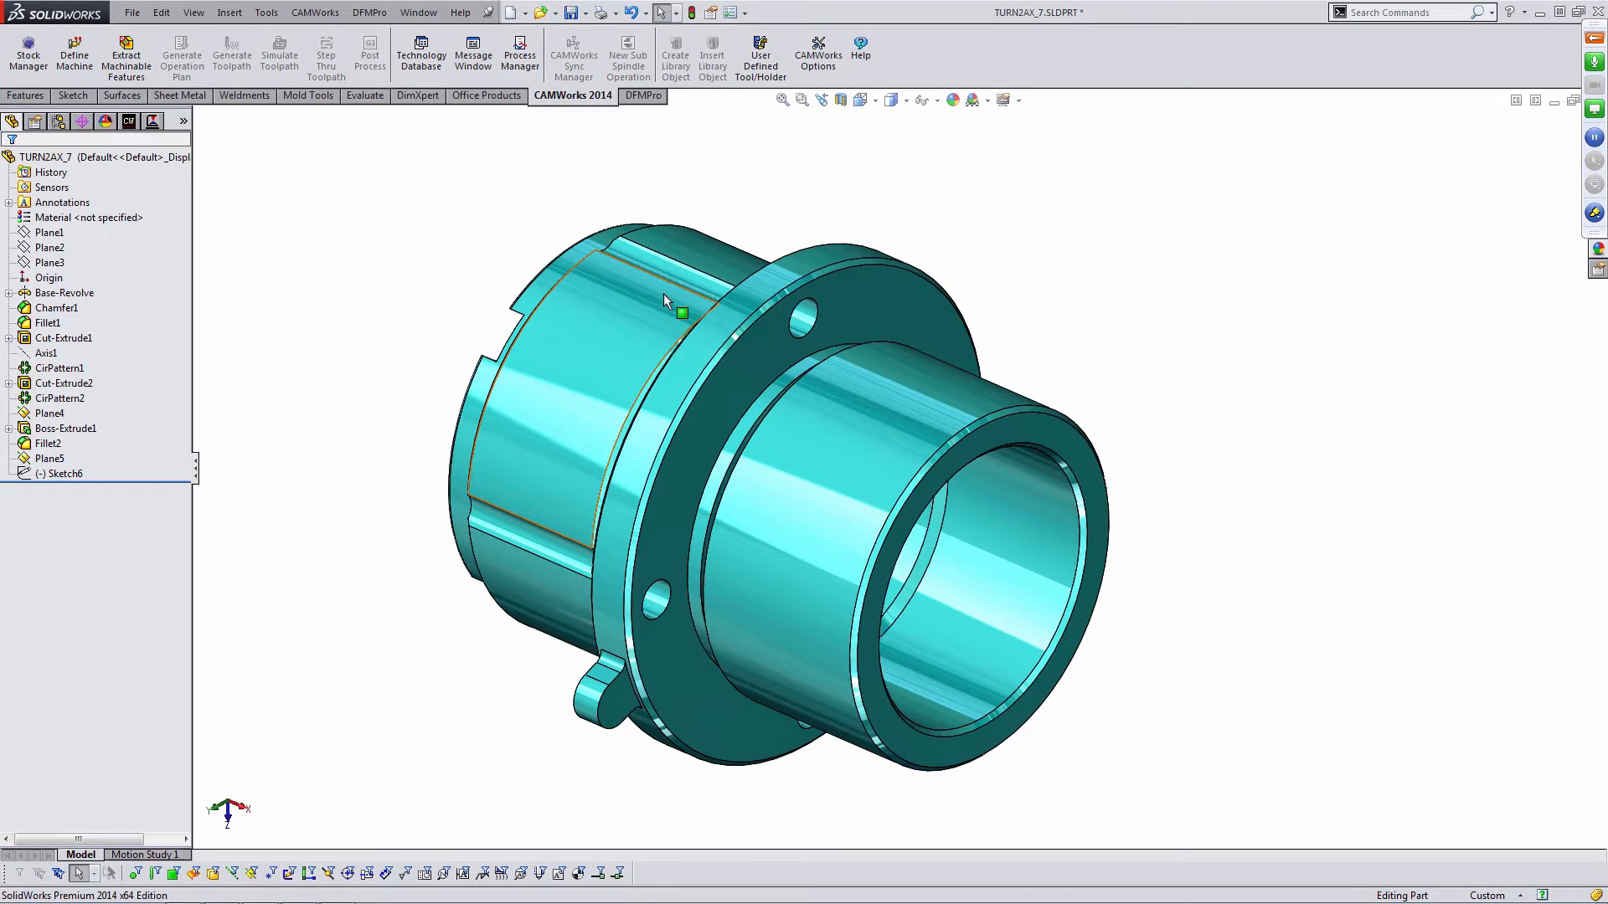
left_click(806, 315)
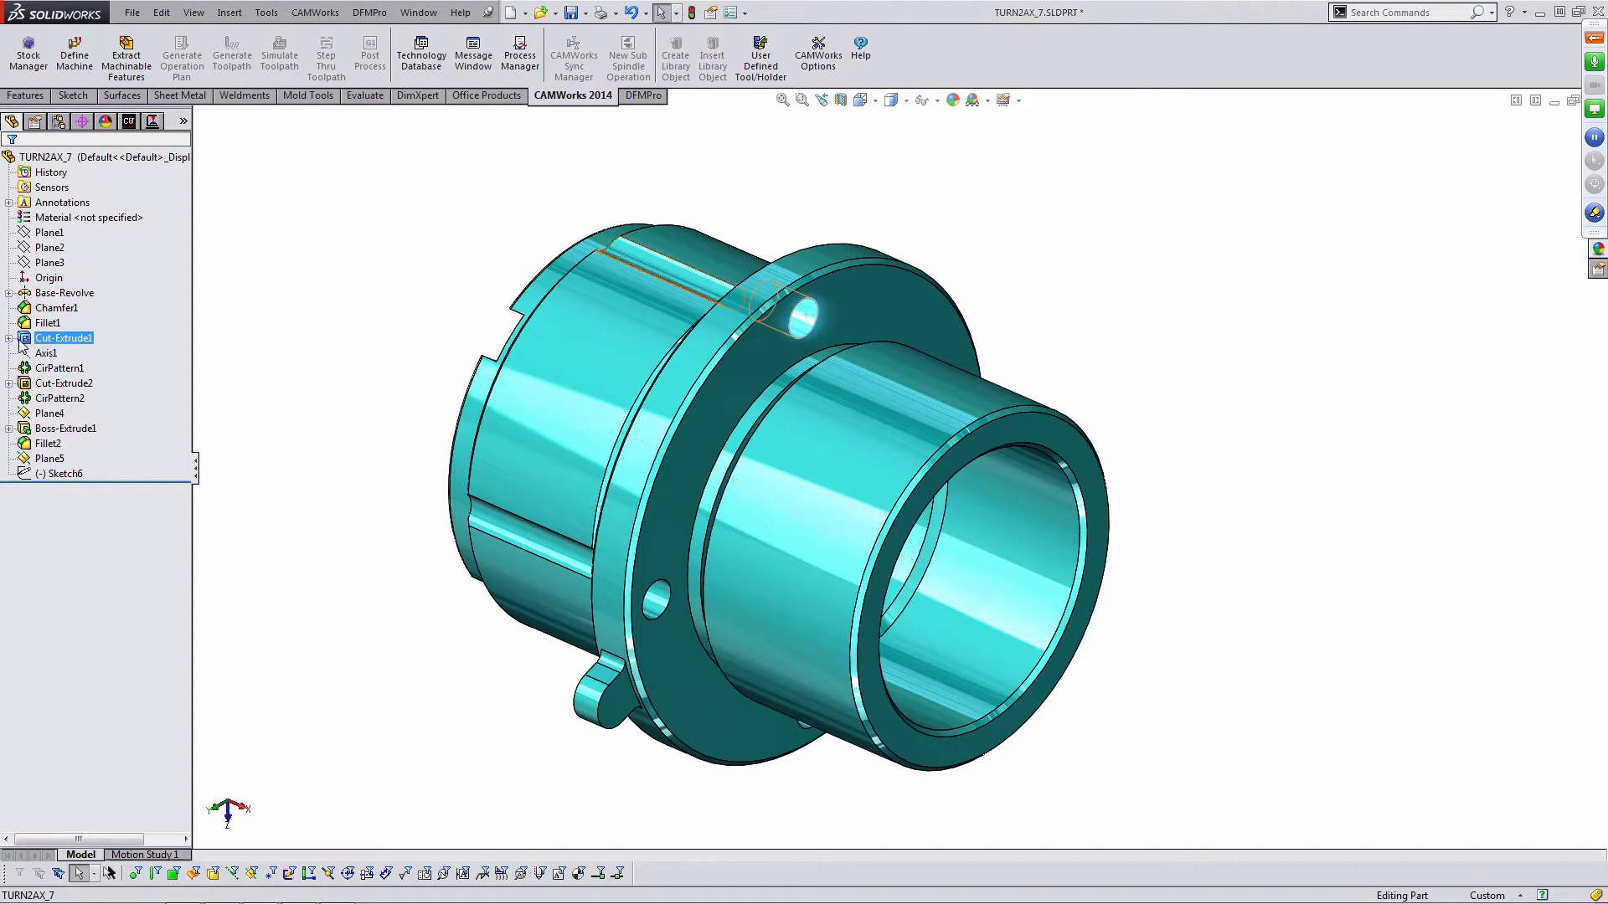
left_click(368, 255)
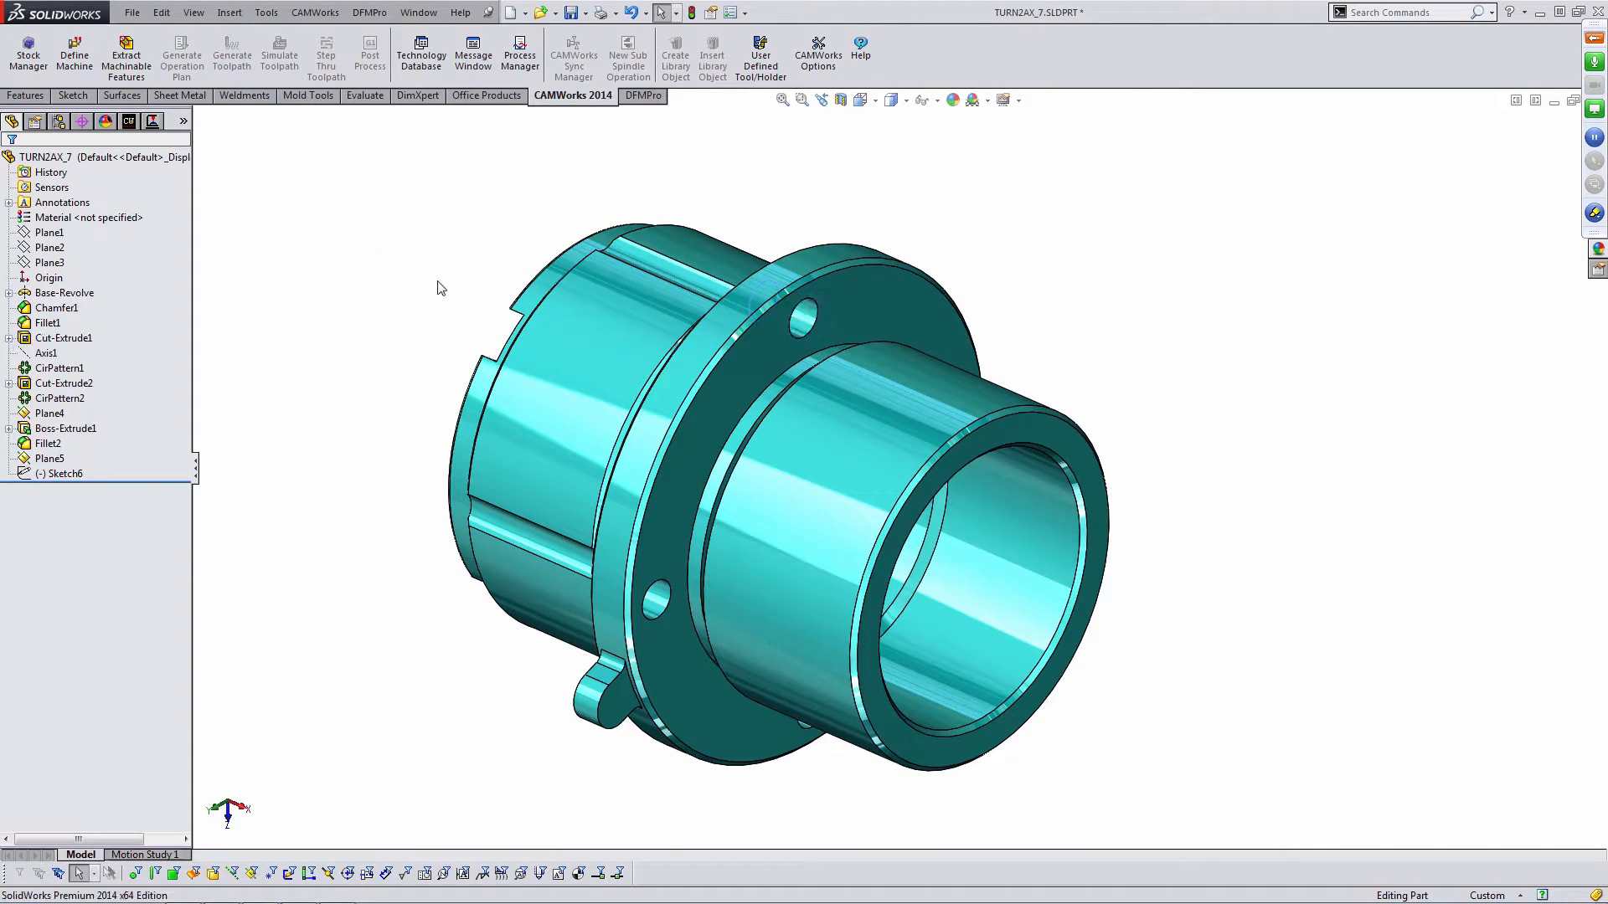
mouse_move(438, 283)
middle_mouse_down()
mouse_move(508, 263)
mouse_move(438, 266)
middle_mouse_up()
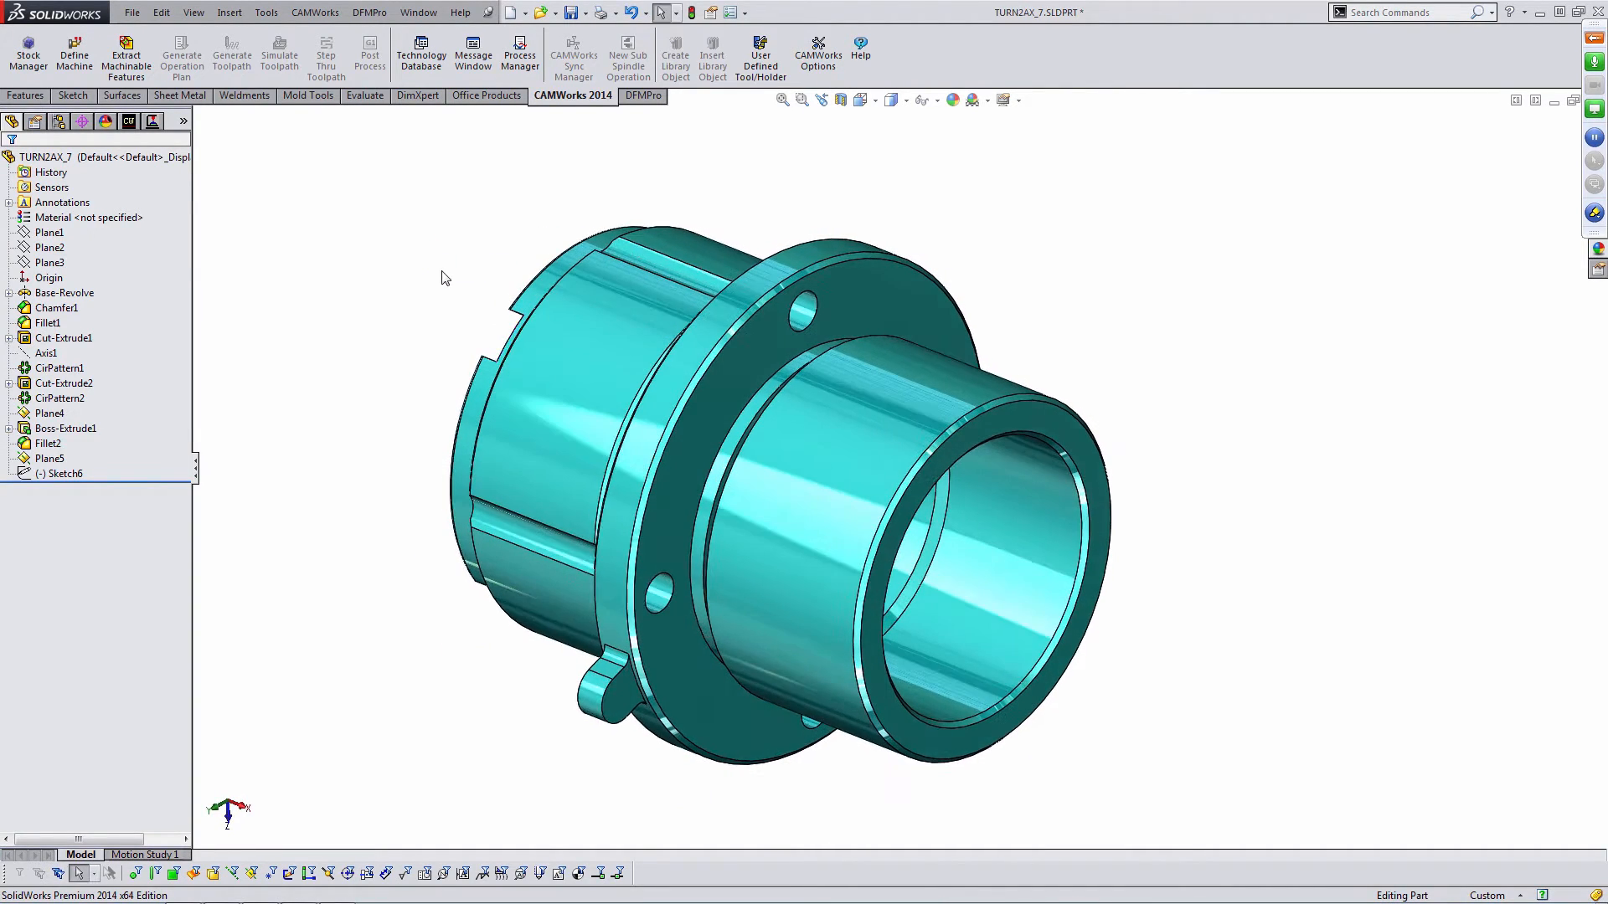
- Open the machine definition from the CAMWorks feature tree and activate the Turn-in 4ax (2+2) machine
left_click(130, 123)
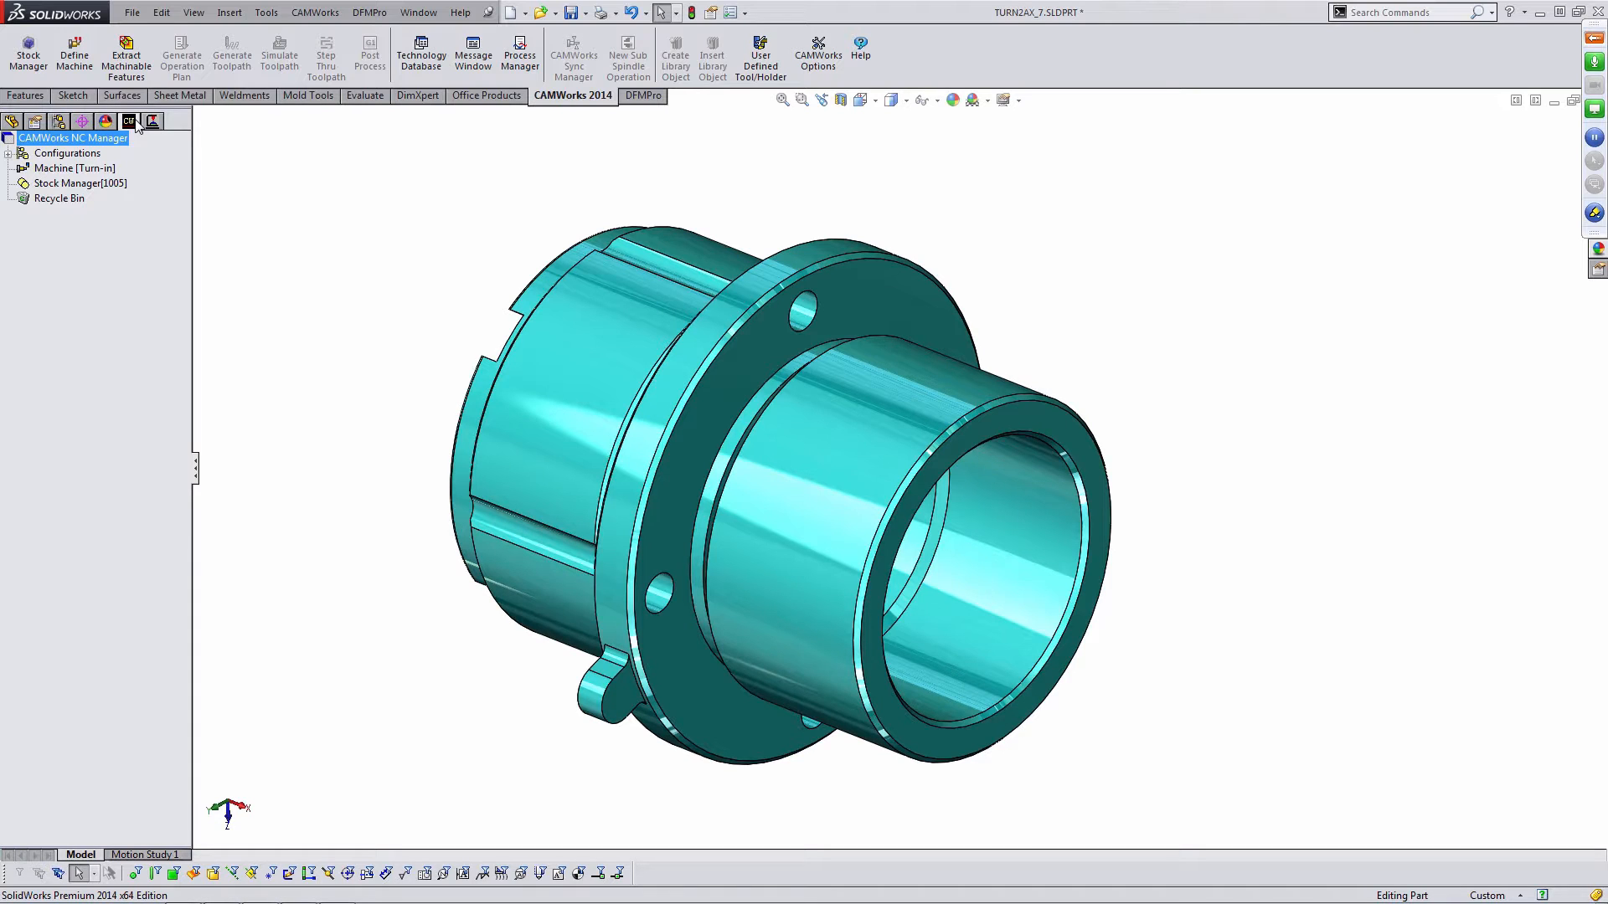
double_click(71, 168)
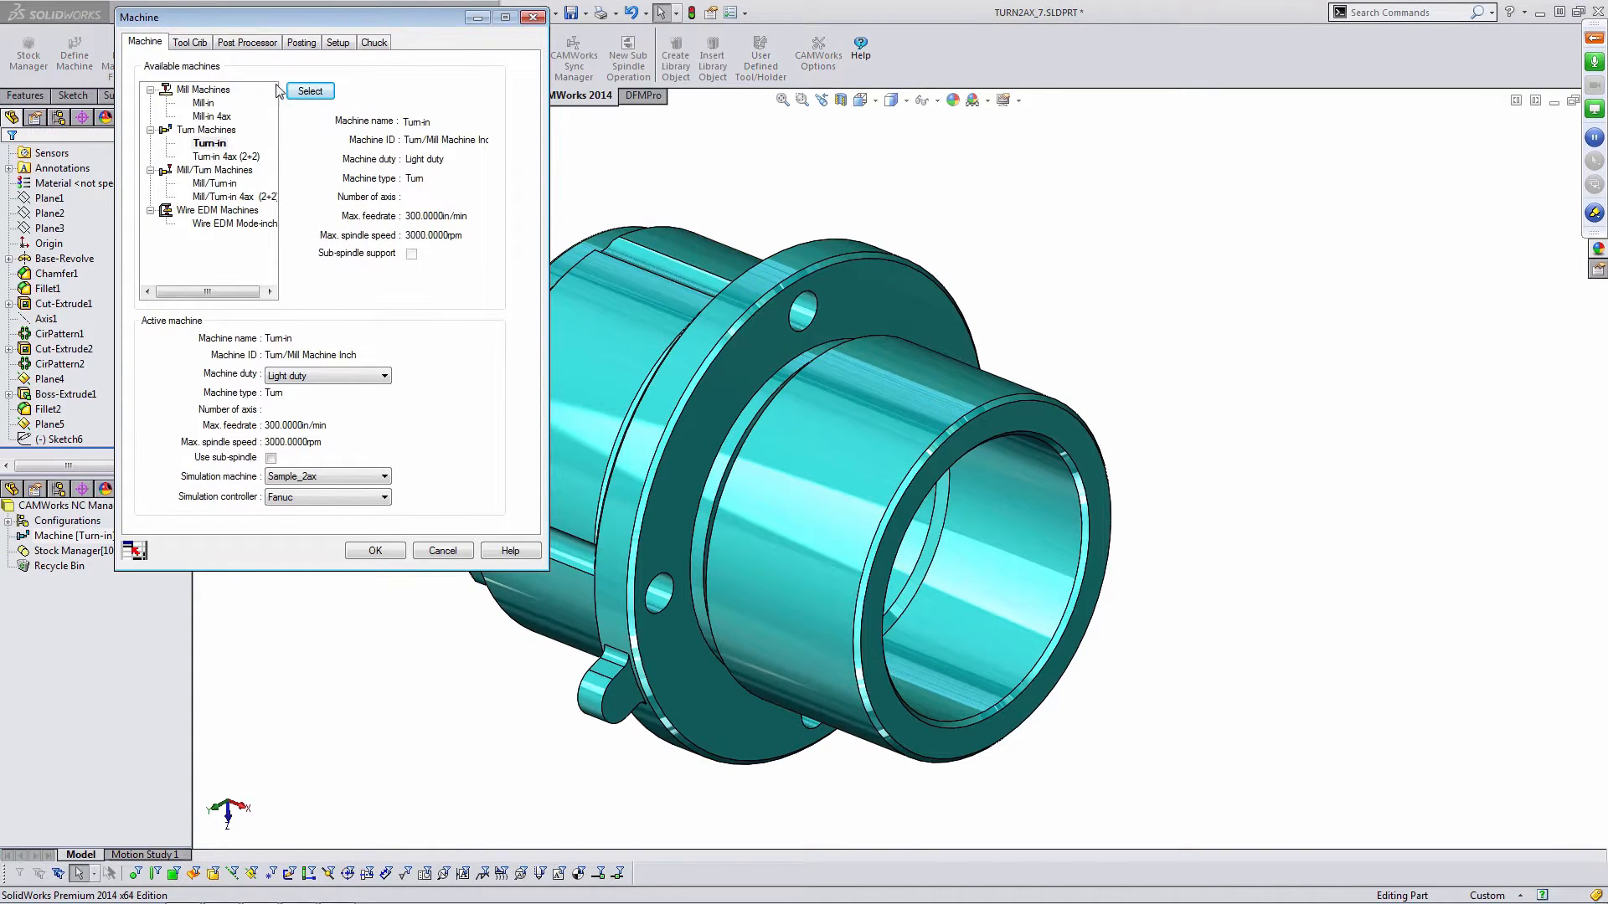
left_click_drag(285, 22, 240, 111)
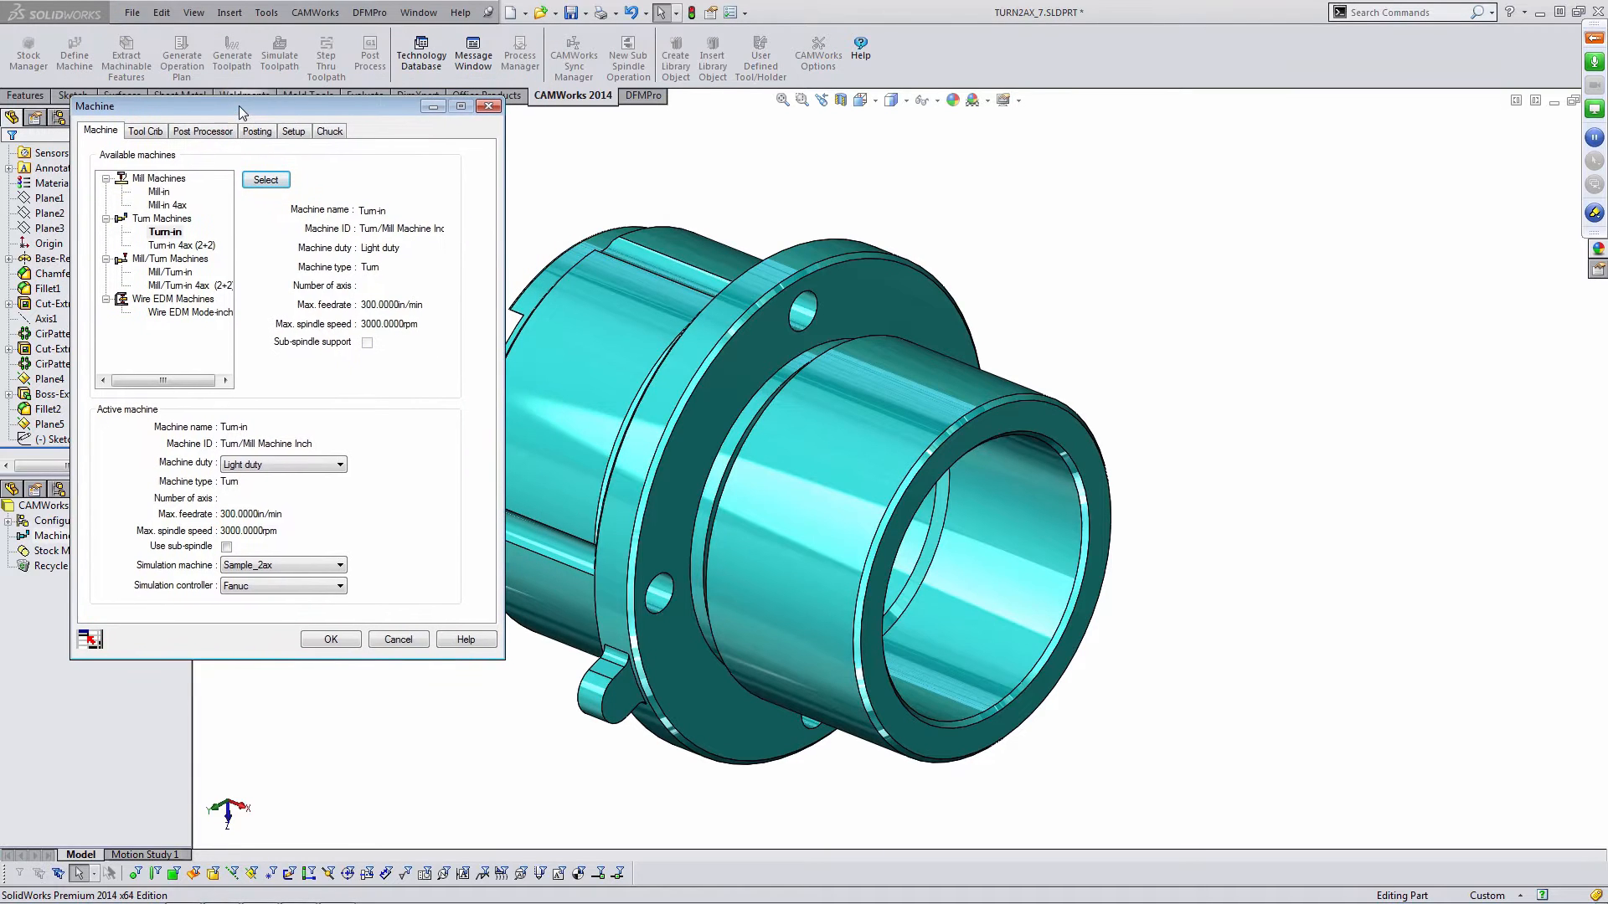
left_click(165, 247)
double_click(164, 247)
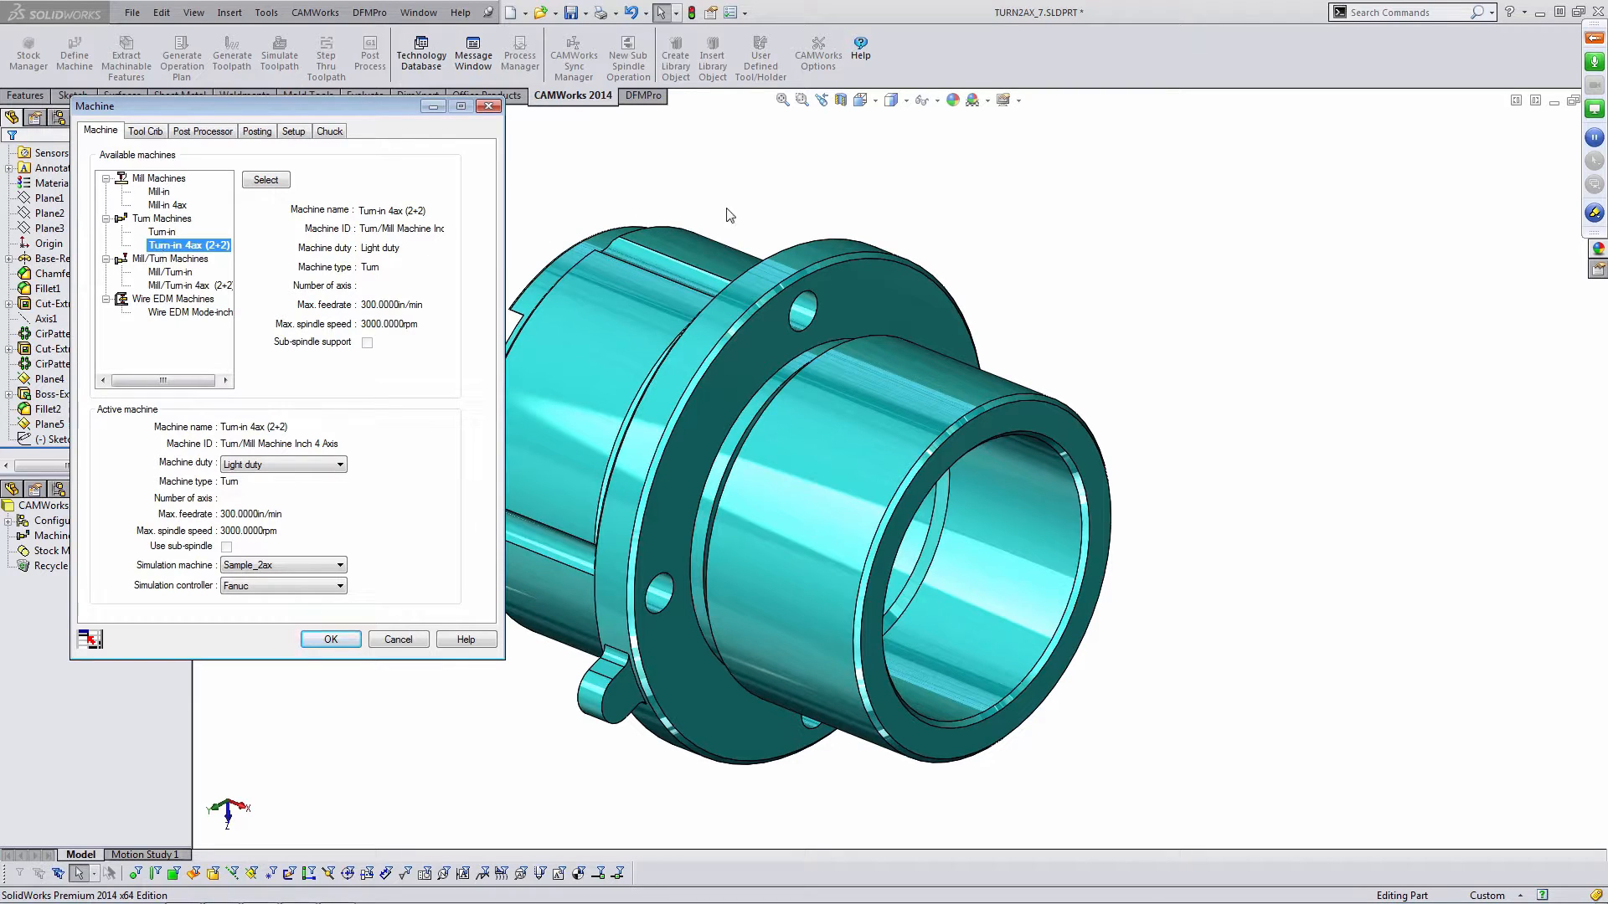
left_click_drag(379, 108, 360, 113)
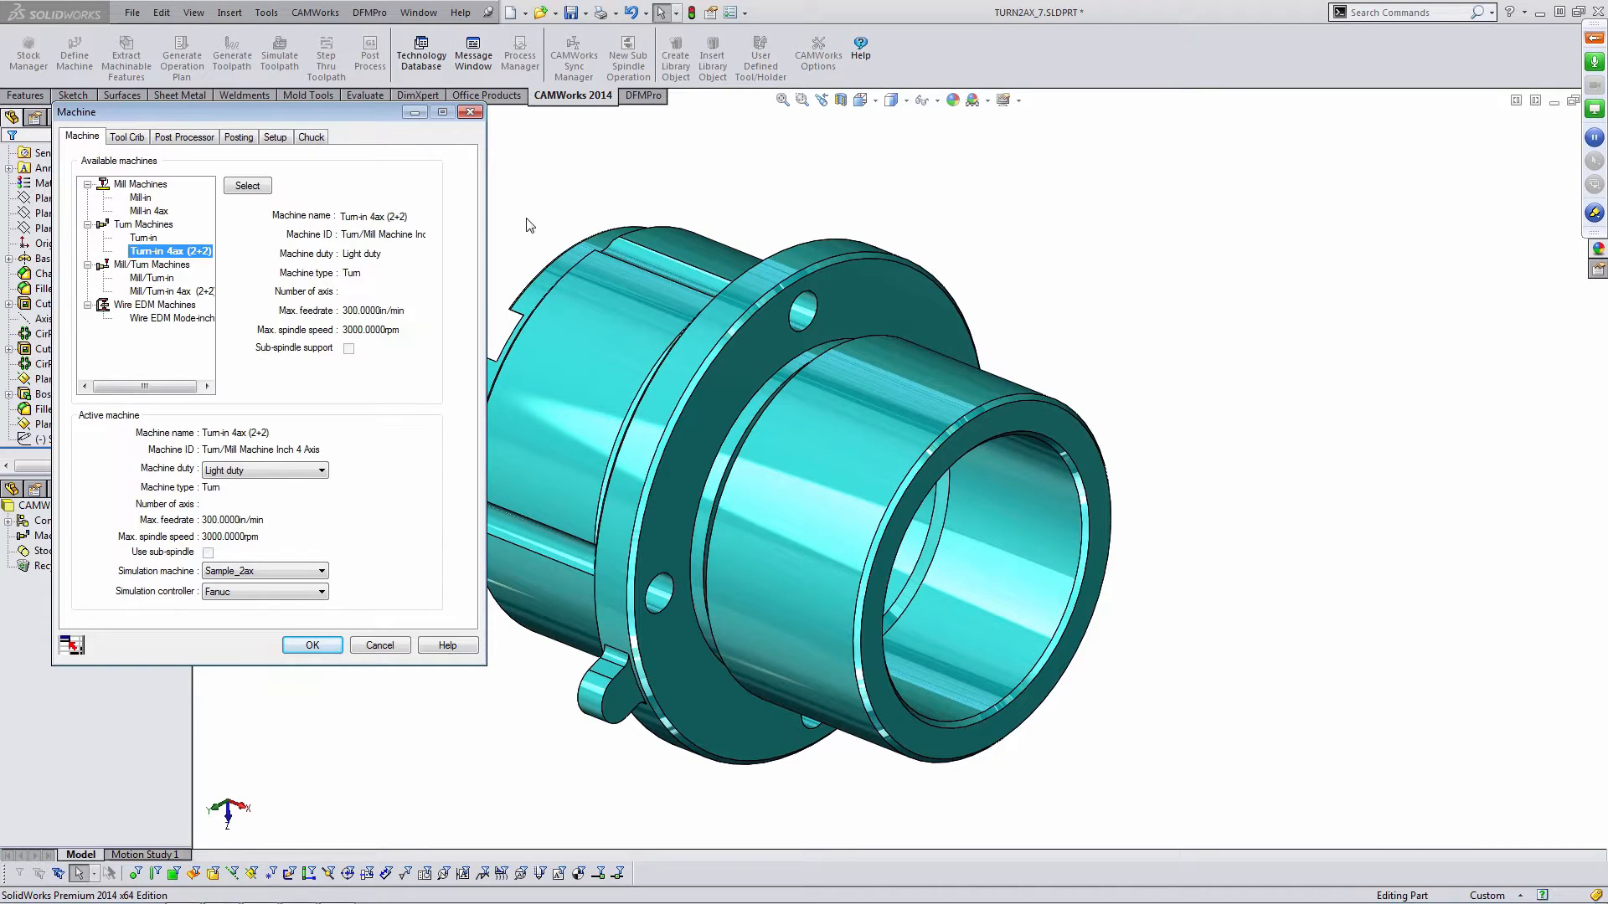
- Review the machine's tool crib and post processor settings
left_click(136, 138)
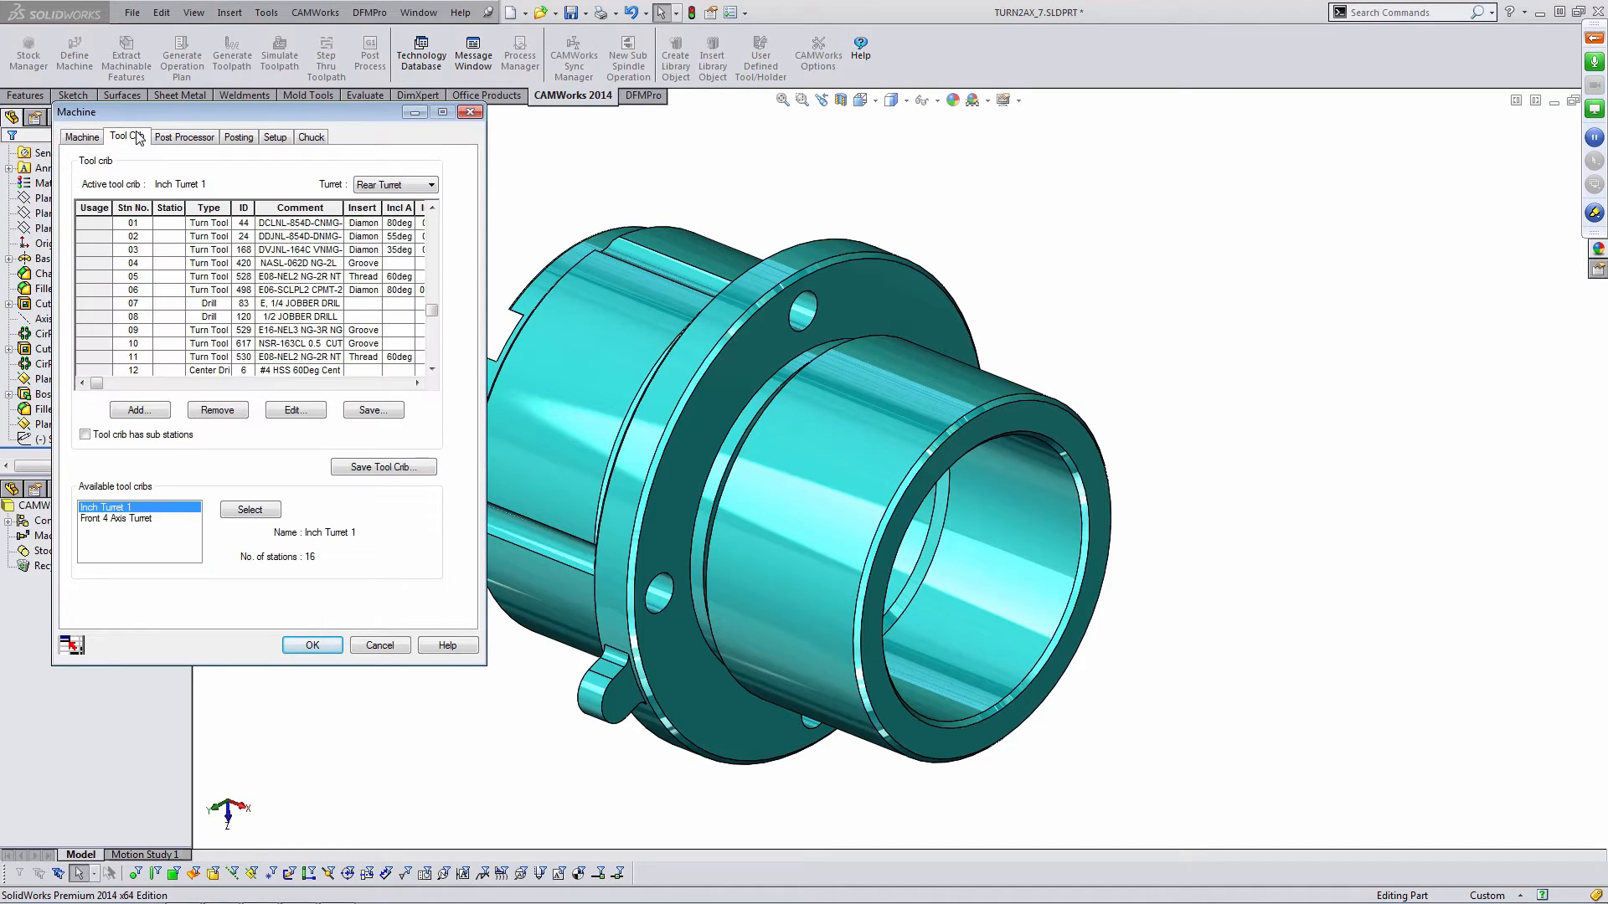
left_click(189, 142)
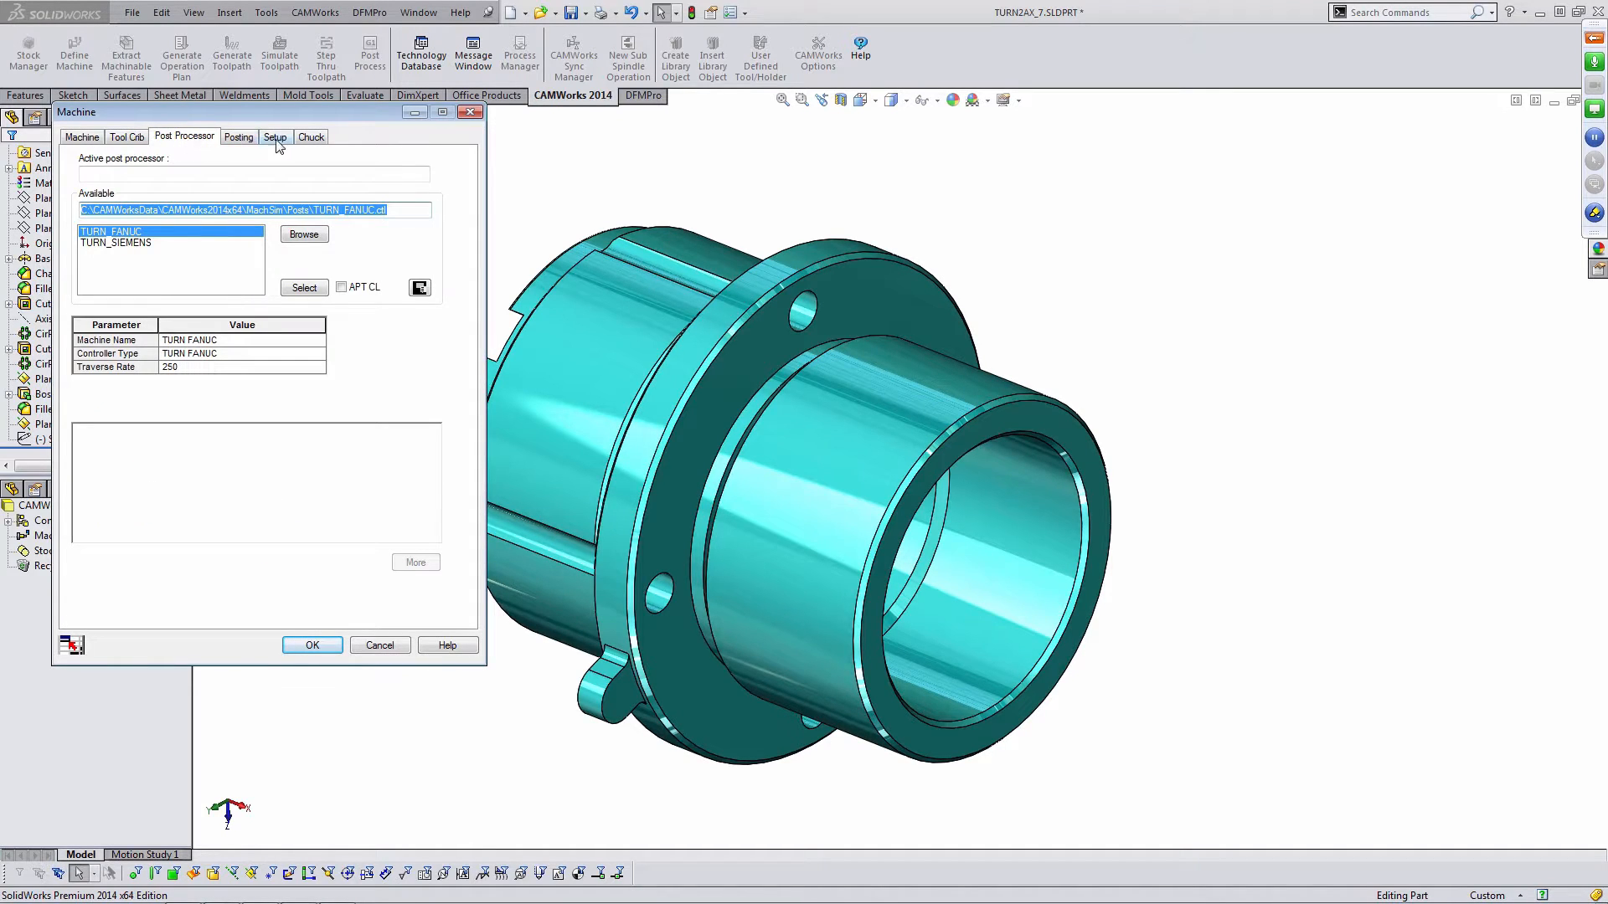
left_click(312, 139)
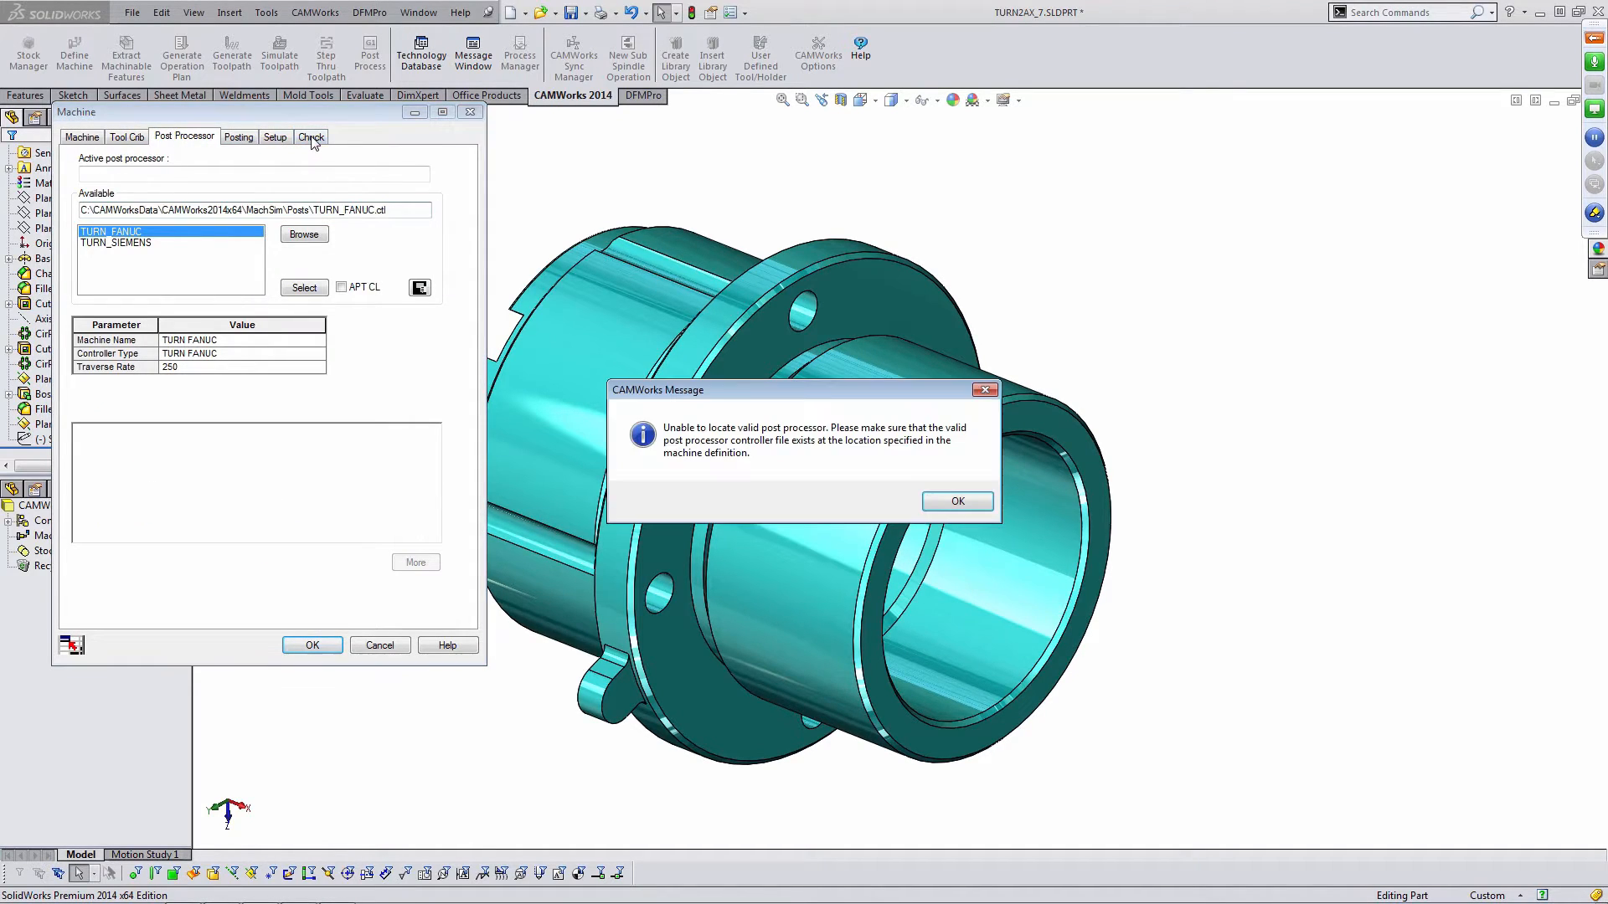
left_click(955, 501)
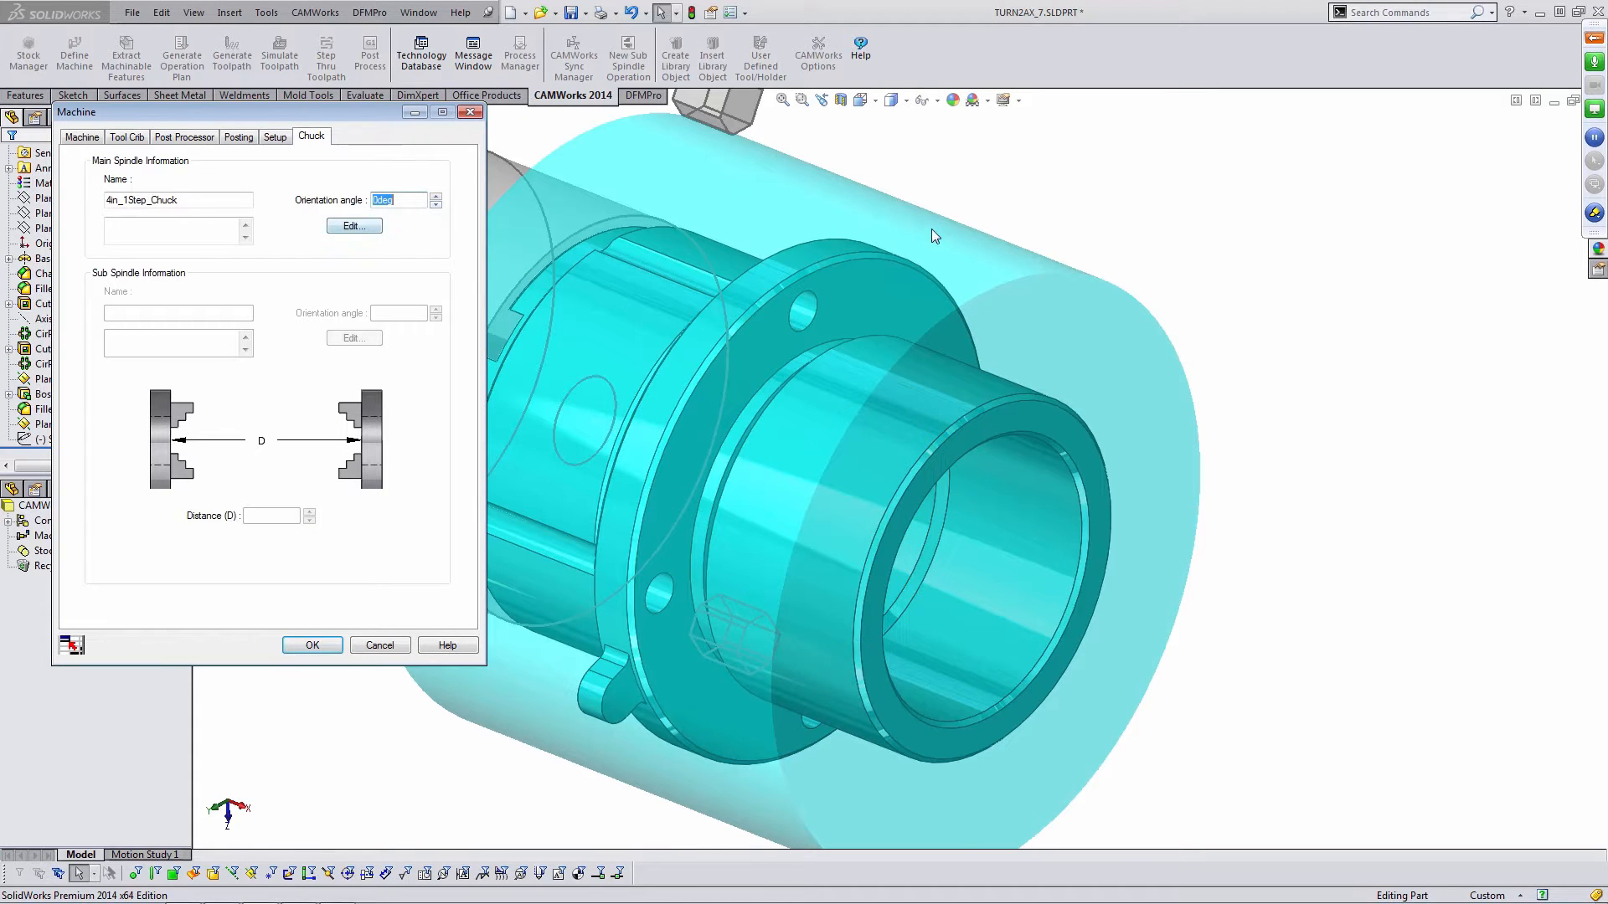
- Change the main spindle chuck to 8in_2Step_Chuck and apply the machine definition
scroll(801, 395, "up", 3)
middle_click_drag(692, 444, 737, 481)
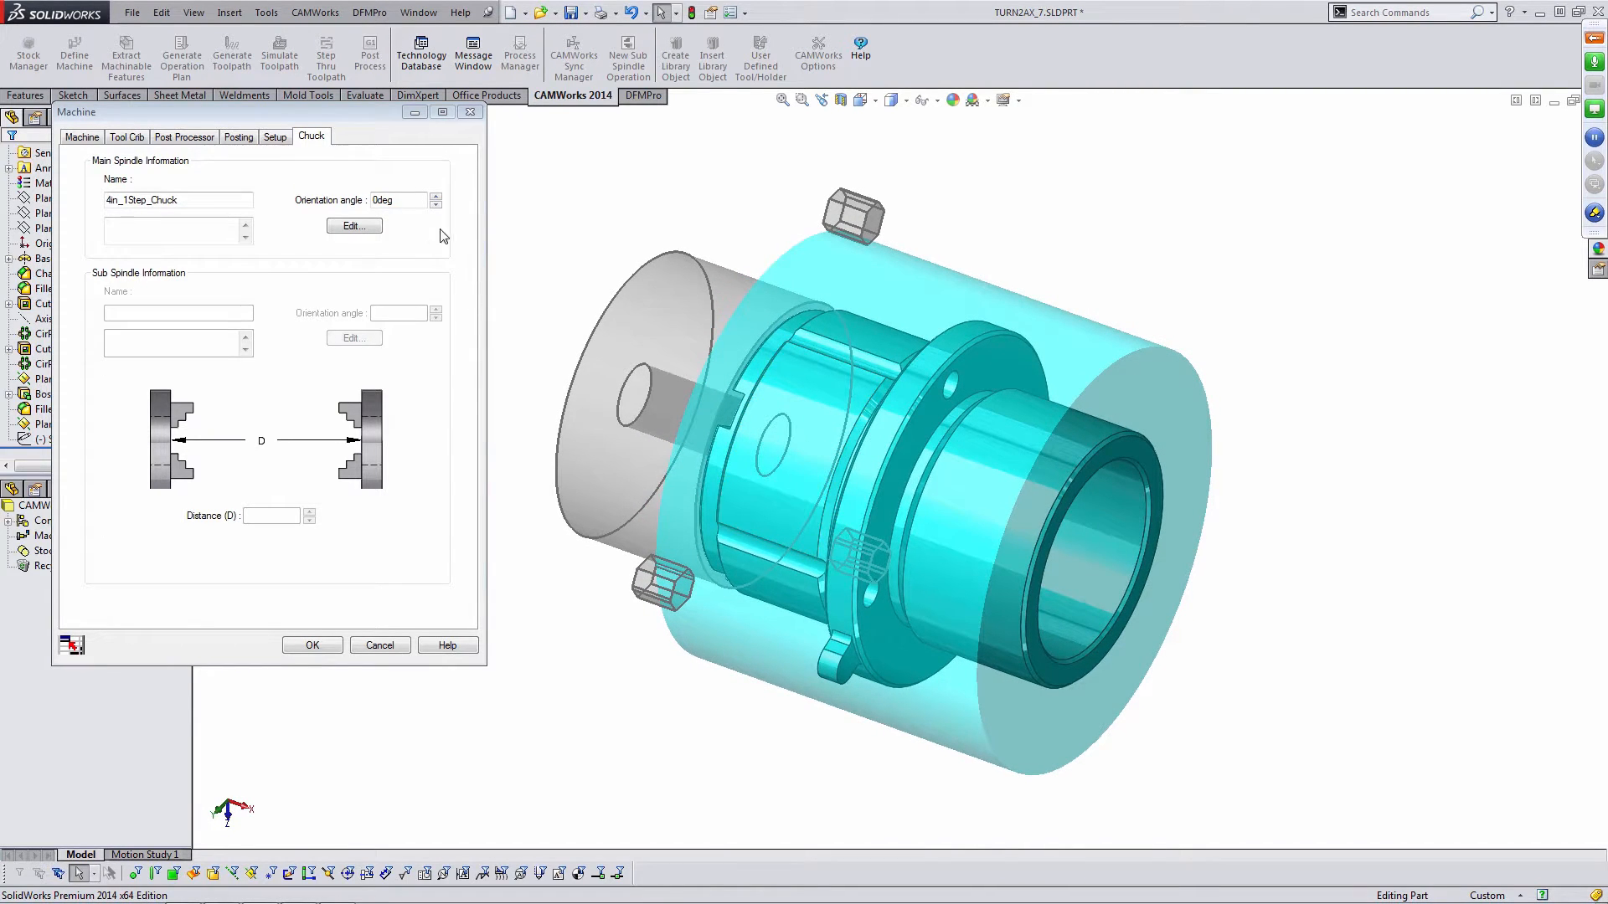
left_click(356, 226)
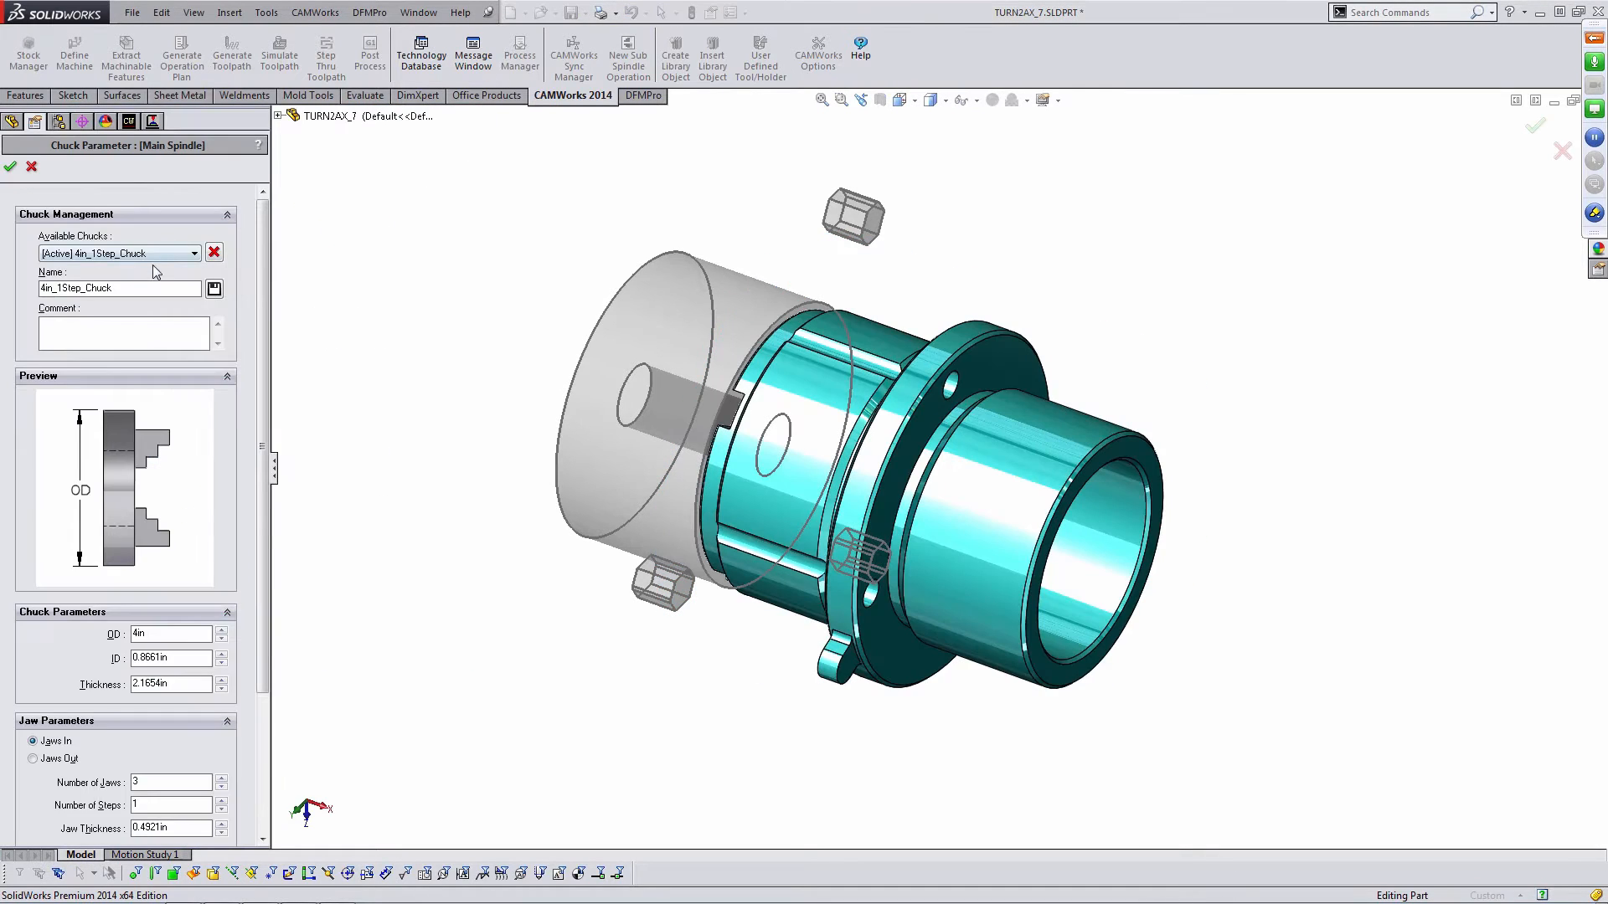
left_click(147, 261)
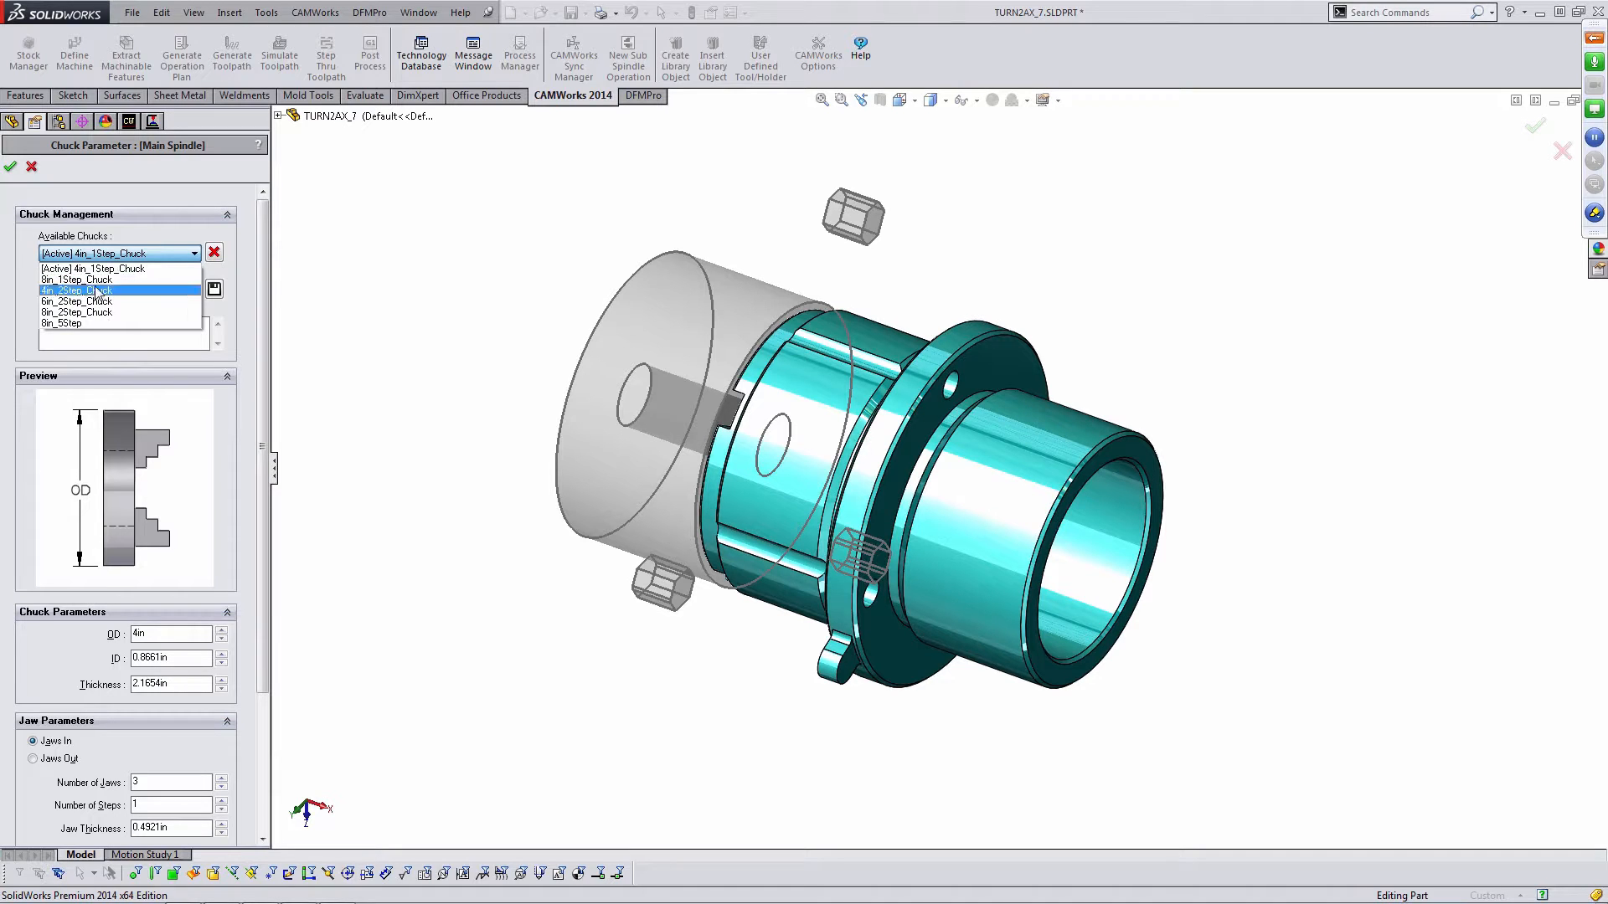
left_click(97, 315)
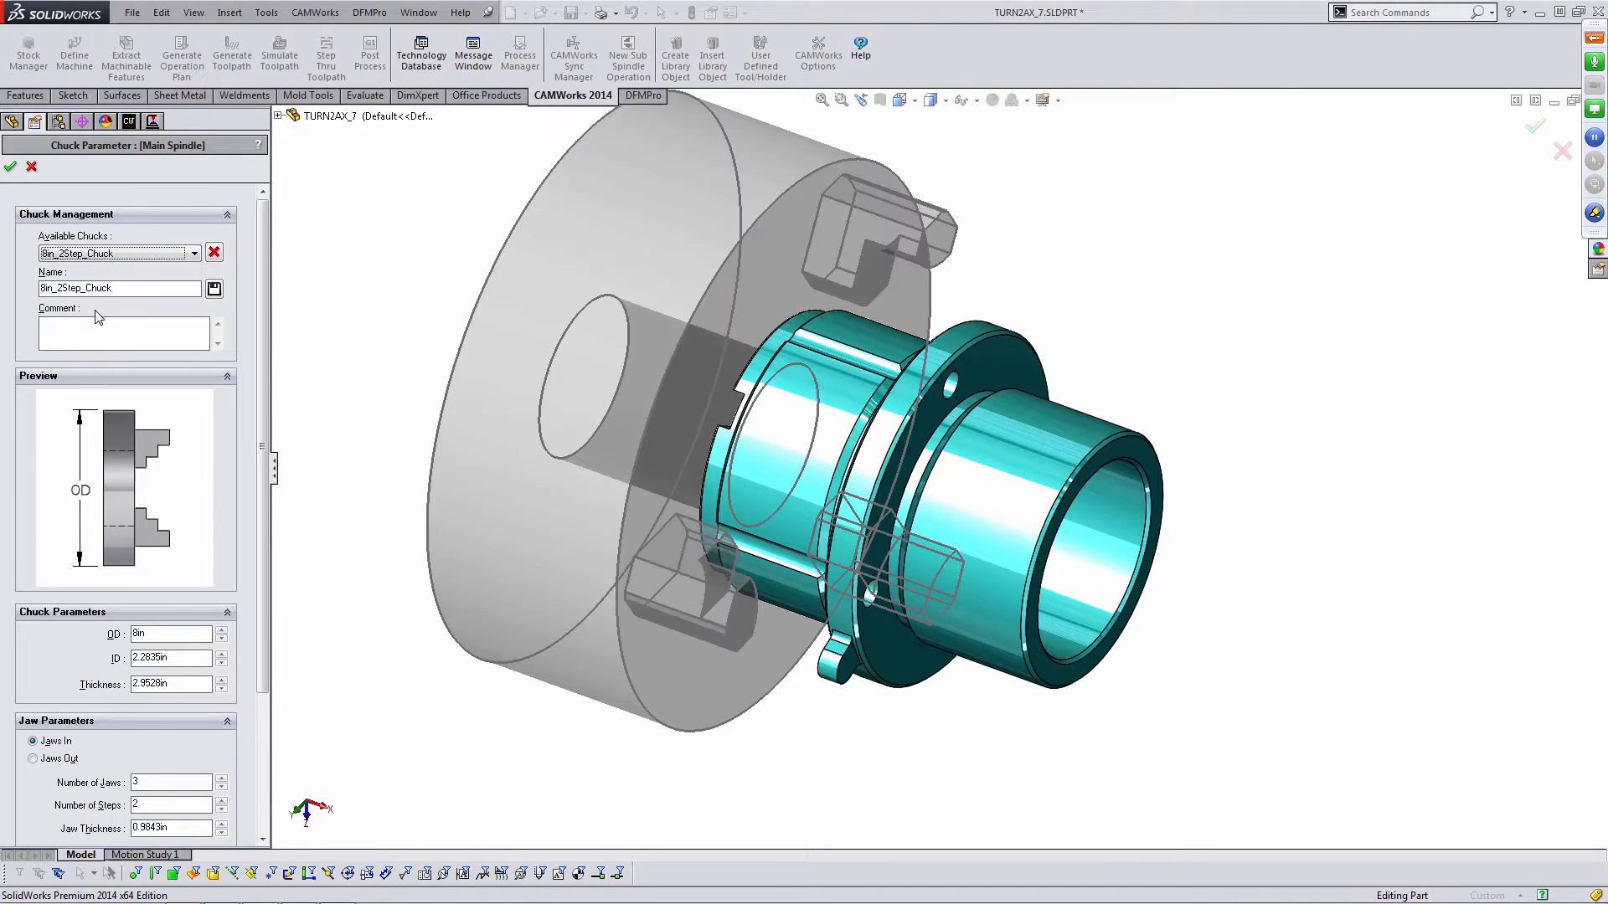
mouse_move(653, 333)
middle_mouse_down()
mouse_move(613, 282)
mouse_move(657, 313)
mouse_move(639, 316)
middle_mouse_up()
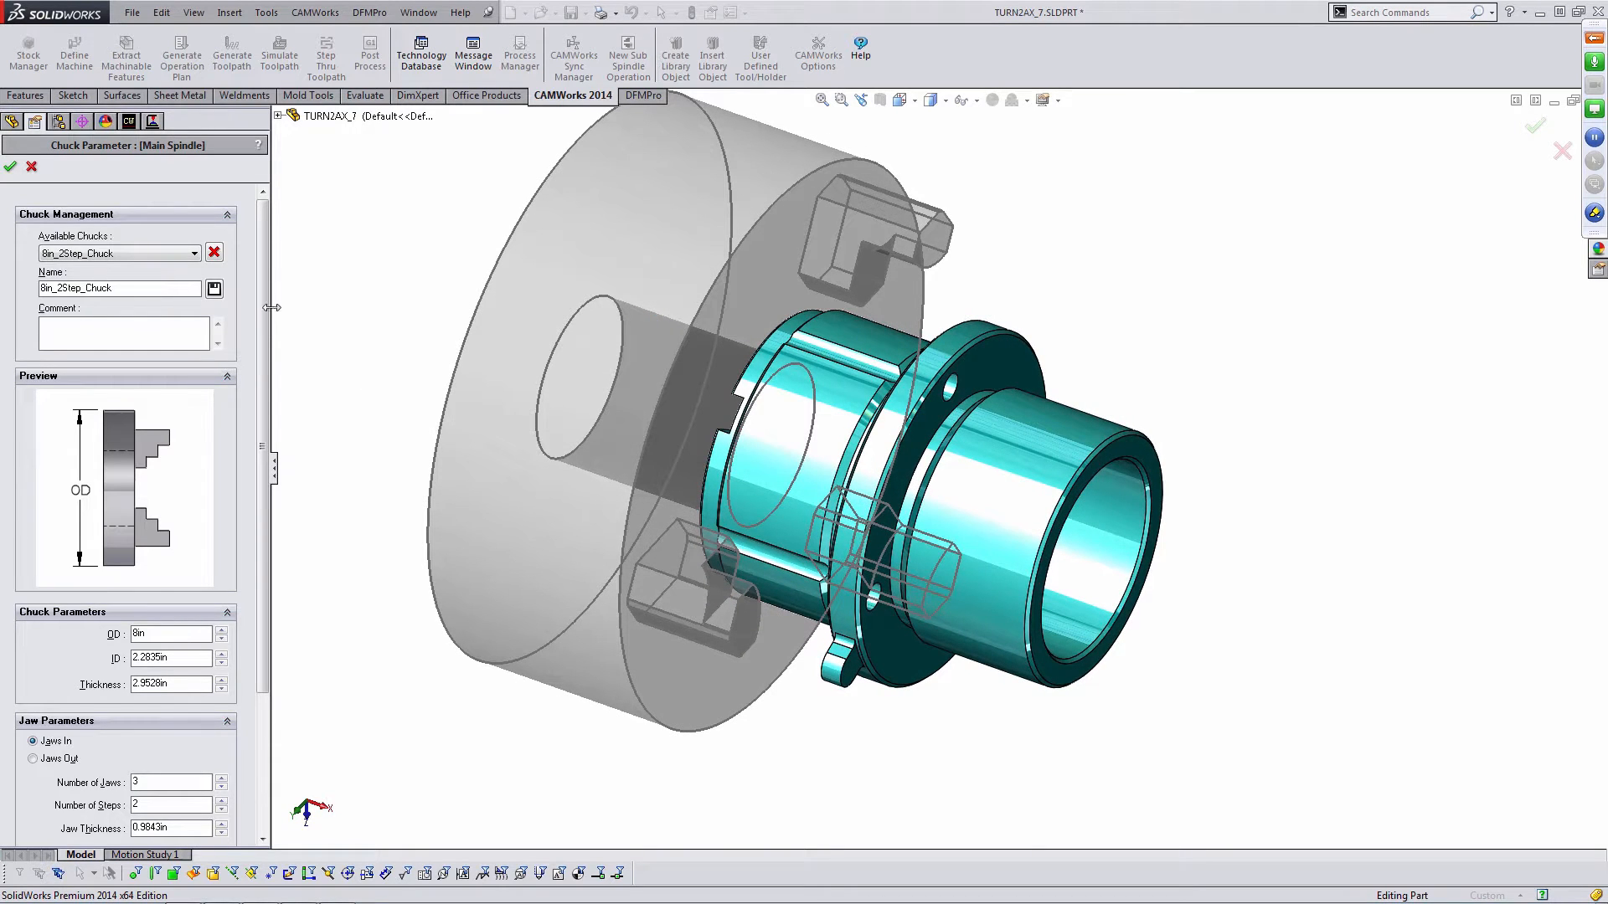
scroll(147, 341, "down", 1)
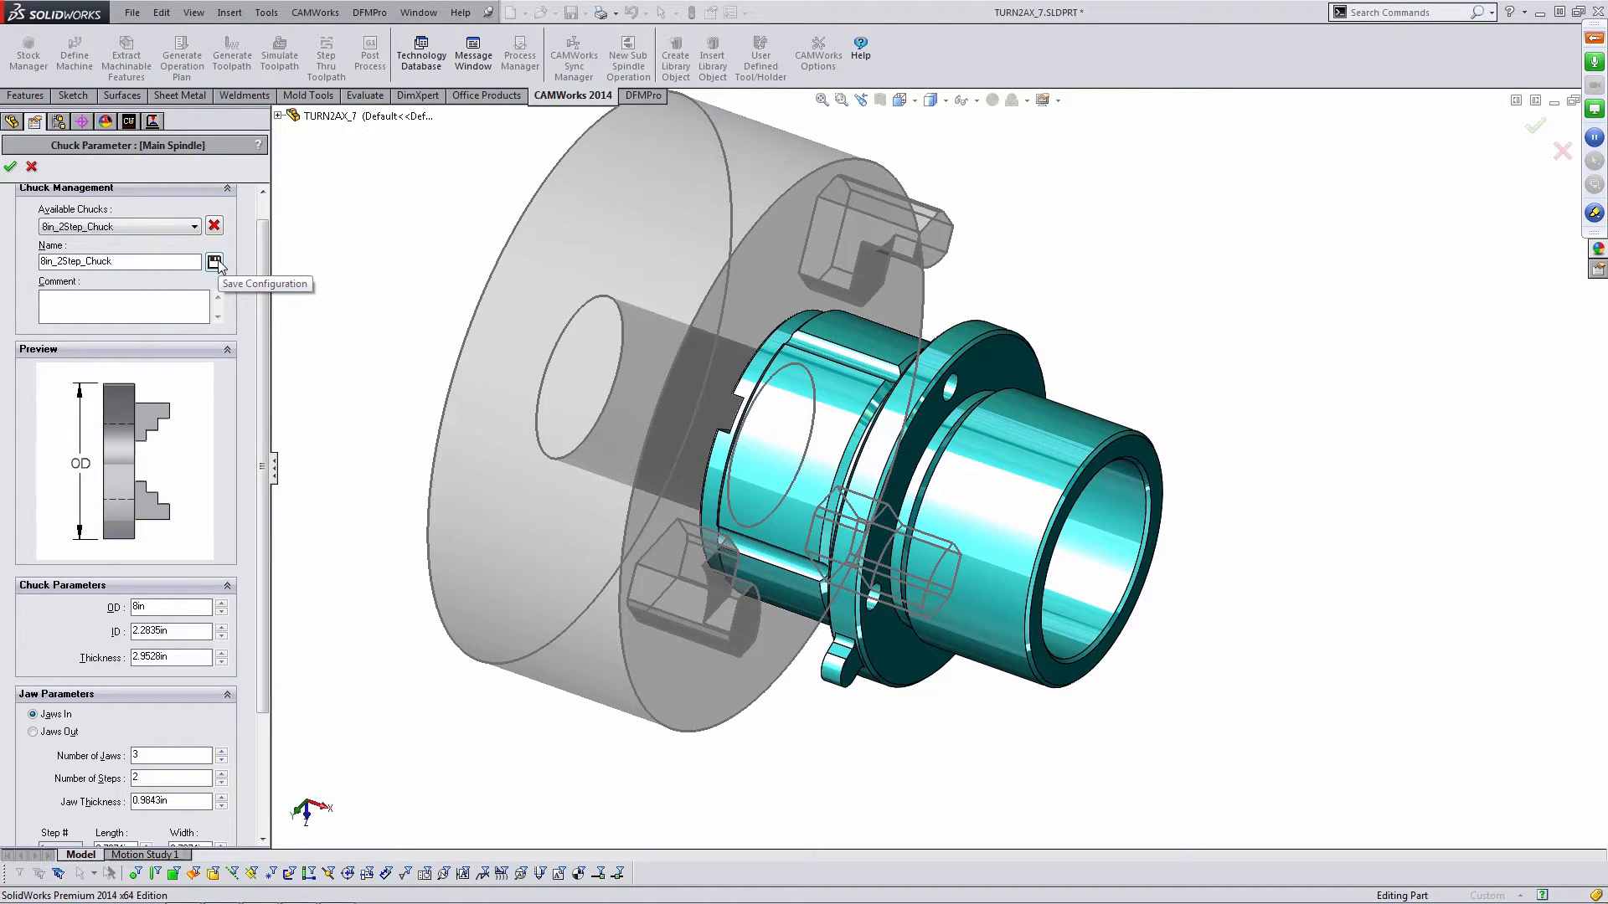
left_click(11, 166)
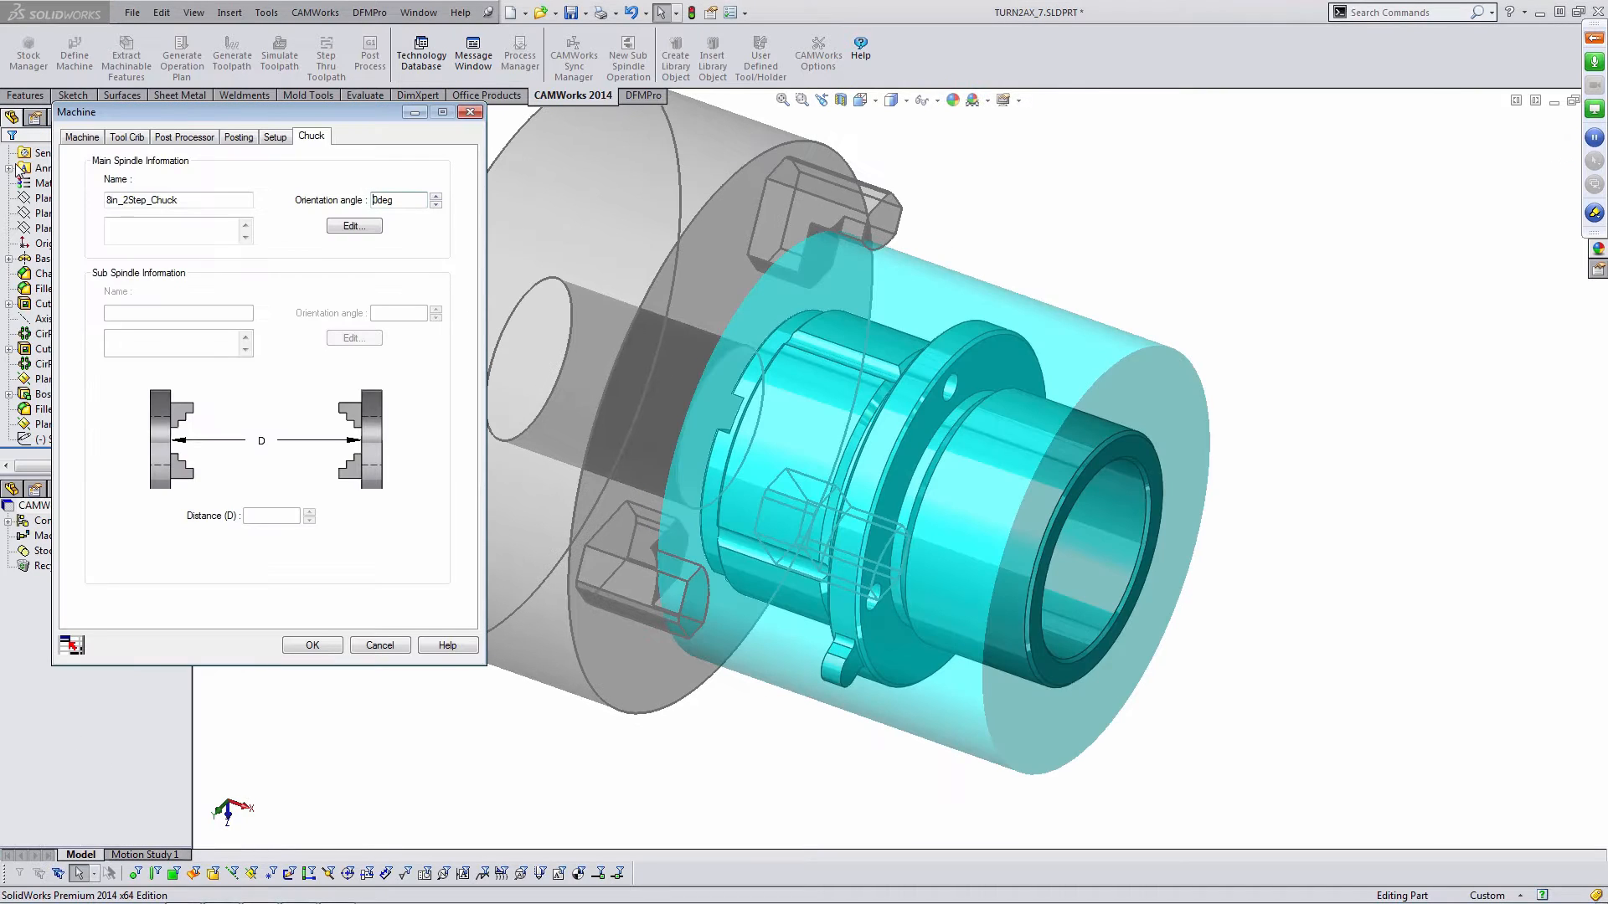
left_click(312, 646)
left_click(941, 500)
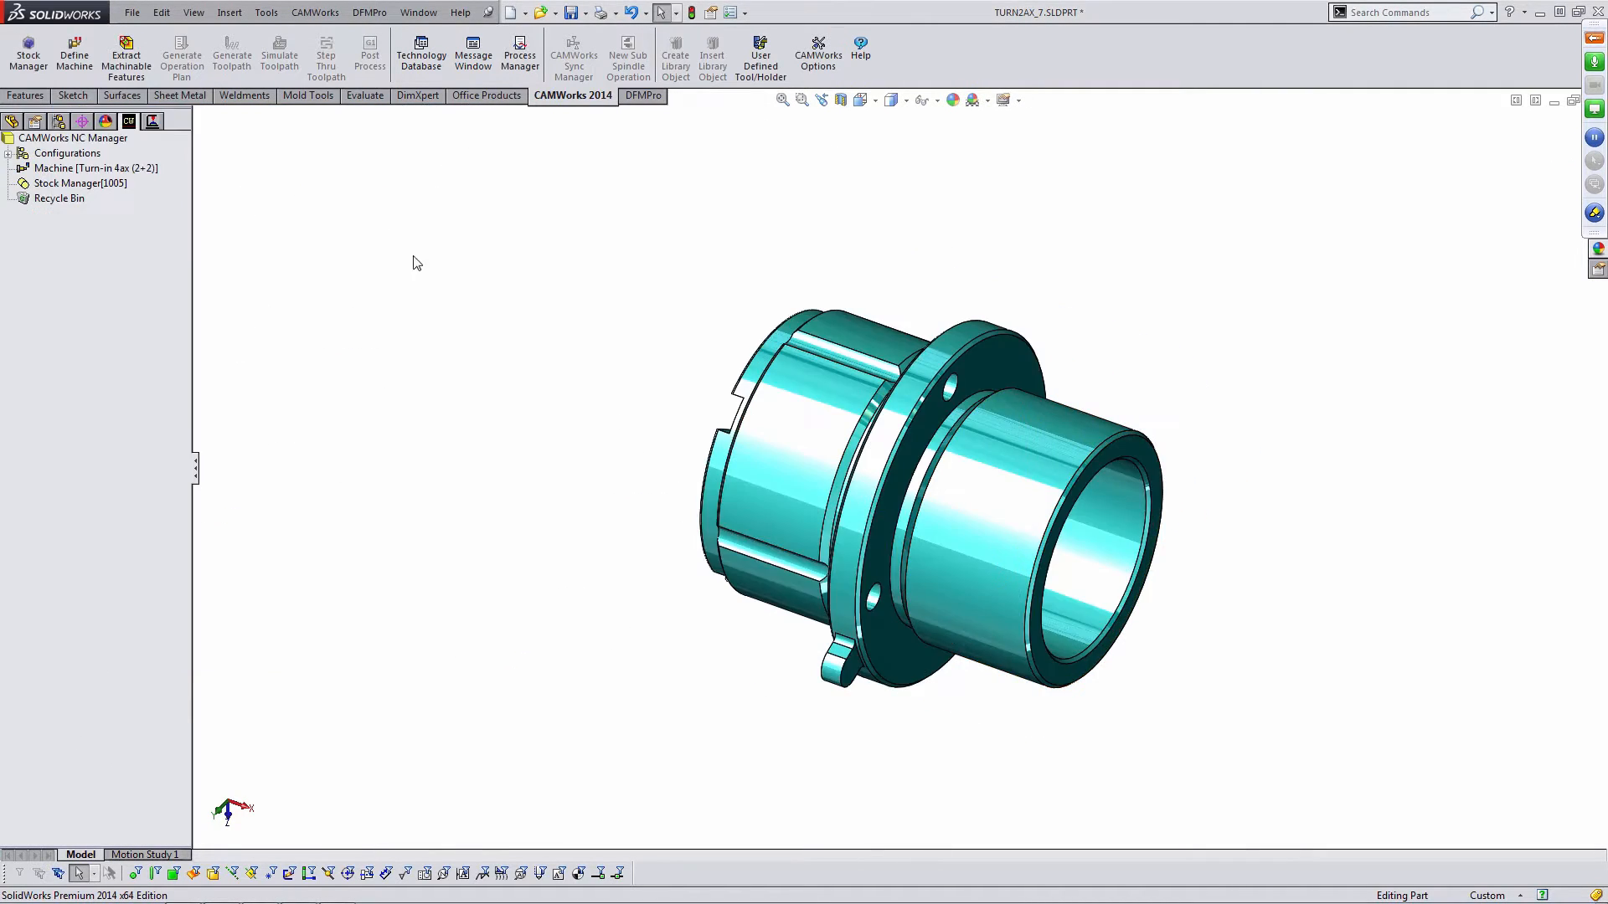
- Reopen the machine definition and select TURN_SIEMENS as the active post processor
double_click(92, 169)
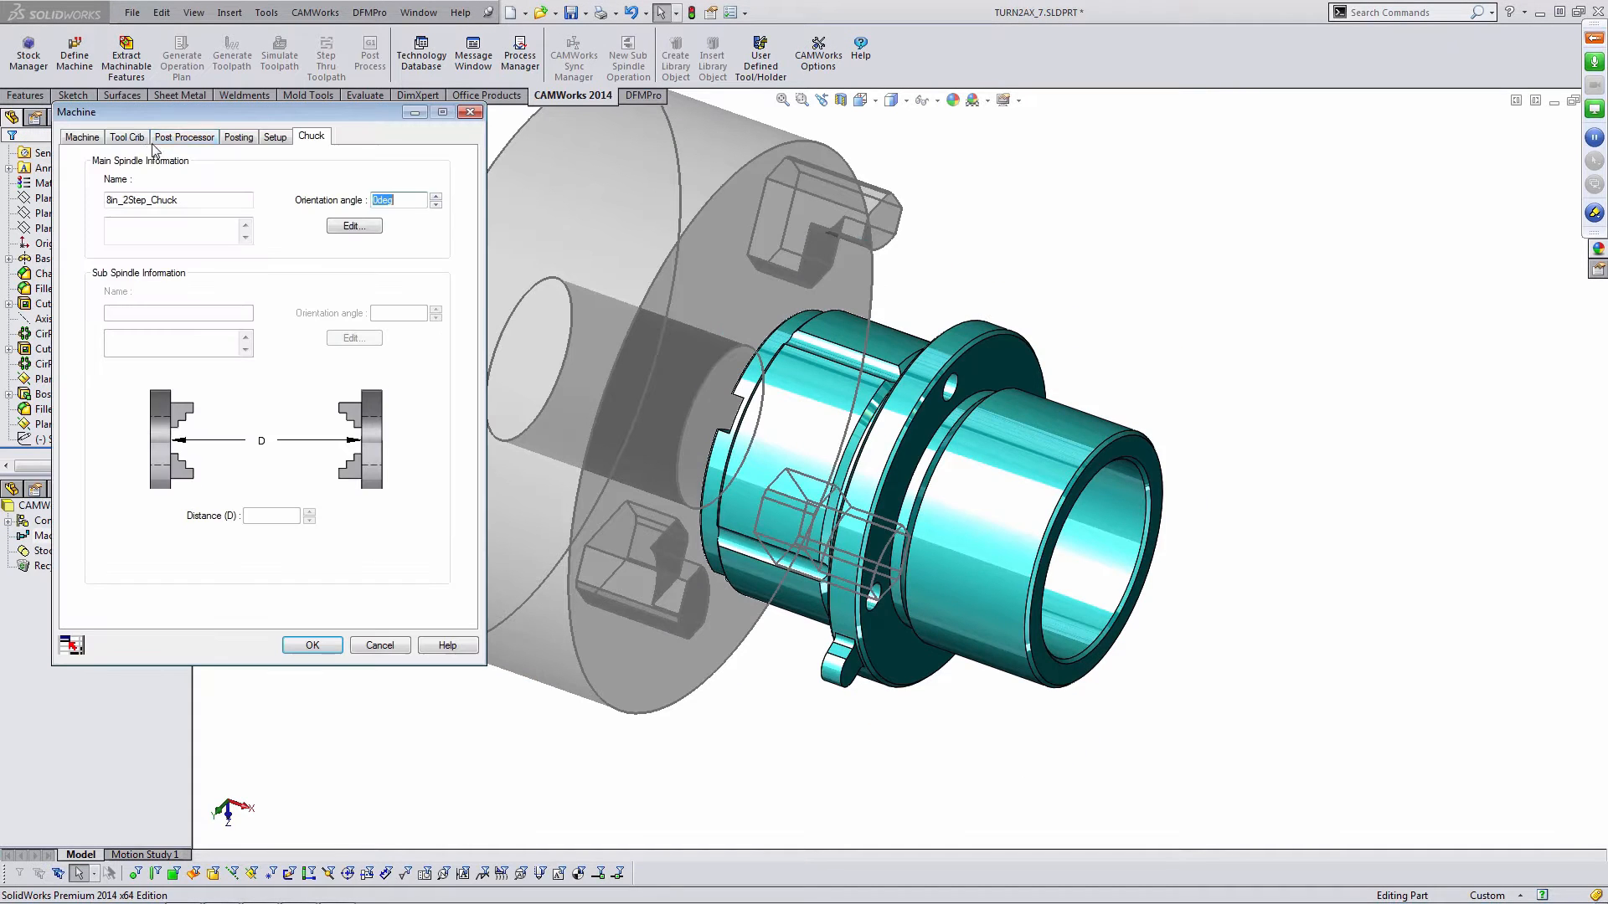
left_click(127, 136)
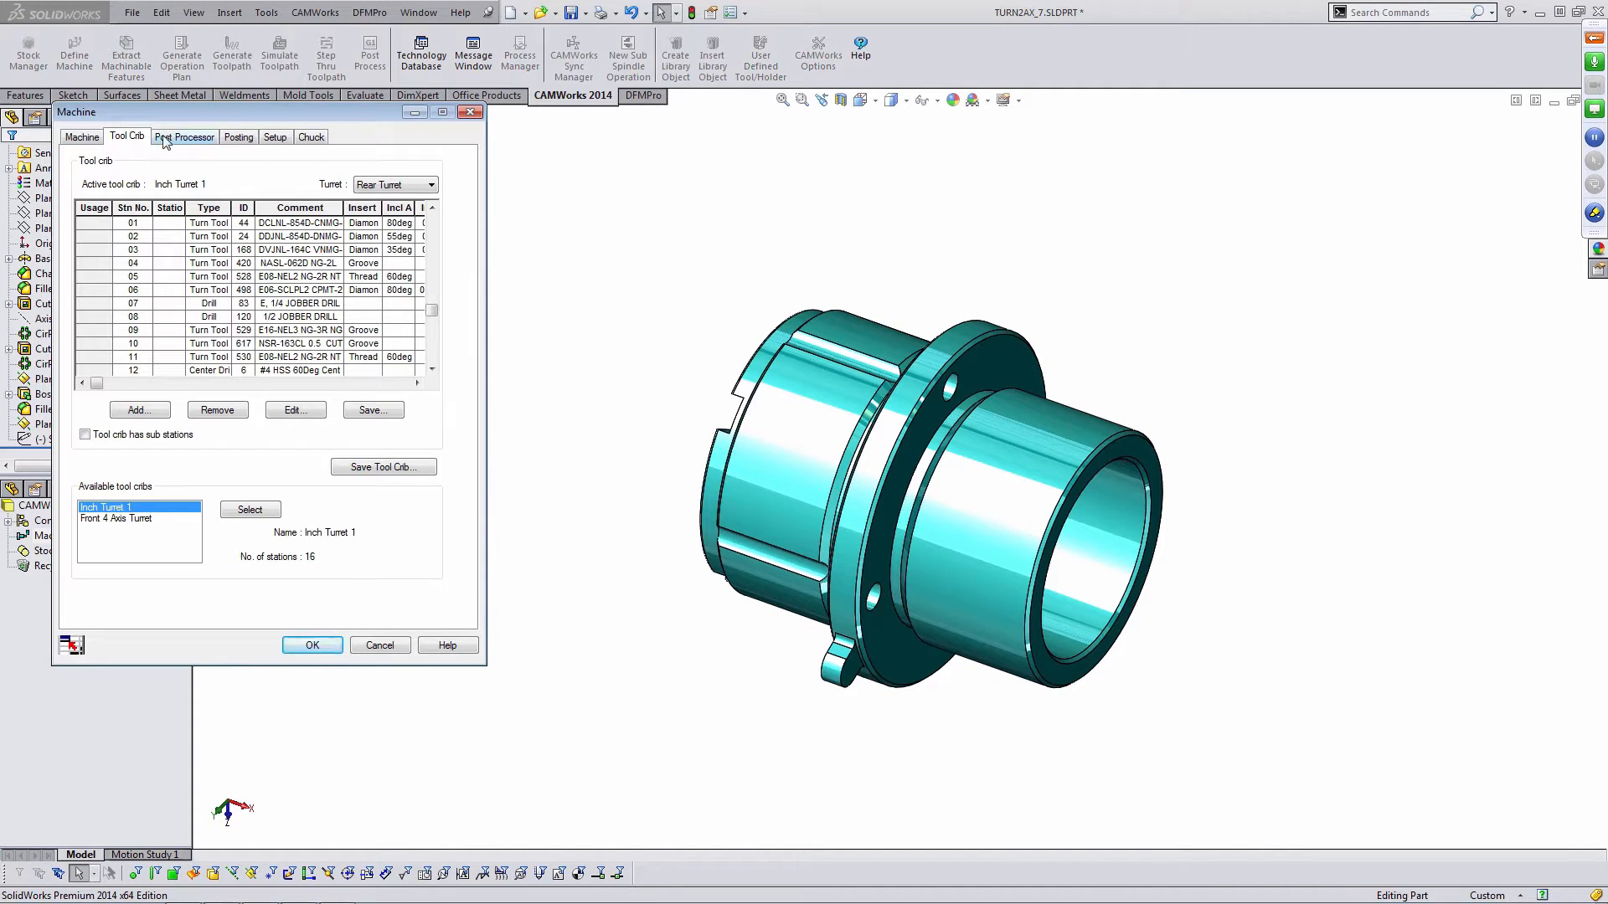
left_click(172, 139)
left_click(143, 243)
left_click(304, 287)
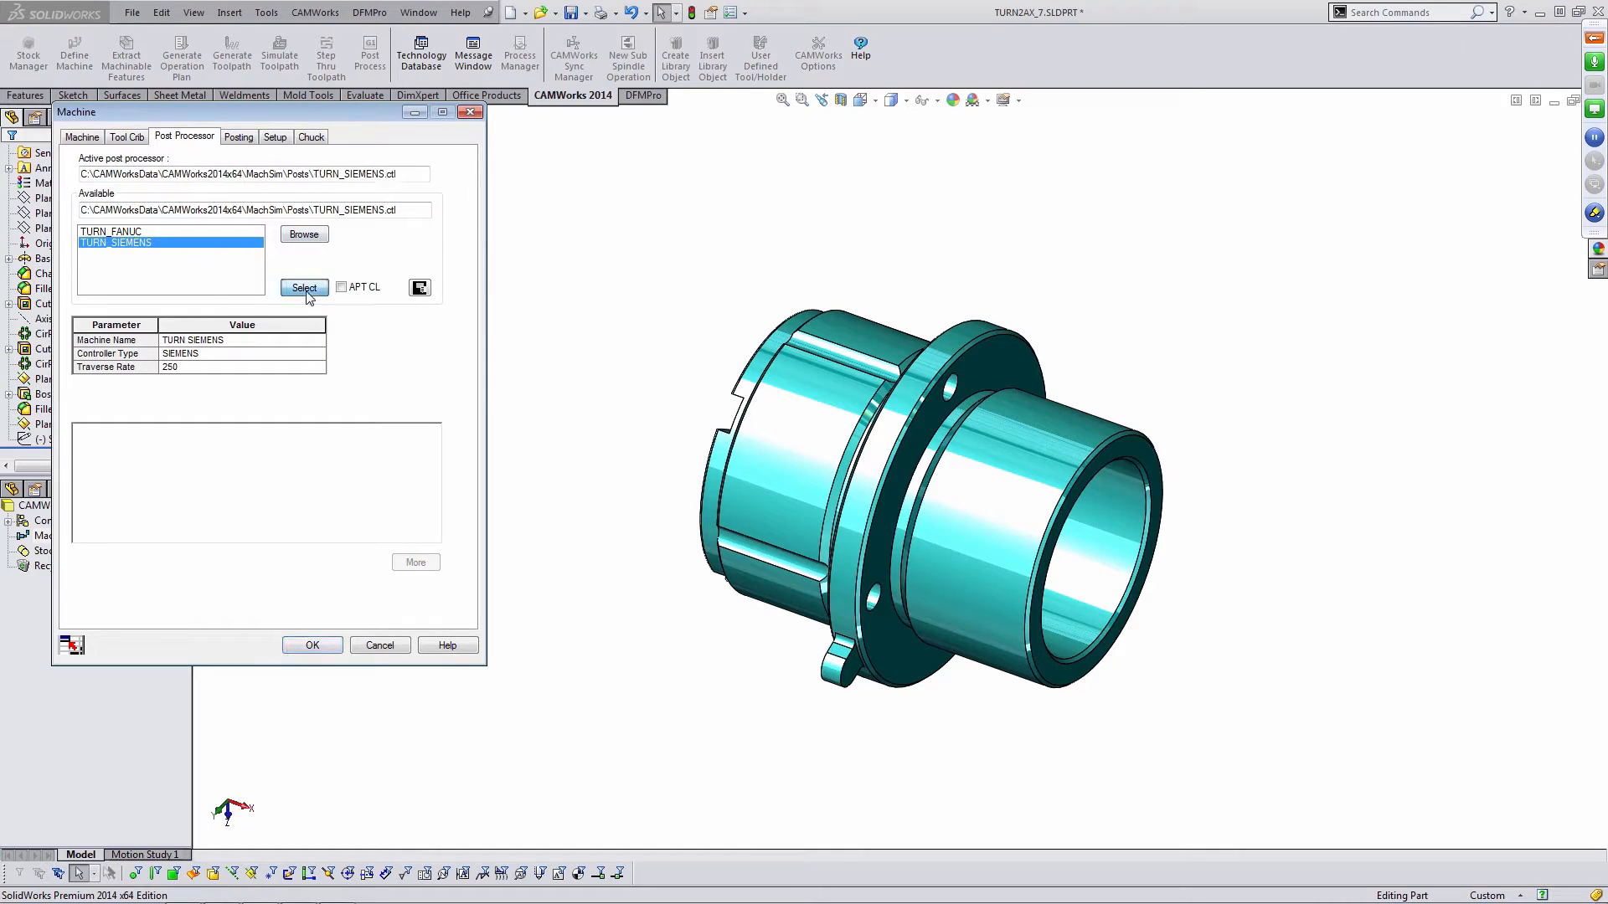
left_click(314, 645)
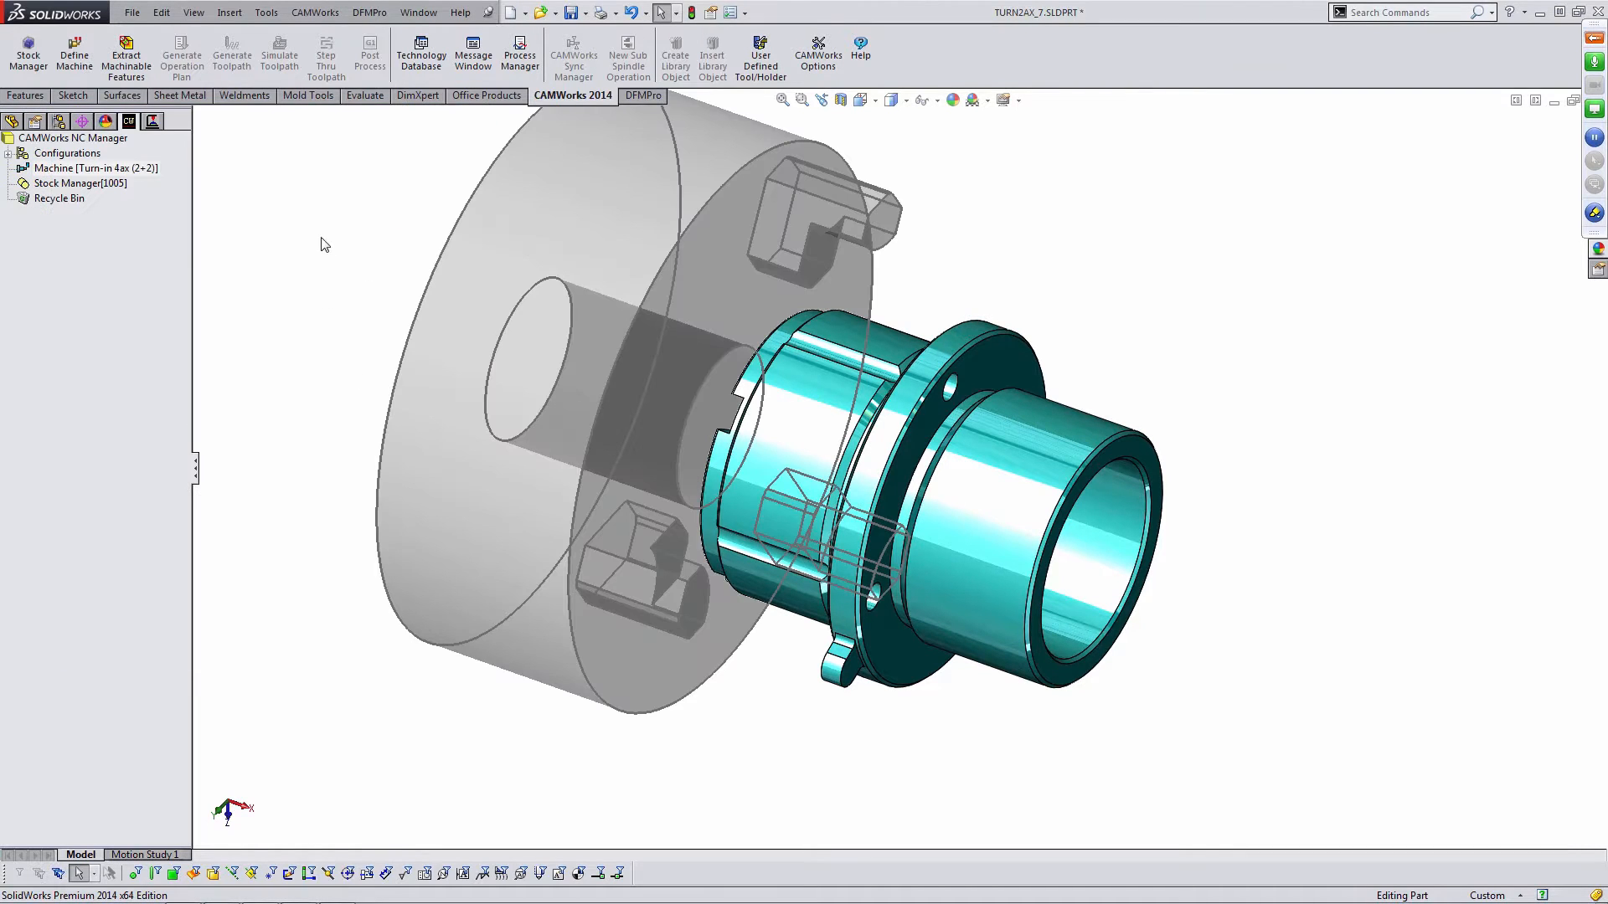
- Open the Stock Manager and increase the bar stock outer diameter to 6.5 in
double_click(80, 182)
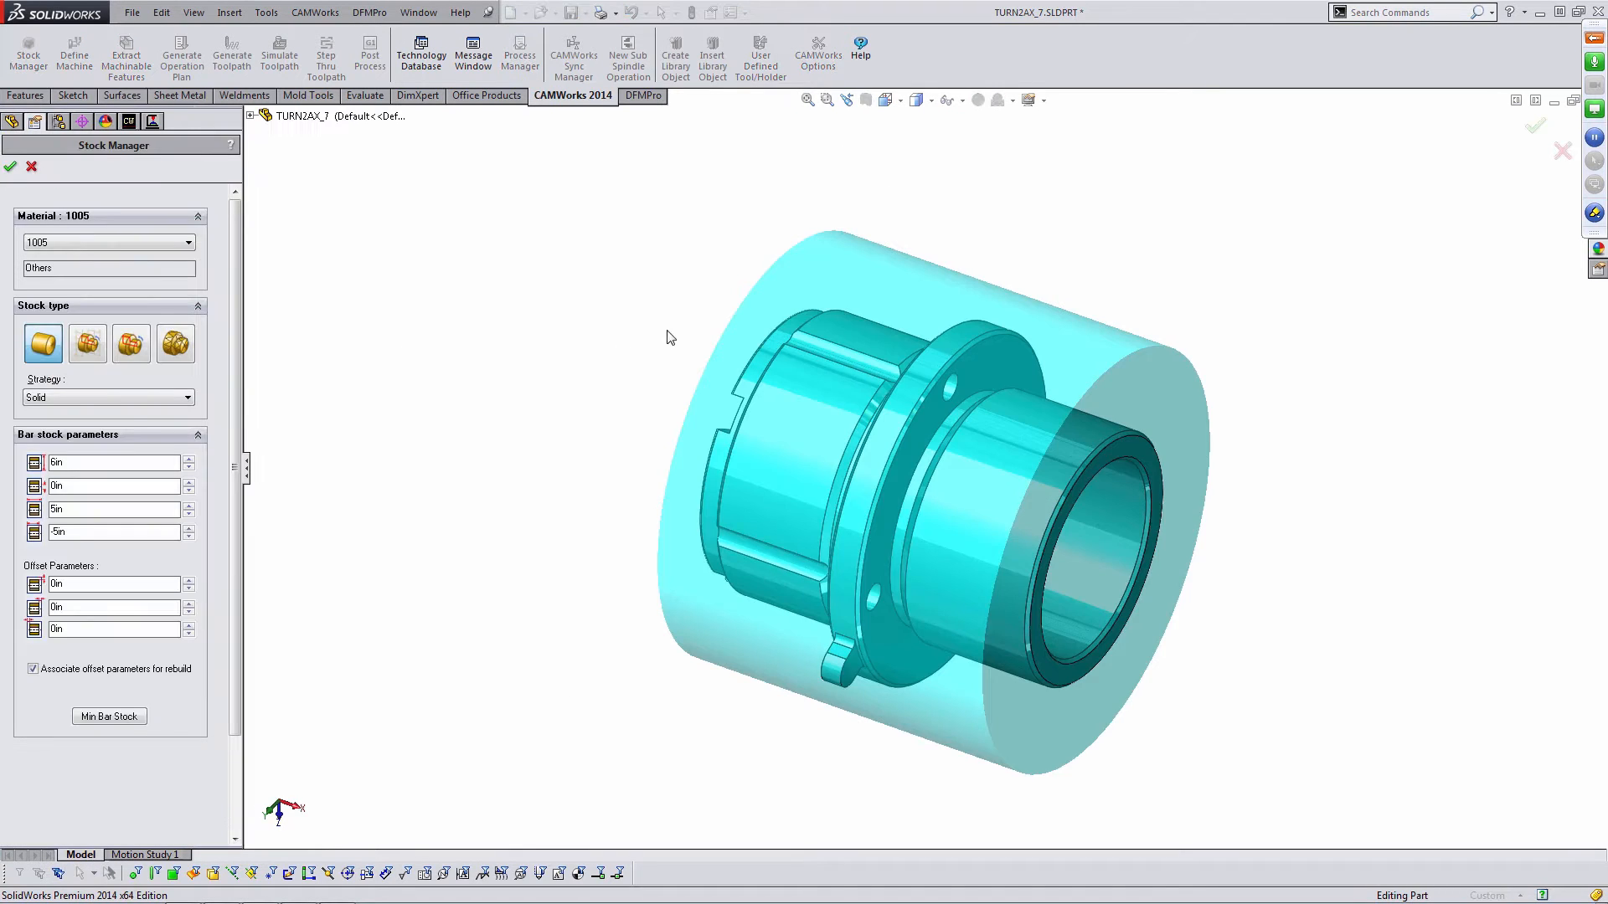
middle_click_drag(806, 364, 791, 354)
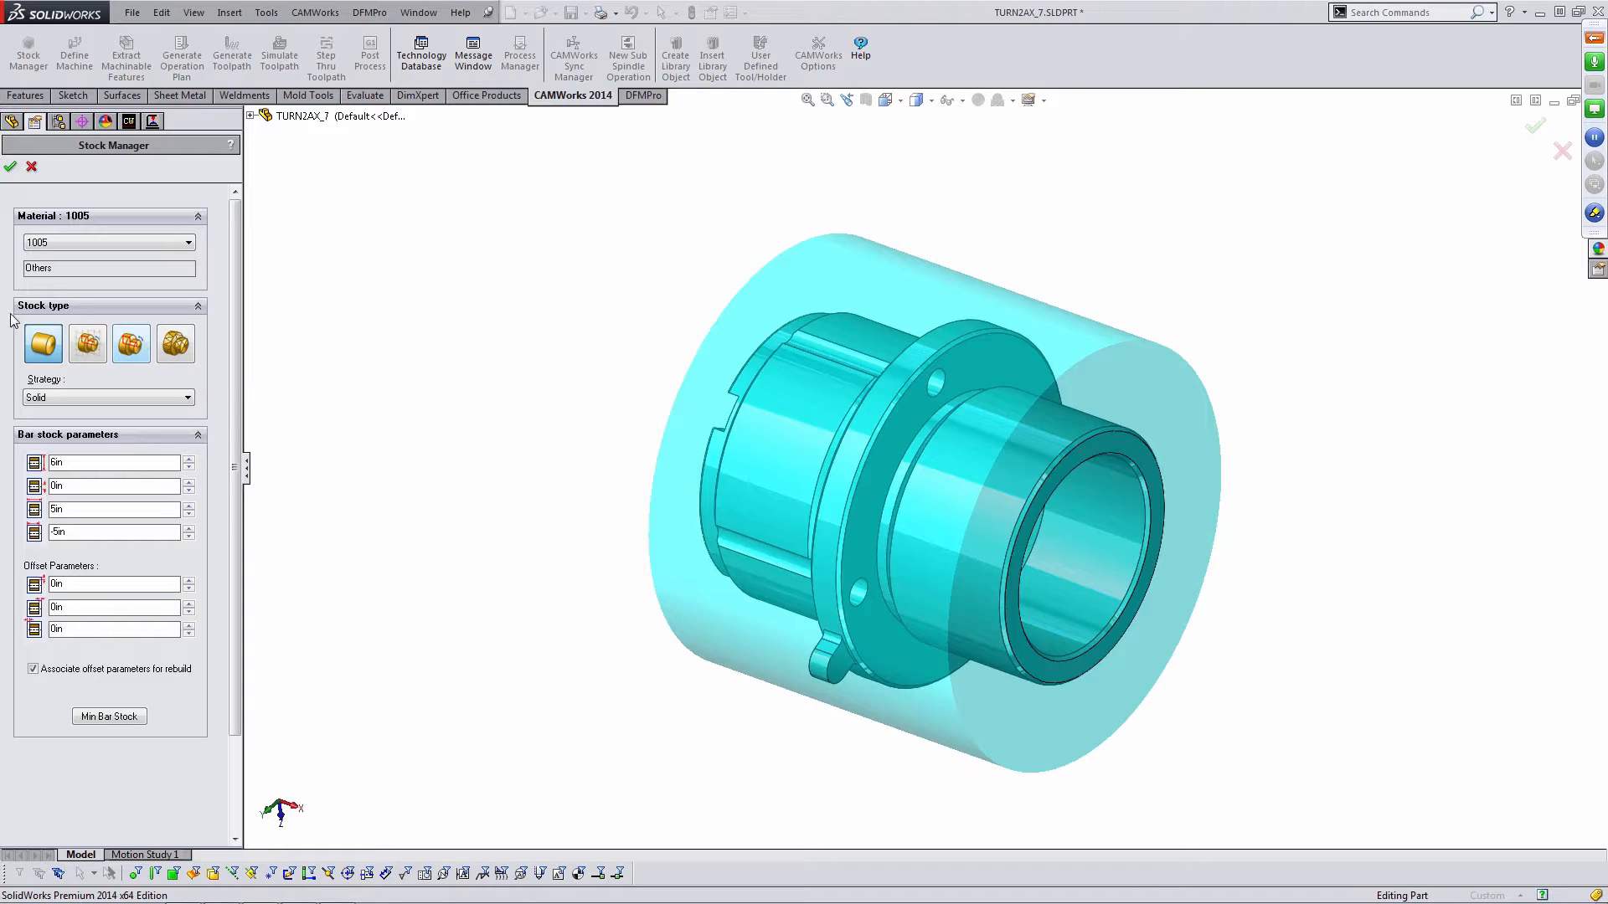
middle_click_drag(722, 397, 717, 393)
double_click(189, 460)
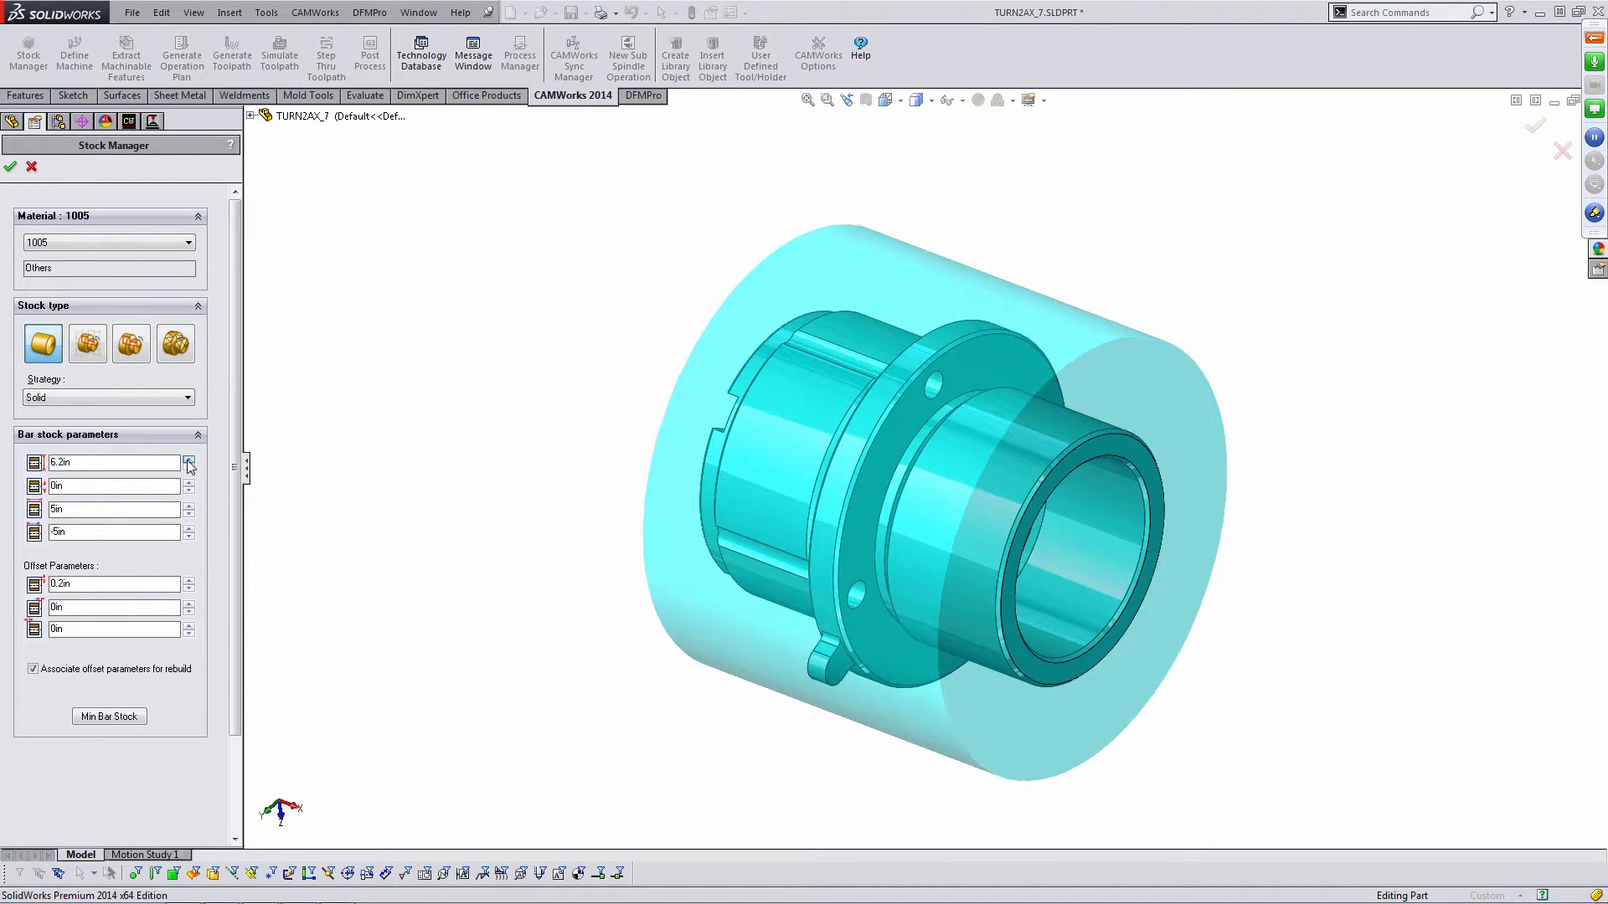
left_click(189, 460)
left_click(189, 460)
left_click(189, 460)
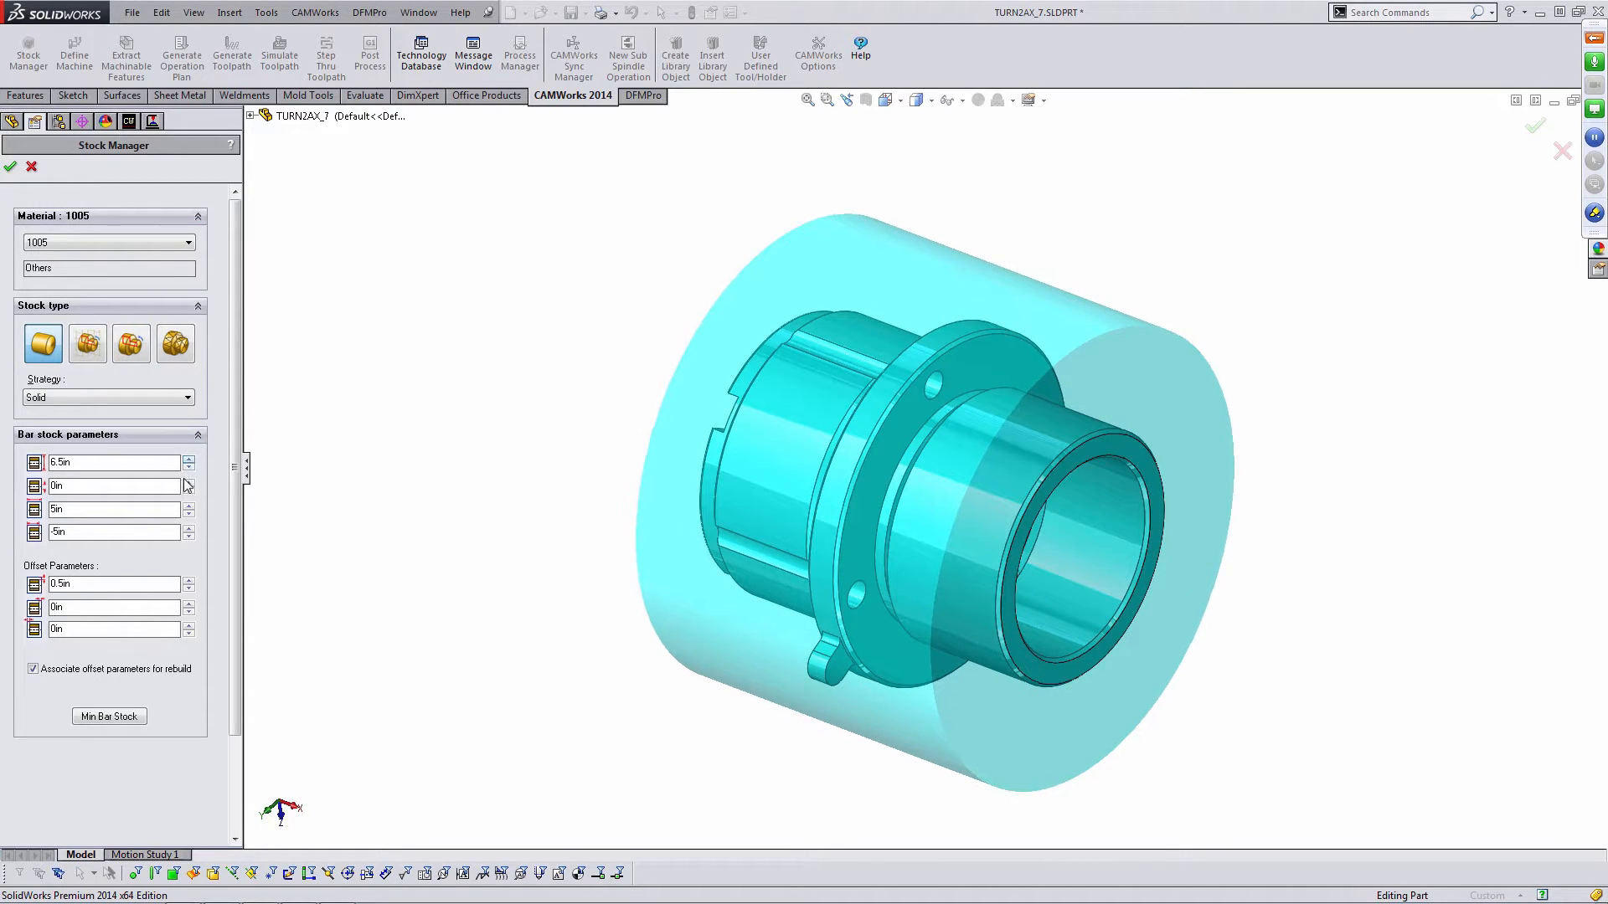
- Increase the bar stock inner diameter to 2 in to make it cored stock
left_click(189, 483)
left_click(189, 482)
left_click(189, 483)
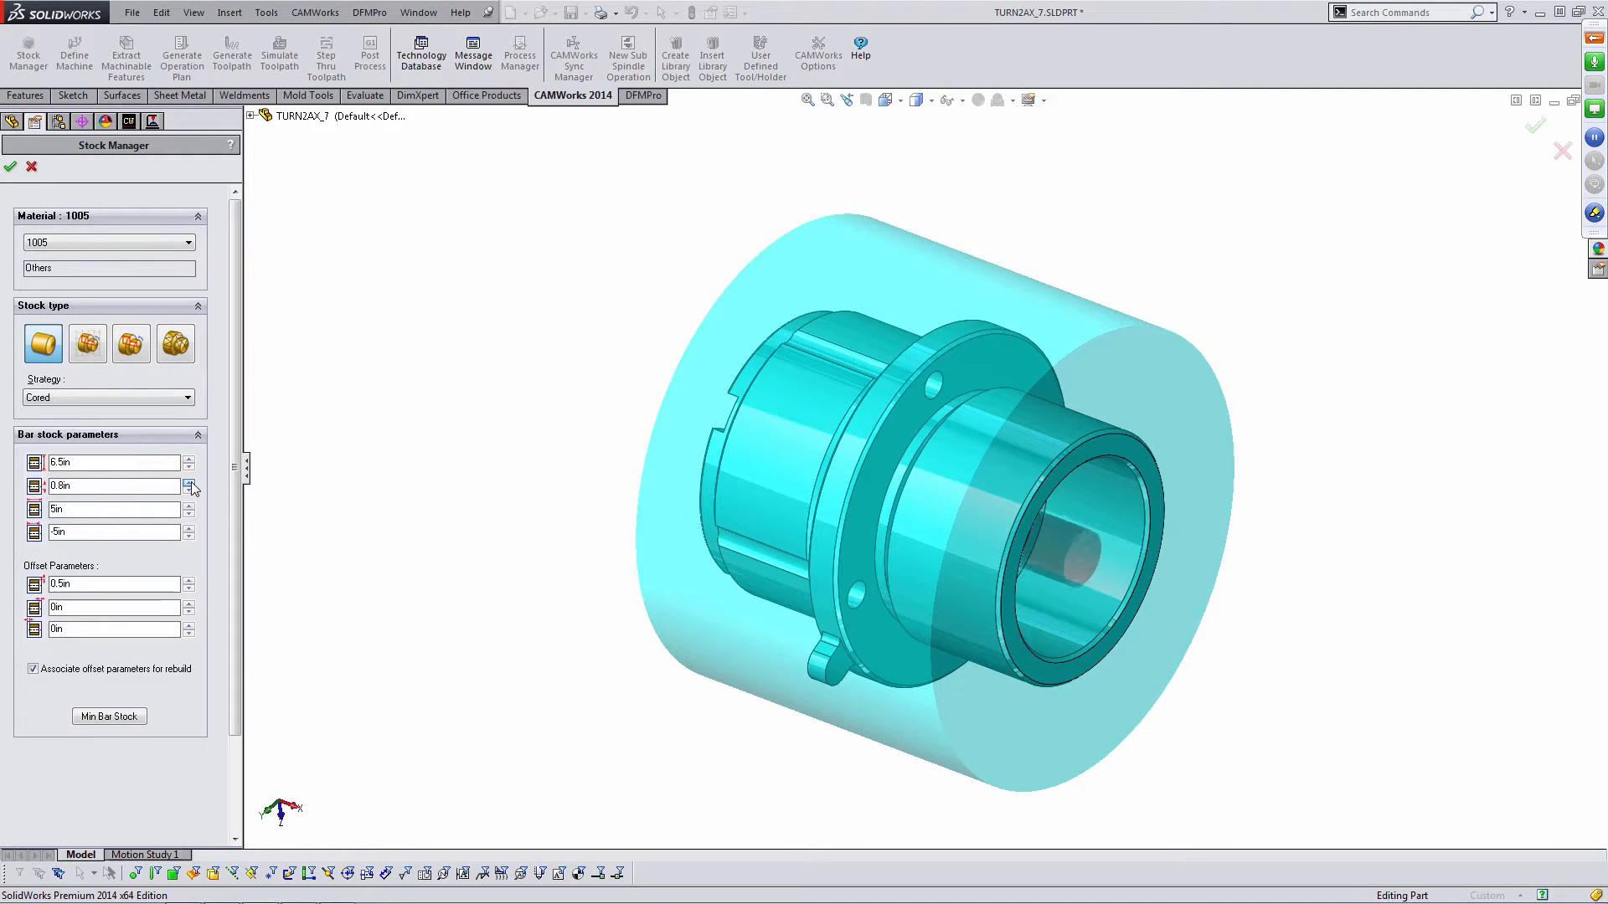
left_click(189, 483)
left_click(190, 483)
double_click(189, 482)
double_click(189, 482)
double_click(189, 482)
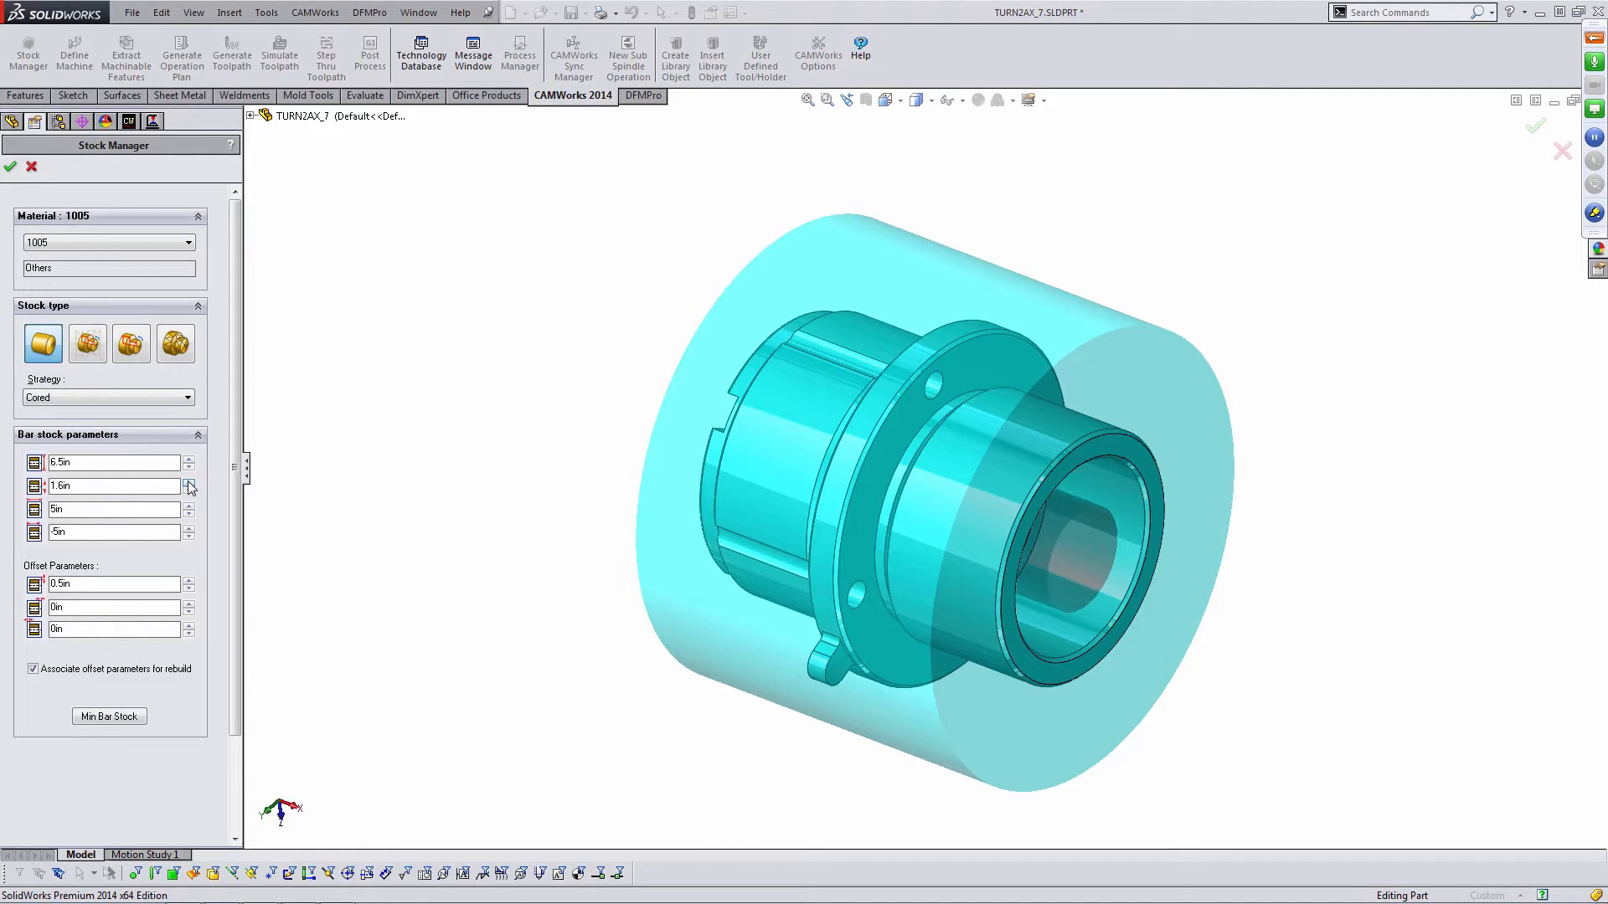
left_click(189, 482)
left_click(188, 482)
left_click(190, 484)
left_click(190, 484)
- Set the bar stock length to 9 in
mouse_move(598, 513)
middle_mouse_down()
mouse_move(481, 413)
mouse_move(586, 497)
middle_mouse_up()
left_click_drag(152, 513, 16, 498)
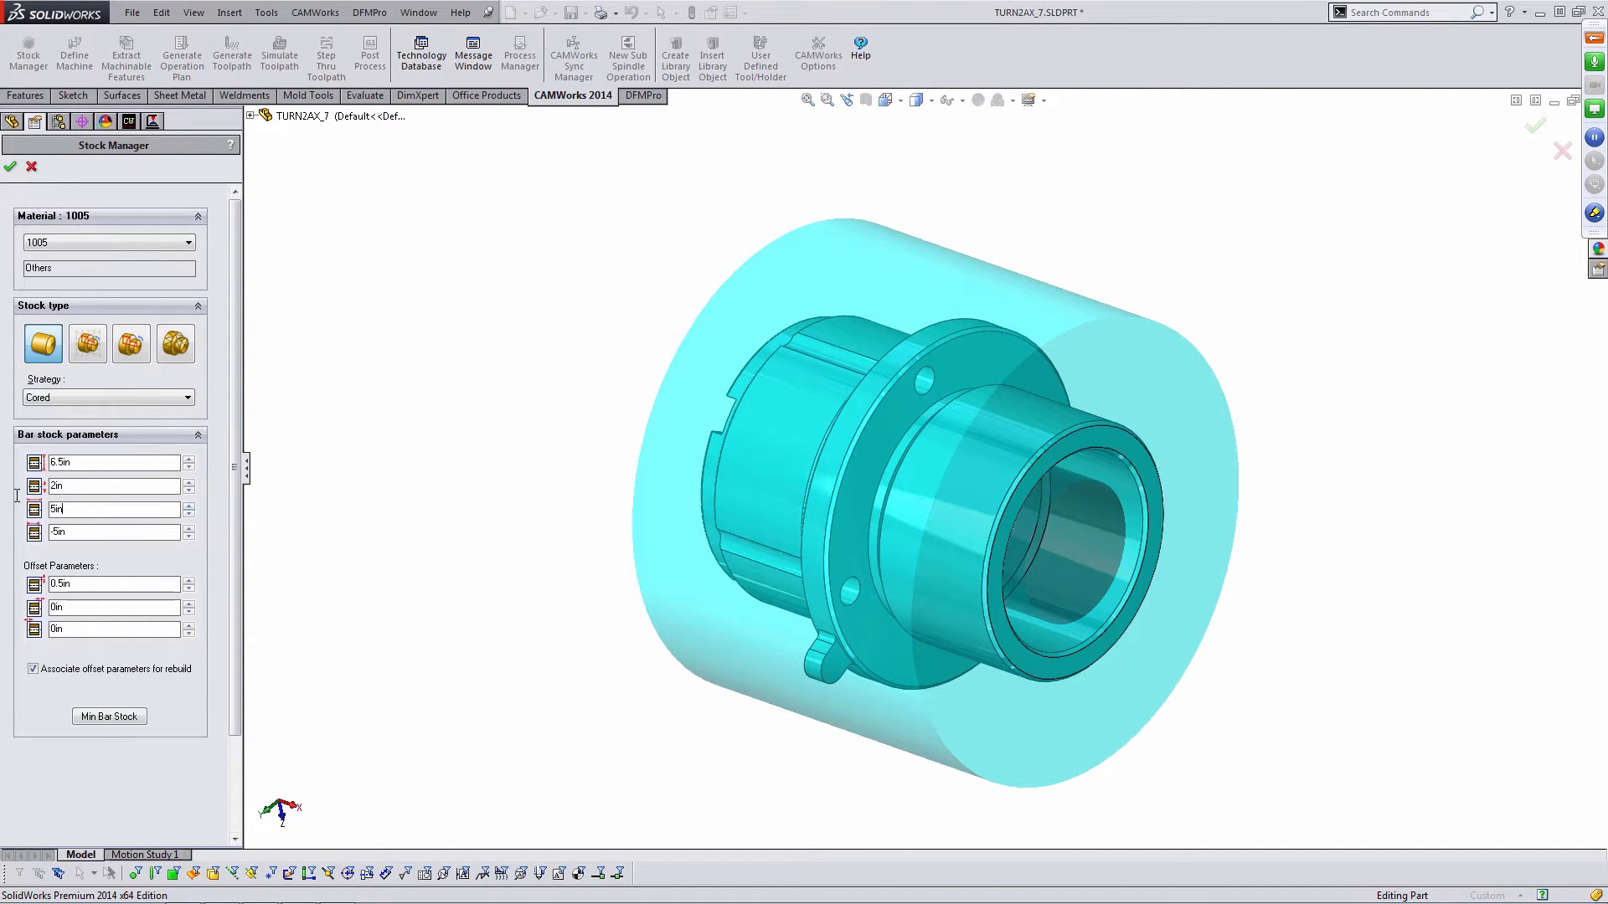
type("9")
key("Return")
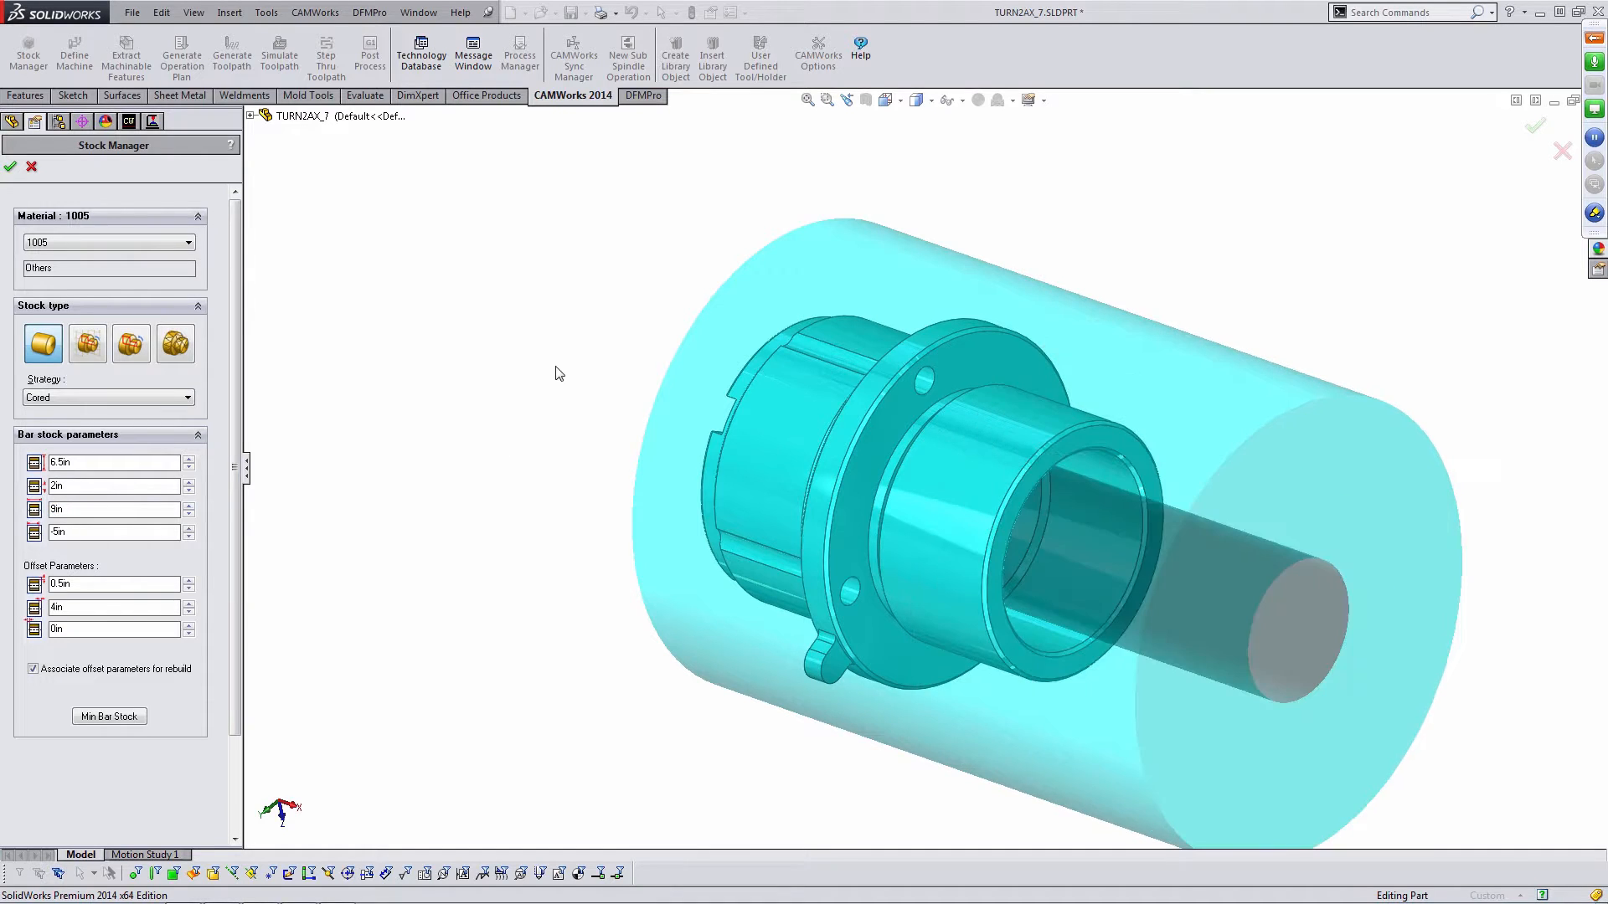
- Set the bar stock length to 8 in
middle_click_drag(700, 410, 751, 417)
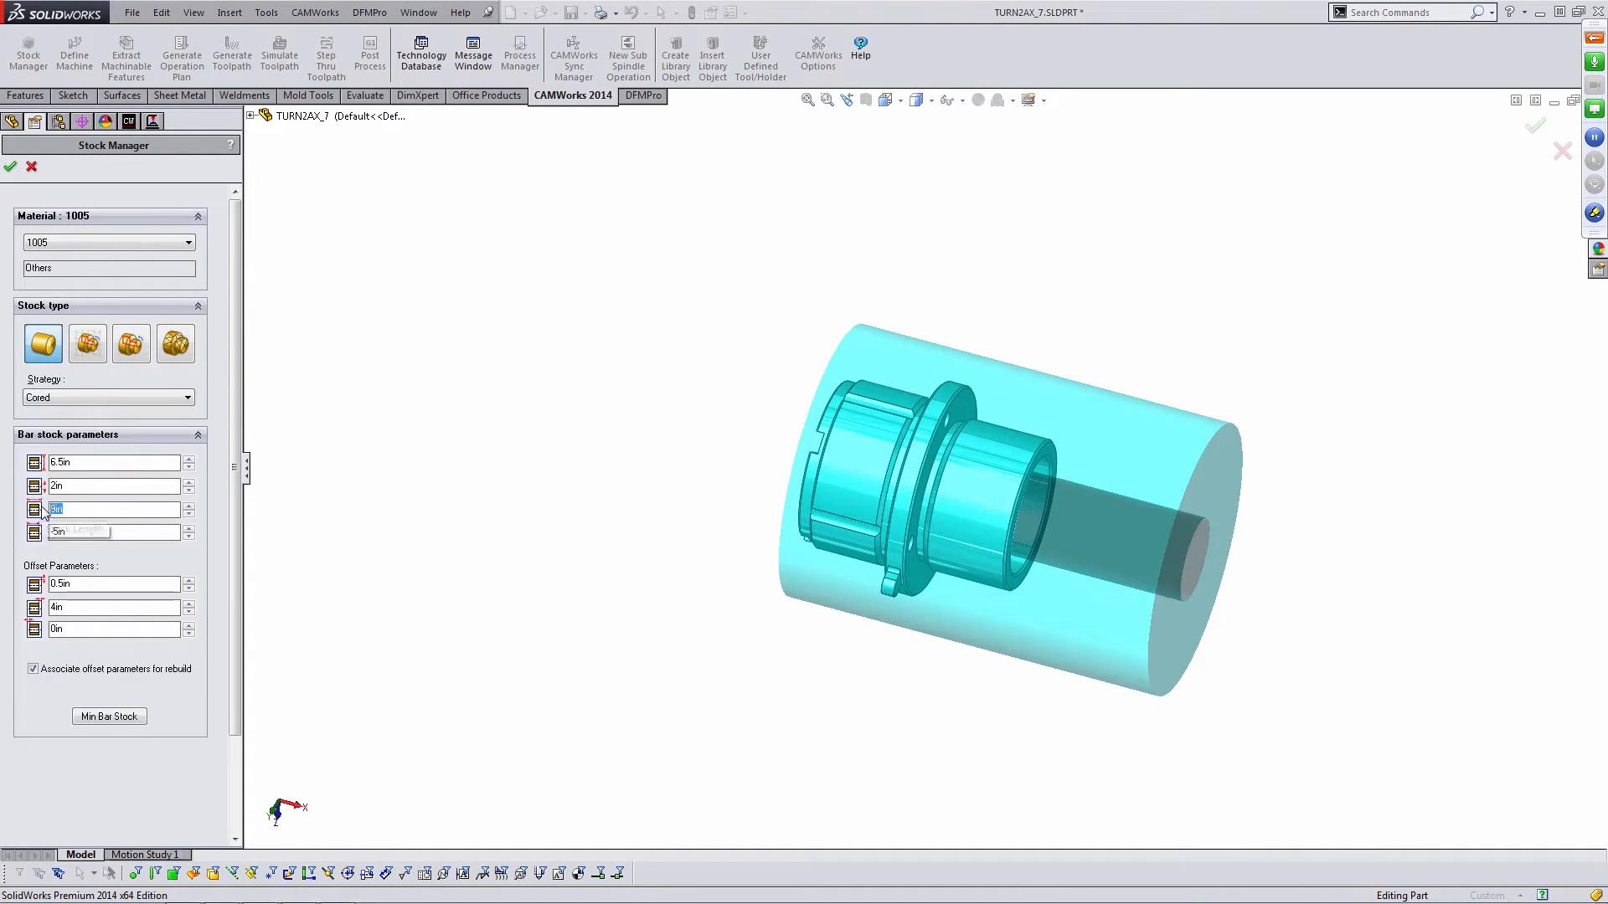
type("8")
left_click(453, 439)
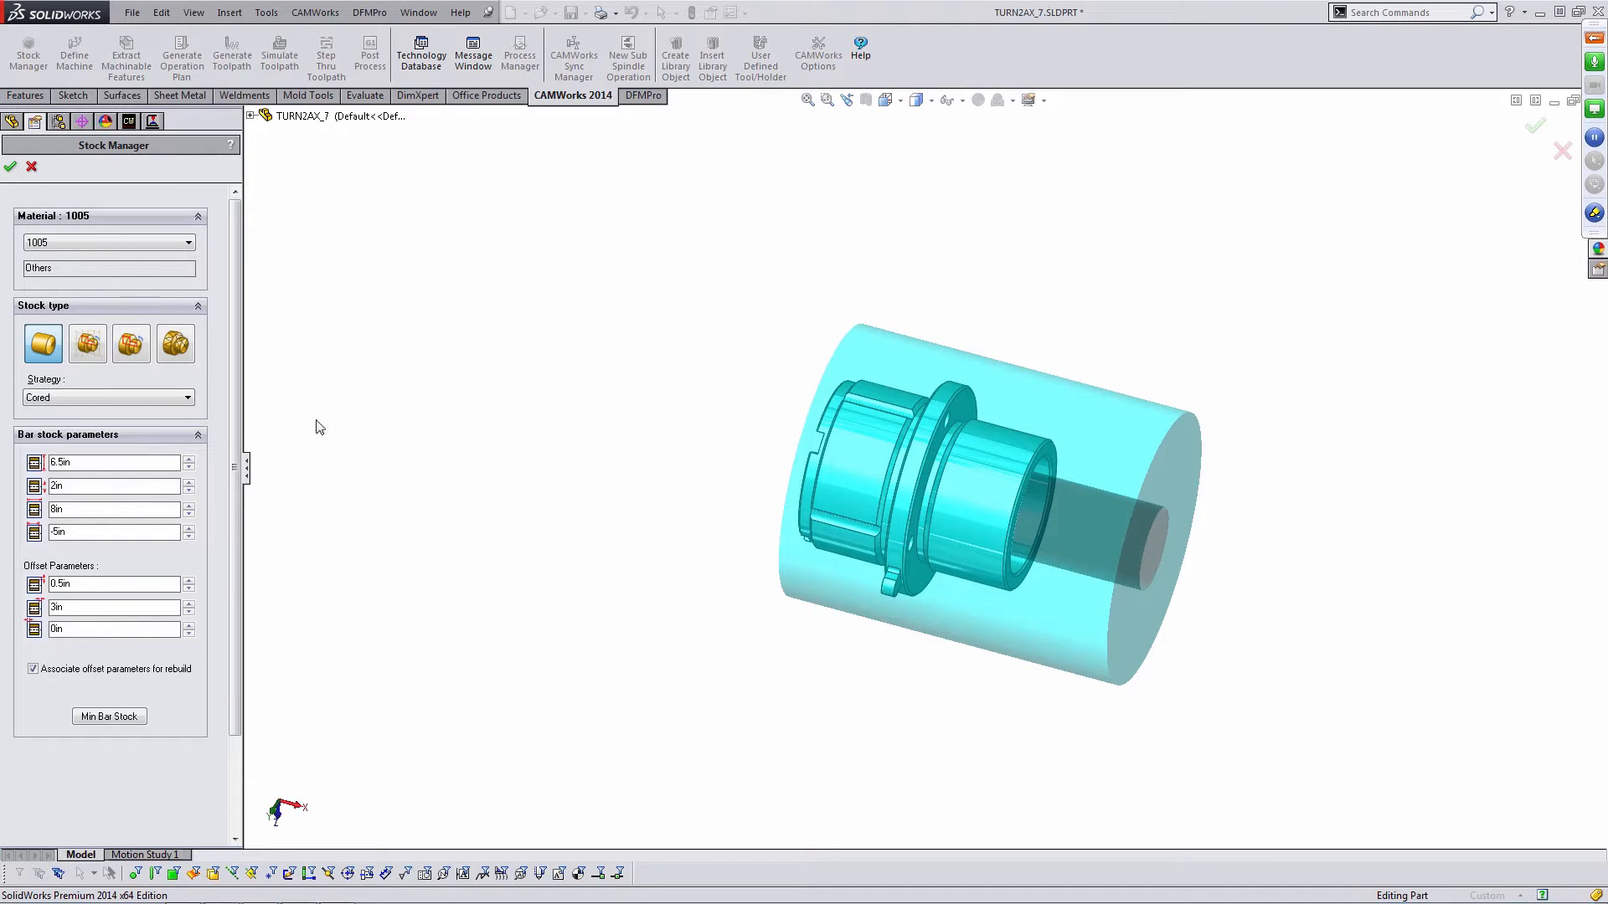
- Shift the bar stock along the part axis by setting its offset parameter to -7.8 in
left_click_drag(90, 534, 2, 524)
type("-7.8")
scroll(938, 469, "down", 3)
middle_click_drag(1035, 506, 1112, 501)
scroll(951, 485, "up", 3)
middle_click_drag(863, 427, 822, 475)
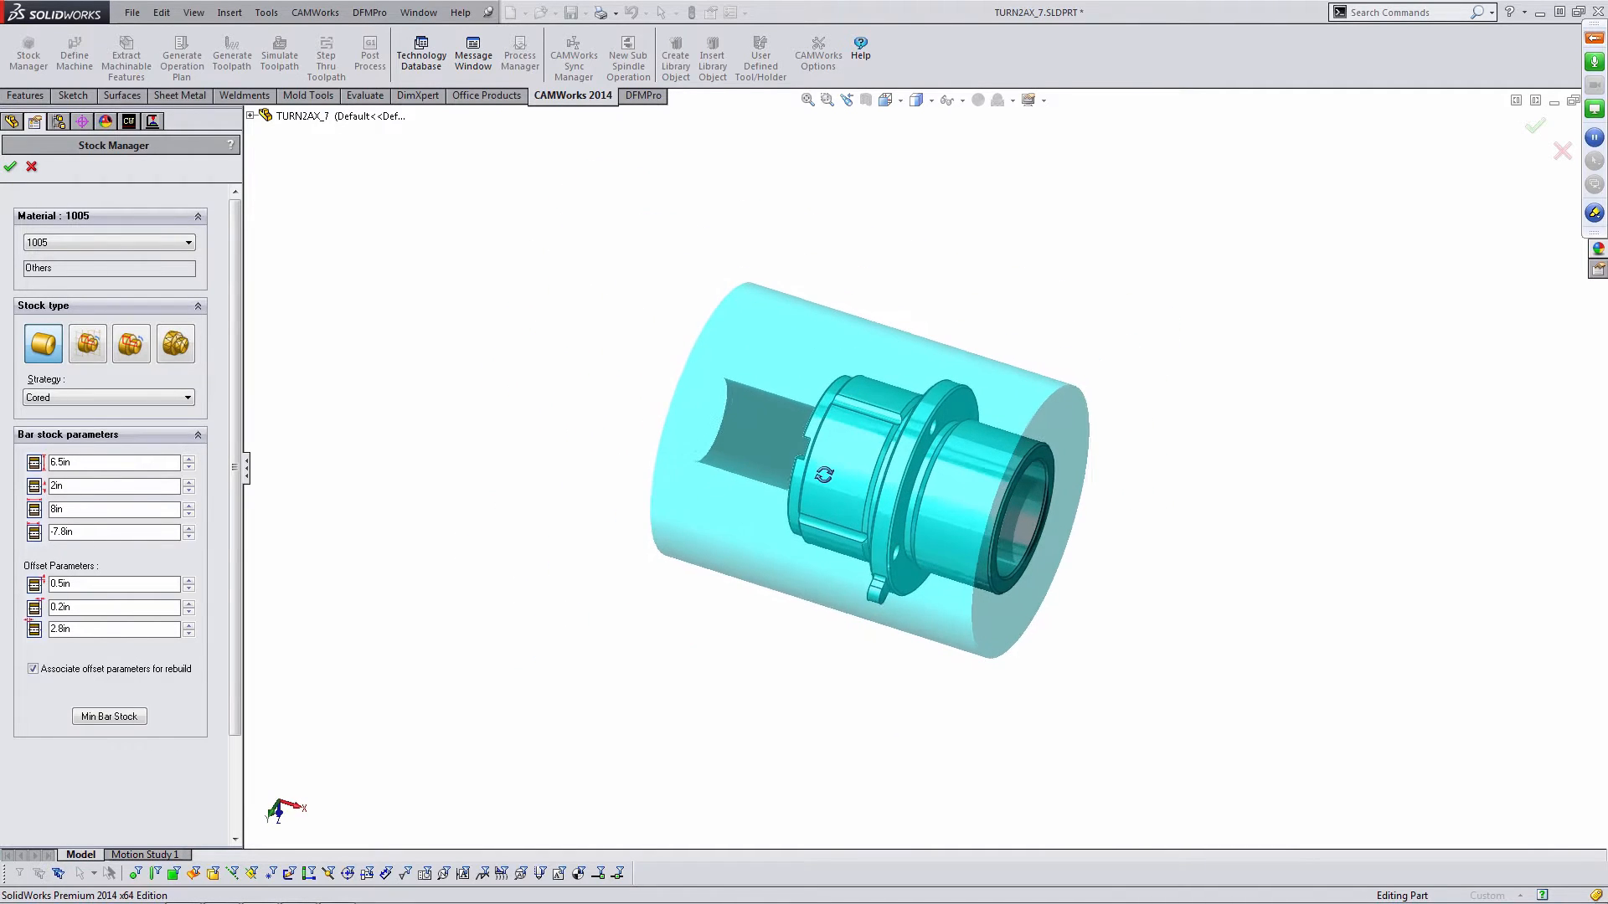
- Set the stock material to 6061-T6 and accept the stock definition
left_click(143, 241)
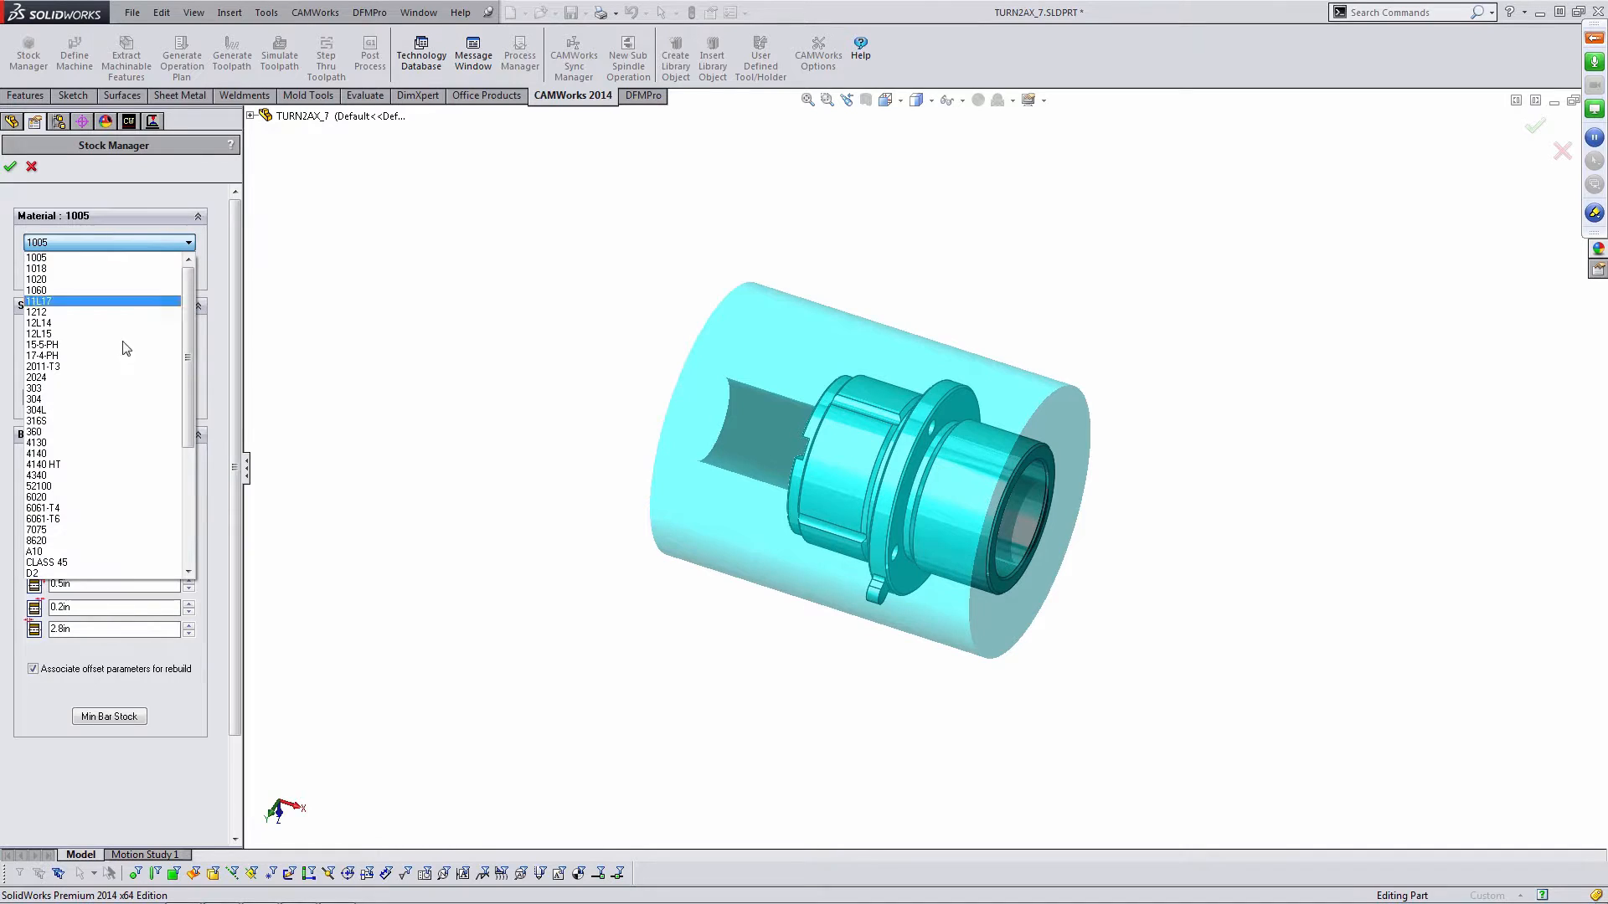
left_click(75, 521)
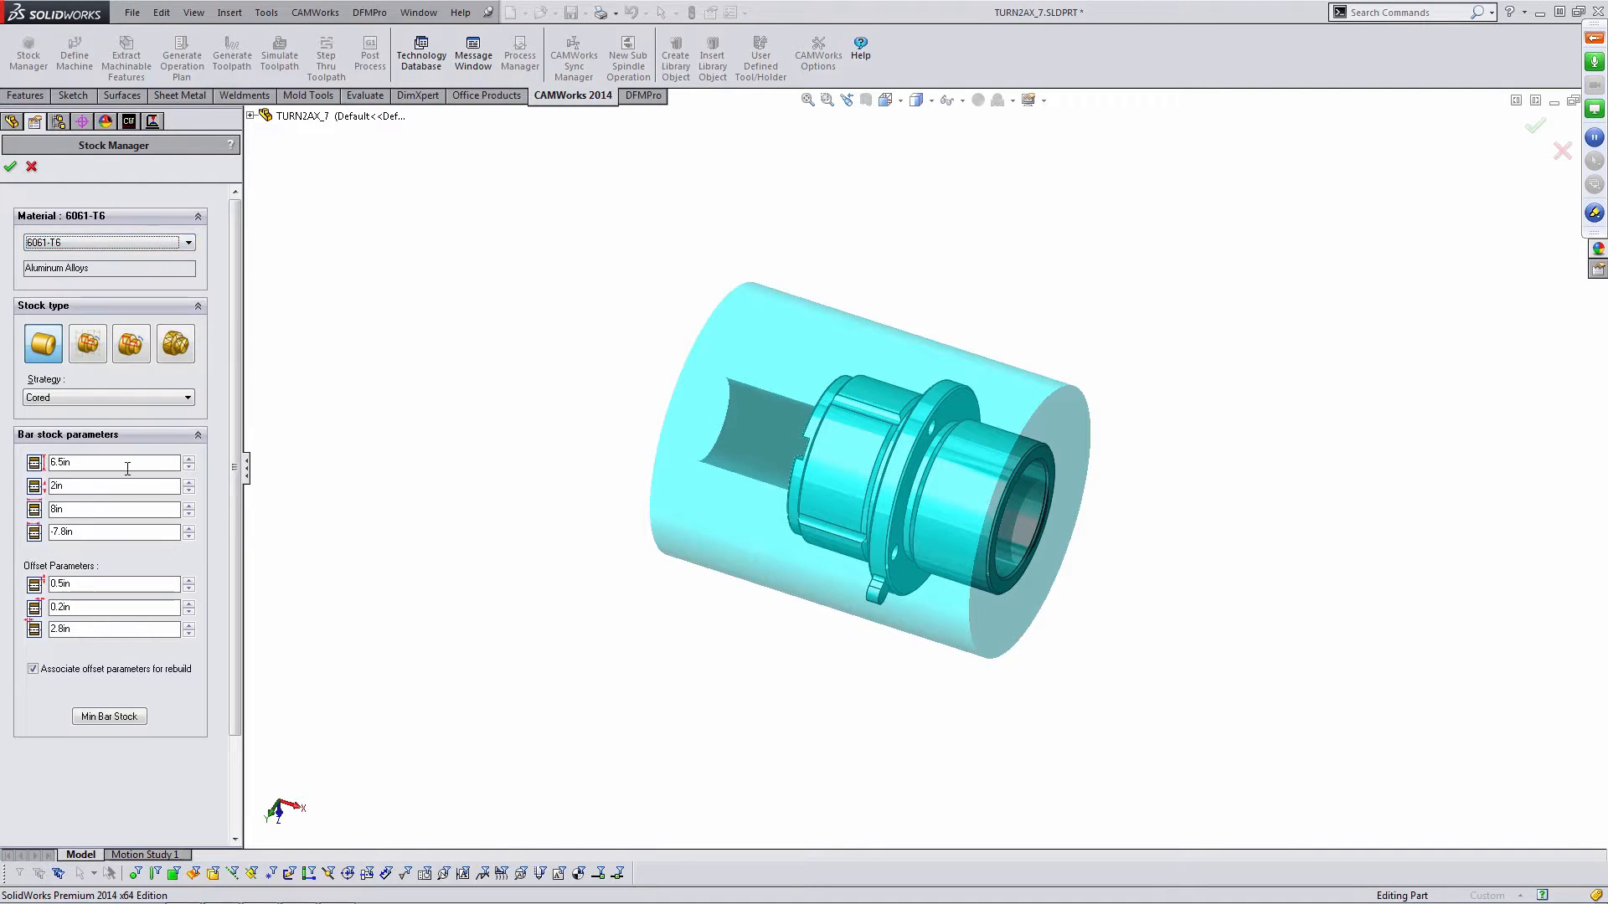
left_click(10, 165)
- Extract the machinable features of the part
scroll(1030, 444, "up", 3)
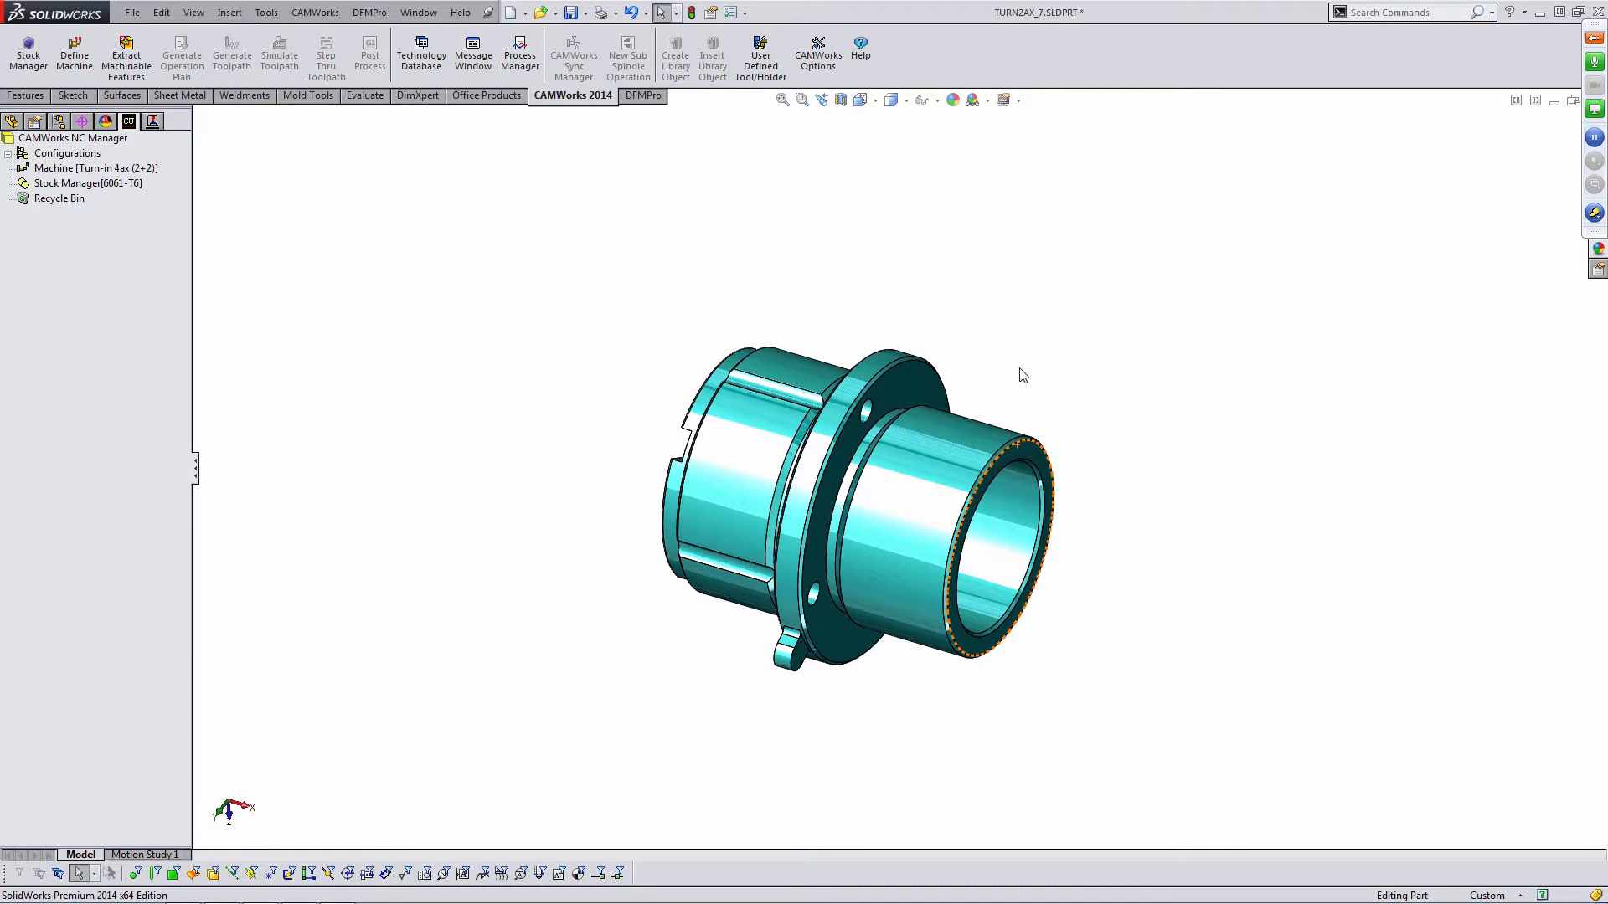
left_click(134, 61)
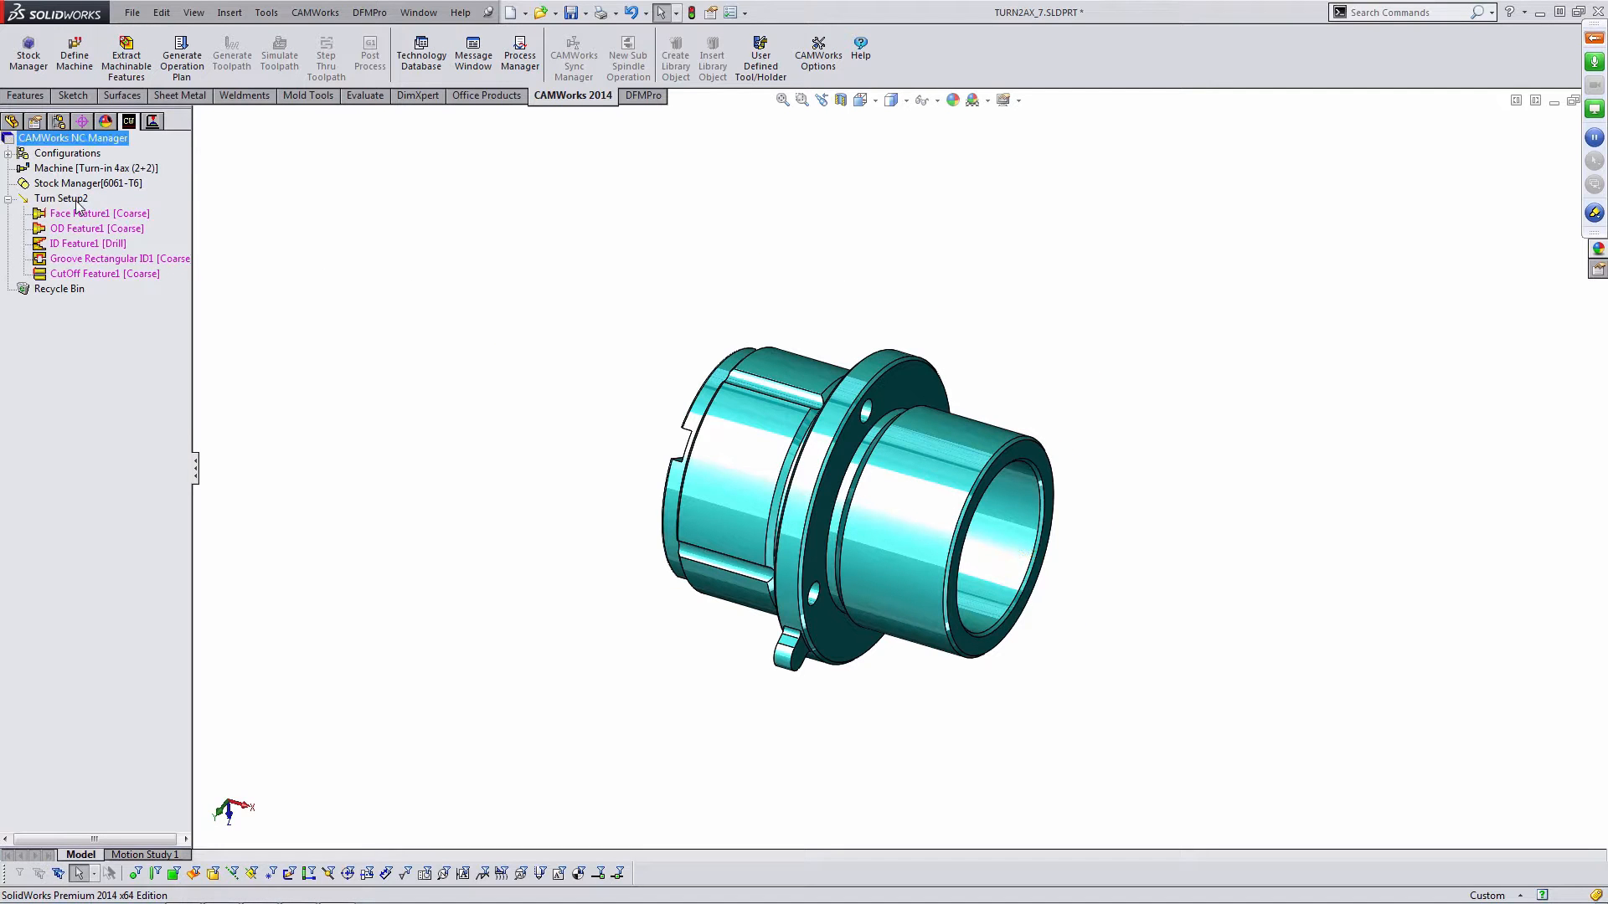
- Inspect each extracted turn feature of Turn Setup2 on the rotated and zoomed part
middle_click_drag(510, 356, 1122, 494)
scroll(1039, 549, "down", 3)
scroll(1037, 546, "down", 1)
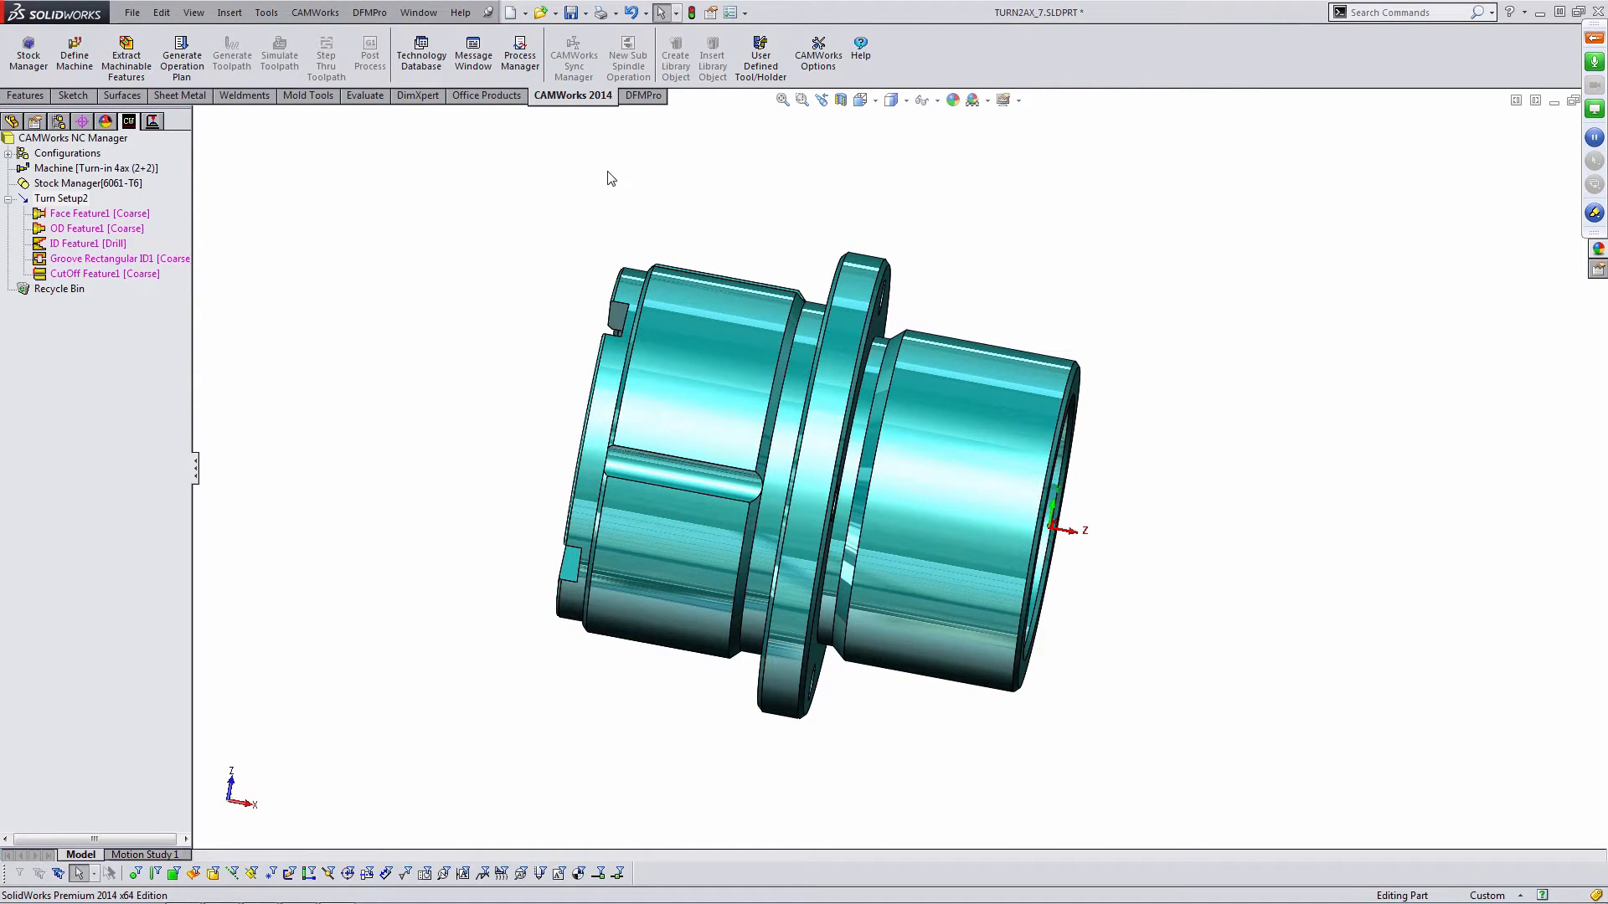
middle_click_drag(961, 239, 574, 325)
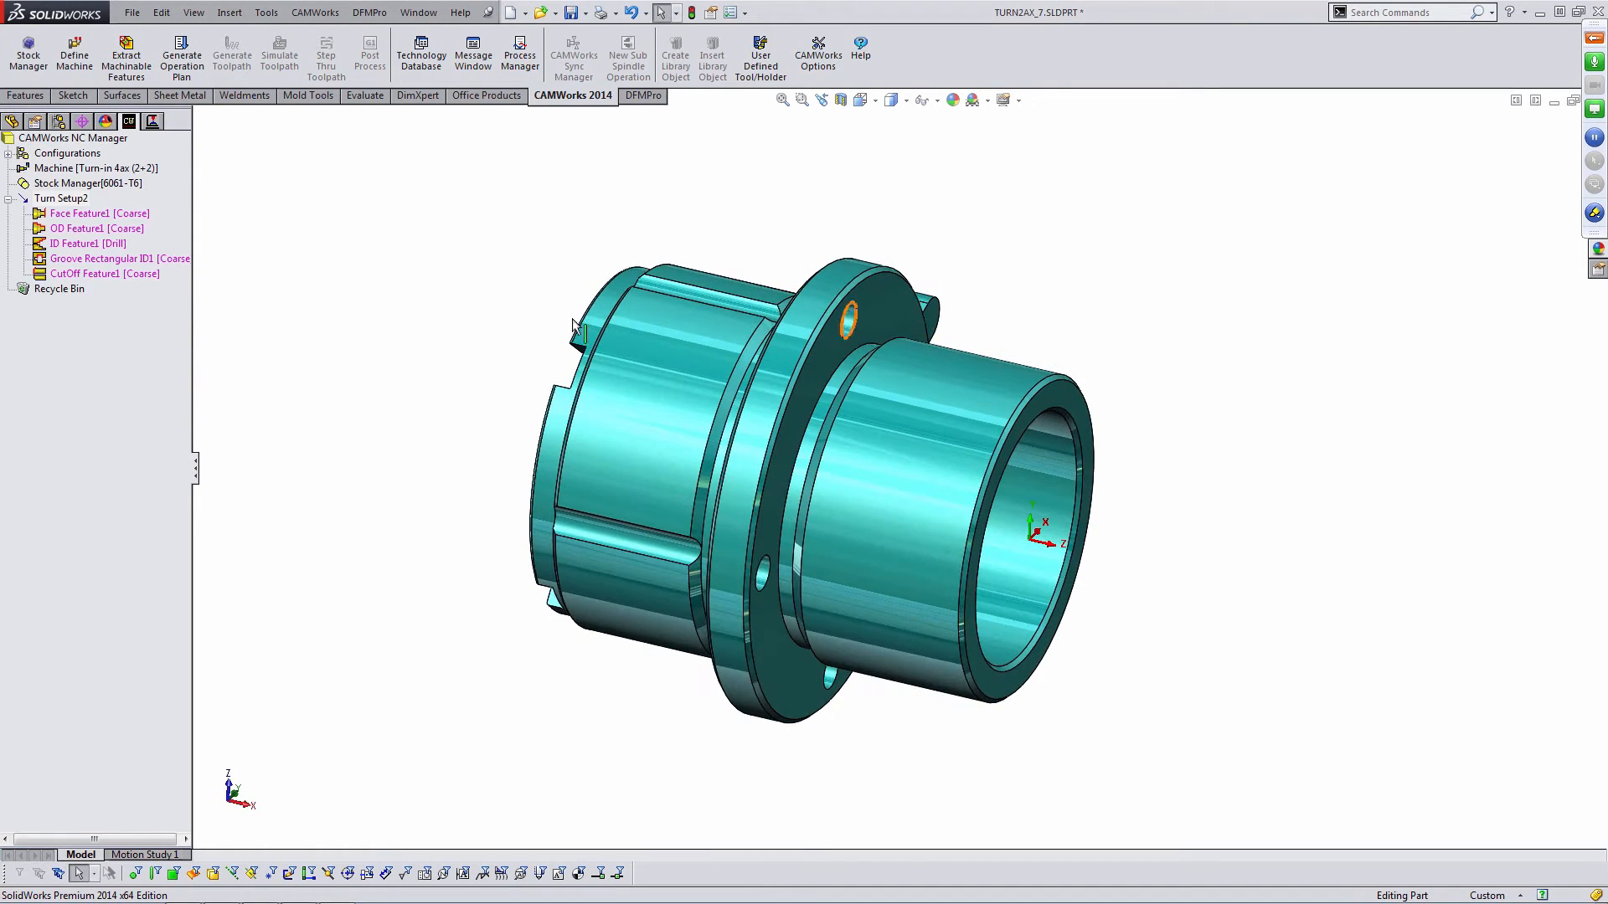
left_click(122, 216)
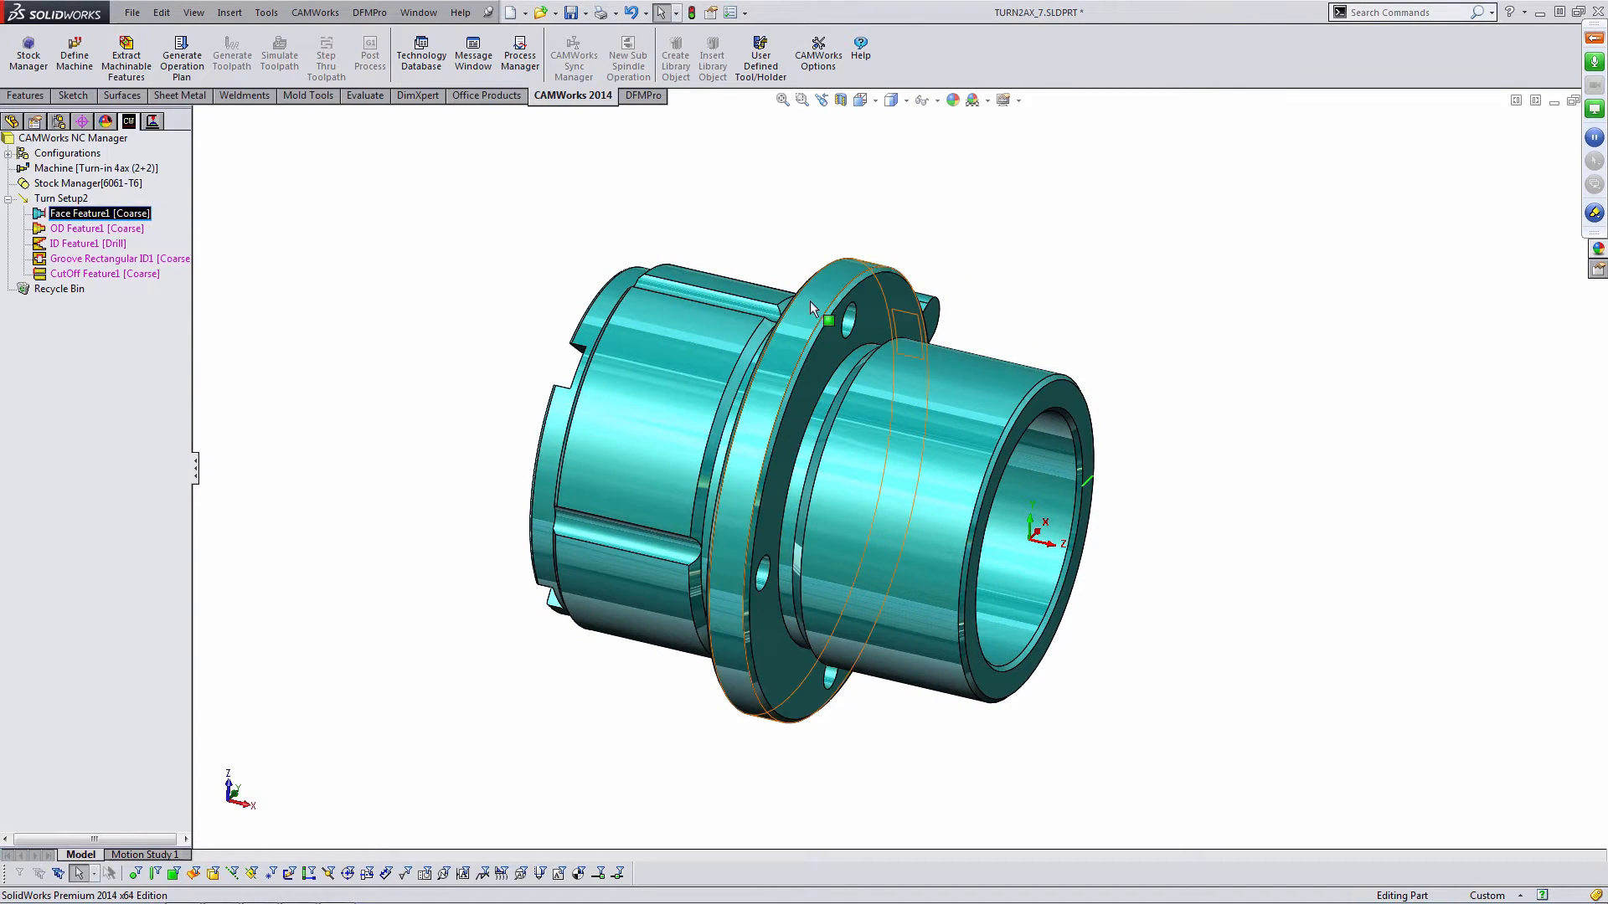
middle_click_drag(859, 237, 990, 524)
scroll(1005, 469, "down", 3)
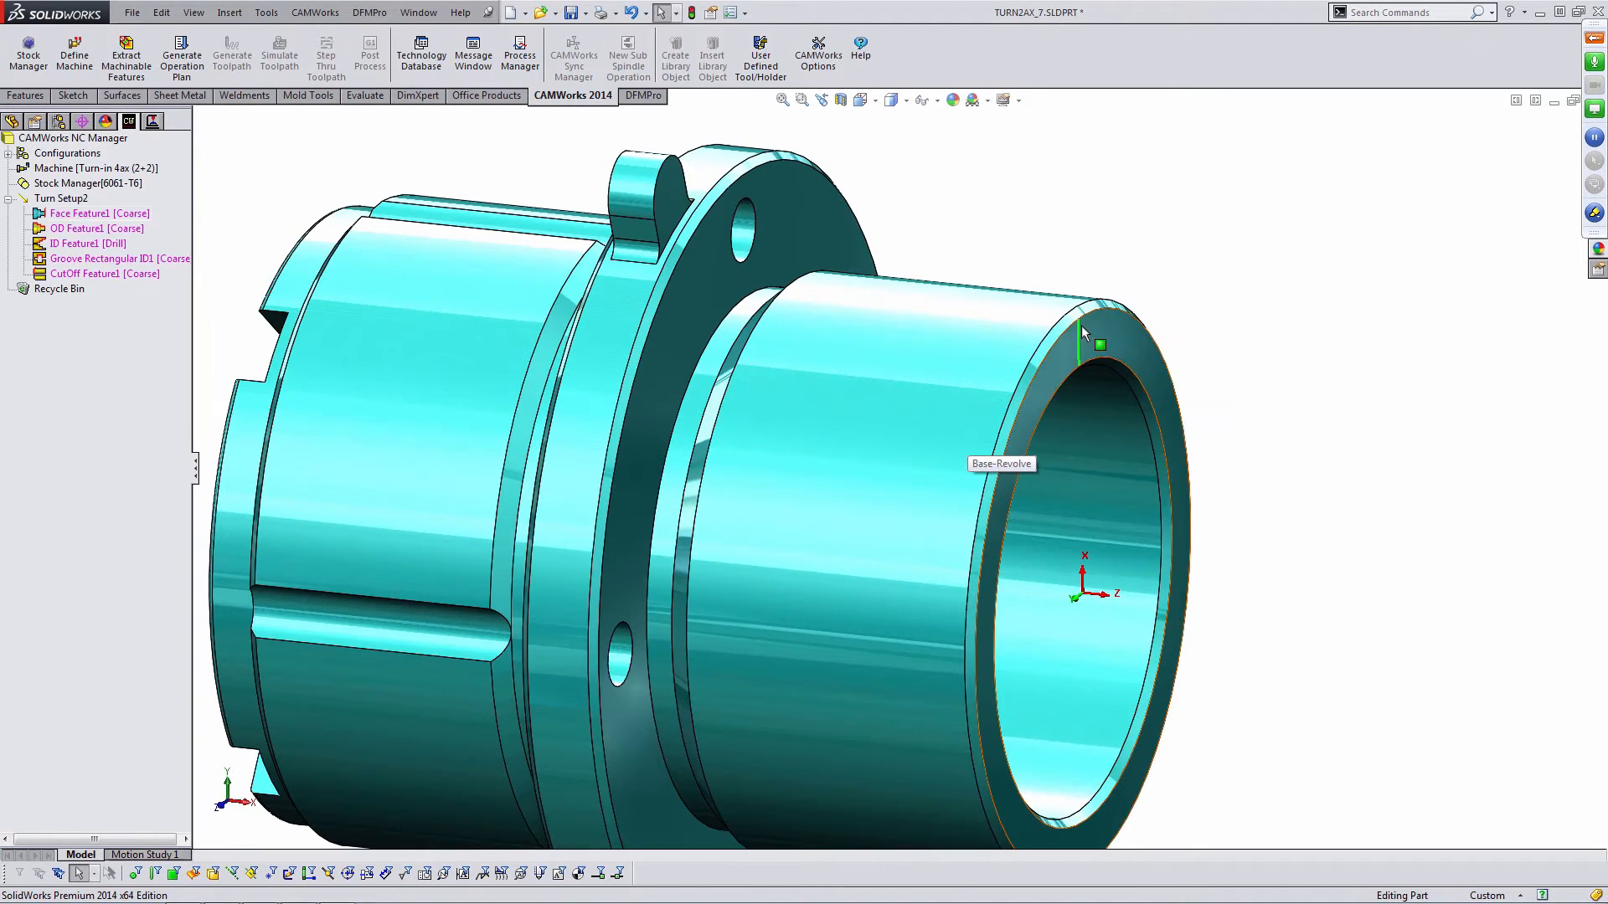
scroll(1077, 337, "up", 5)
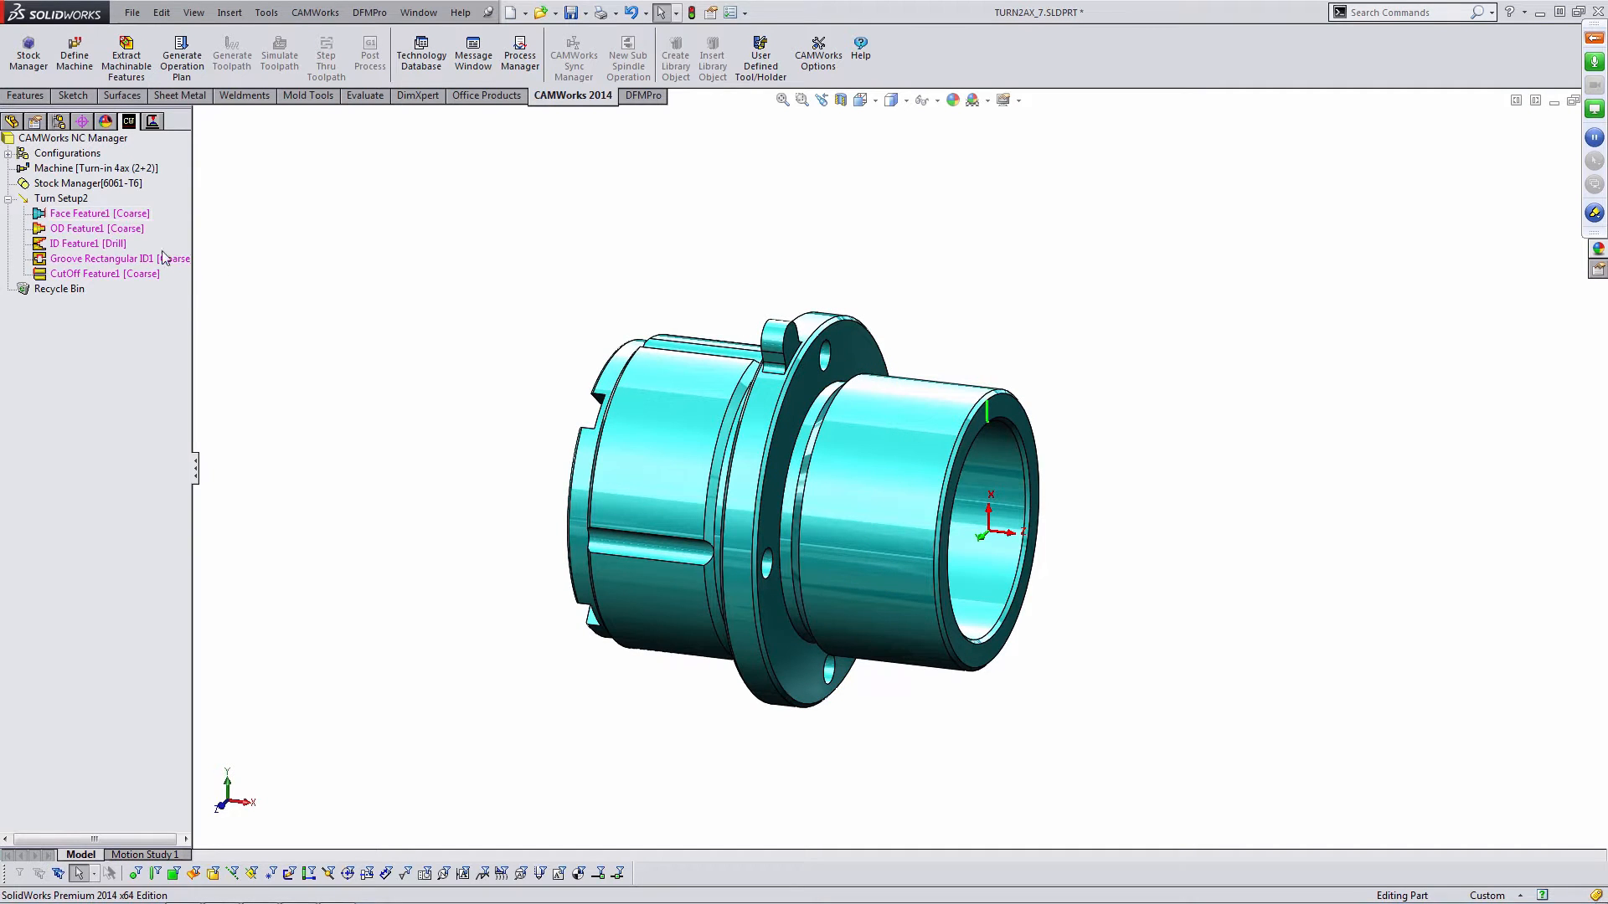
left_click(116, 229)
left_click(477, 240)
mouse_move(477, 240)
middle_mouse_down()
mouse_move(514, 190)
mouse_move(518, 209)
mouse_move(482, 226)
middle_mouse_up()
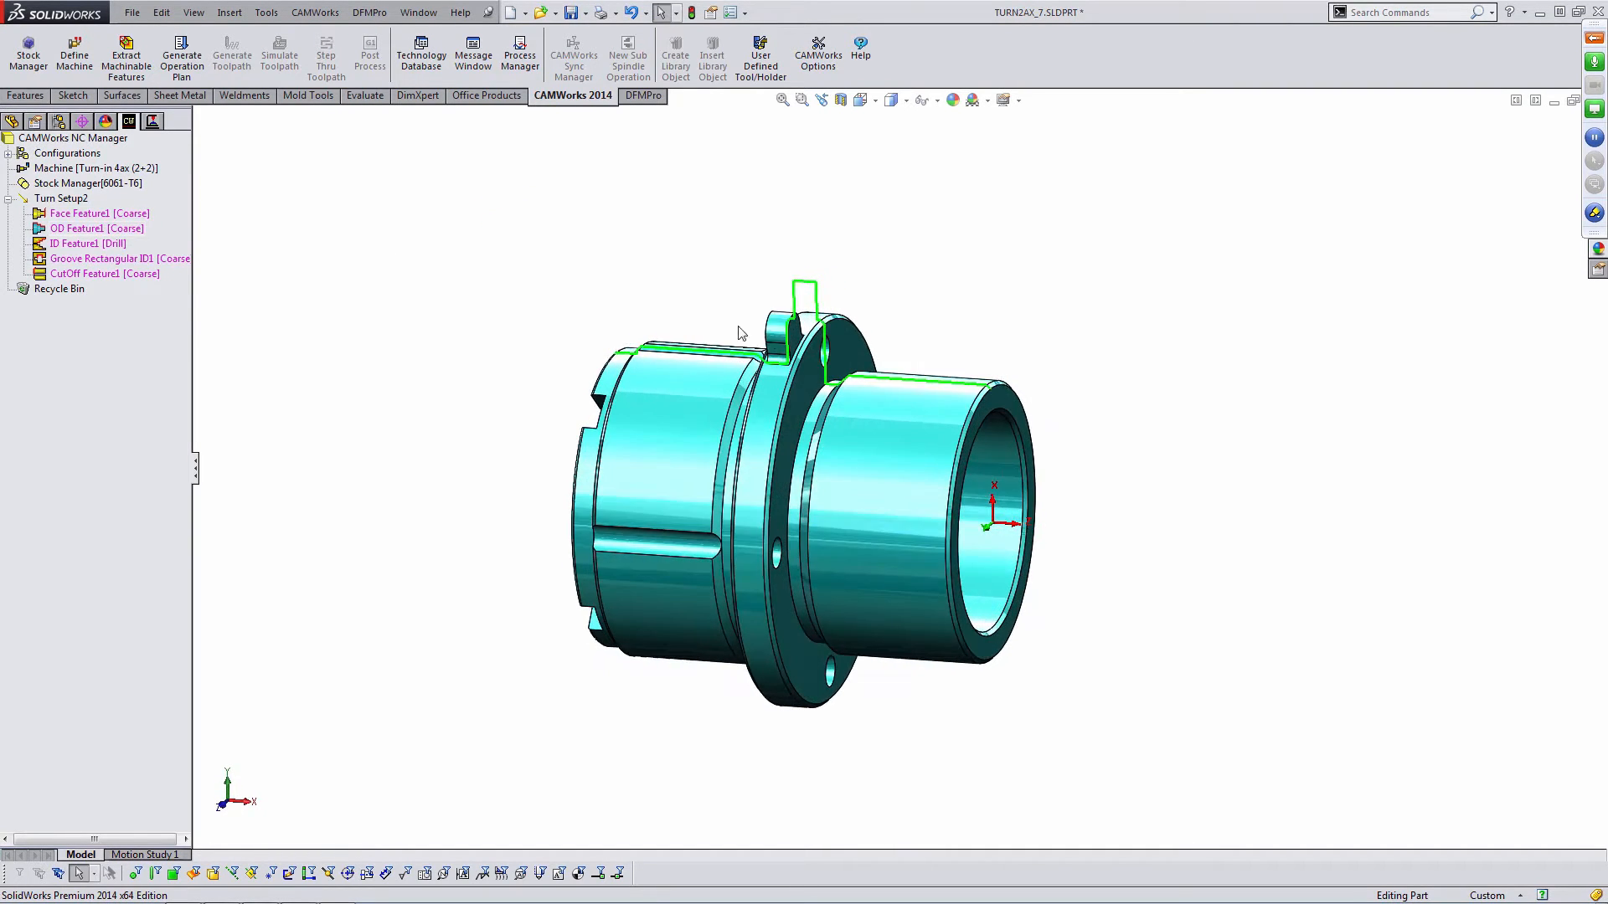
scroll(837, 337, "down", 3)
scroll(833, 332, "down", 2)
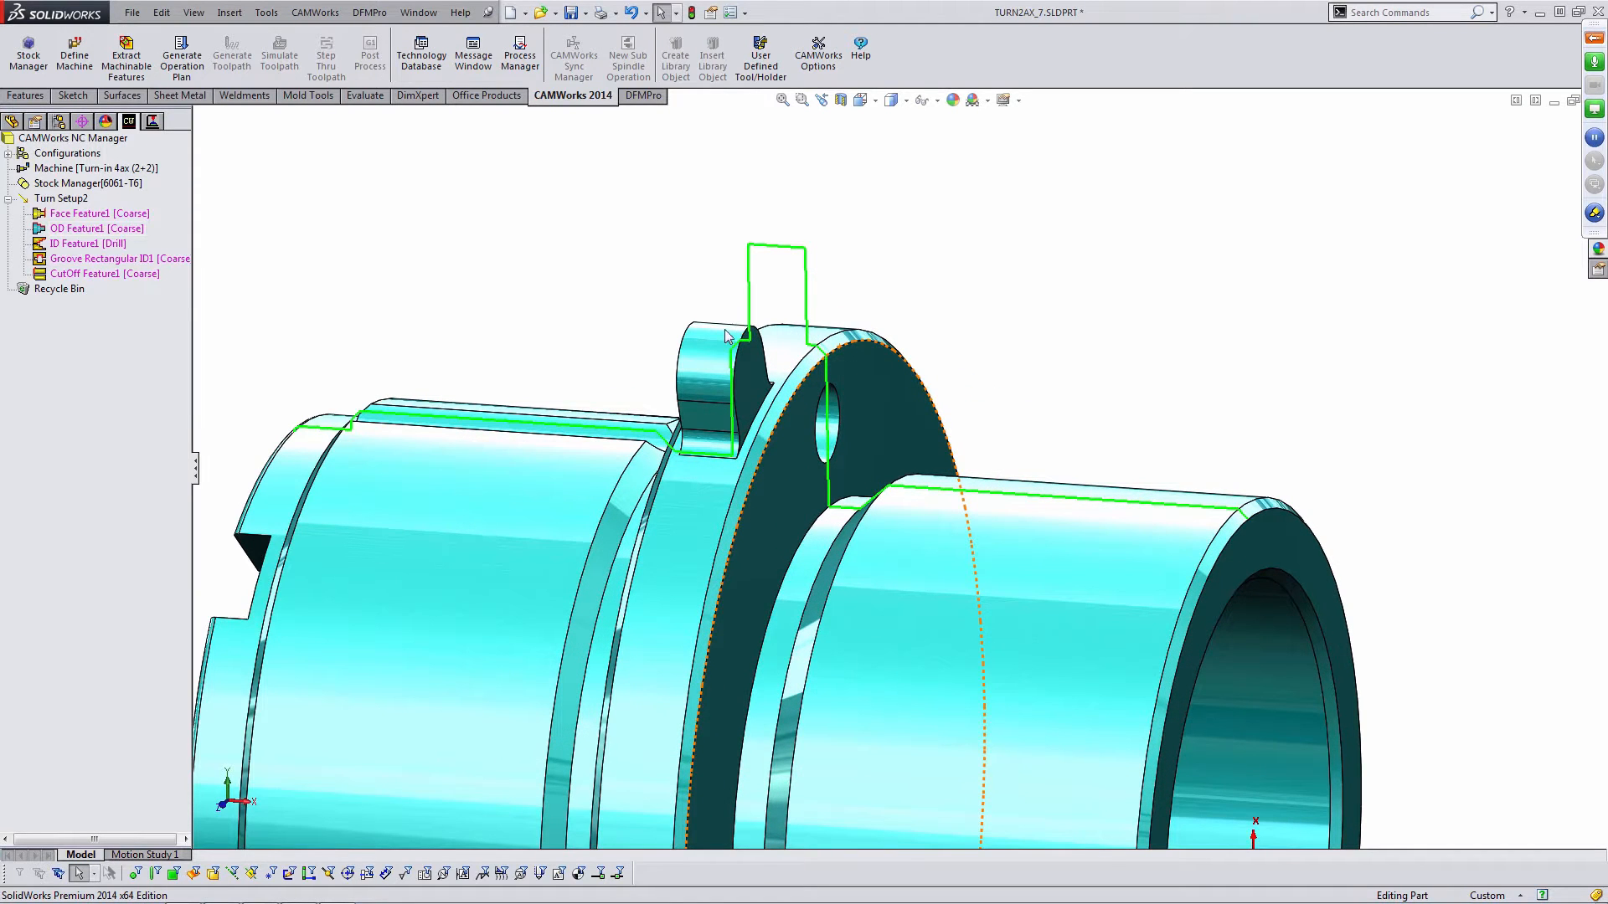
middle_click_drag(895, 345, 854, 349)
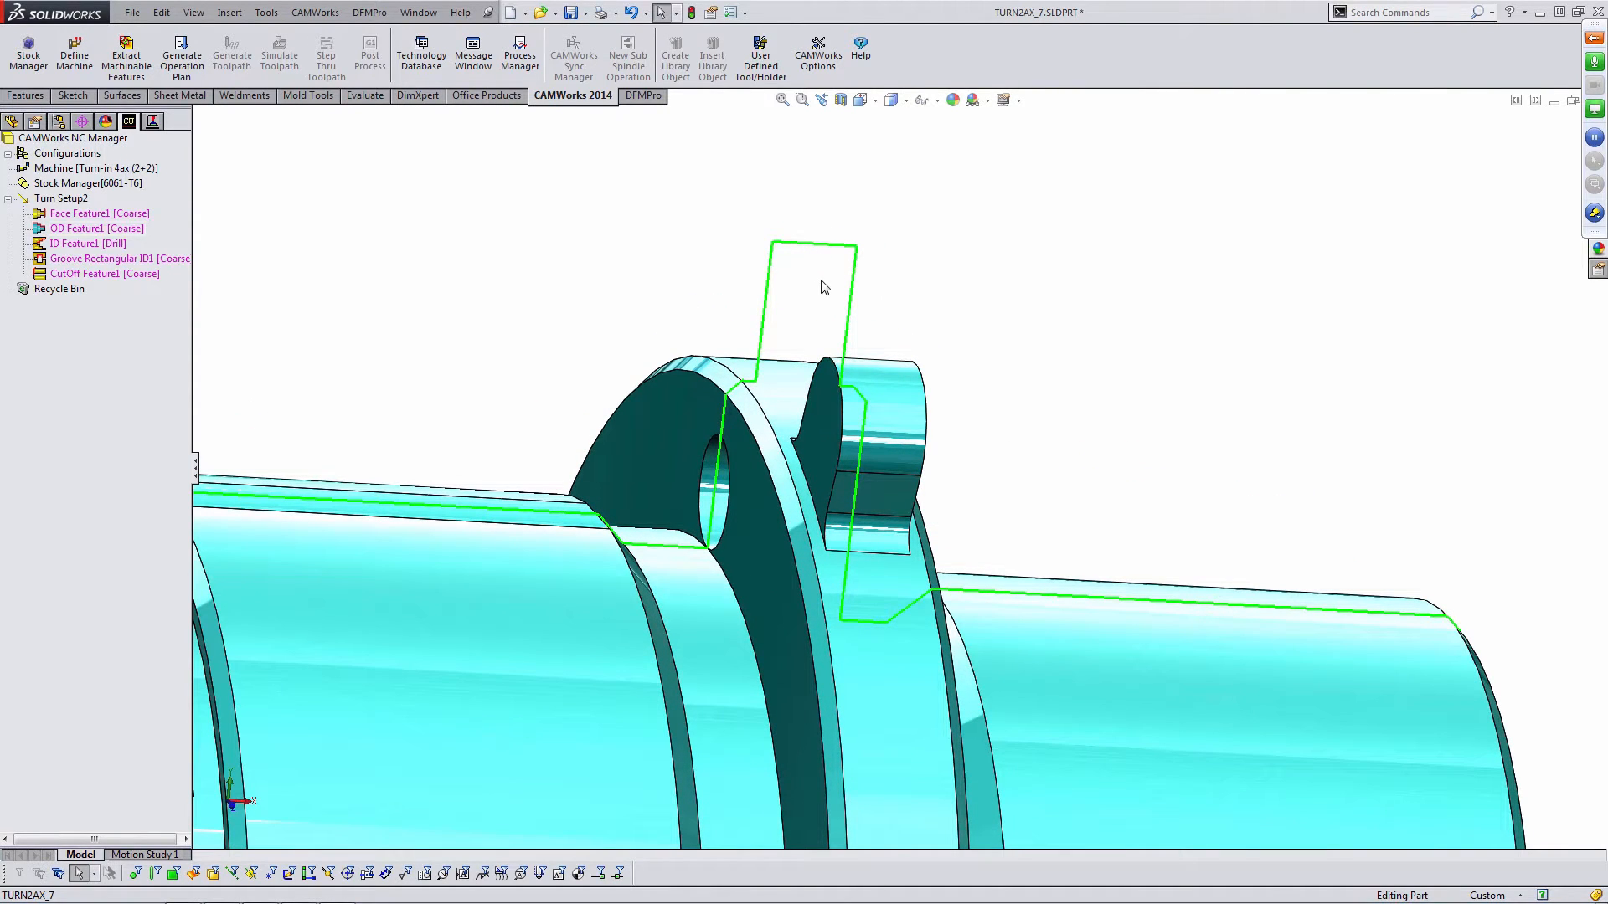
left_click(88, 242)
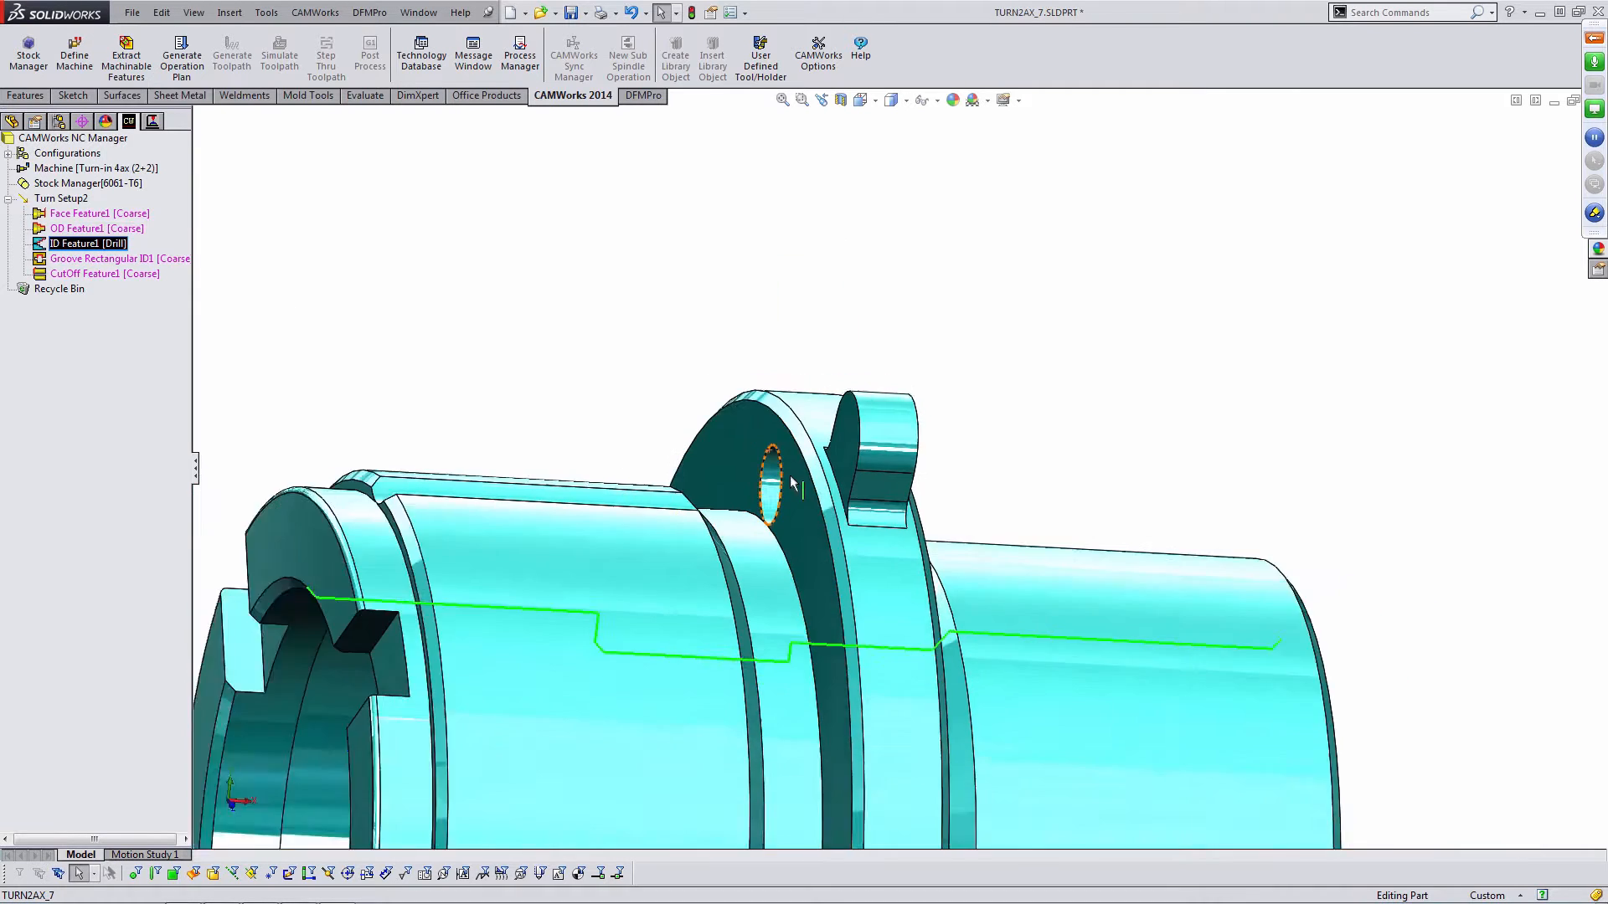
scroll(790, 478, "up", 4)
middle_click_drag(941, 578, 821, 613)
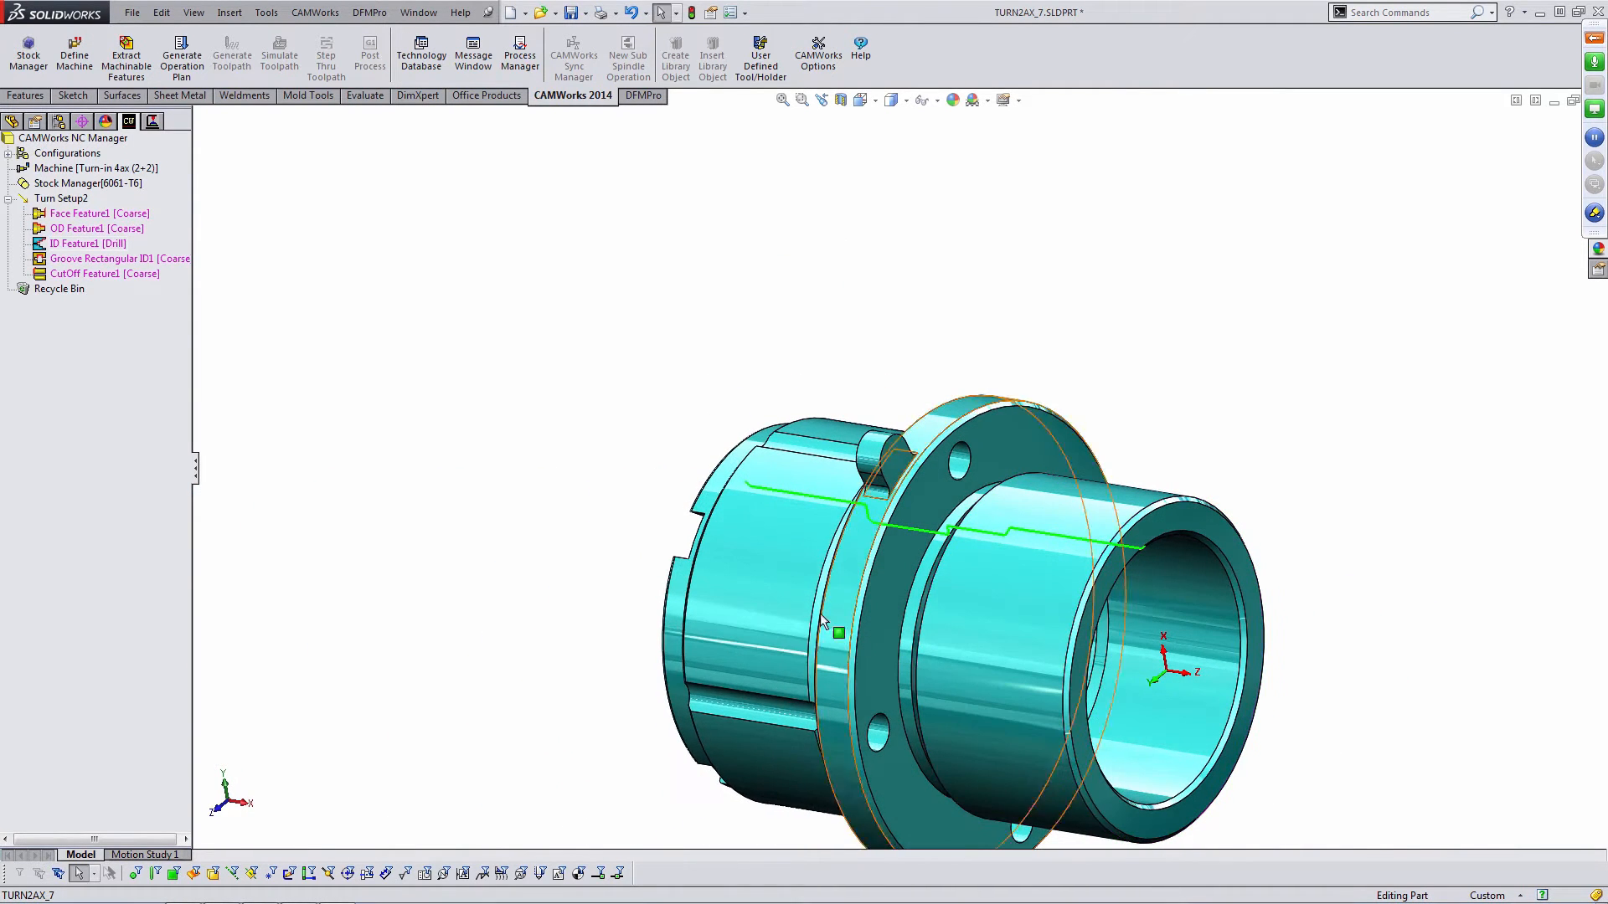
left_click(172, 261)
middle_click_drag(757, 524, 800, 507)
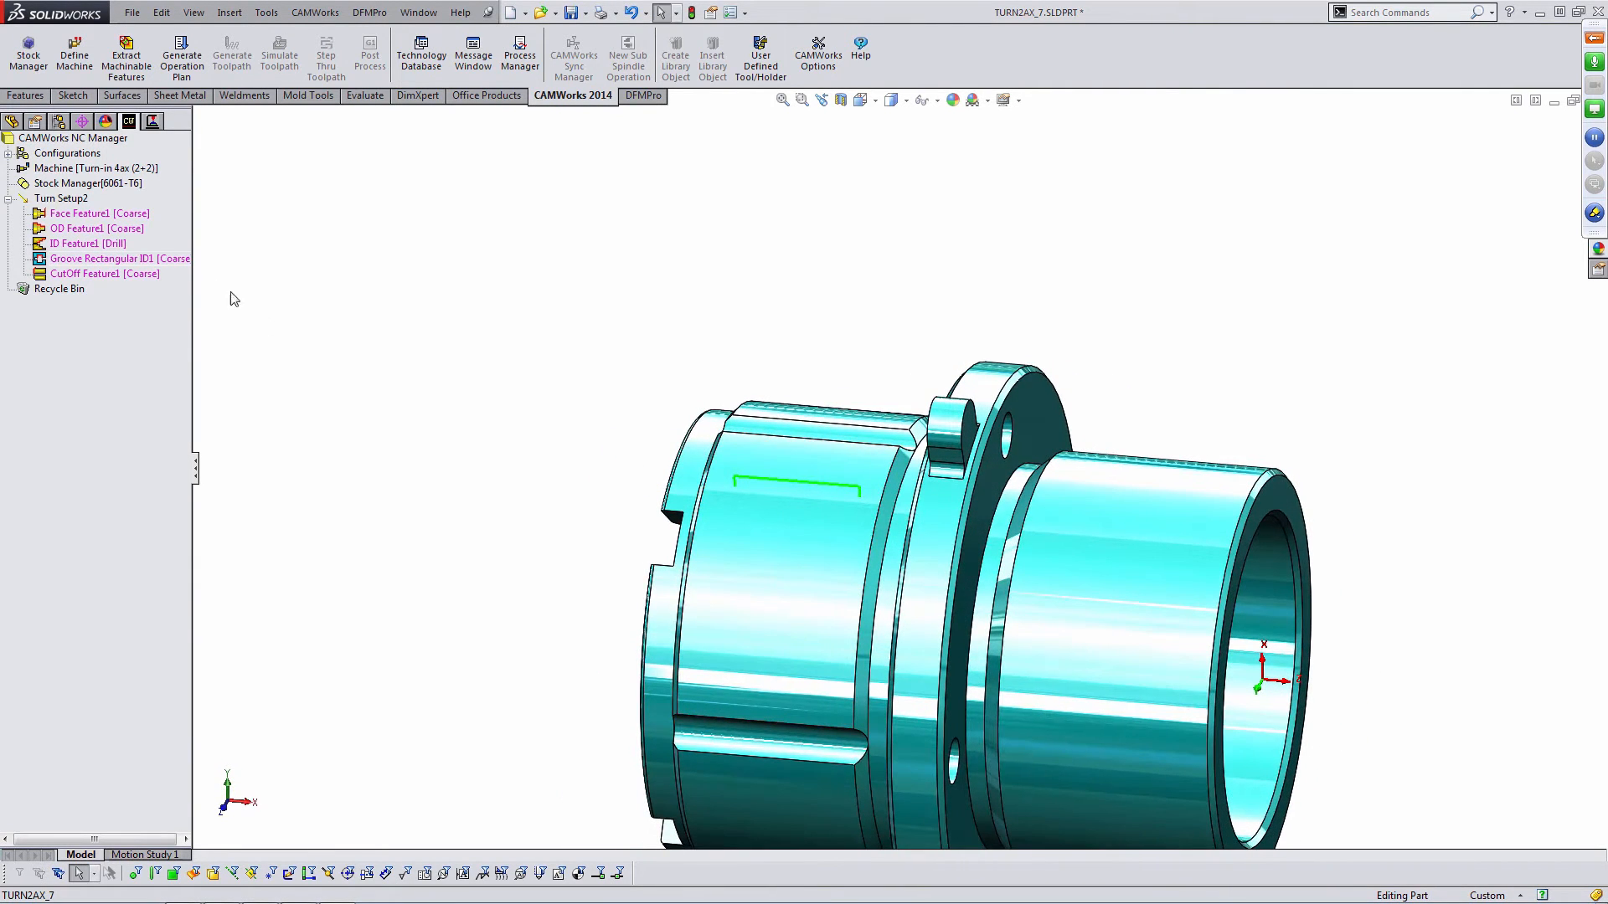
left_click(113, 273)
scroll(1044, 490, "up", 2)
scroll(1048, 493, "down", 1)
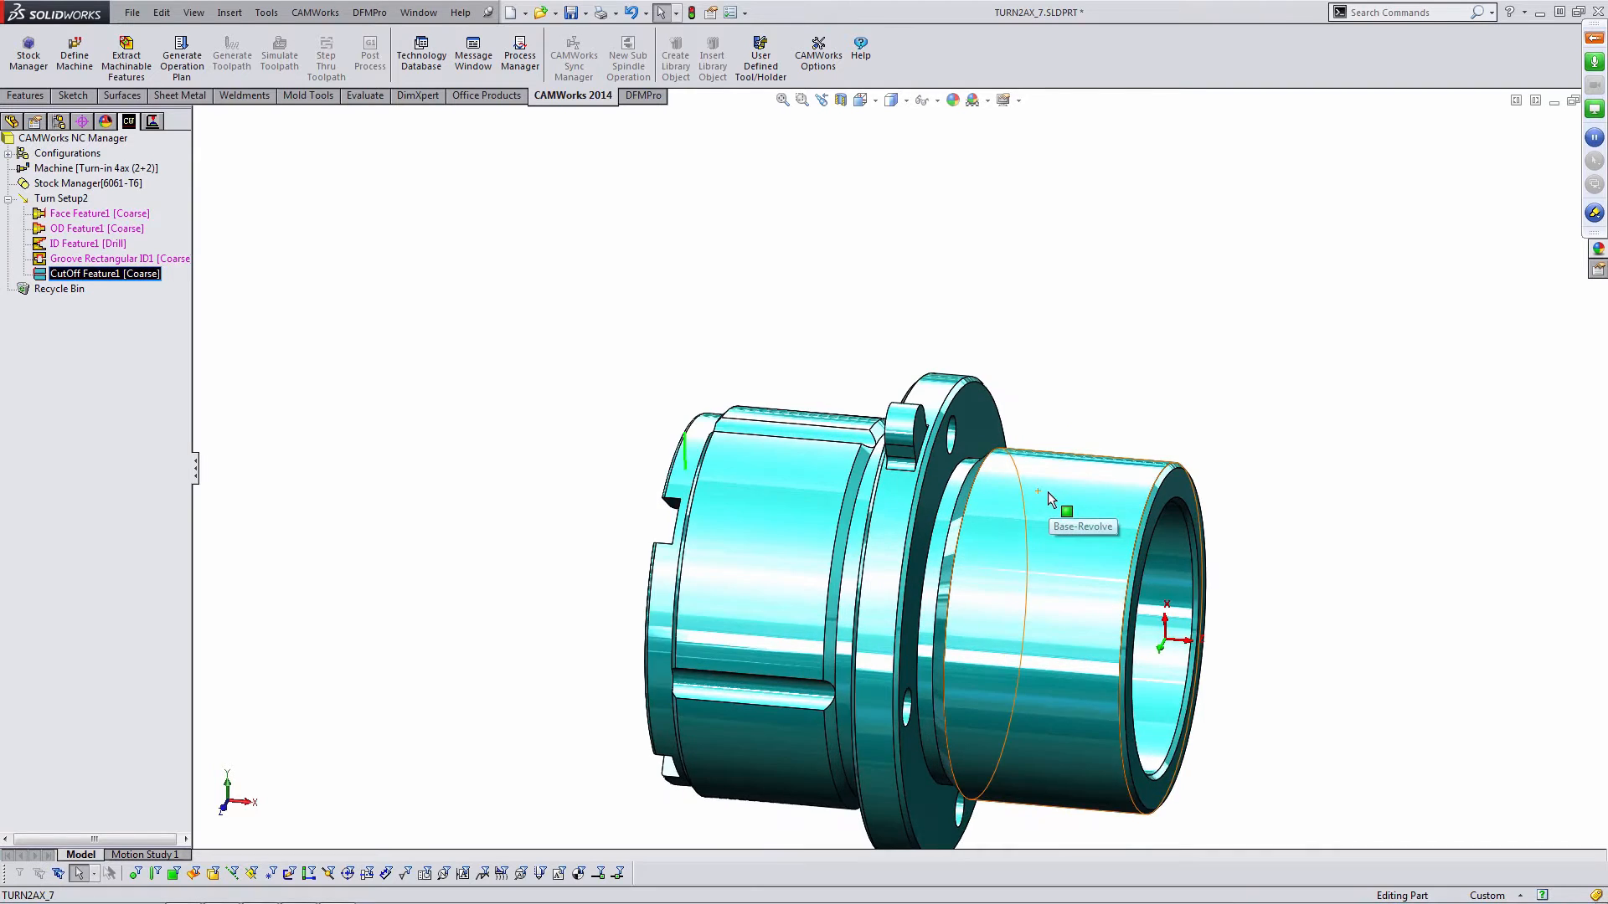
scroll(1049, 493, "up", 2)
scroll(1062, 537, "down", 2)
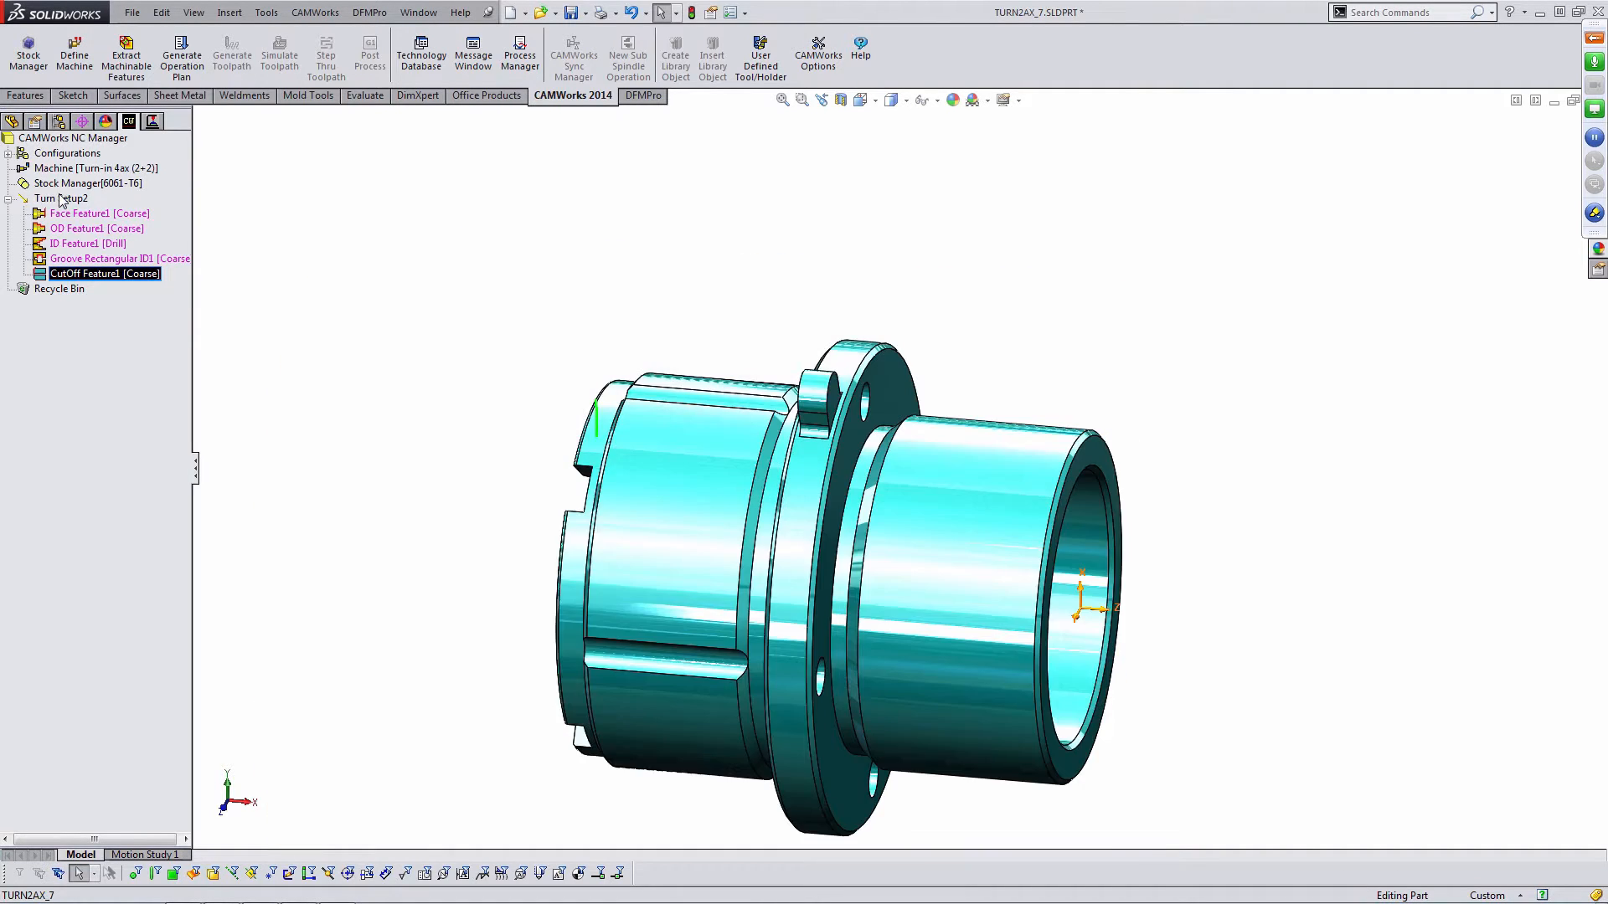
- Create a new turn setup with the default setup direction
left_click(58, 184)
right_click(57, 185)
left_click(92, 224)
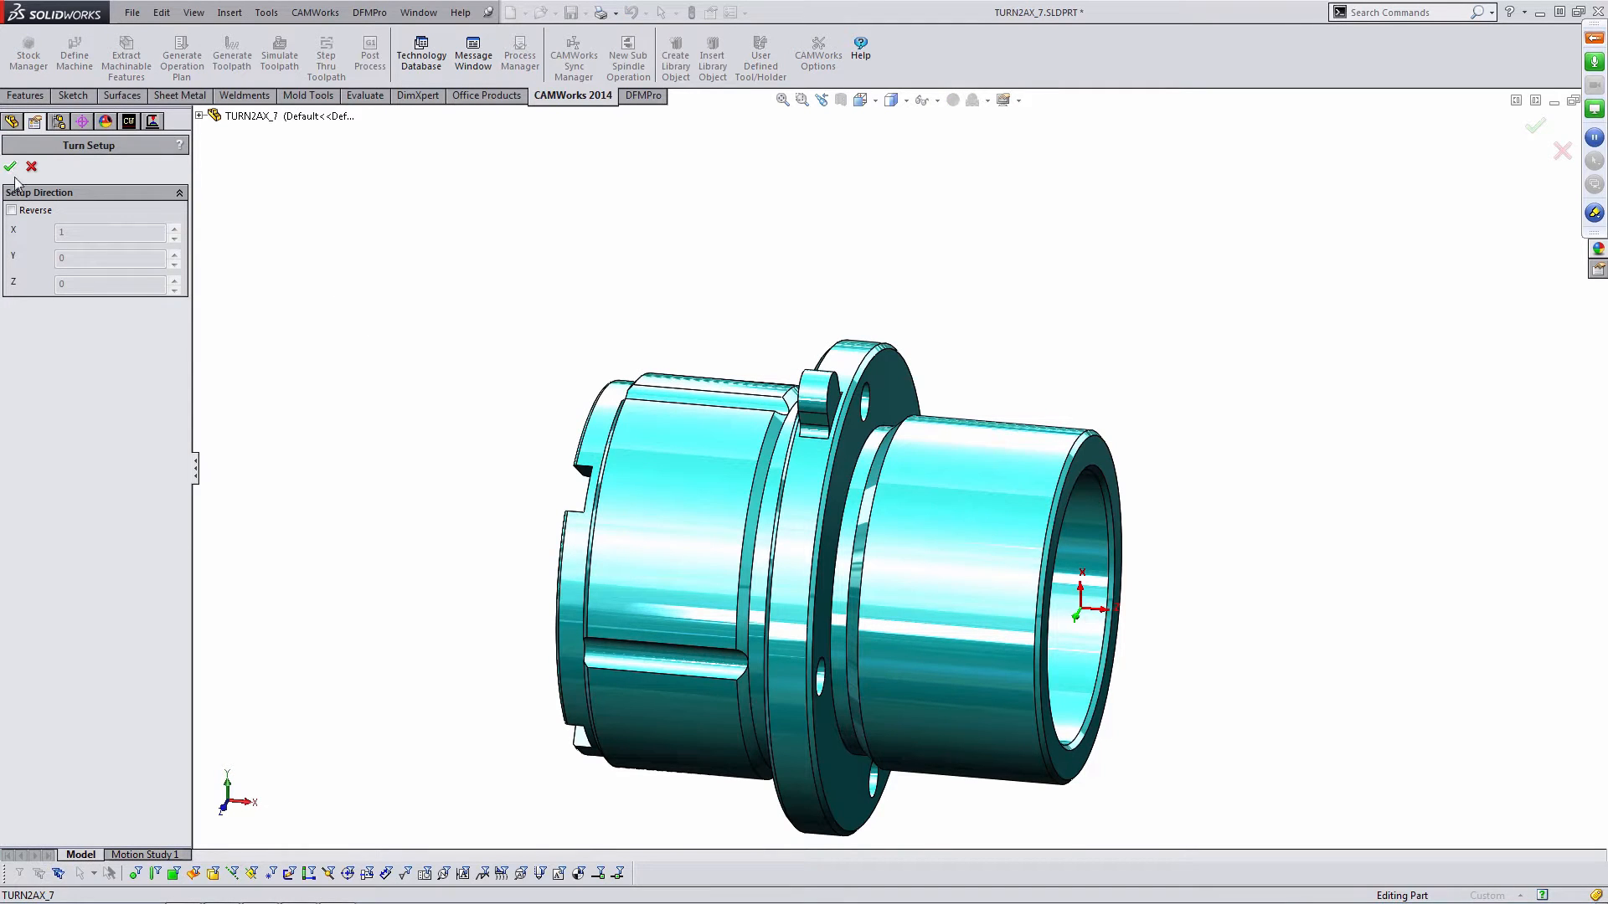
left_click(10, 166)
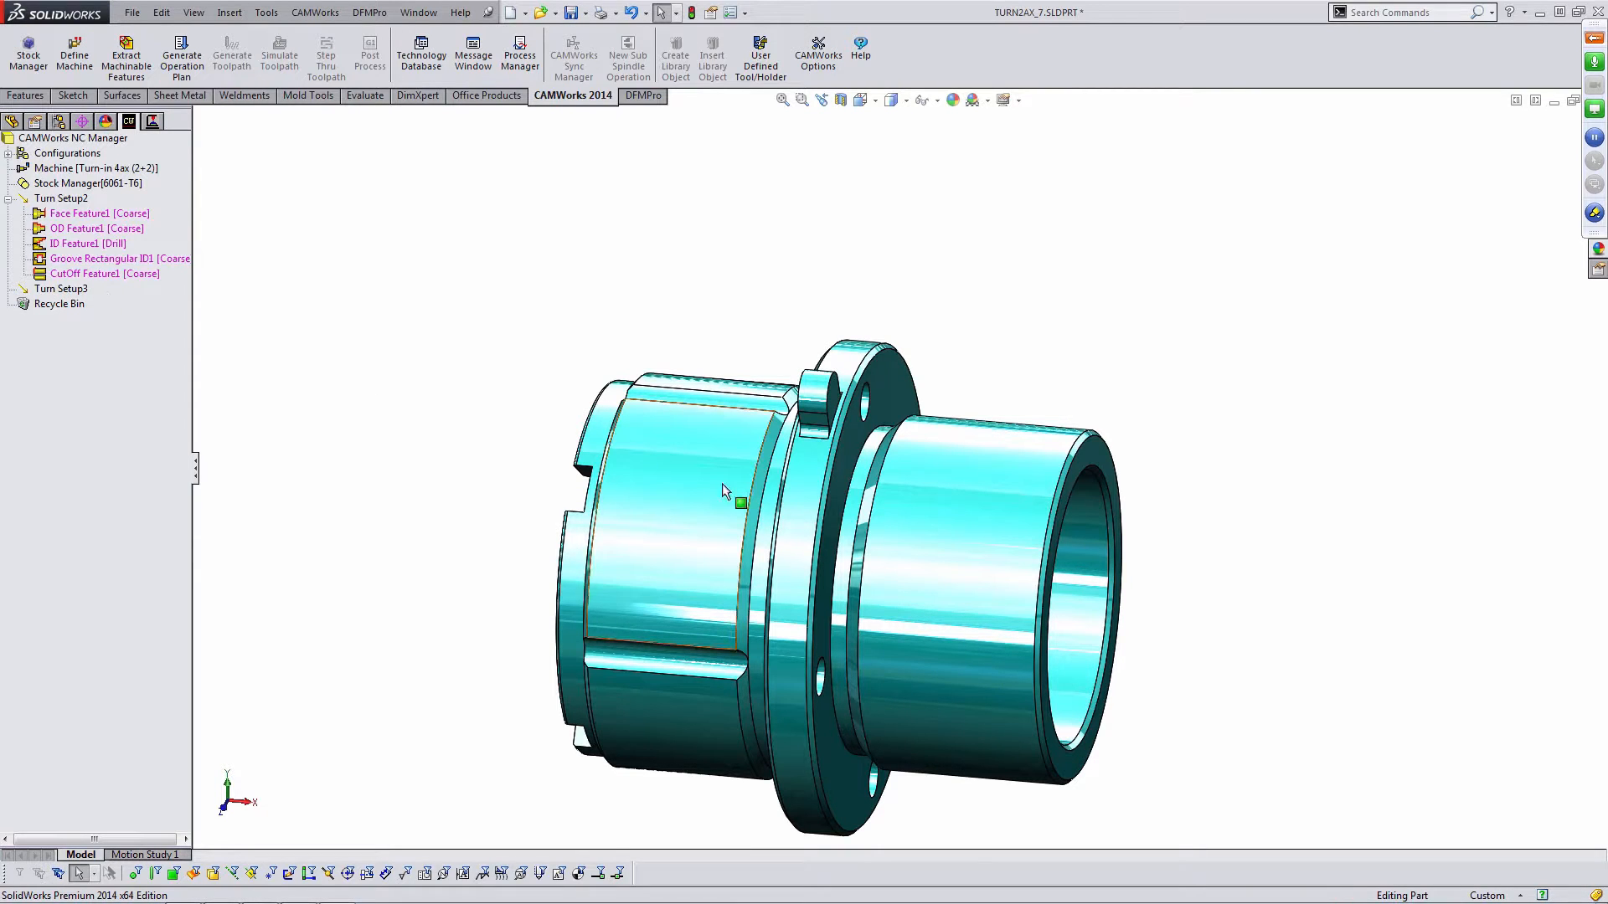
- Copy the OD feature and the ID feature from Turn Setup2 into Turn Setup3
scroll(900, 534, "up", 2)
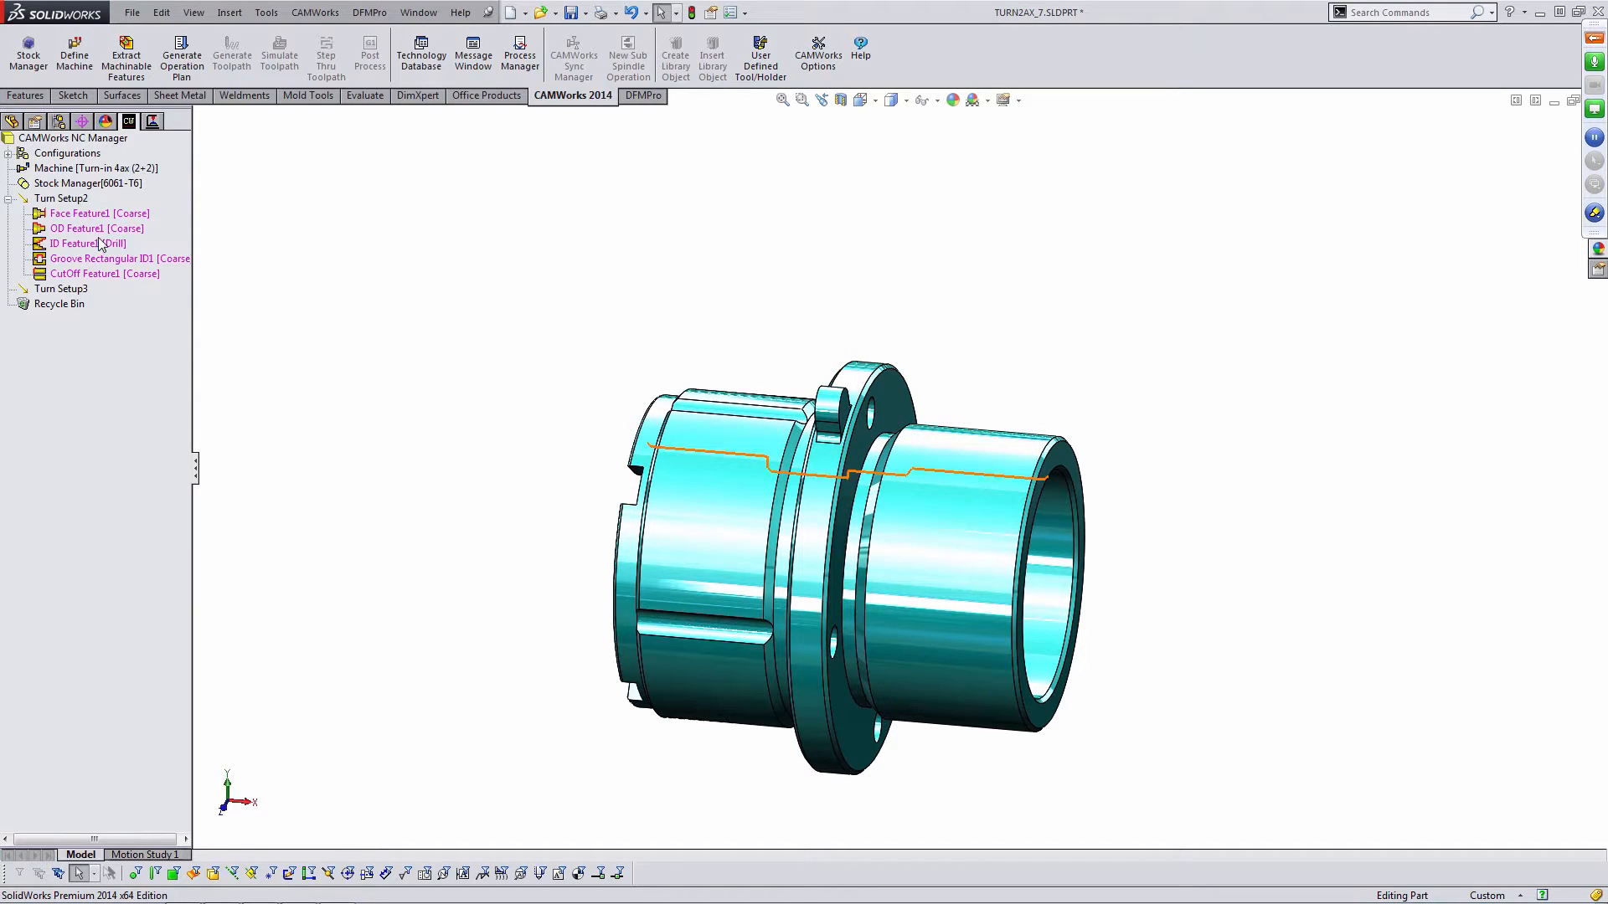
left_click(39, 230)
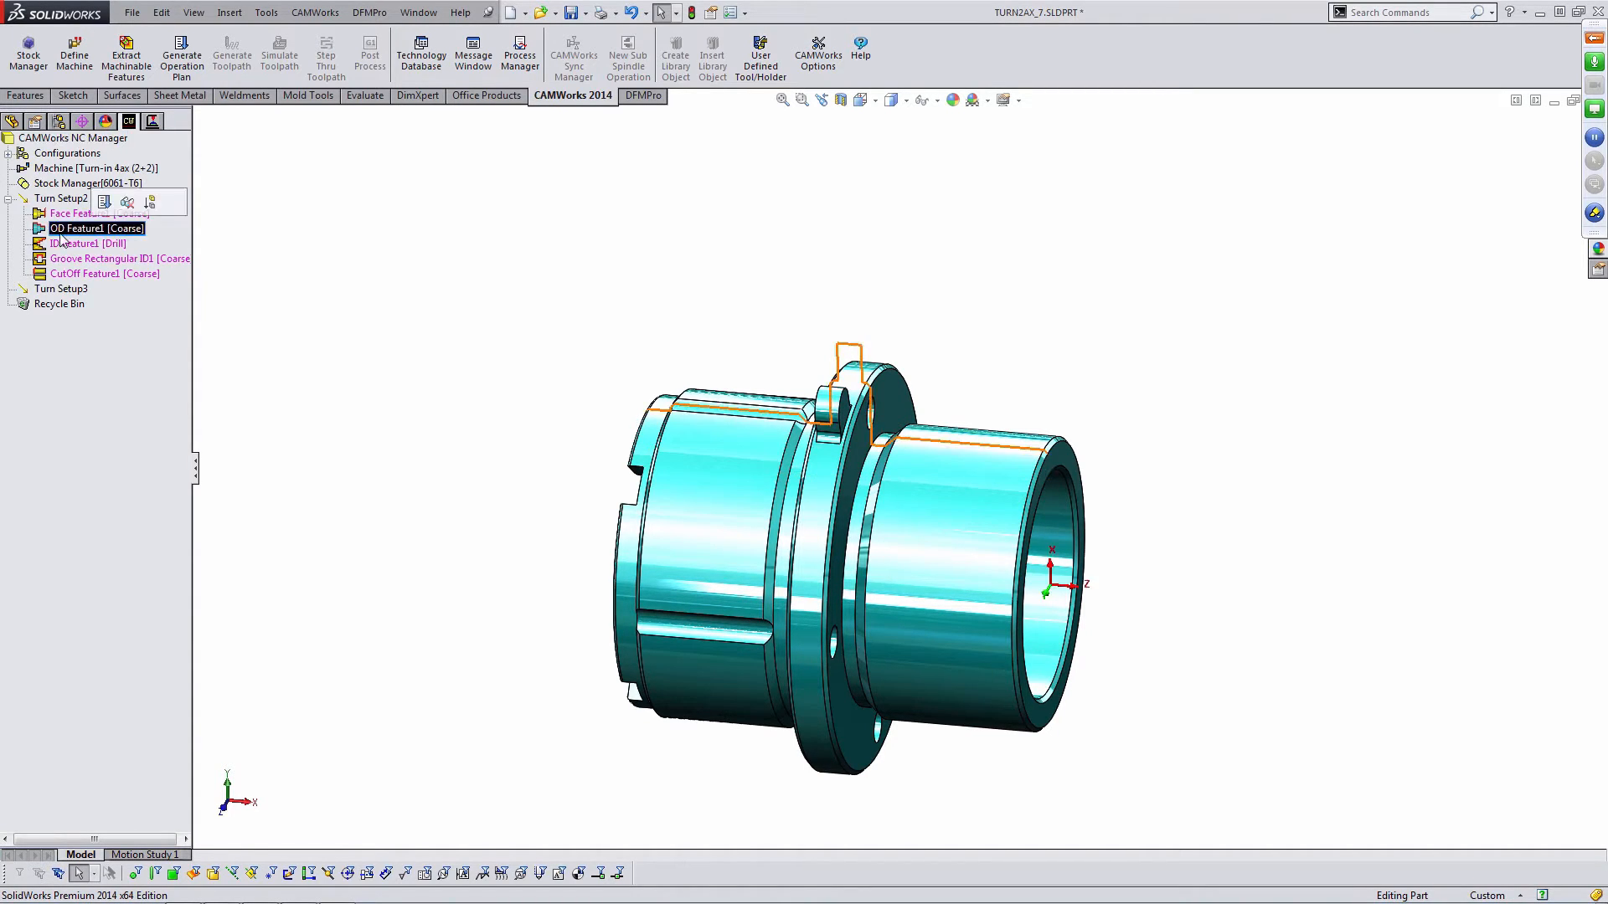
left_click_drag(39, 229, 49, 294, "ctrl")
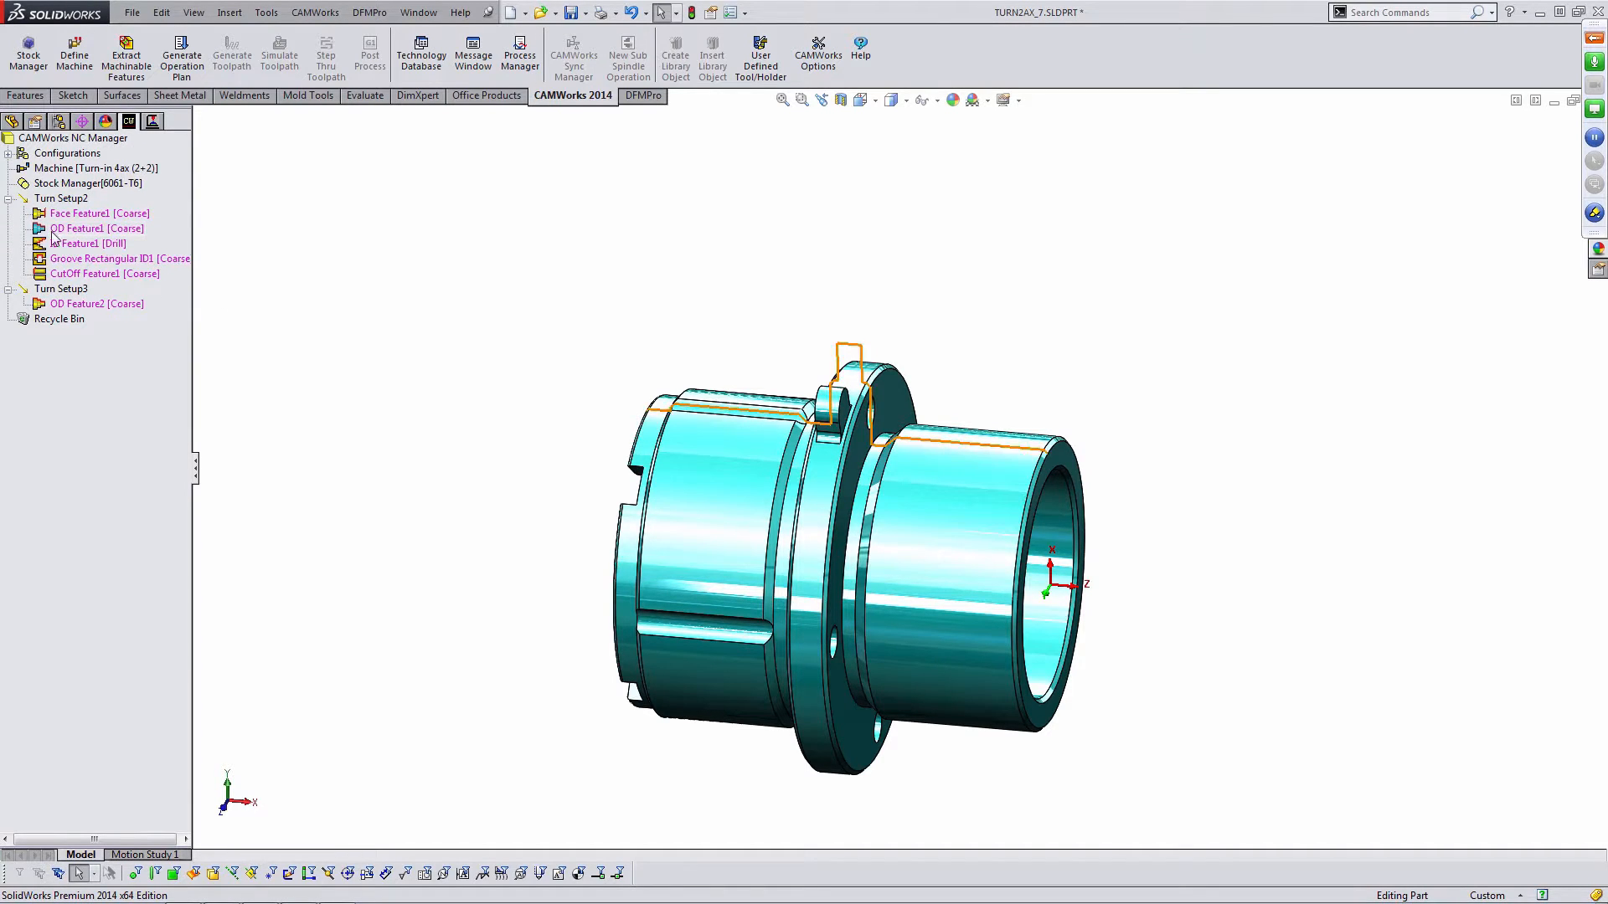
left_click_drag(43, 243, 50, 292, "ctrl")
left_click(220, 319)
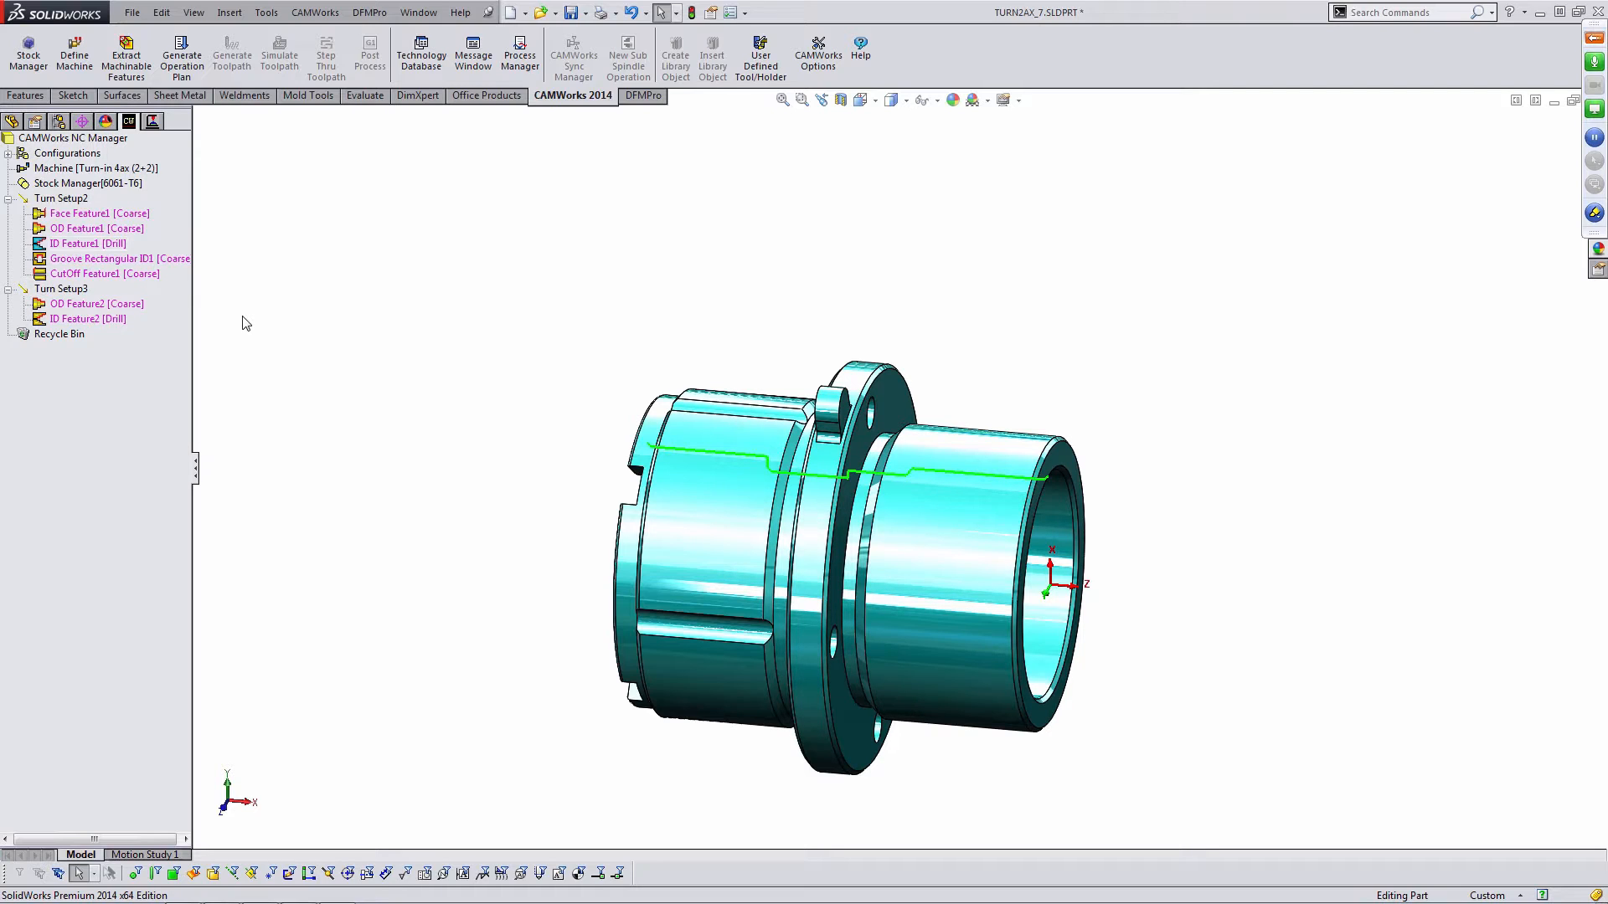
- Move the rectangular groove feature from Turn Setup2 into Turn Setup3
left_click(99, 259)
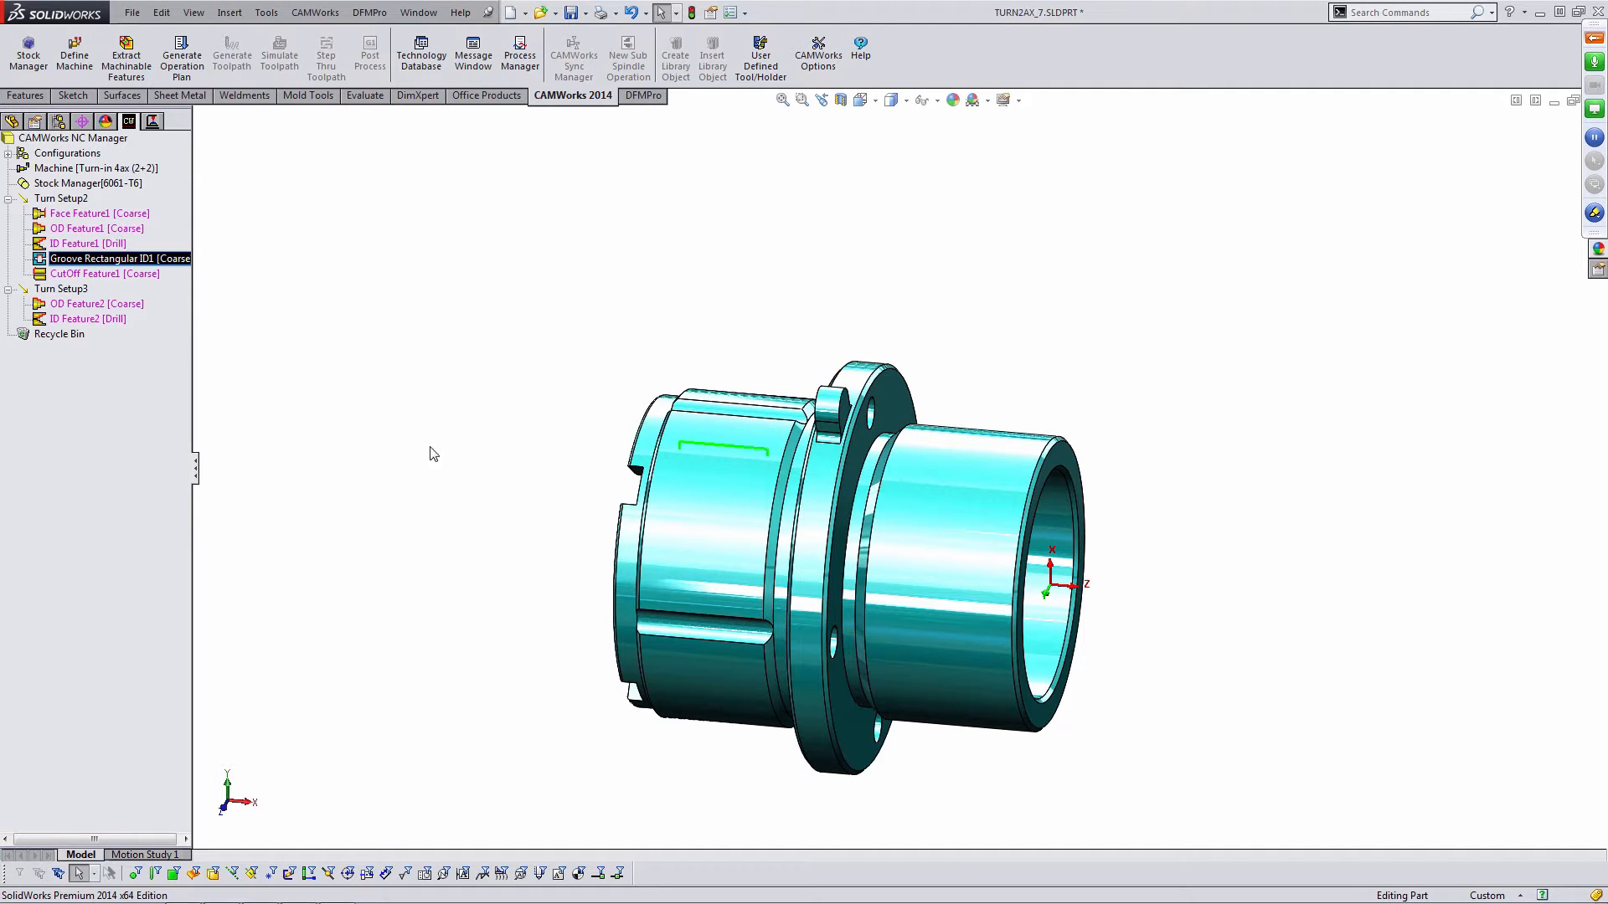
middle_click_drag(398, 429, 377, 417)
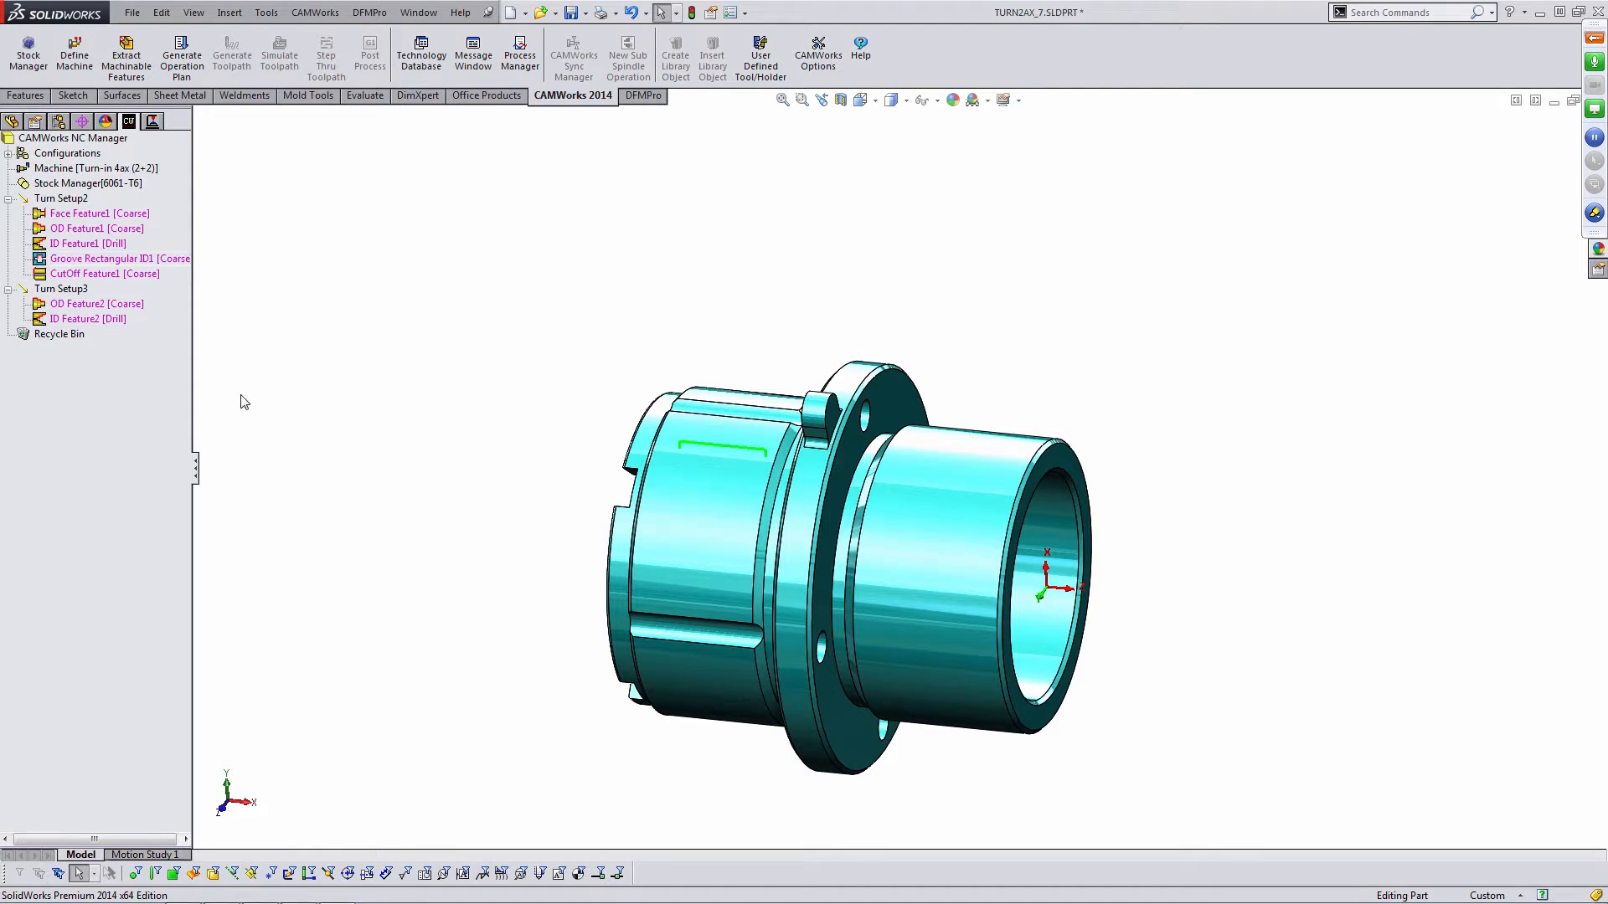
left_click(46, 264)
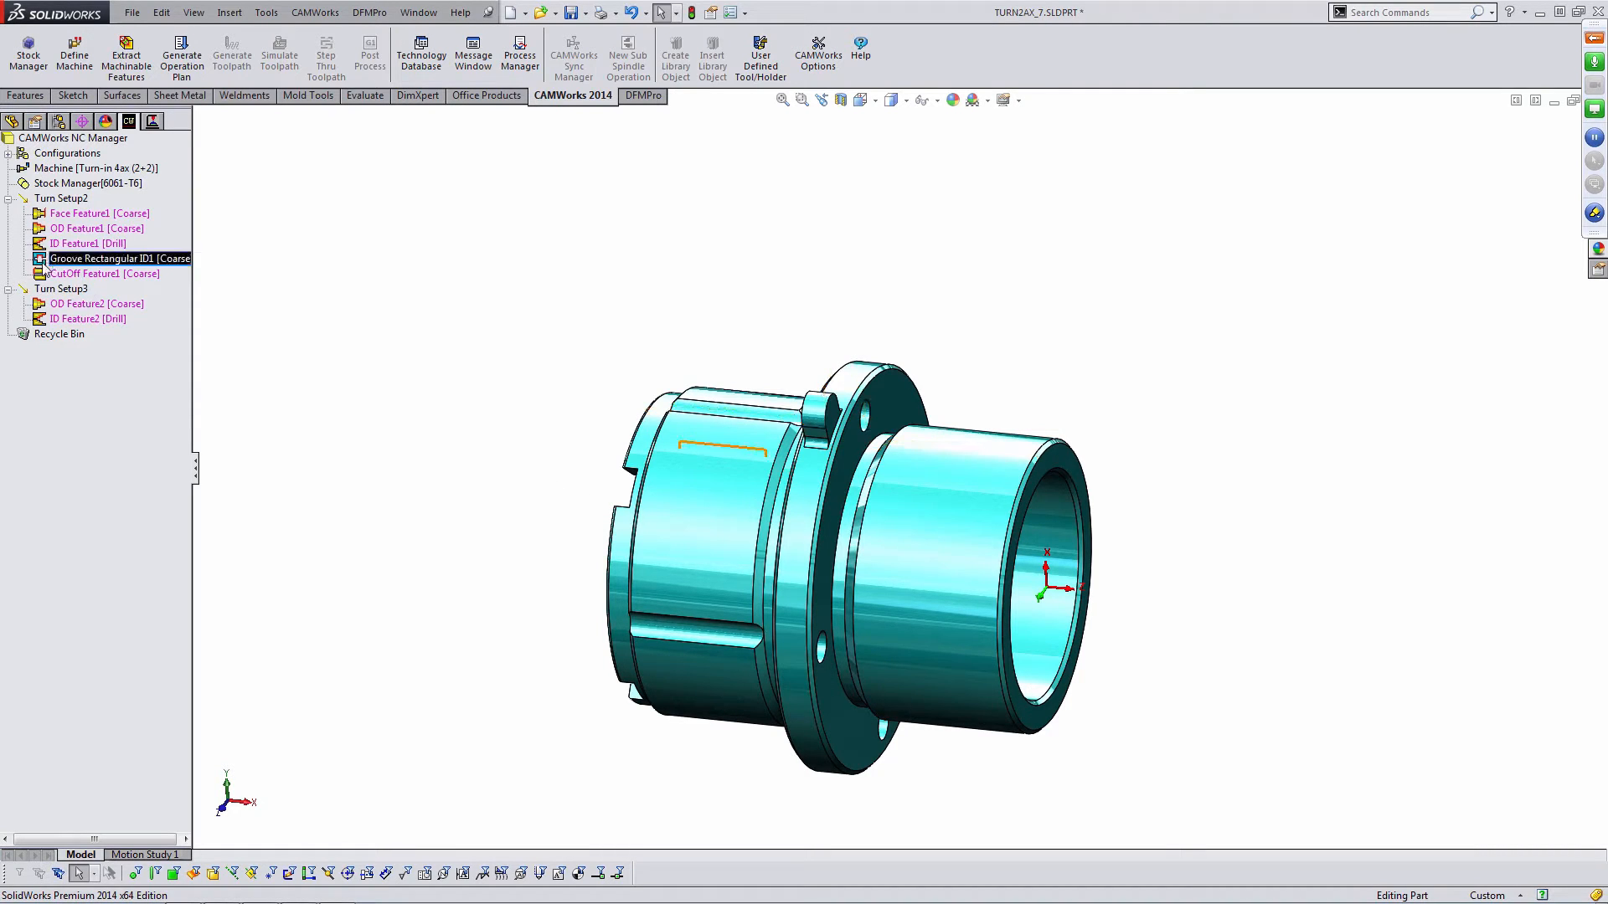
left_click_drag(47, 265, 59, 323)
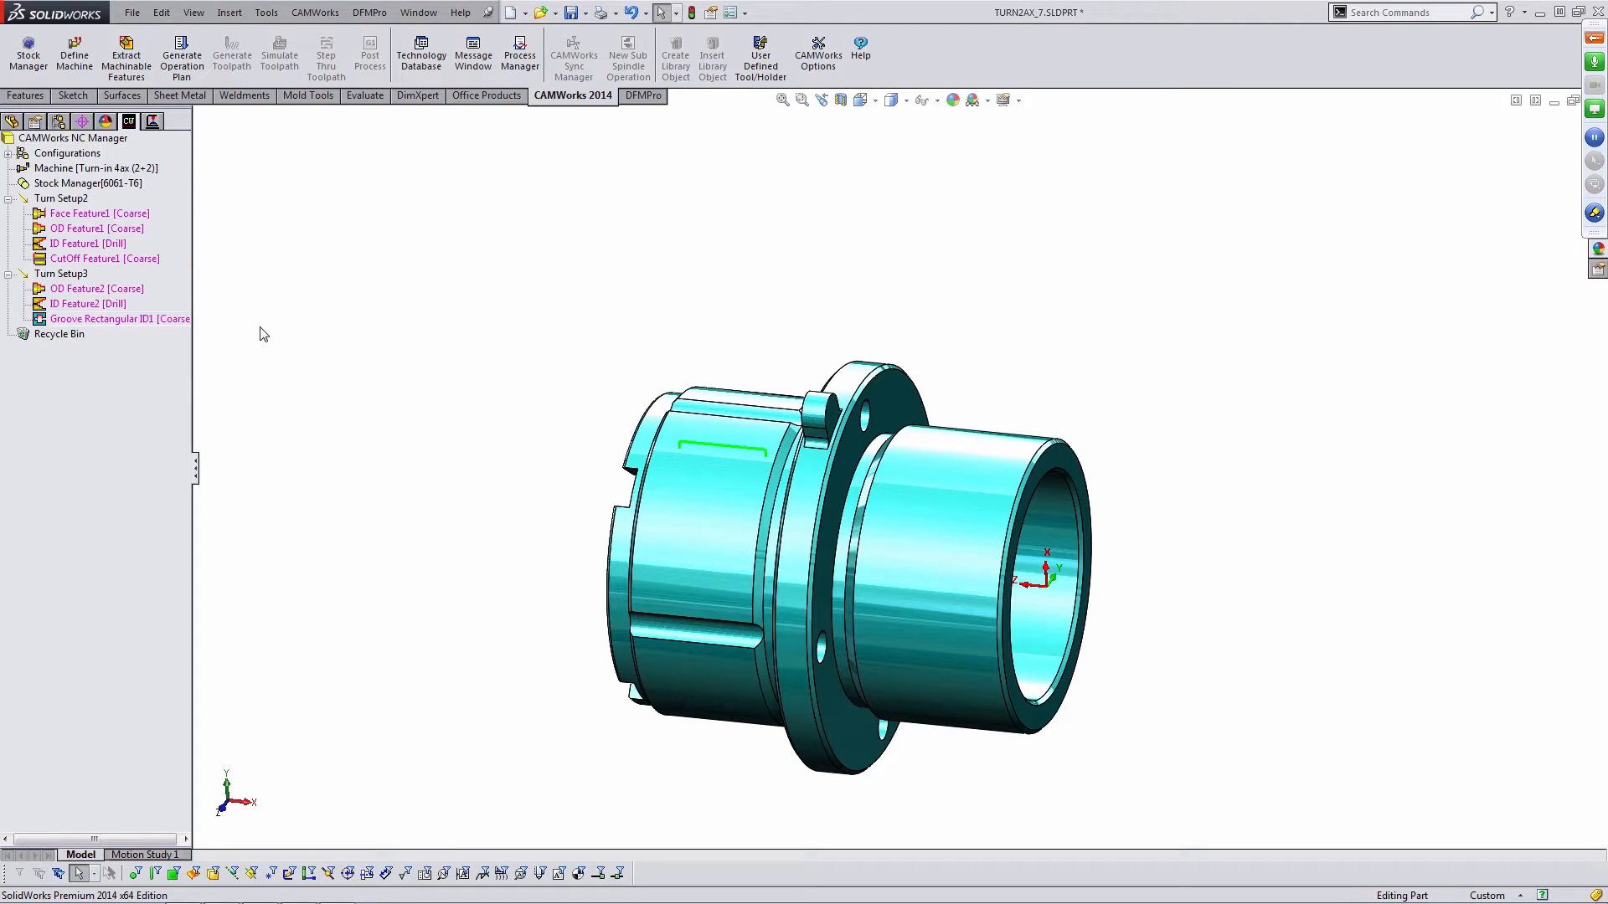
- Delete the cut-off feature from Turn Setup2
left_click(102, 259)
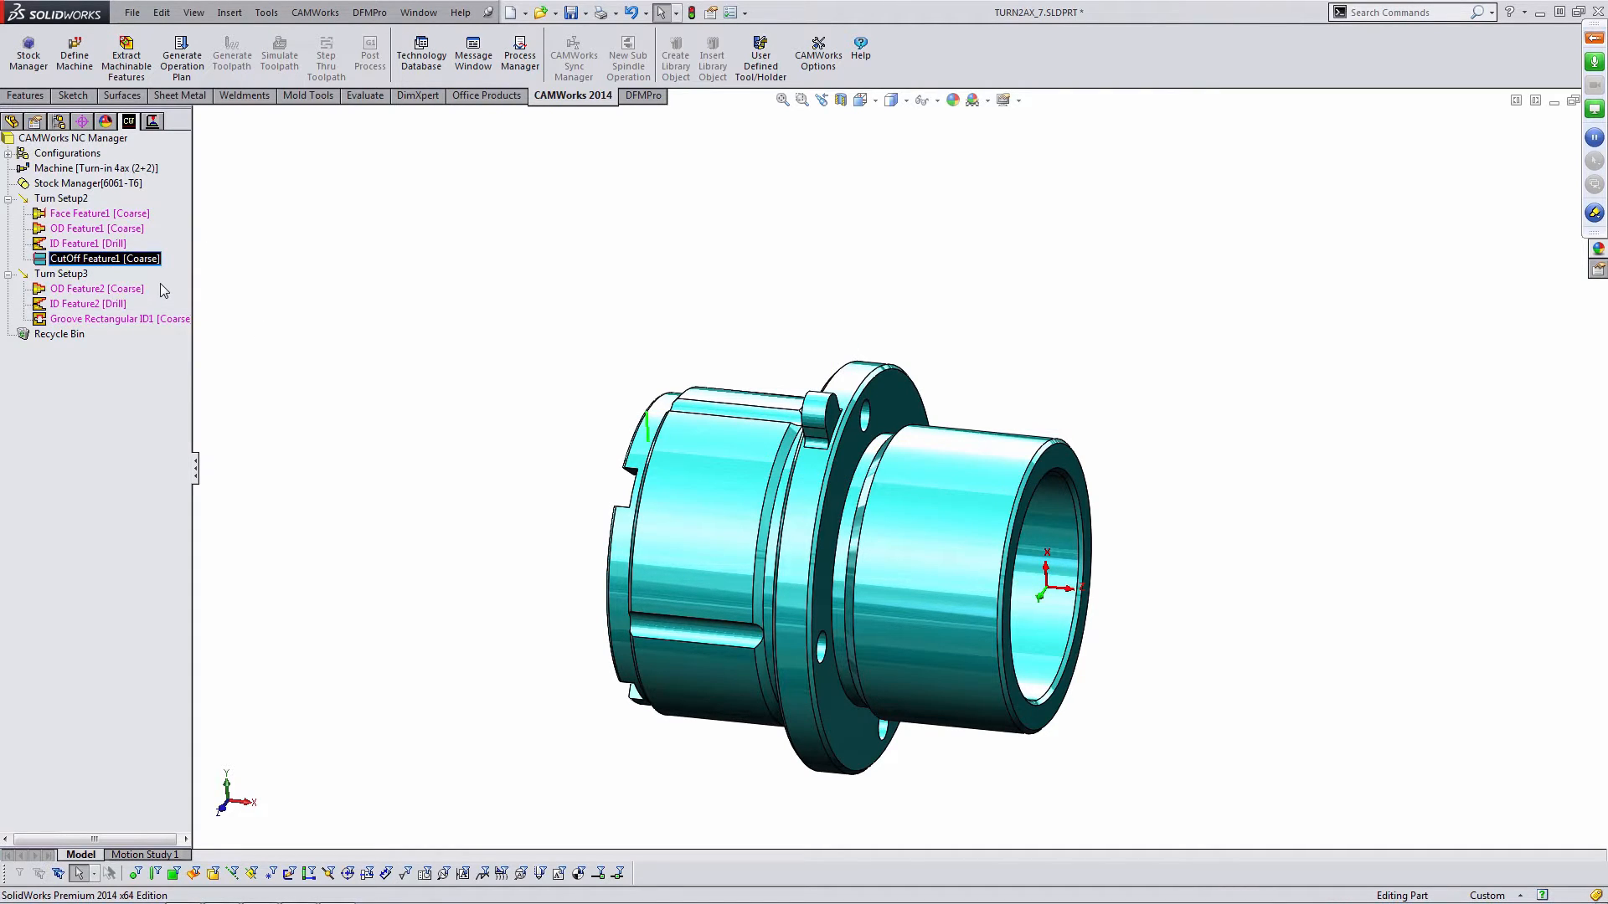
key("Delete")
left_click(886, 496)
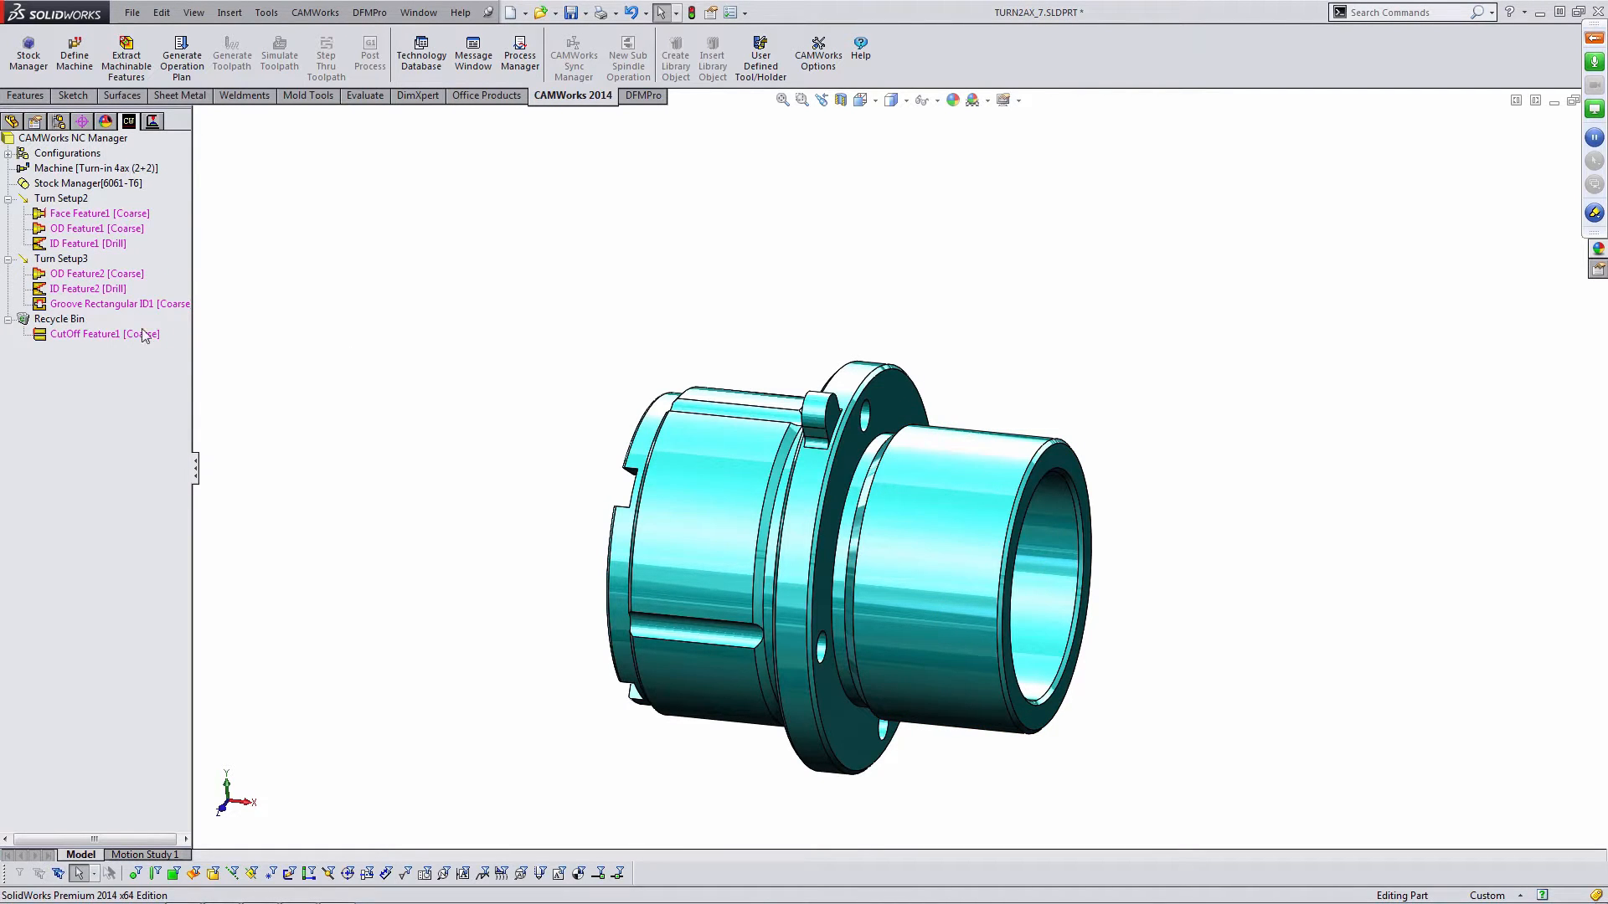
left_click(8, 321)
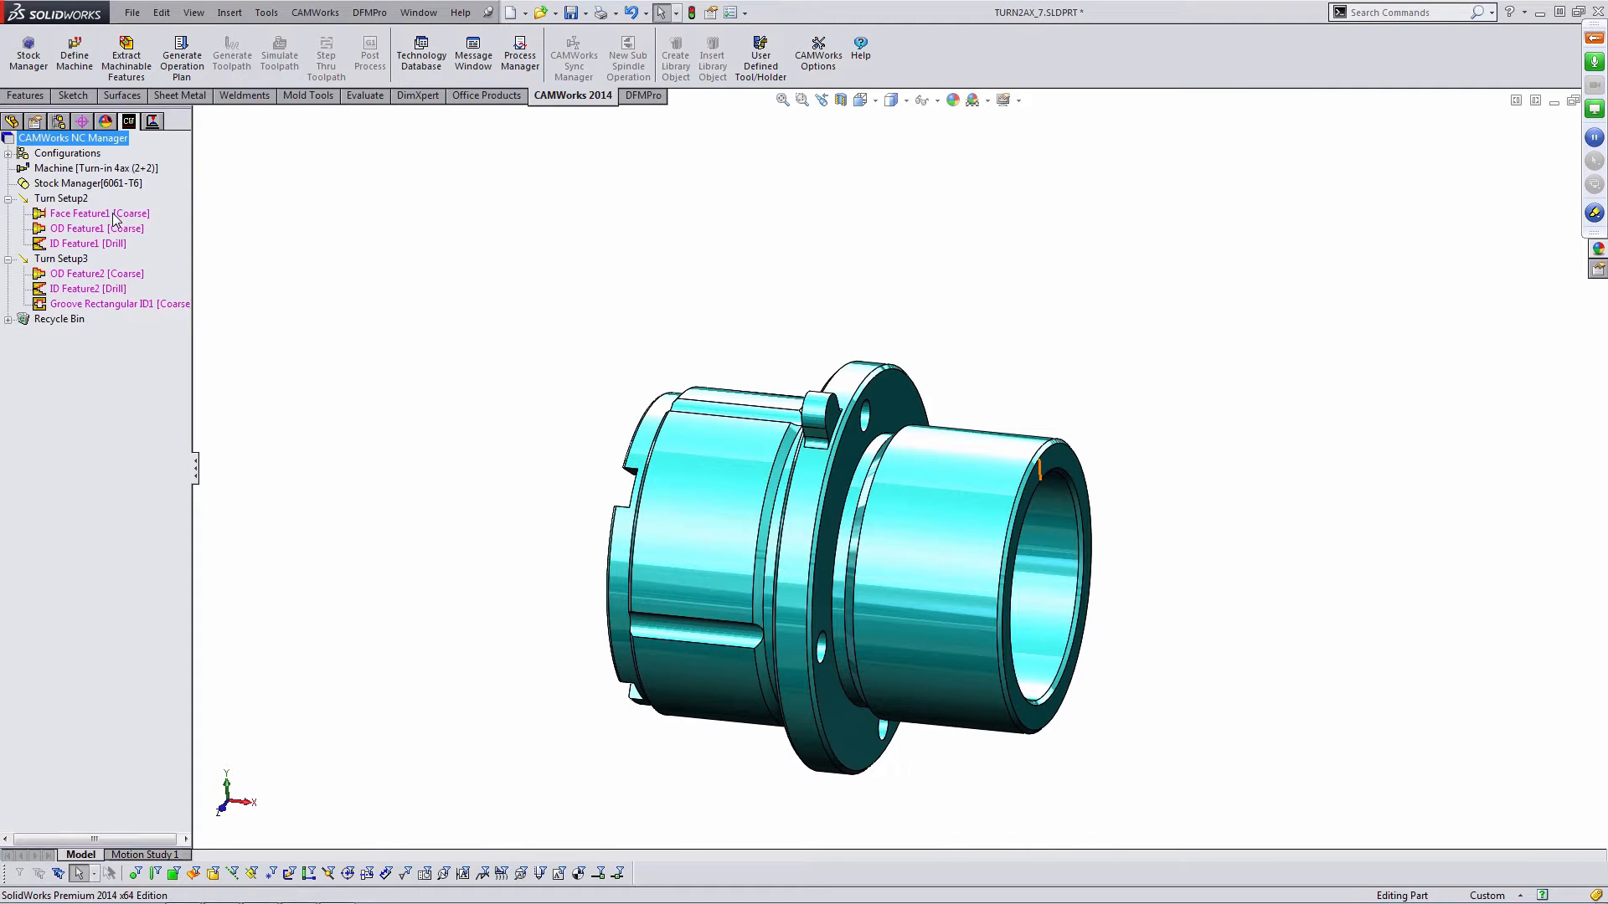
- Start a new turn feature in Turn Setup2 and set its type to Groove Generic
left_click(105, 230)
middle_click_drag(650, 386, 821, 356)
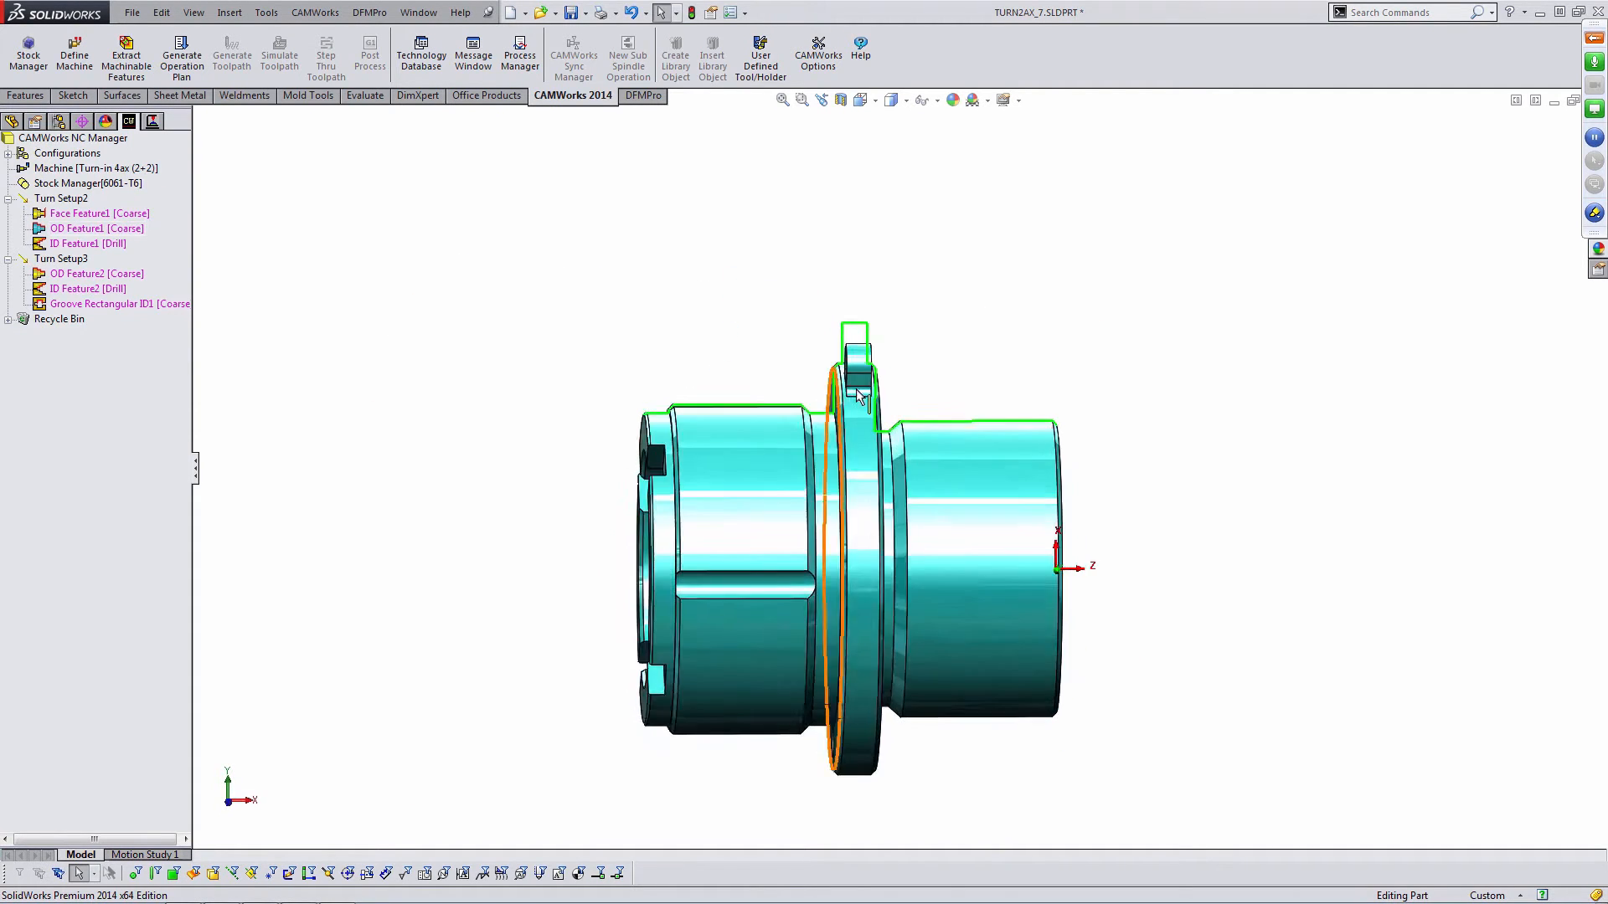
scroll(880, 436, "down", 5)
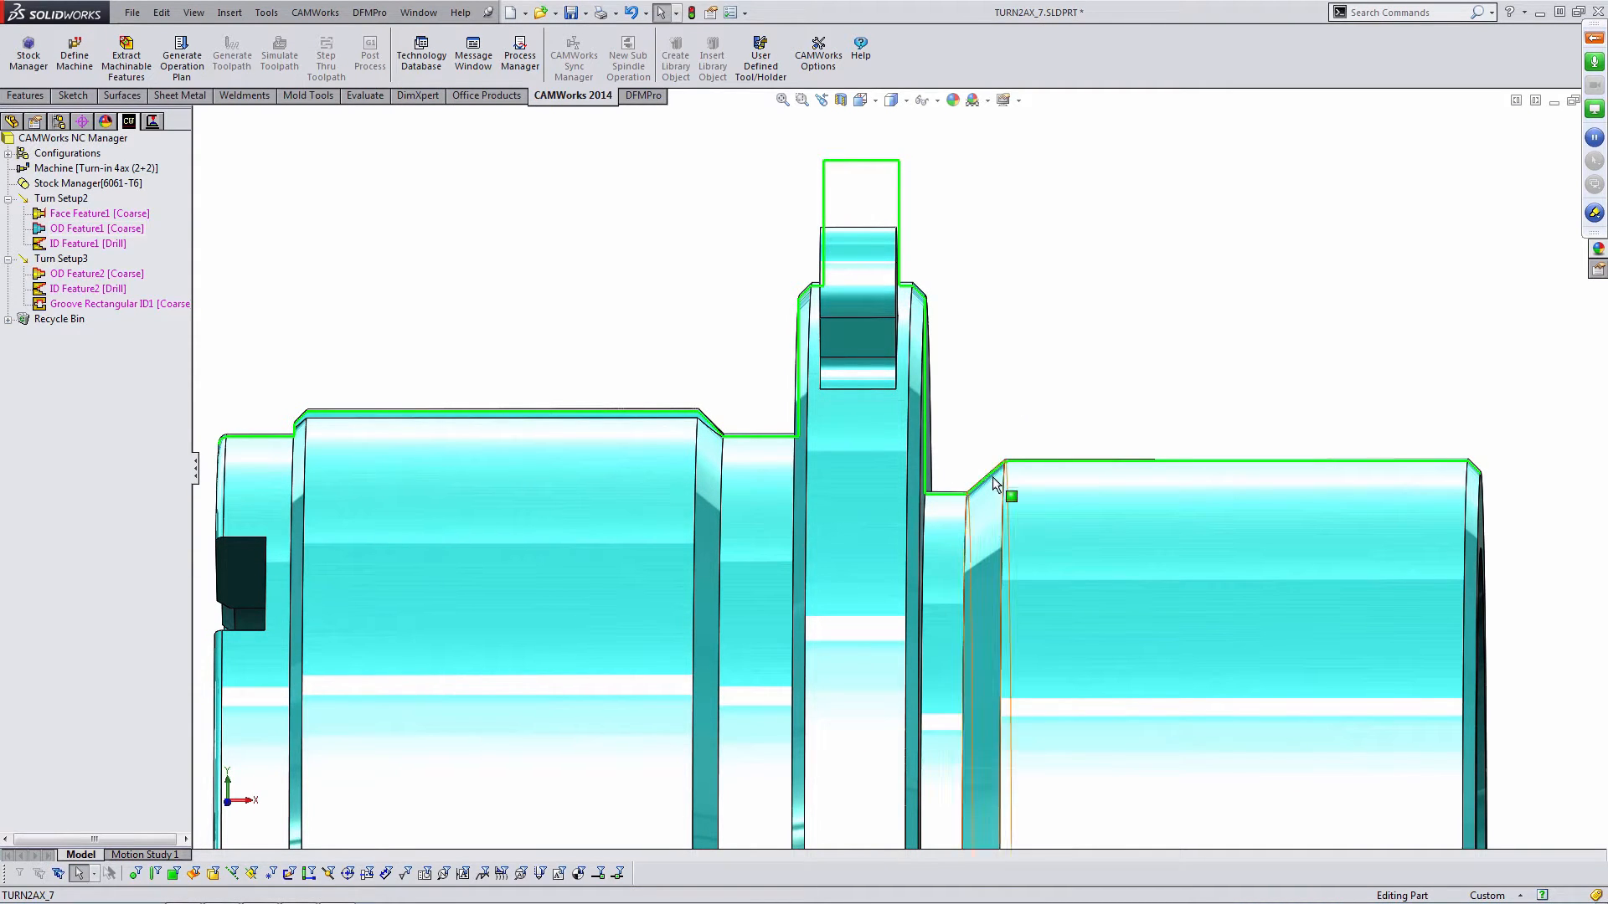
middle_click_drag(975, 481, 980, 457)
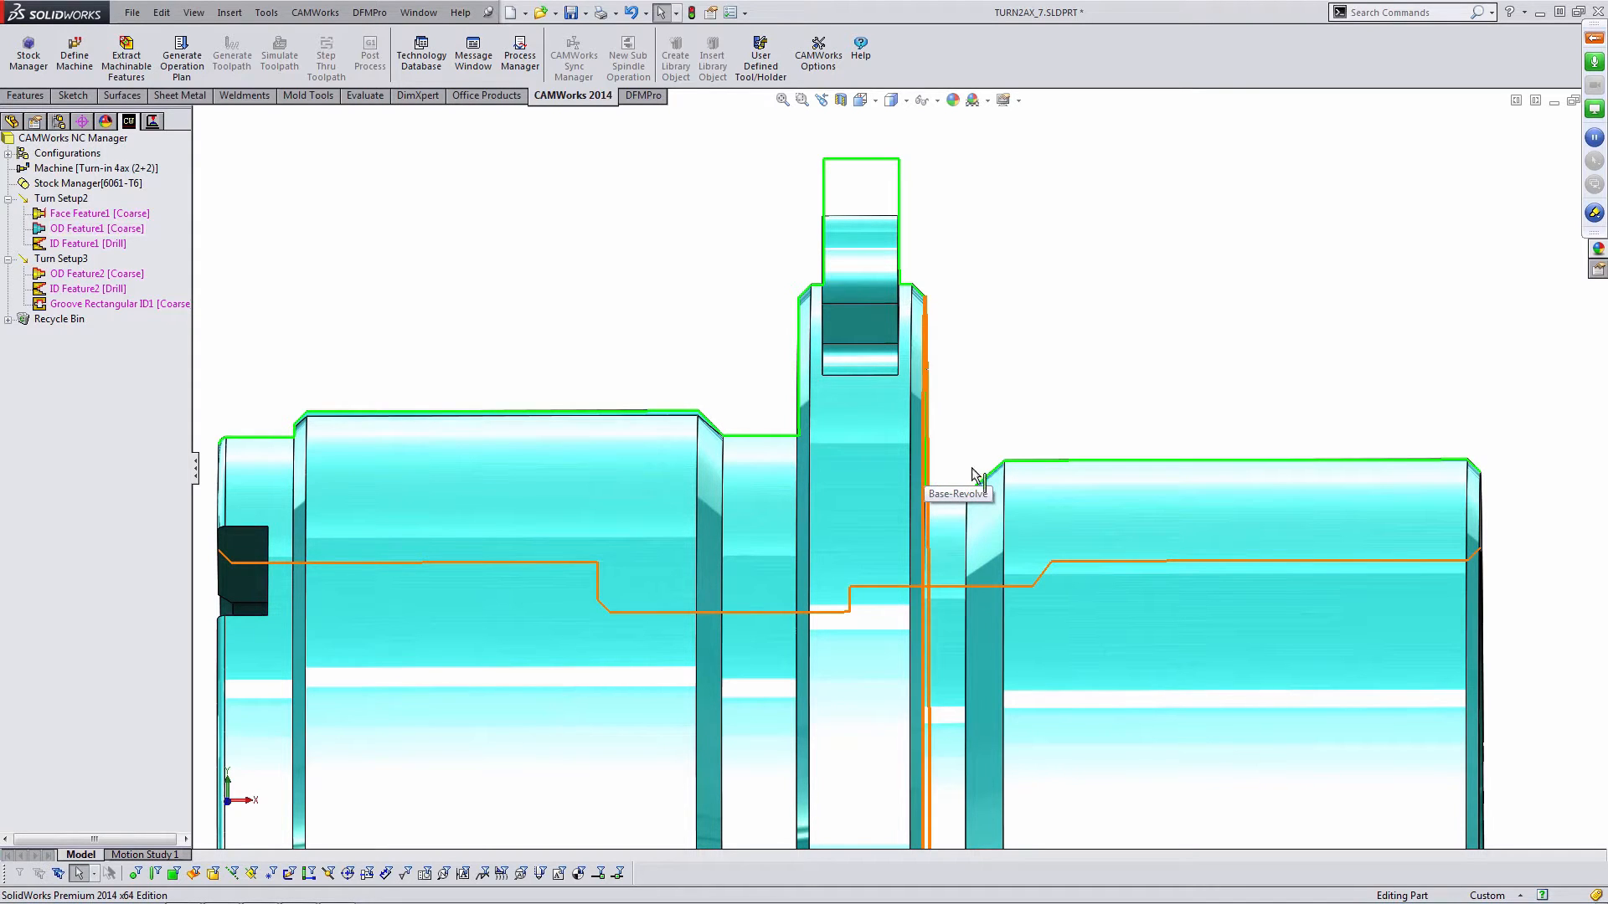
right_click(67, 200)
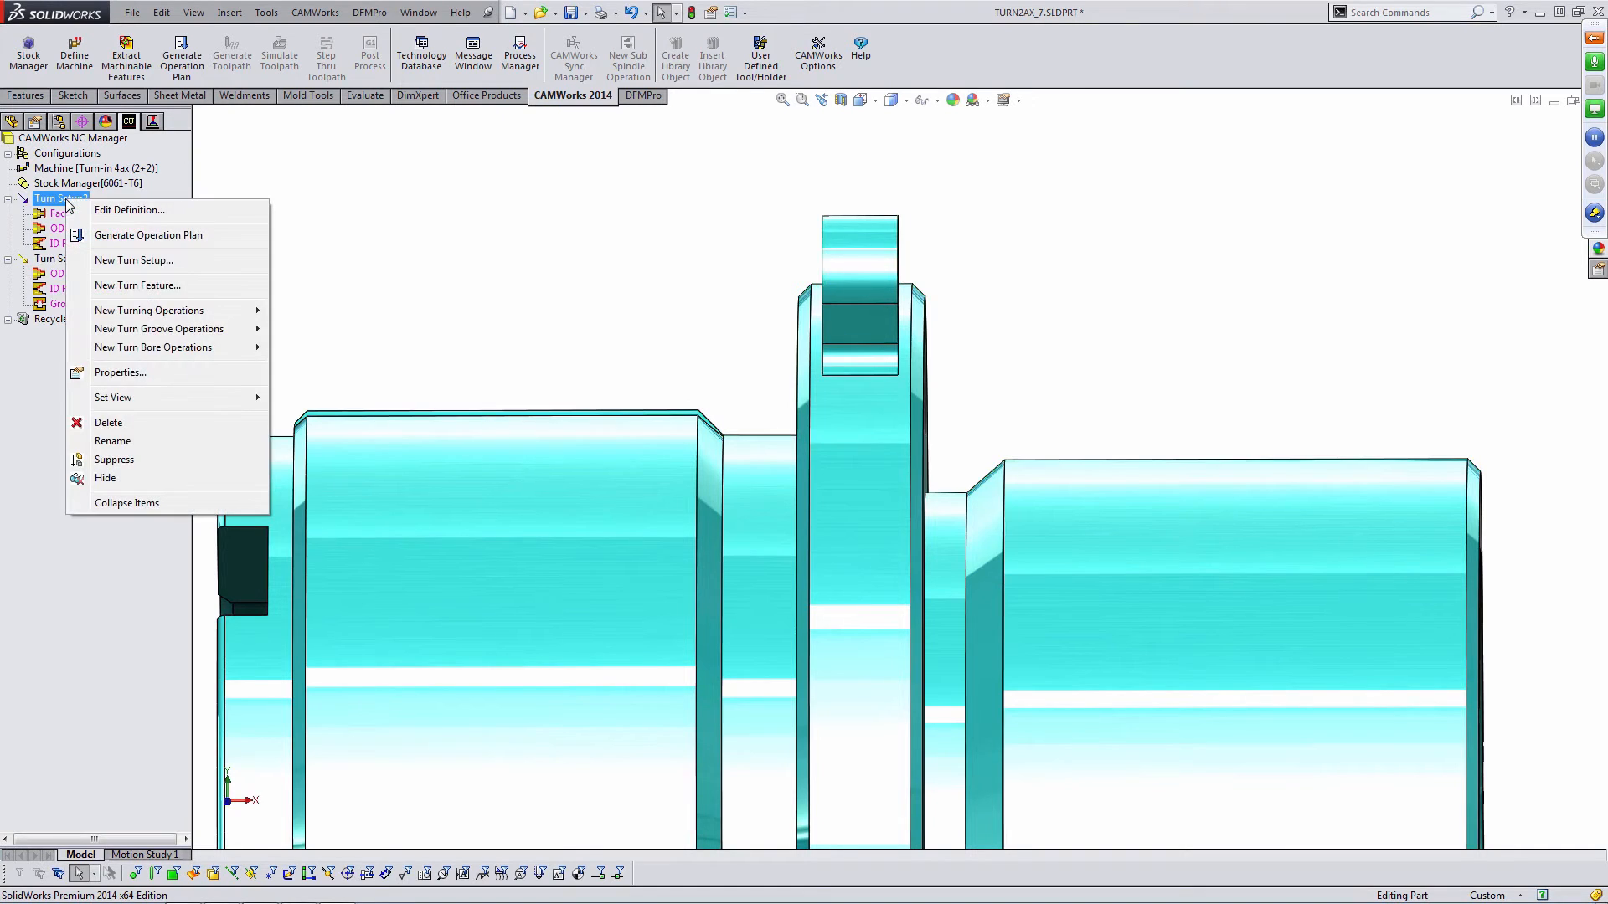
left_click(136, 287)
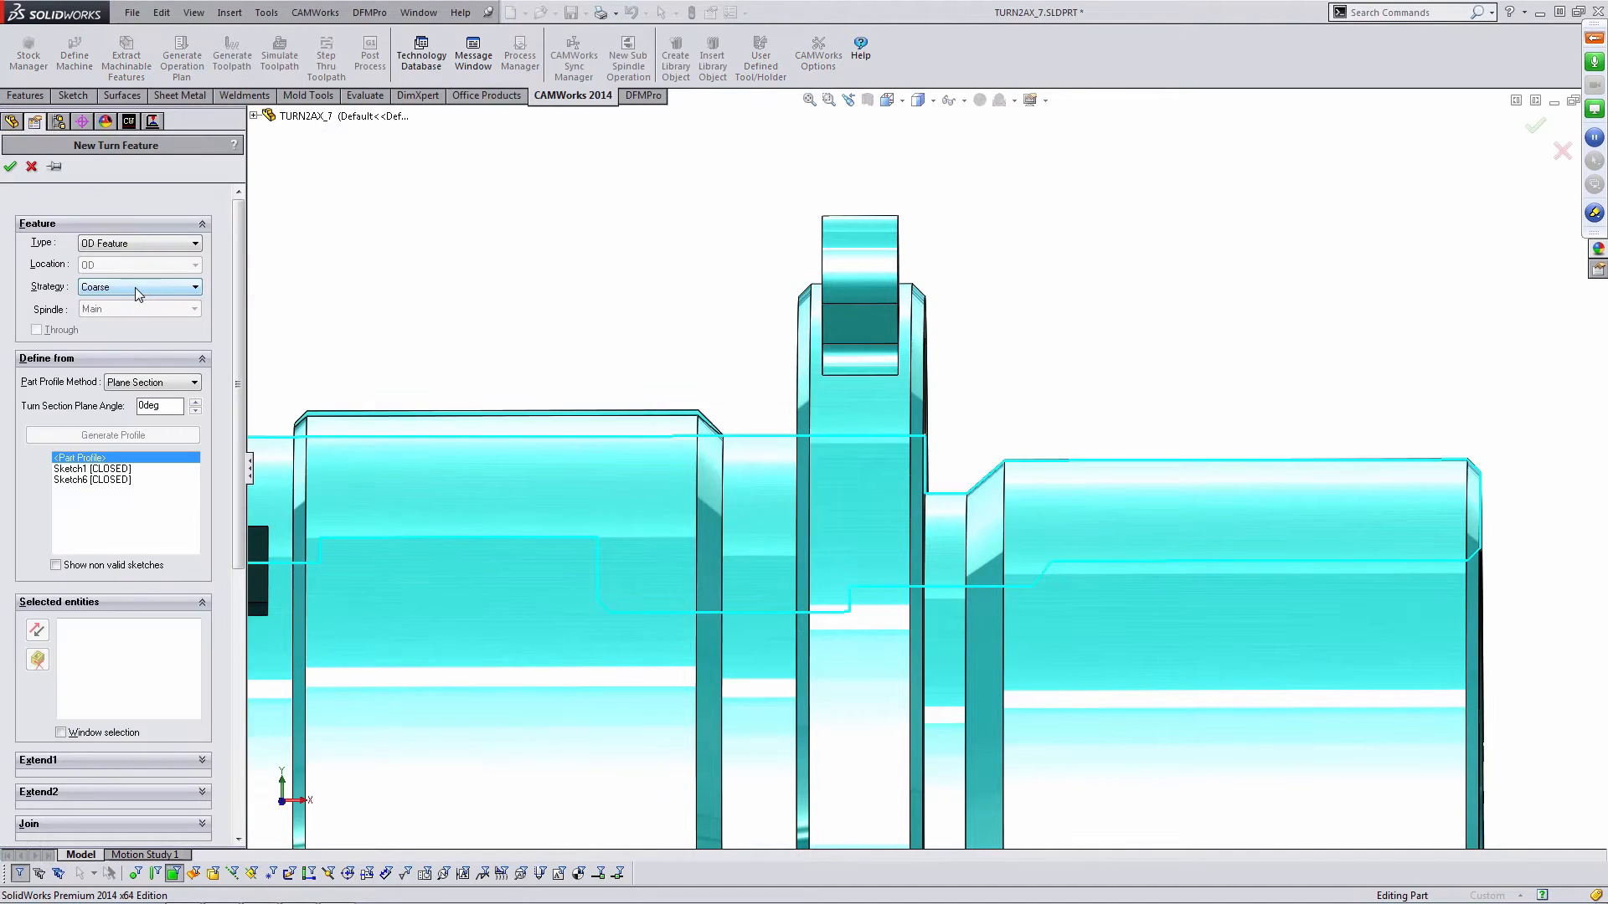
left_click(108, 245)
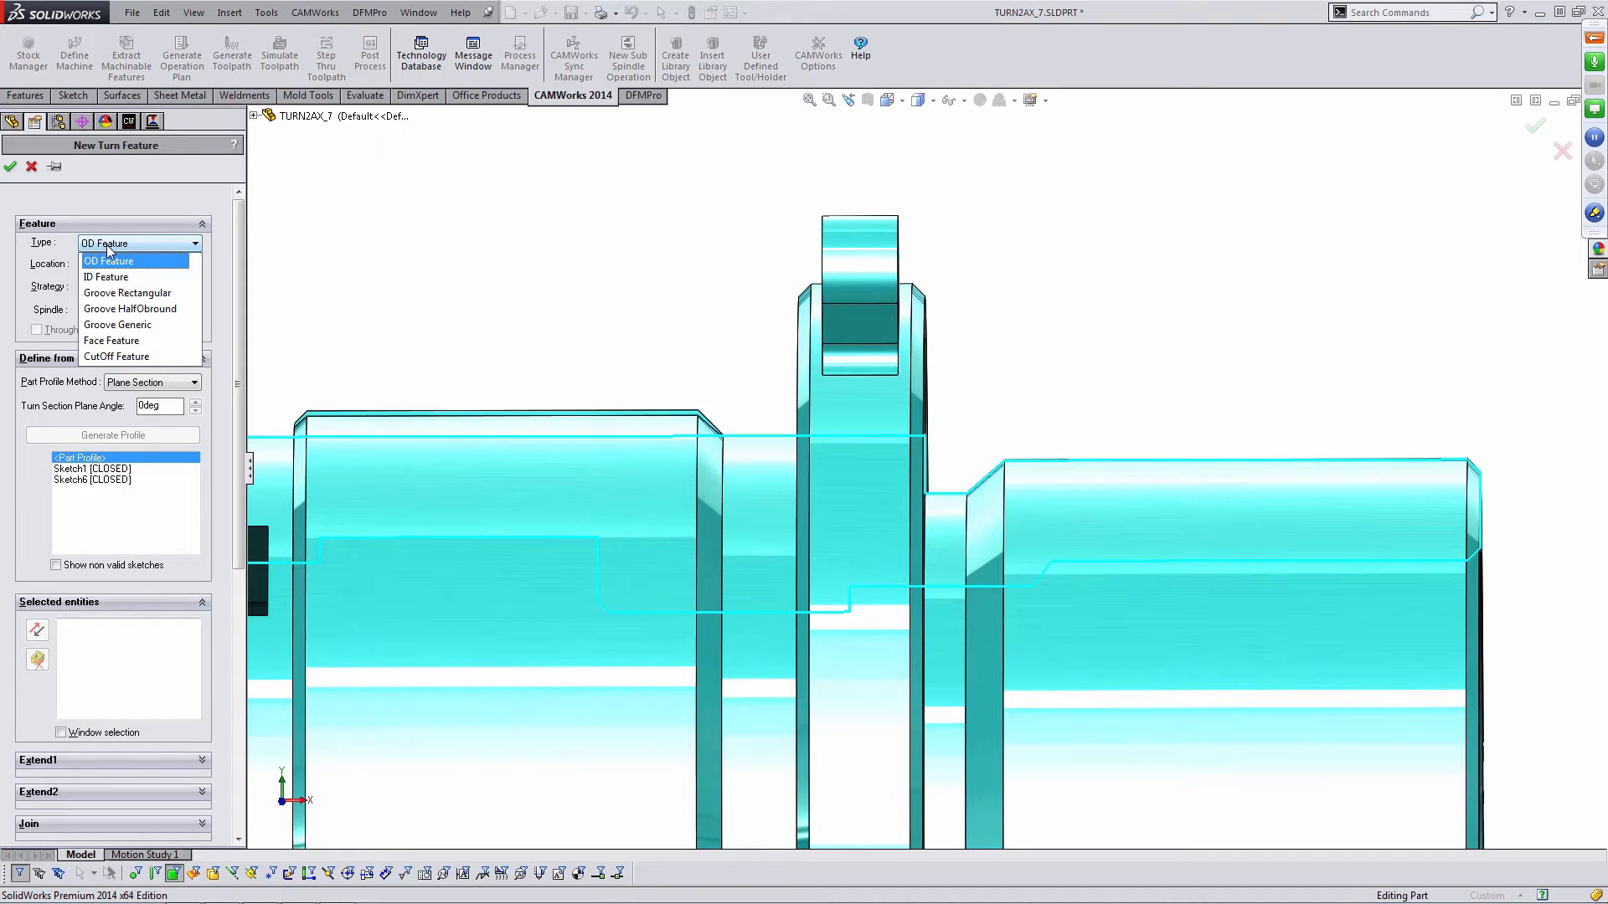
left_click(136, 325)
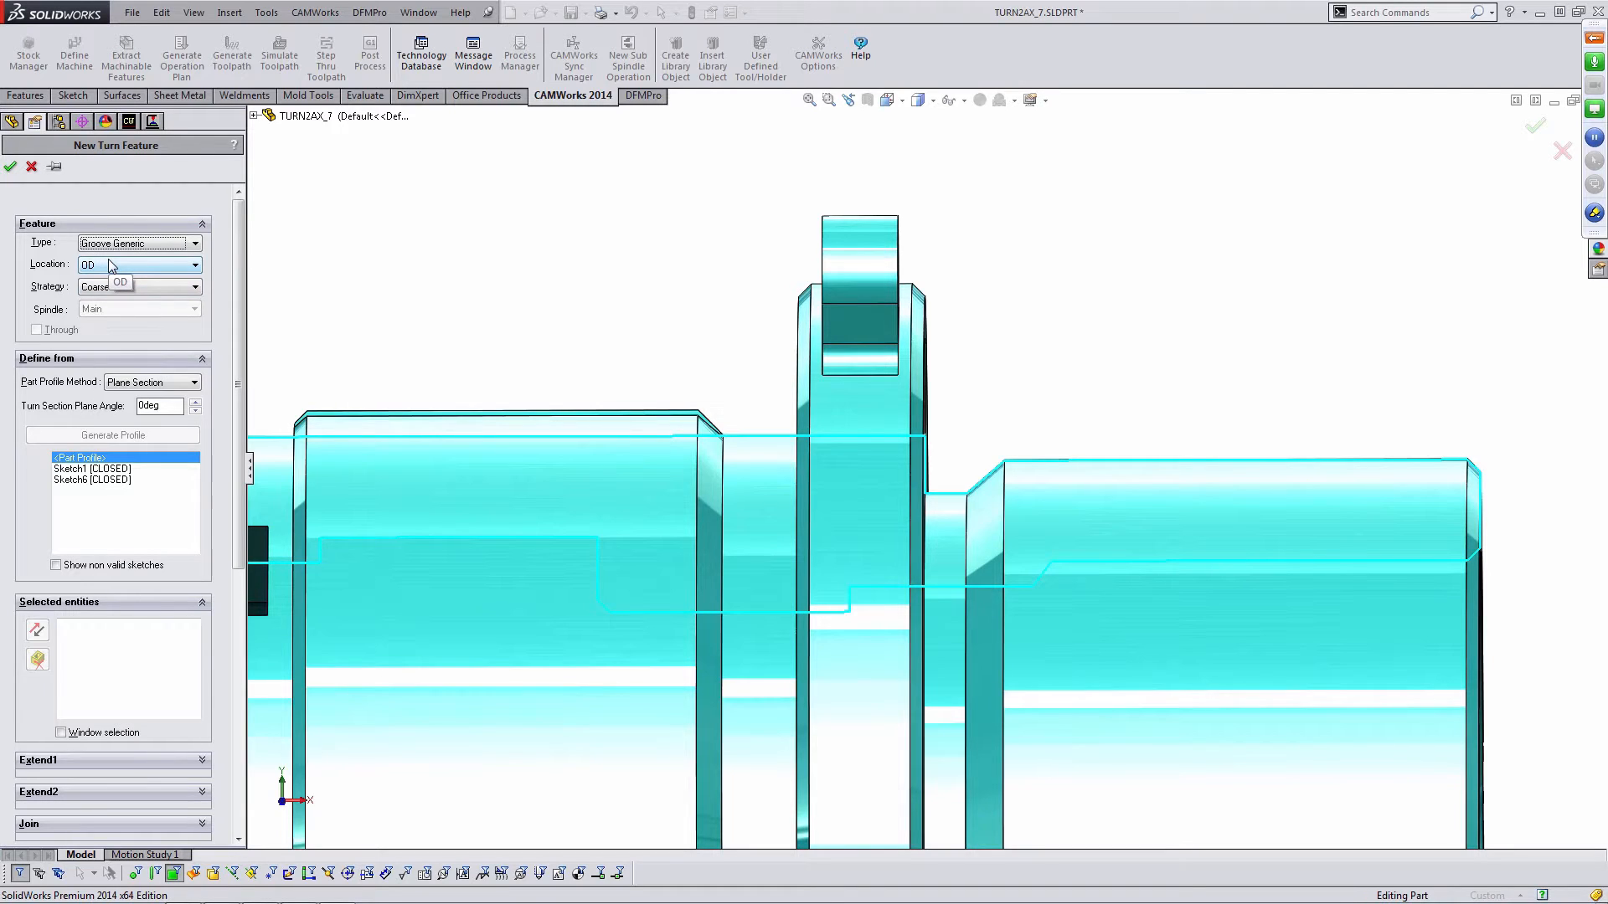
left_click(166, 244)
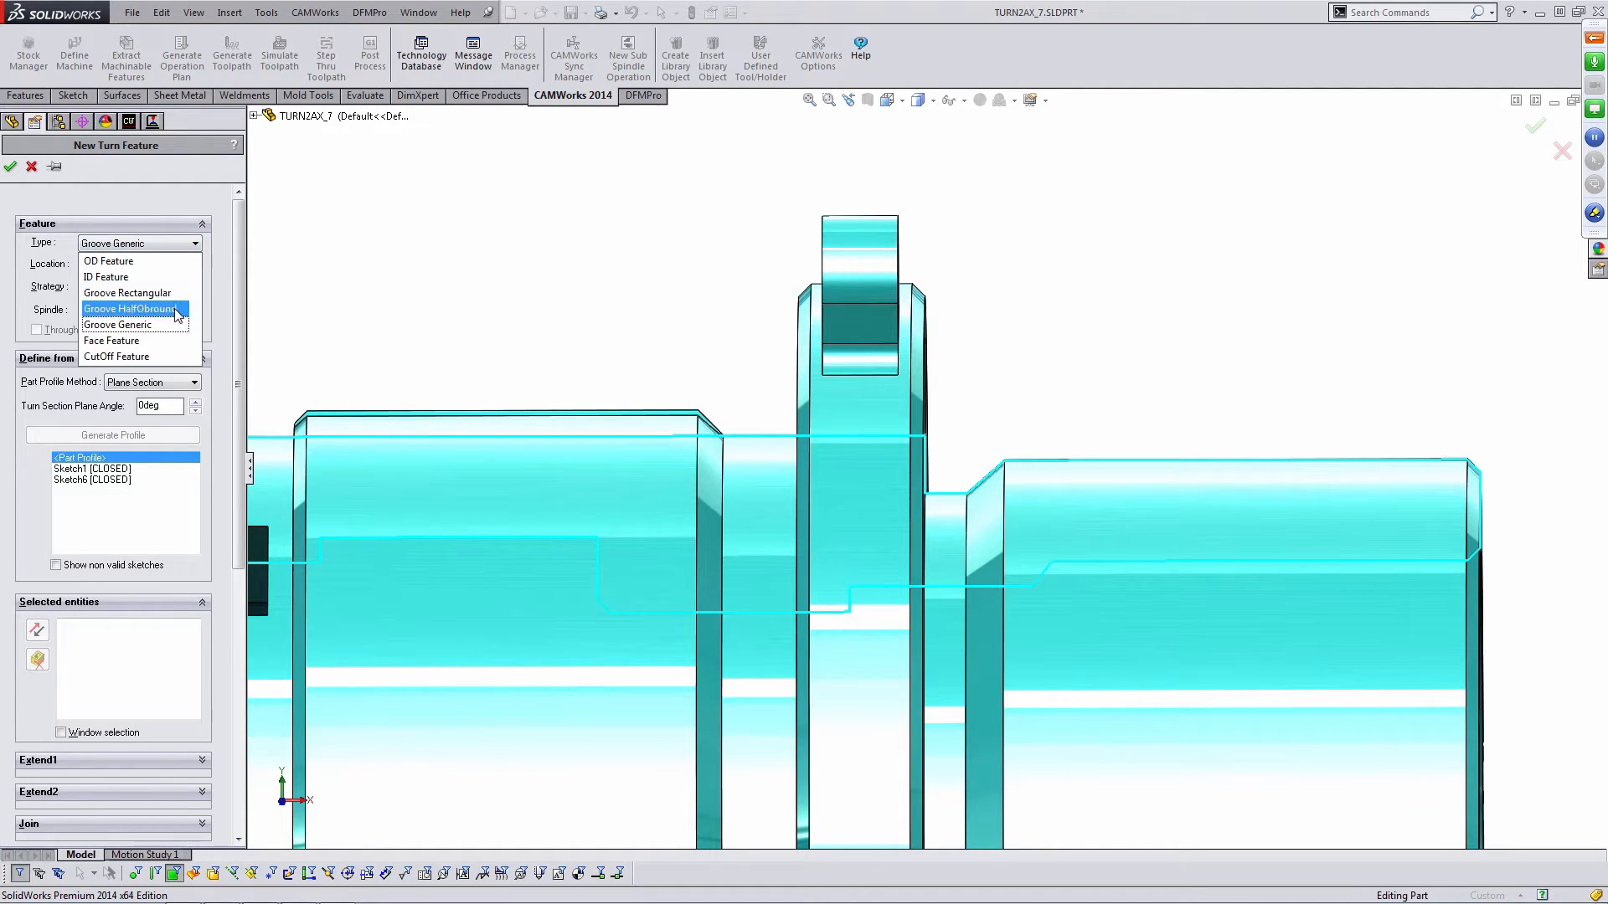
left_click(151, 324)
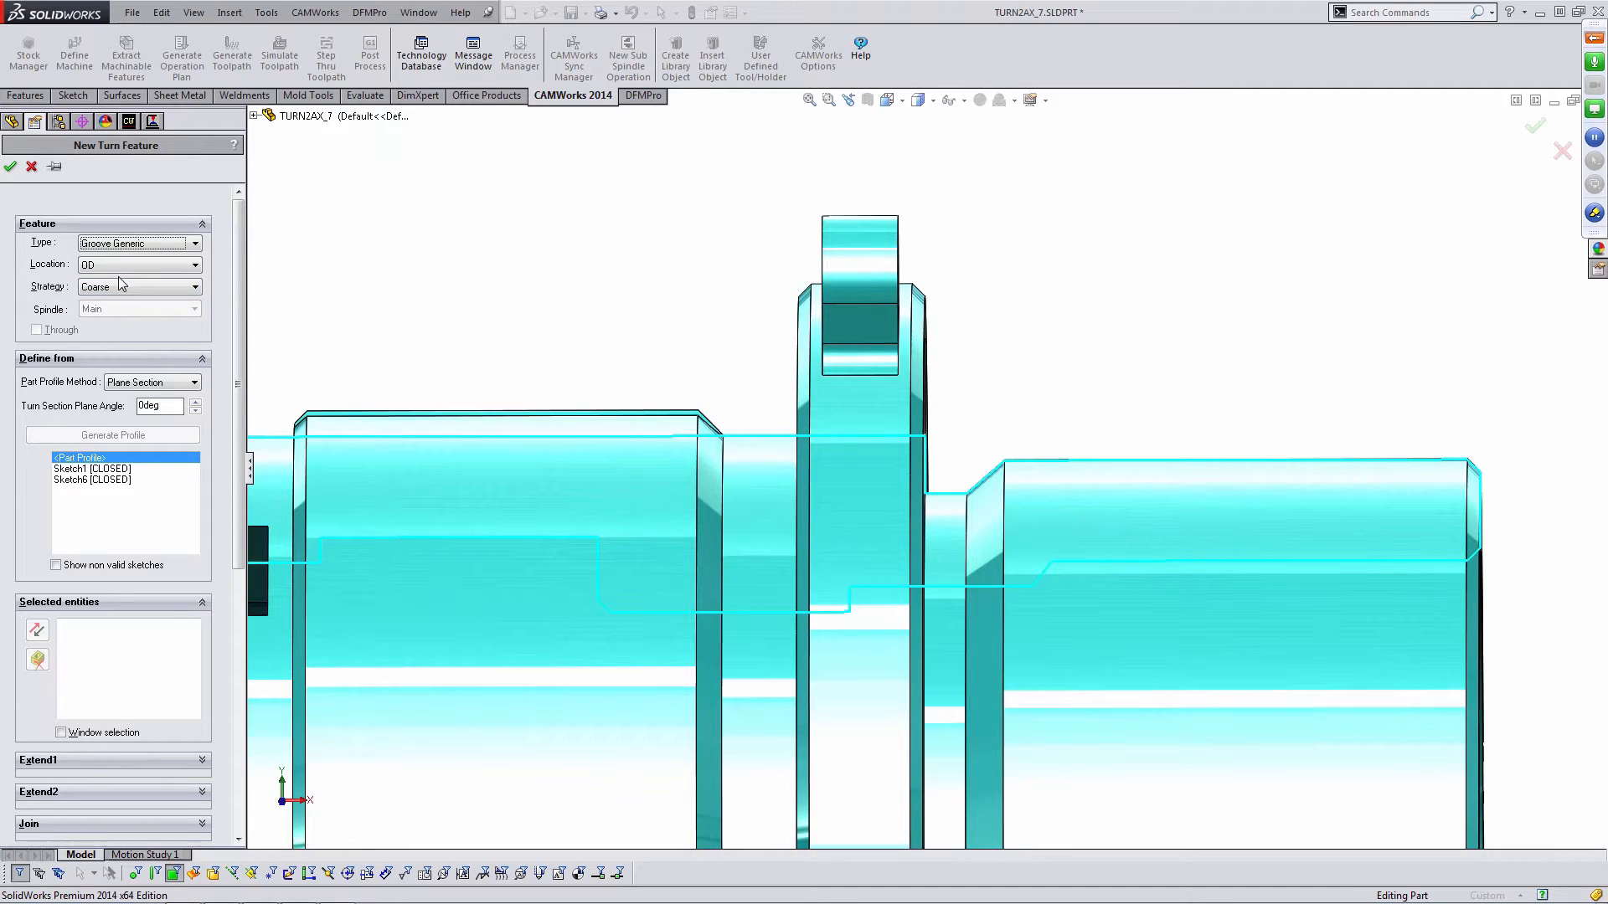
- Select the two groove faces beside the flange's right side and accept the Groove Generic OD feature
middle_click_drag(974, 387, 1030, 416)
scroll(1038, 414, "down", 3)
scroll(1026, 406, "down", 2)
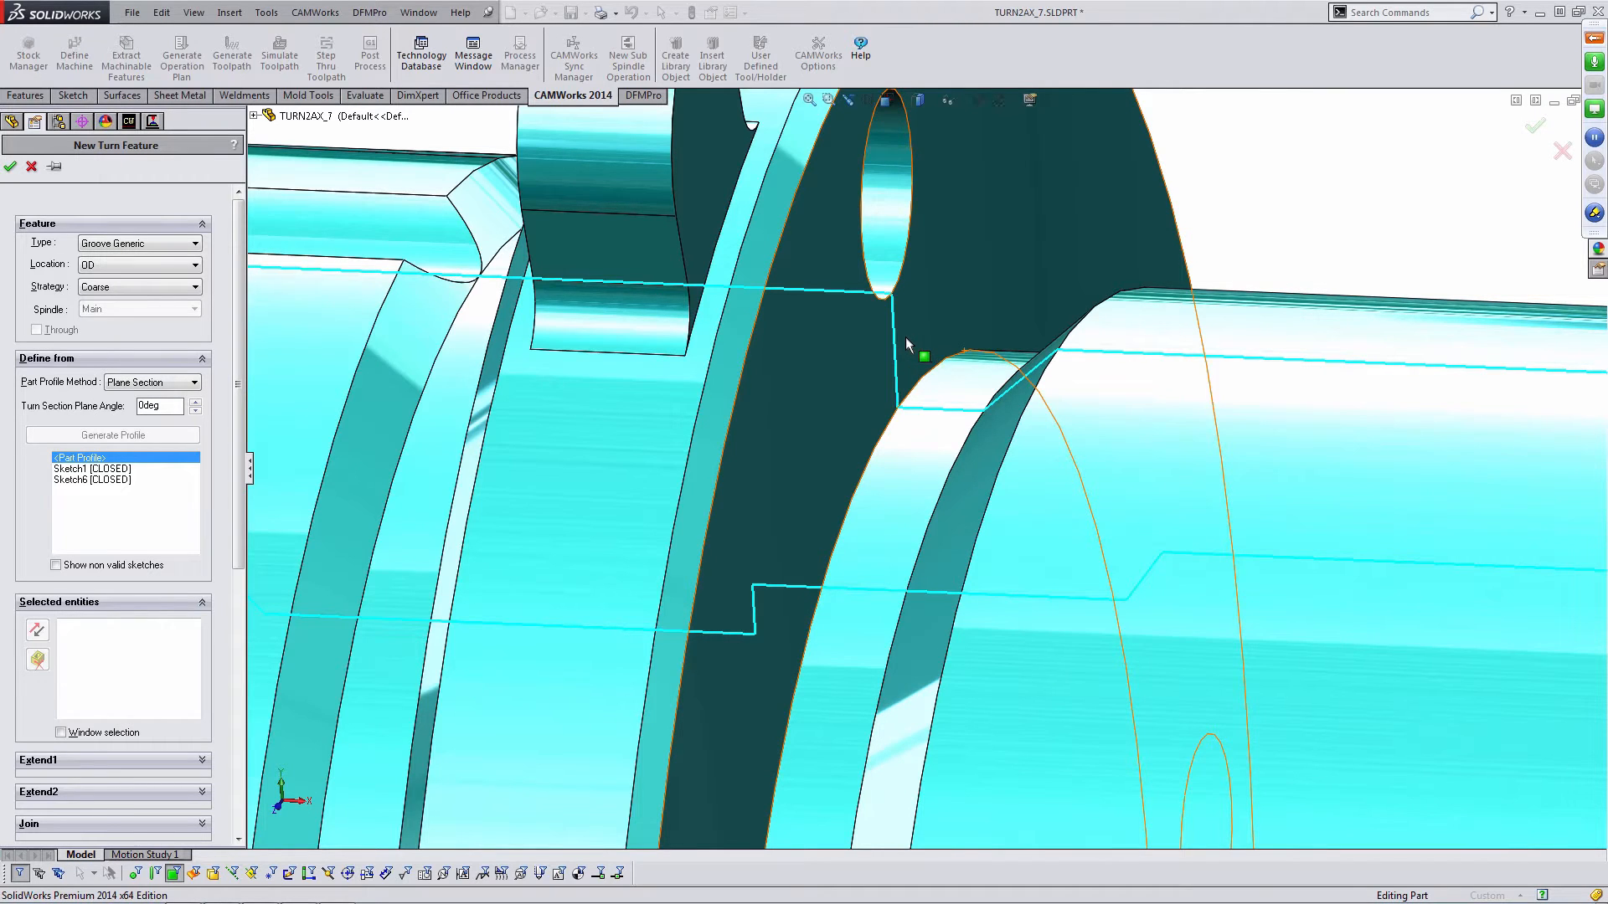
scroll(956, 373, "up", 5)
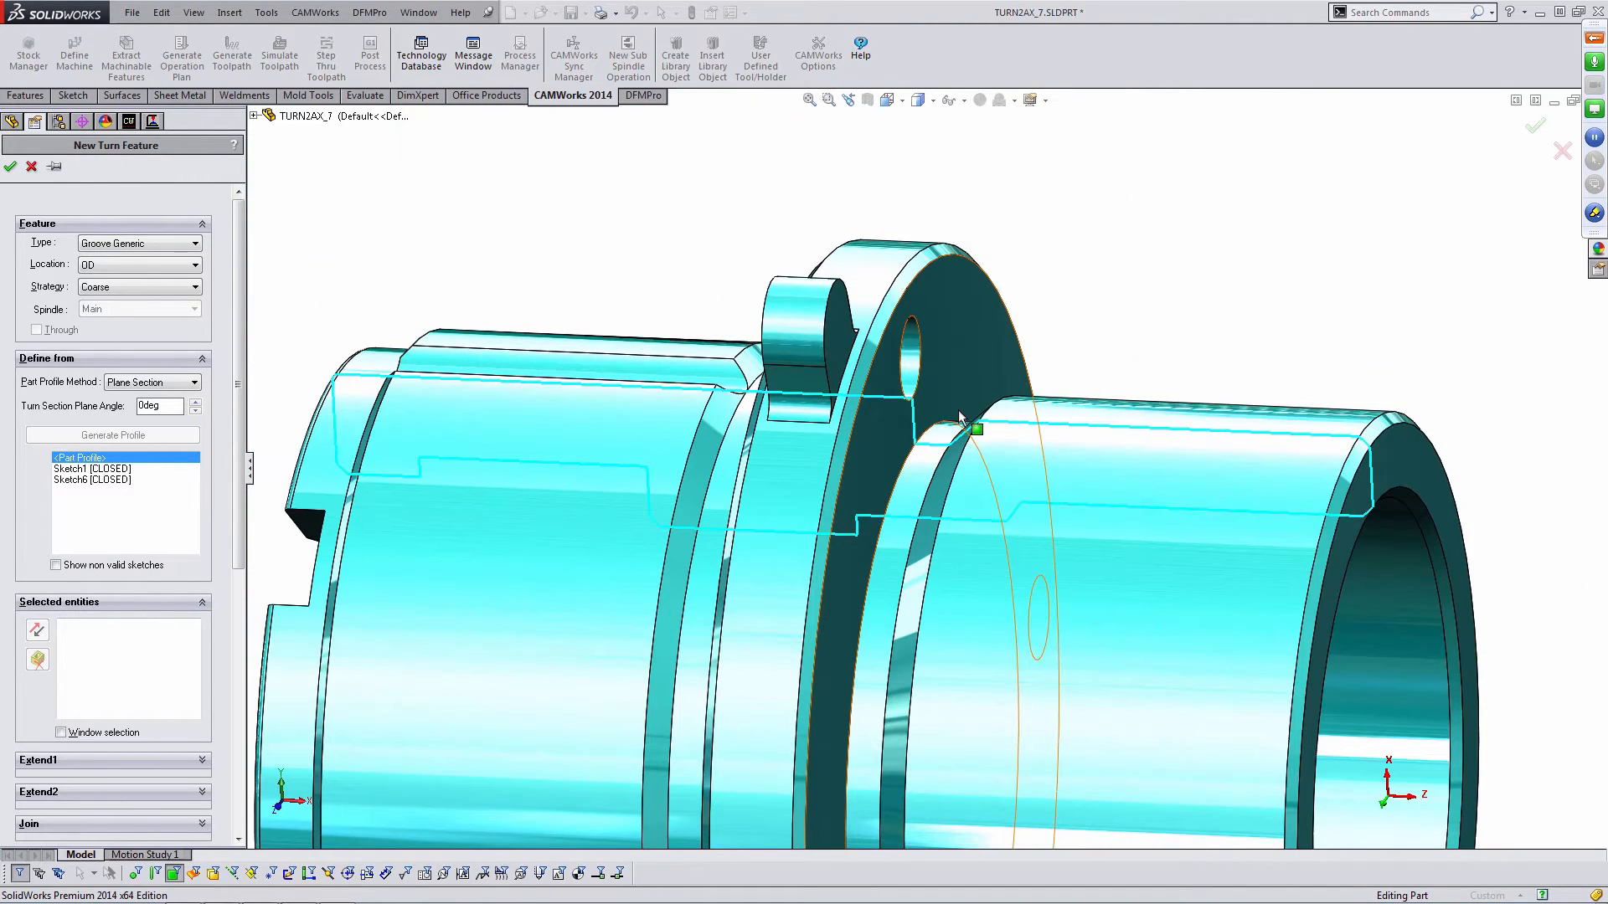
middle_click_drag(942, 395, 787, 404)
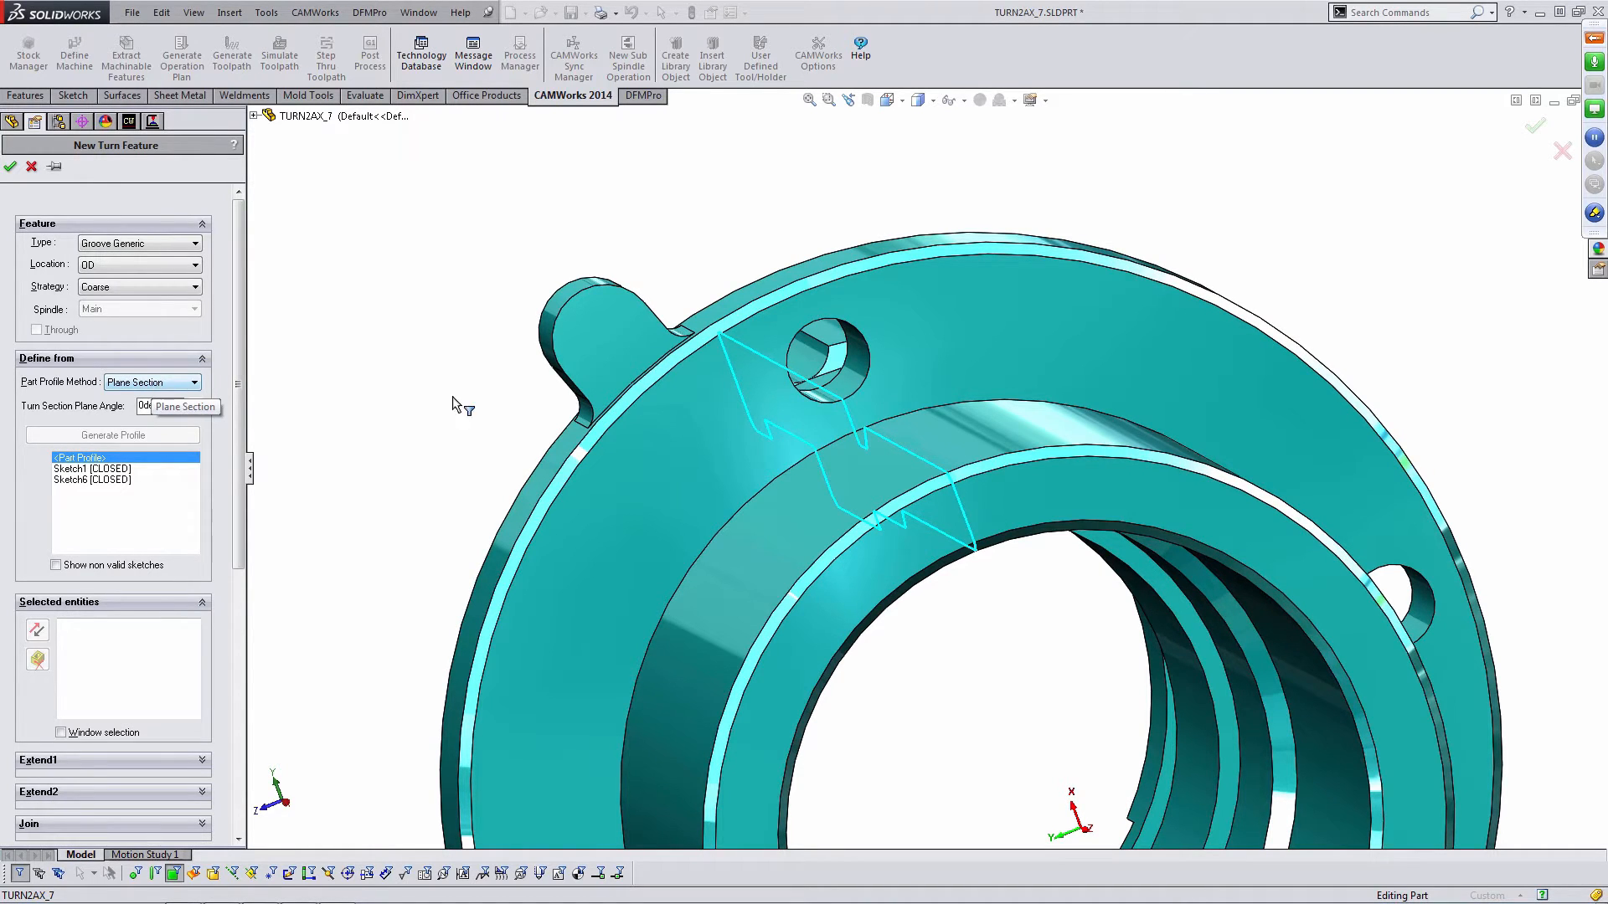
middle_click_drag(708, 390, 837, 389)
scroll(792, 426, "down", 6)
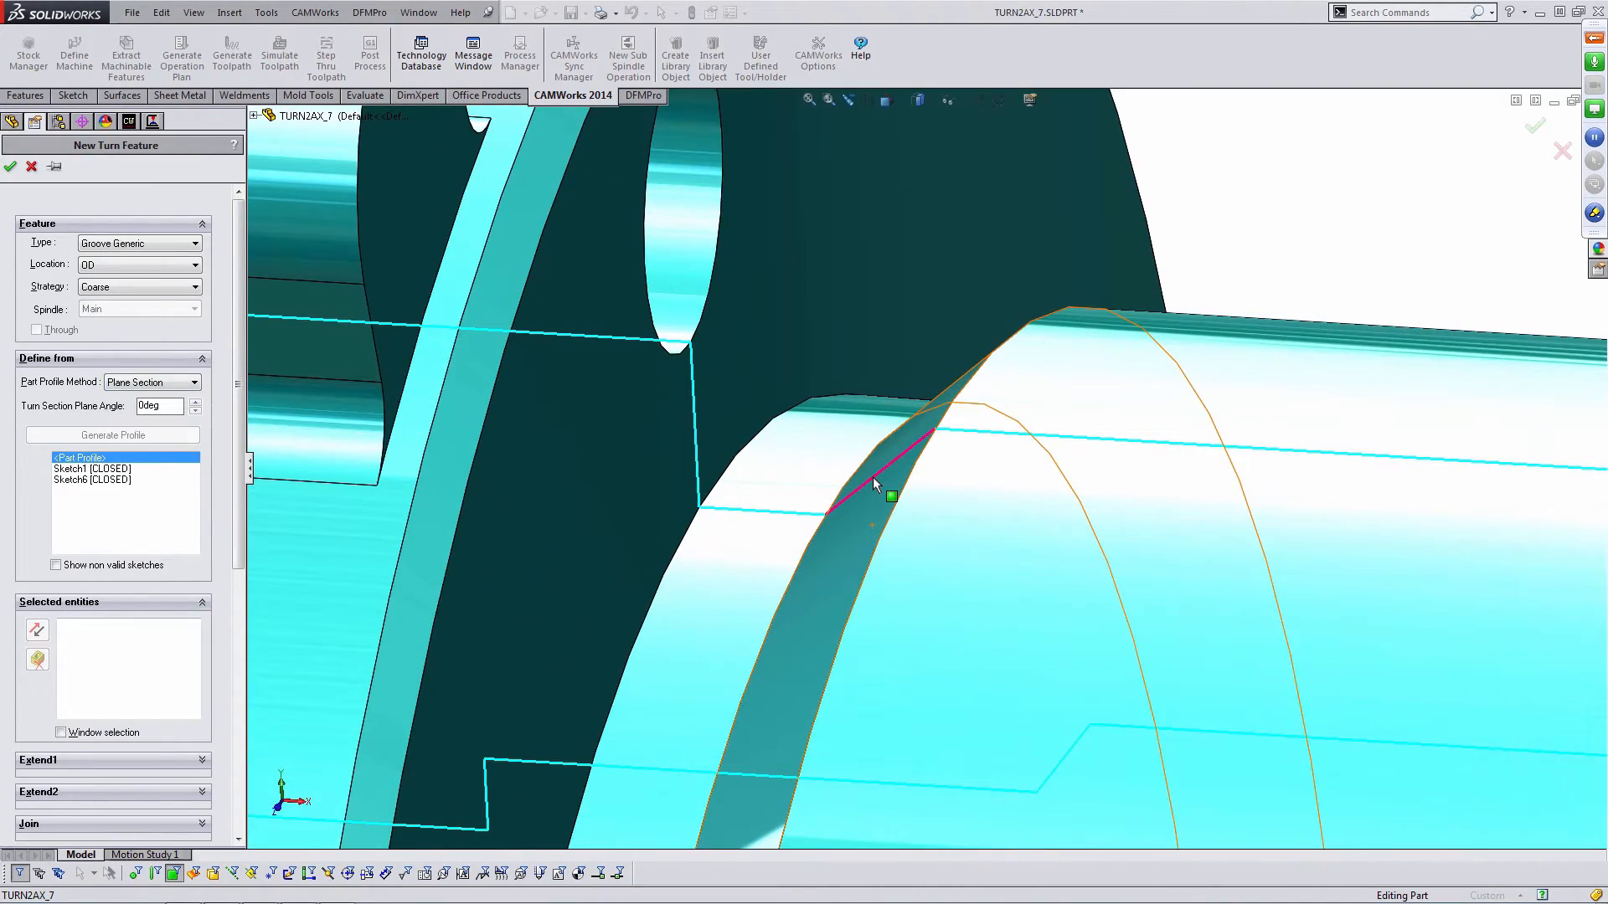
left_click(873, 483)
left_click(781, 511)
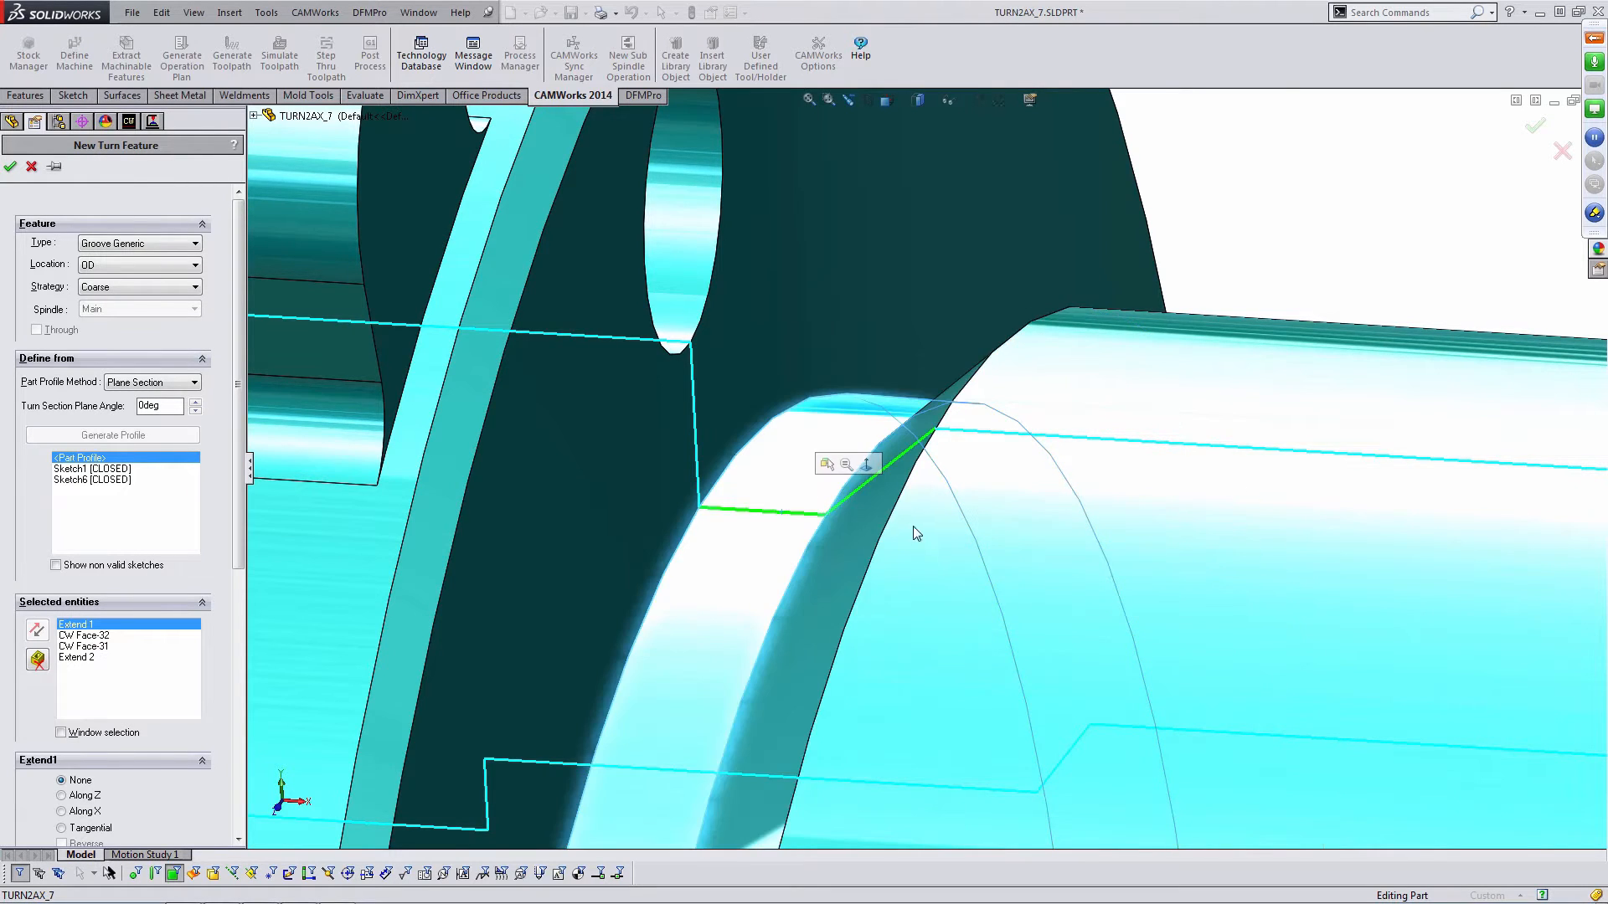
scroll(1095, 352, "up", 6)
middle_click_drag(1077, 388, 1013, 413)
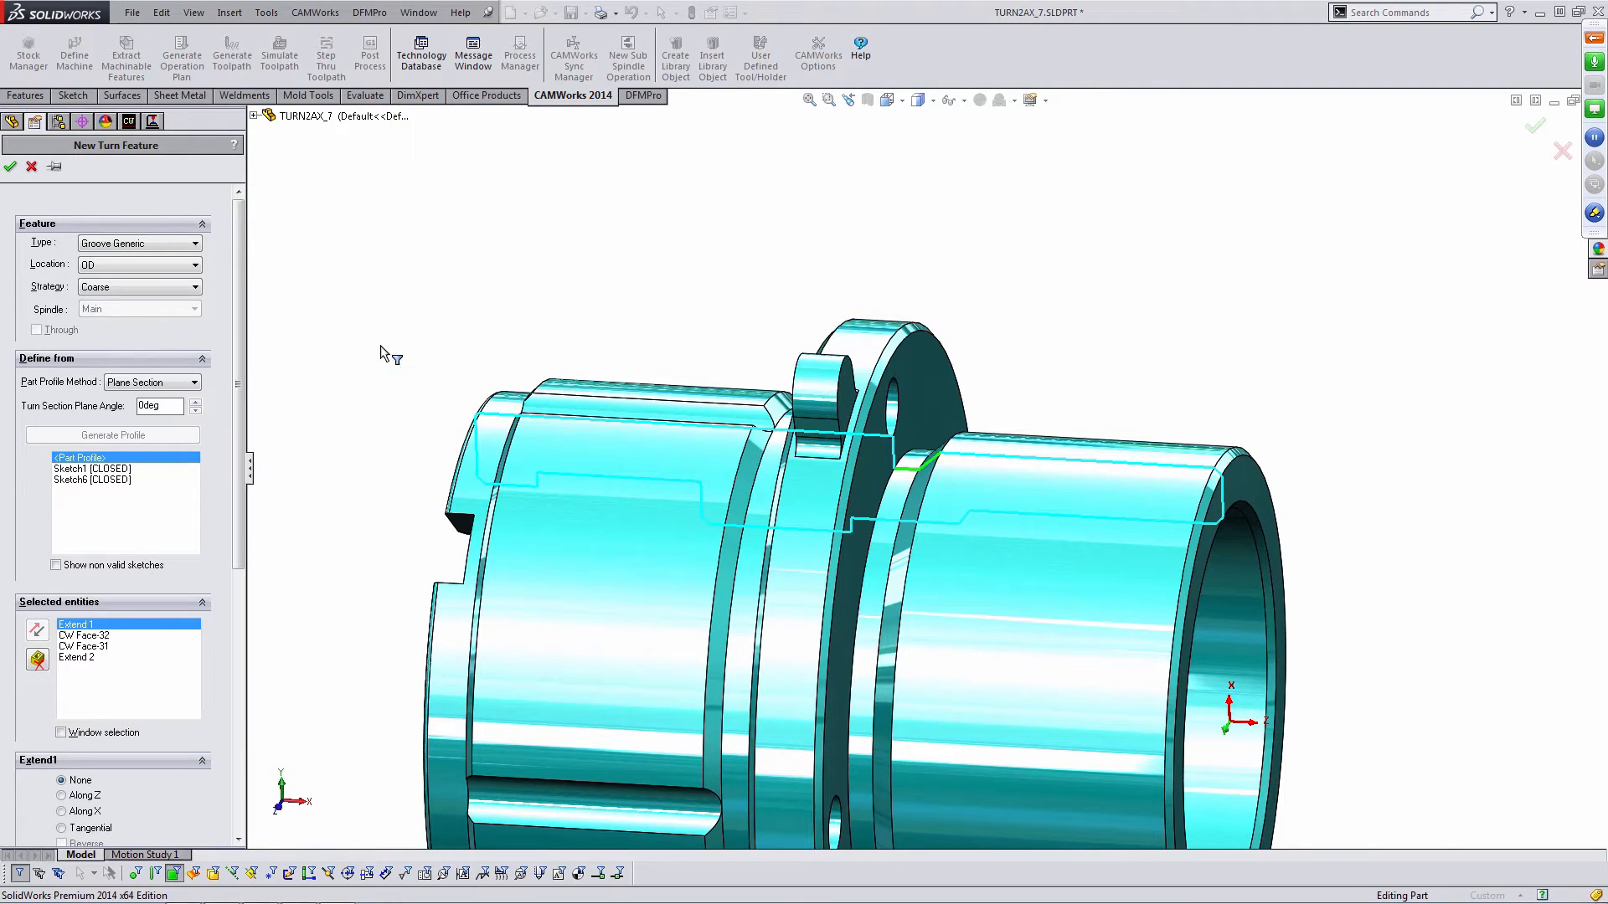
left_click(10, 166)
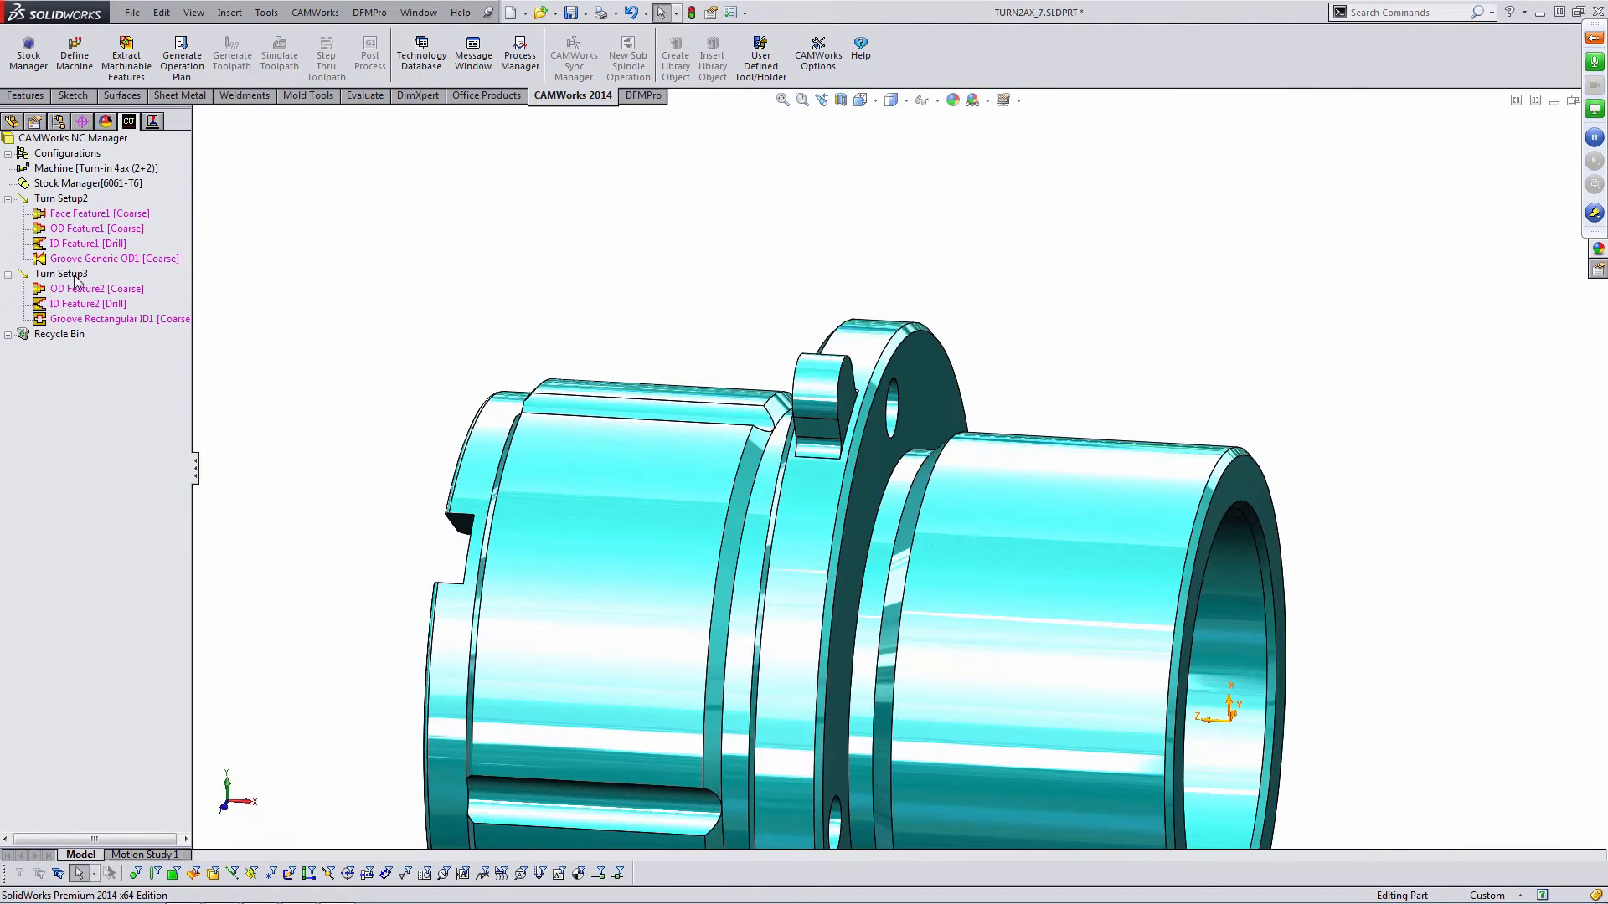
- Start a new turn feature in Turn Setup3 with type Groove Generic and profile method Revolved Section
left_click(66, 277)
middle_click_drag(505, 321, 398, 302)
right_click(82, 277)
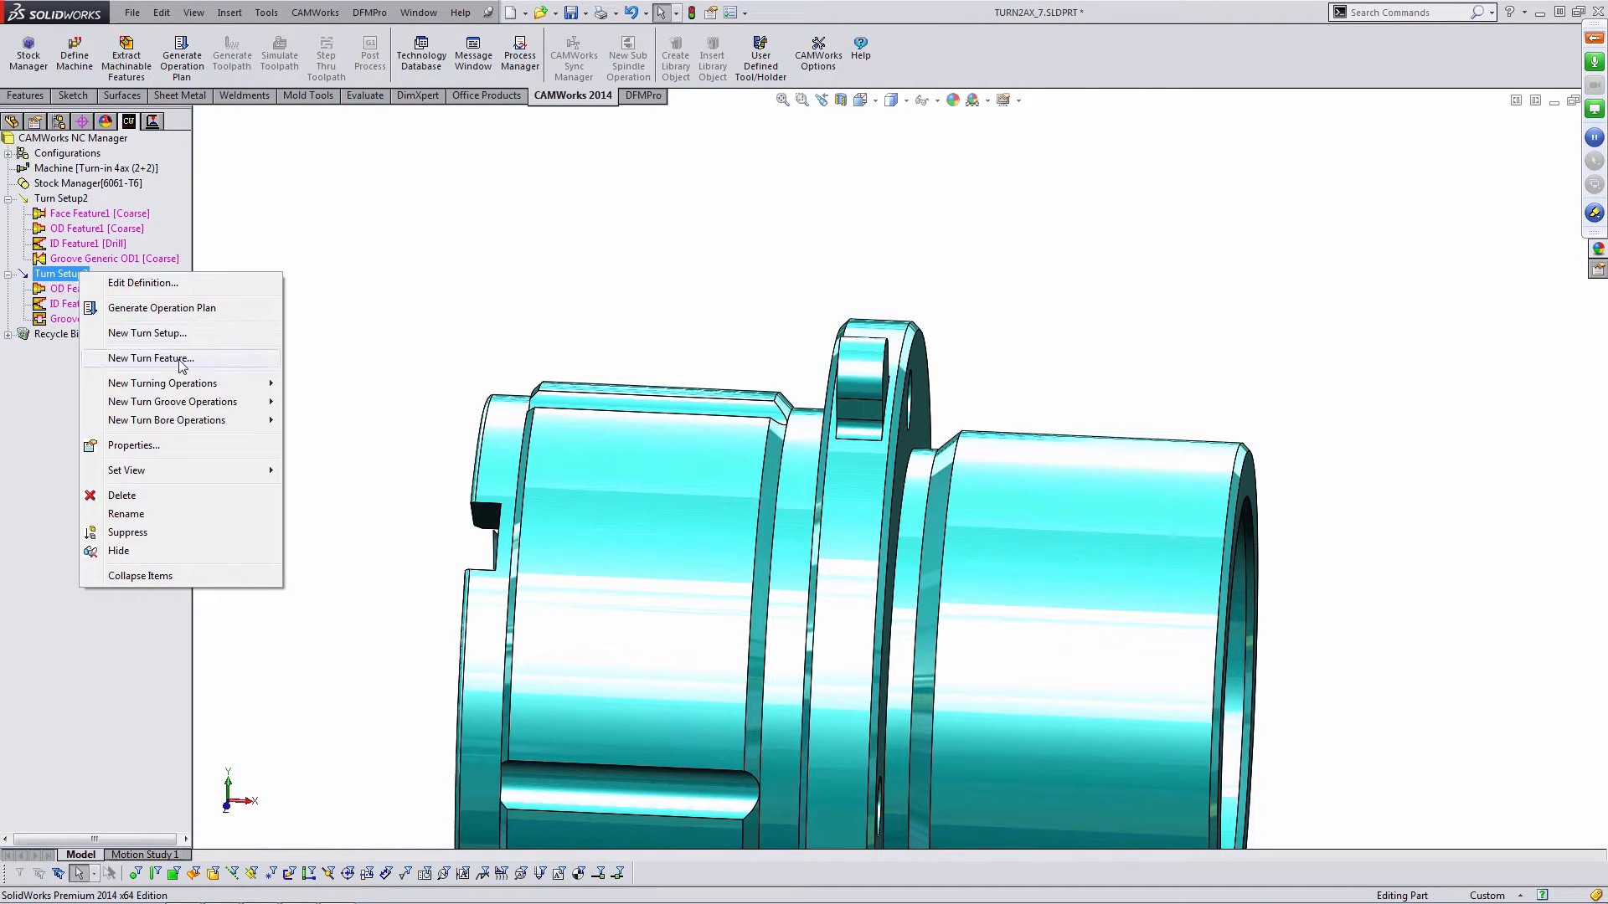
left_click(151, 359)
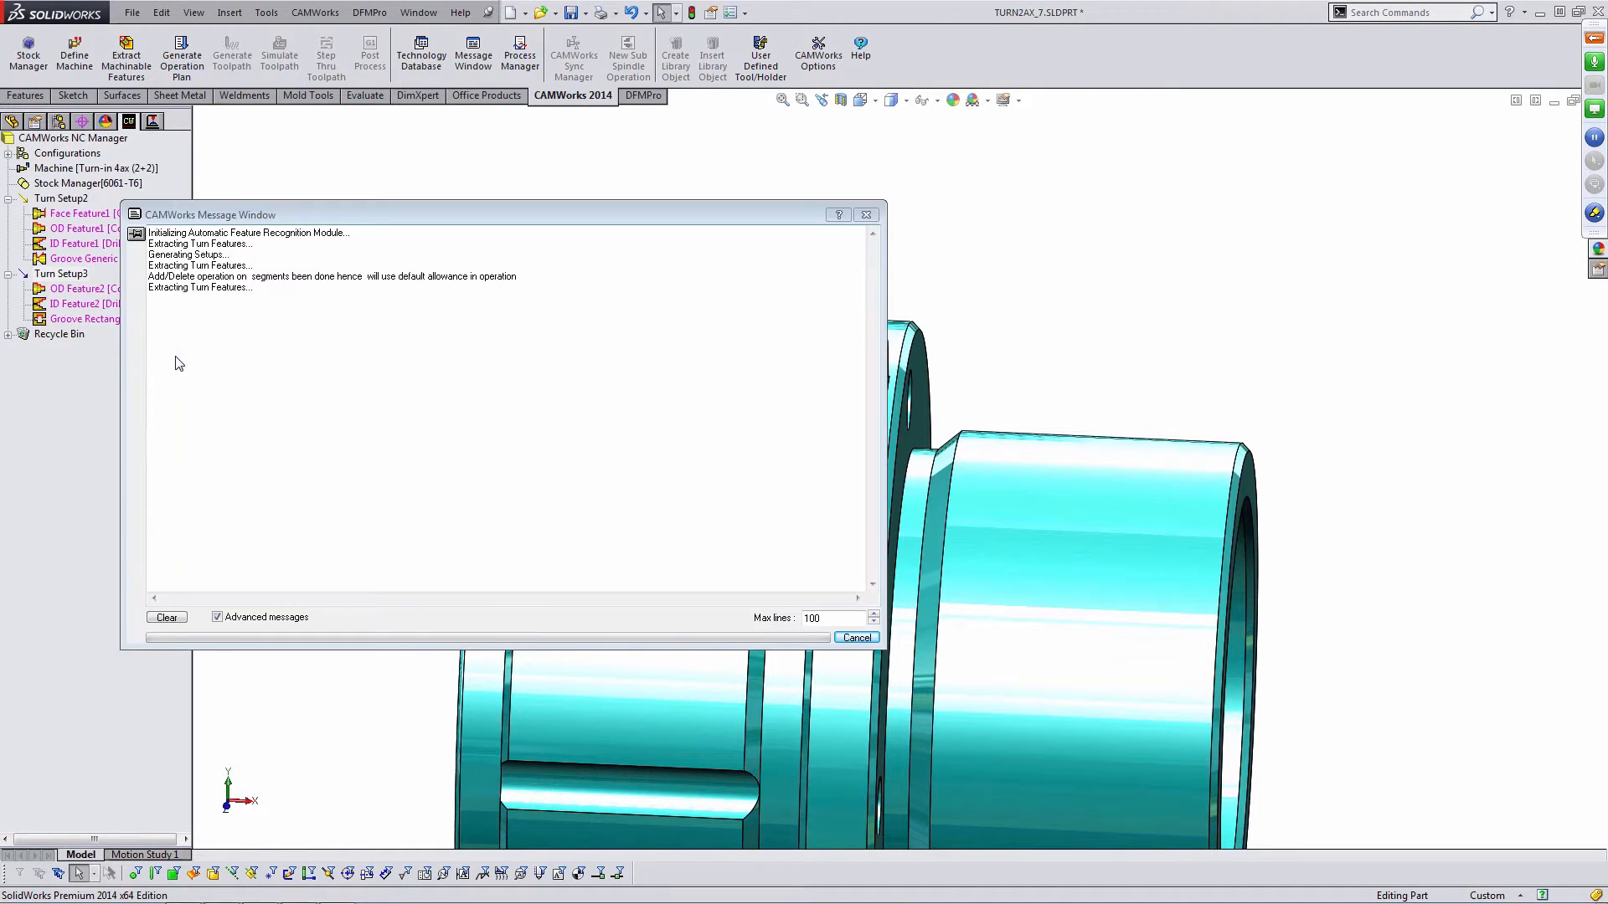
left_click(143, 243)
left_click(151, 325)
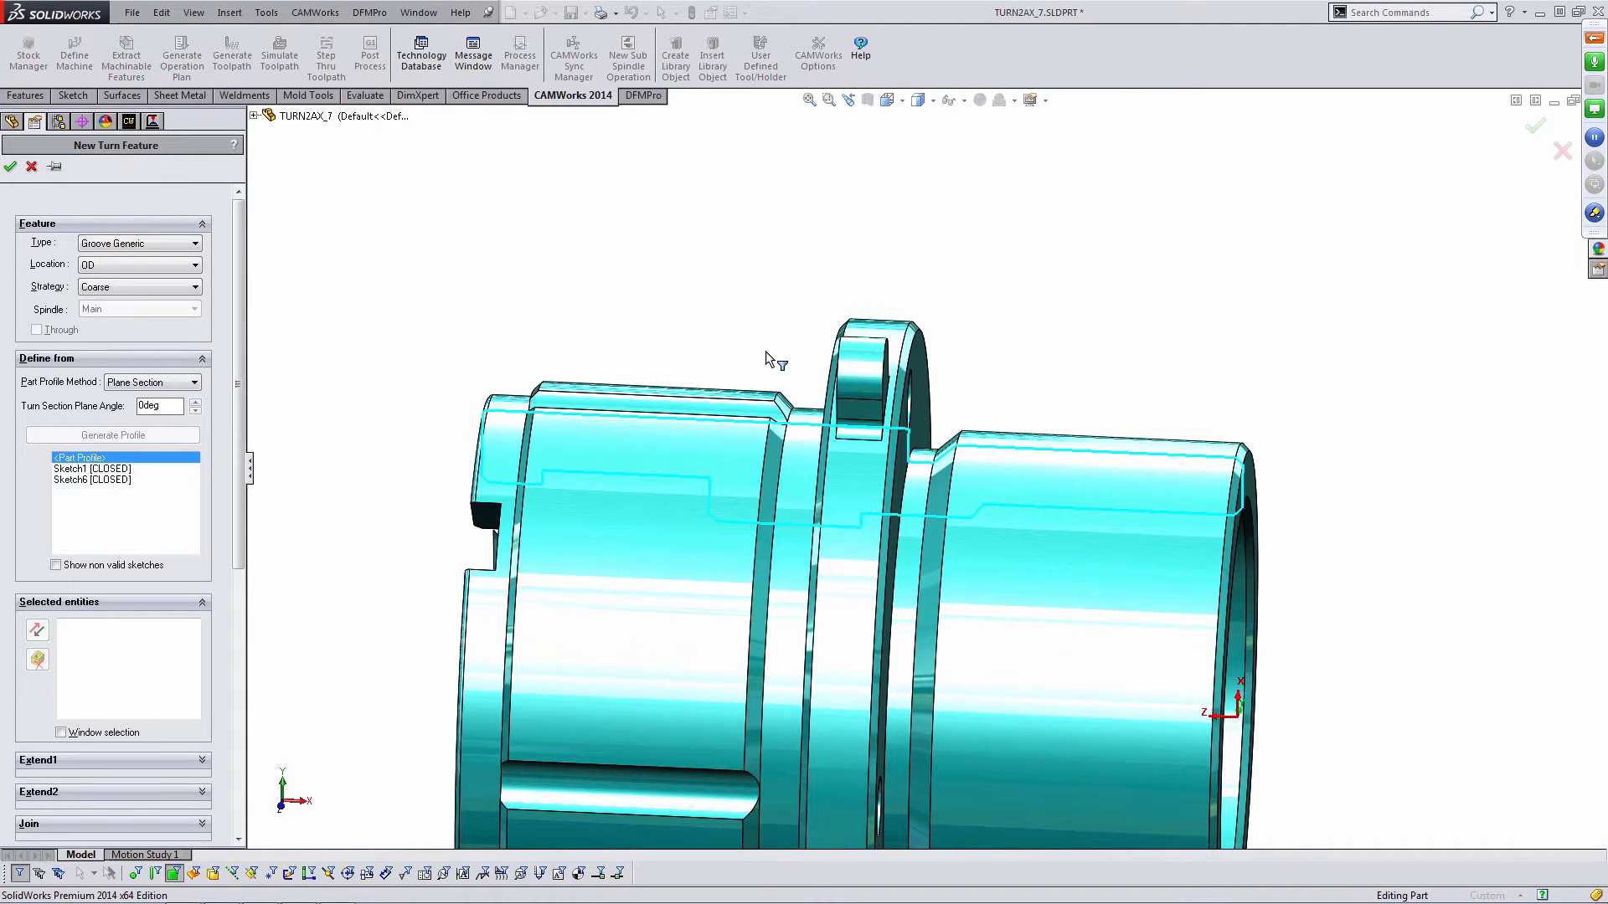
middle_click_drag(769, 355, 825, 400)
scroll(784, 397, "down", 3)
scroll(784, 399, "down", 3)
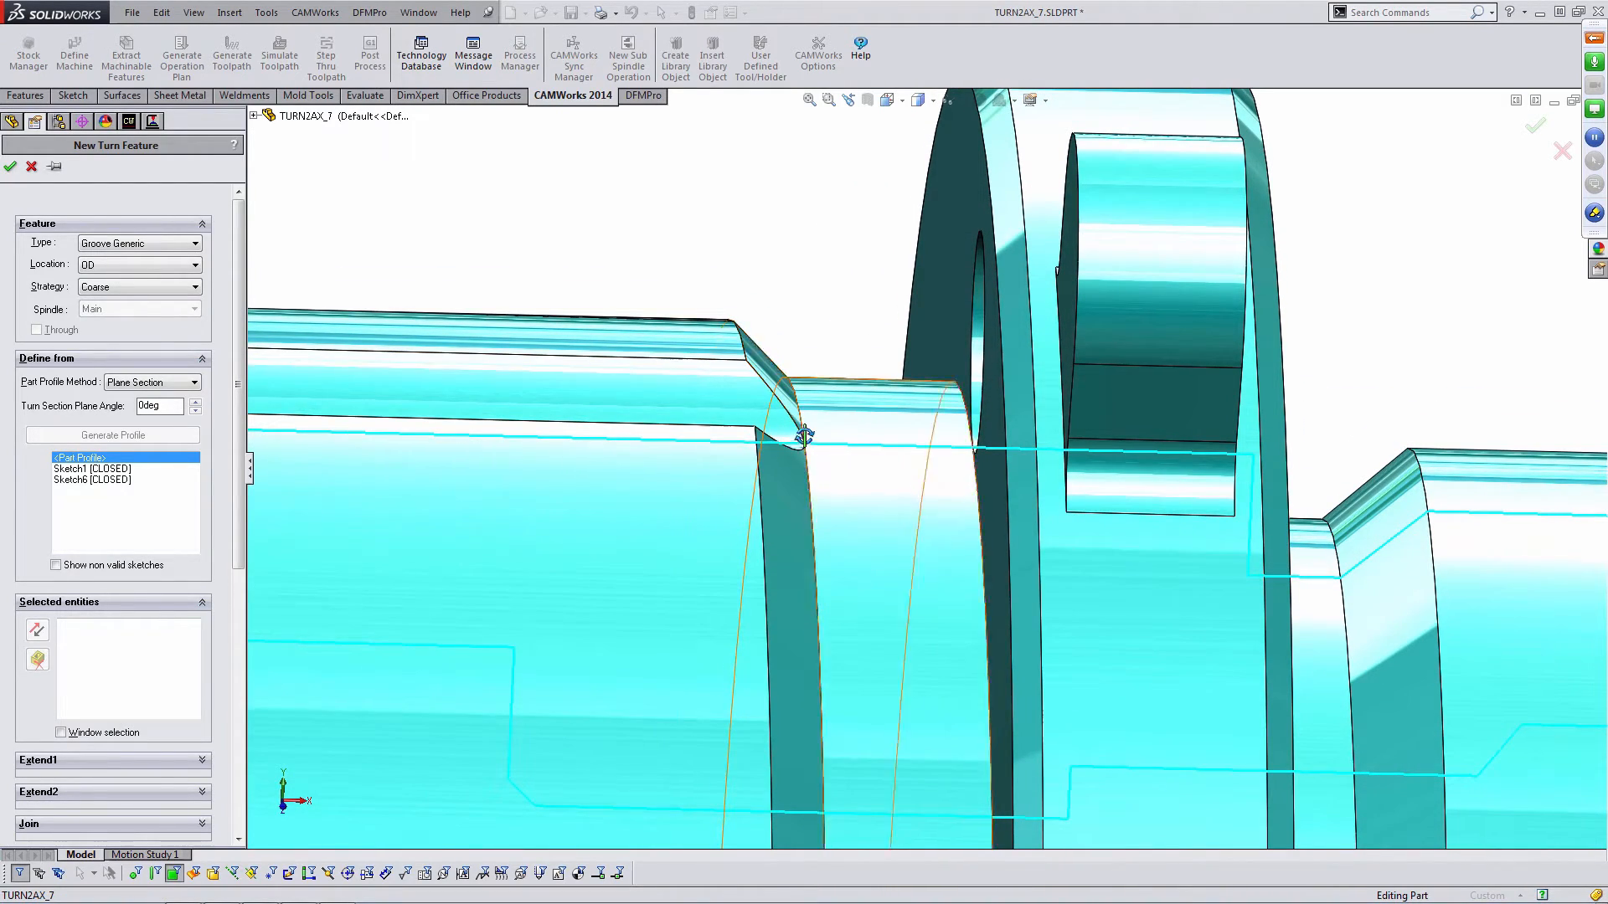
middle_click_drag(803, 435, 918, 475)
scroll(871, 467, "up", 5)
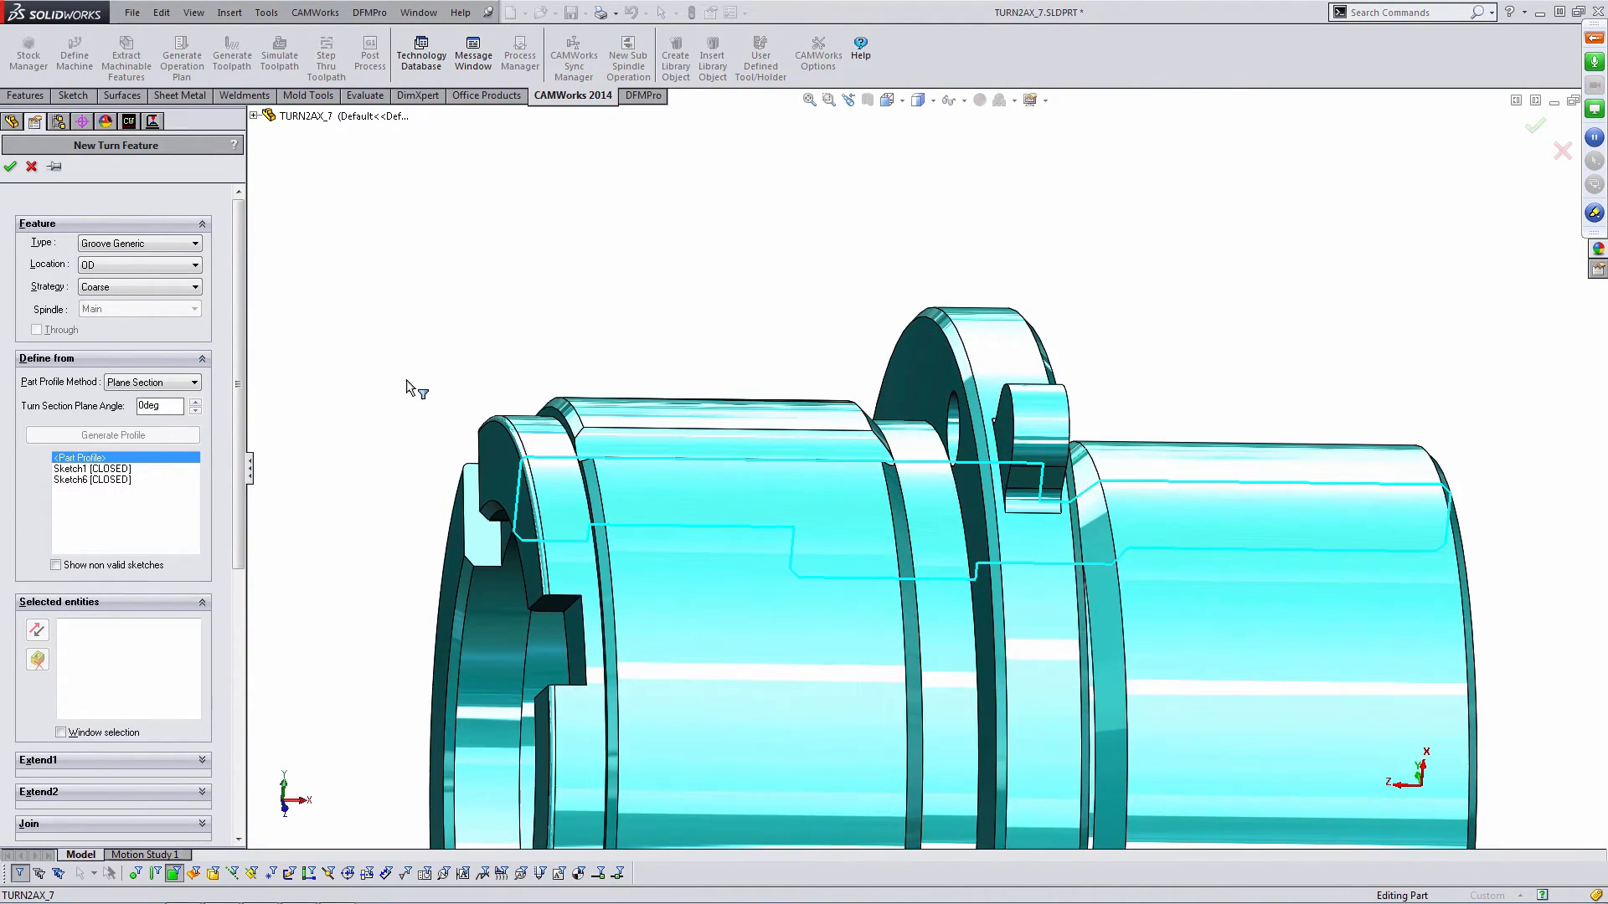
left_click(183, 386)
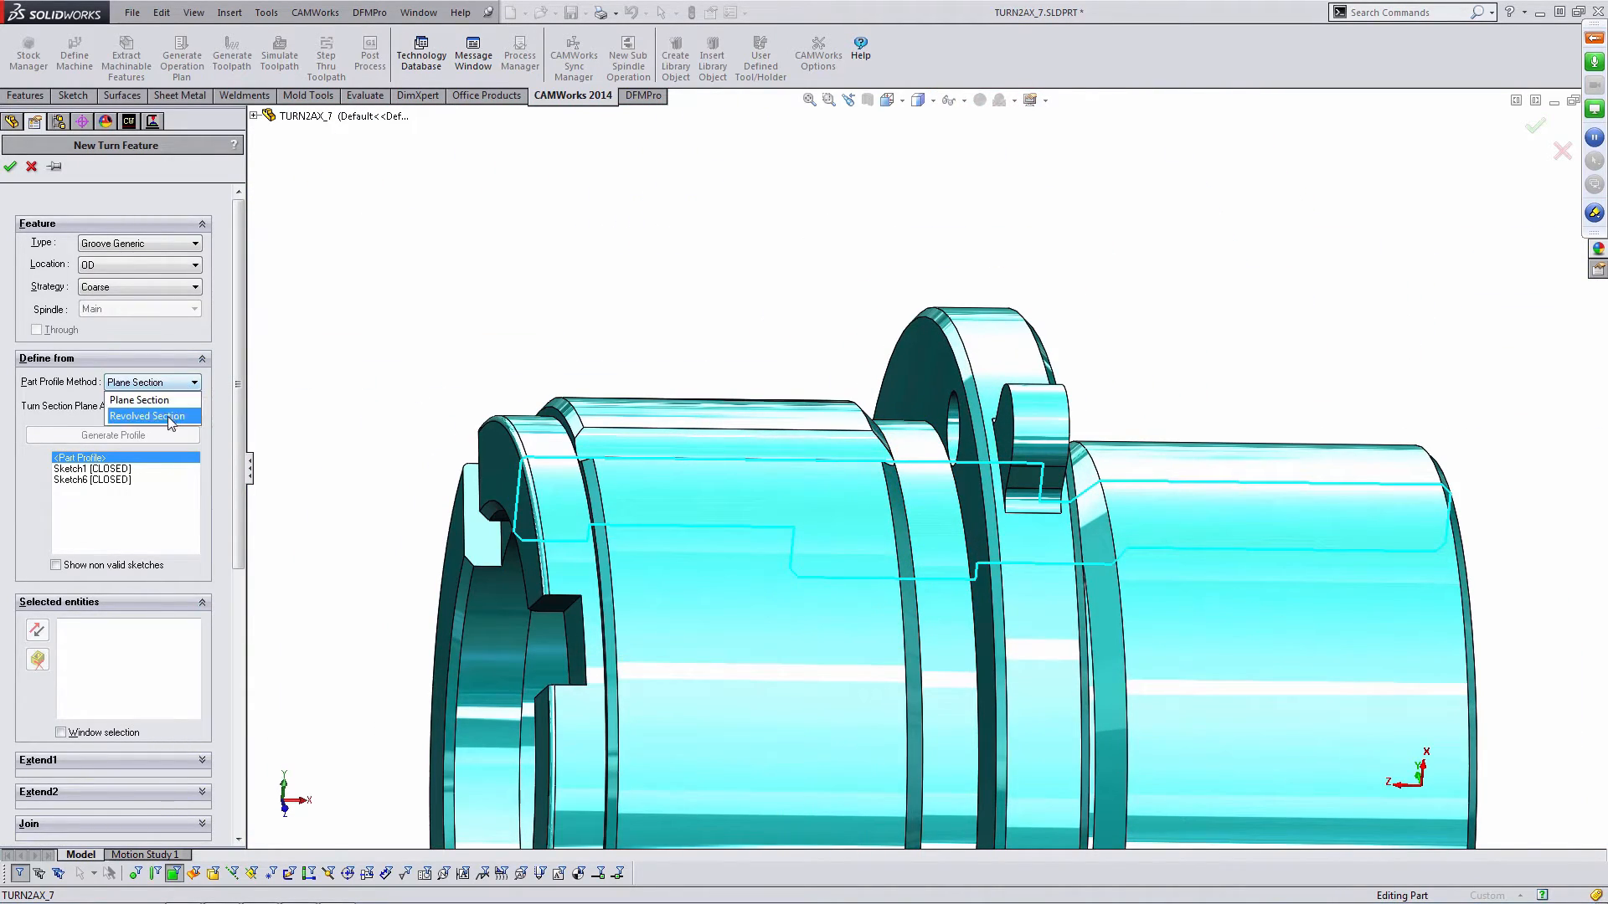
left_click(167, 416)
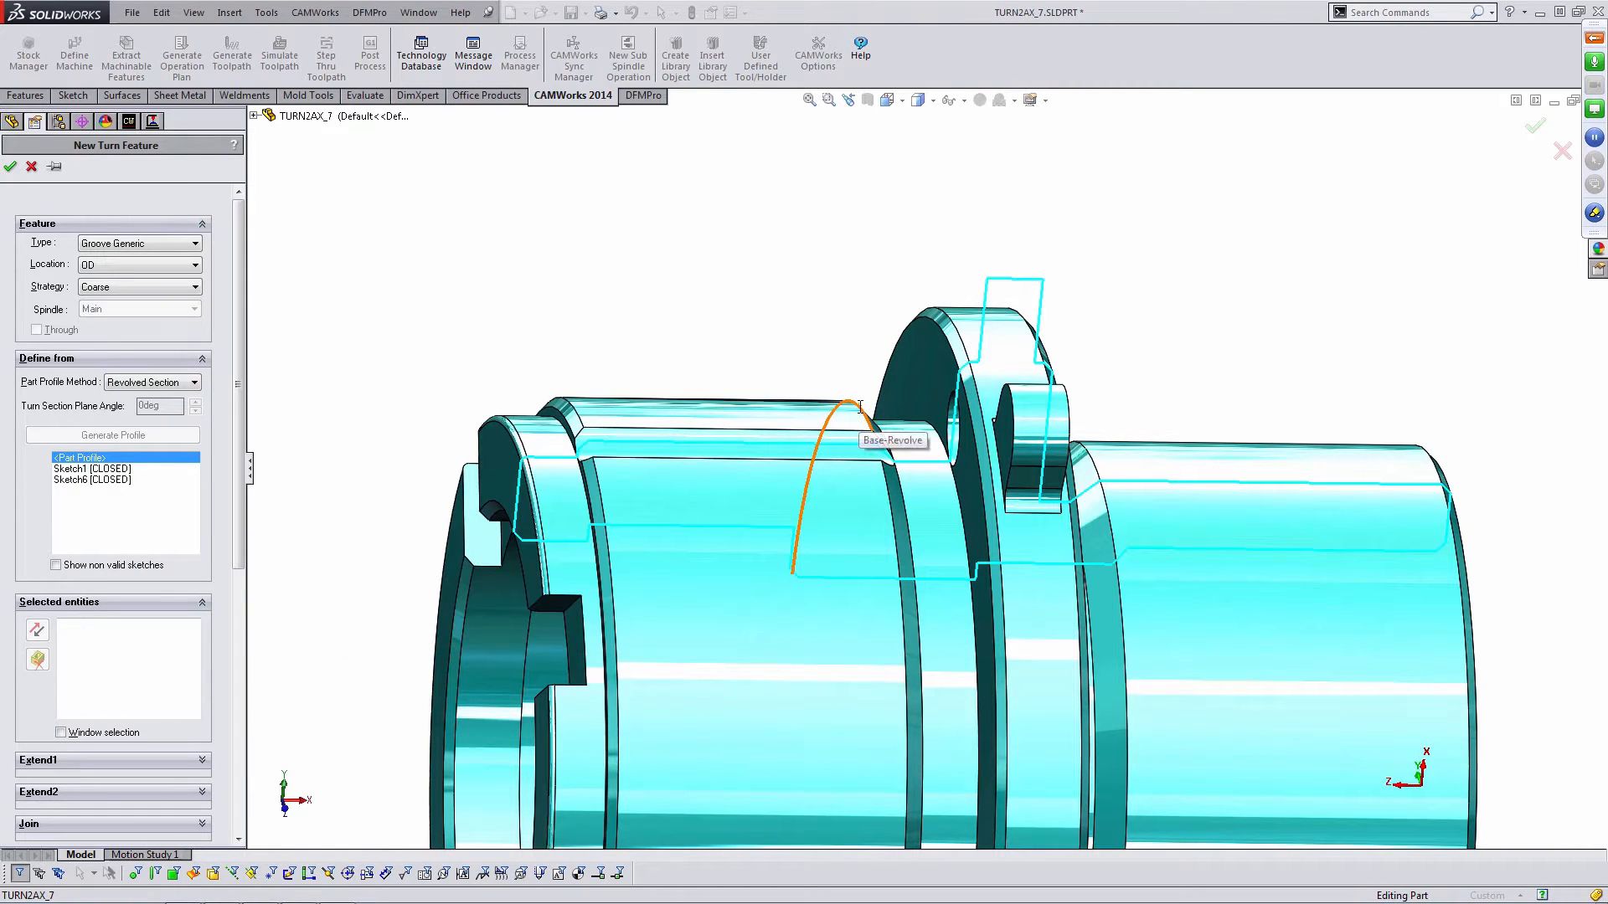
- Select the chamfer and groove faces left of the flange and accept the Groove Generic OD feature
scroll(908, 459, "down", 5)
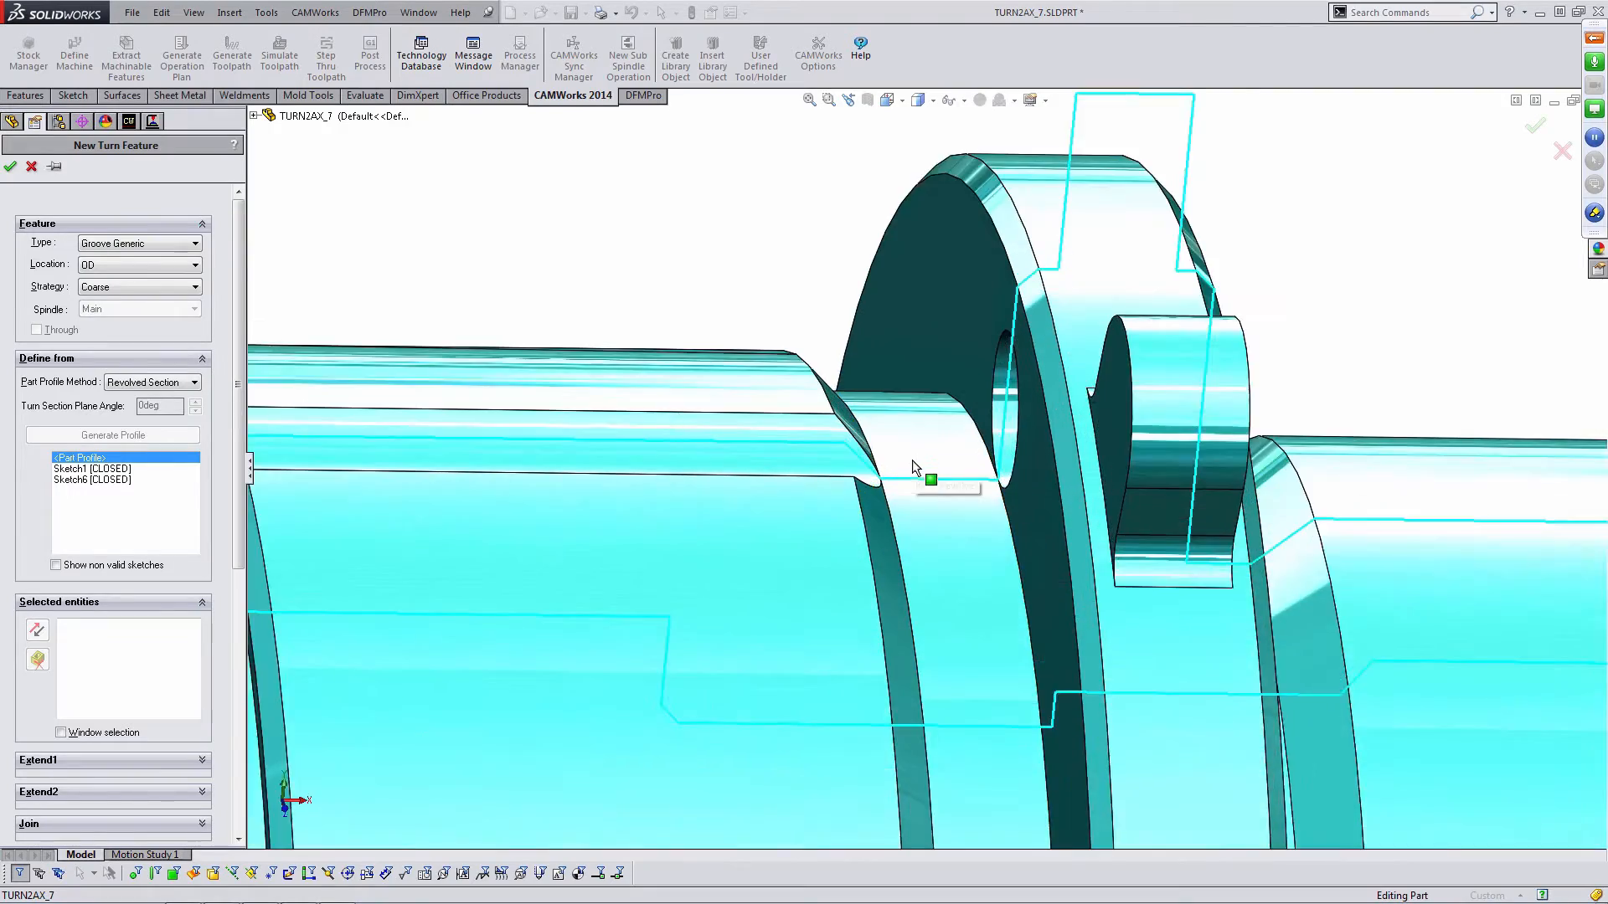
middle_click_drag(901, 458, 833, 459)
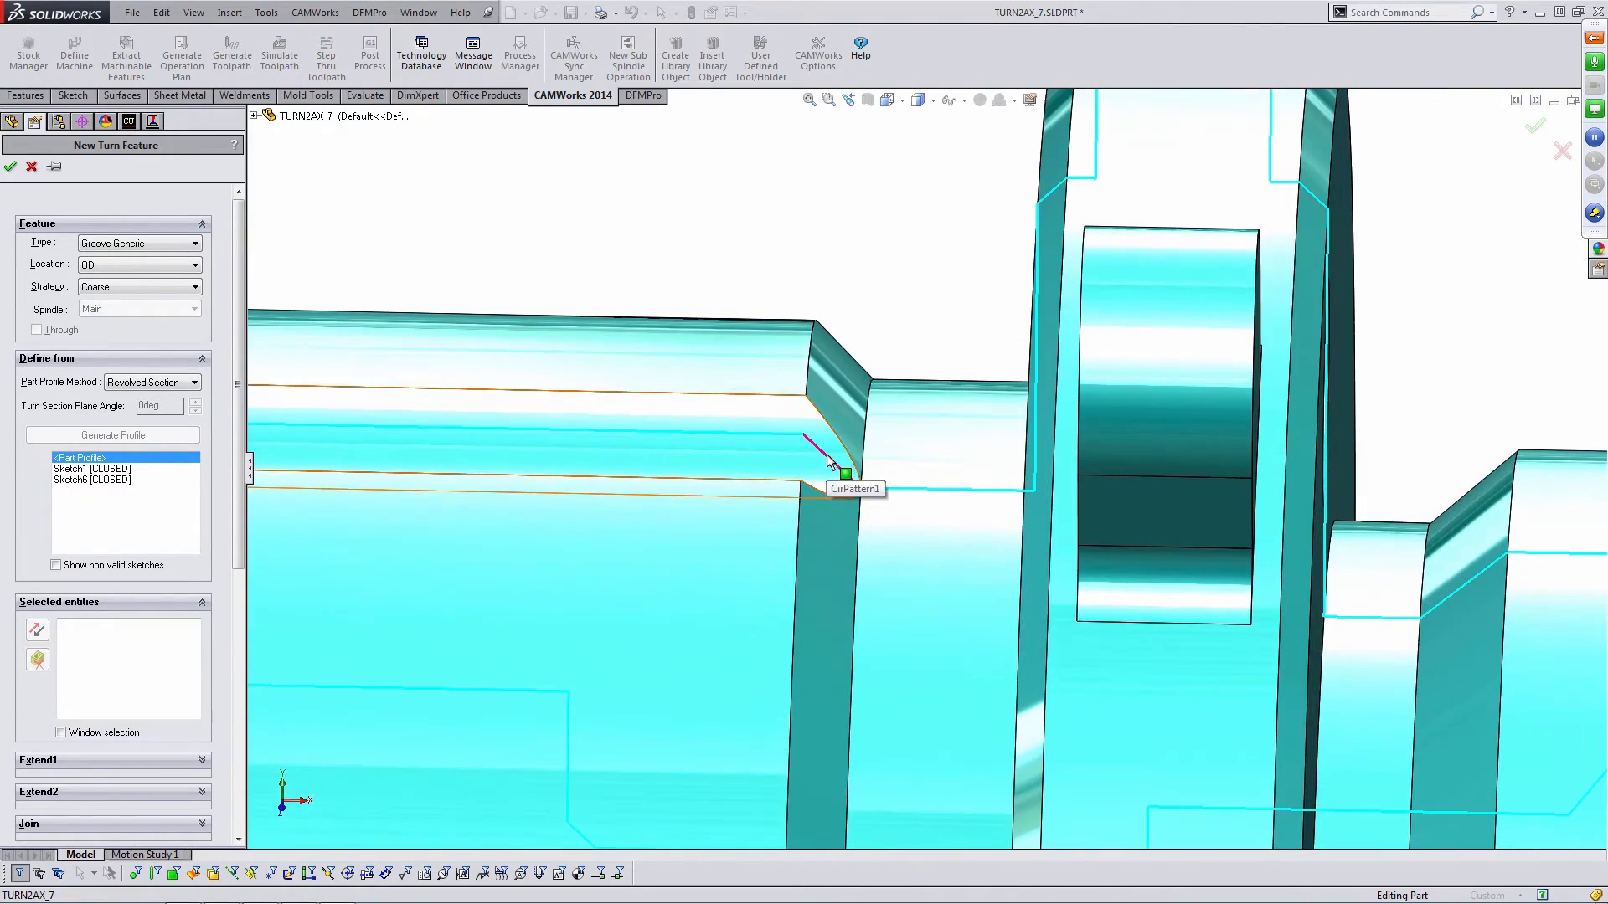
left_click(828, 455)
middle_click_drag(951, 511, 870, 499)
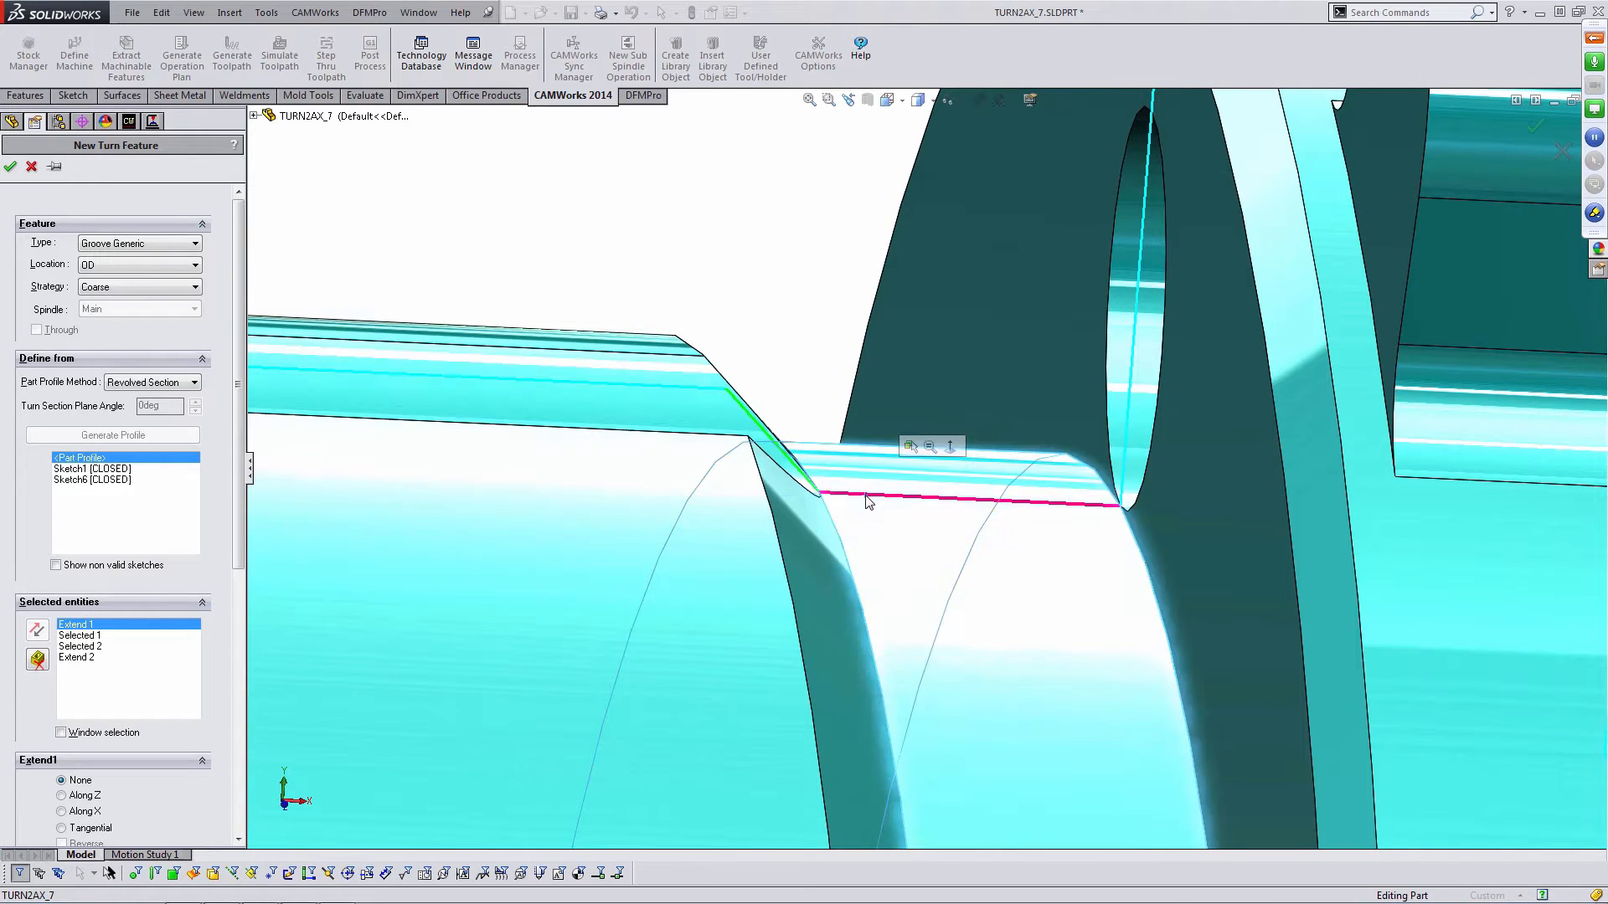
left_click(866, 498)
scroll(827, 413, "up", 5)
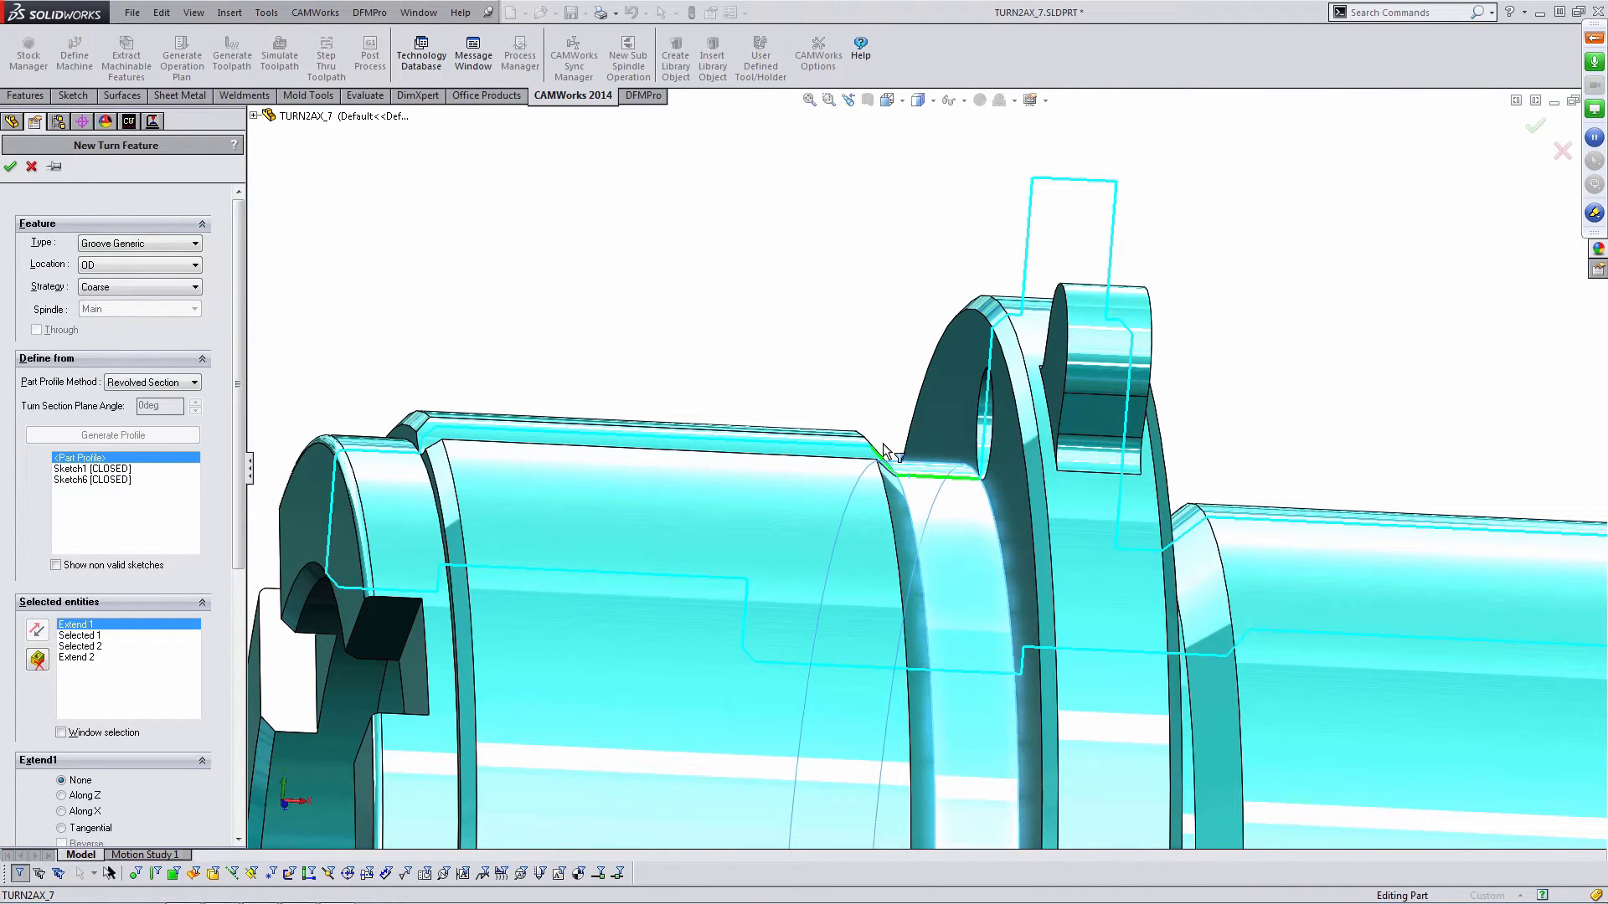
left_click(10, 166)
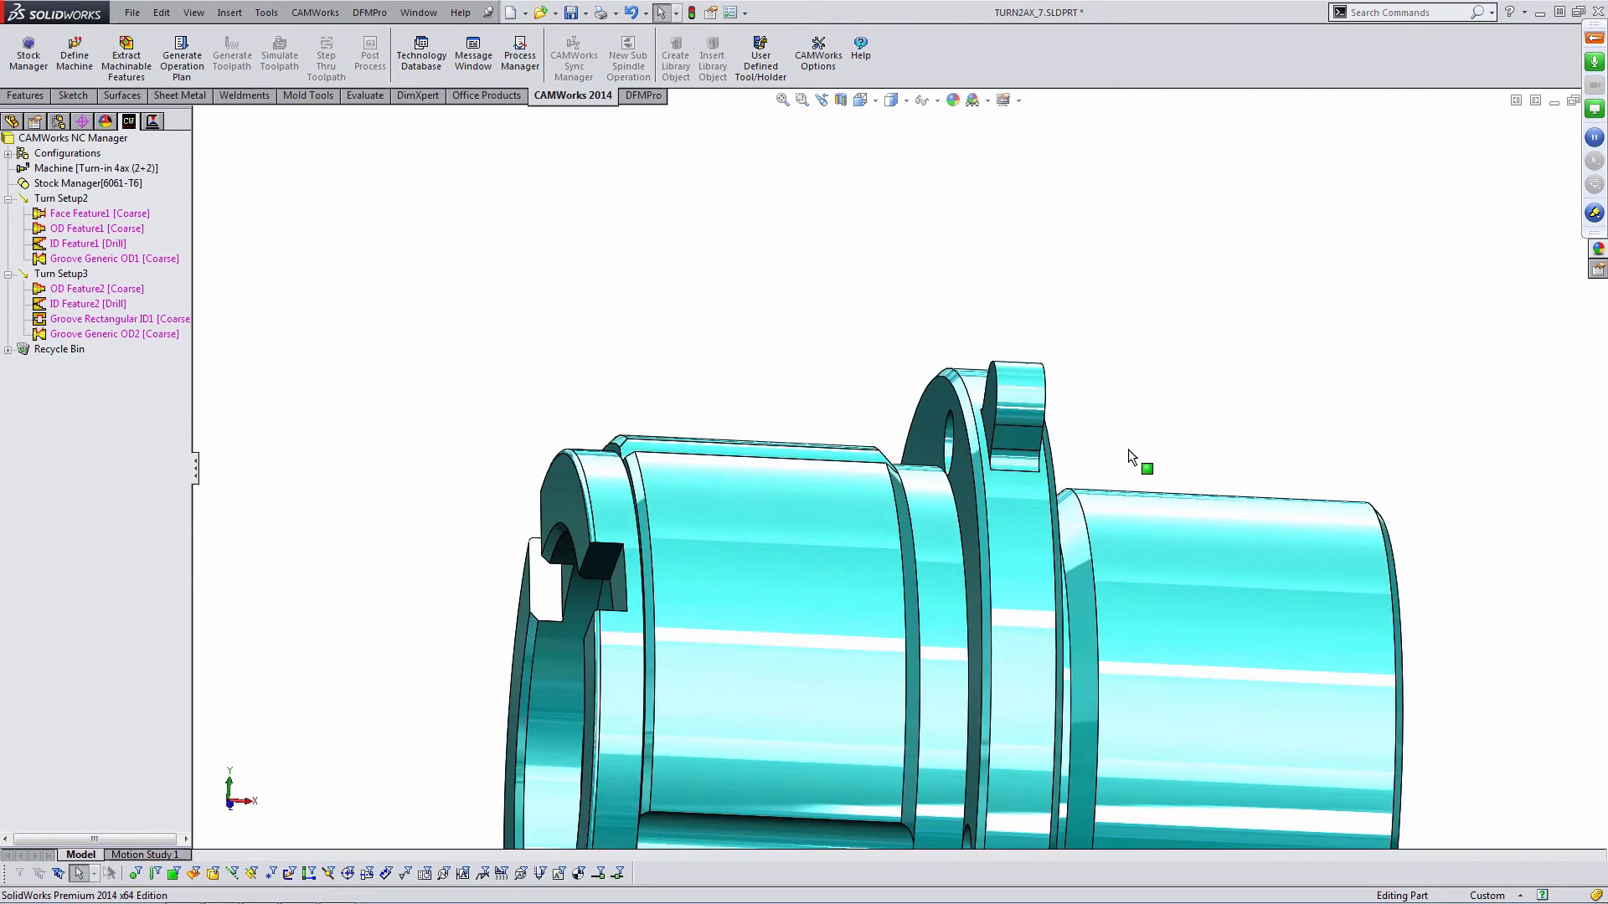
- Start a new turn feature in Turn Setup3 and set its type to Face Feature
middle_click_drag(1109, 467, 1084, 476)
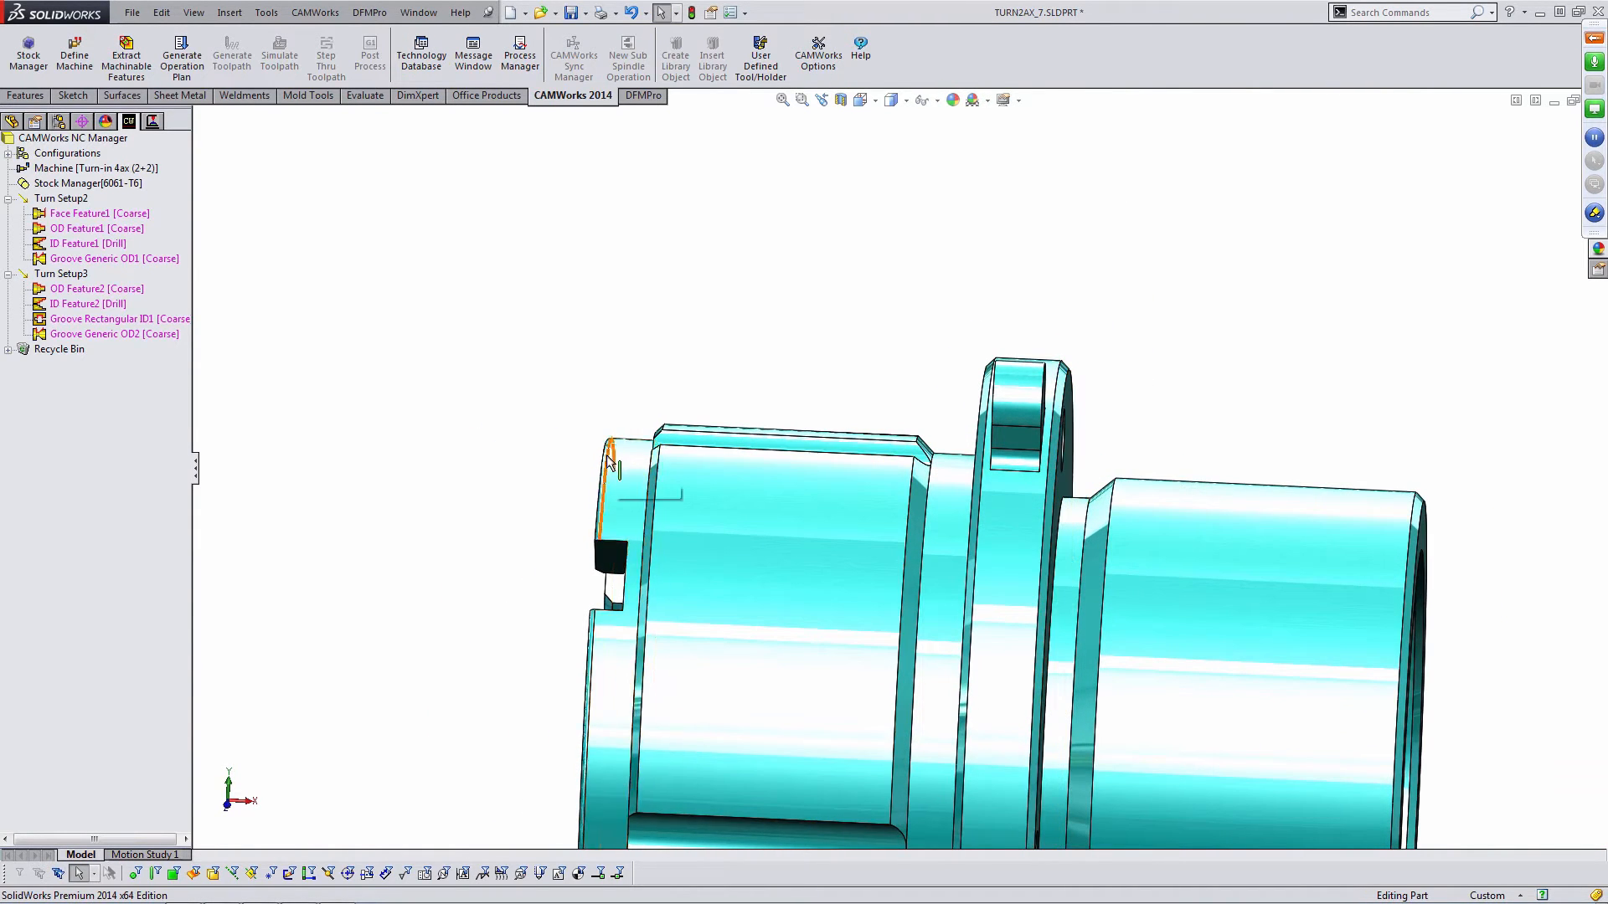
middle_click_drag(606, 454, 641, 480)
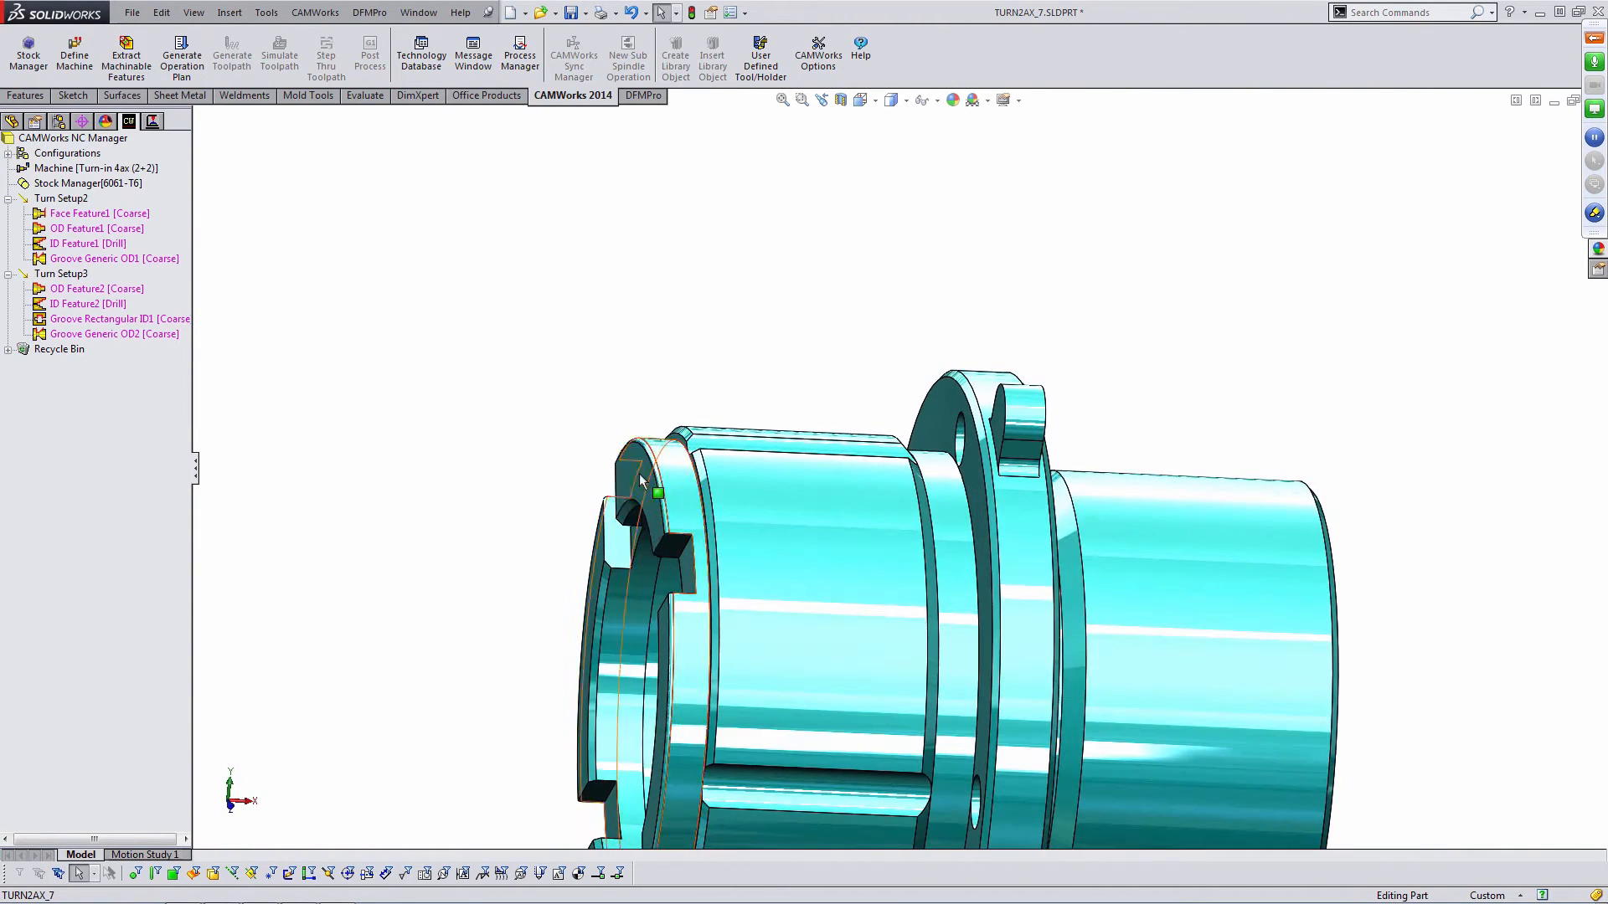
right_click(76, 277)
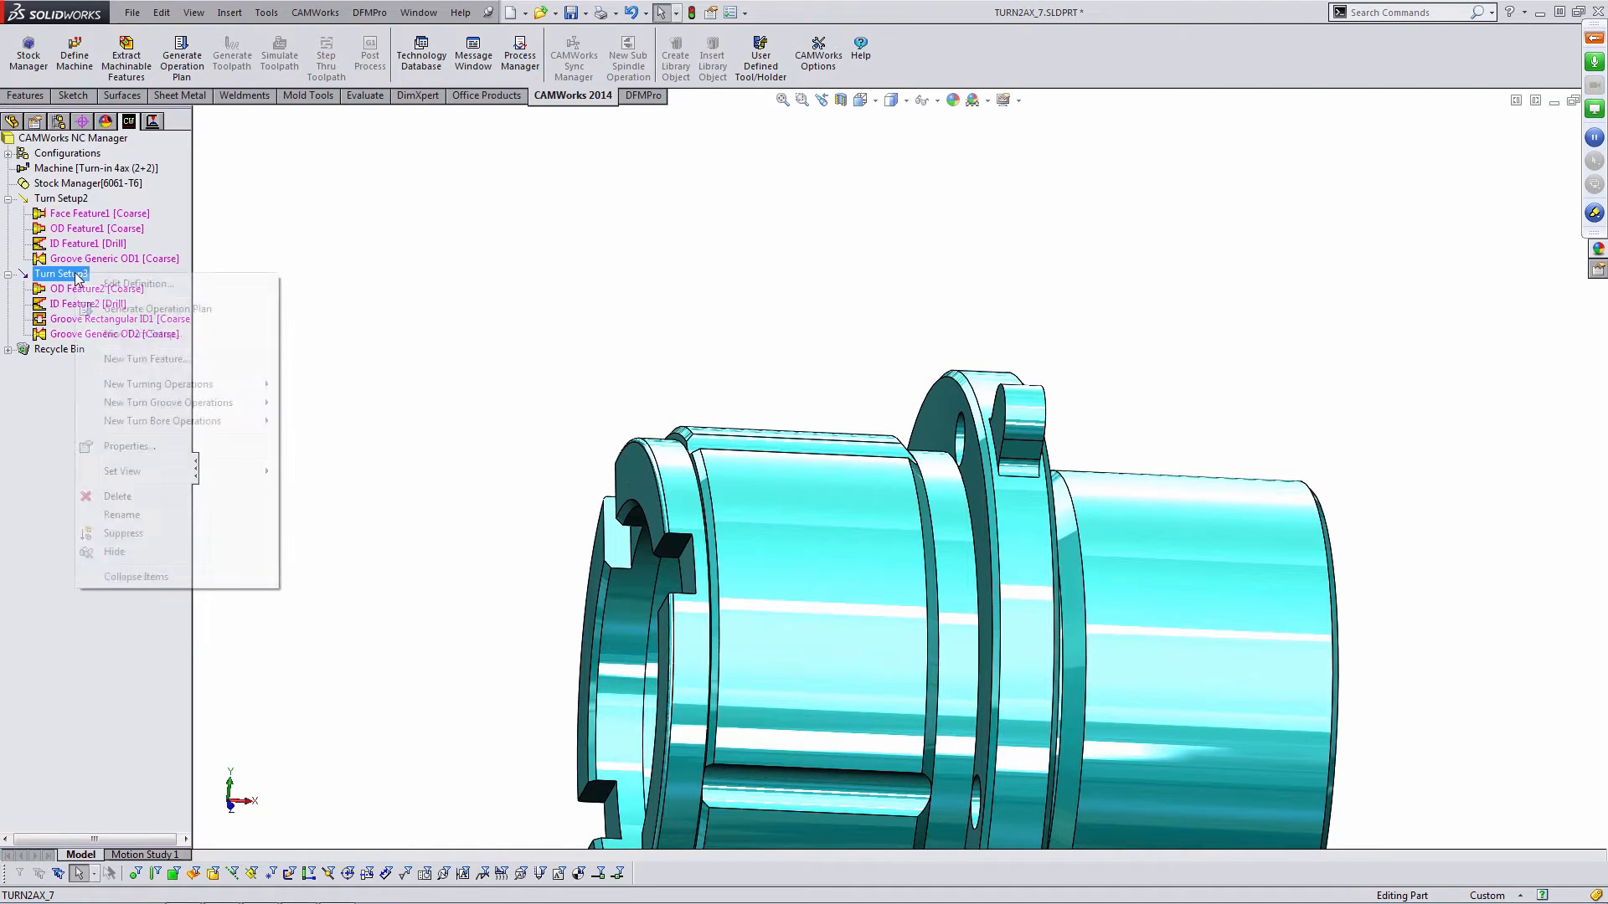
left_click(159, 360)
left_click(172, 244)
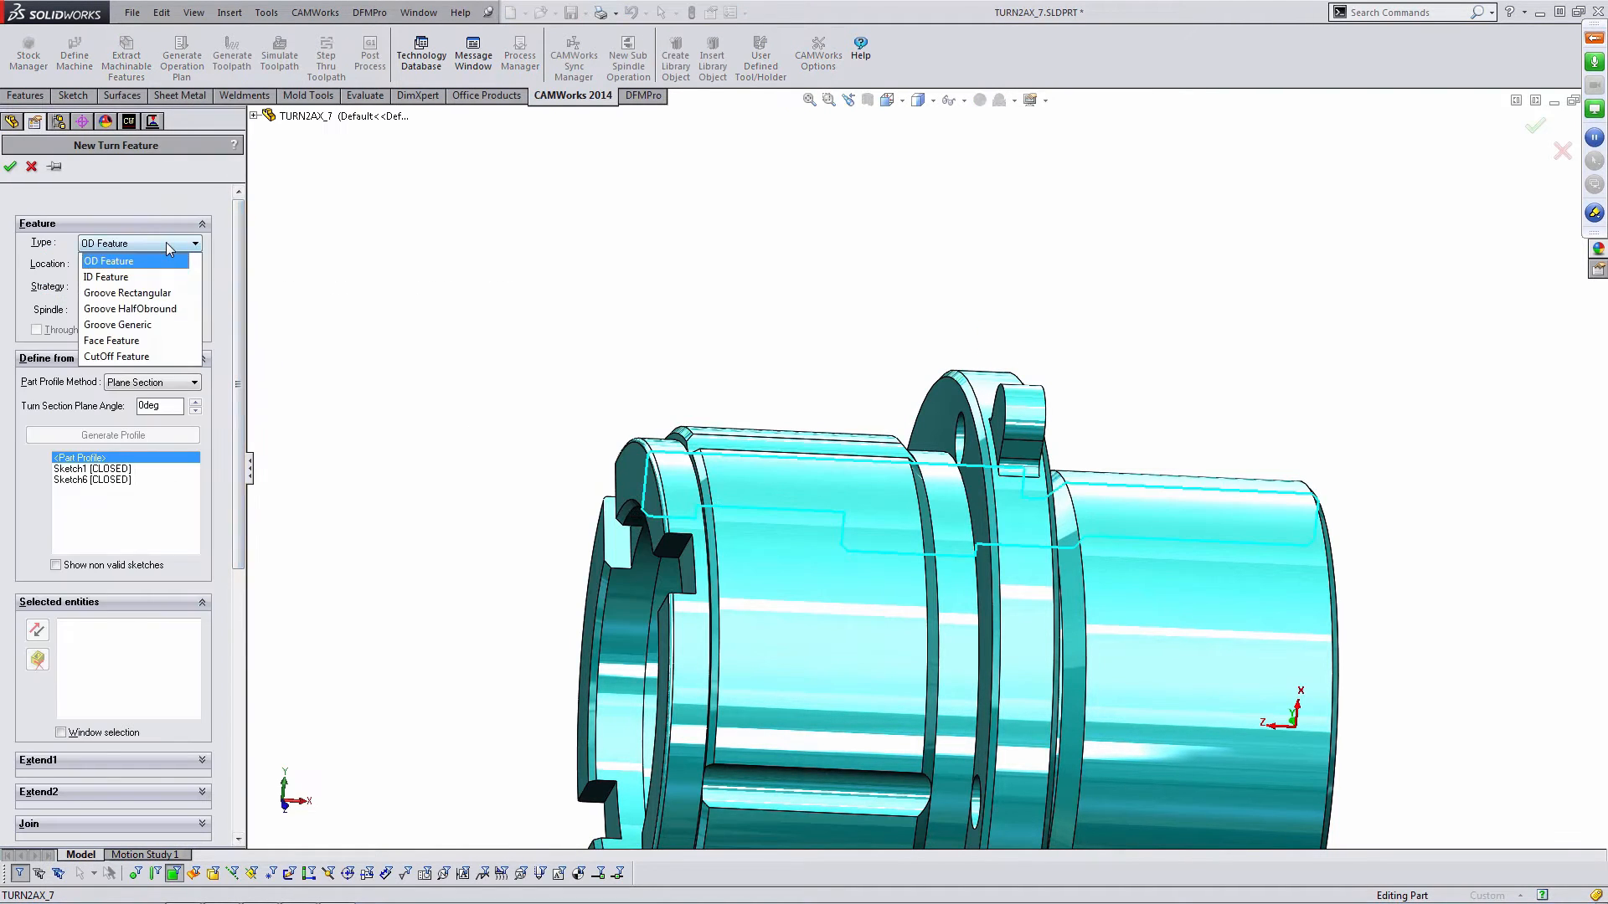
left_click(144, 340)
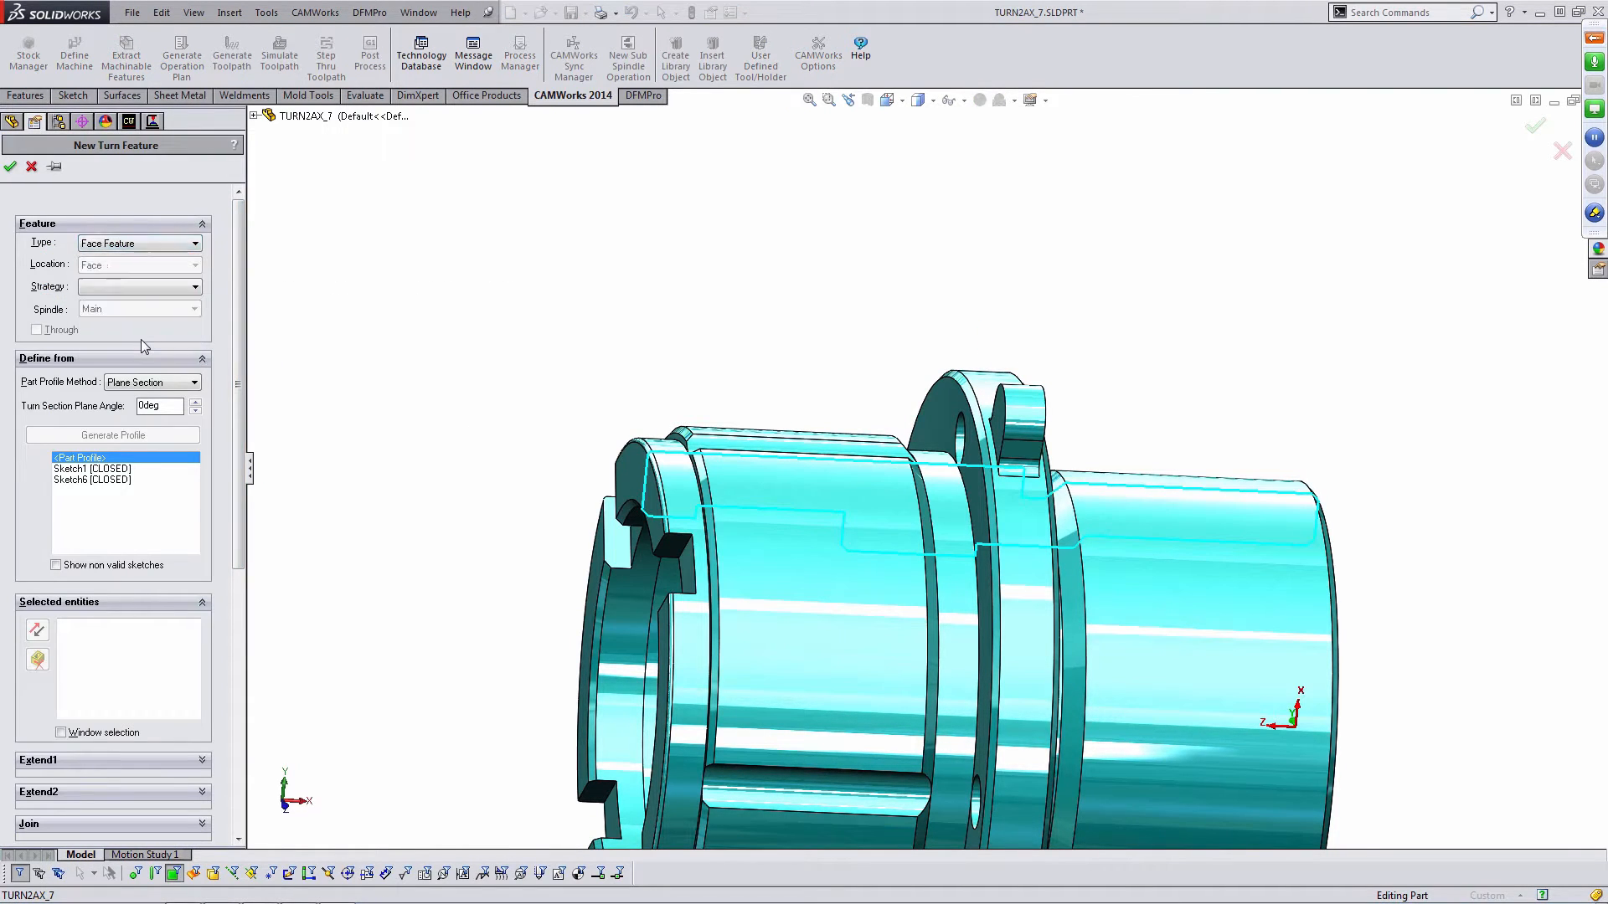
- Select the face at the part's left end as the face feature's geometry
left_click(647, 490)
left_click(644, 484)
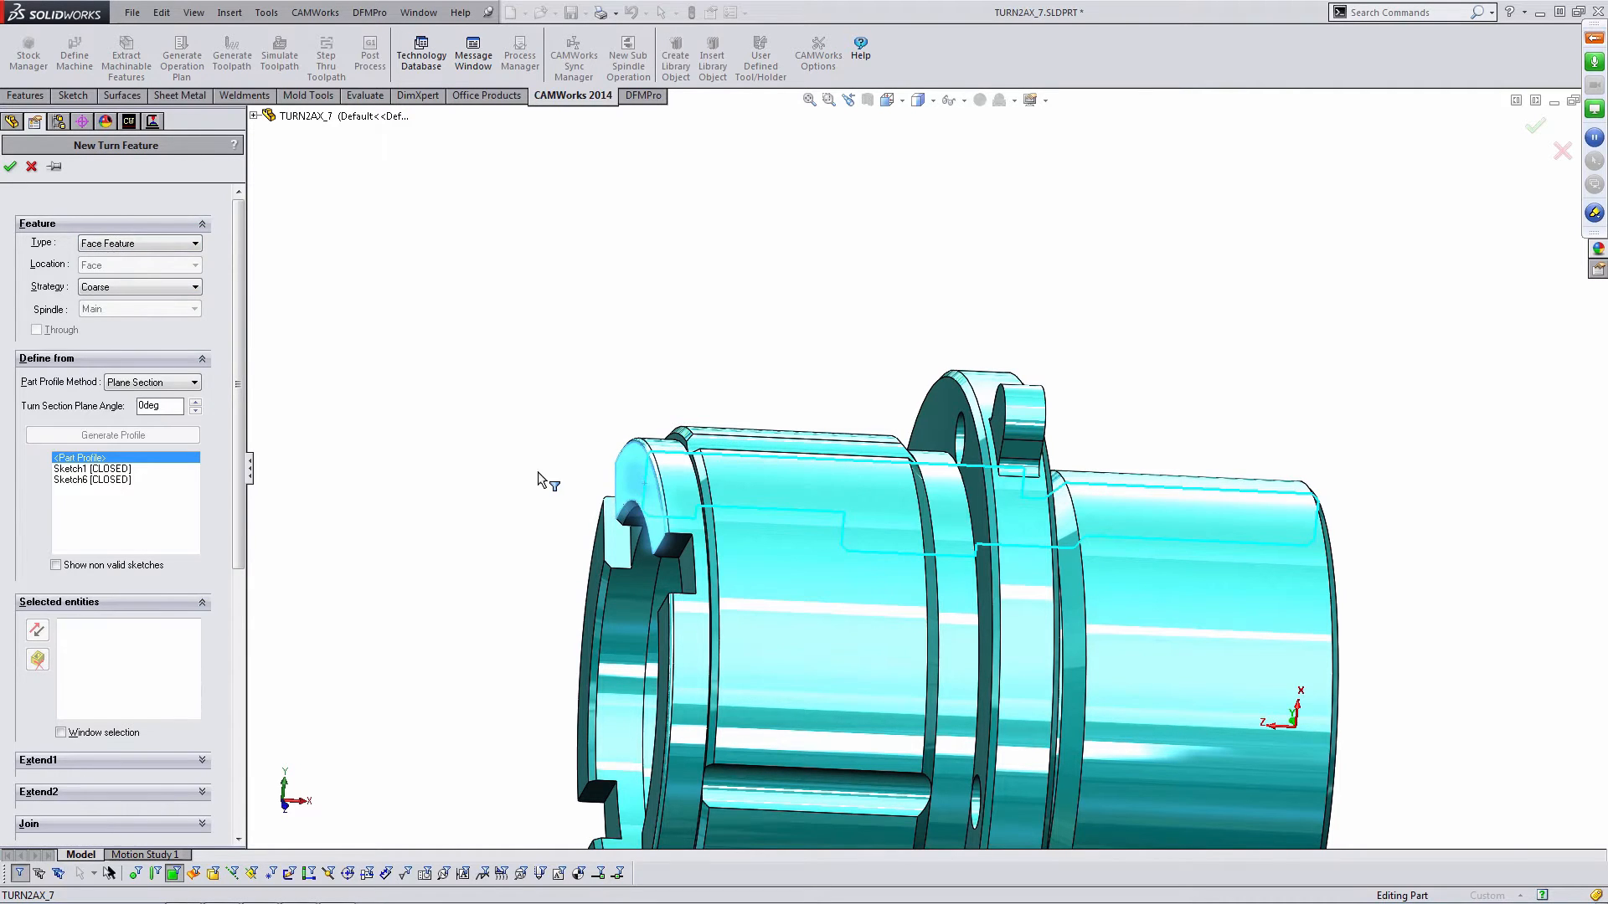
left_click(645, 476)
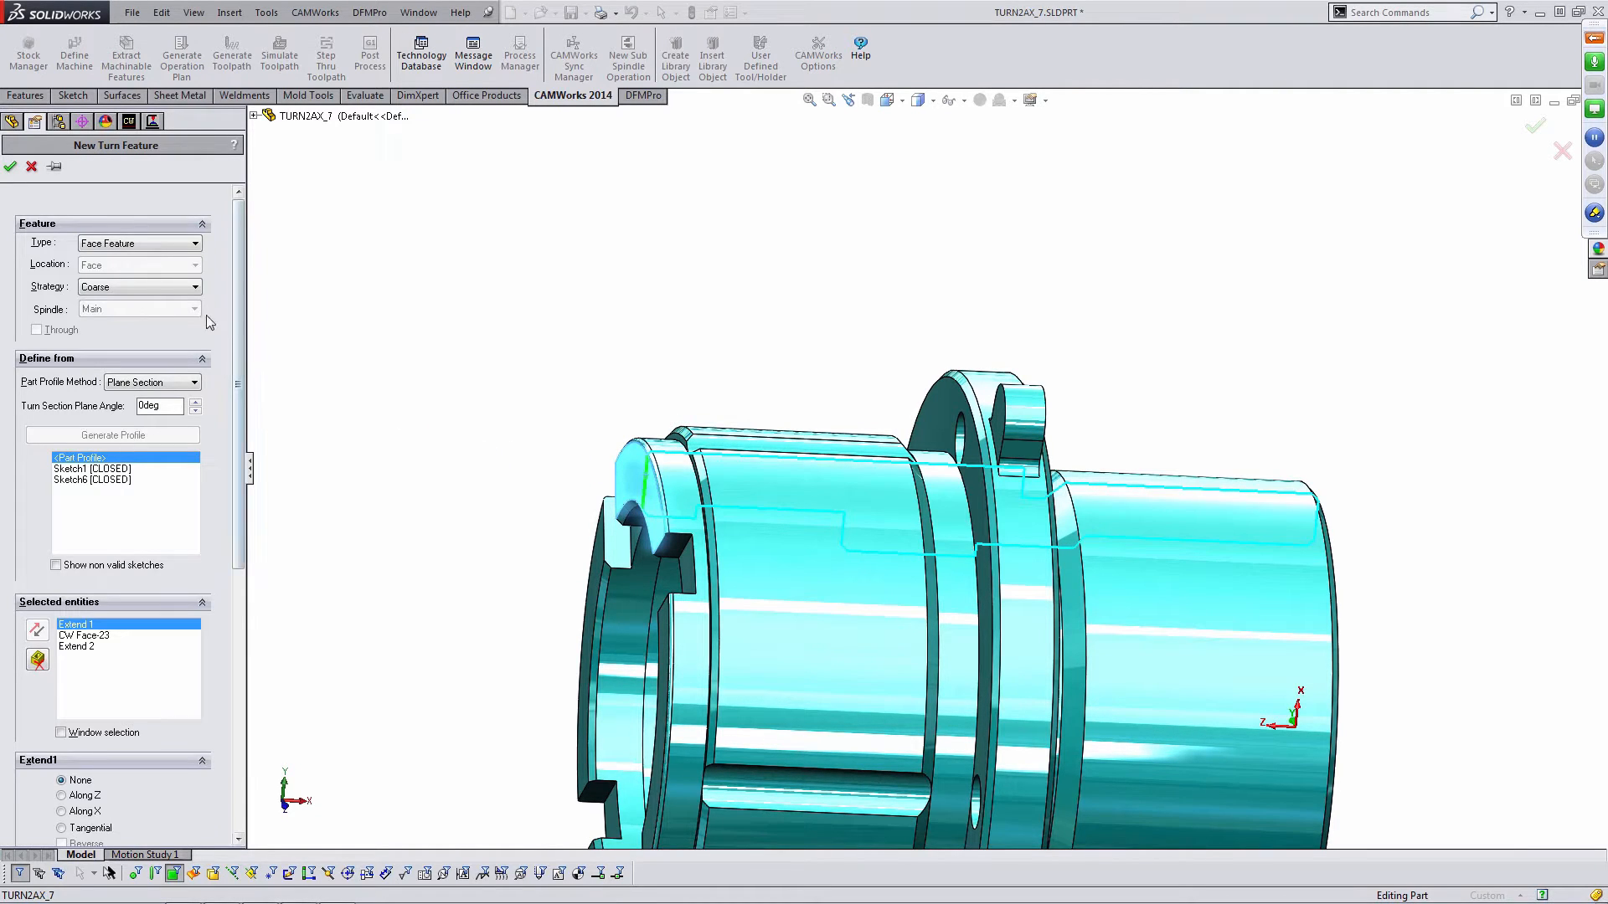
scroll(675, 491, "down", 3)
middle_click_drag(675, 491, 664, 402)
scroll(802, 495, "up", 3)
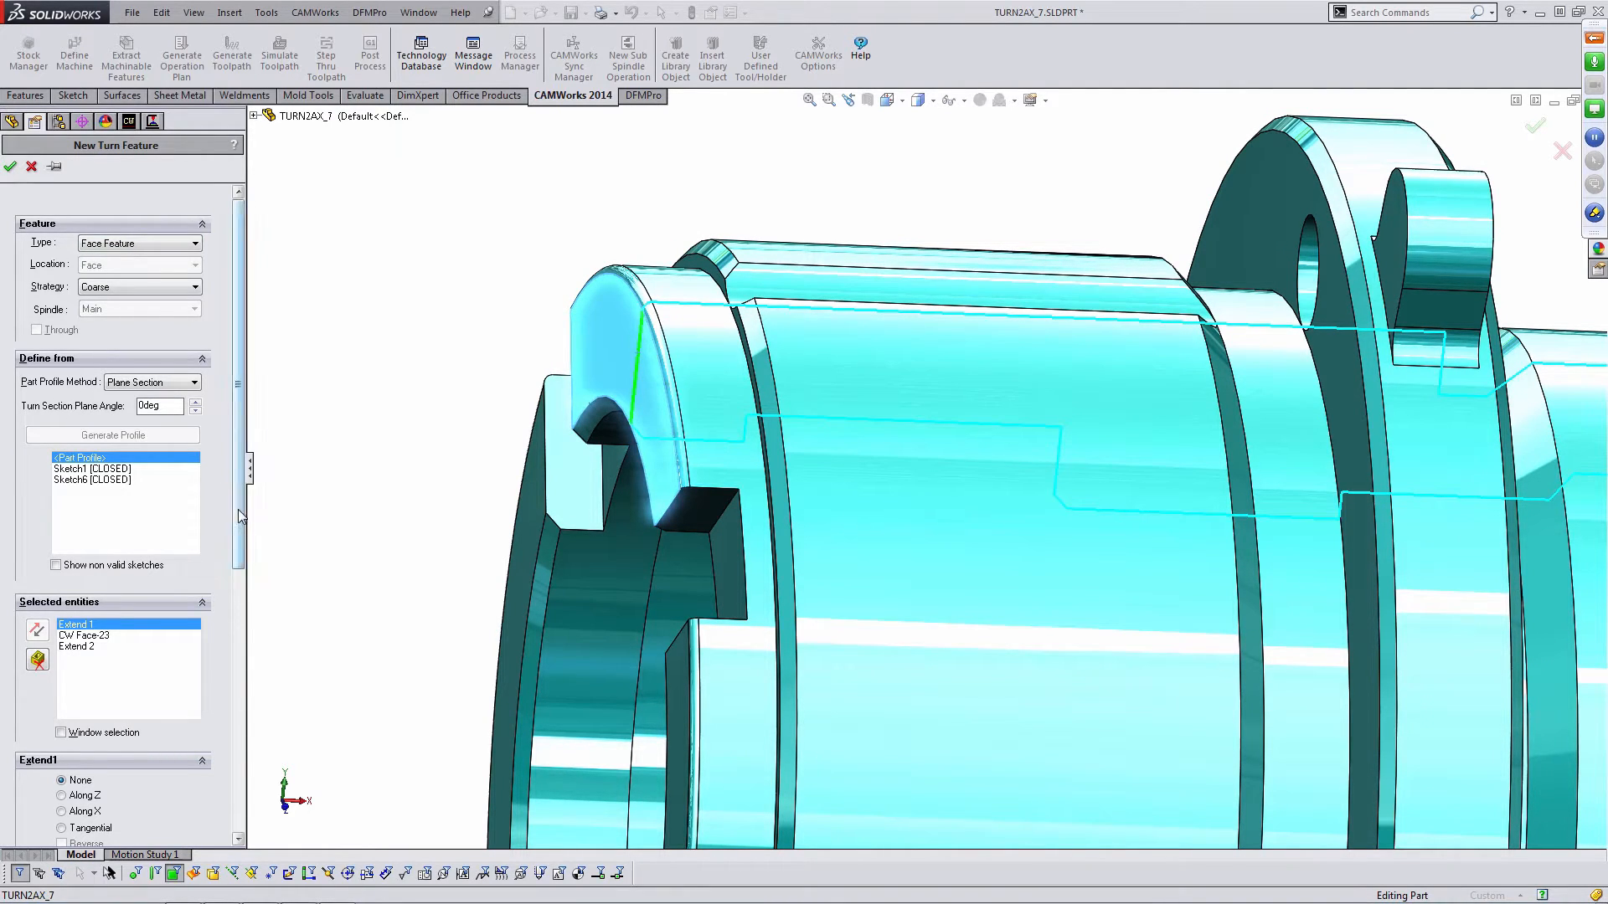
left_click_drag(238, 509, 263, 656)
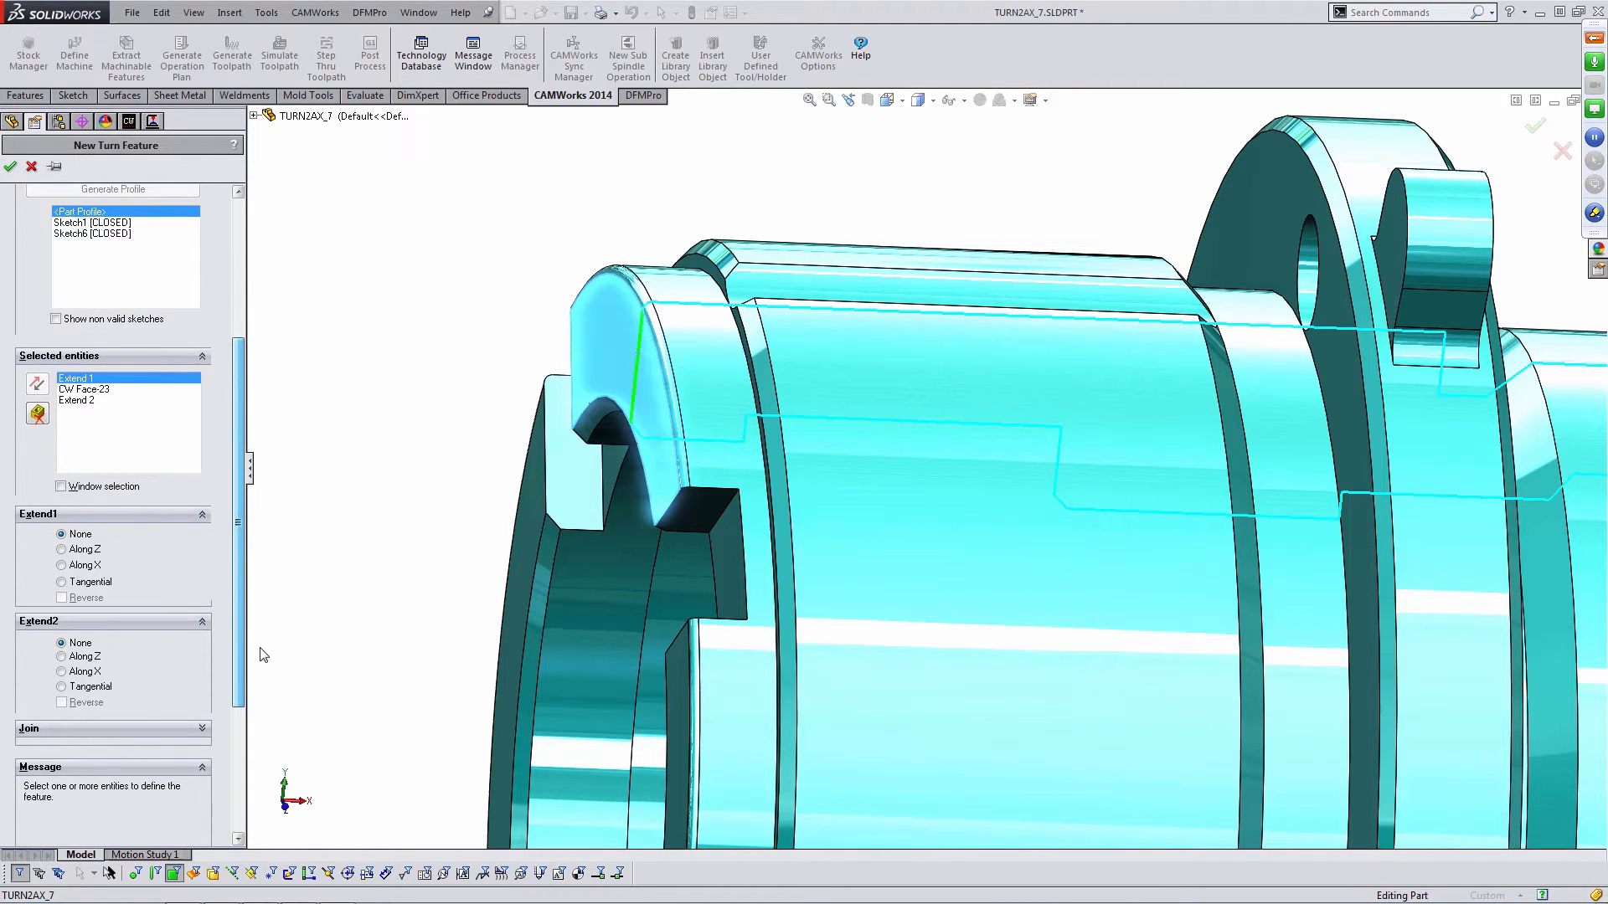
left_click_drag(263, 656, 251, 661)
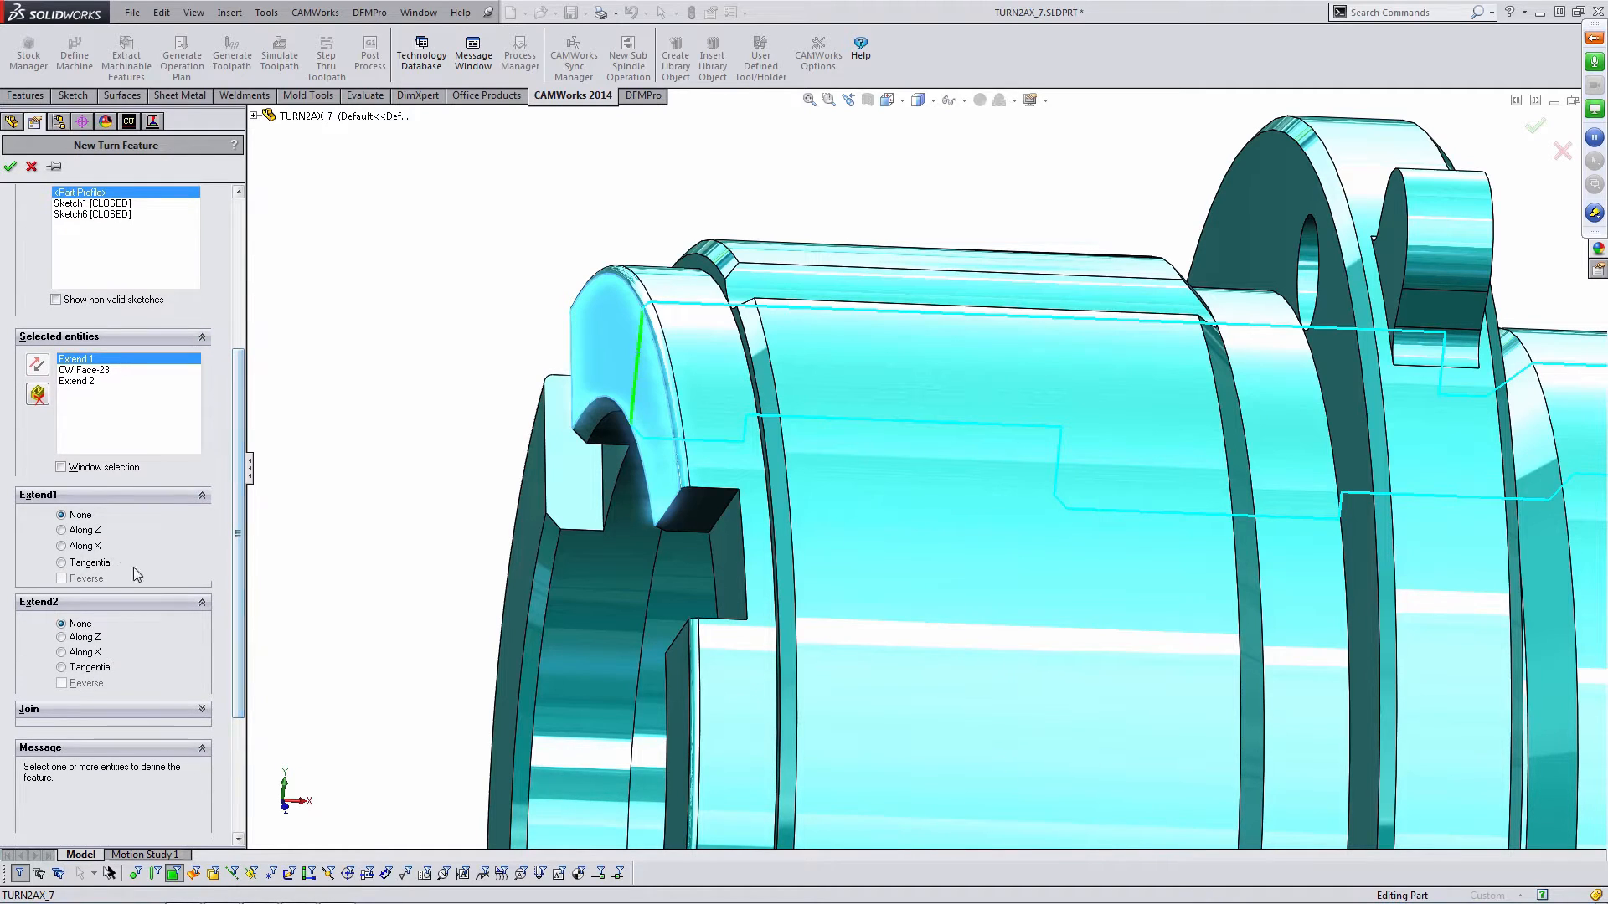
- Set both extents to Along X with Extend1 reversed, and accept the Face Feature
left_click(61, 546)
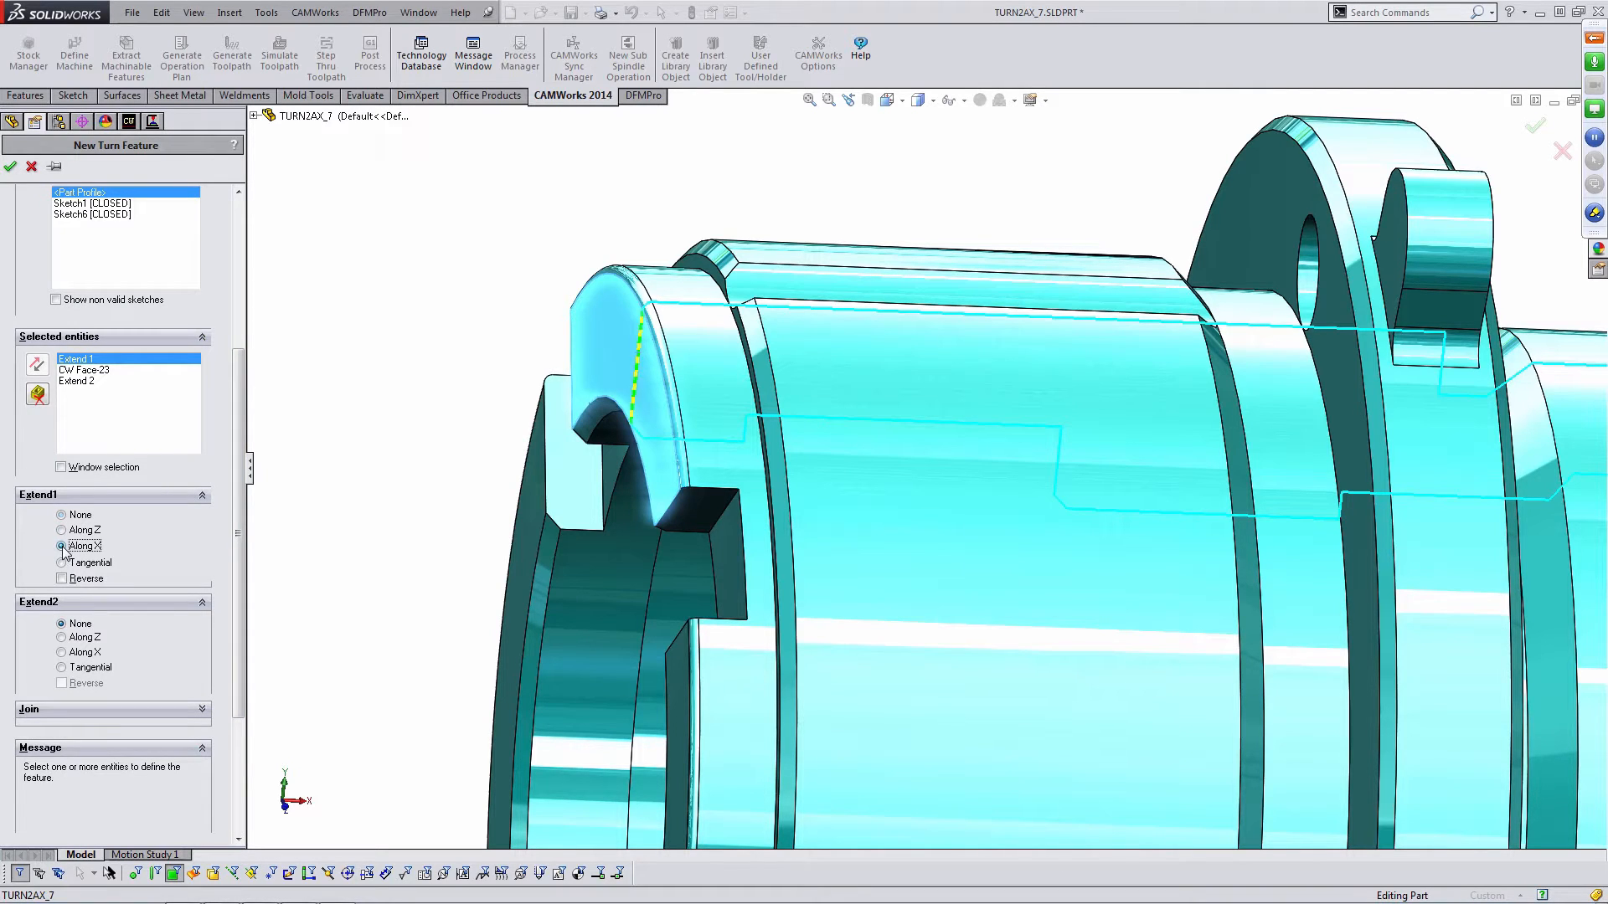
left_click(61, 579)
left_click(61, 653)
mouse_move(783, 460)
middle_mouse_down()
mouse_move(744, 427)
mouse_move(779, 454)
middle_mouse_up()
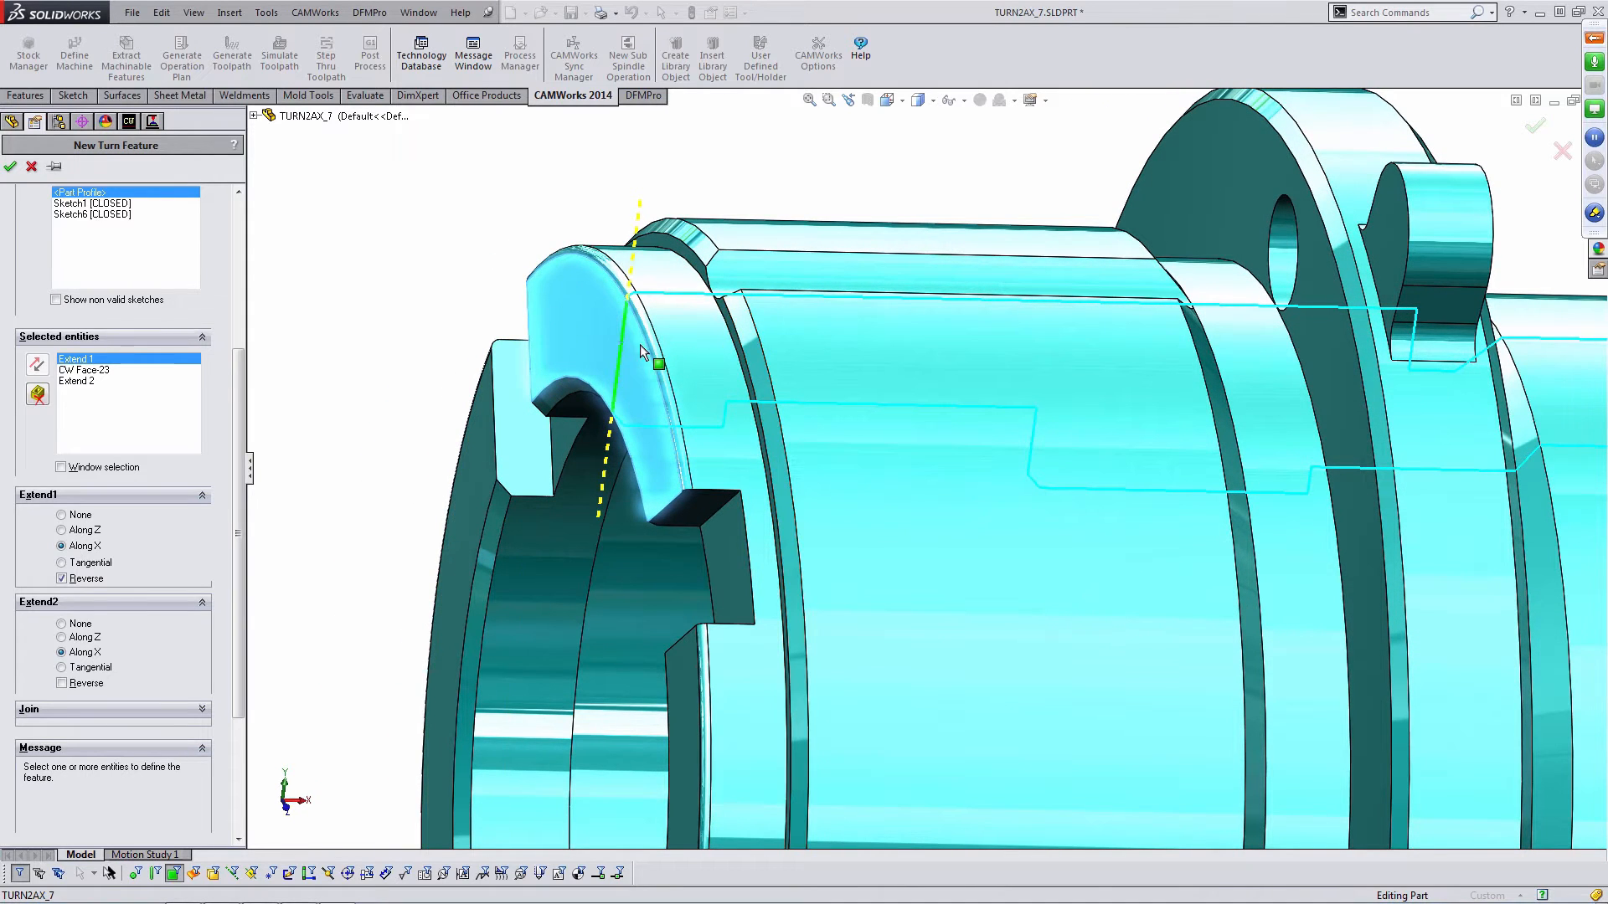
left_click(10, 166)
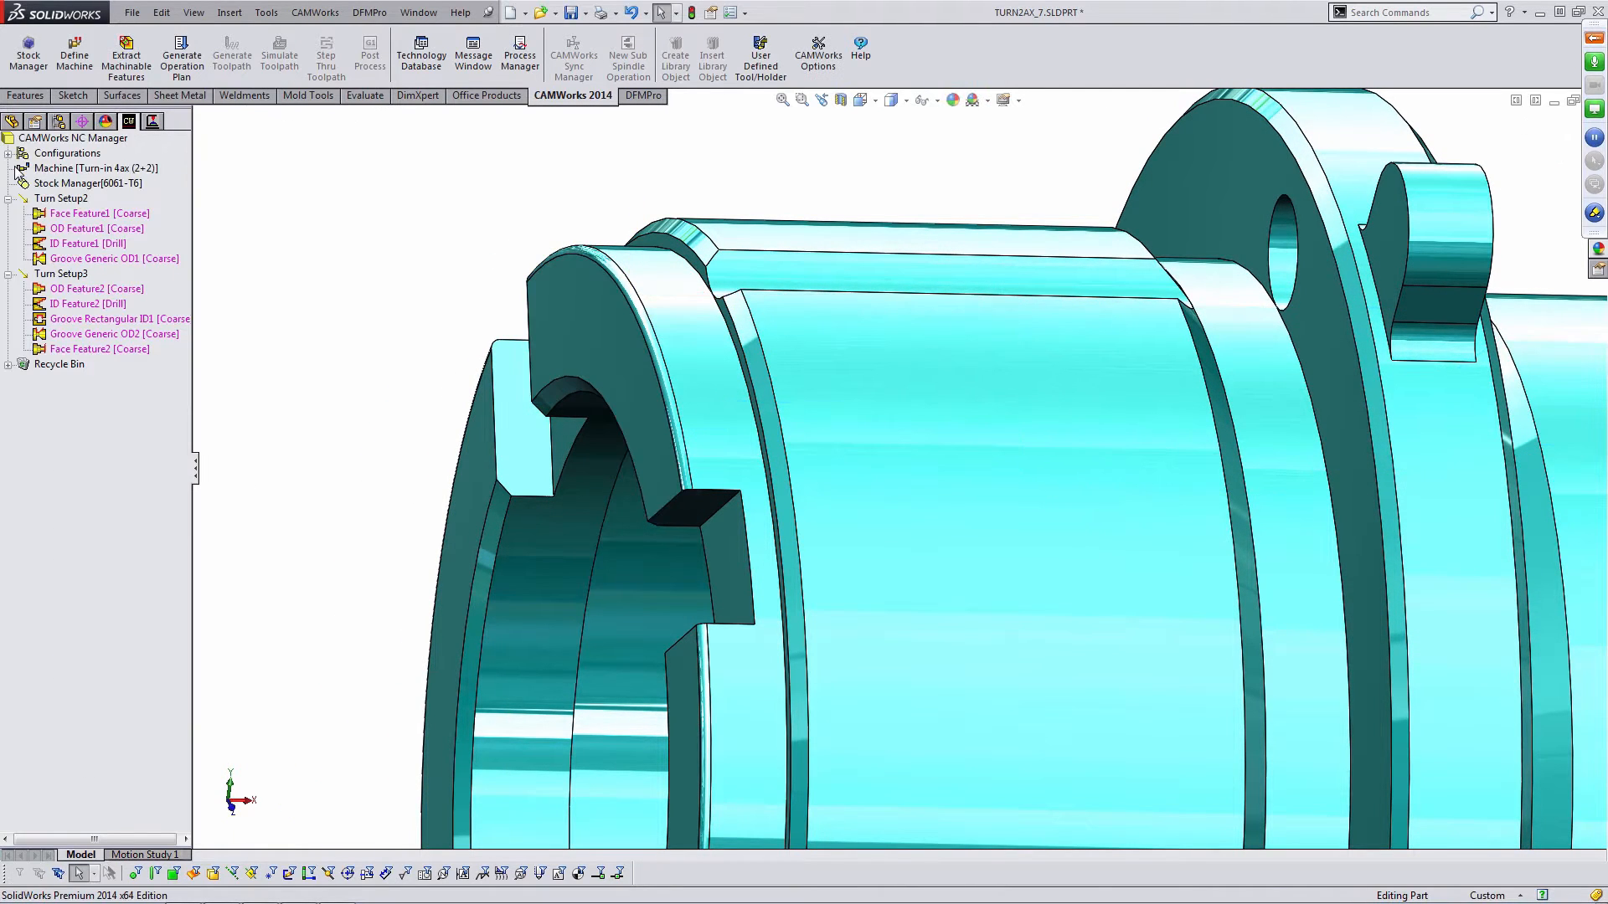
- Edit ID Feature1 in Turn Setup2 and set its strategy to Coarse
scroll(916, 442, "up", 4)
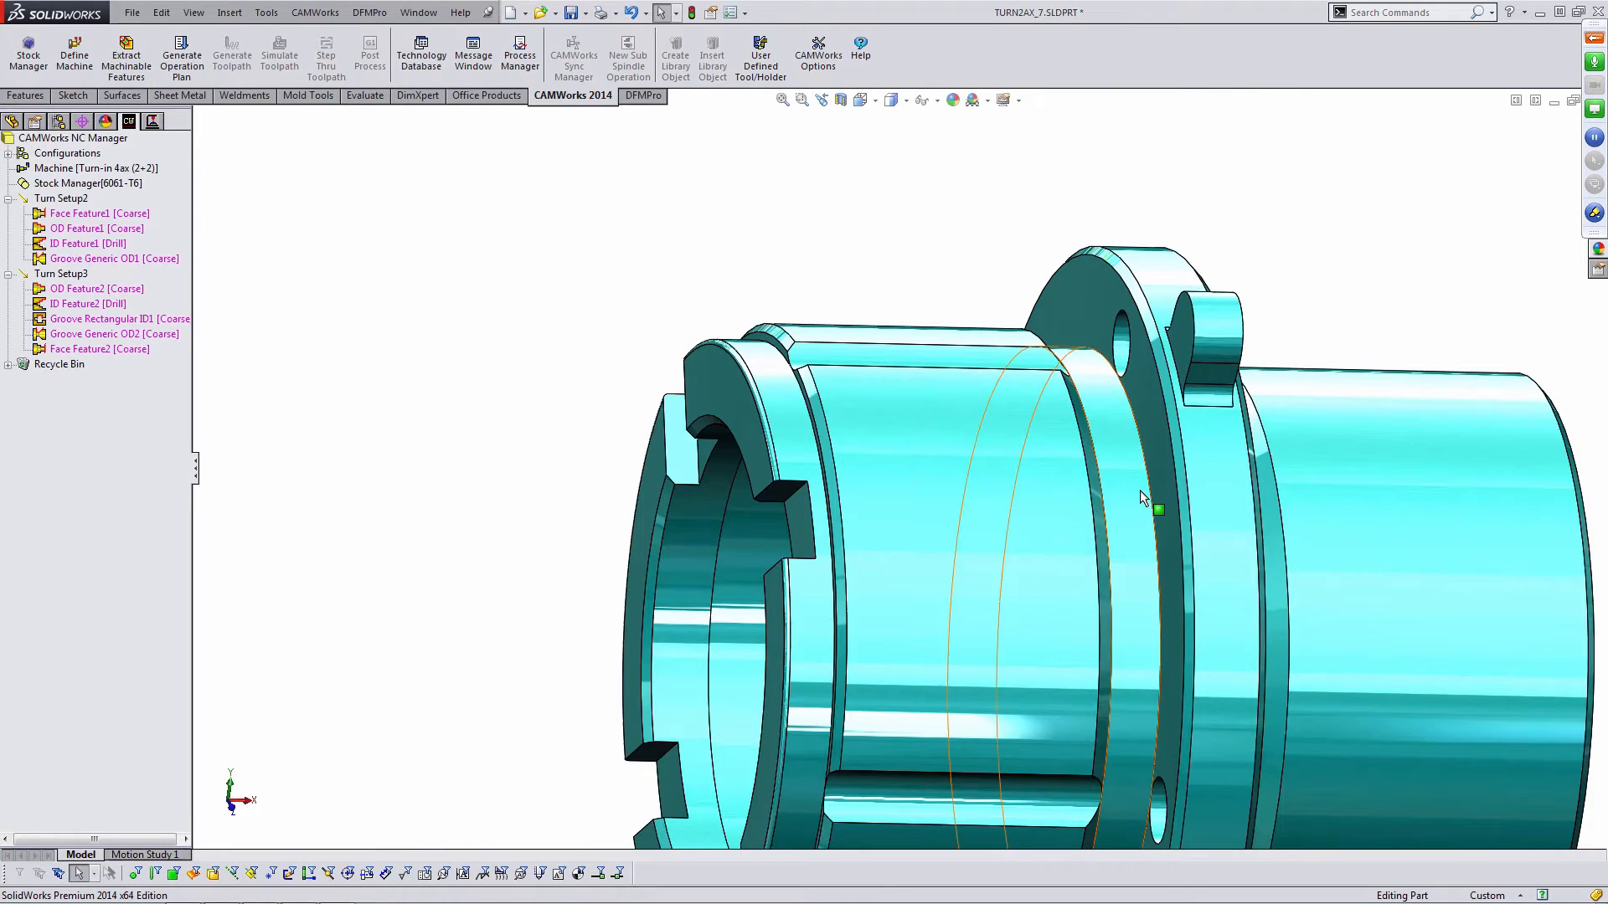
middle_click_drag(1142, 496, 918, 370, "ctrl")
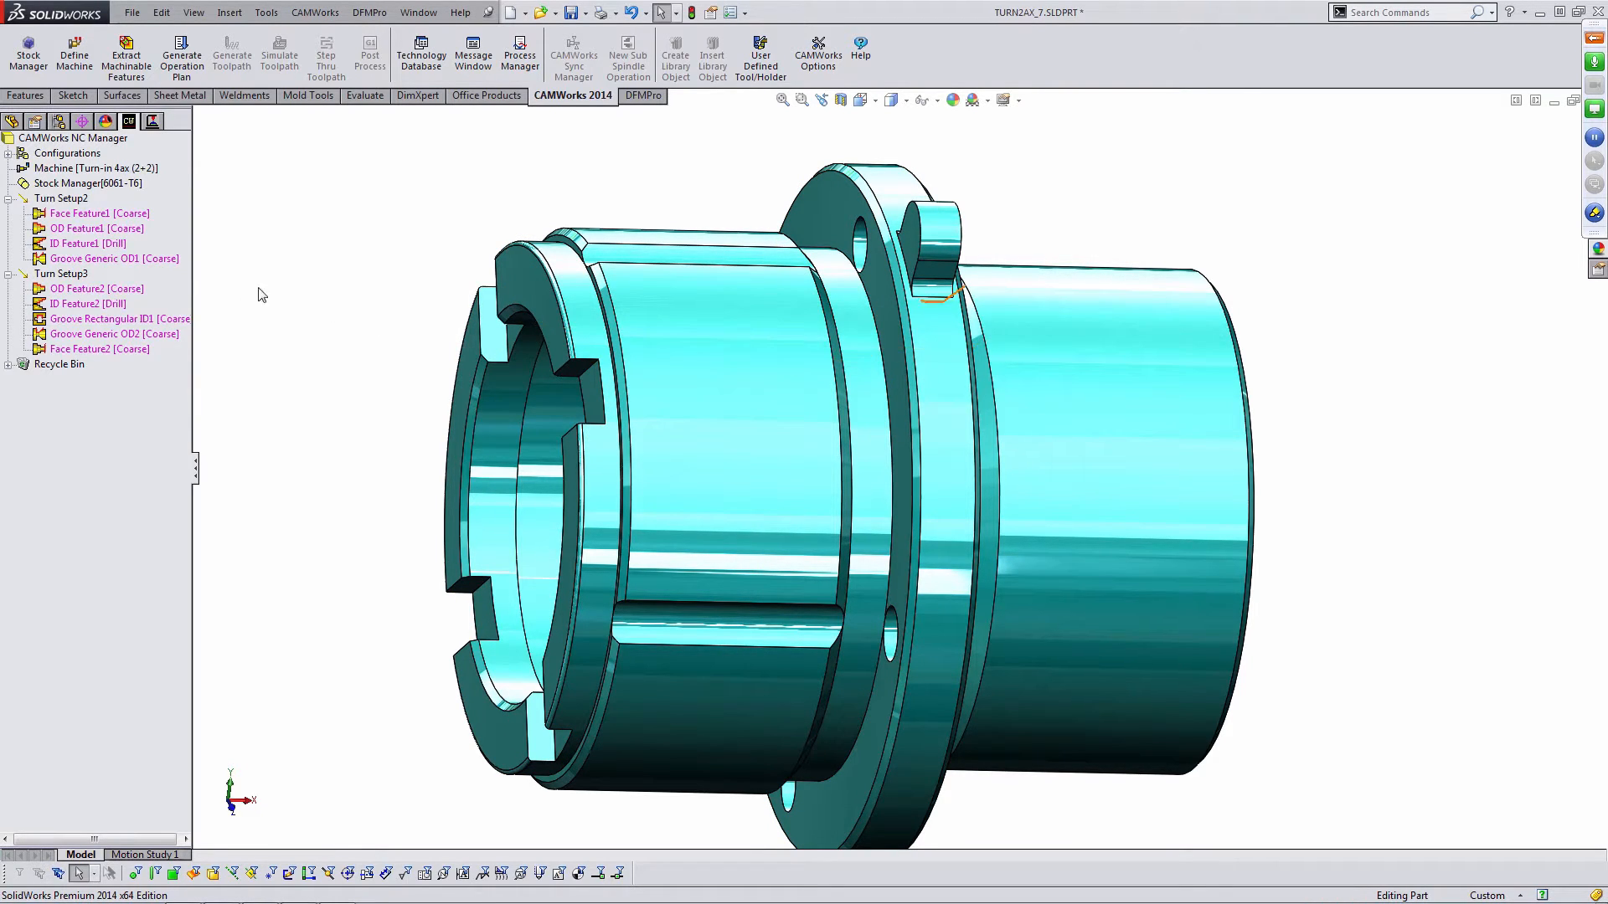
left_click(113, 244)
middle_click_drag(597, 402, 565, 387)
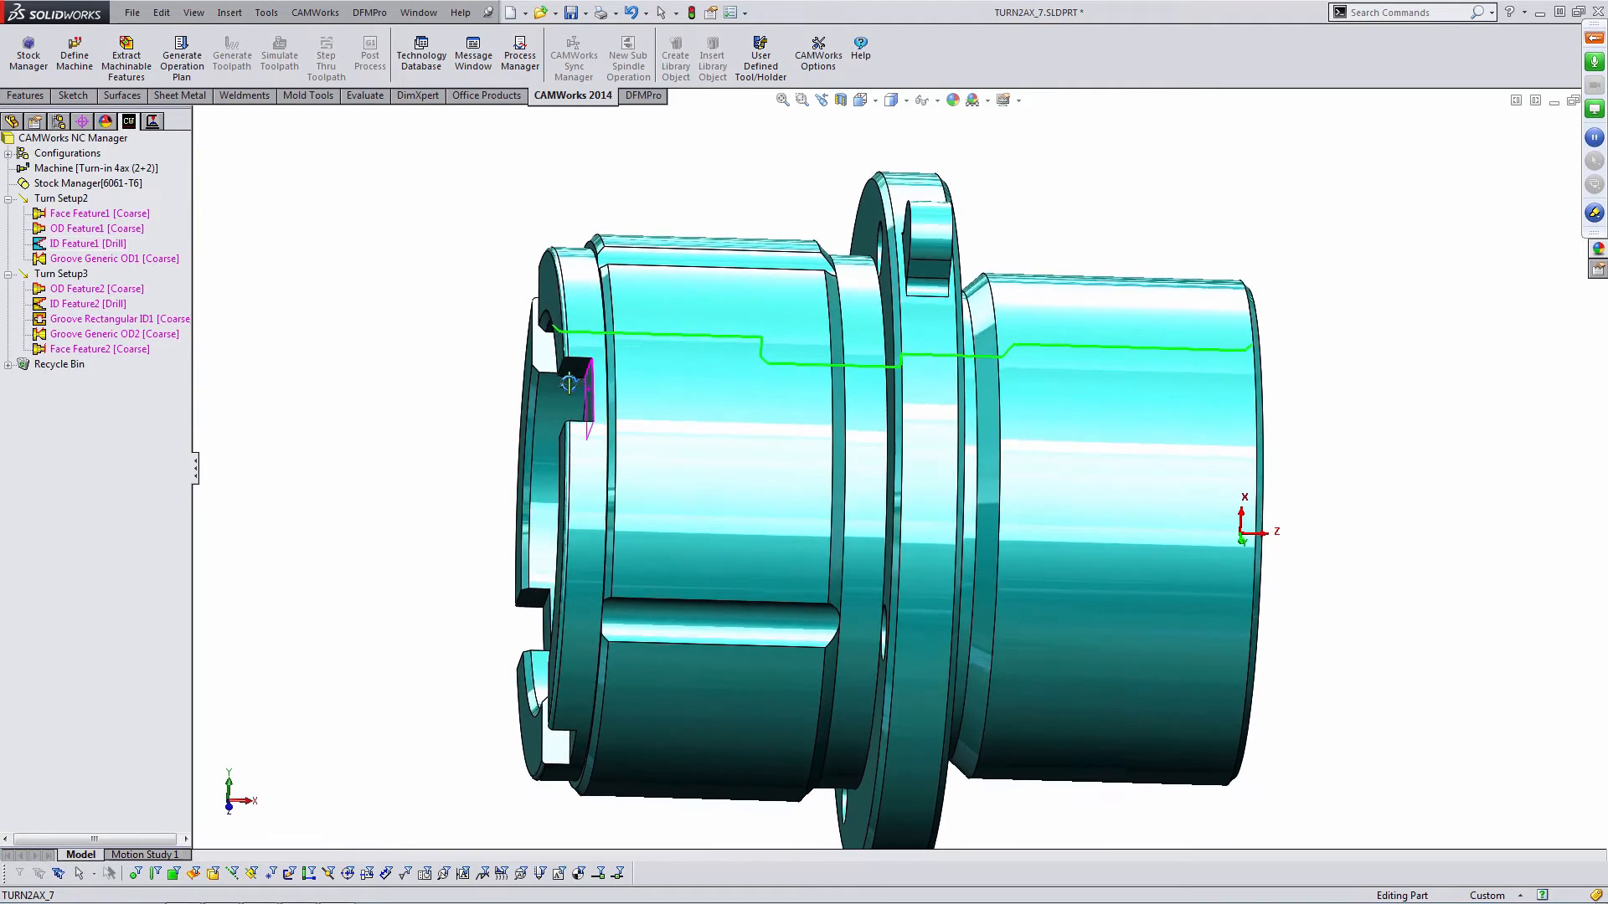
double_click(94, 244)
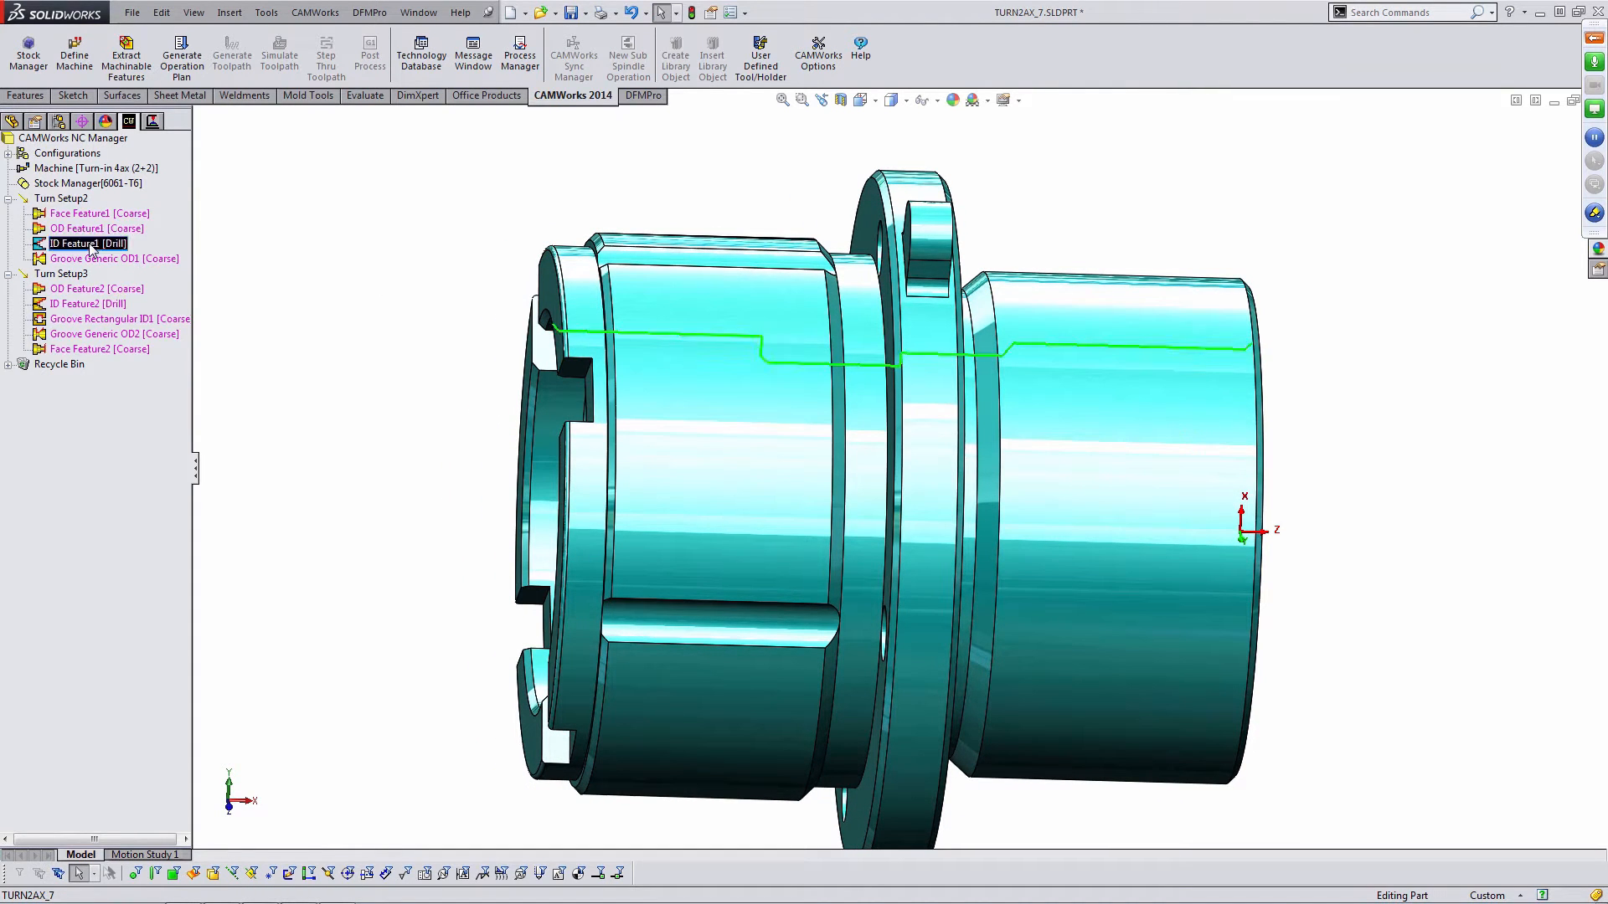
left_click(121, 288)
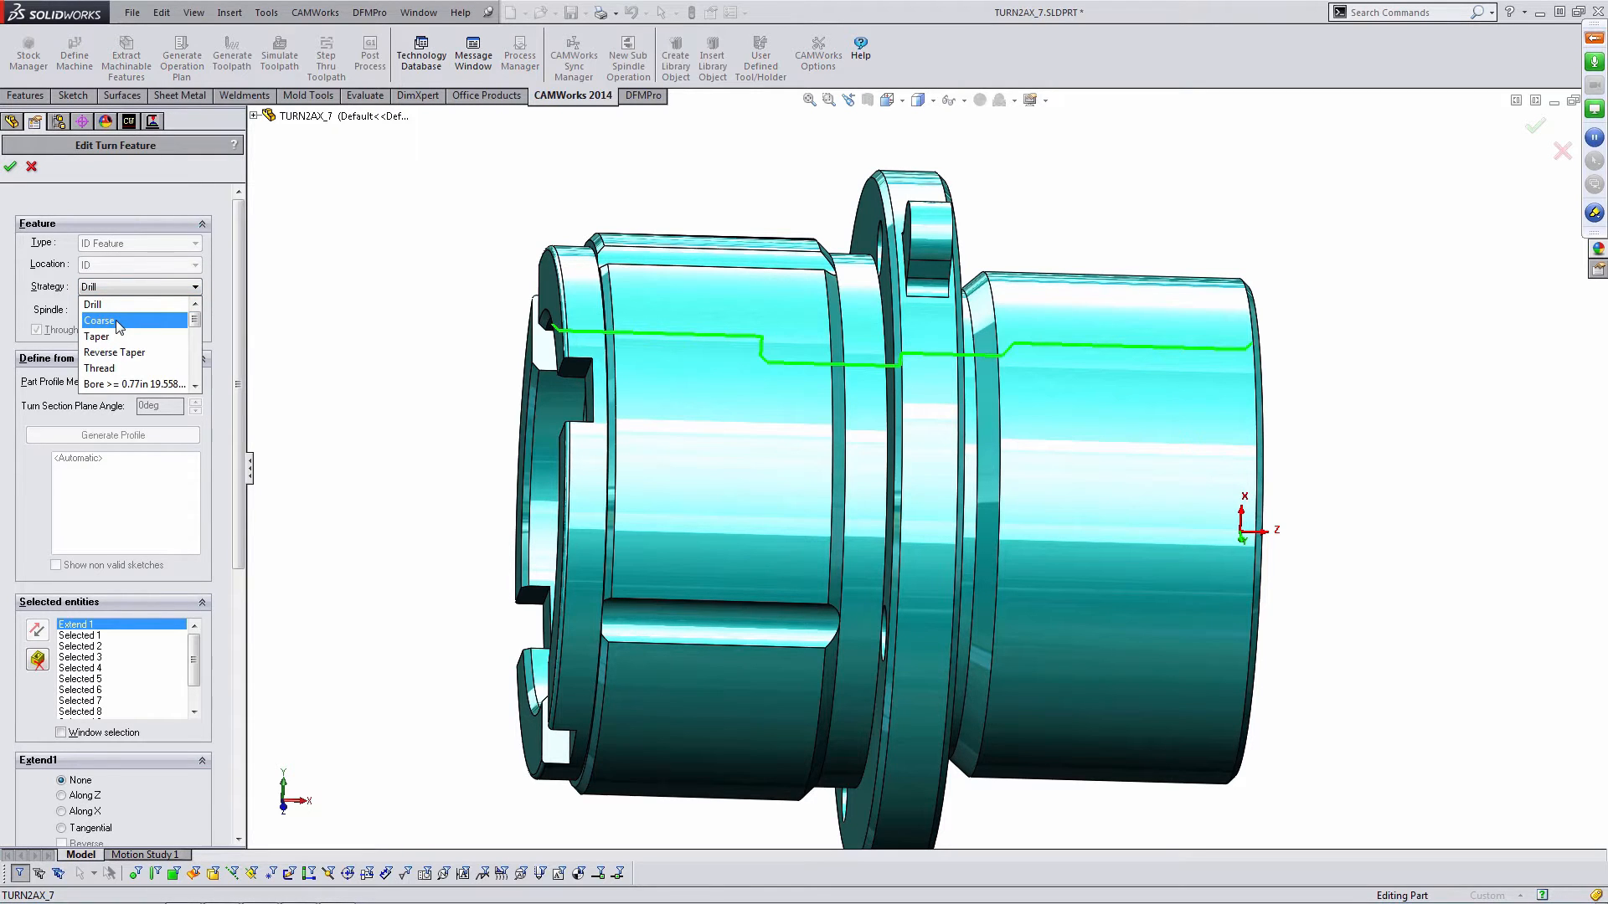
left_click(115, 320)
left_click(10, 166)
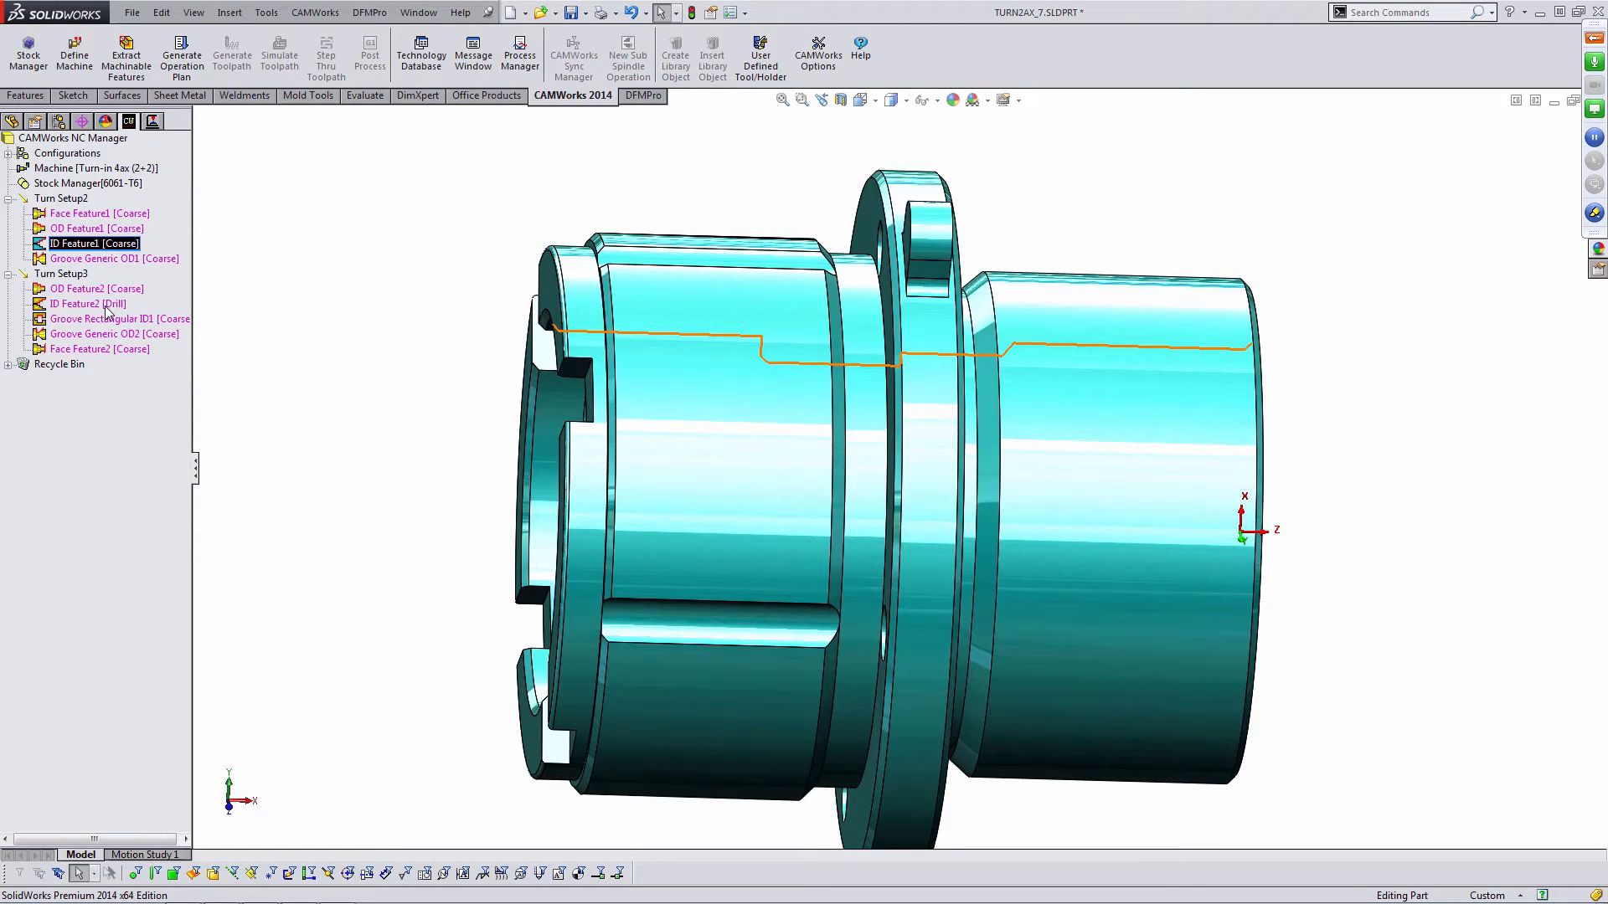
- Edit ID Feature2 in Turn Setup3 and set its strategy to Coarse
double_click(107, 310)
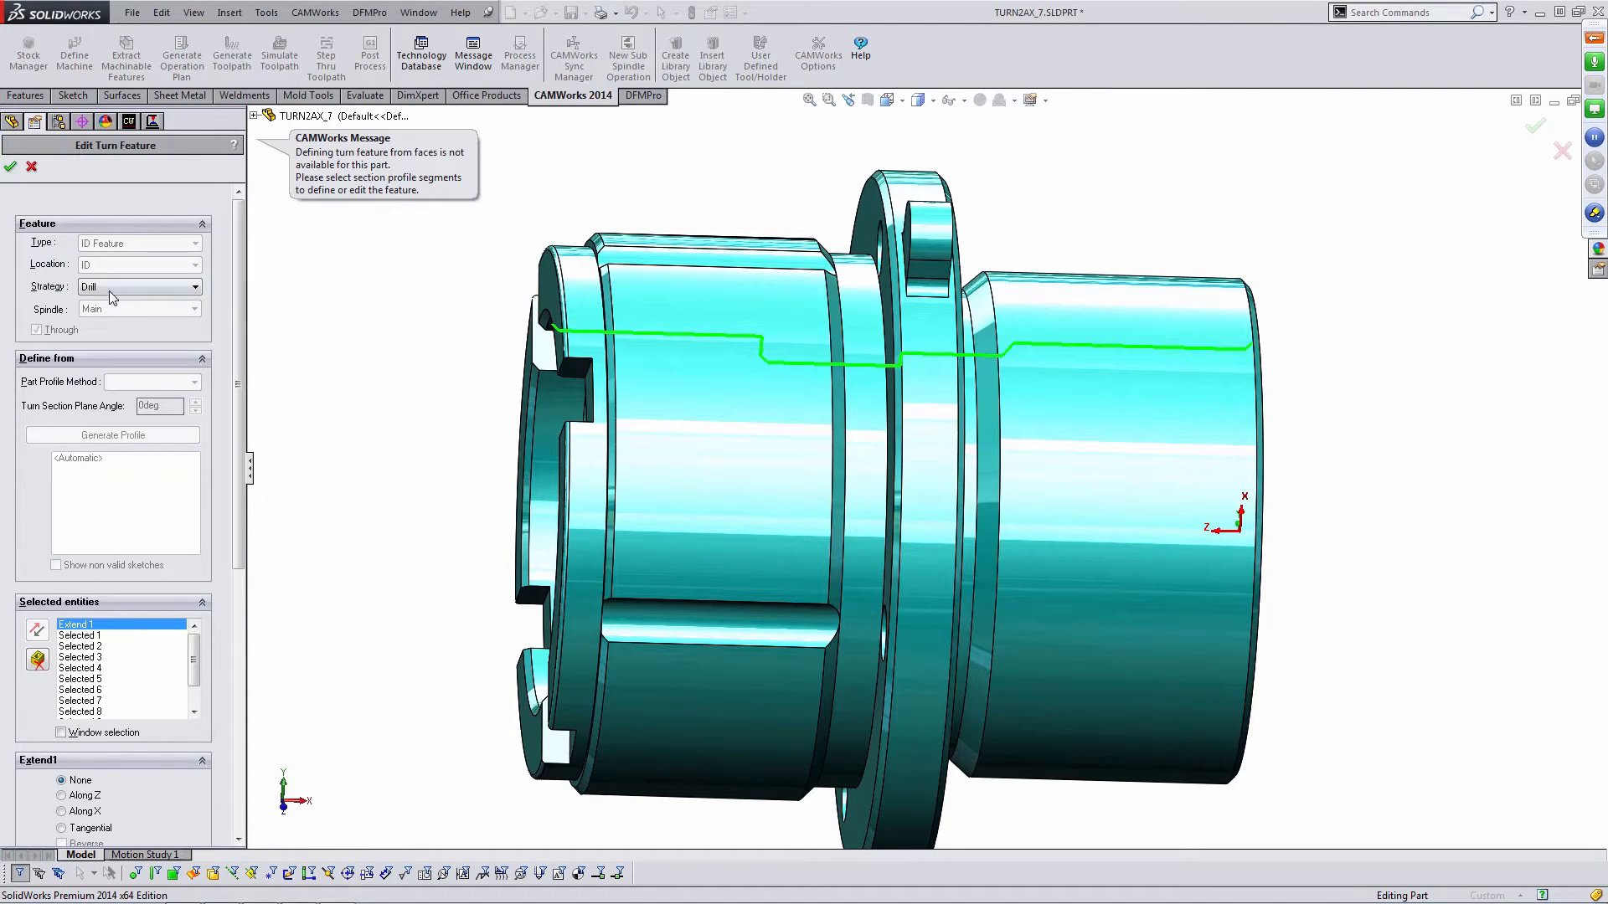
left_click(112, 287)
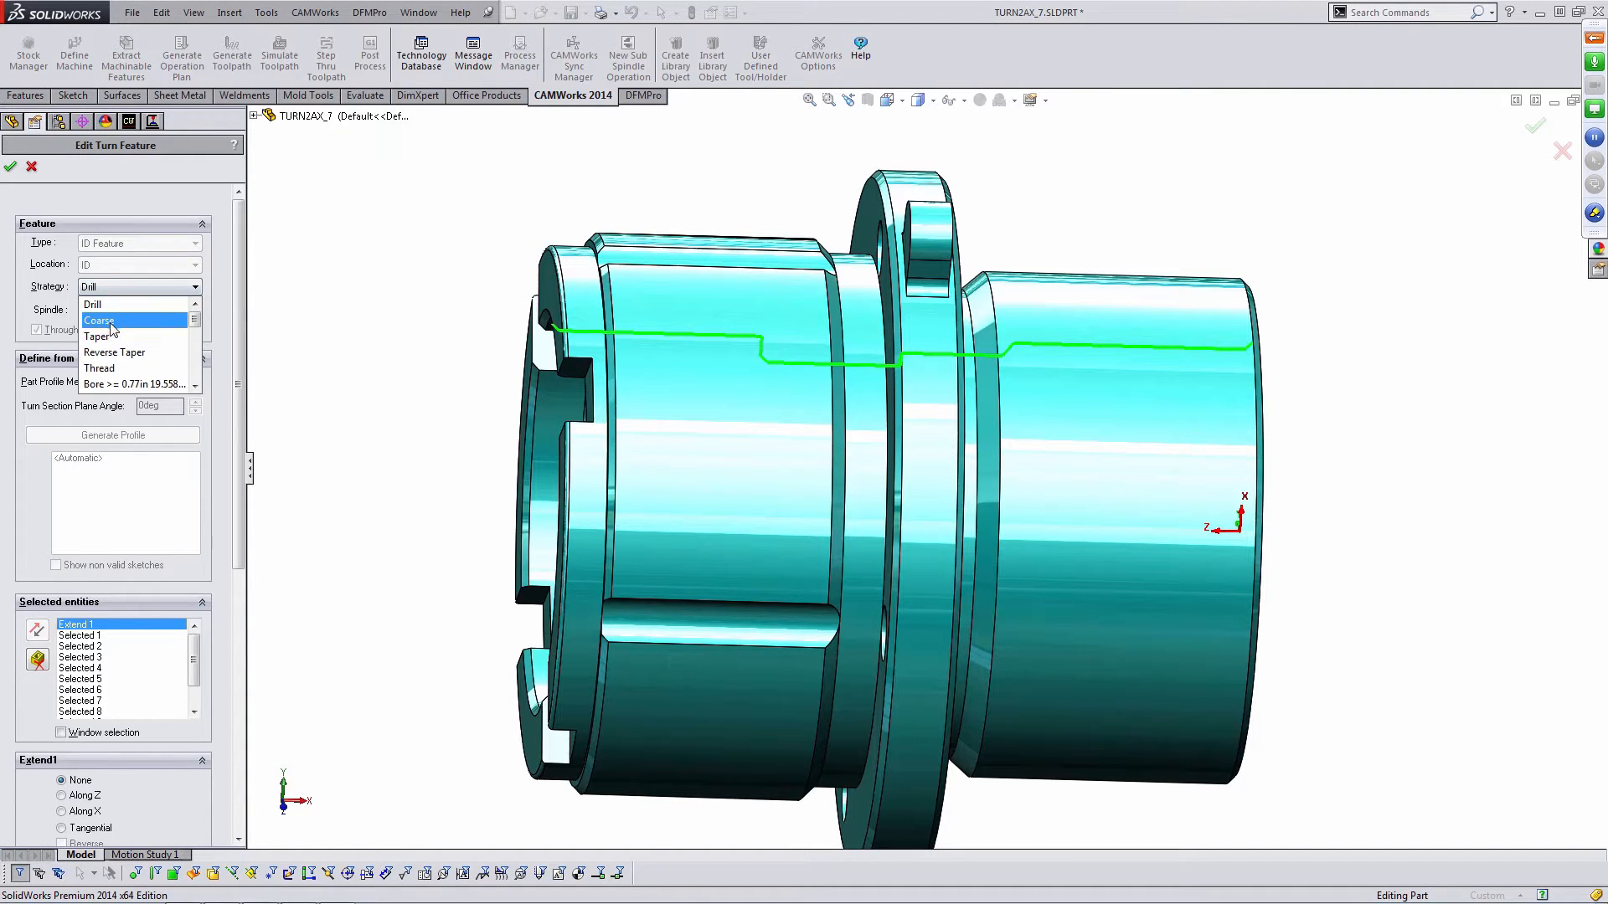
left_click(111, 323)
left_click(11, 167)
left_click(373, 261)
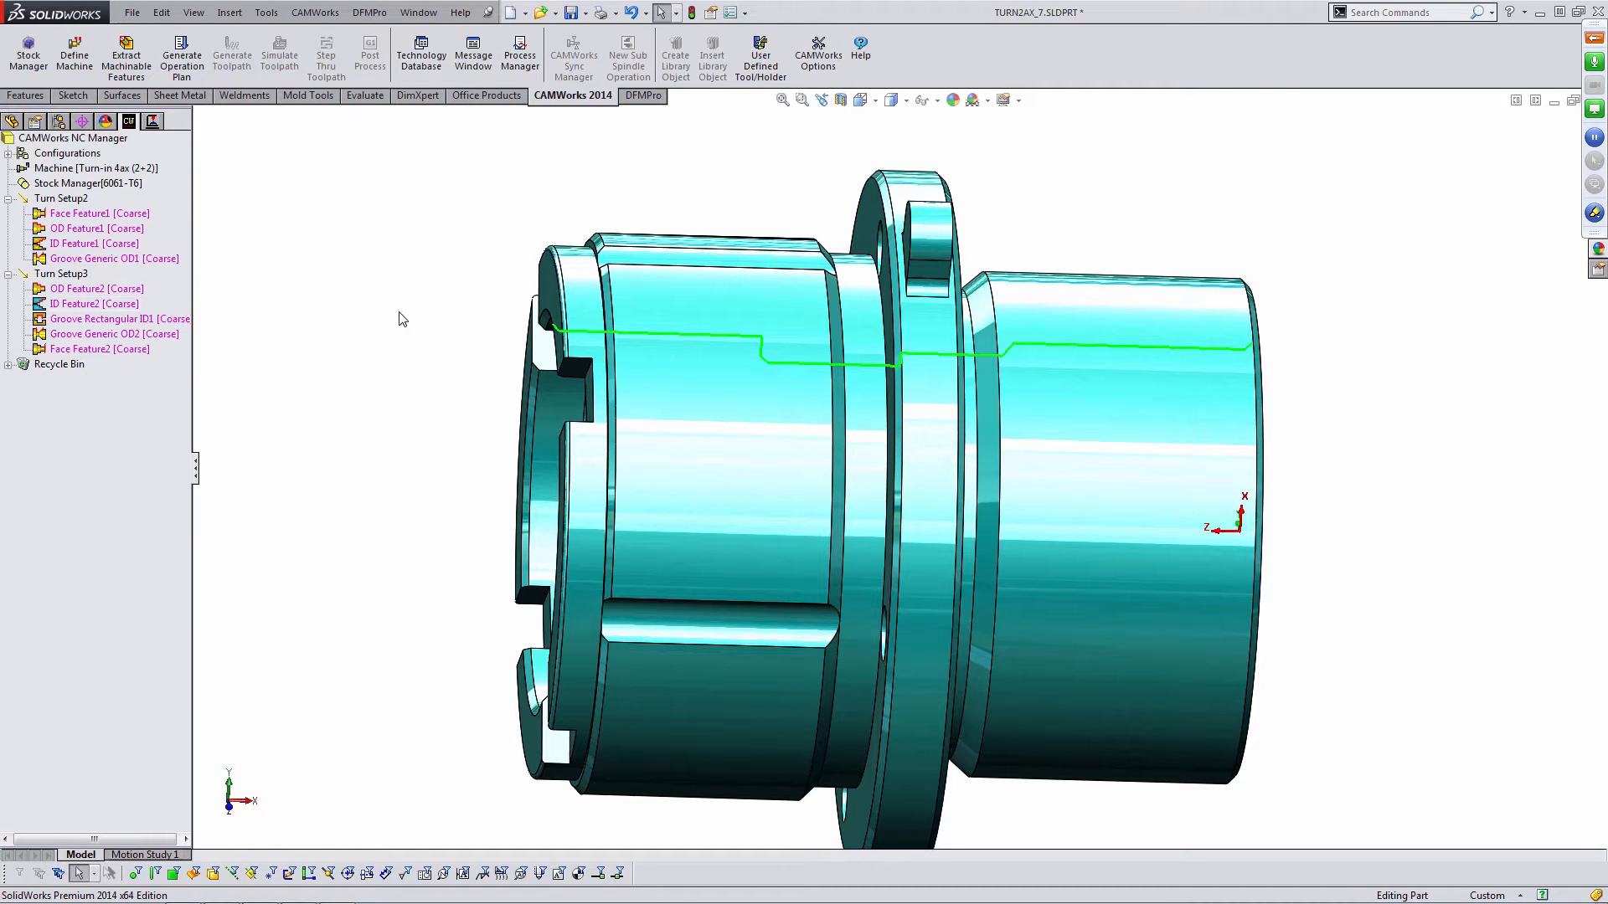
- Generate the operation plan for all the turn features
middle_click_drag(456, 349, 424, 352)
scroll(736, 362, "up", 1)
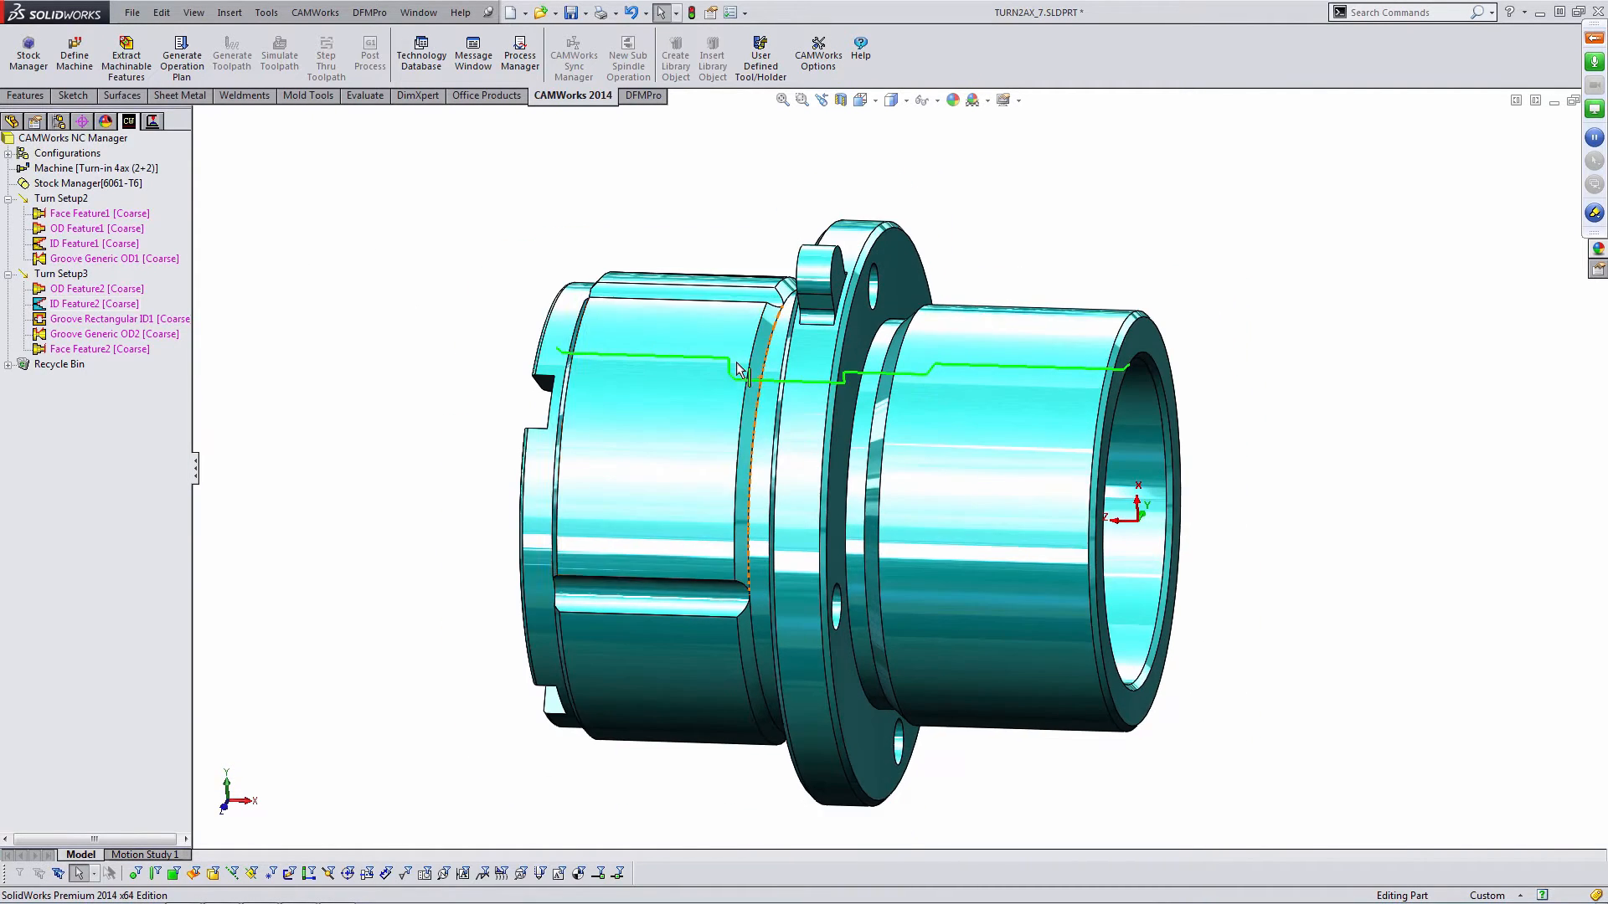
scroll(736, 363, "up", 1)
middle_click_drag(735, 363, 727, 361)
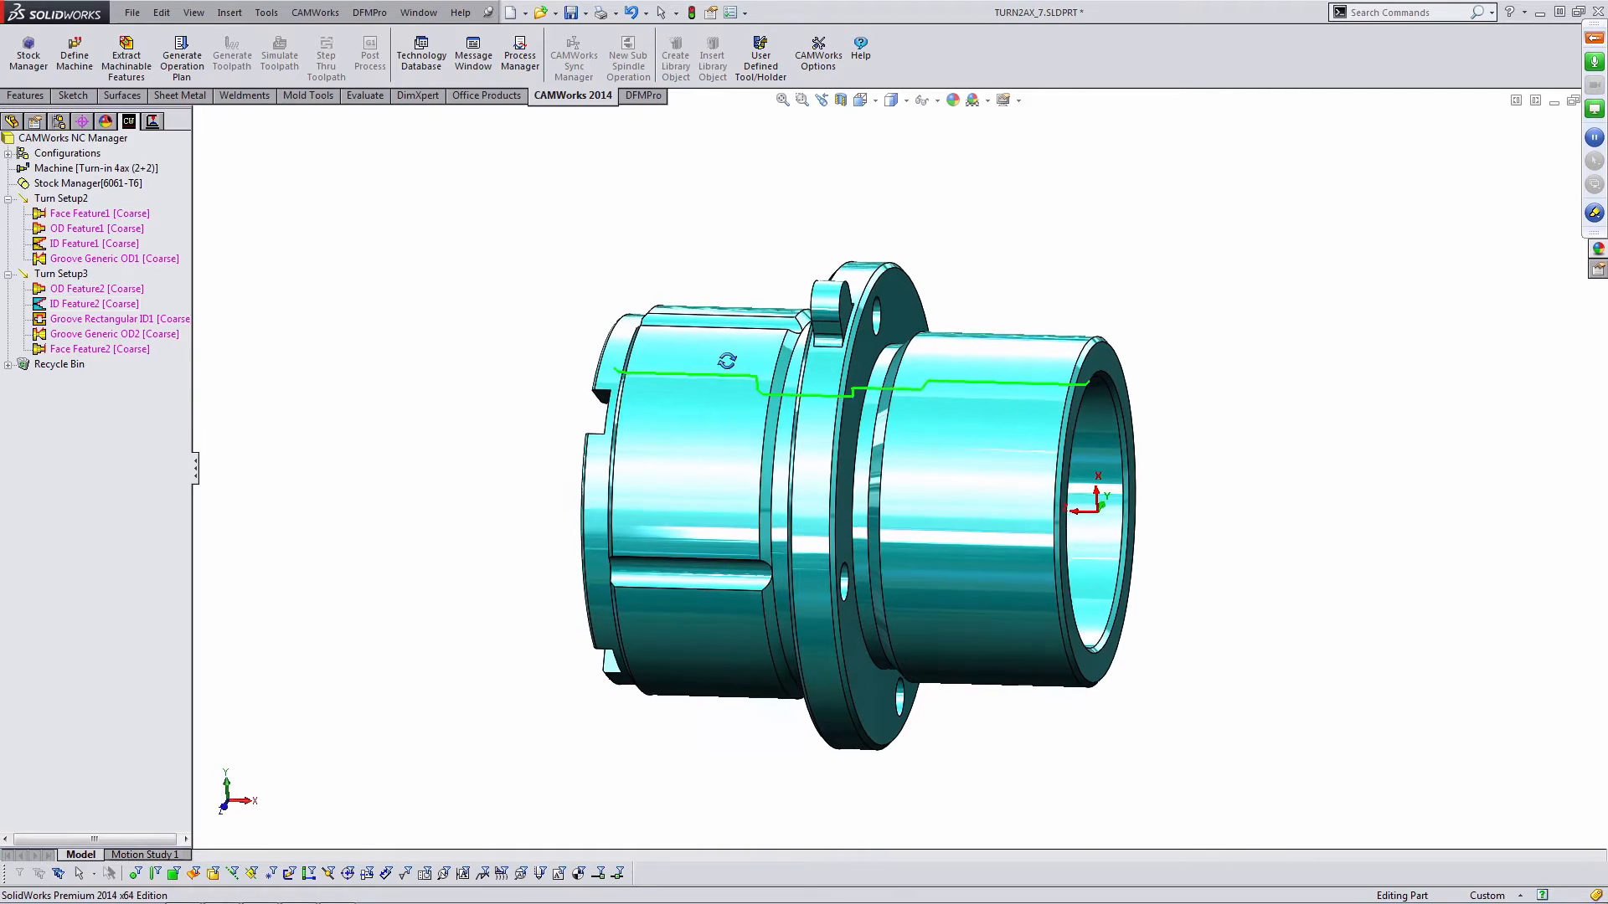
left_click(198, 65)
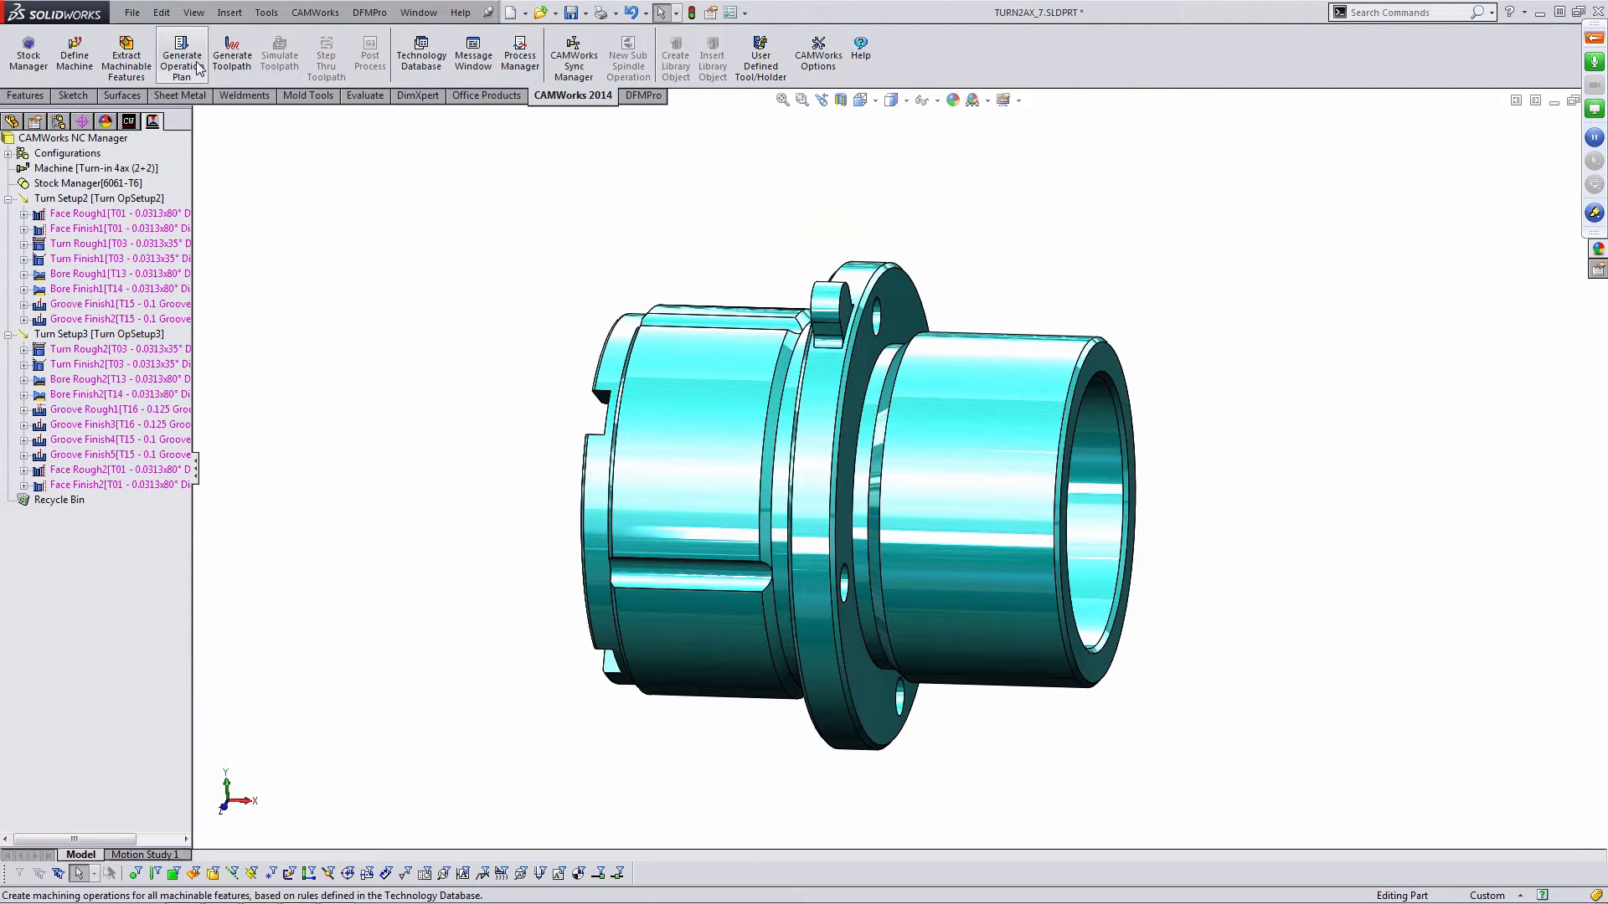
- Switch between the feature and operation trees and widen the panel to read the full operation names
left_click(130, 122)
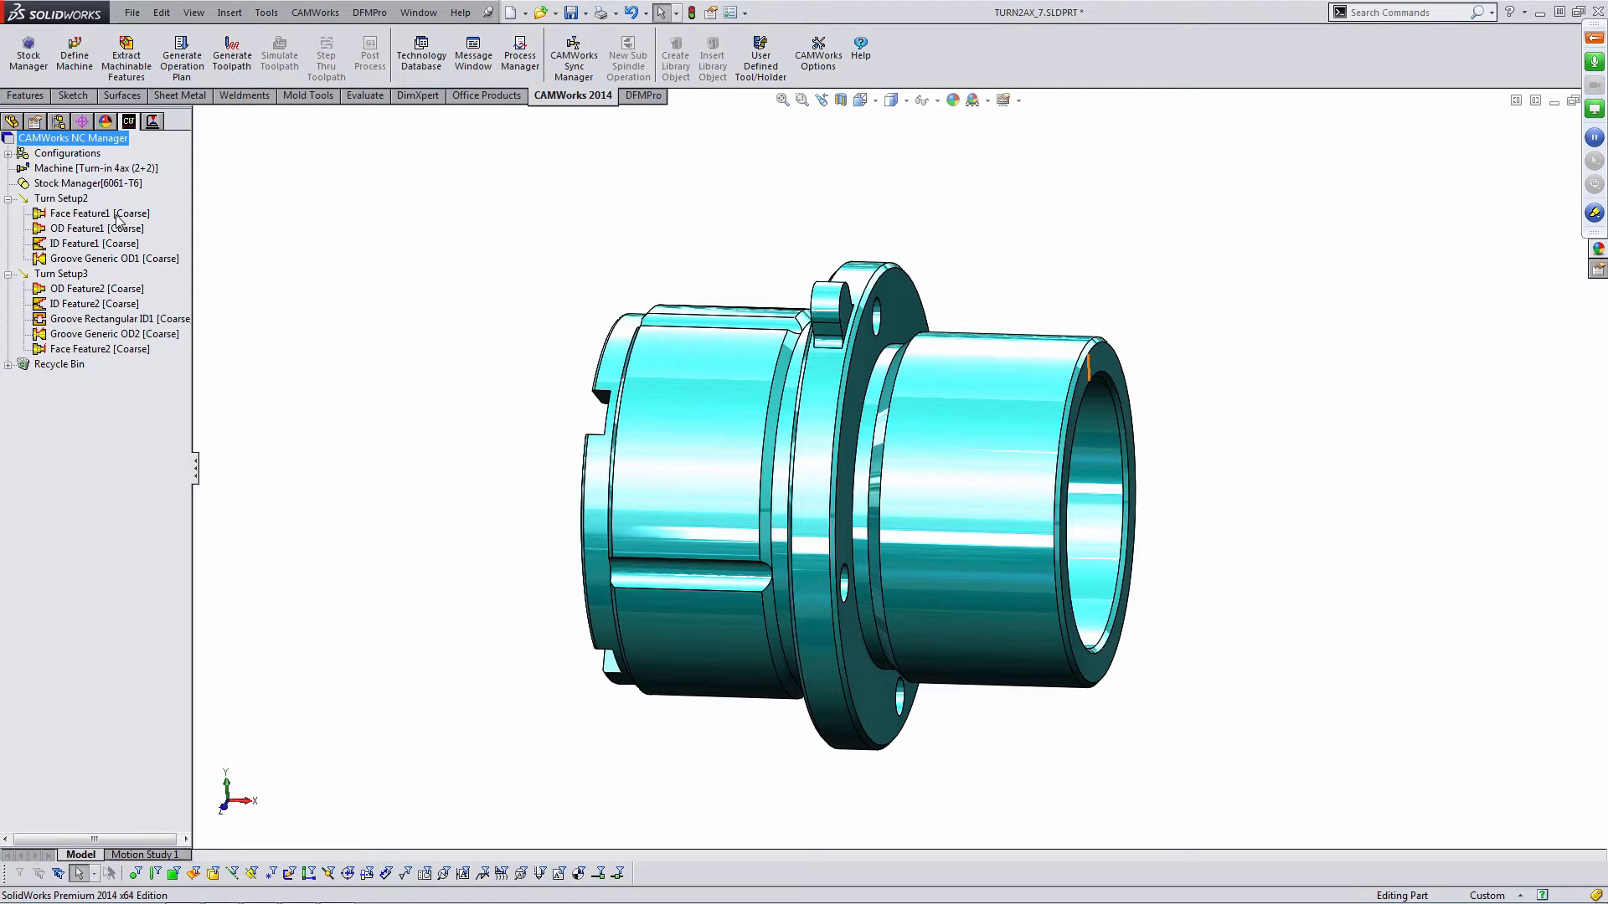
left_click(154, 123)
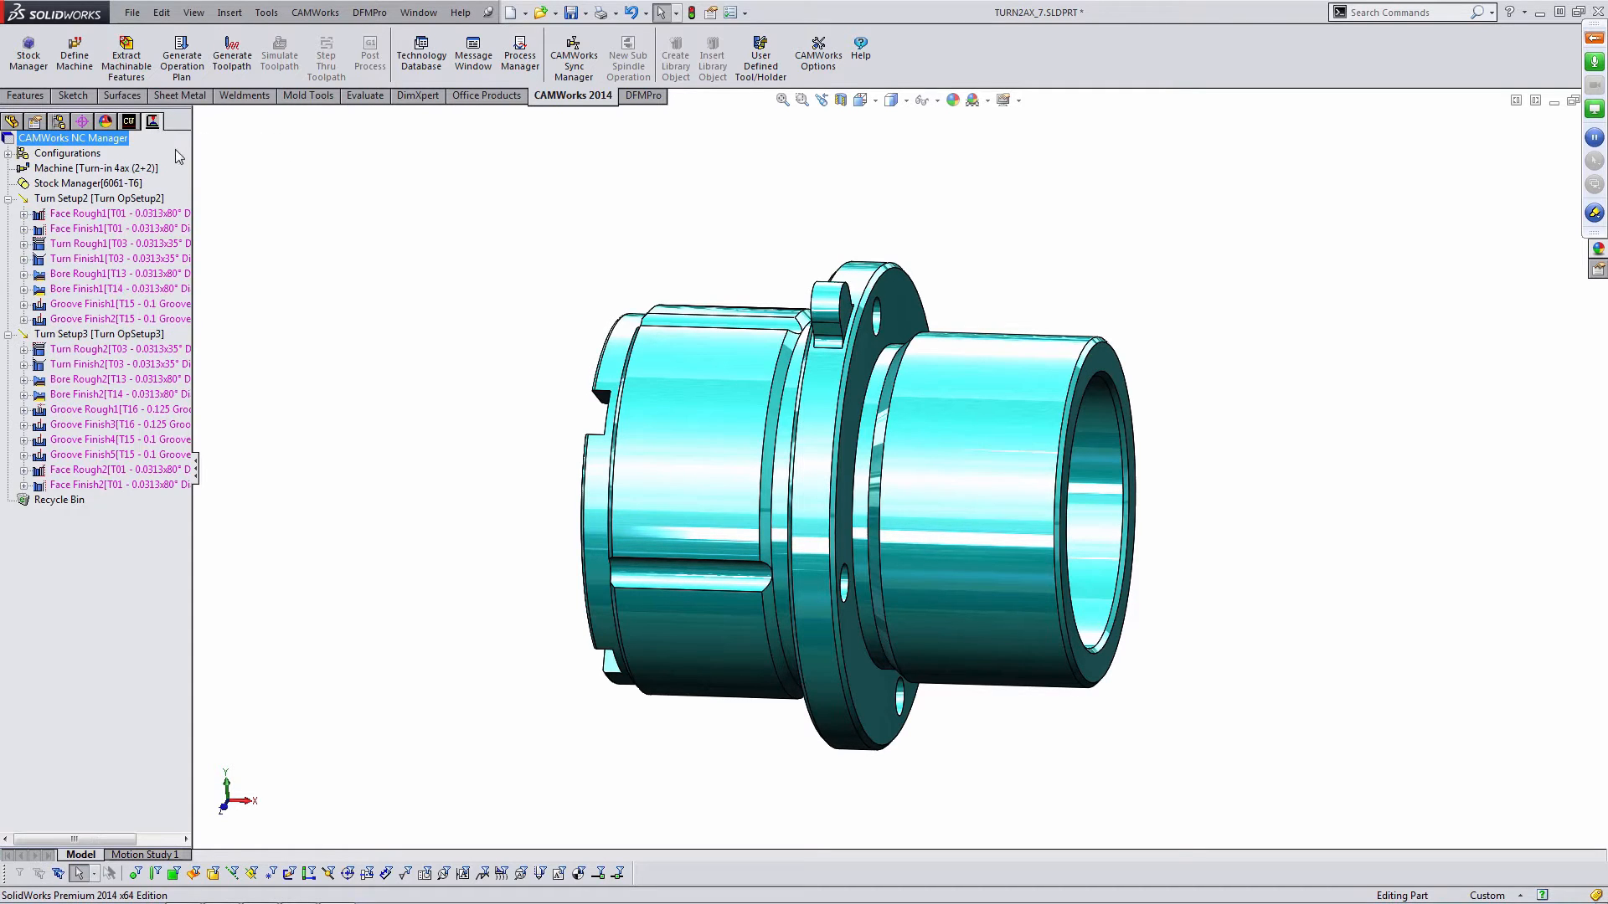
left_click_drag(193, 170, 269, 186)
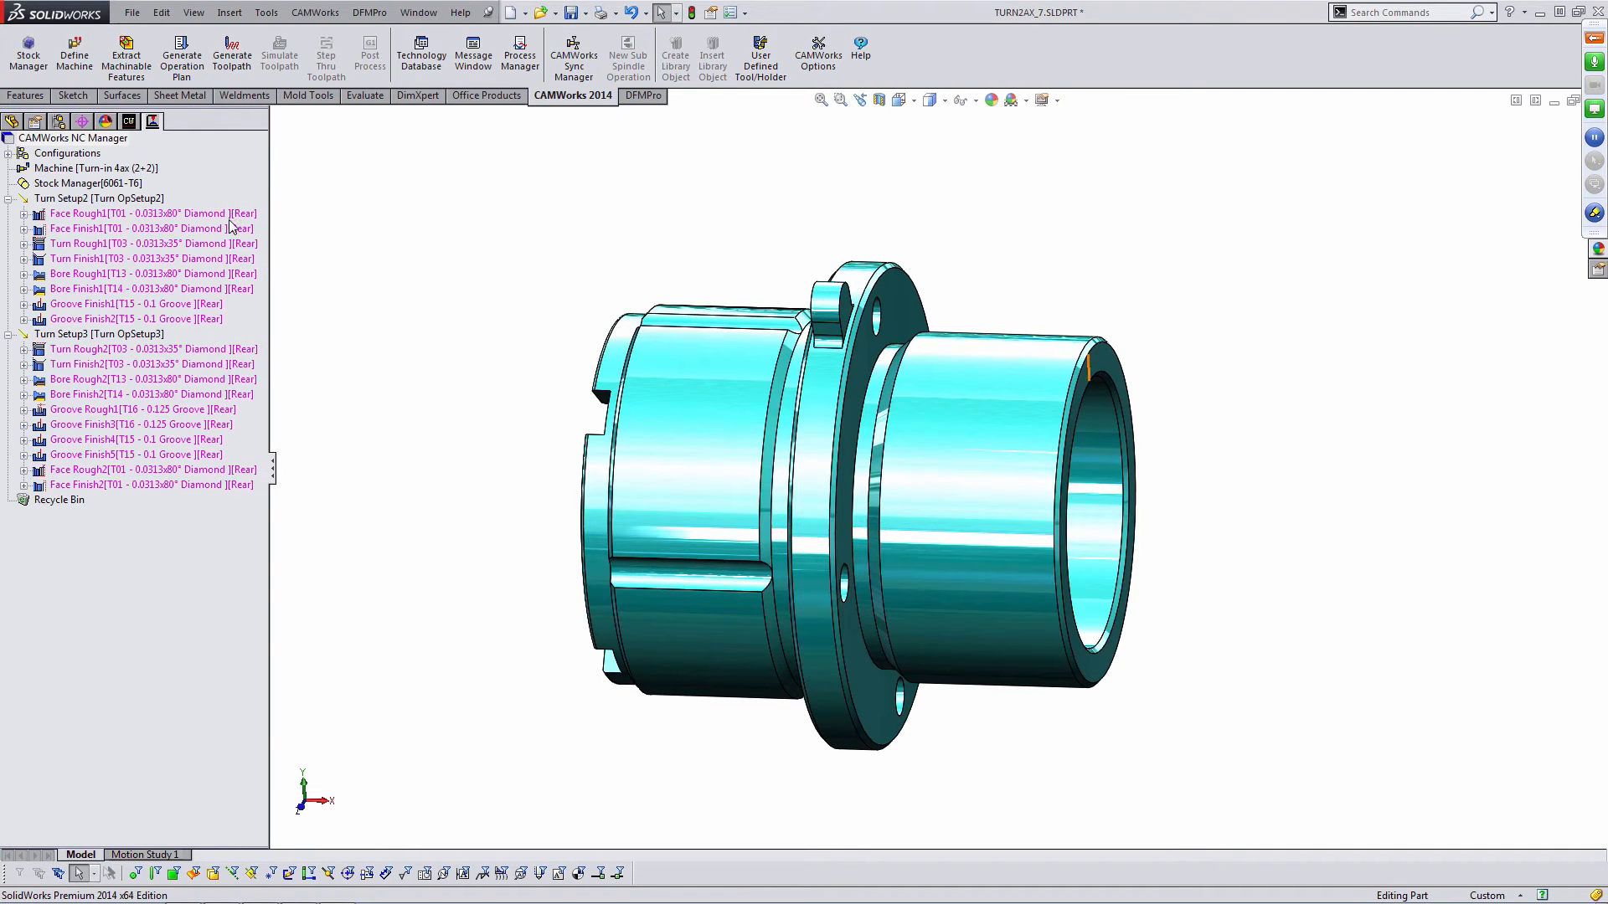
- Open Face Rough1's operation parameters and review its tool station, diamond insert, holder, face rough, lead and feature settings, then cancel
double_click(173, 217)
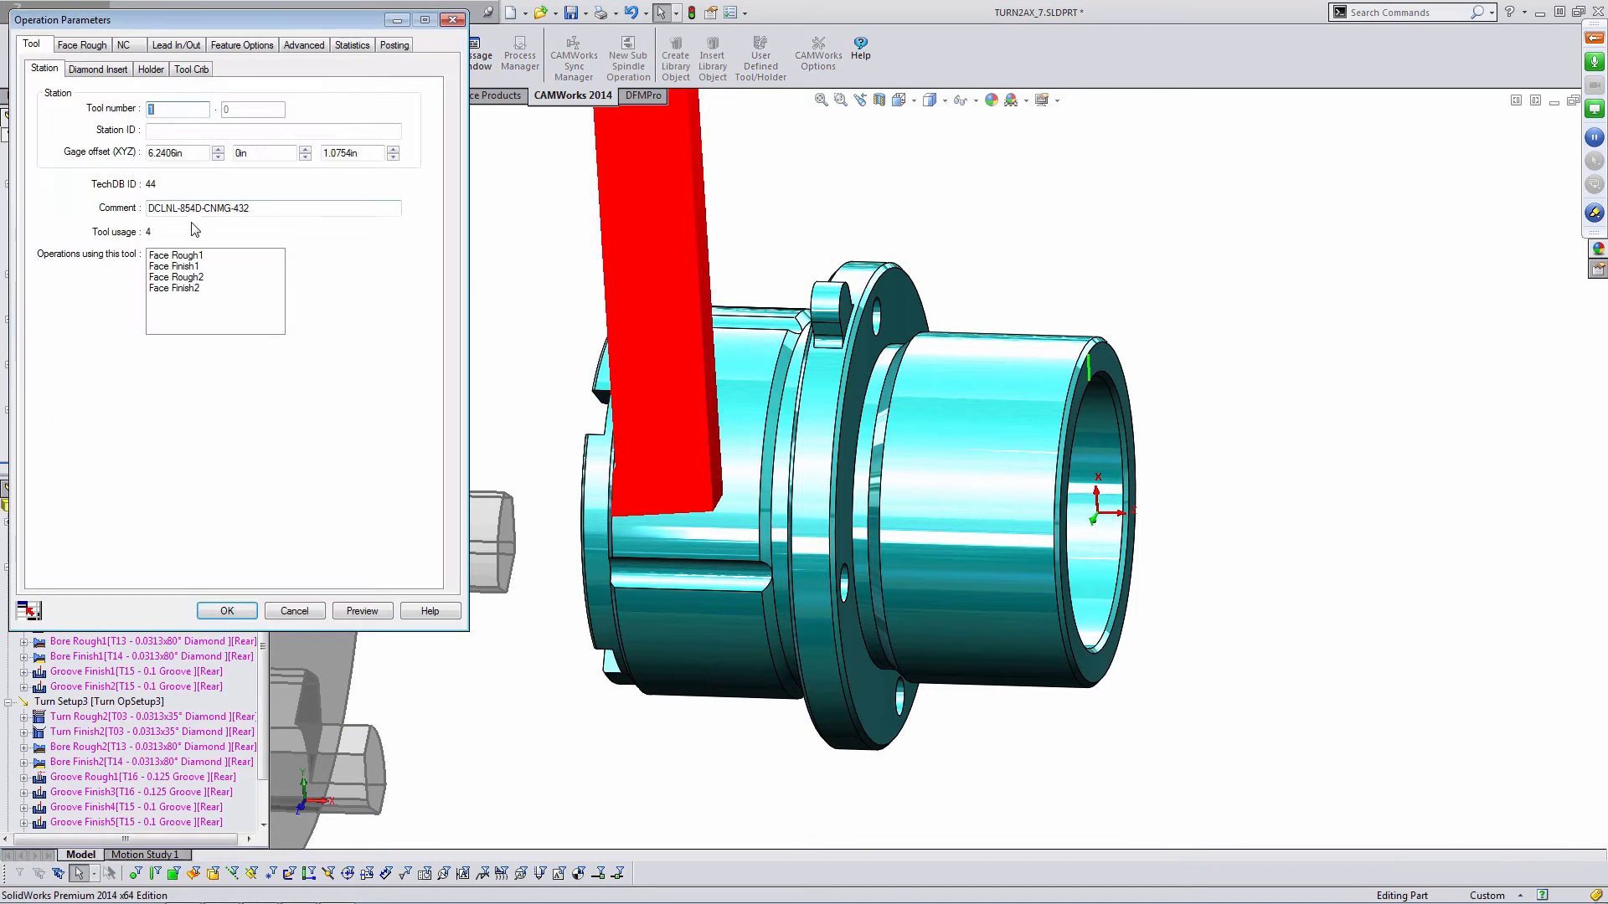
left_click_drag(239, 22, 338, 126)
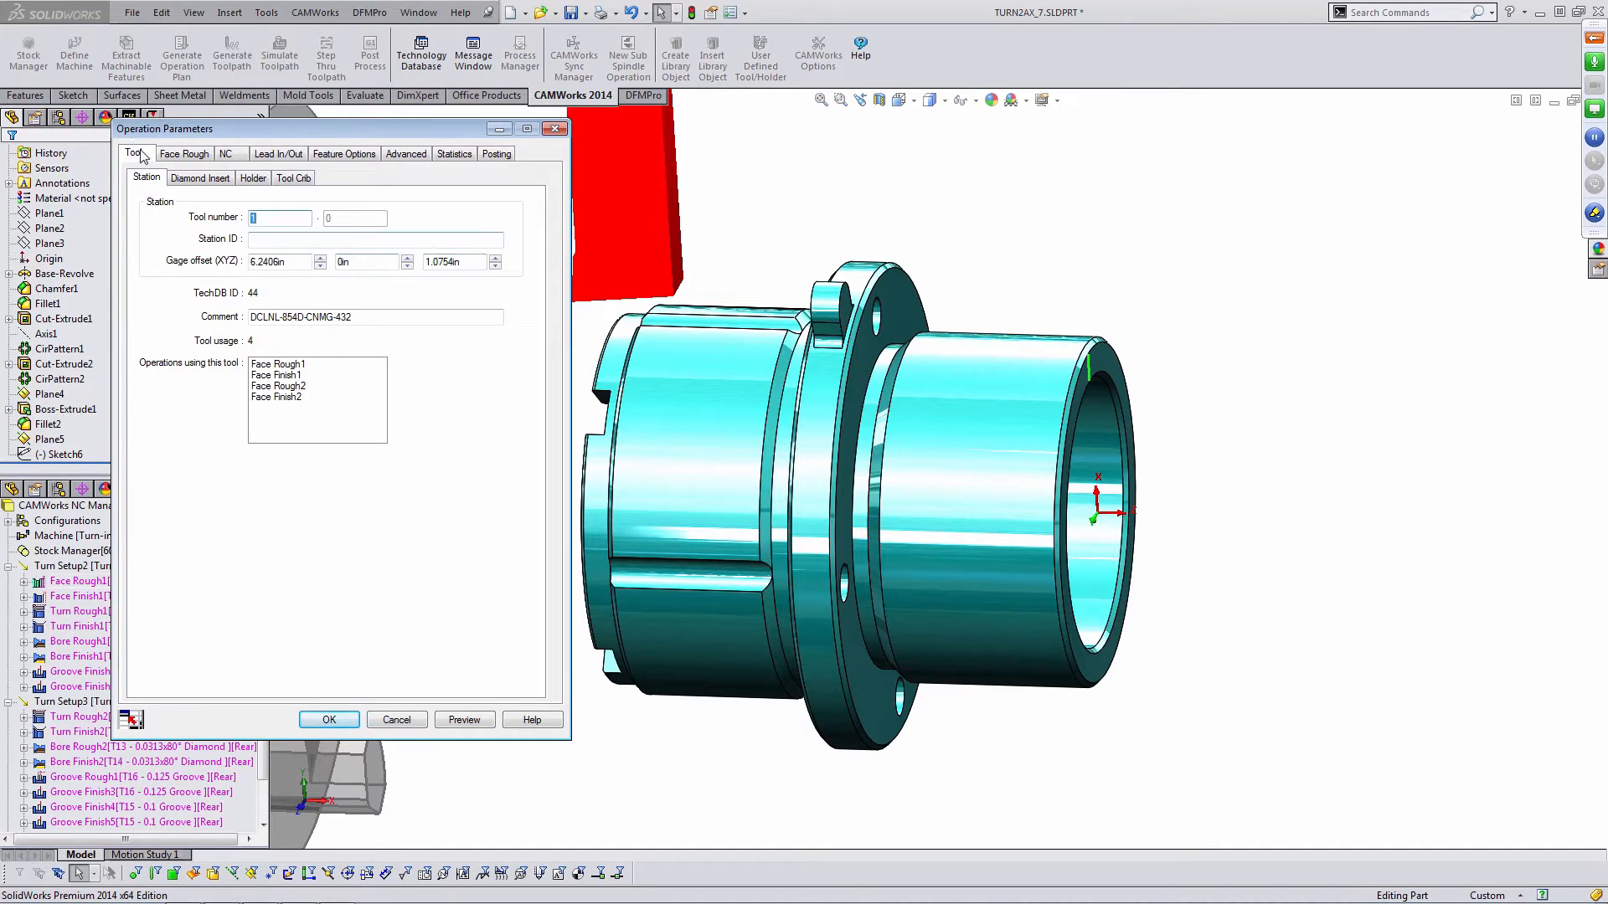
left_click(201, 178)
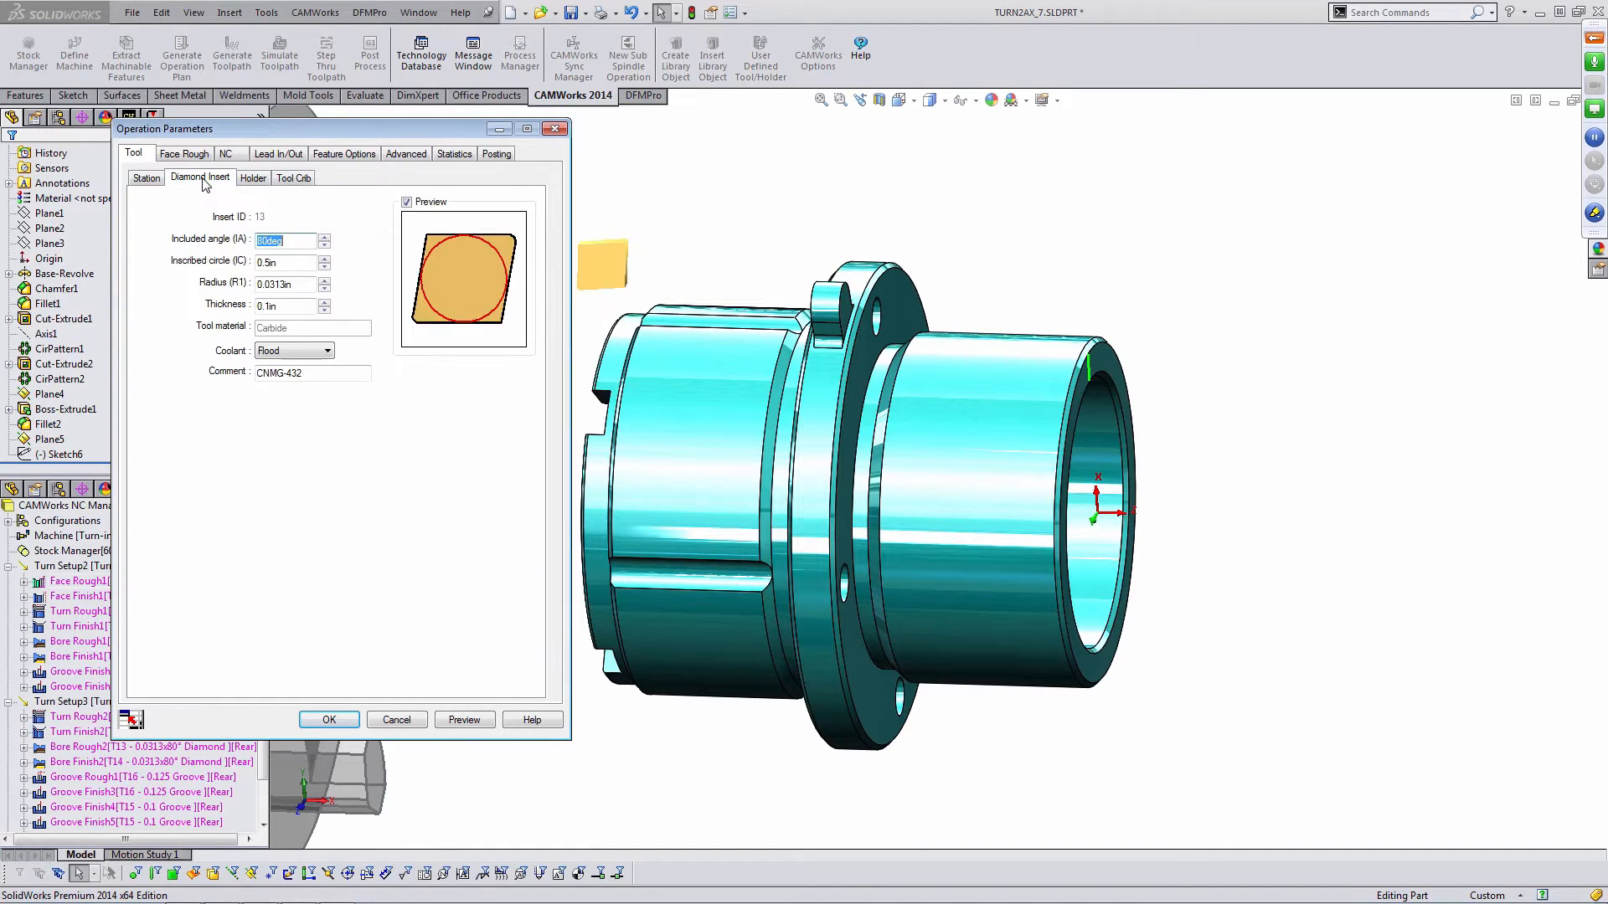
left_click(253, 178)
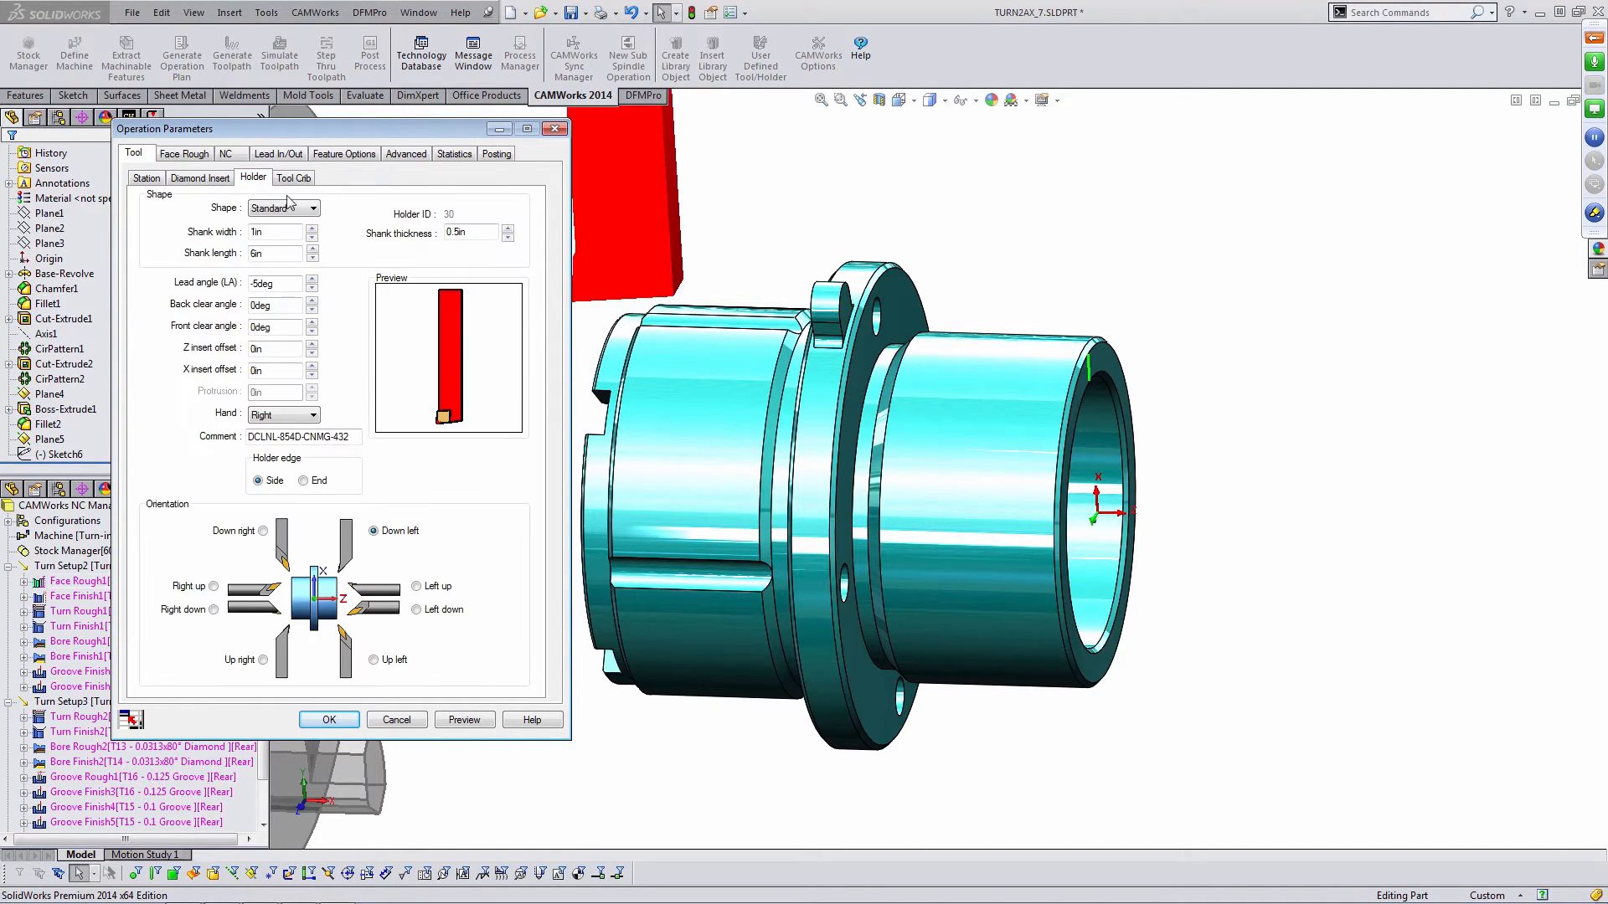
middle_click_drag(1037, 411, 970, 327)
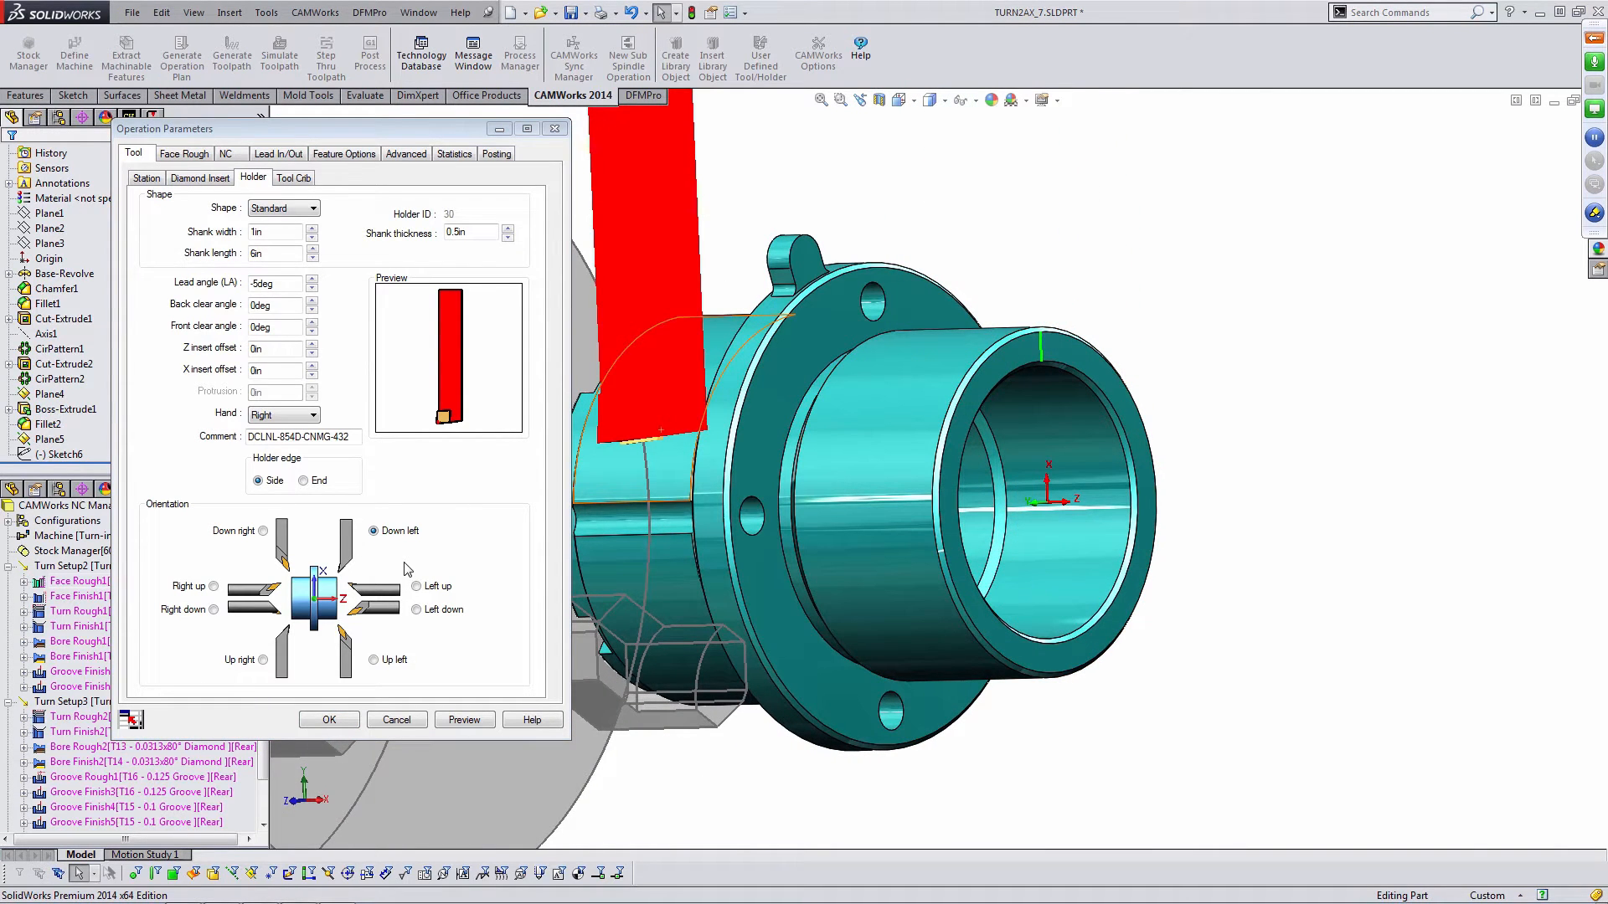
left_click(188, 154)
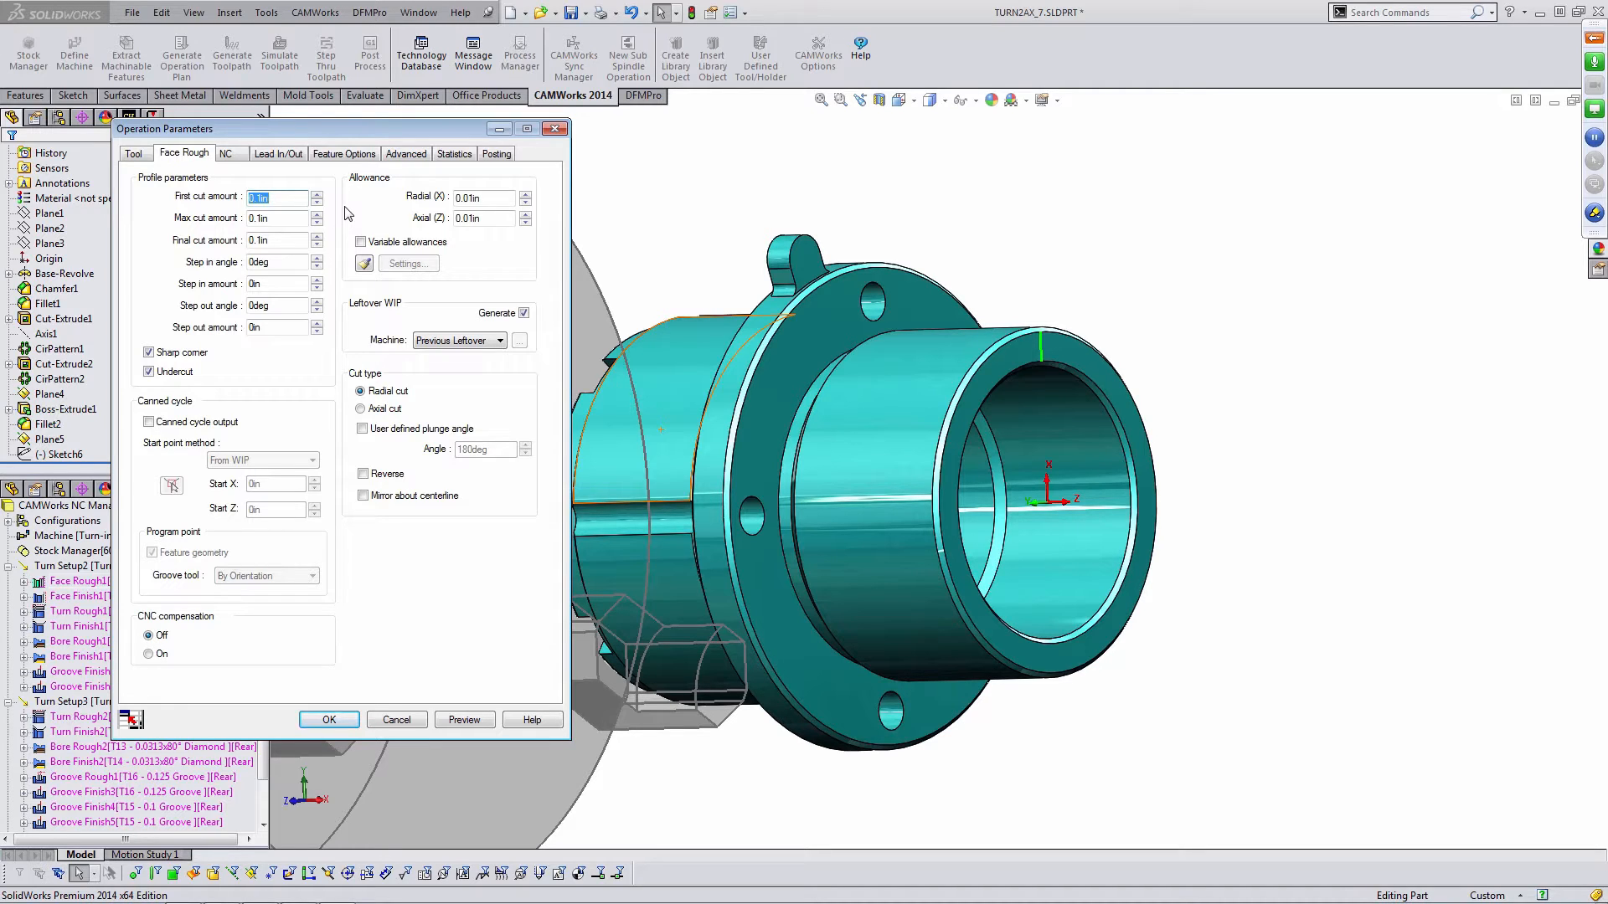
left_click(277, 157)
left_click(346, 156)
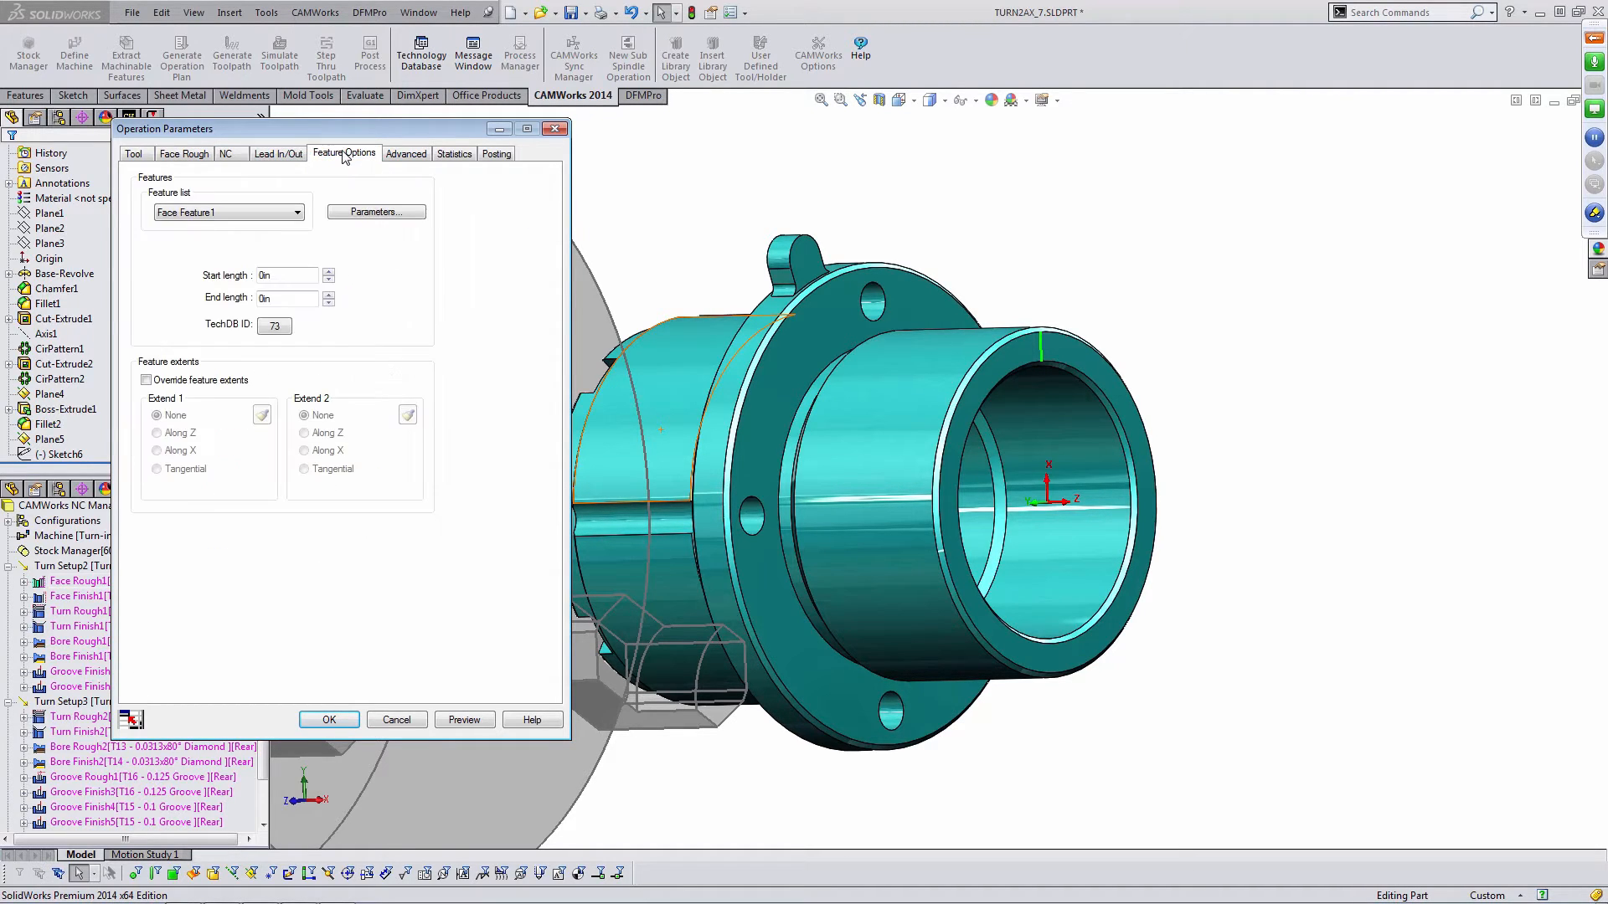
left_click(397, 720)
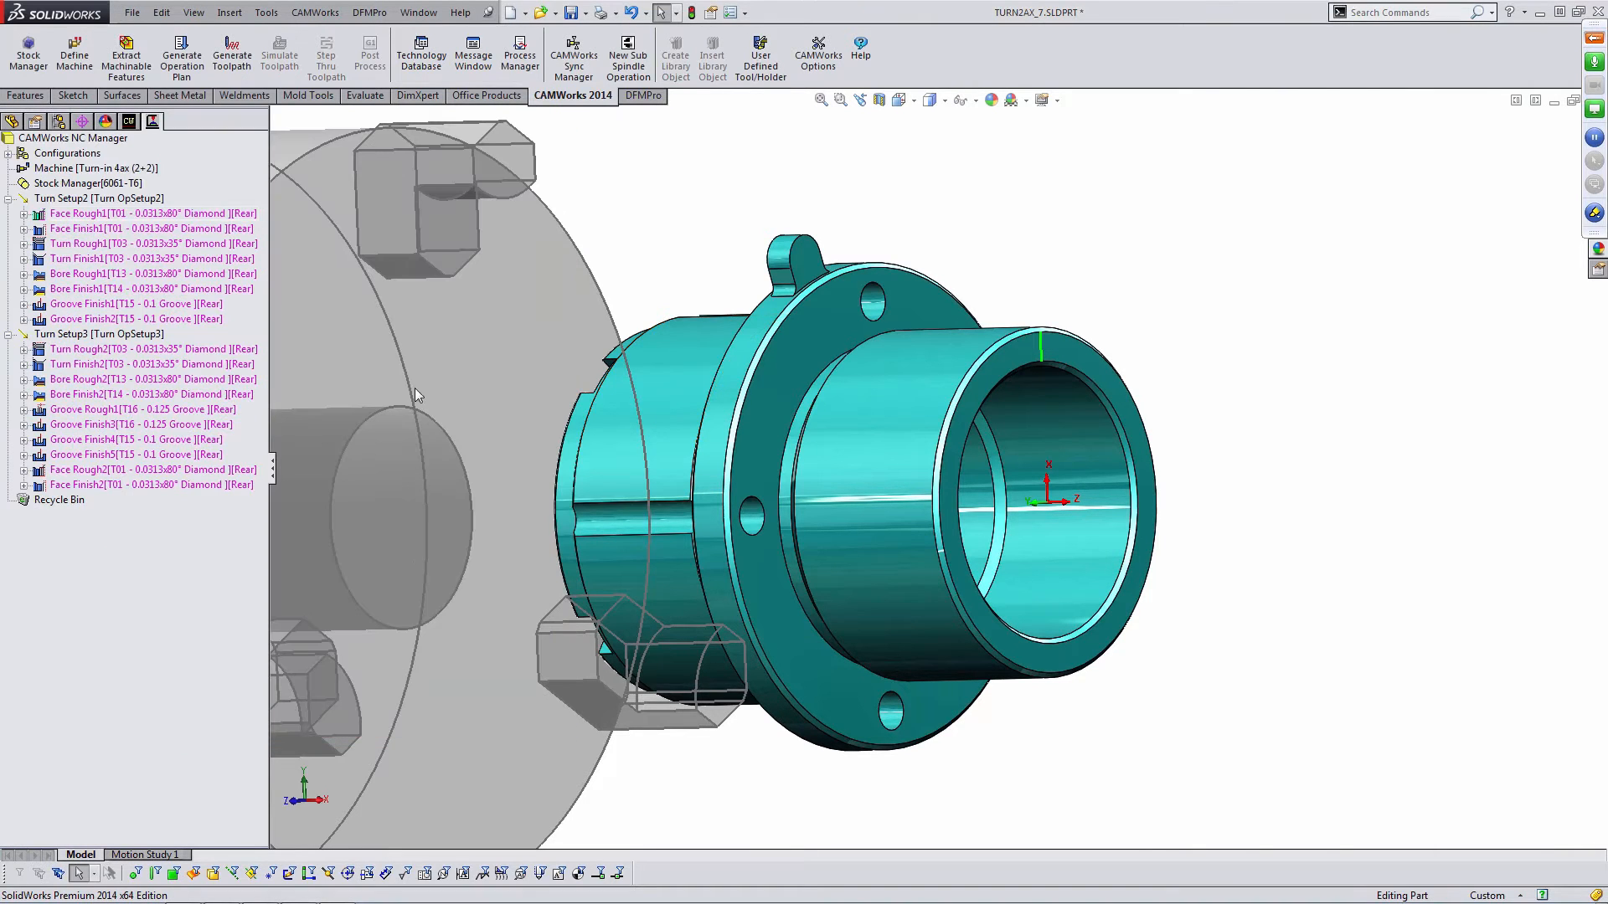
- Generate toolpaths for all the operations in both turn setups and inspect them around the part
left_click(238, 66)
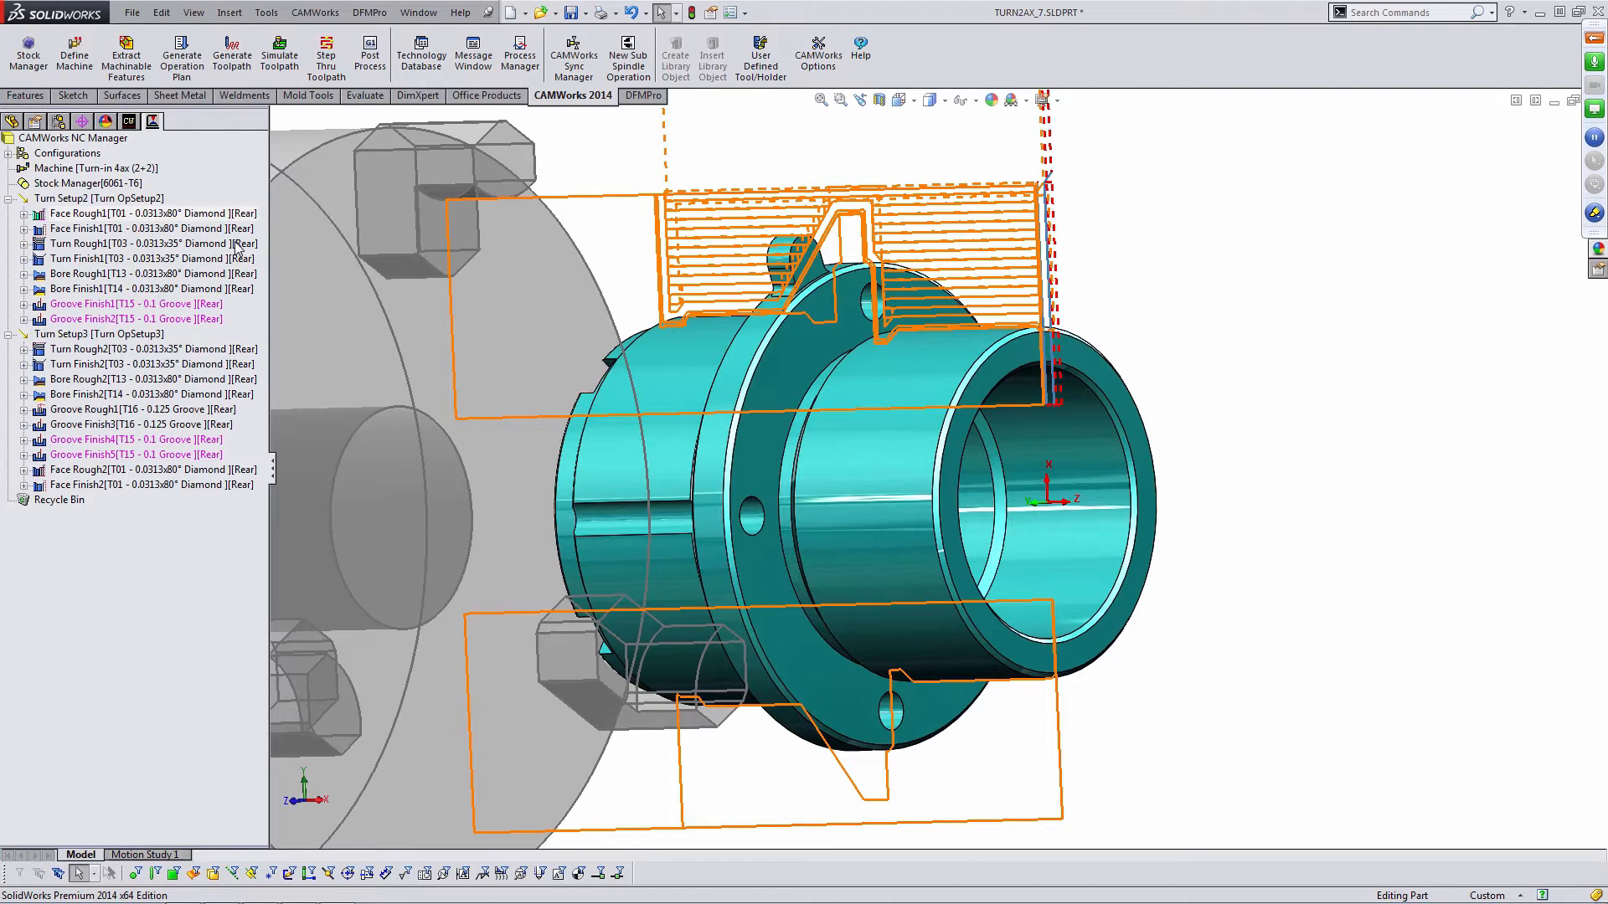
middle_click_drag(955, 305, 997, 316)
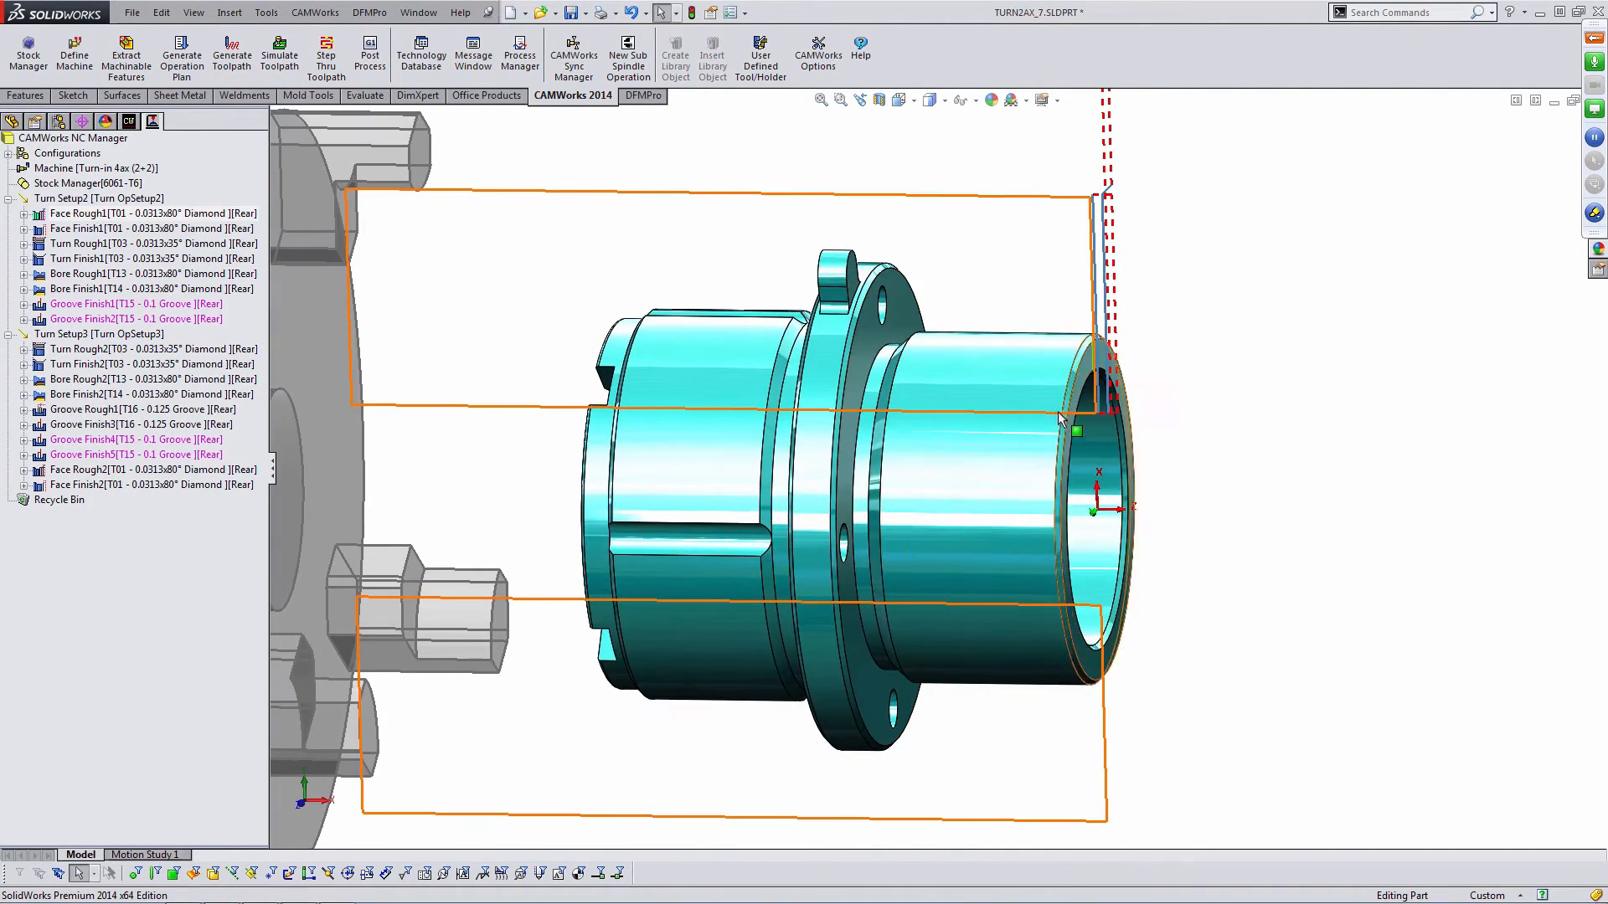
scroll(1061, 458, "up", 3)
middle_click_drag(1061, 458, 1066, 404)
scroll(955, 432, "down", 3)
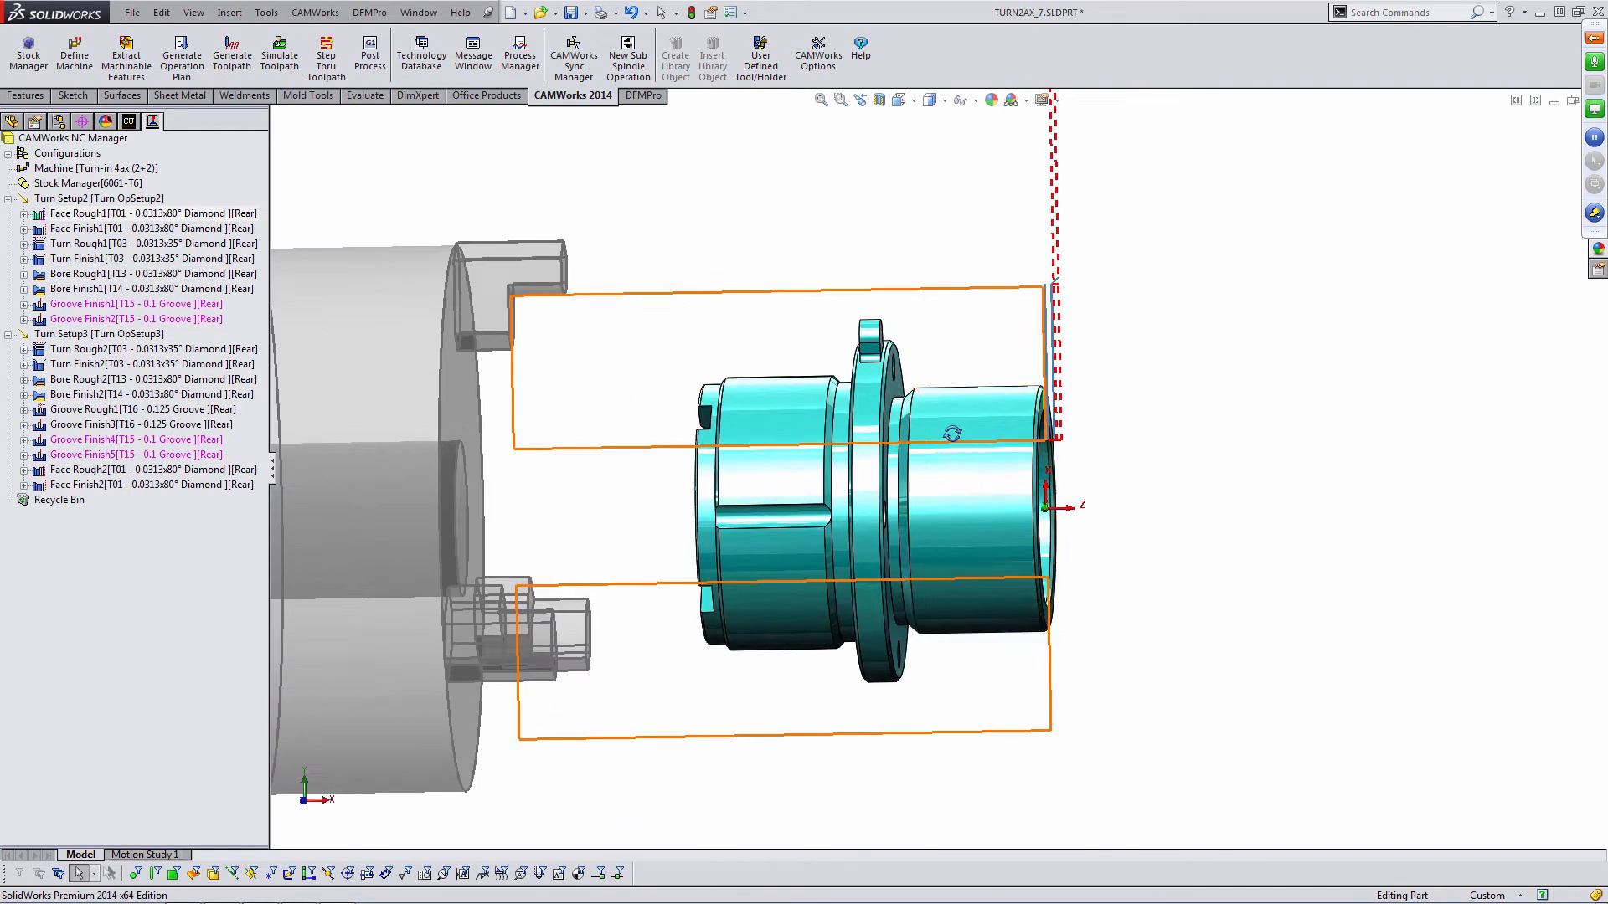
scroll(957, 429, "up", 2)
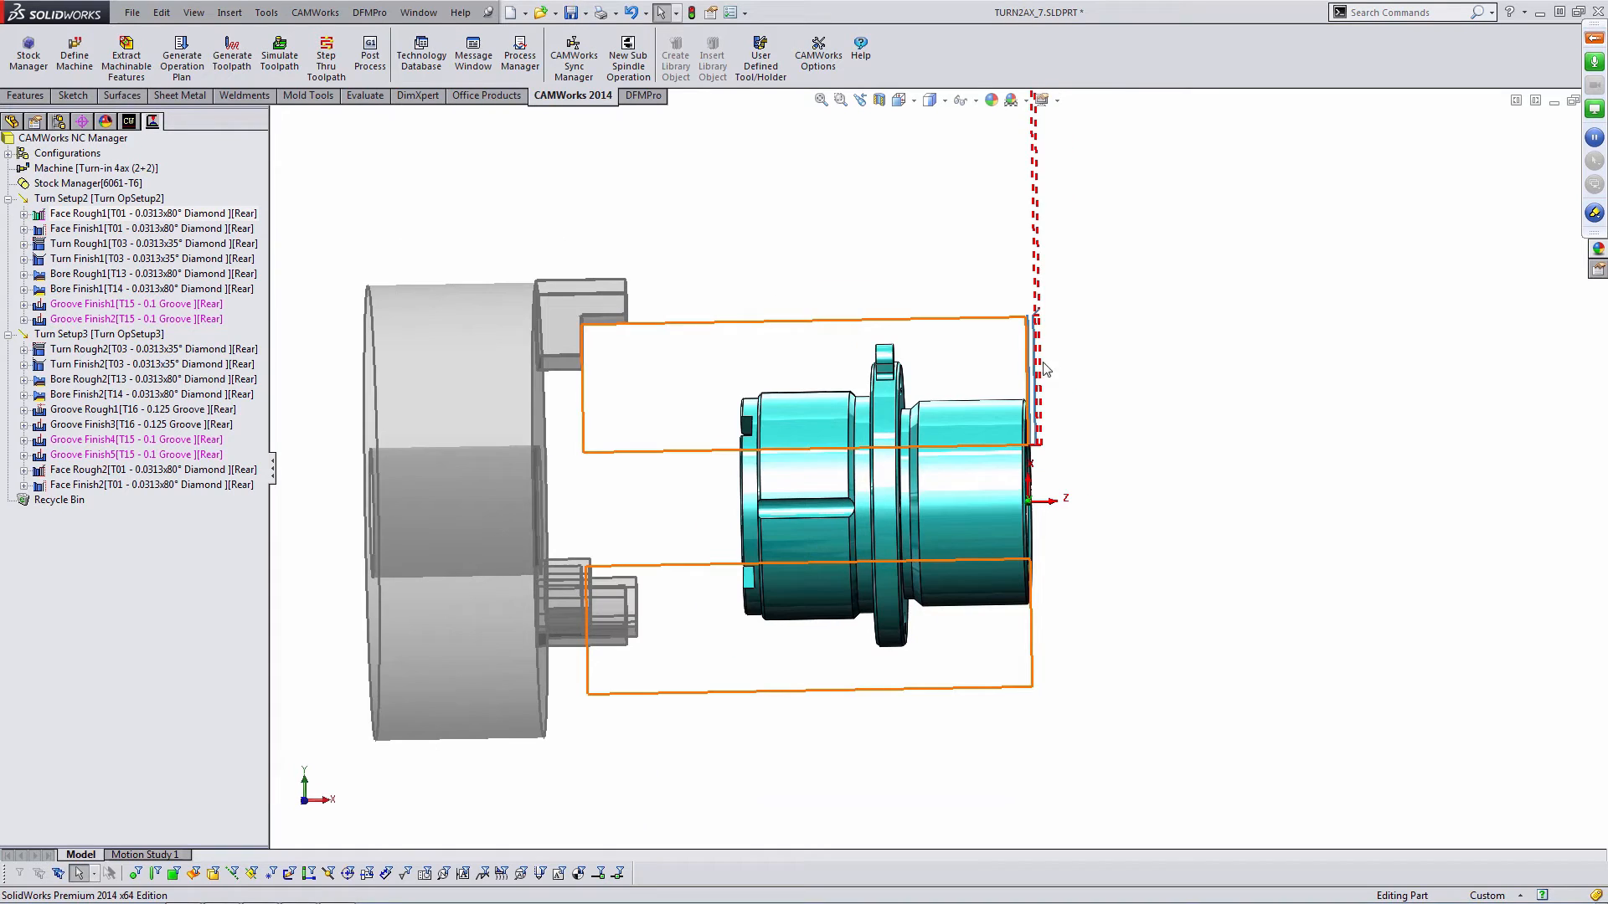
scroll(1037, 351, "down", 3)
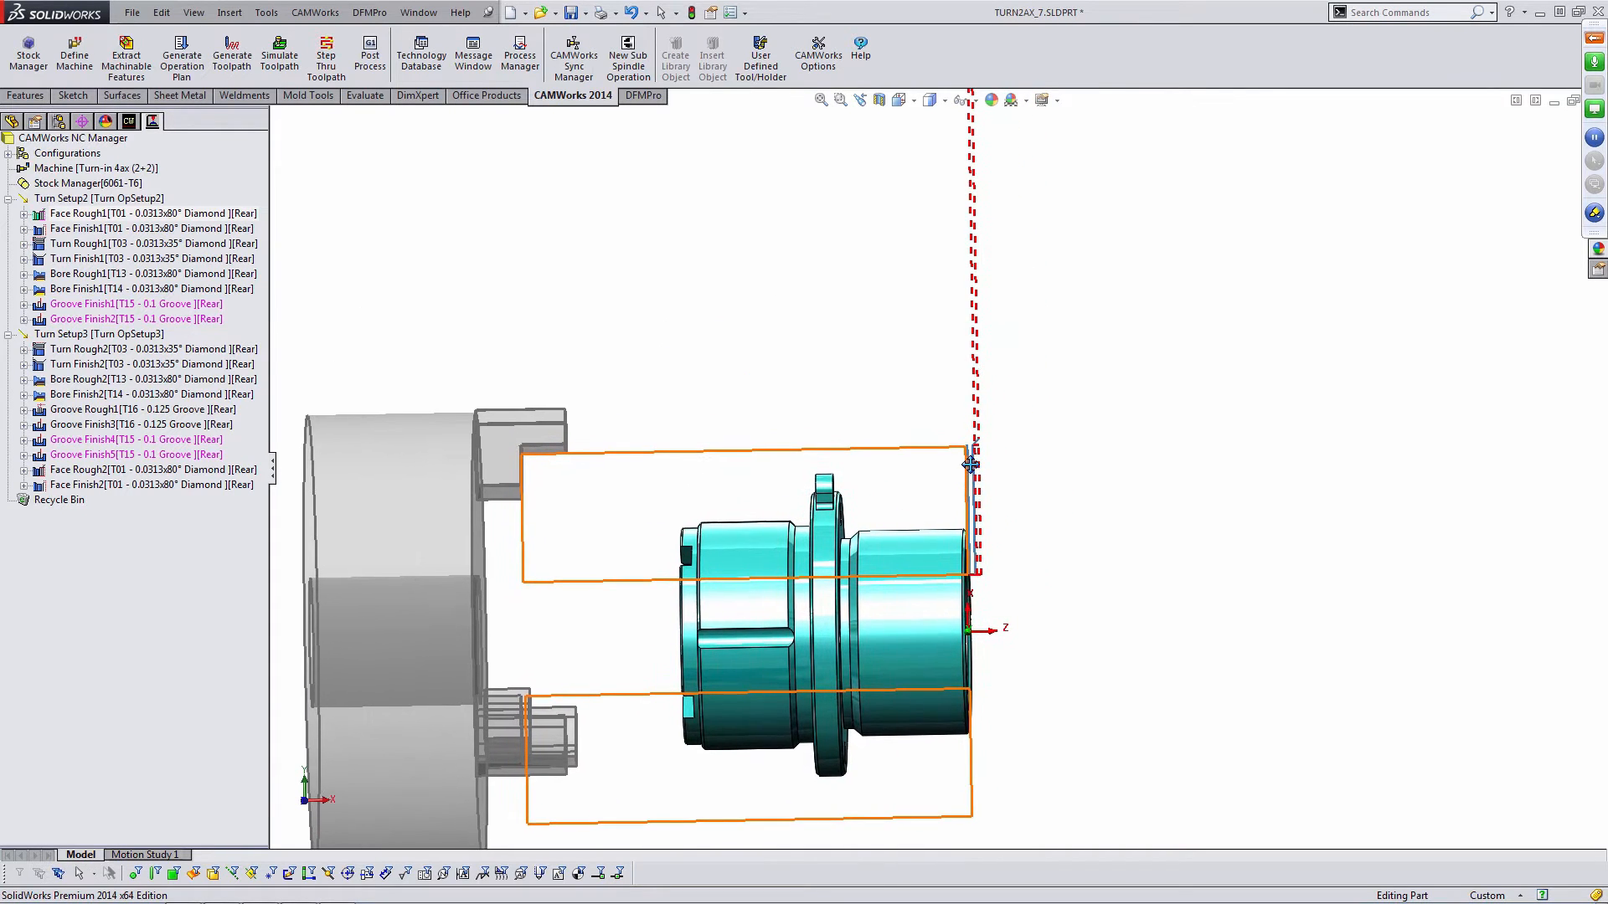
scroll(979, 453, "down", 3)
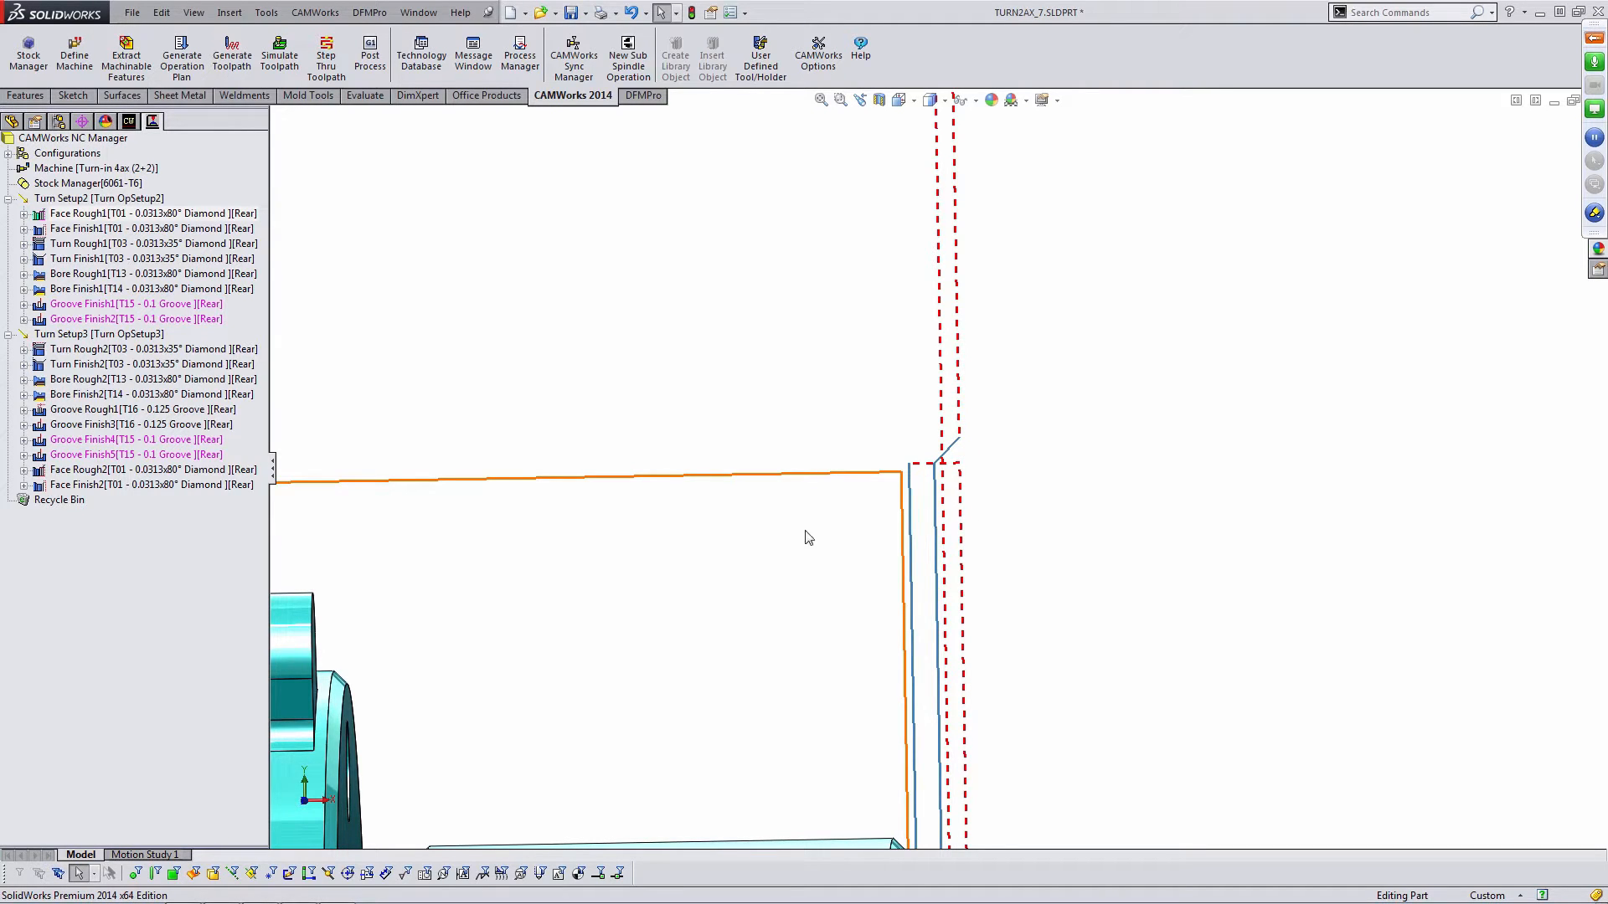
scroll(831, 580, "up", 1)
scroll(922, 527, "up", 3)
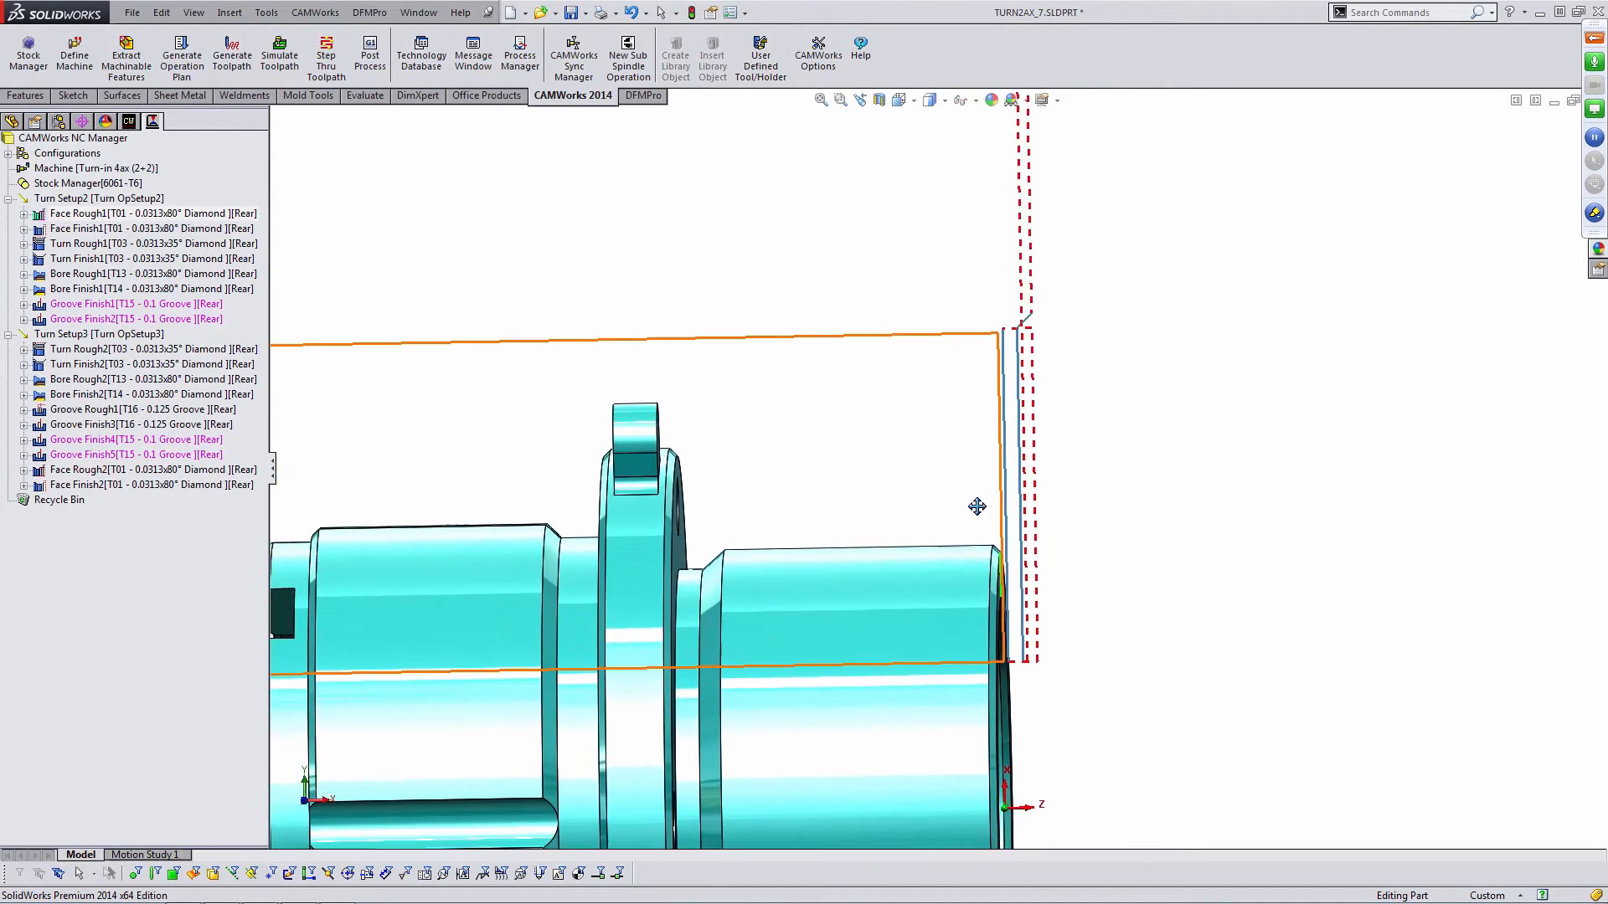
middle_click_drag(917, 488, 919, 502)
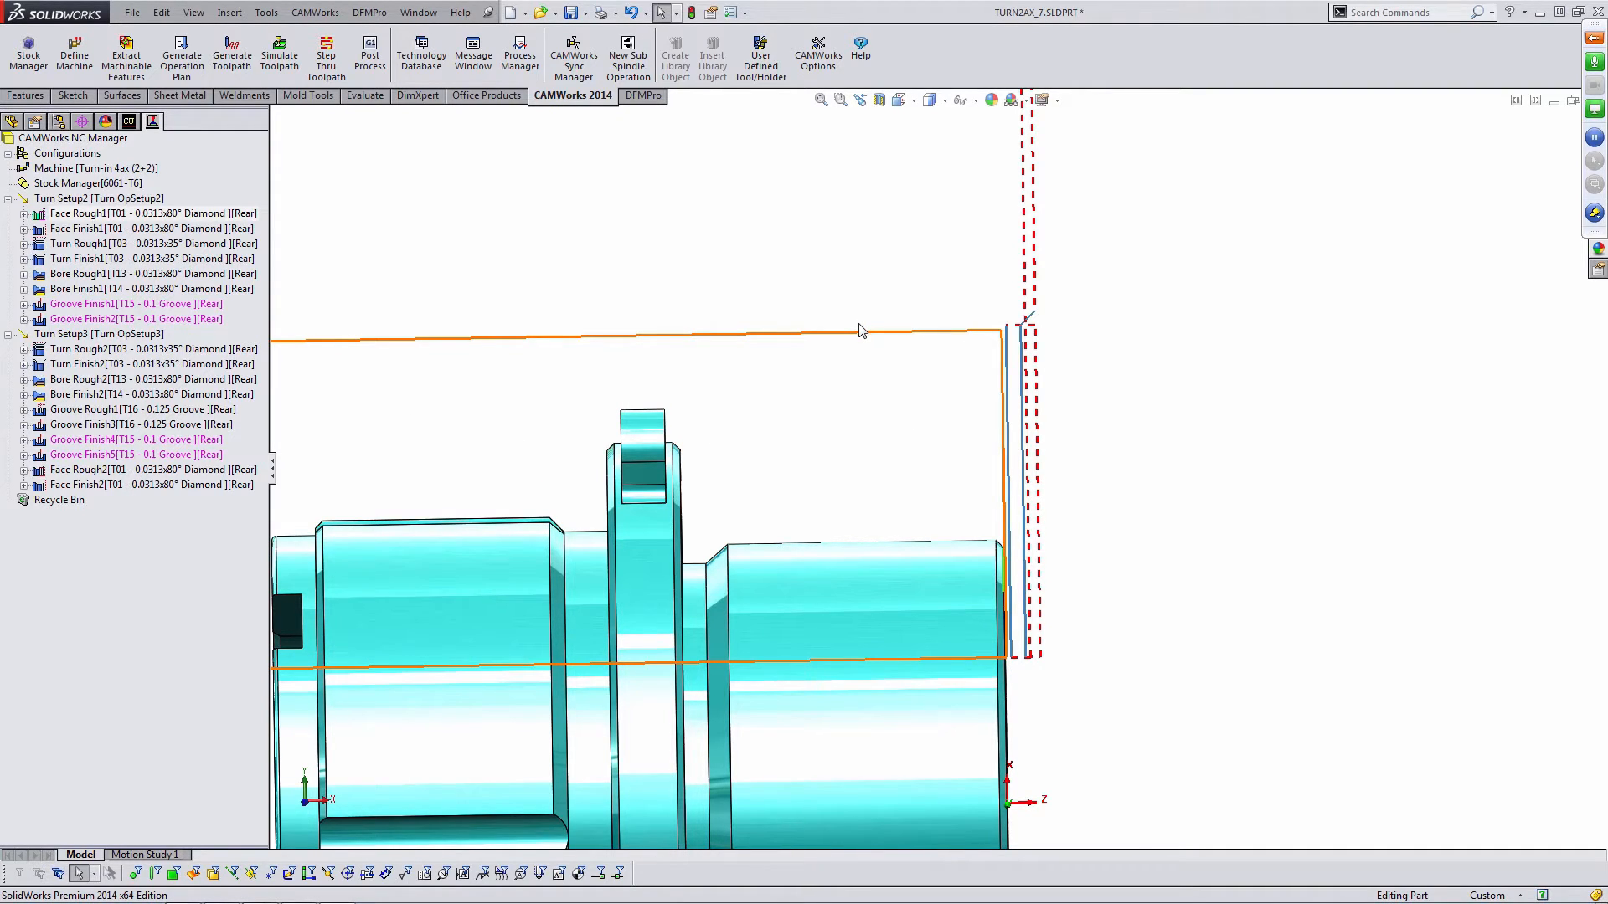
- Select individual Turn Setup2 operations such as Face Finish1, Turn Rough1, Turn Finish1 and Groove Finish1 to examine each toolpath
left_click(235, 231)
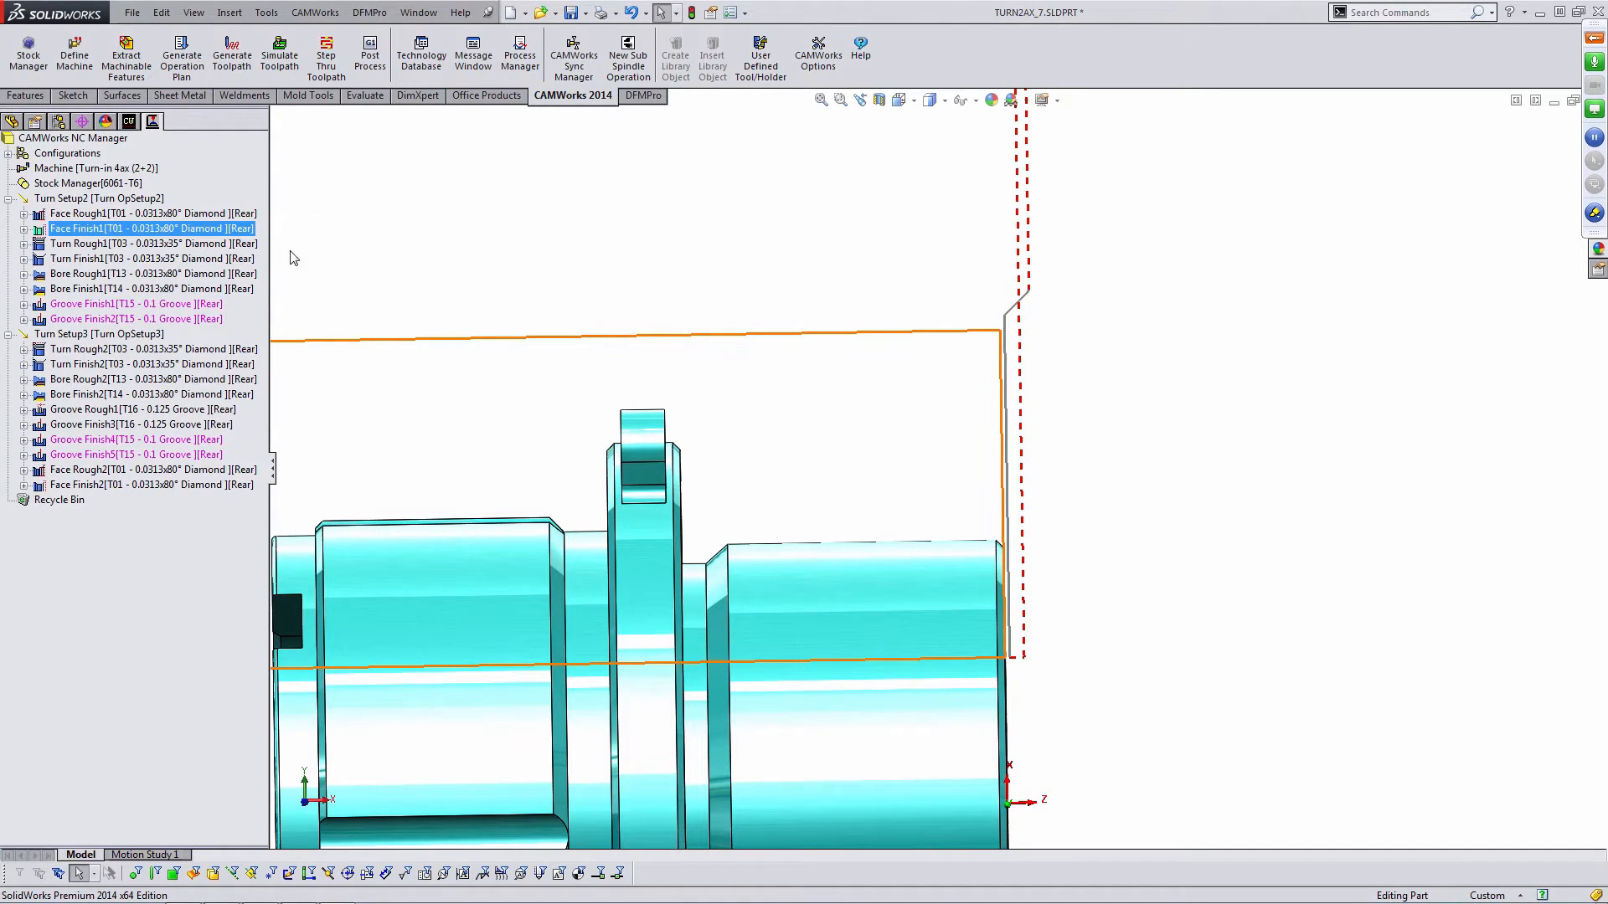
left_click(183, 245)
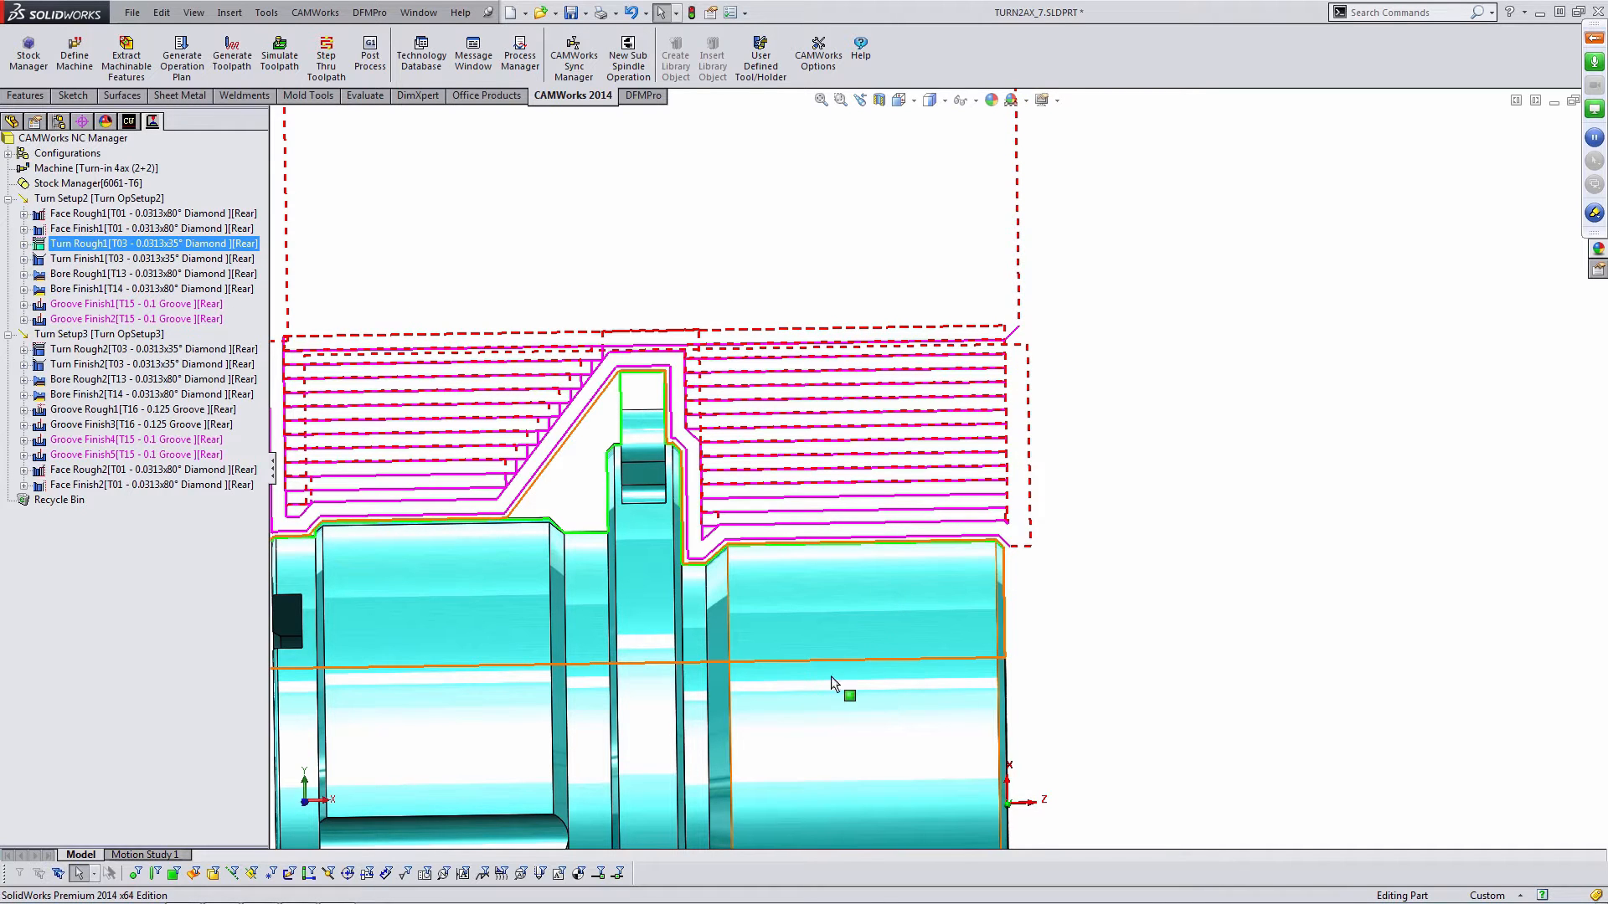
scroll(643, 469, "down", 8)
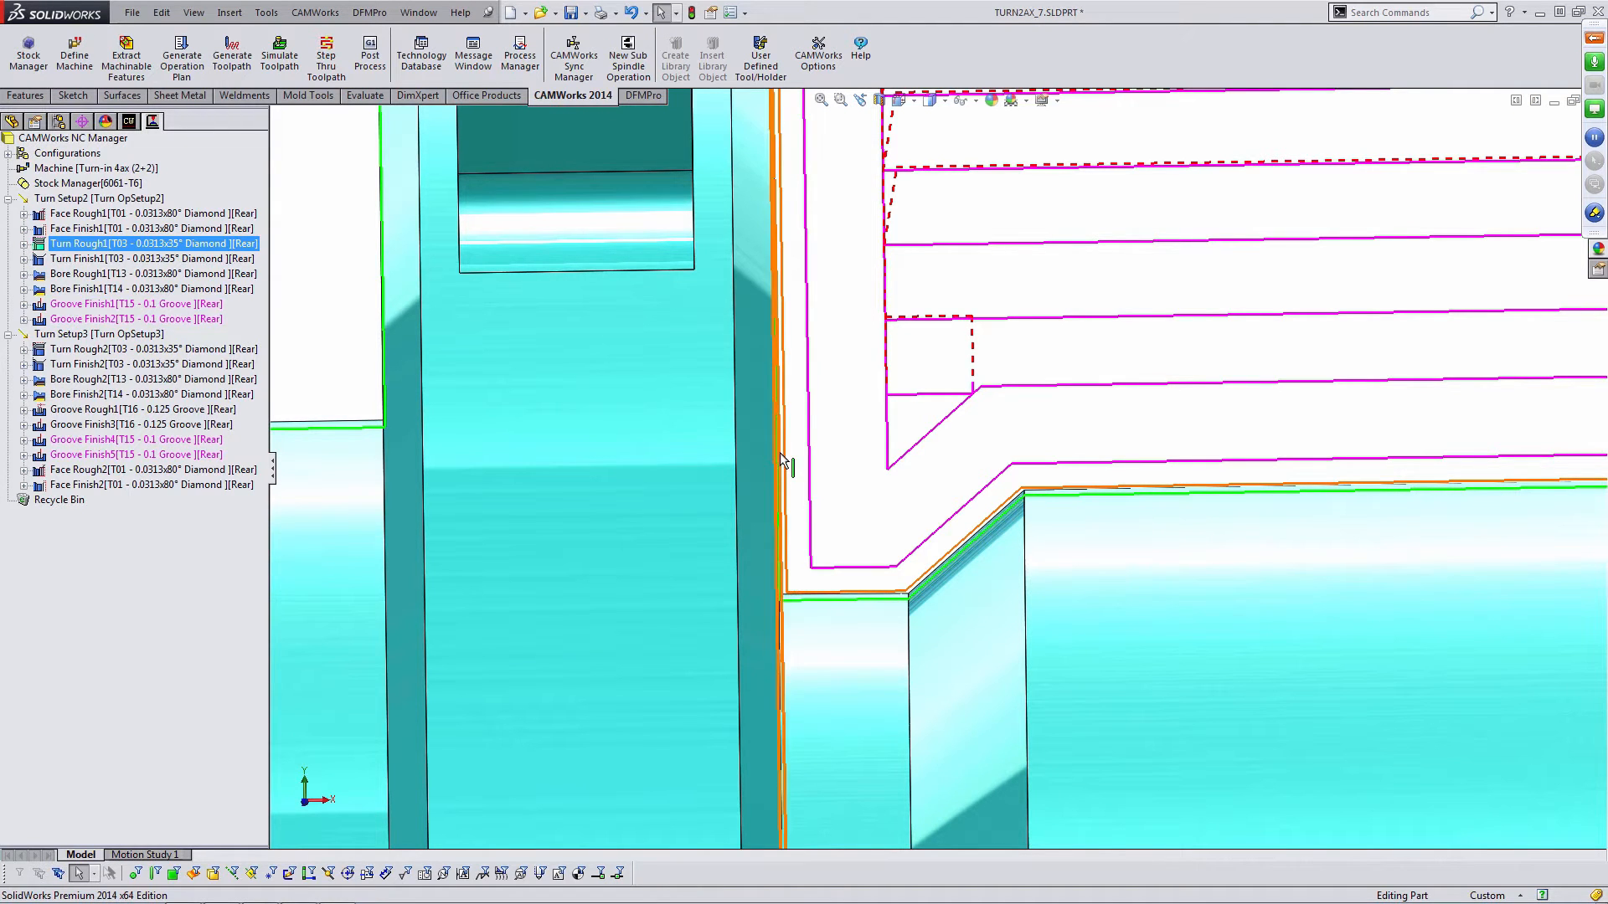
scroll(785, 412, "up", 6)
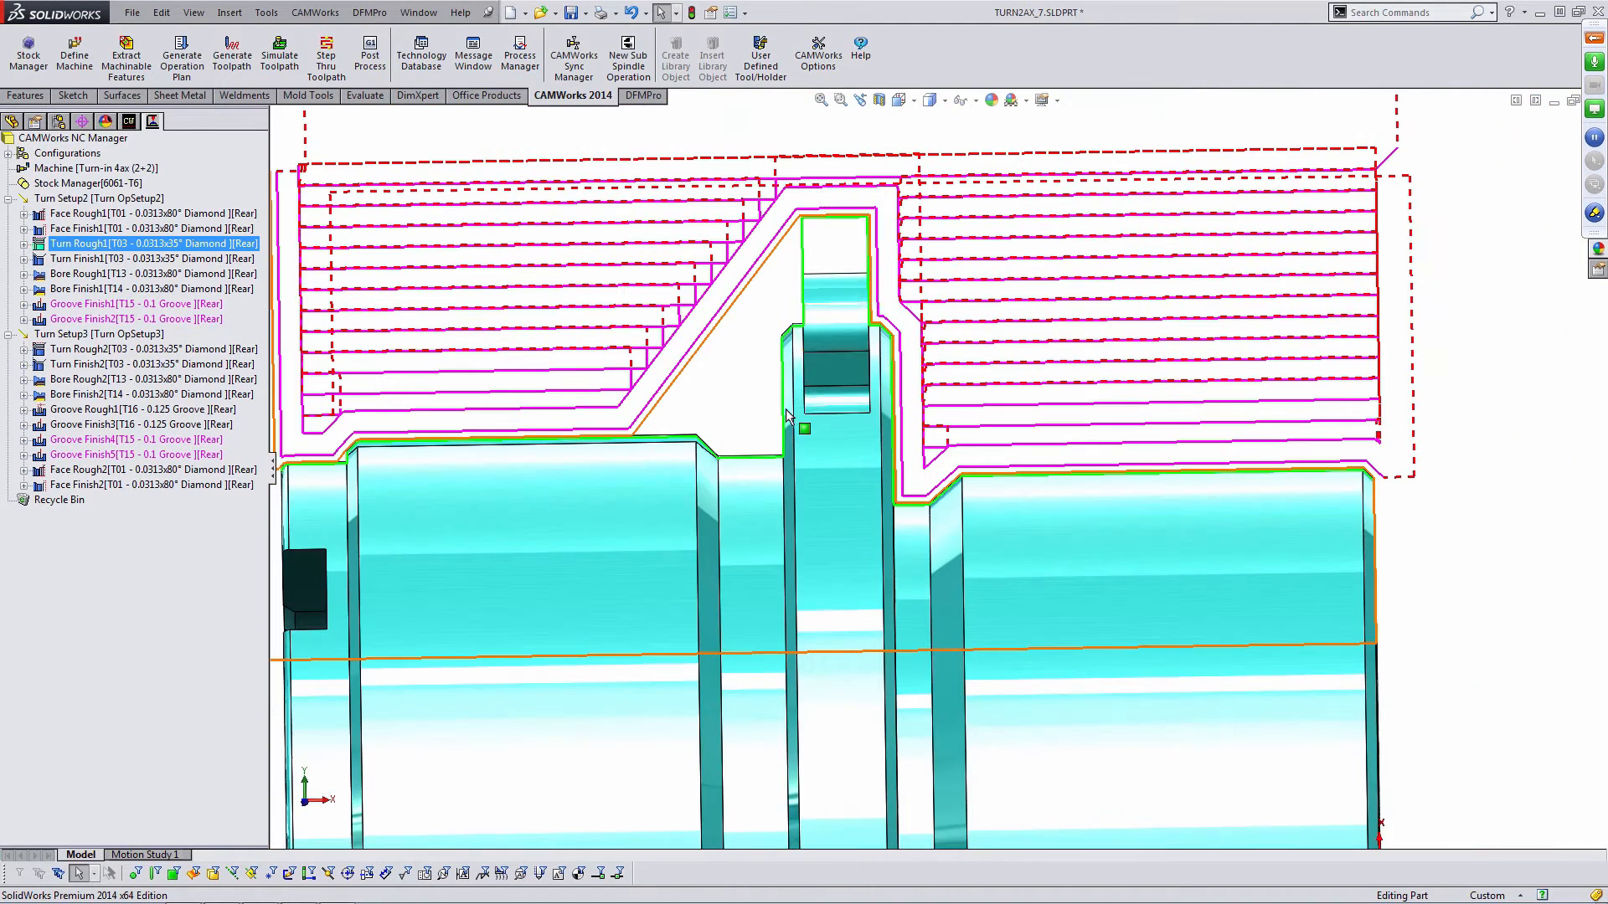
scroll(844, 222, "down", 3)
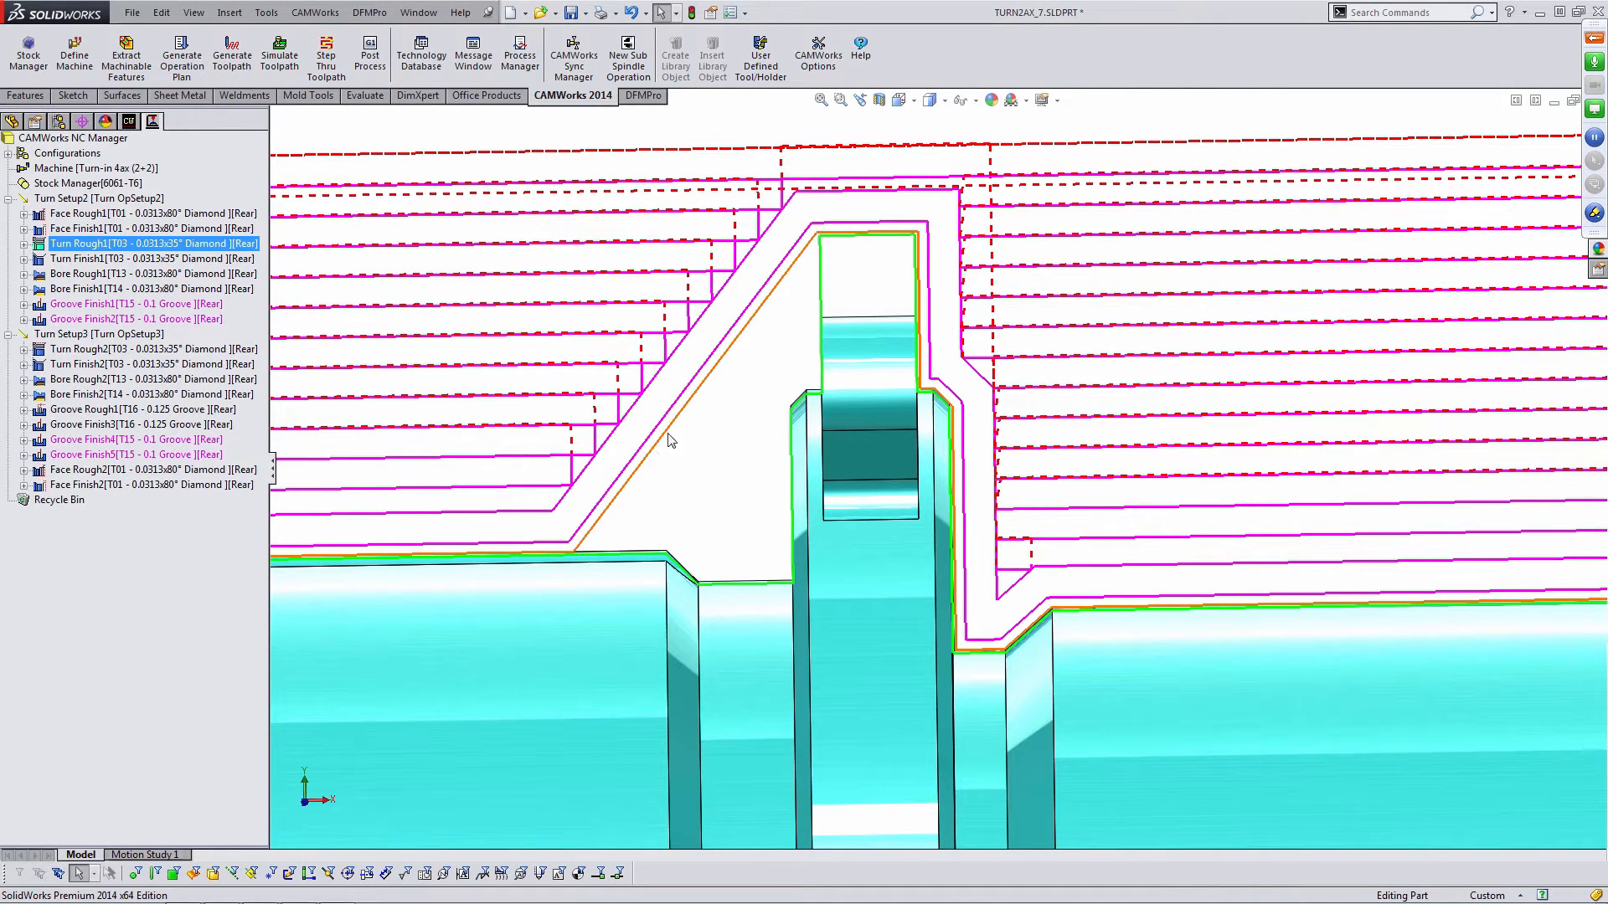
scroll(991, 461, "up", 5)
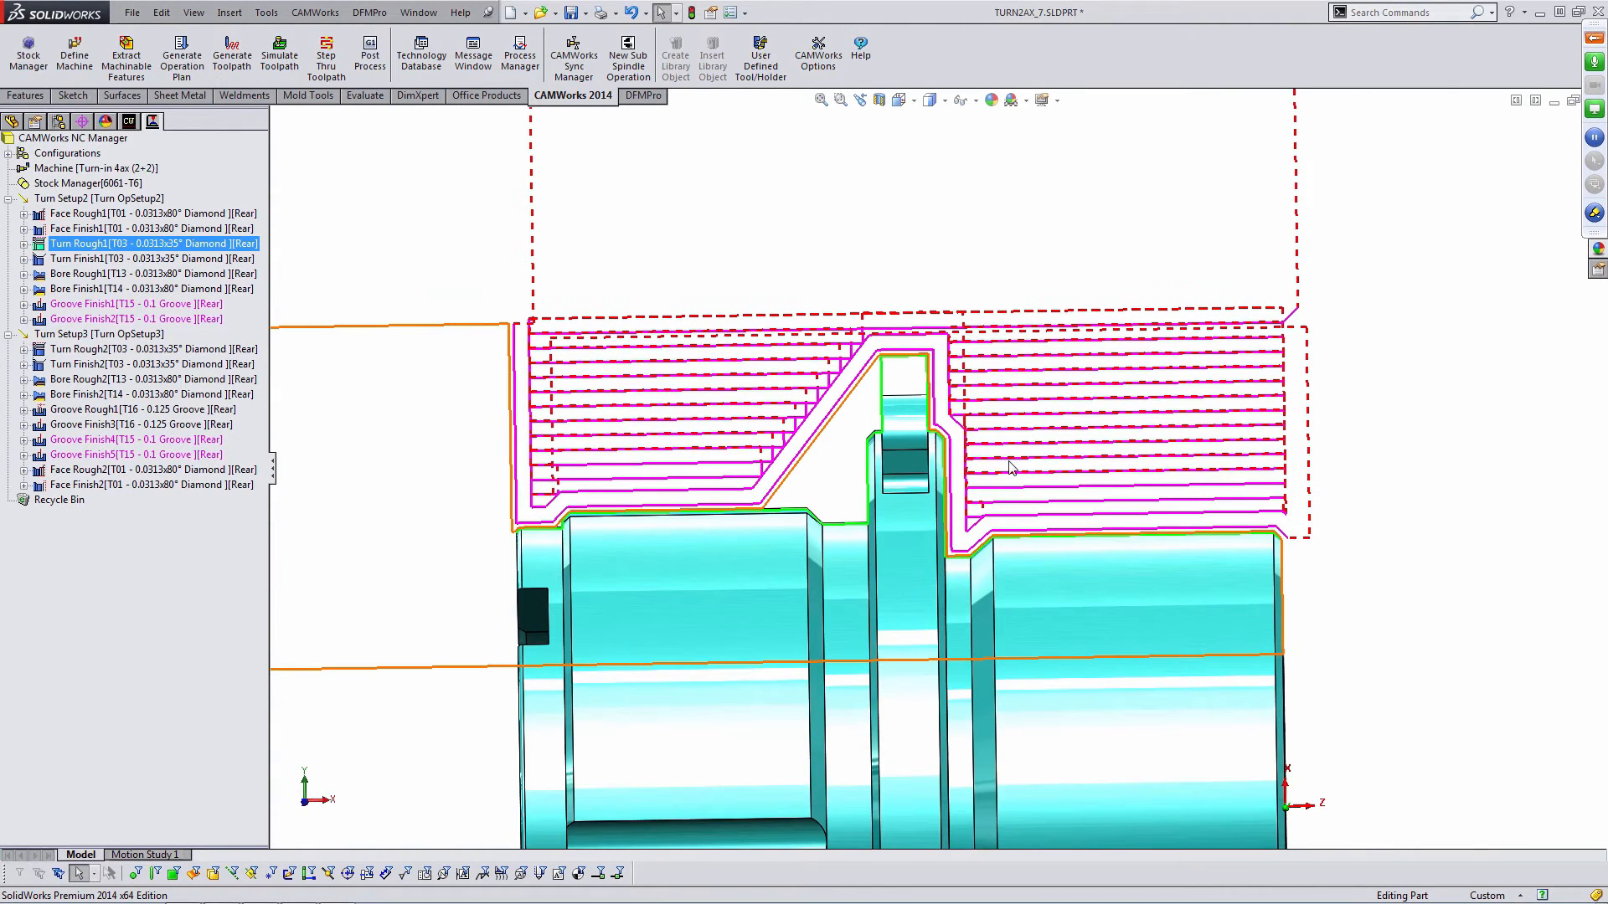
middle_click_drag(992, 460, 993, 500)
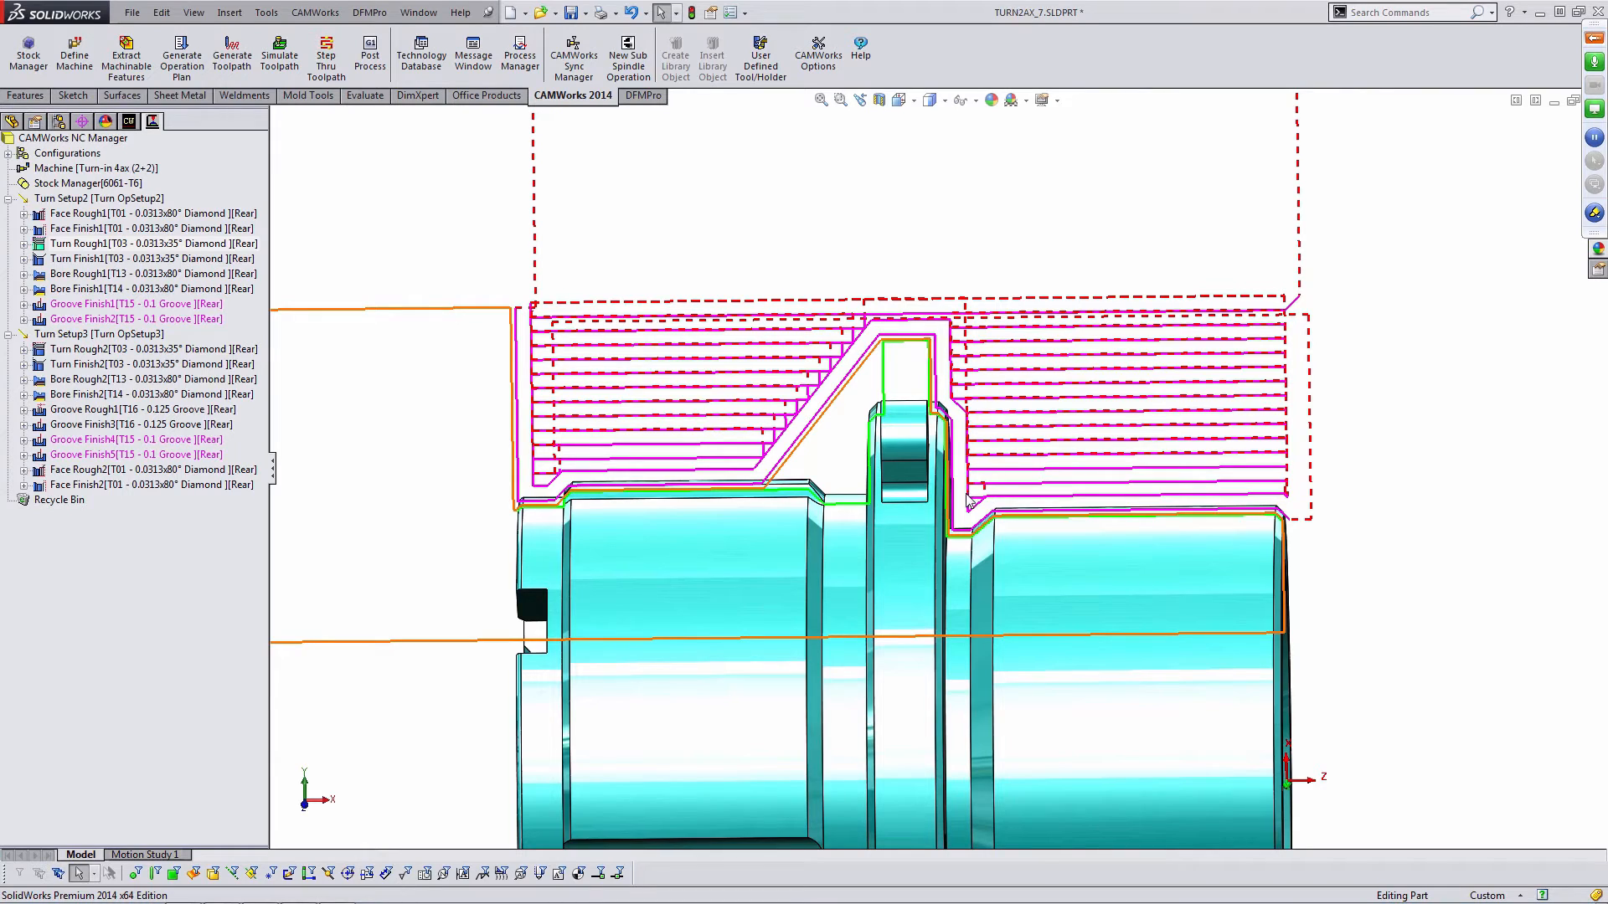
left_click(150, 261)
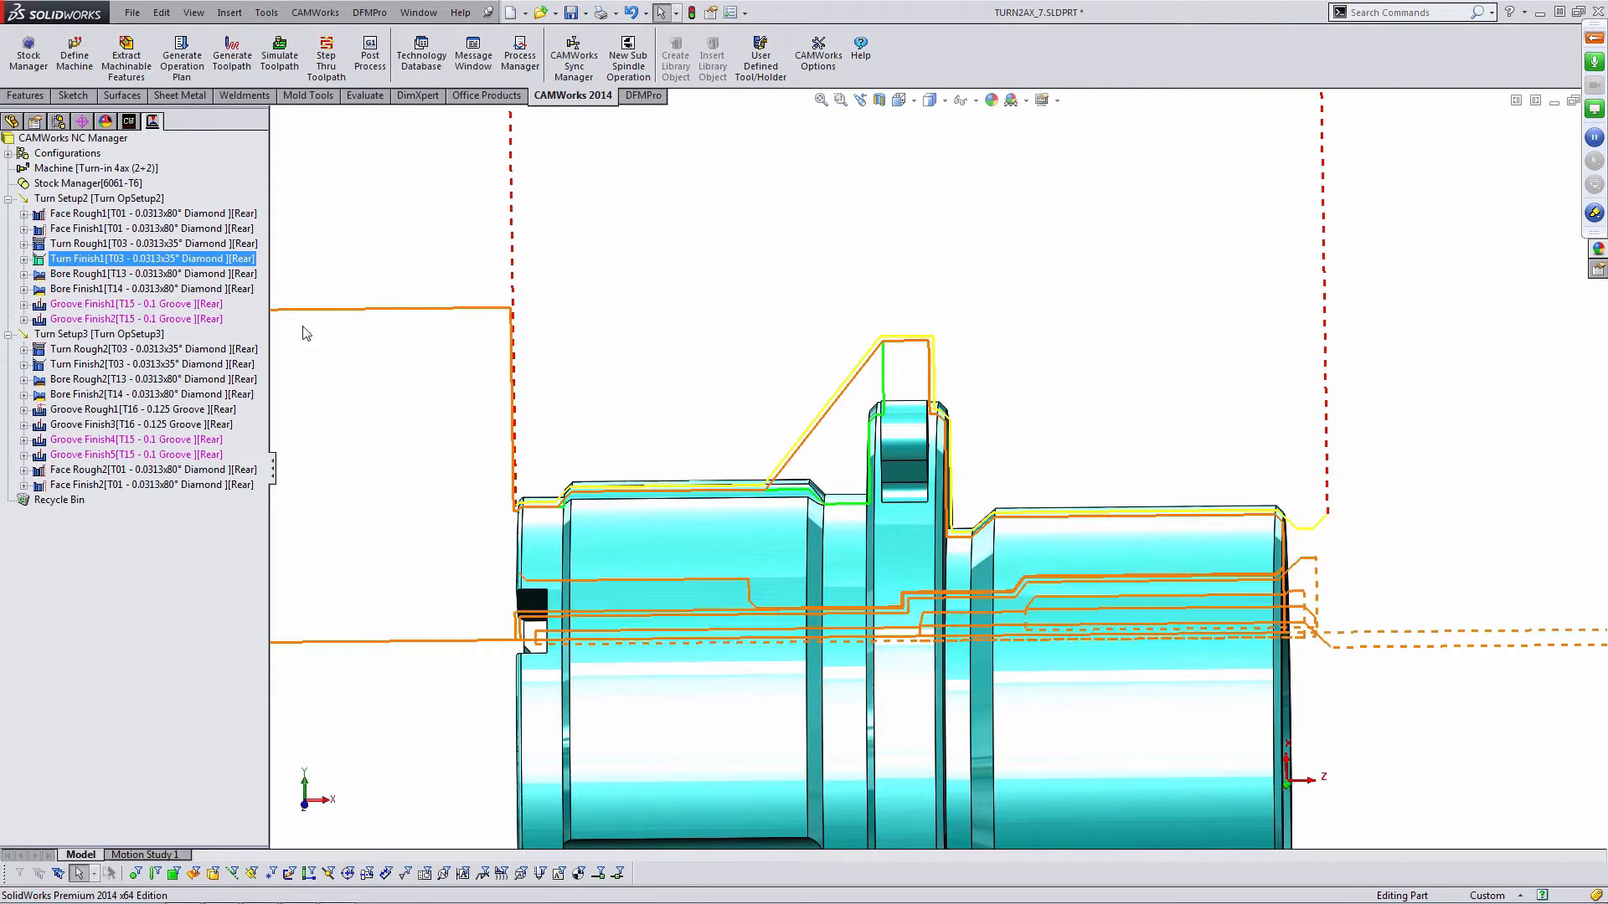
scroll(988, 548, "down", 3)
mouse_move(975, 497)
middle_mouse_down()
mouse_move(966, 481)
mouse_move(963, 511)
middle_mouse_up()
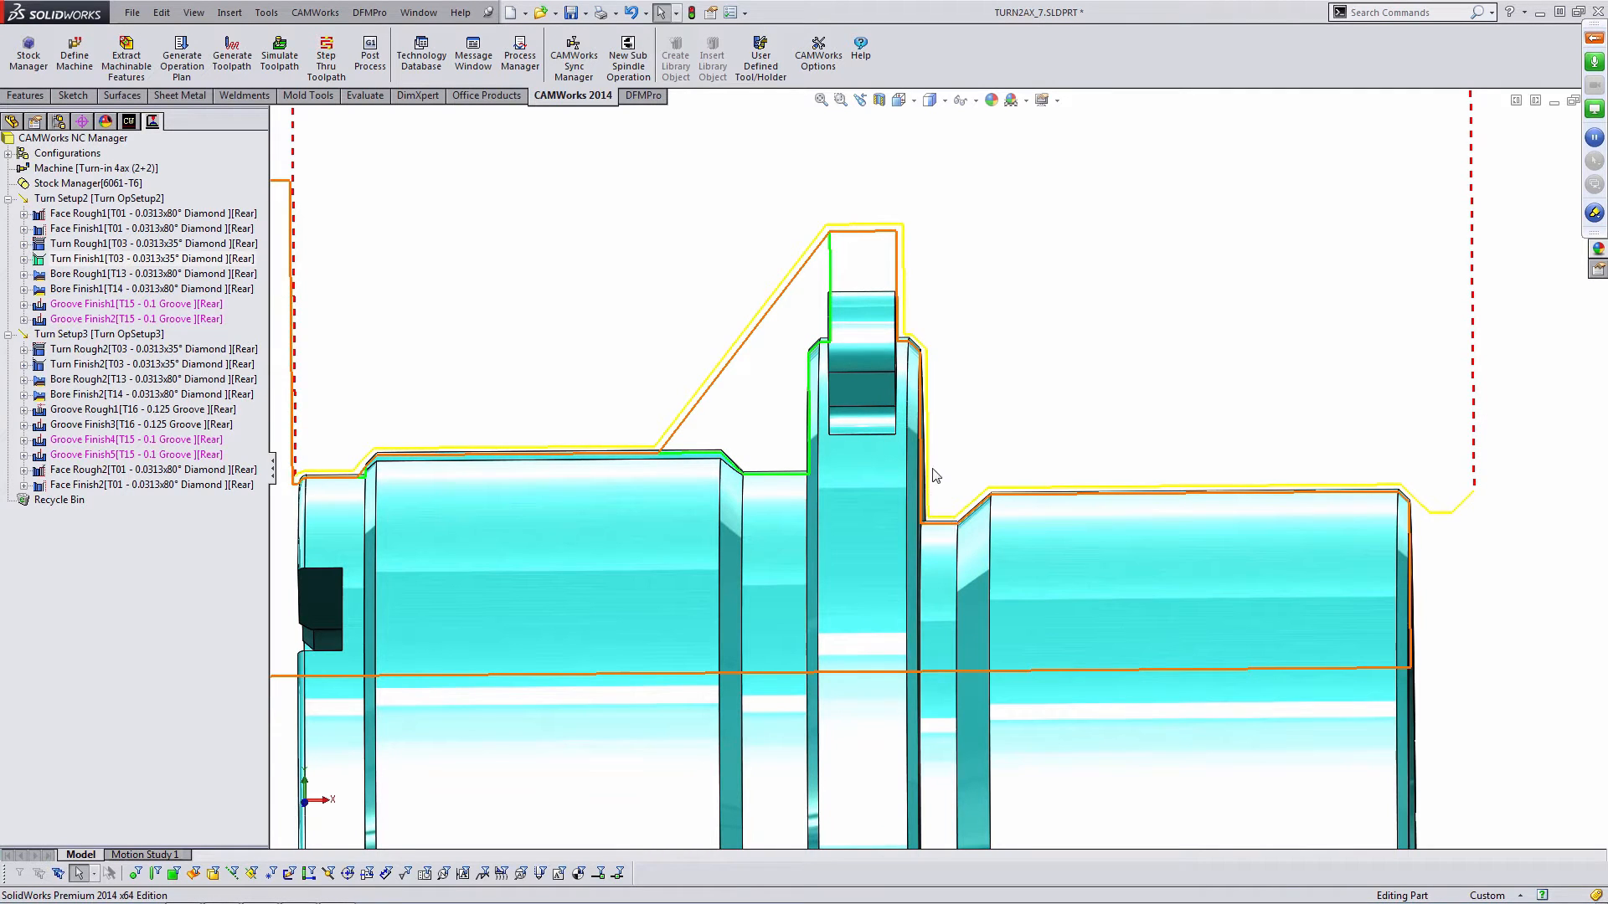
left_click(142, 305)
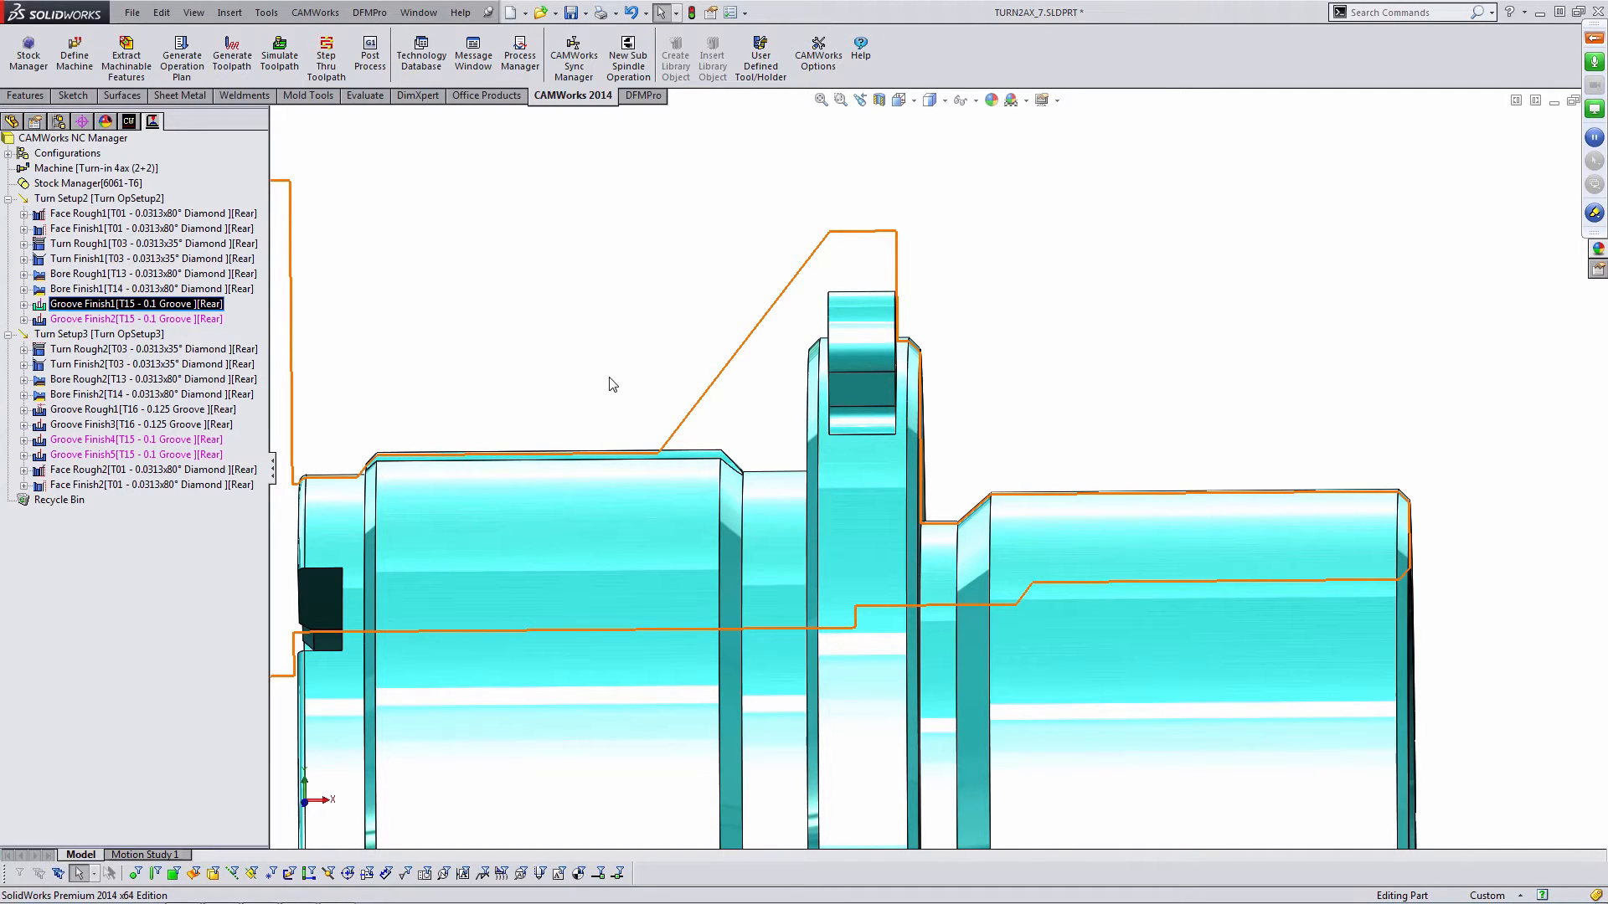
scroll(936, 457, "up", 3)
middle_click_drag(960, 464, 953, 476)
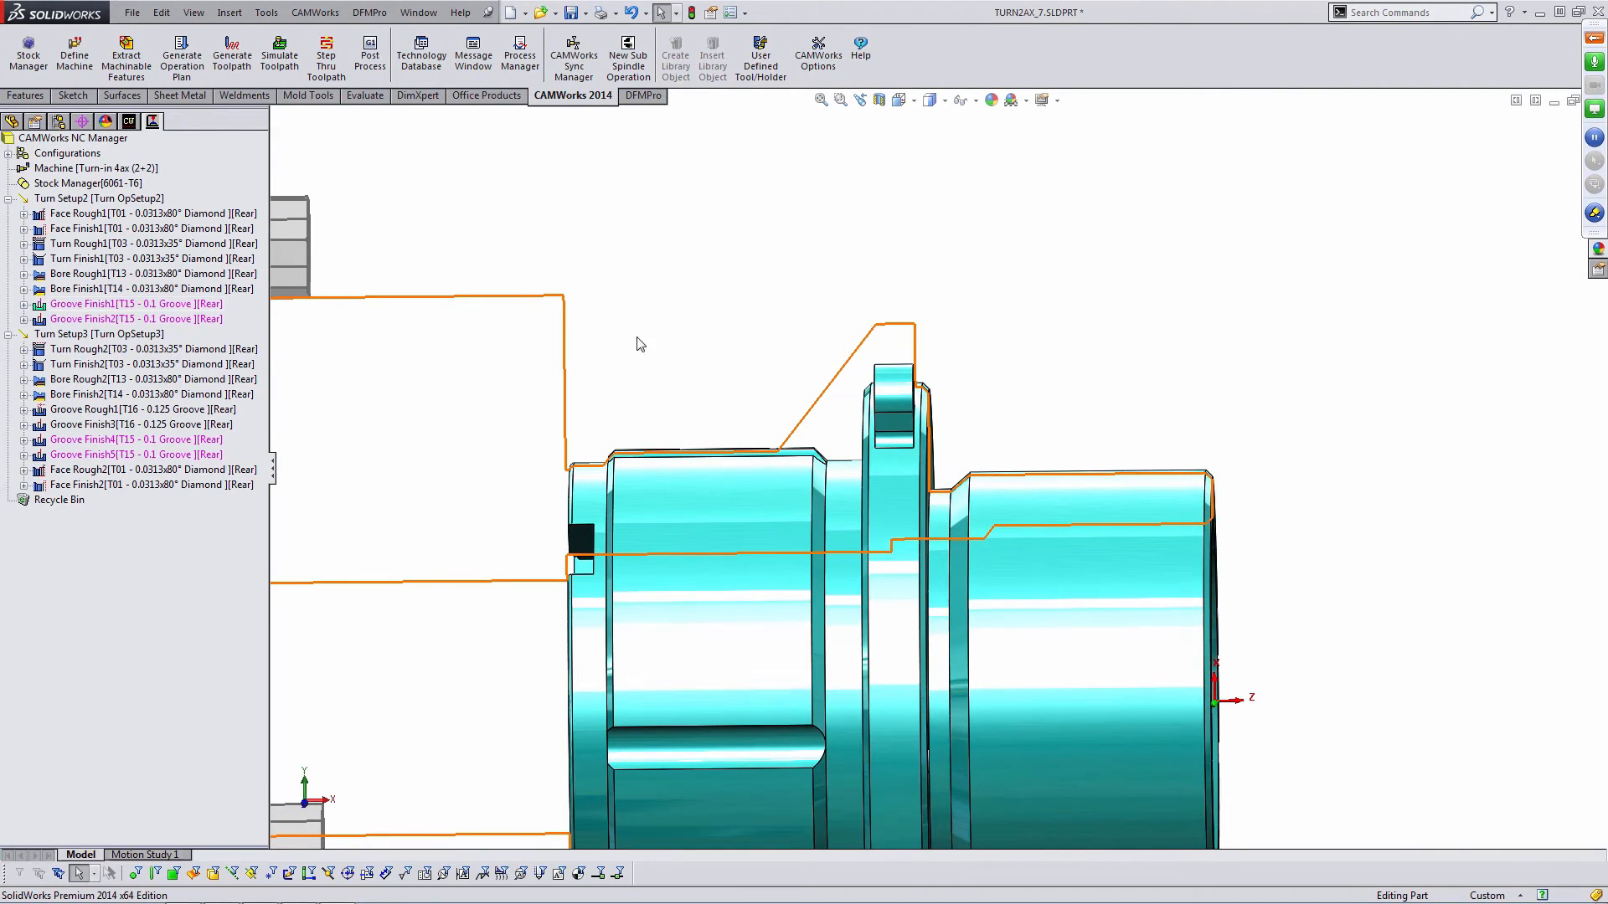
- Open Turn Rough1's operation parameters and review its diamond insert and holder settings
mouse_move(205, 217)
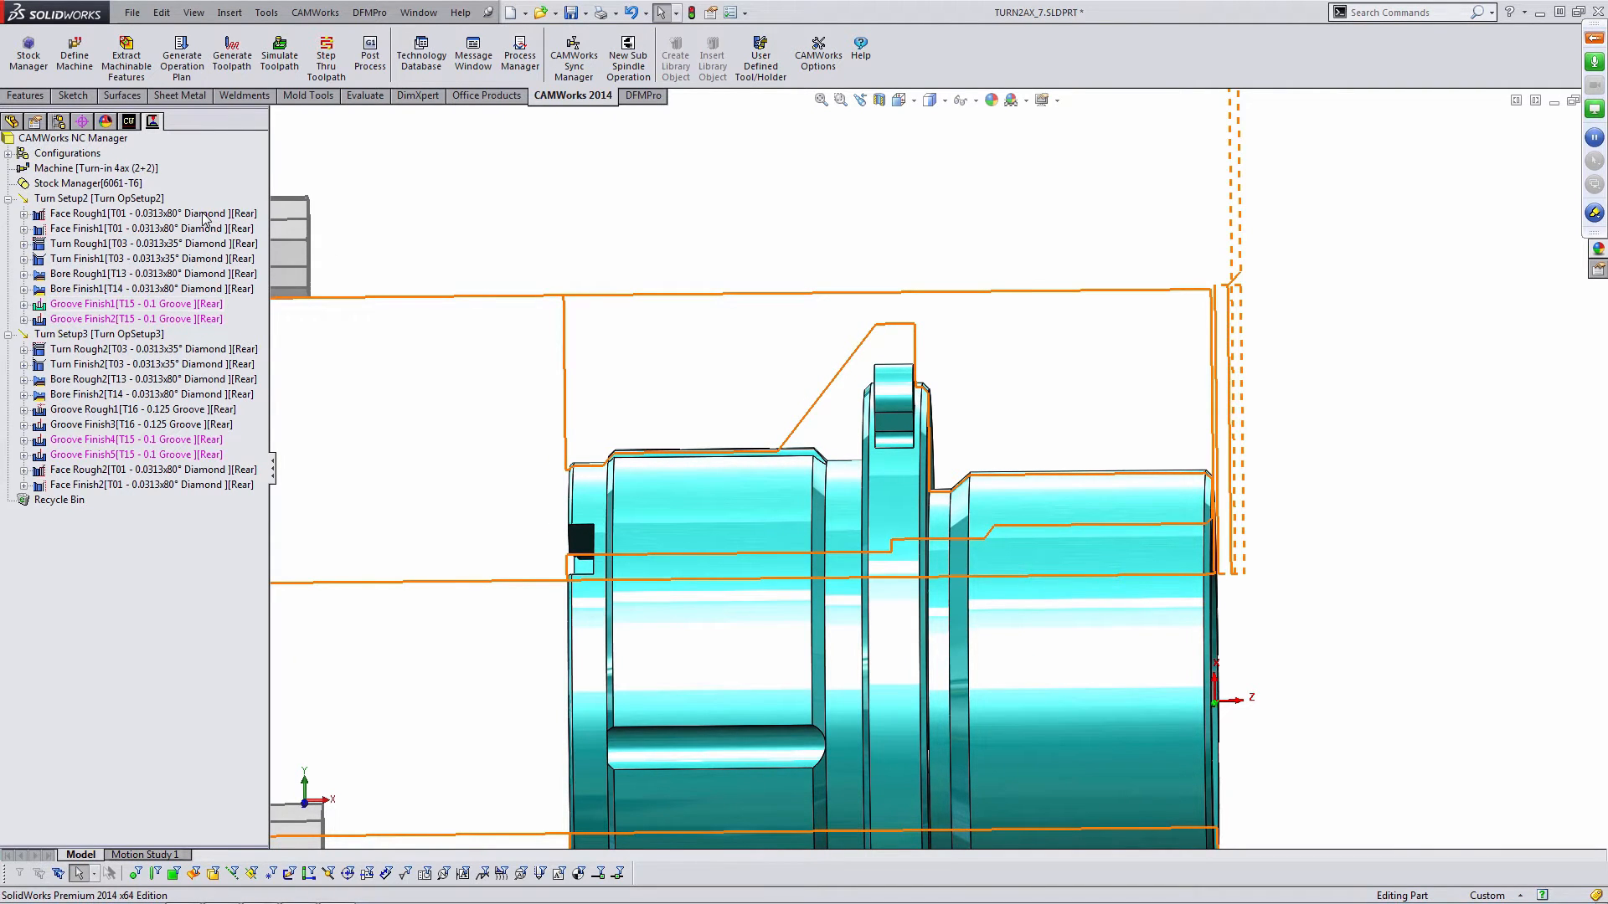
left_click(178, 244)
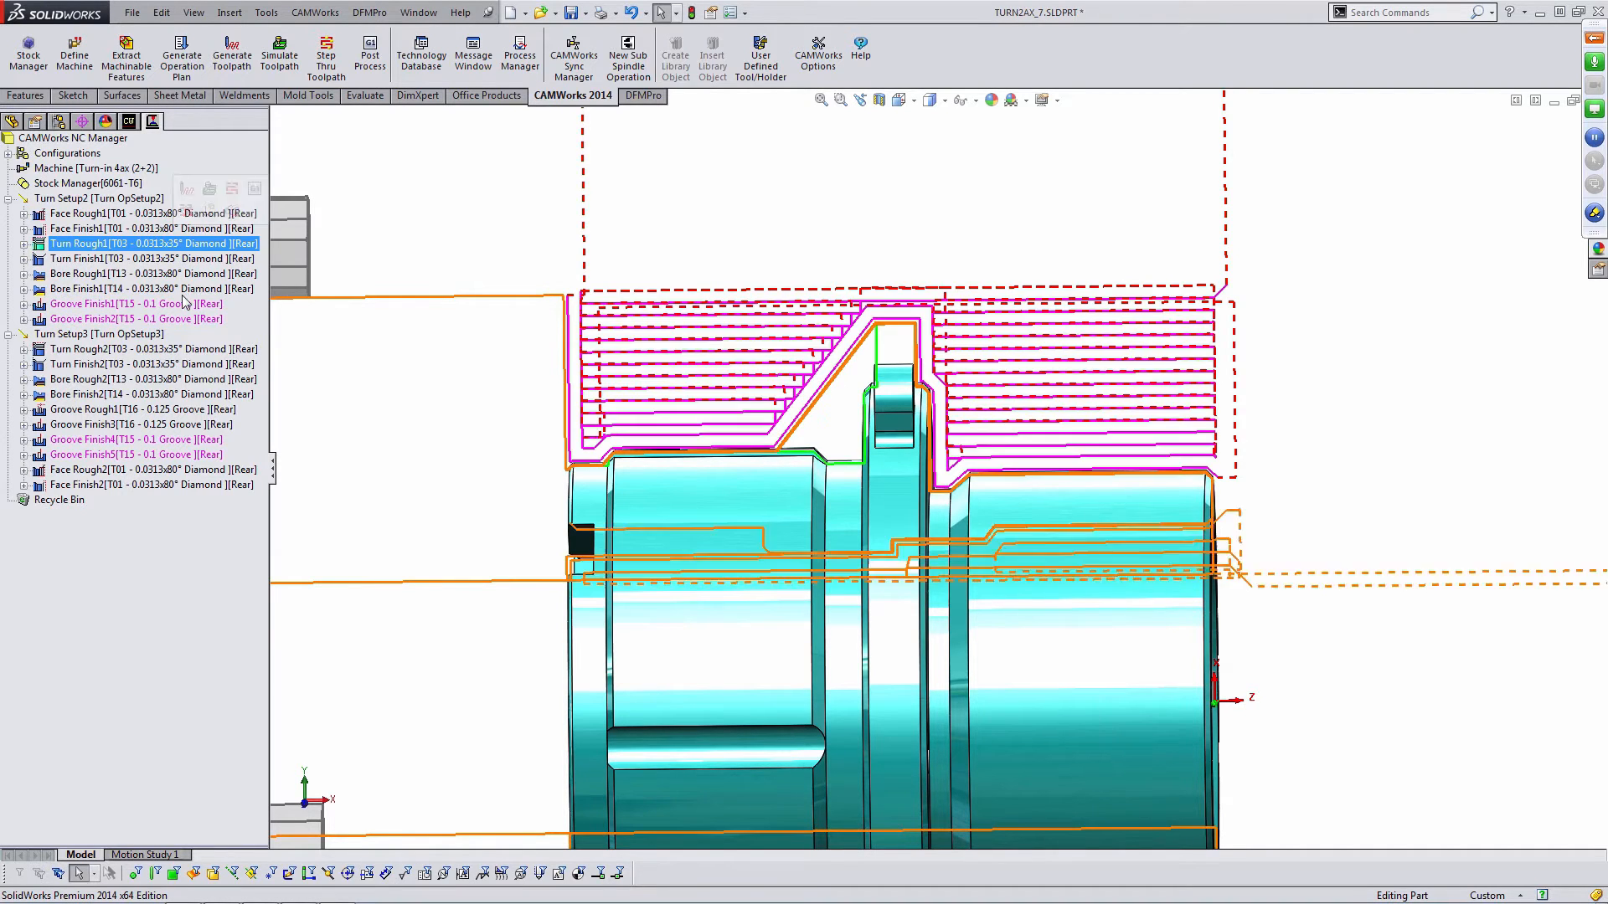
double_click(170, 243)
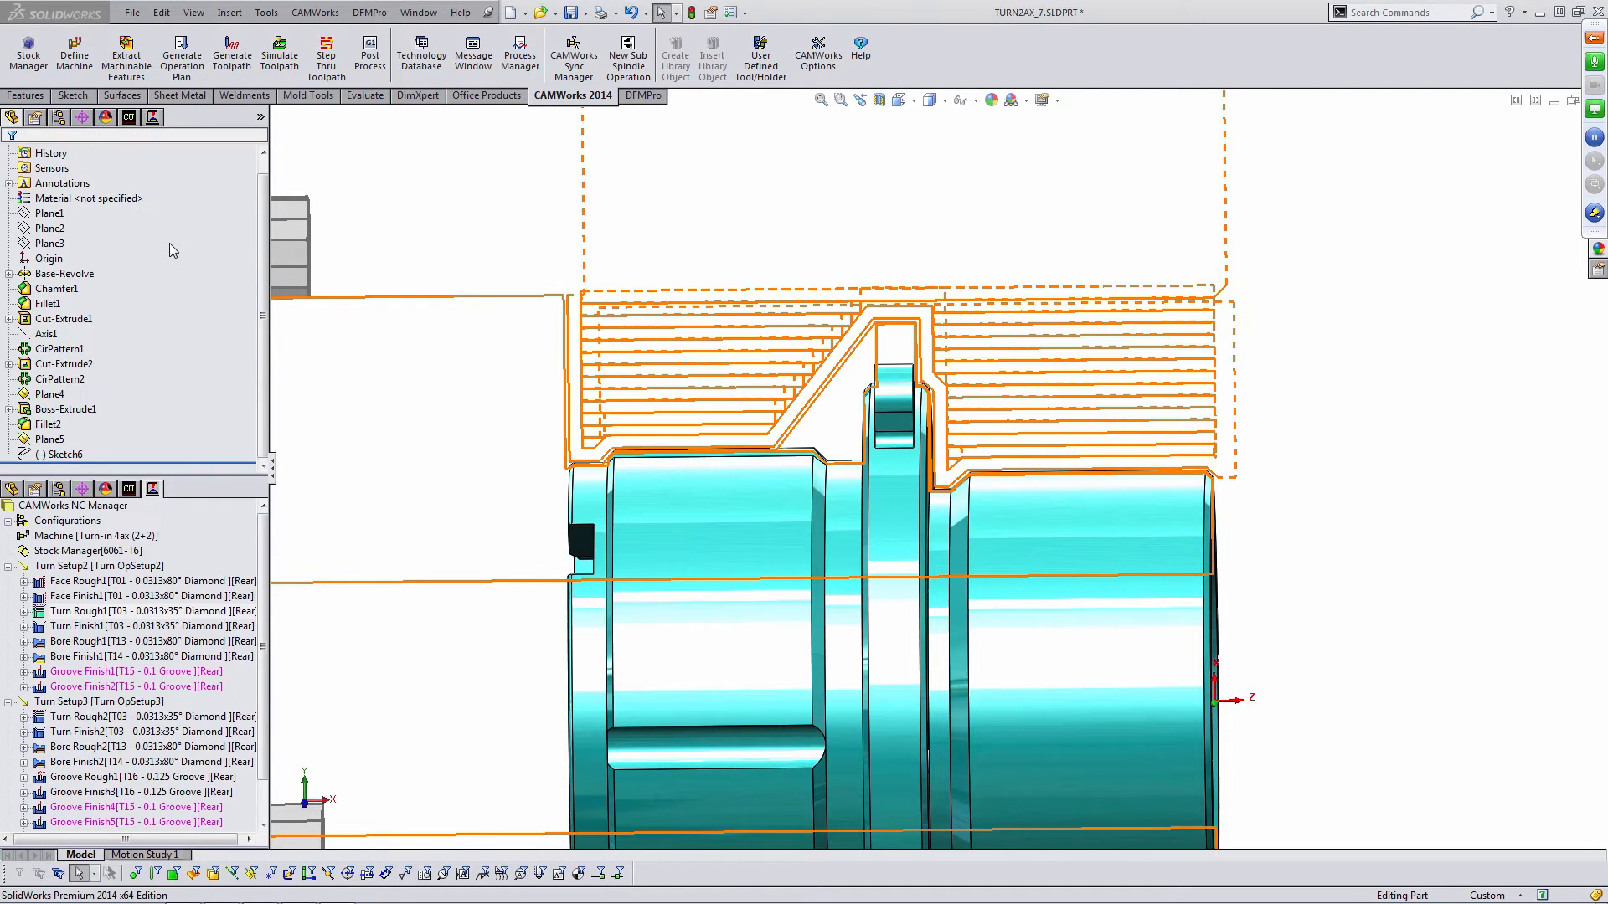
left_click(145, 156)
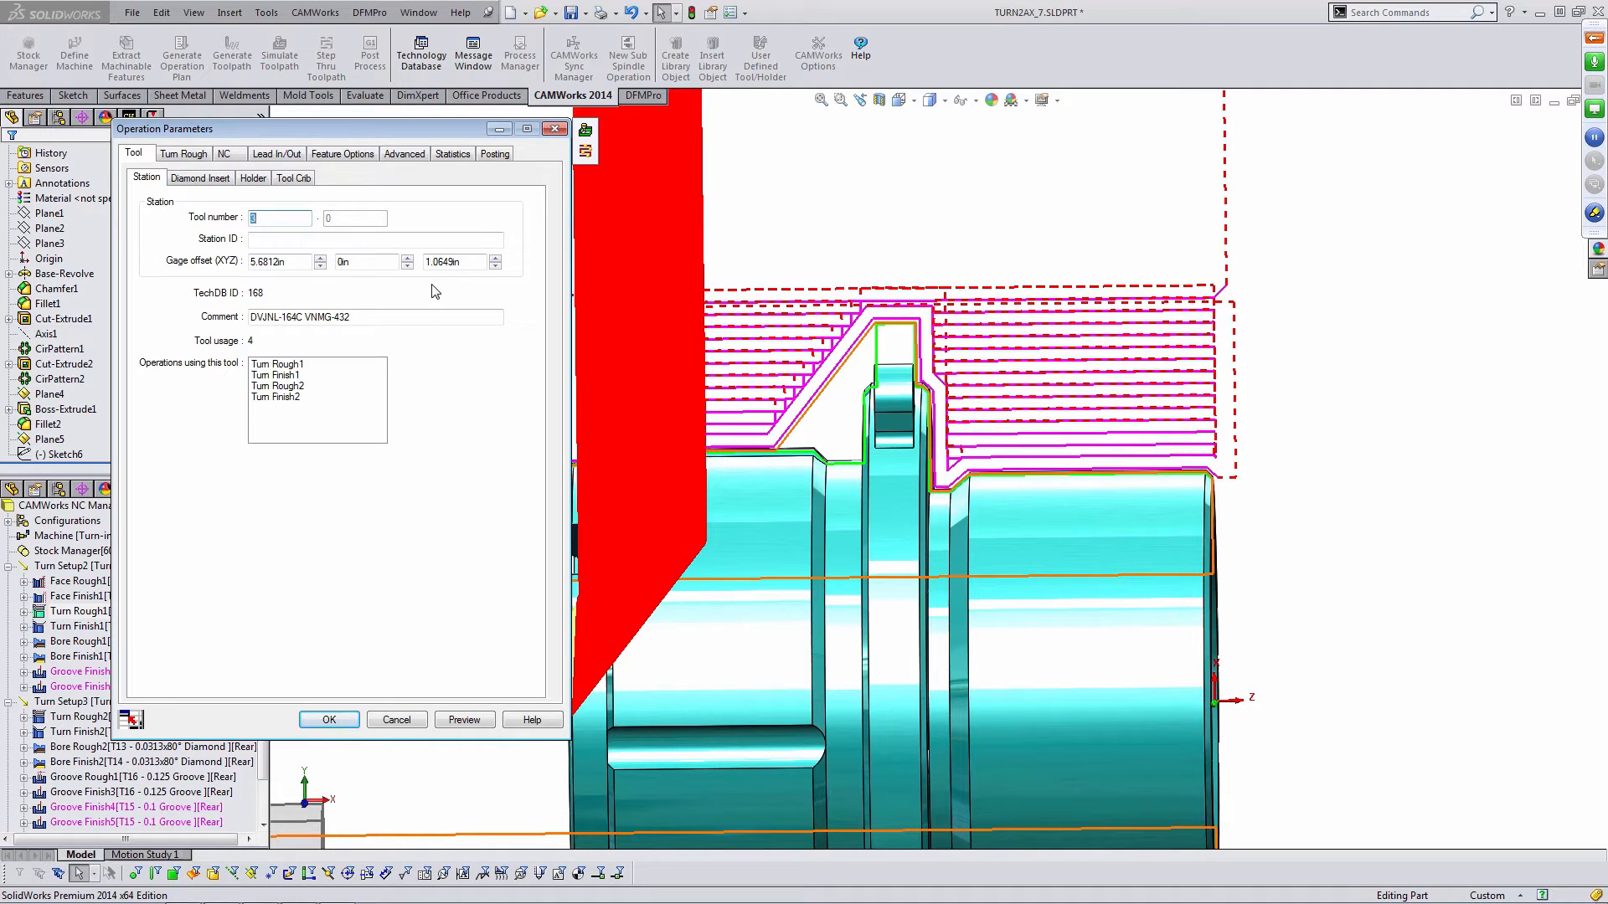
left_click(201, 177)
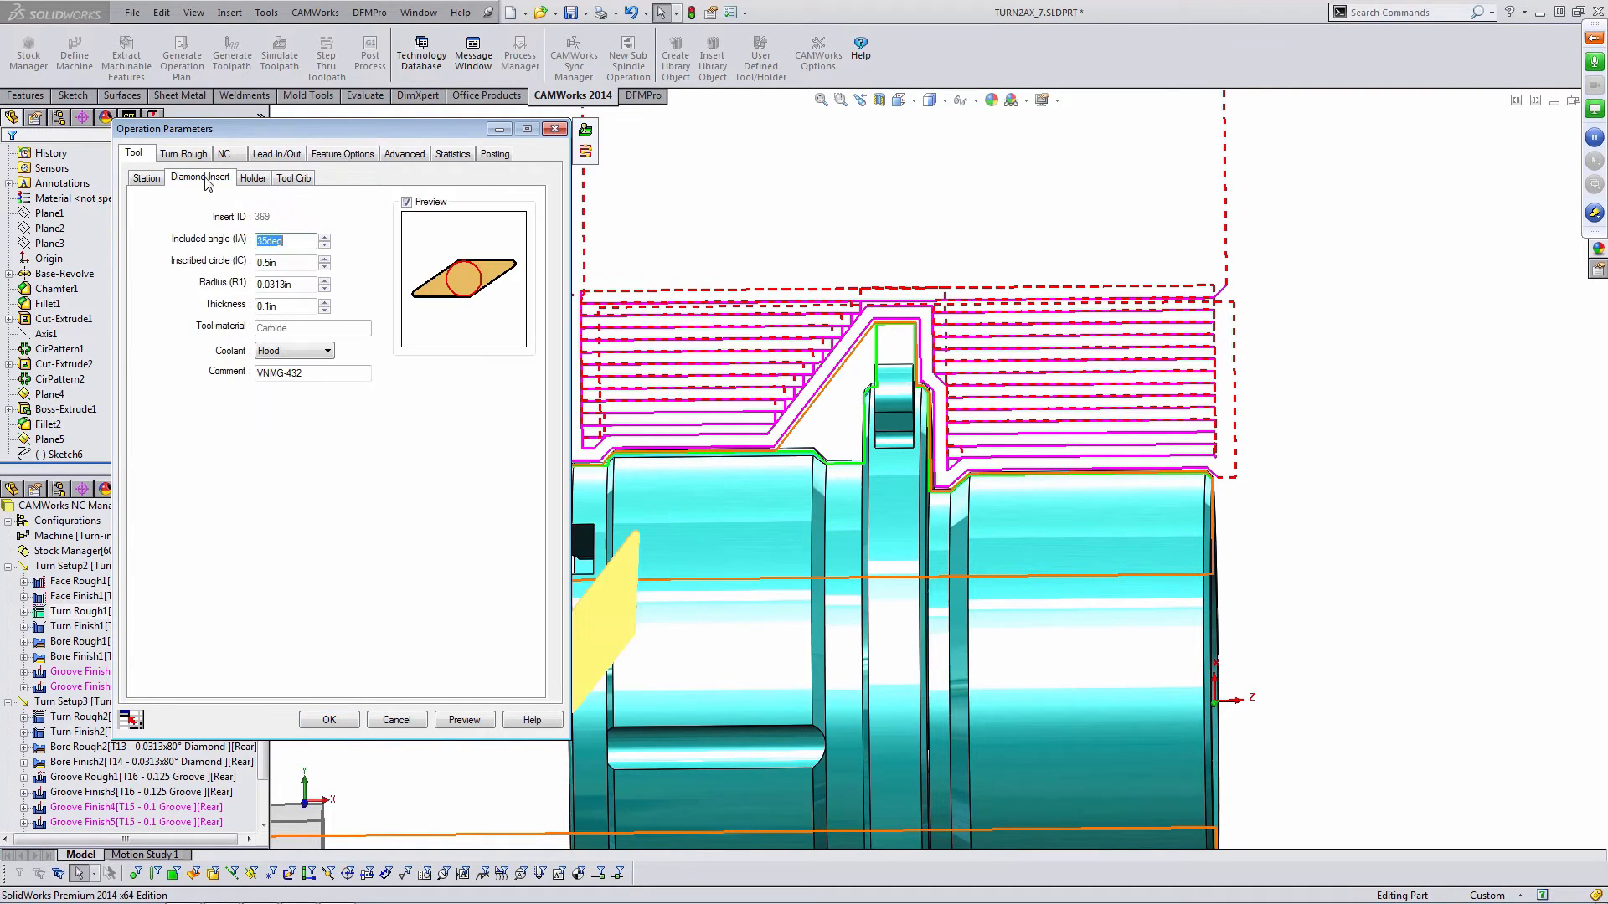
left_click(256, 179)
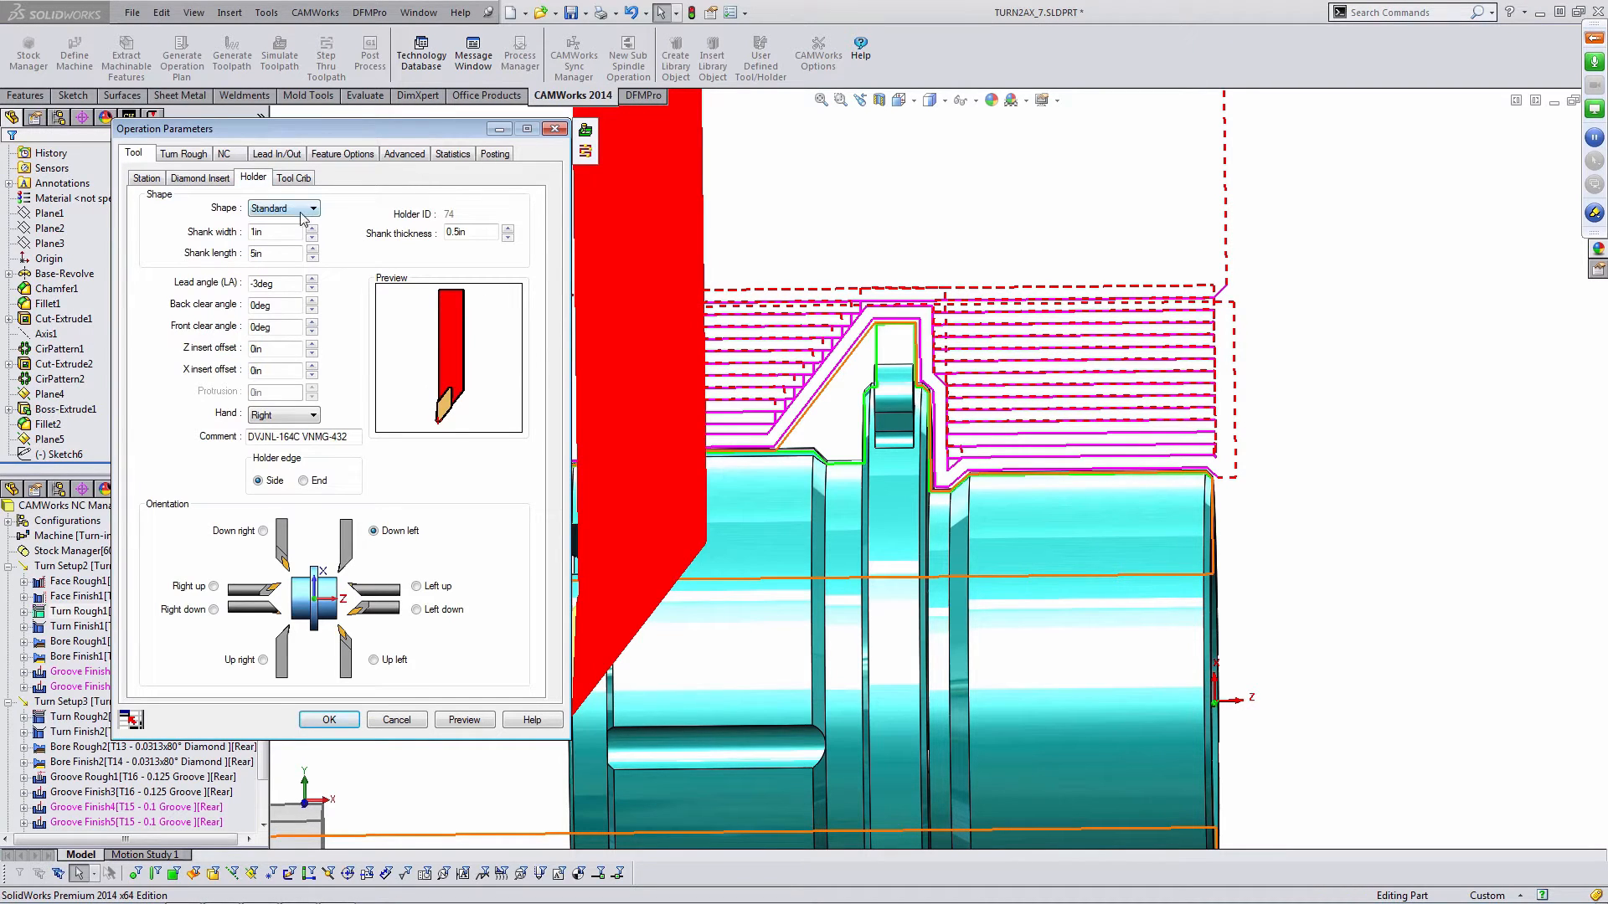
mouse_move(1009, 390)
middle_mouse_down()
mouse_move(1002, 376)
mouse_move(1014, 384)
middle_mouse_up()
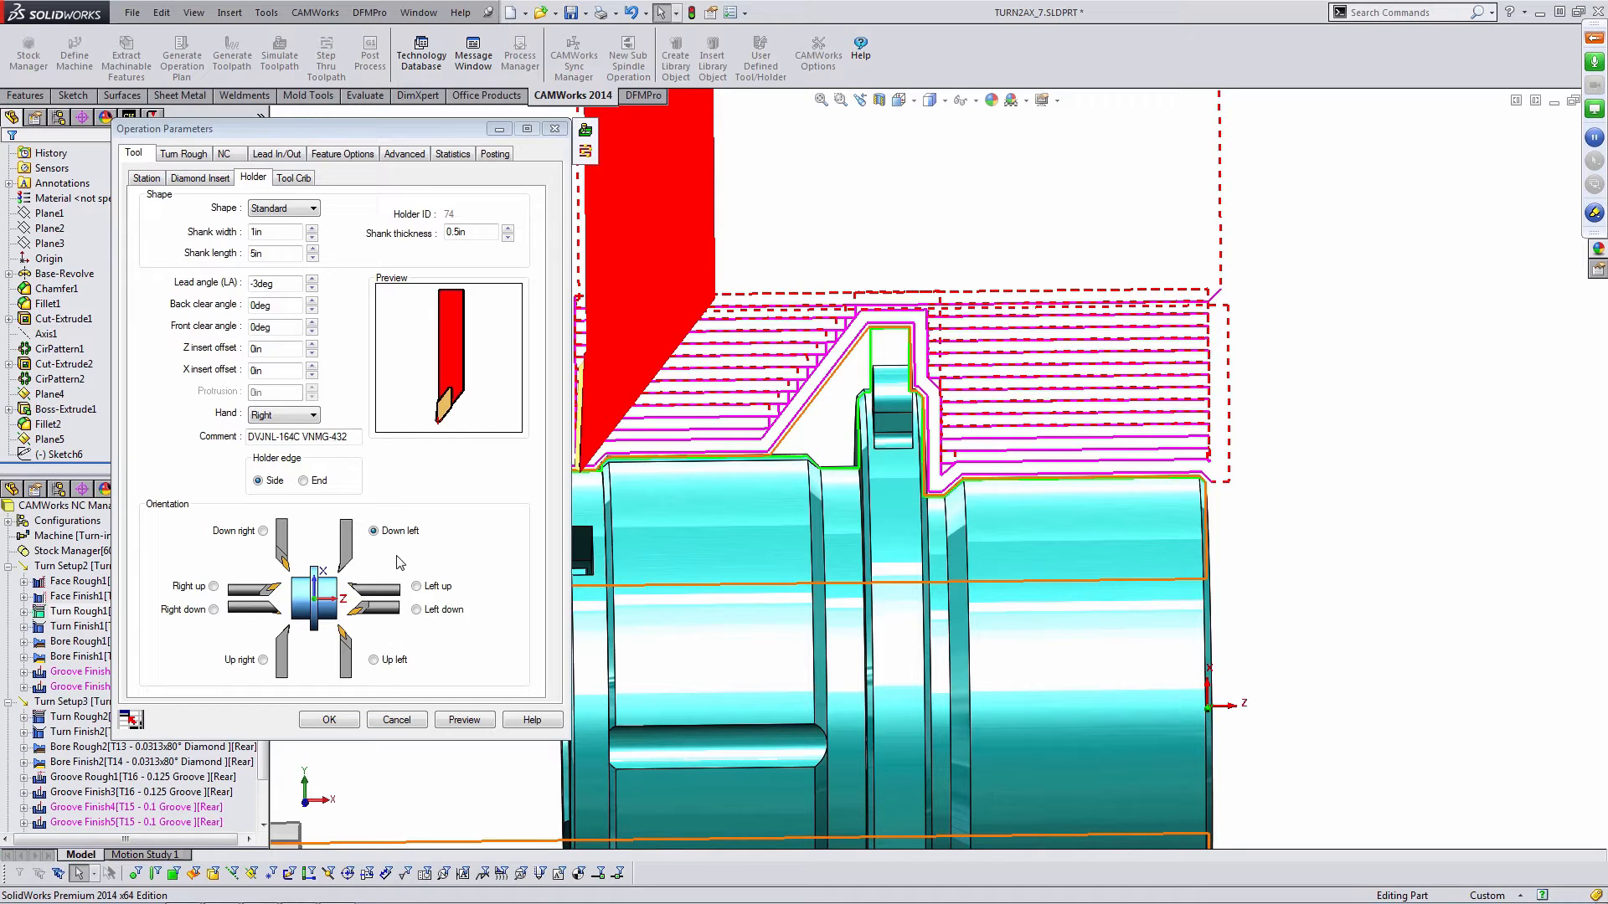
- Try the Left down and Left up holder orientations with previews of the tool position
left_click(416, 610)
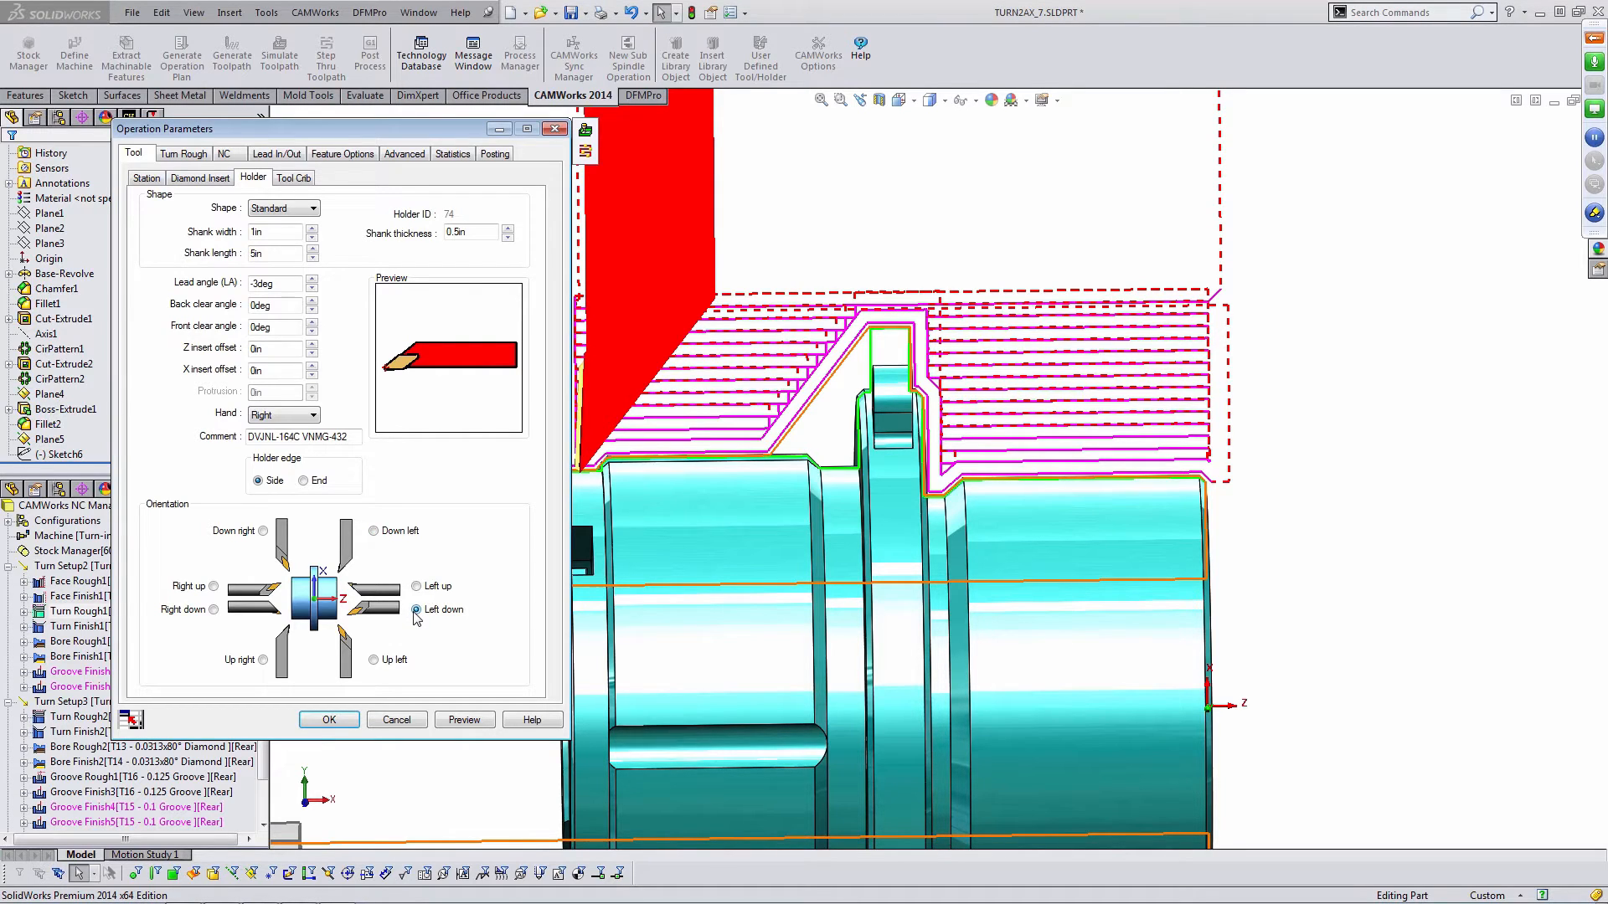
left_click(462, 720)
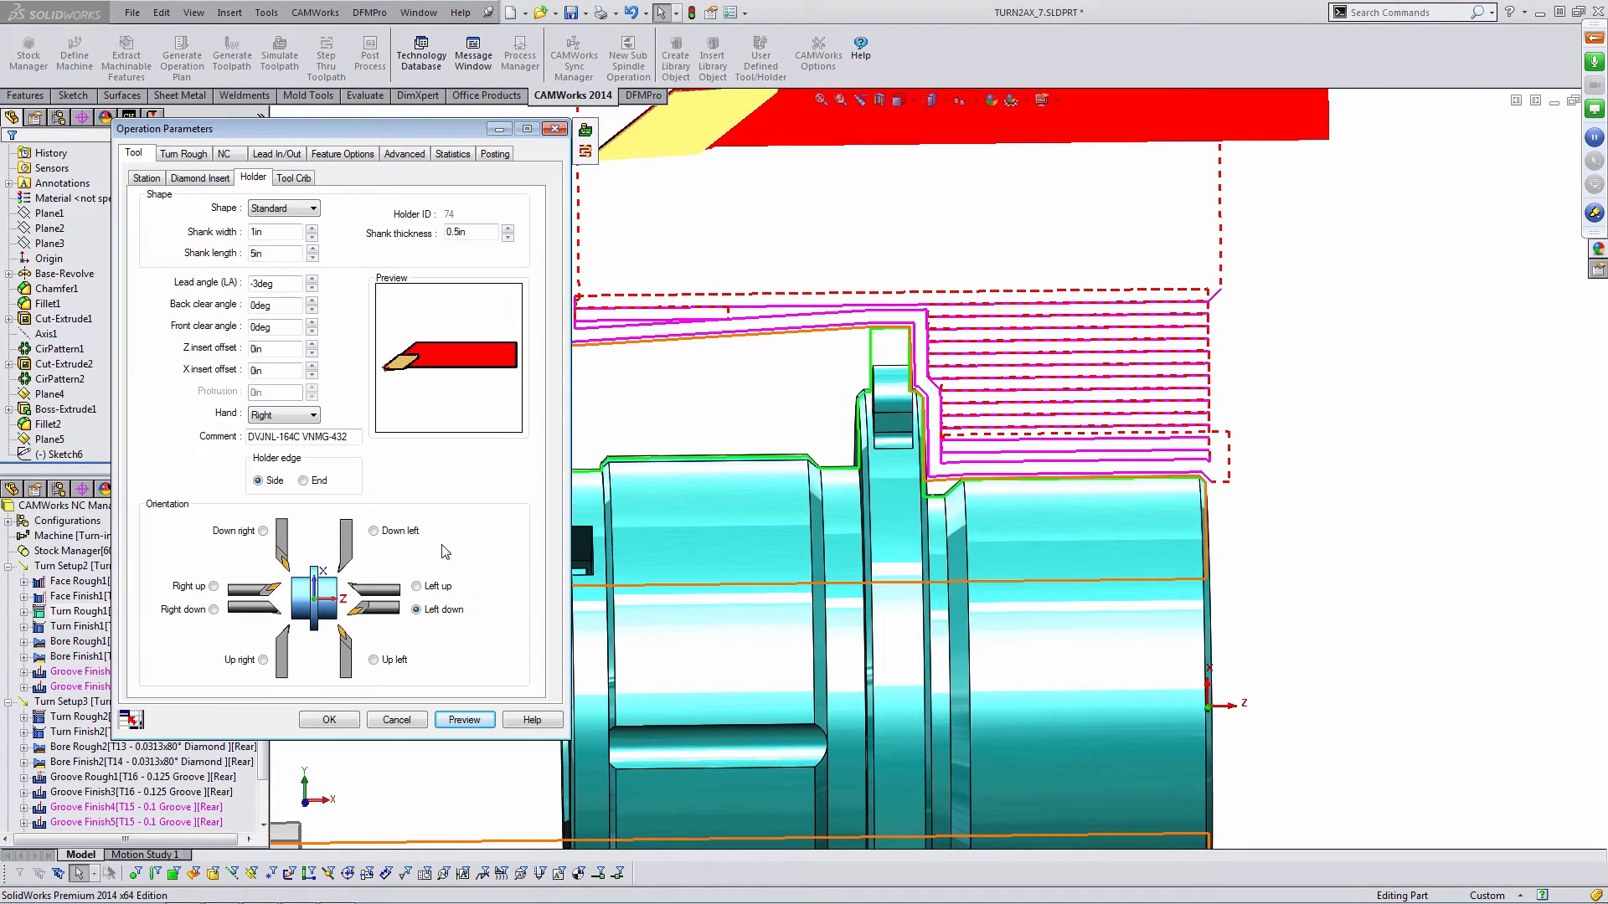
left_click(464, 720)
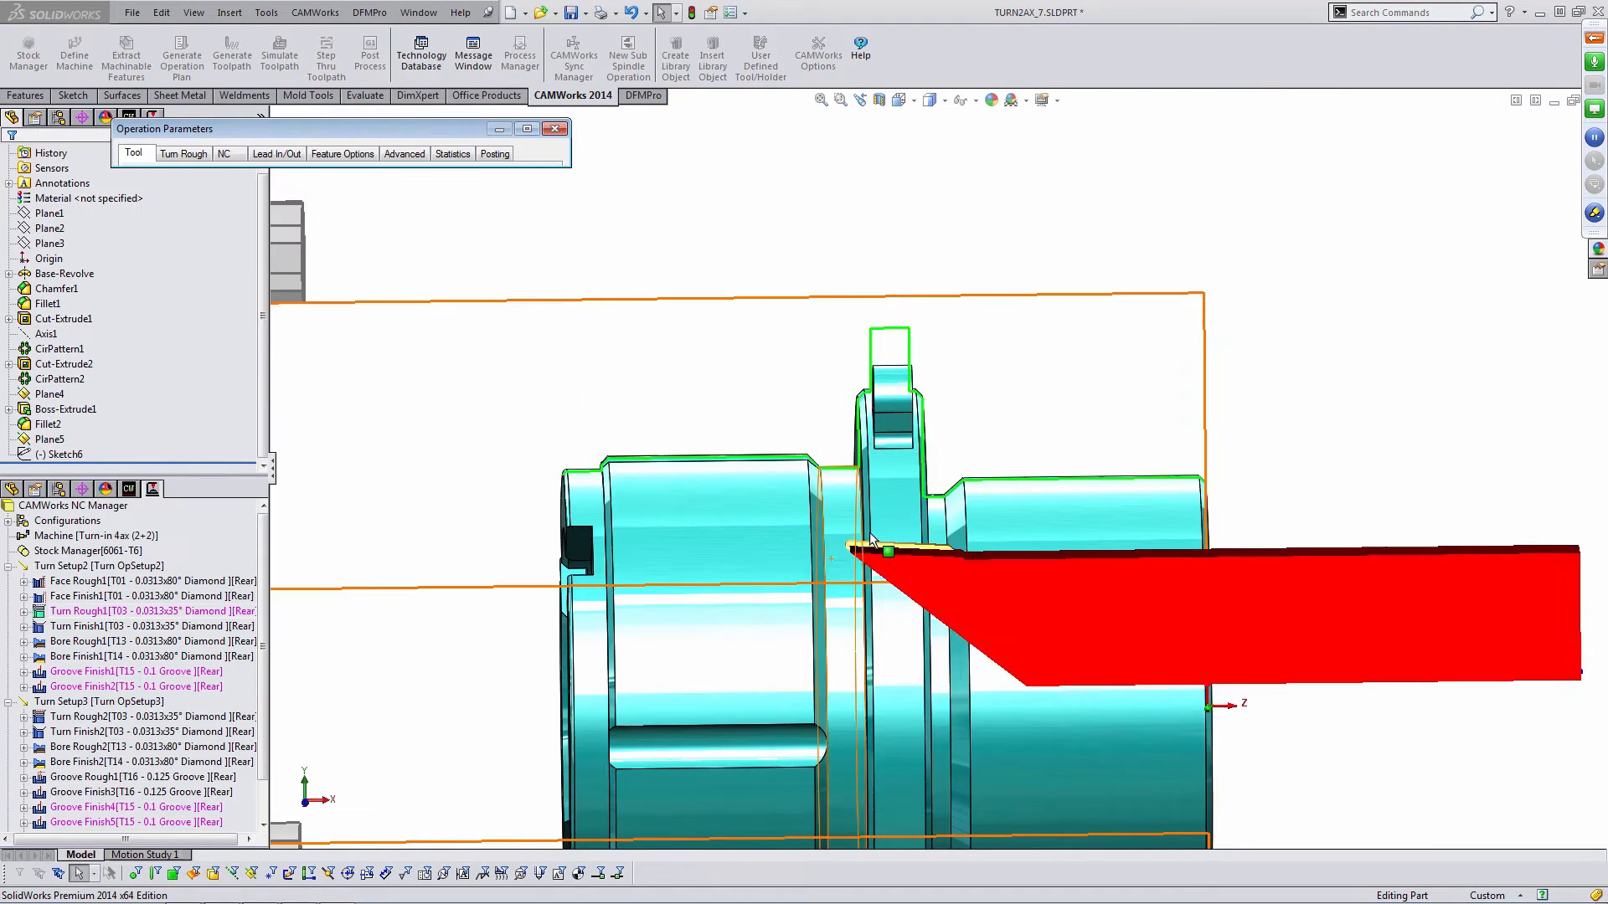
scroll(990, 500, "up", 5)
middle_click_drag(982, 479, 977, 473)
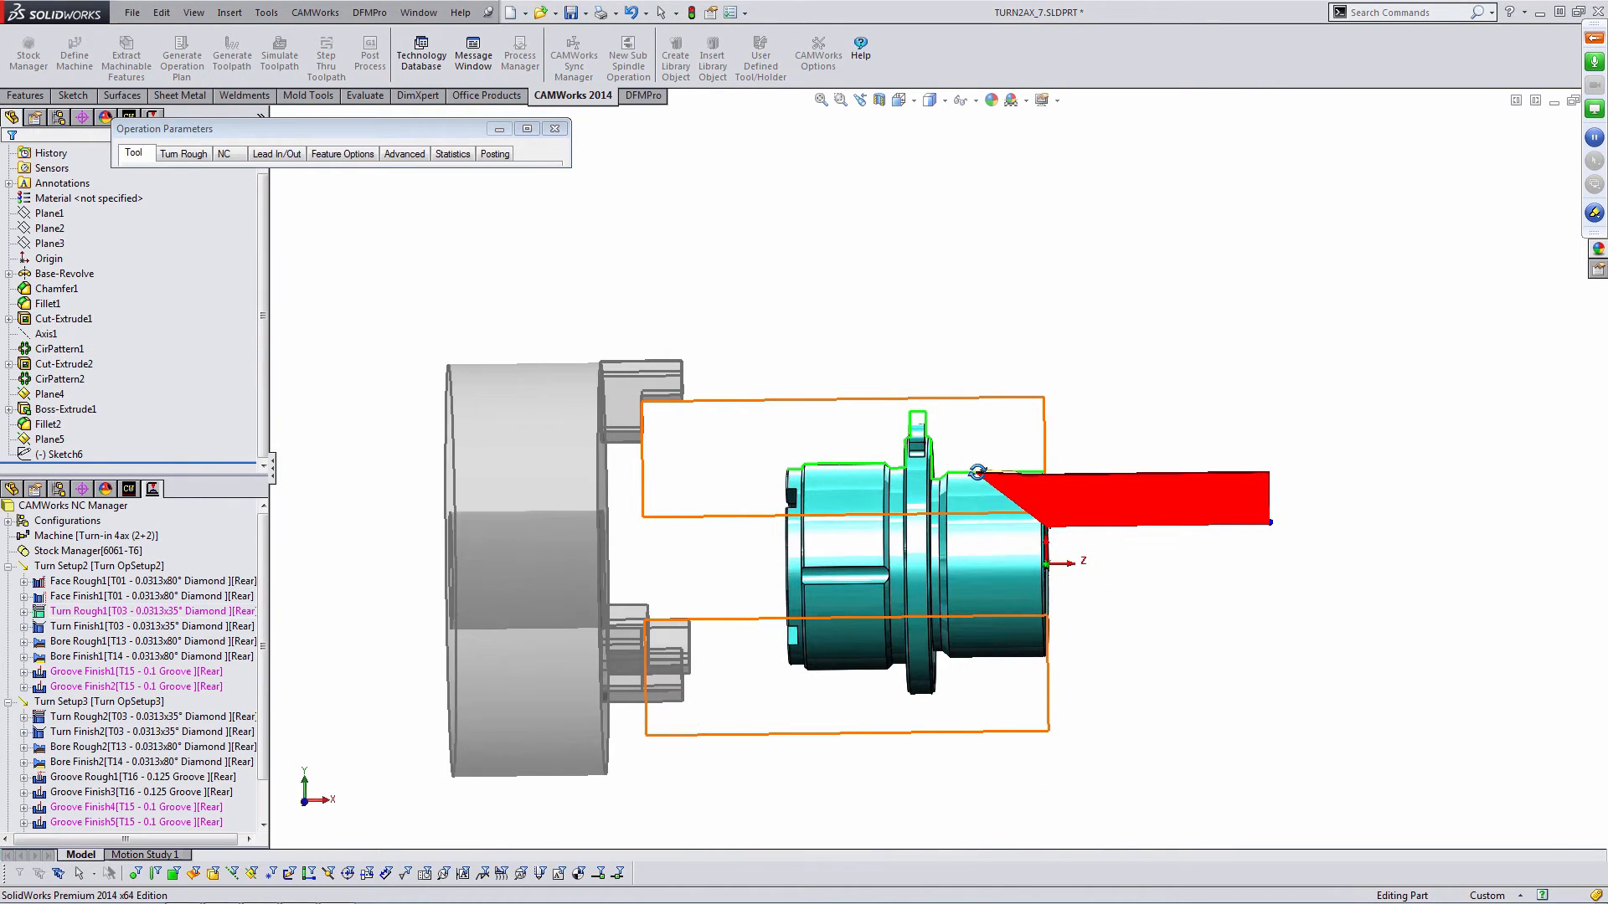
left_click(561, 130)
left_click(373, 531)
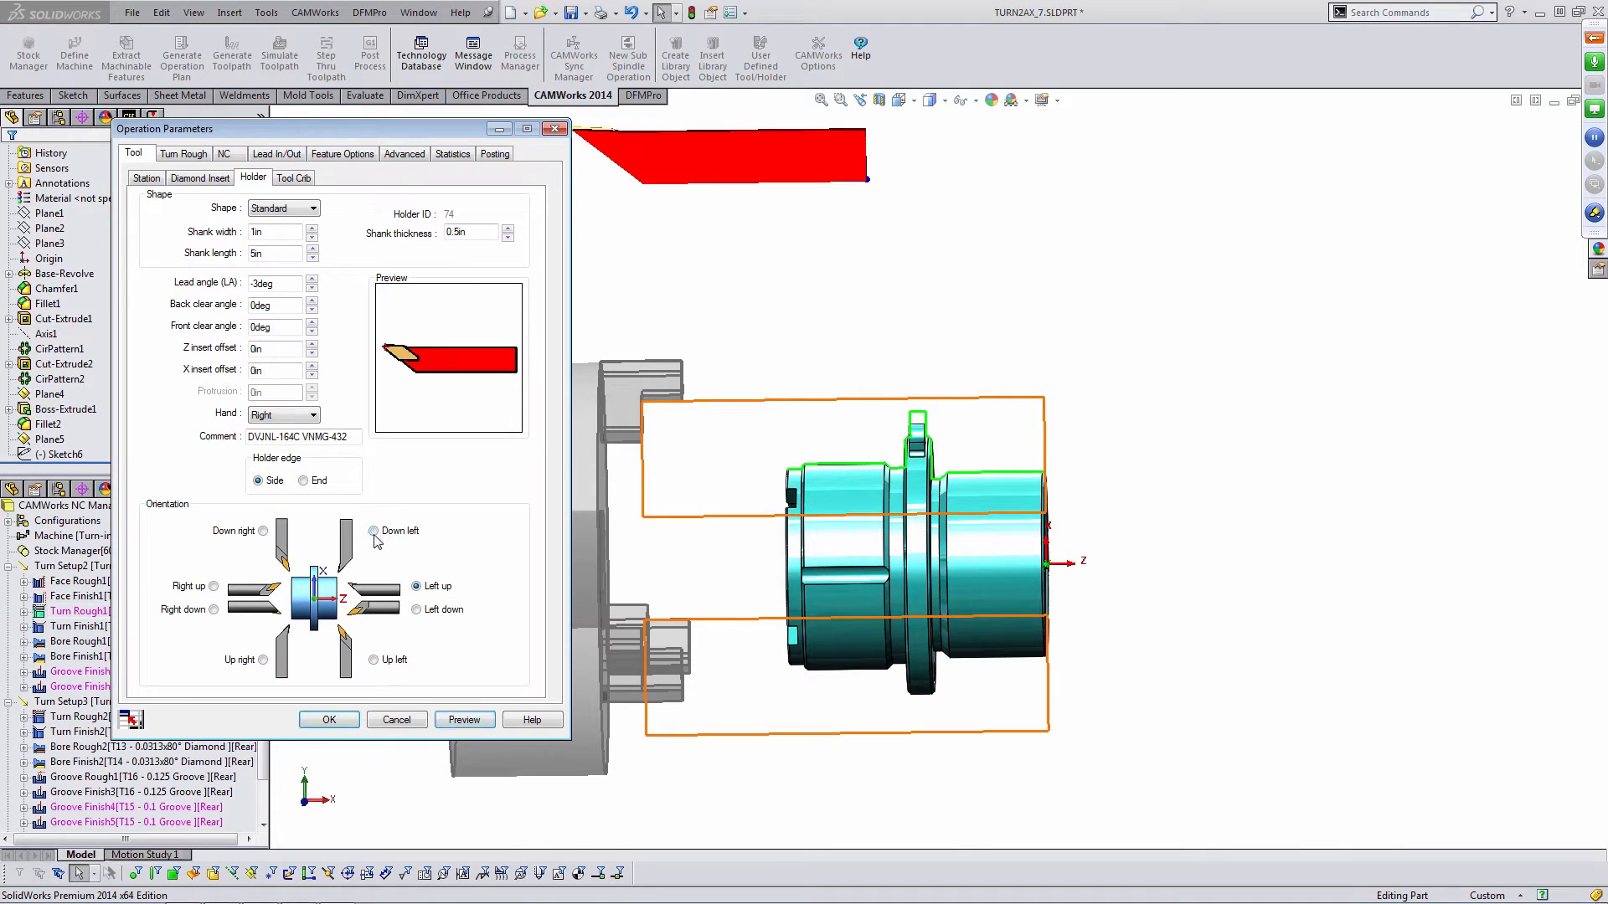
left_click(474, 717)
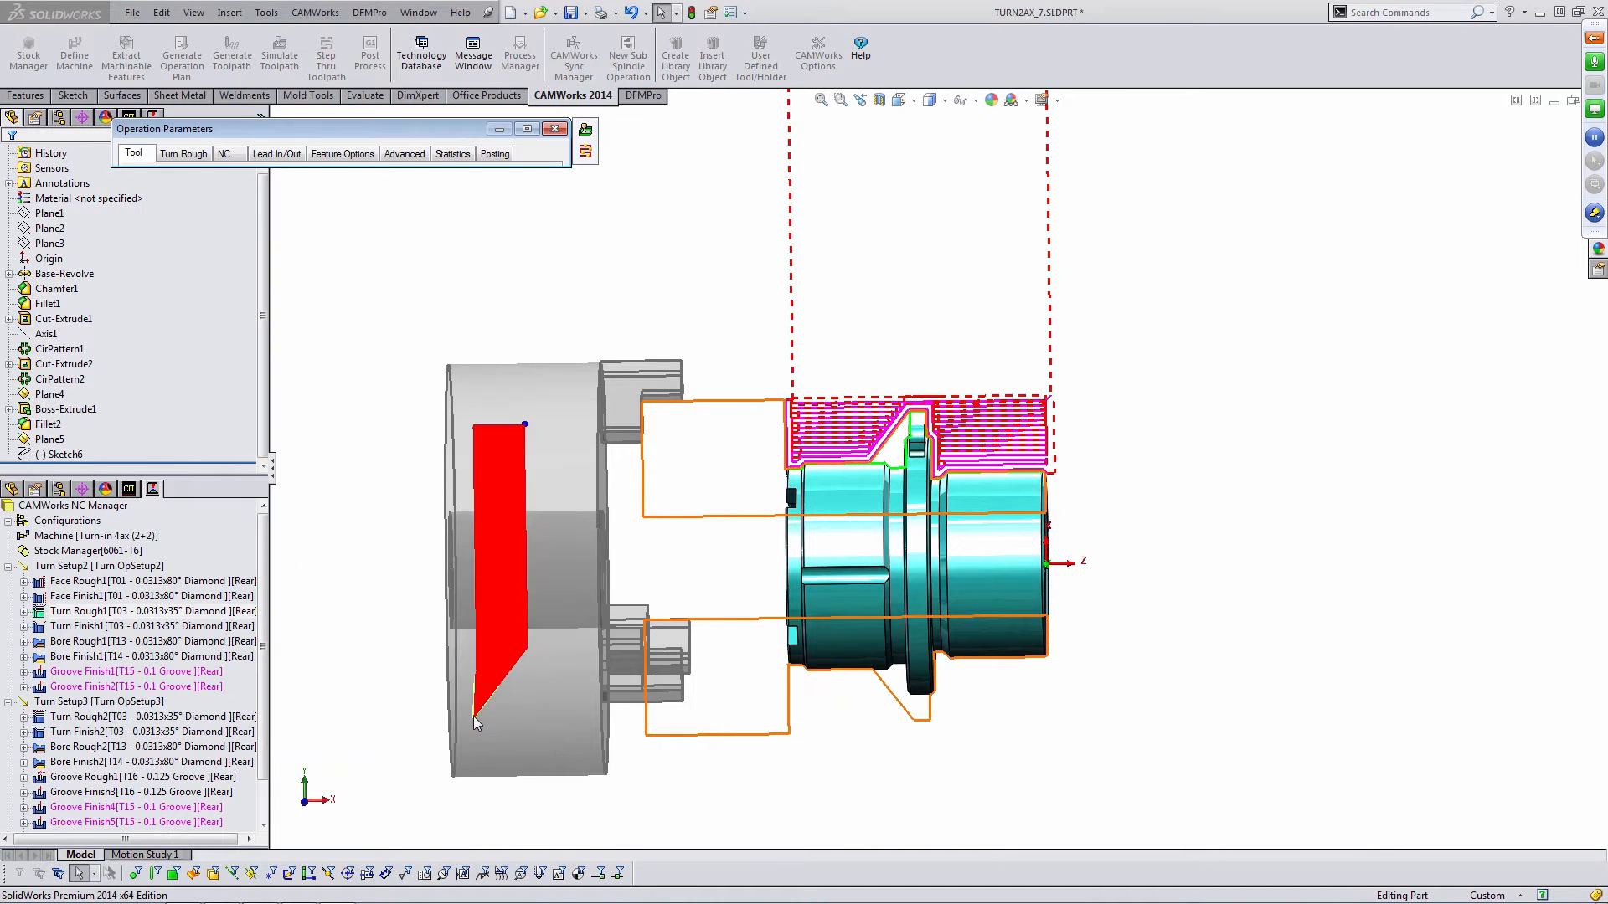
scroll(1022, 490, "down", 3)
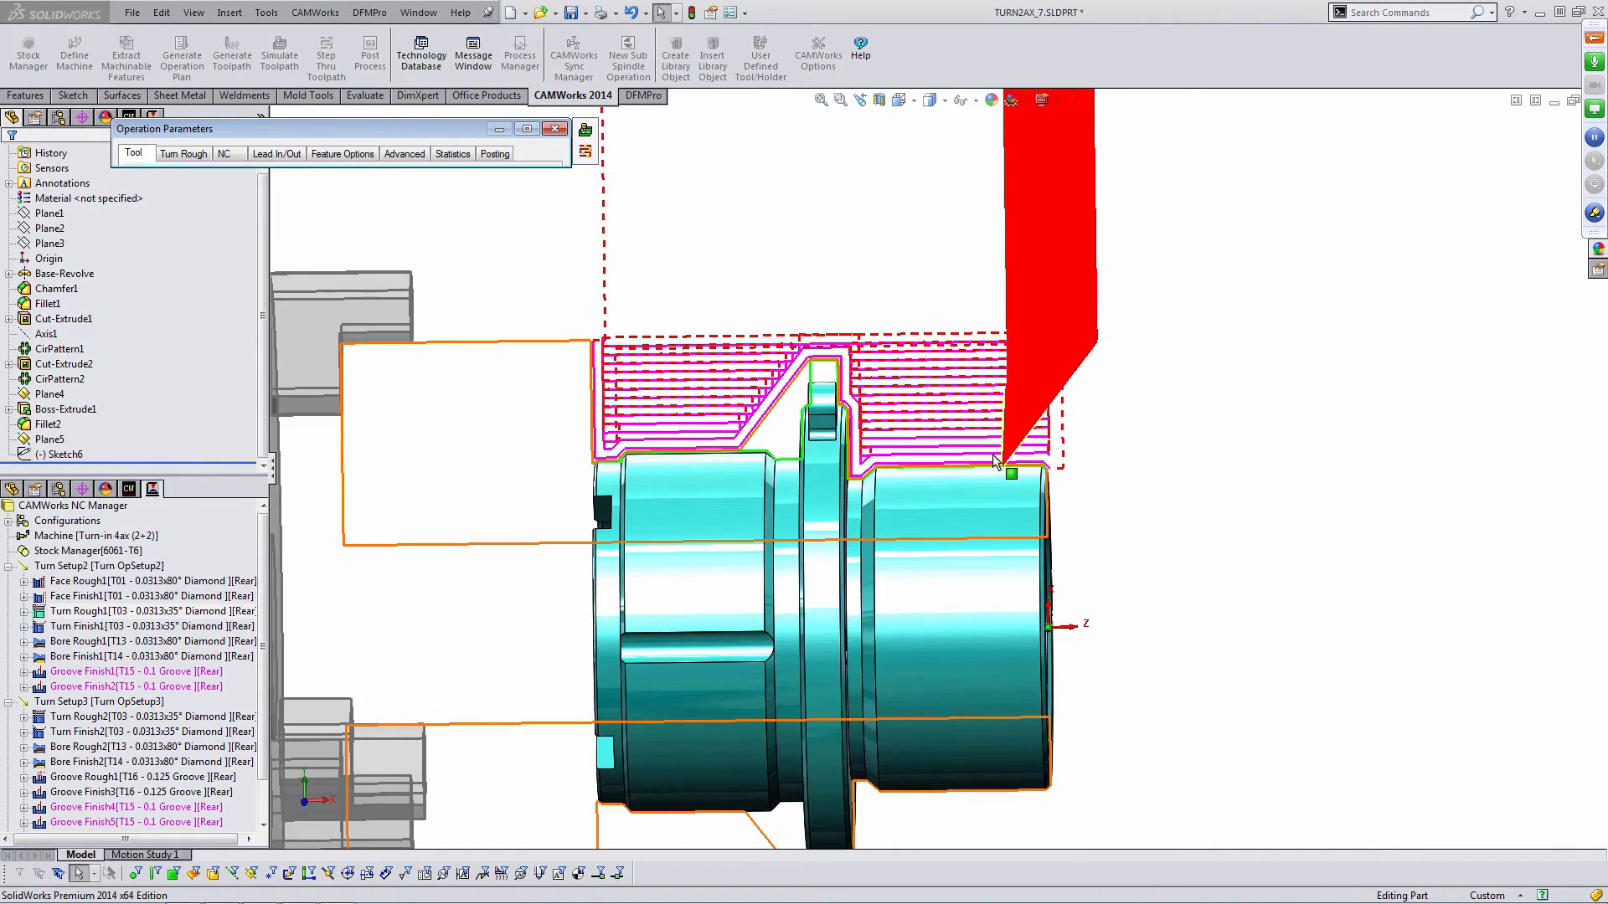
left_click(554, 129)
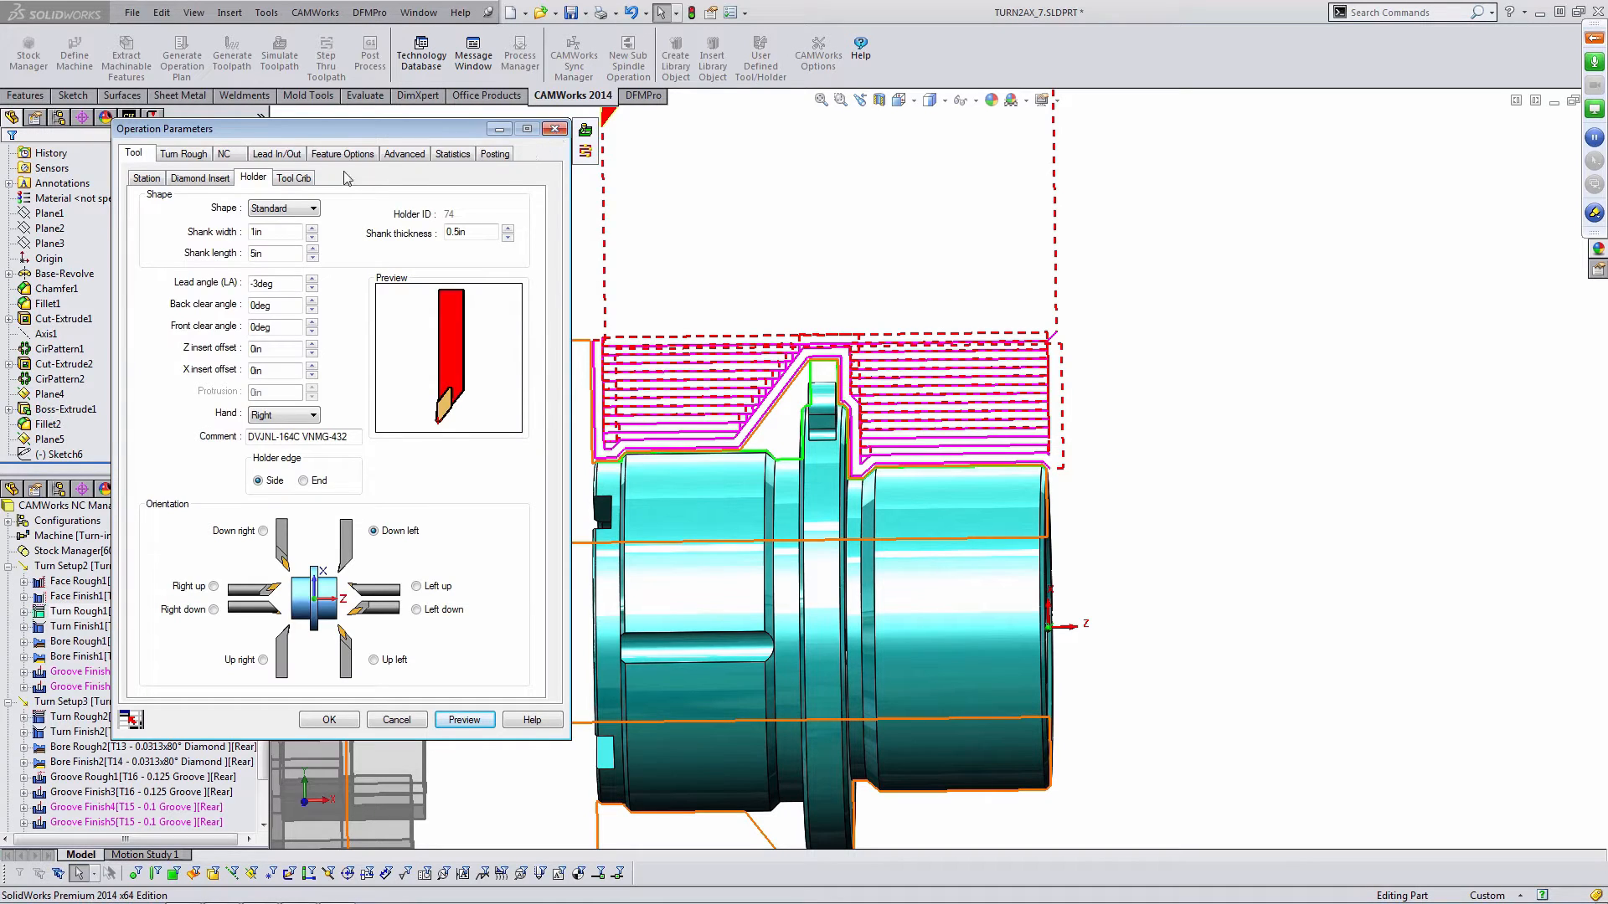
- Reassign Turn Rough1 to the station 02 tool on the Front Turret from the tool crib
left_click(295, 178)
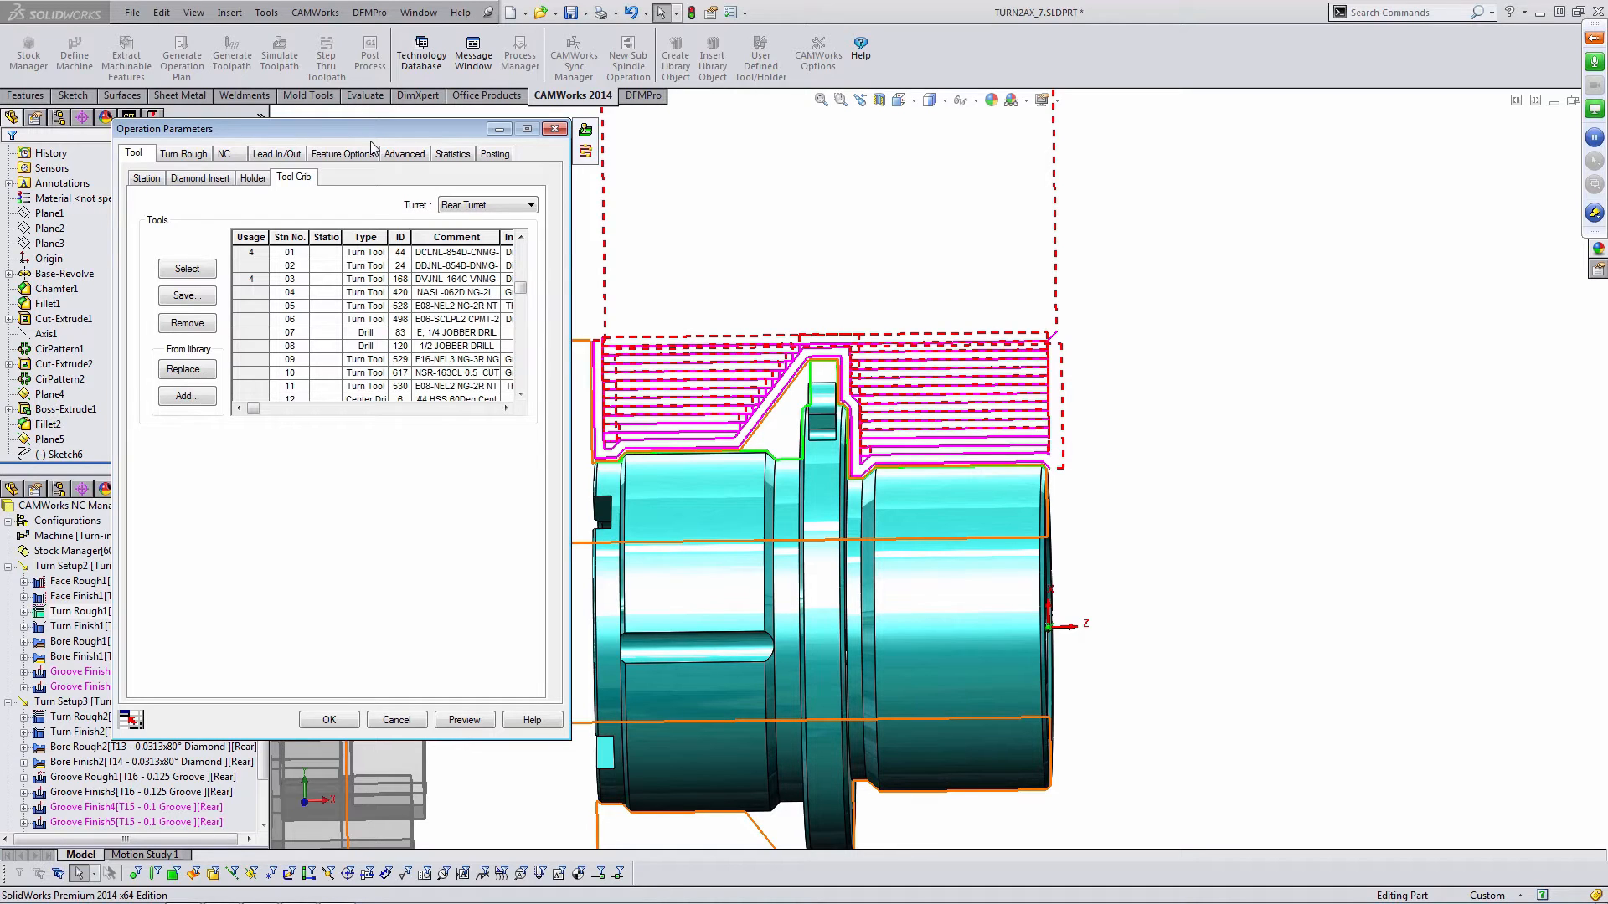
left_click(465, 208)
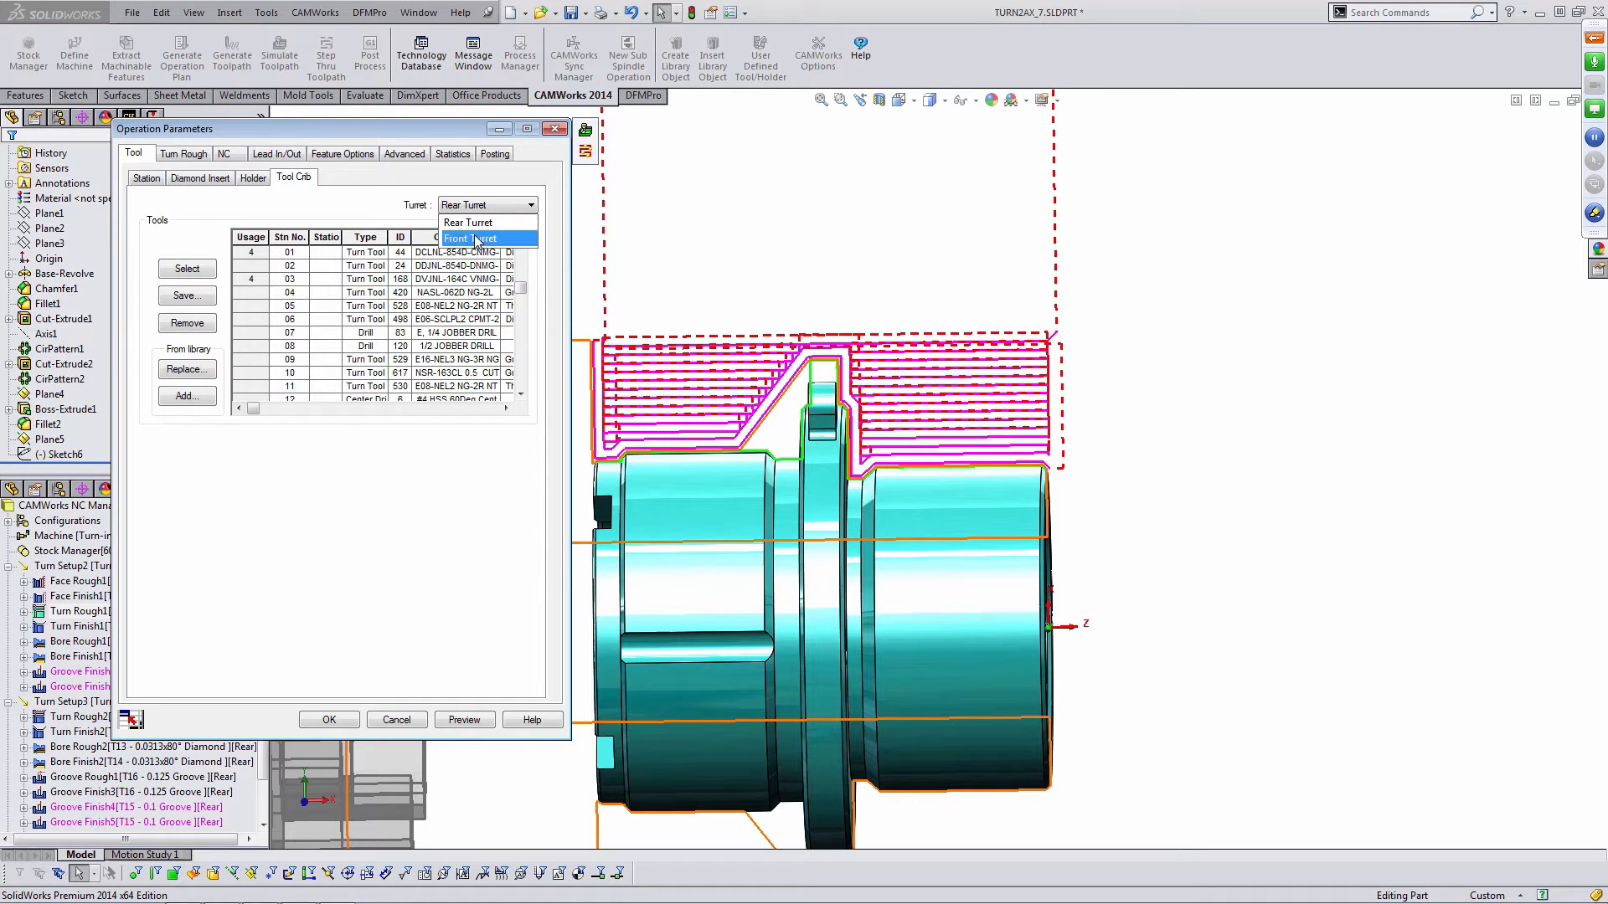
left_click(469, 239)
left_click(248, 265)
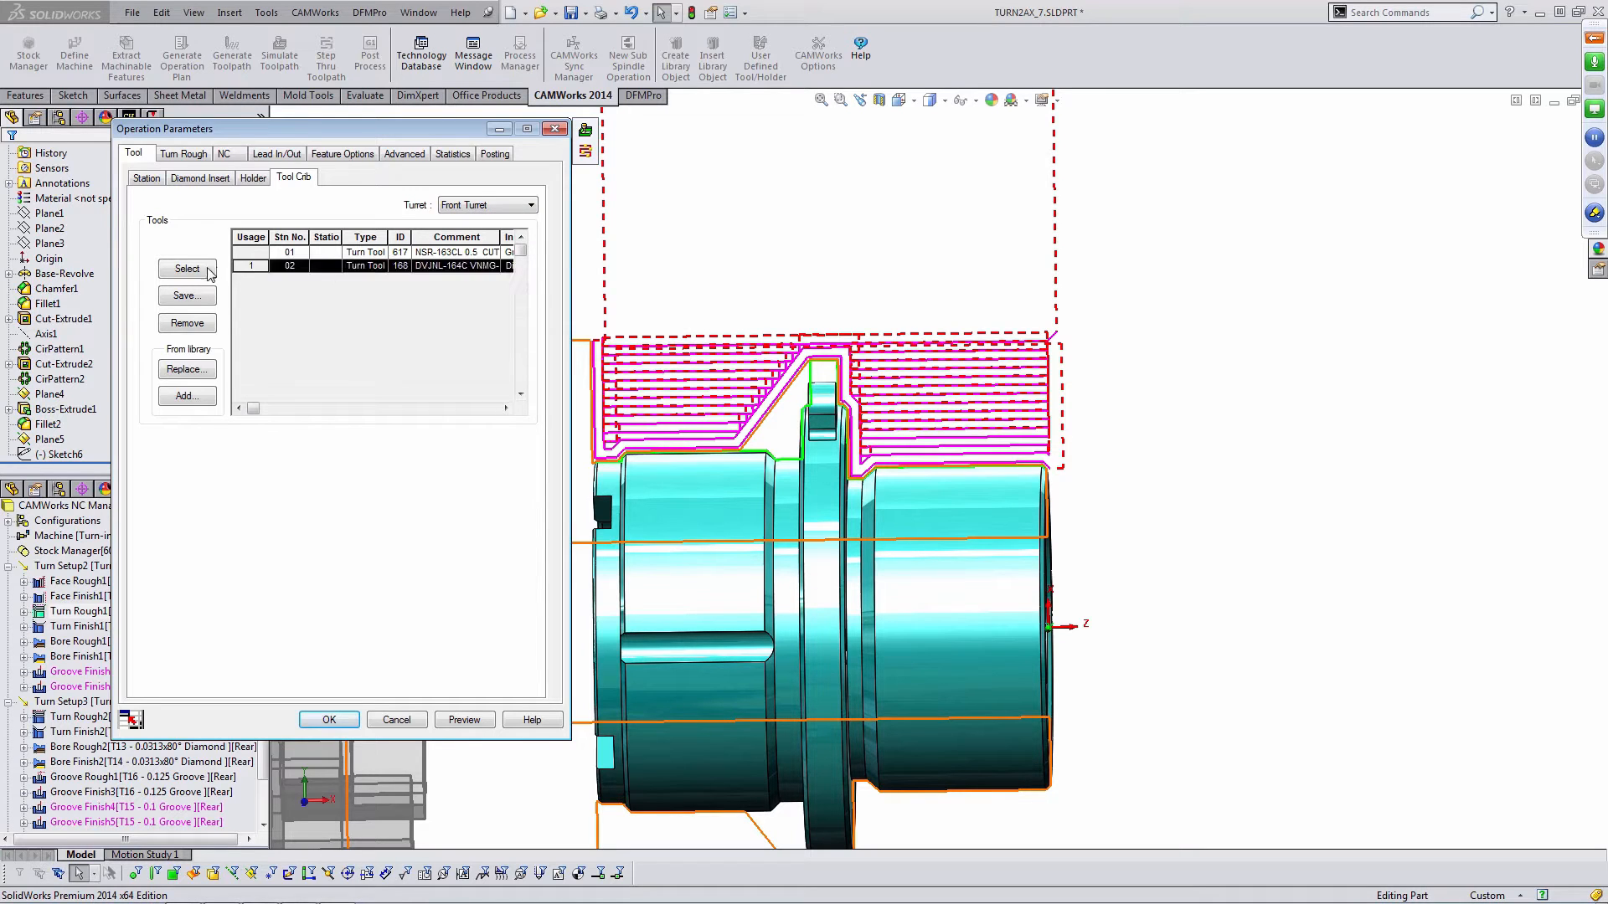
left_click(191, 270)
- Set the holder orientation to Up left and preview the tool against the toolpath
left_click(303, 468)
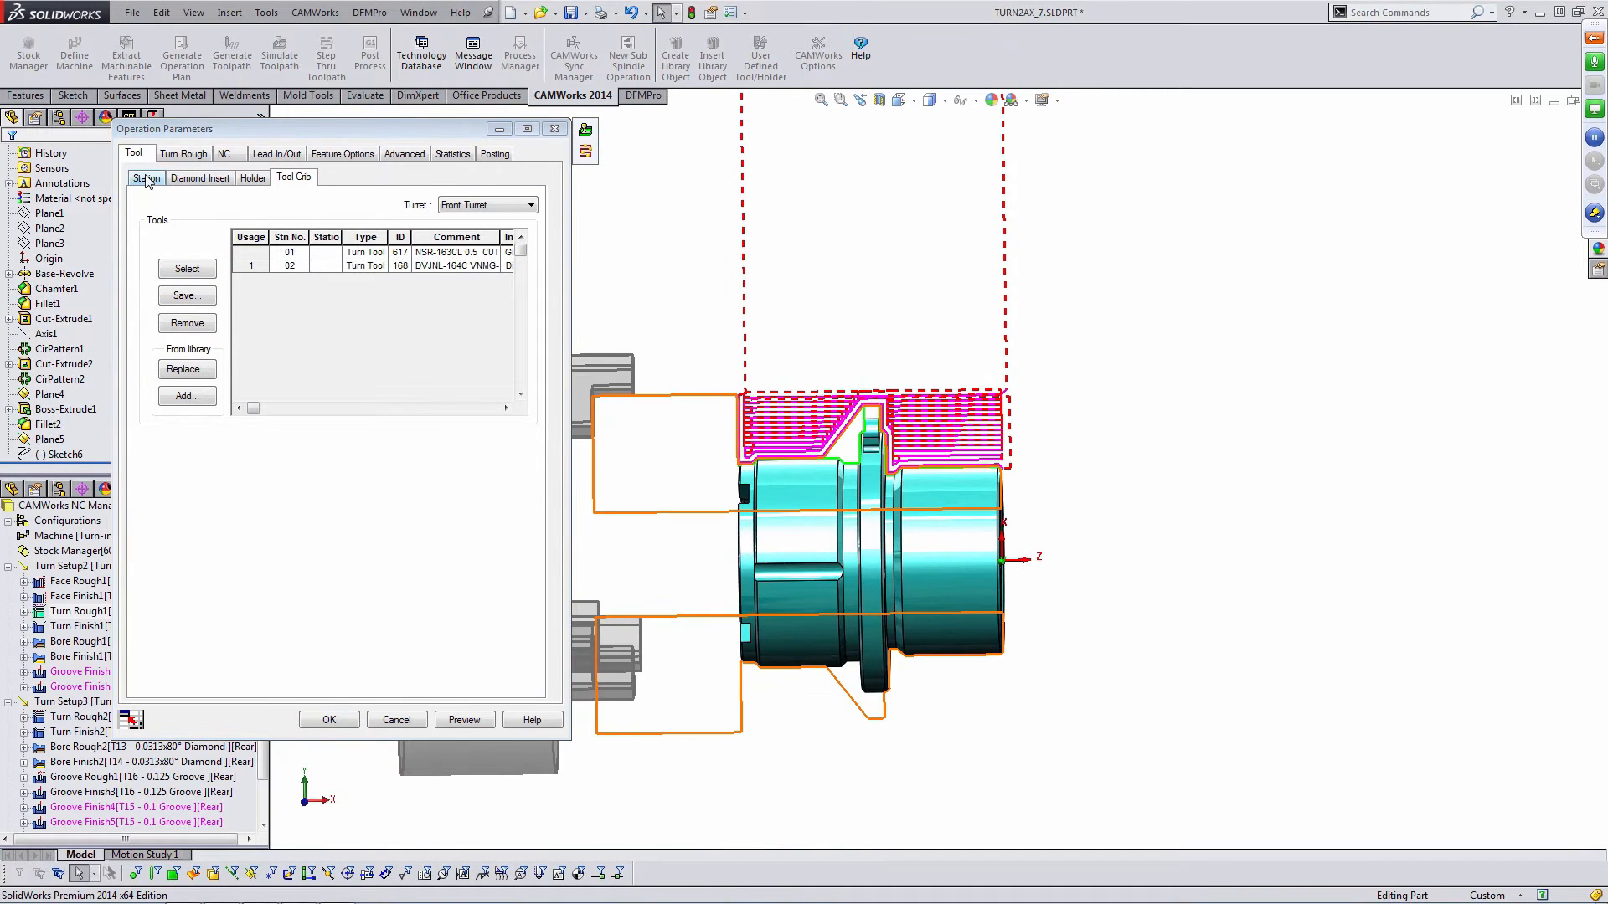
left_click(253, 177)
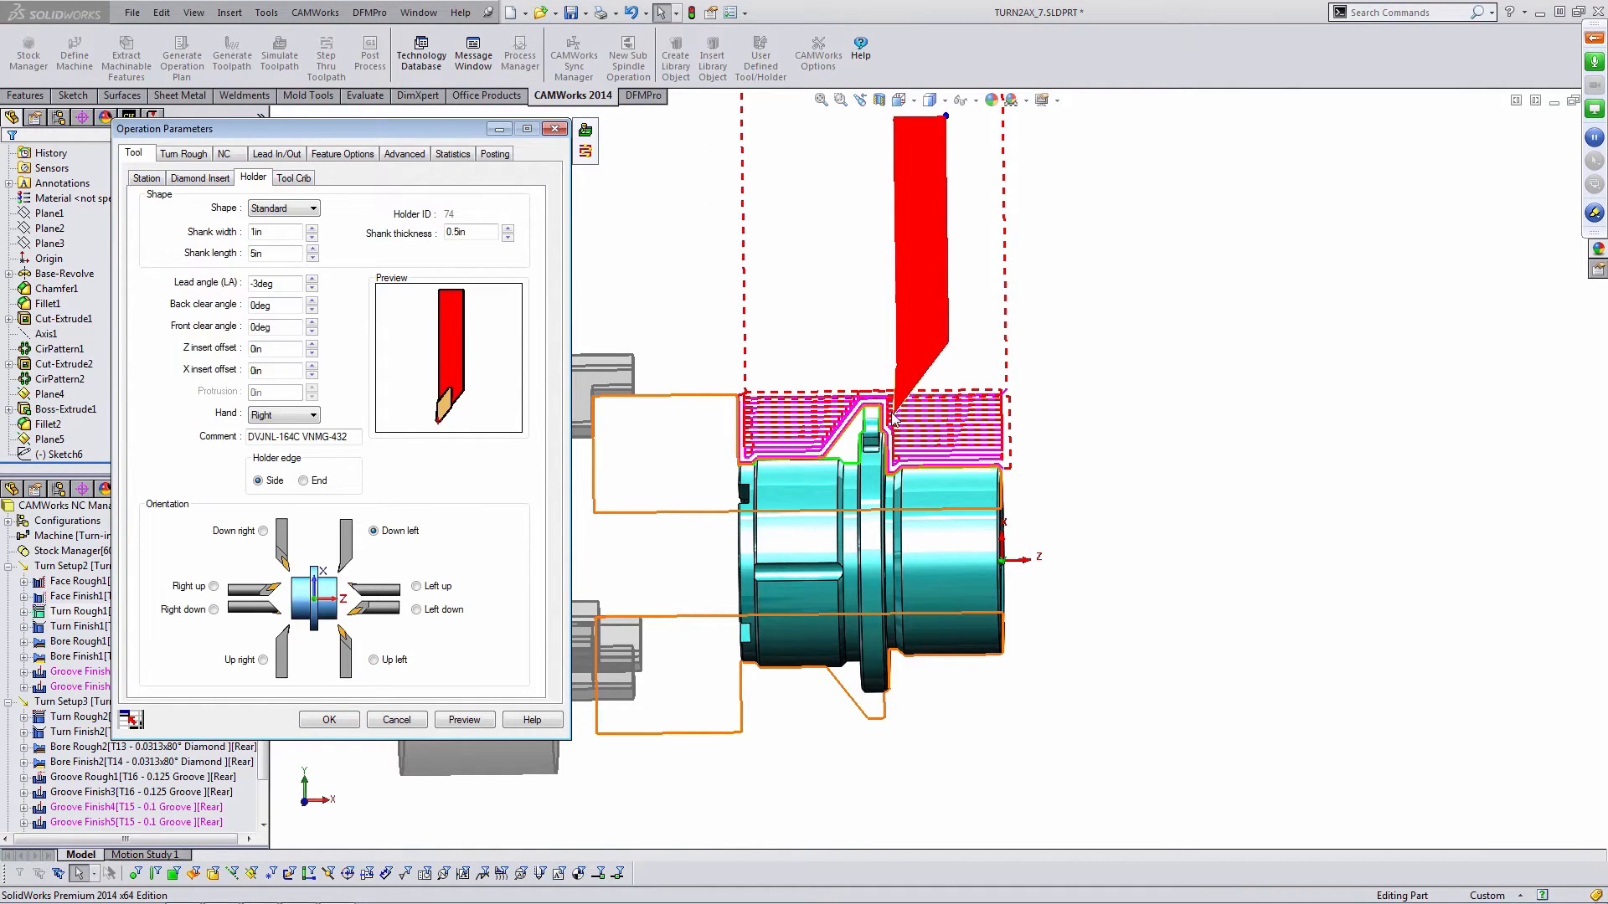
left_click(465, 720)
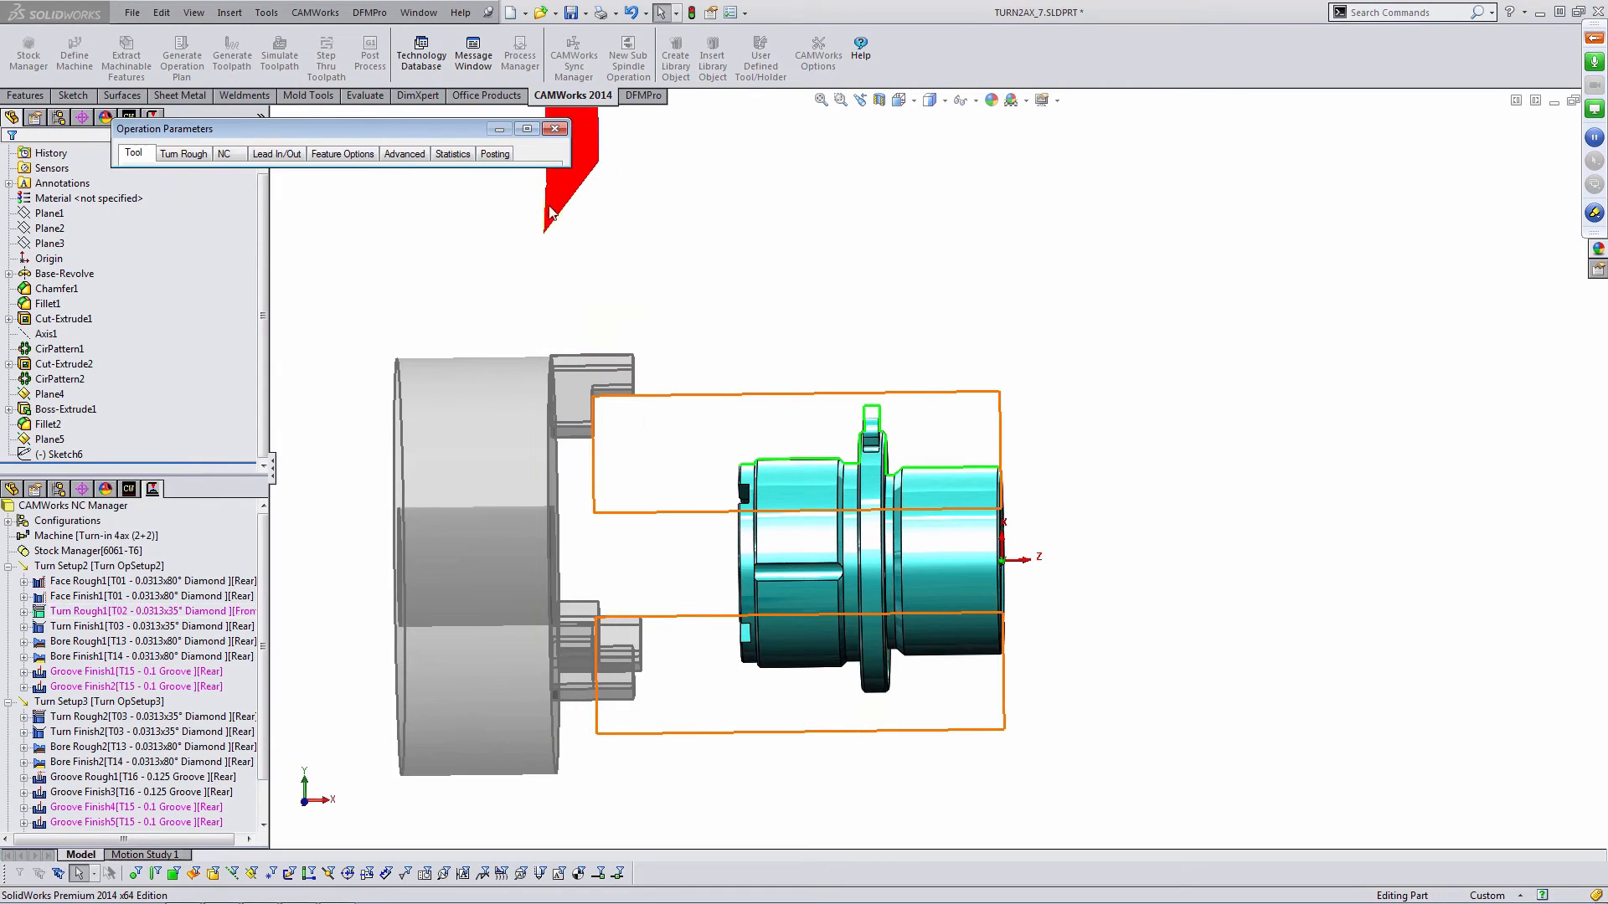
left_click(375, 660)
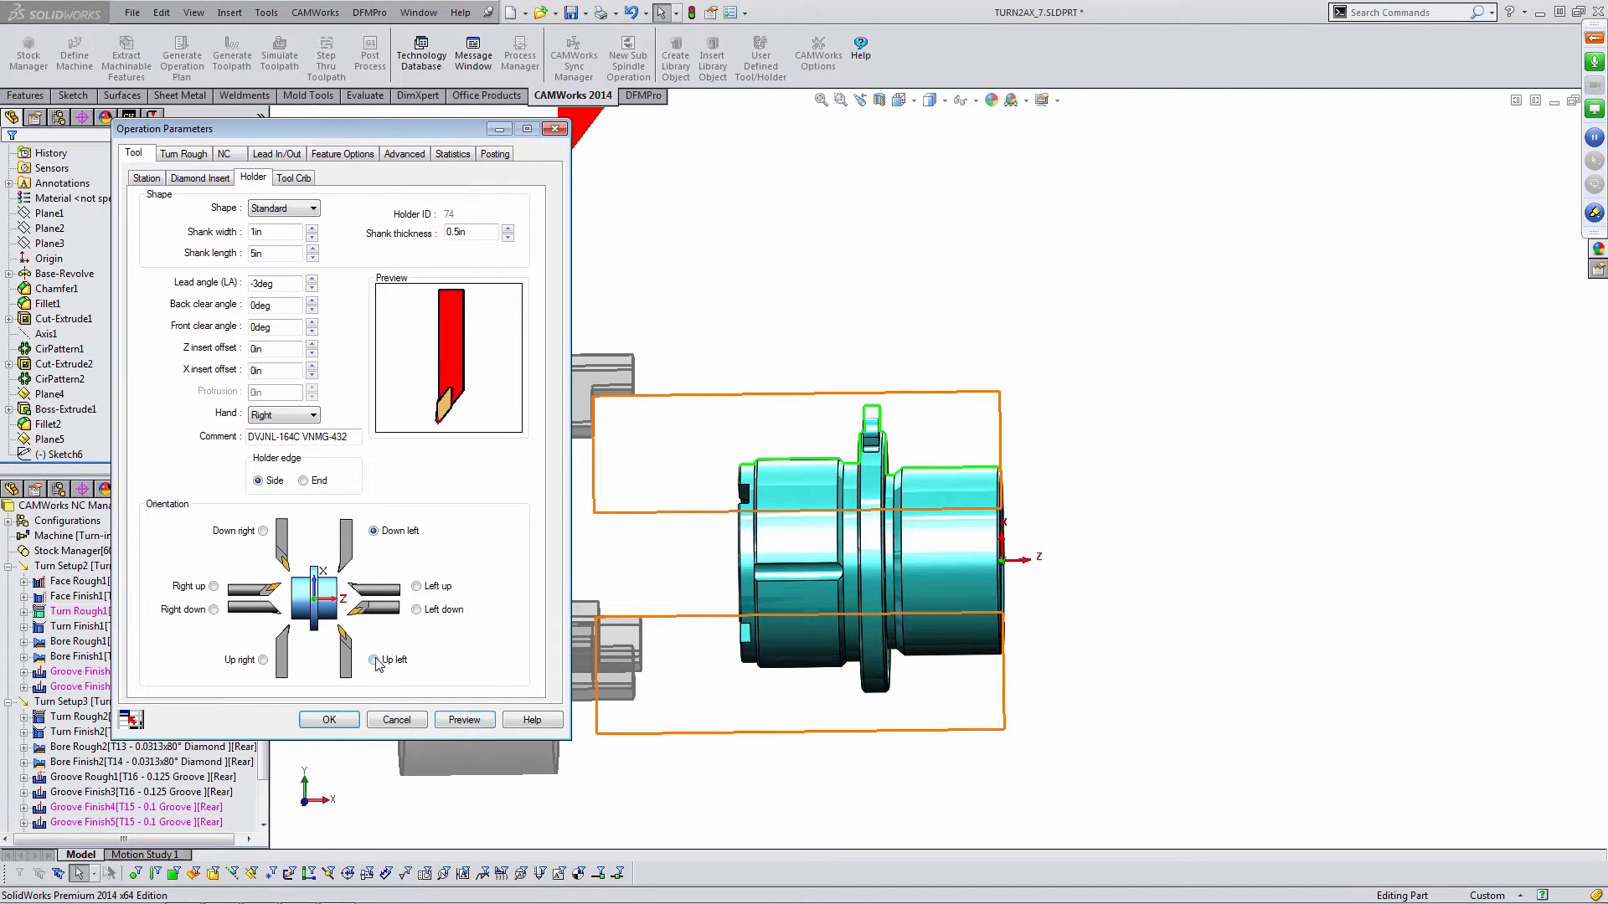
left_click(480, 726)
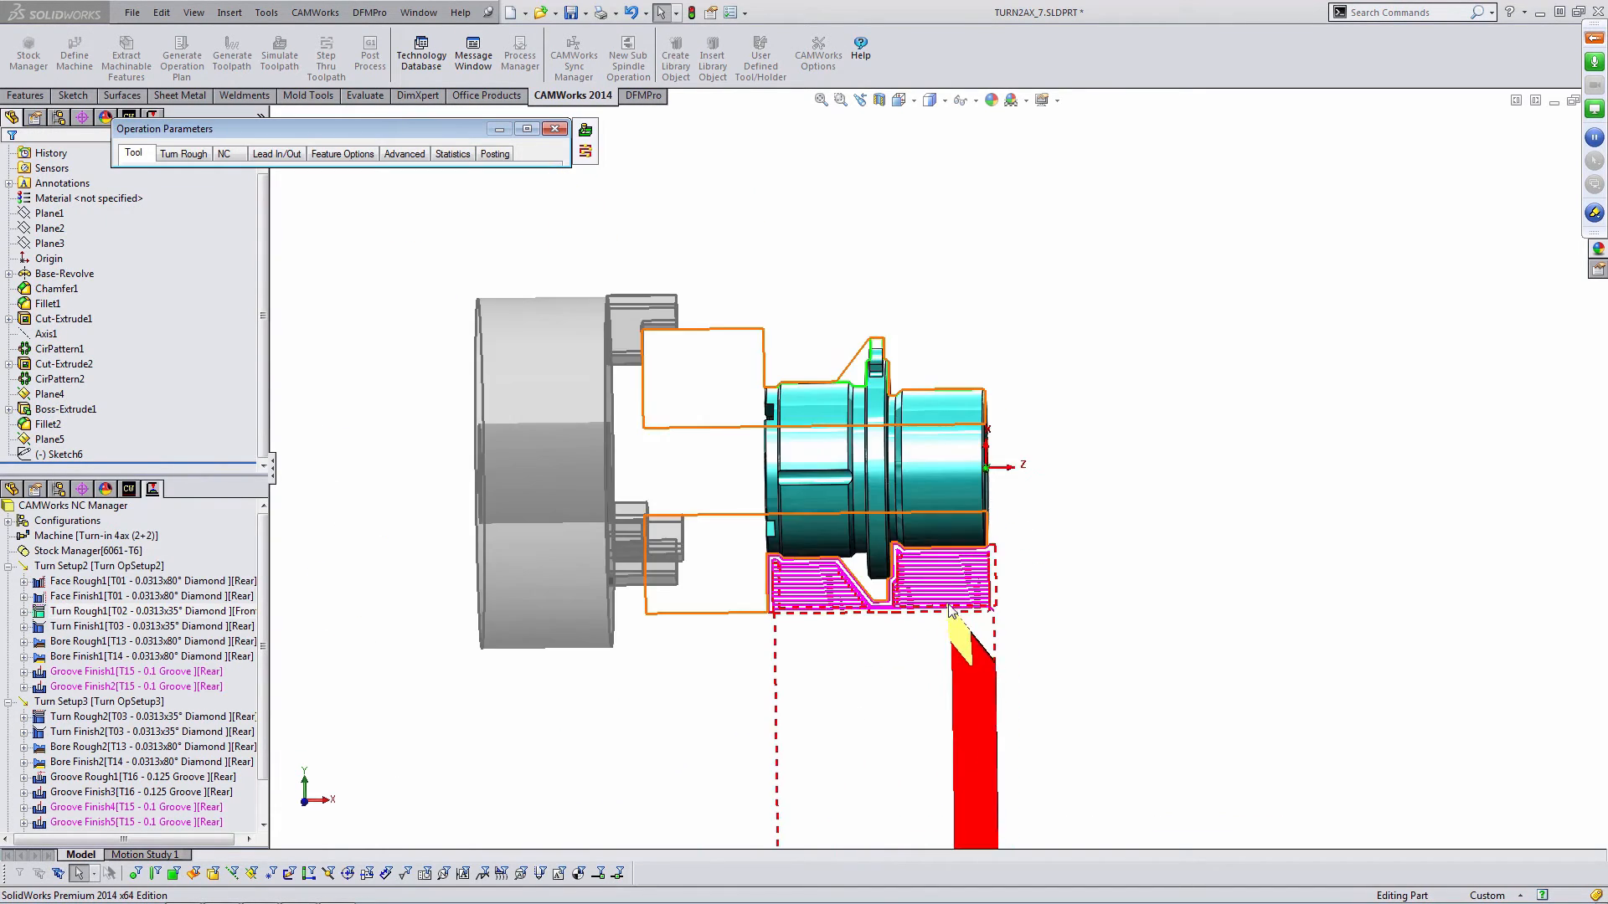
scroll(905, 696, "up", 3)
middle_click_drag(931, 537, 943, 548)
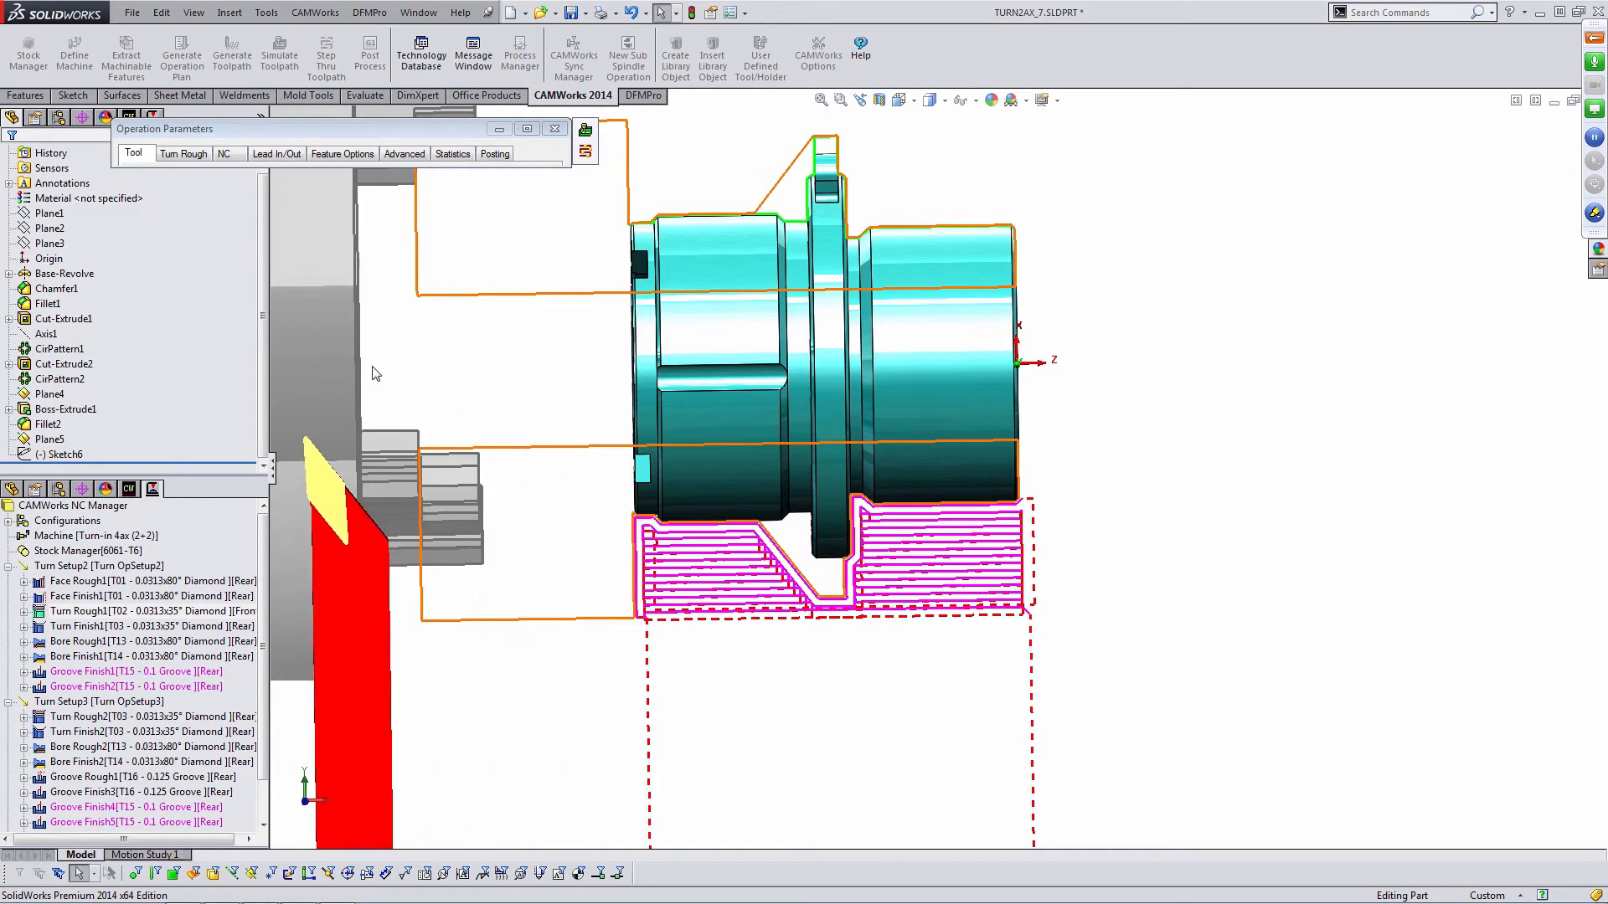
- Enable variable allowances for Turn Rough1 and open their settings
left_click(206, 156)
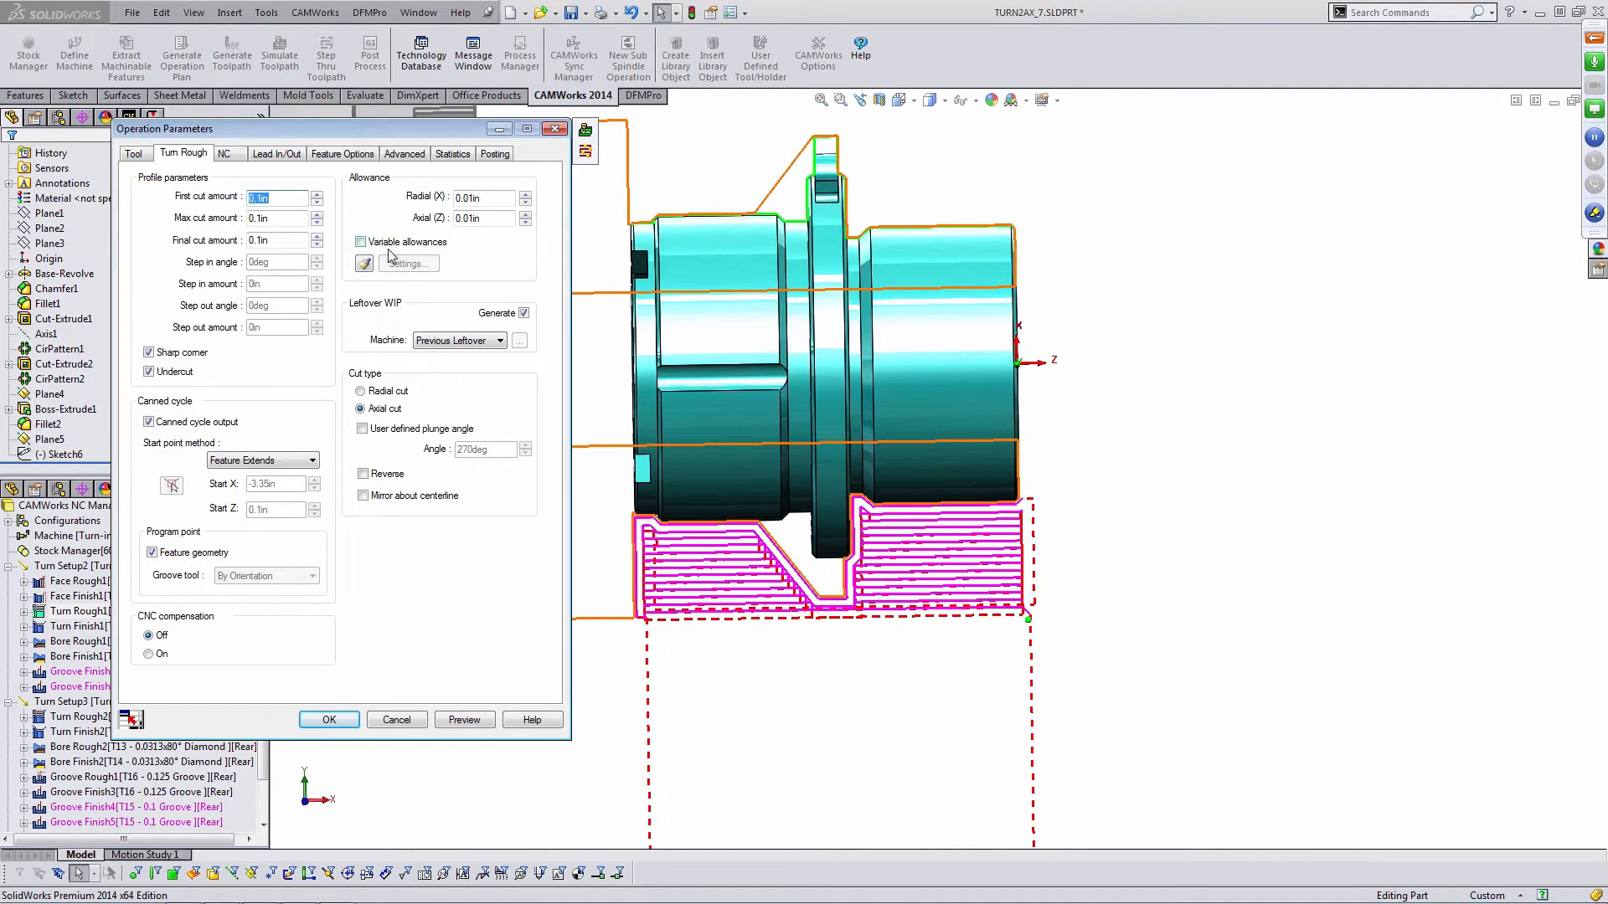
left_click(361, 243)
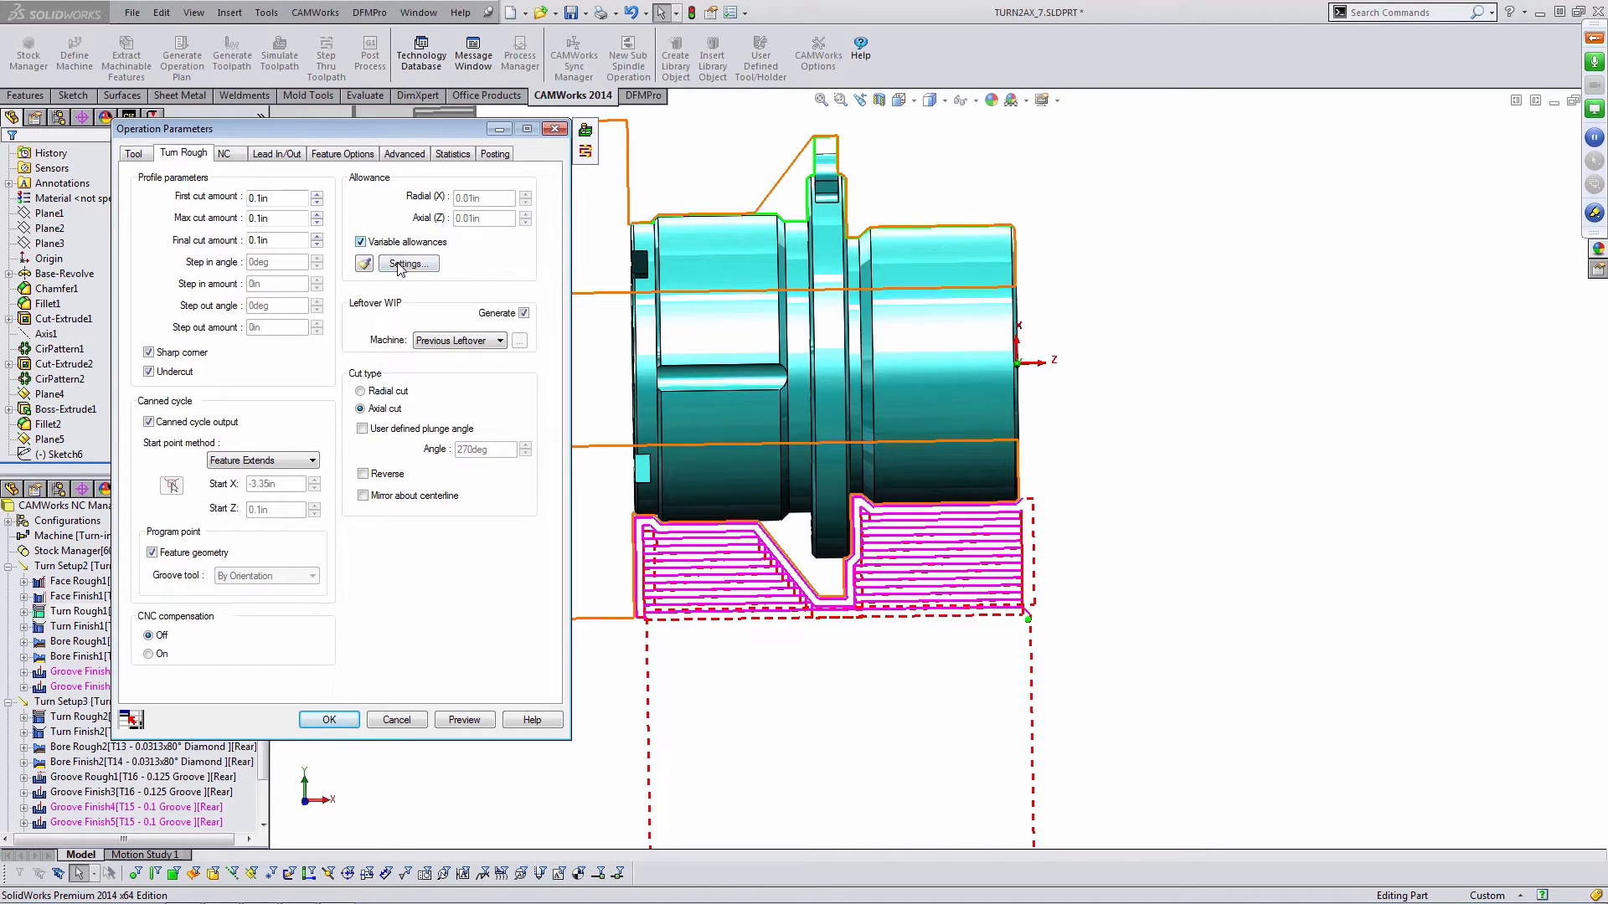
left_click(405, 265)
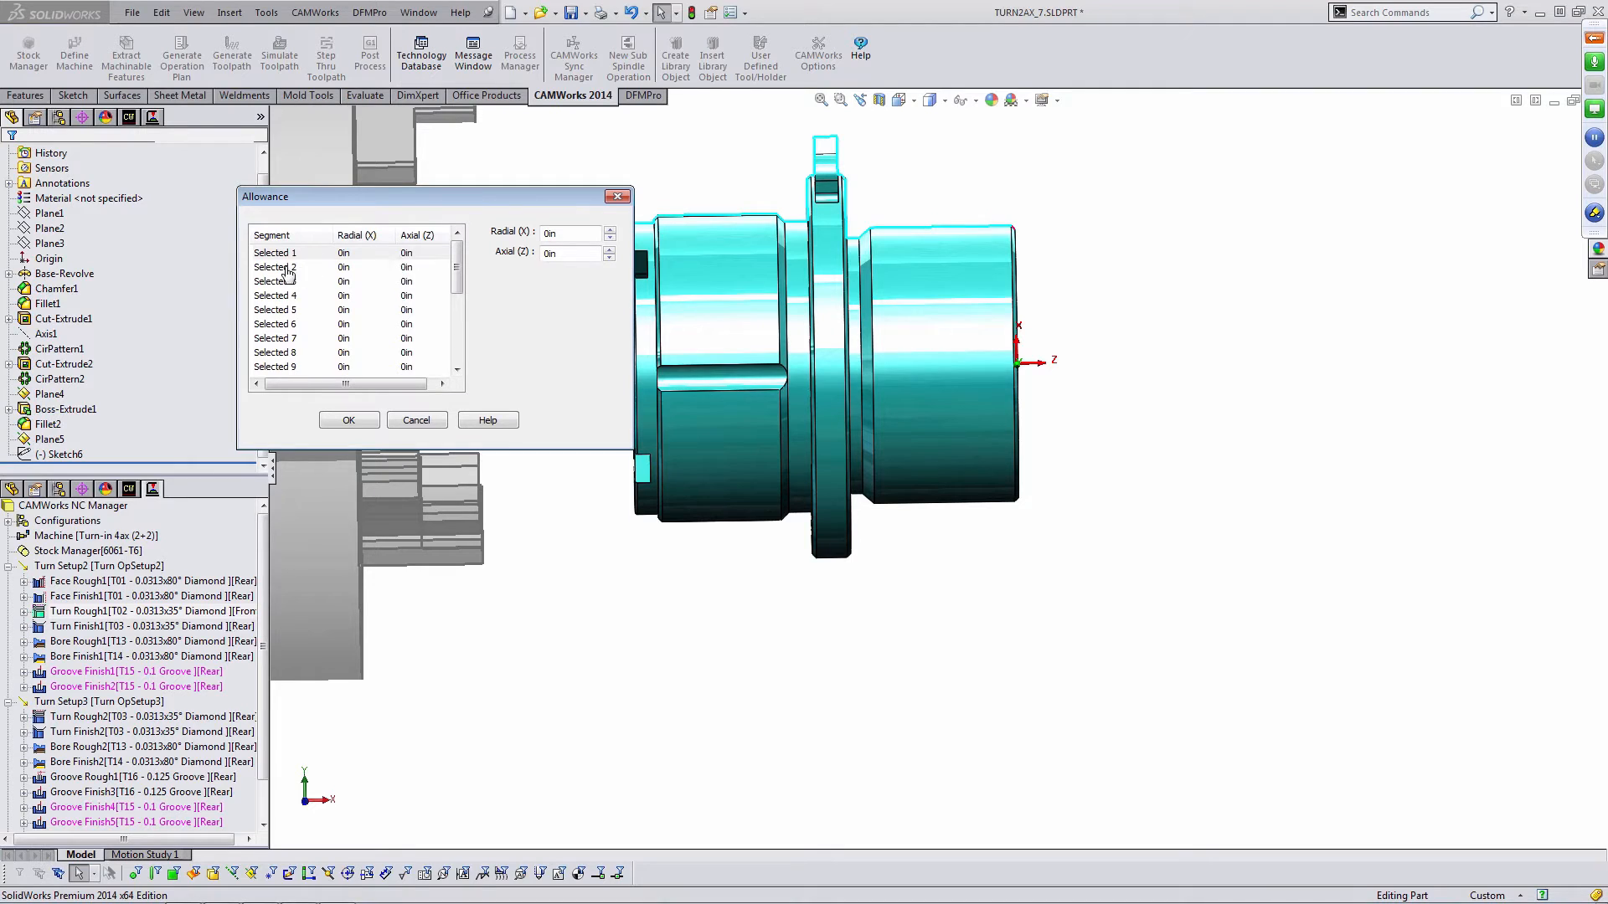
- Browse the allowance segments in the Allowance dialog, then cancel it
left_click(285, 268)
left_click(282, 296)
left_click(277, 310)
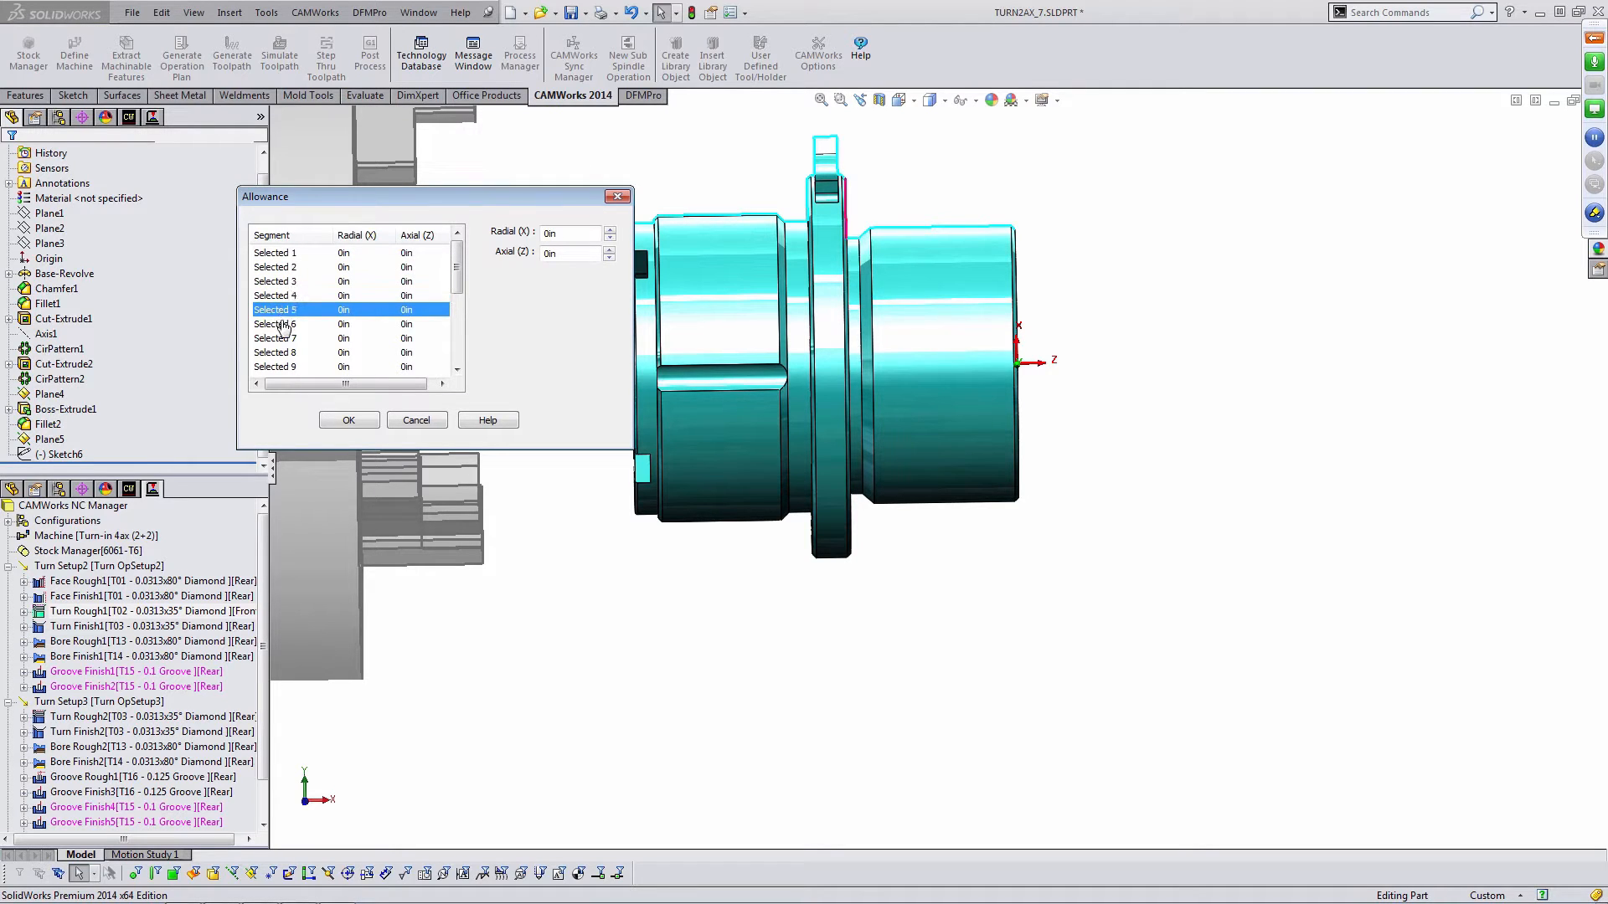
left_click(282, 325)
left_click(286, 353)
left_click(290, 367)
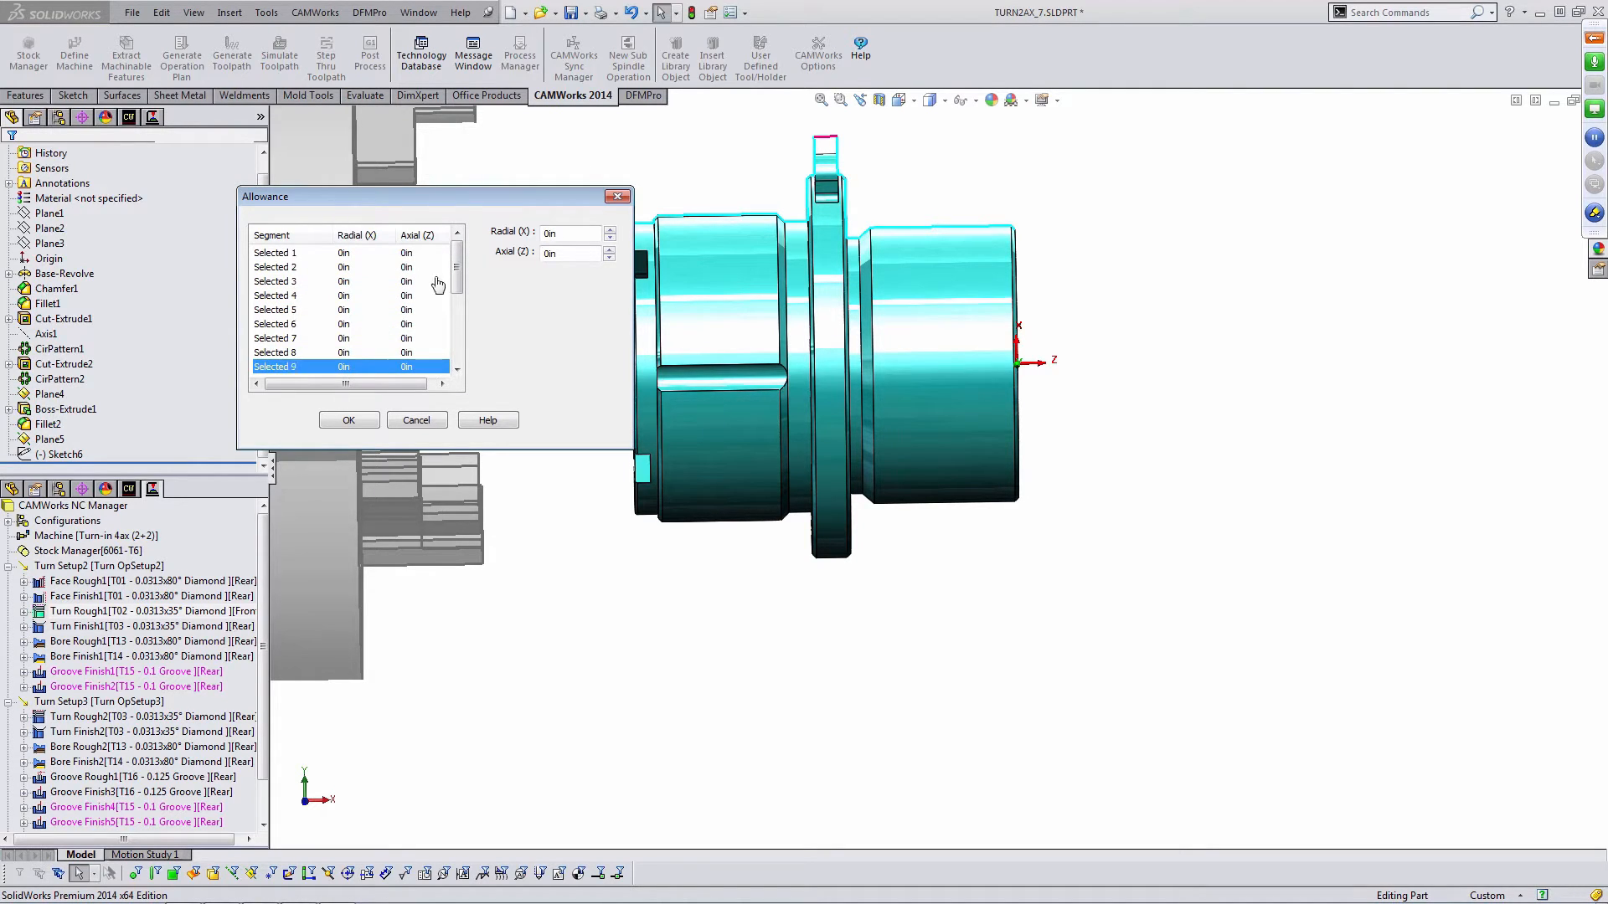
left_click_drag(456, 283, 457, 313)
left_click(312, 311)
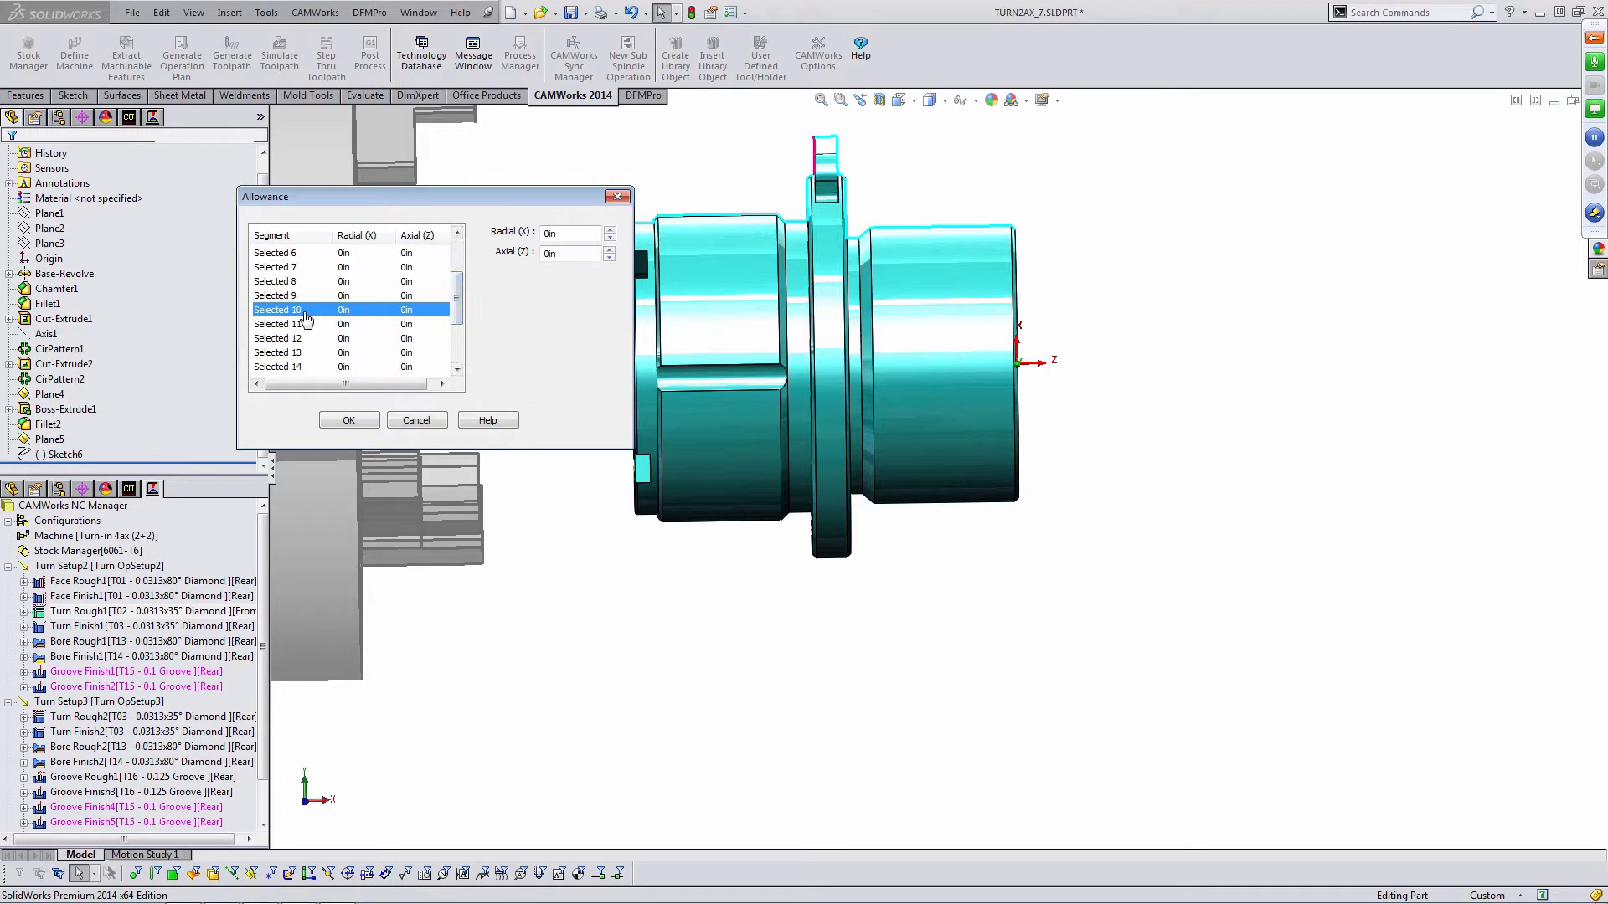
left_click(304, 325)
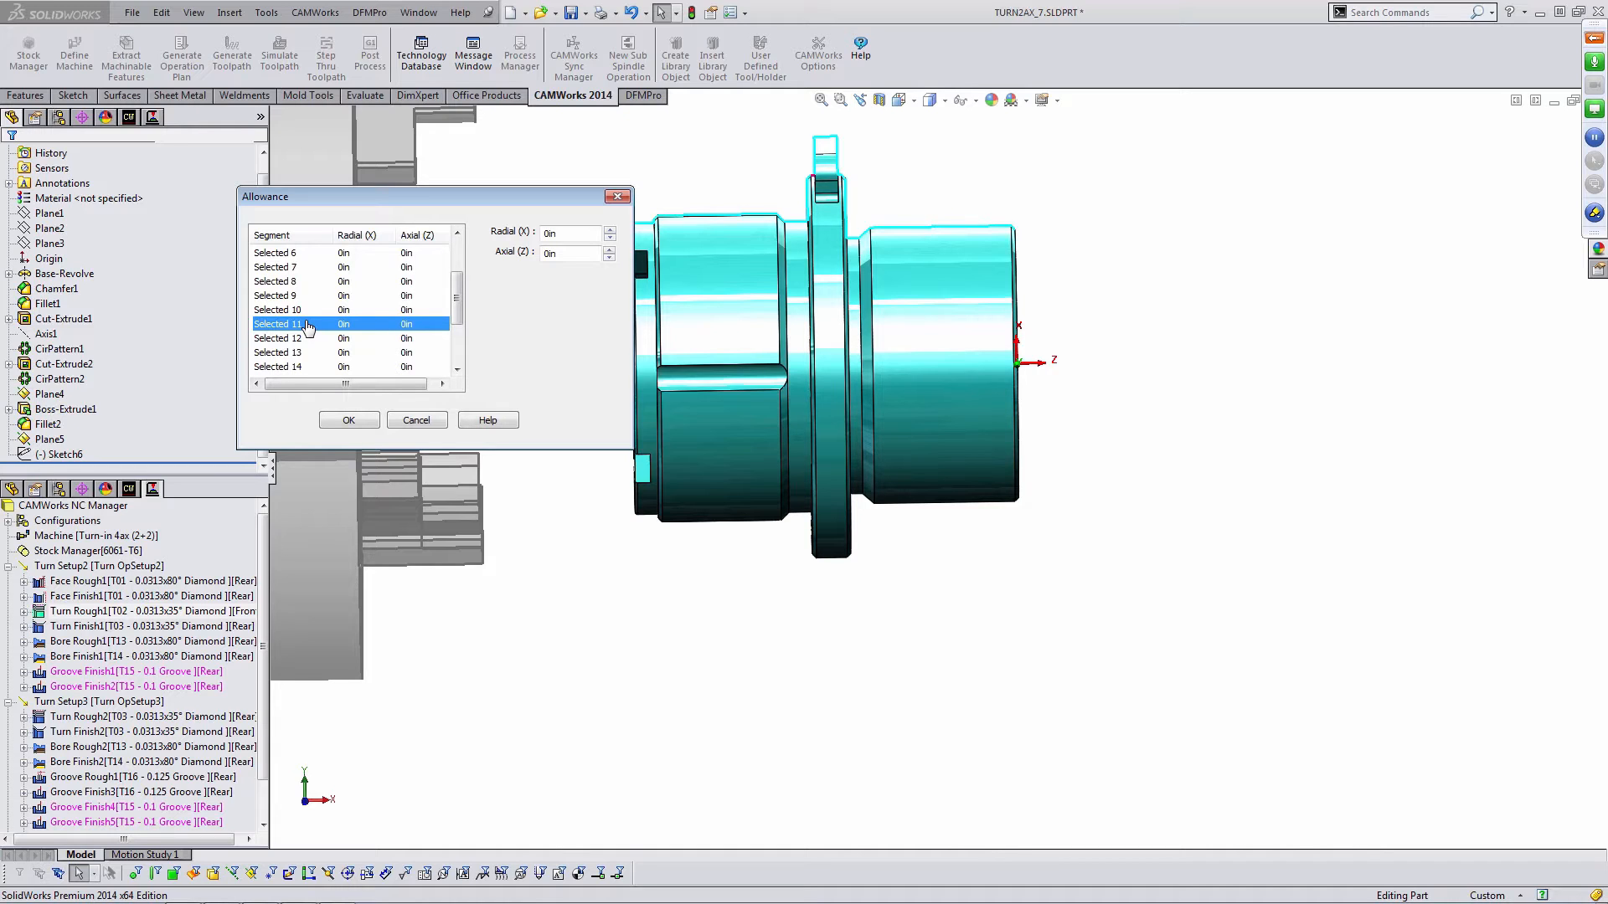
left_click(417, 422)
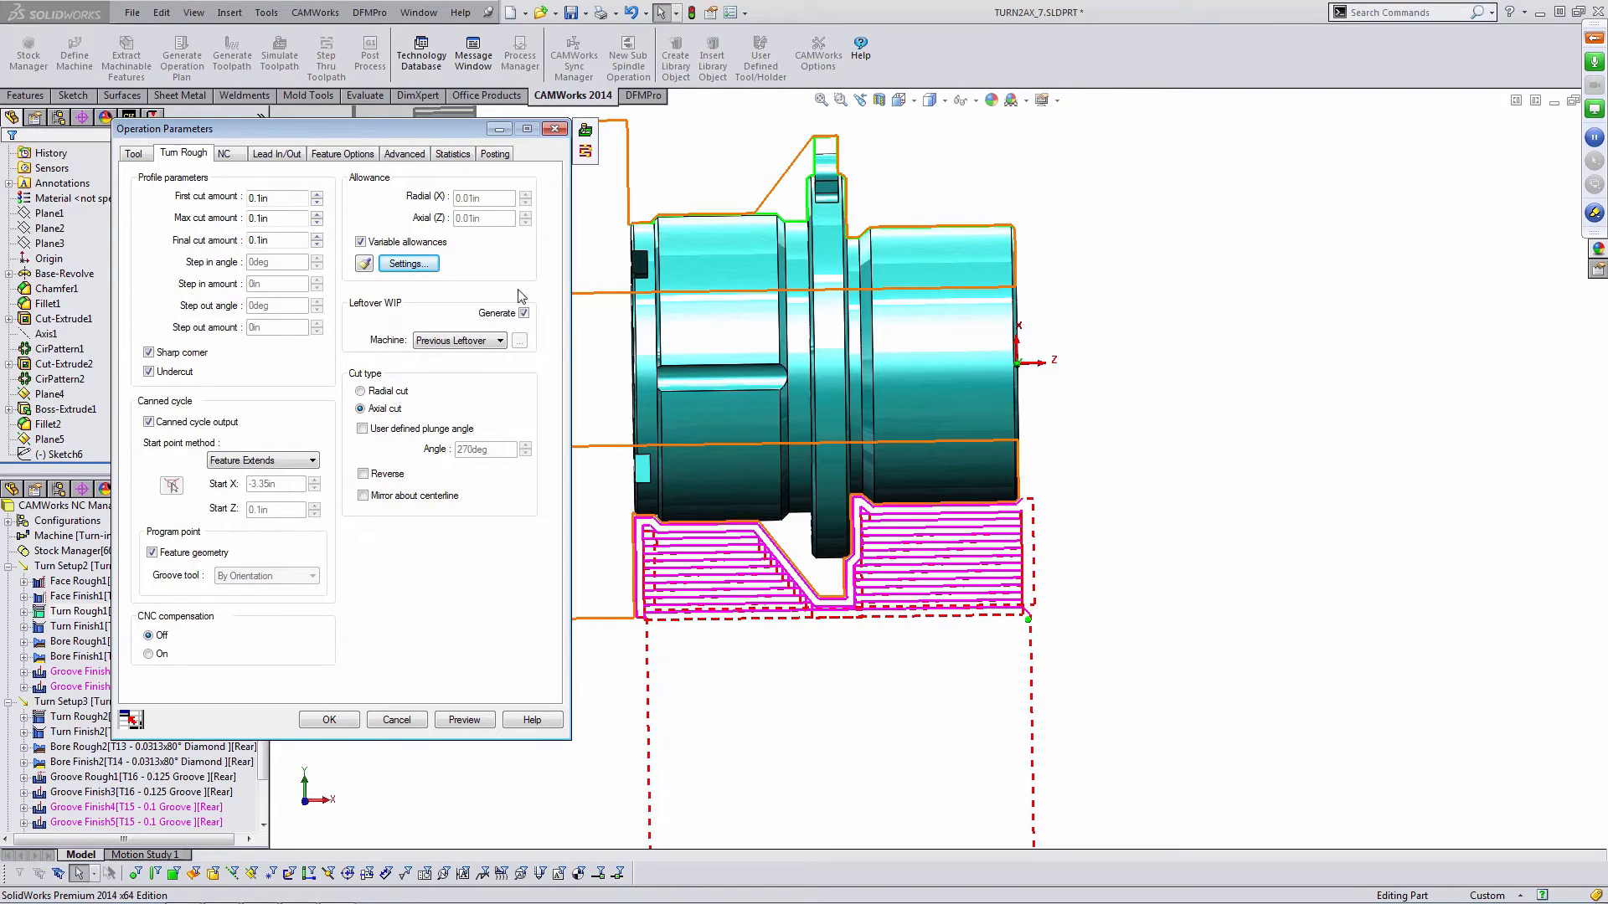
- Set the Z end limit to User Defined in Turn Rough1's advanced parameters
left_click(402, 155)
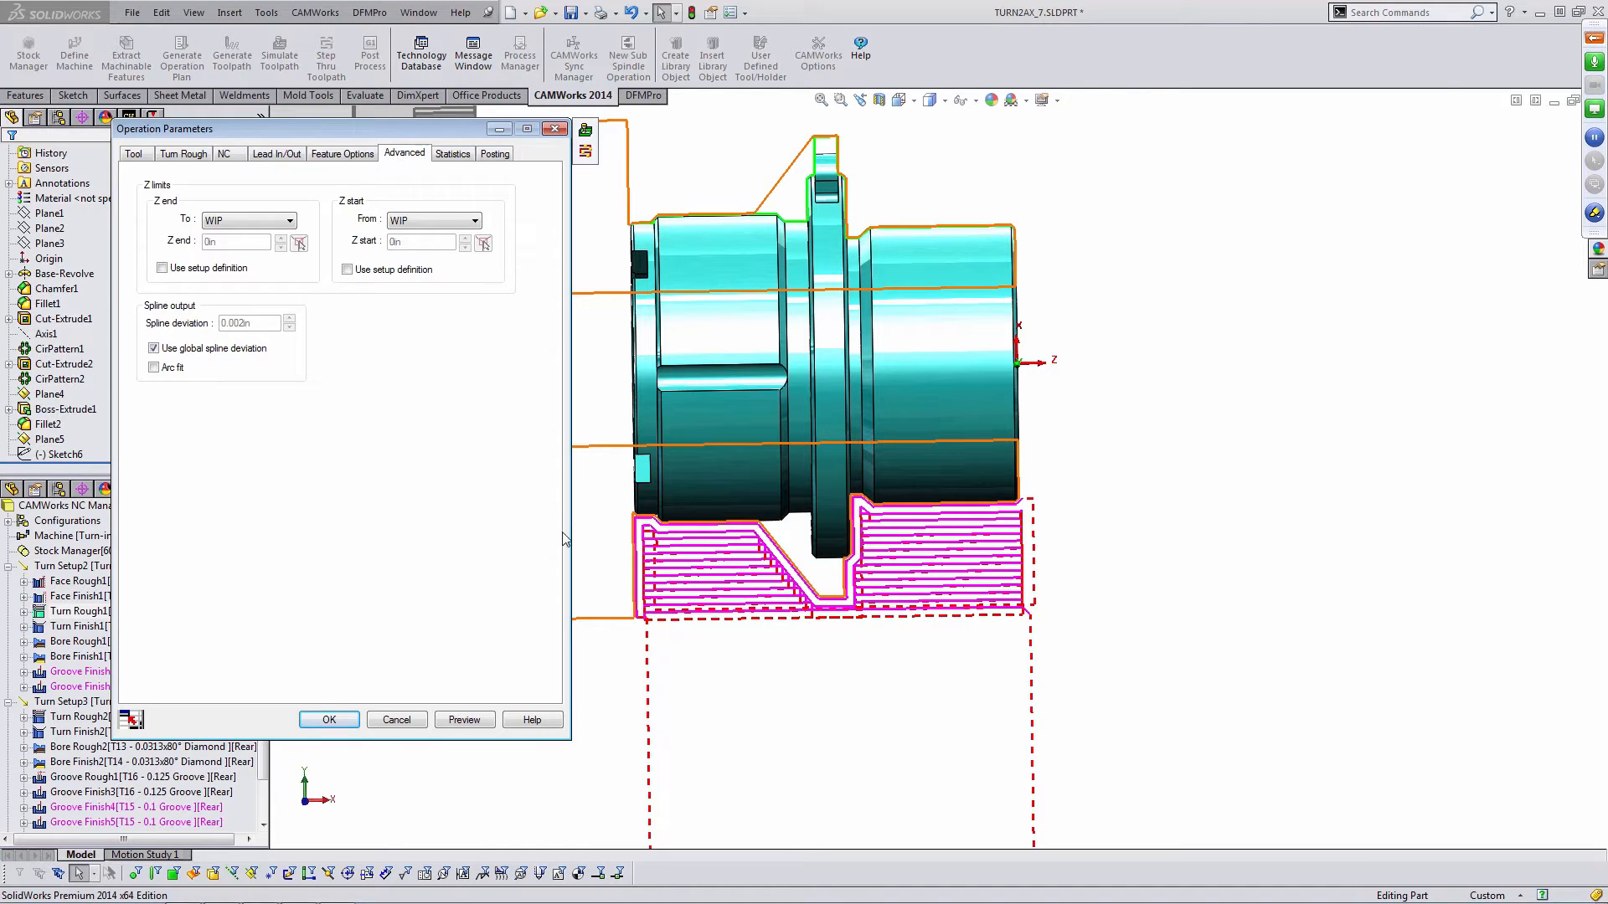
left_click(286, 222)
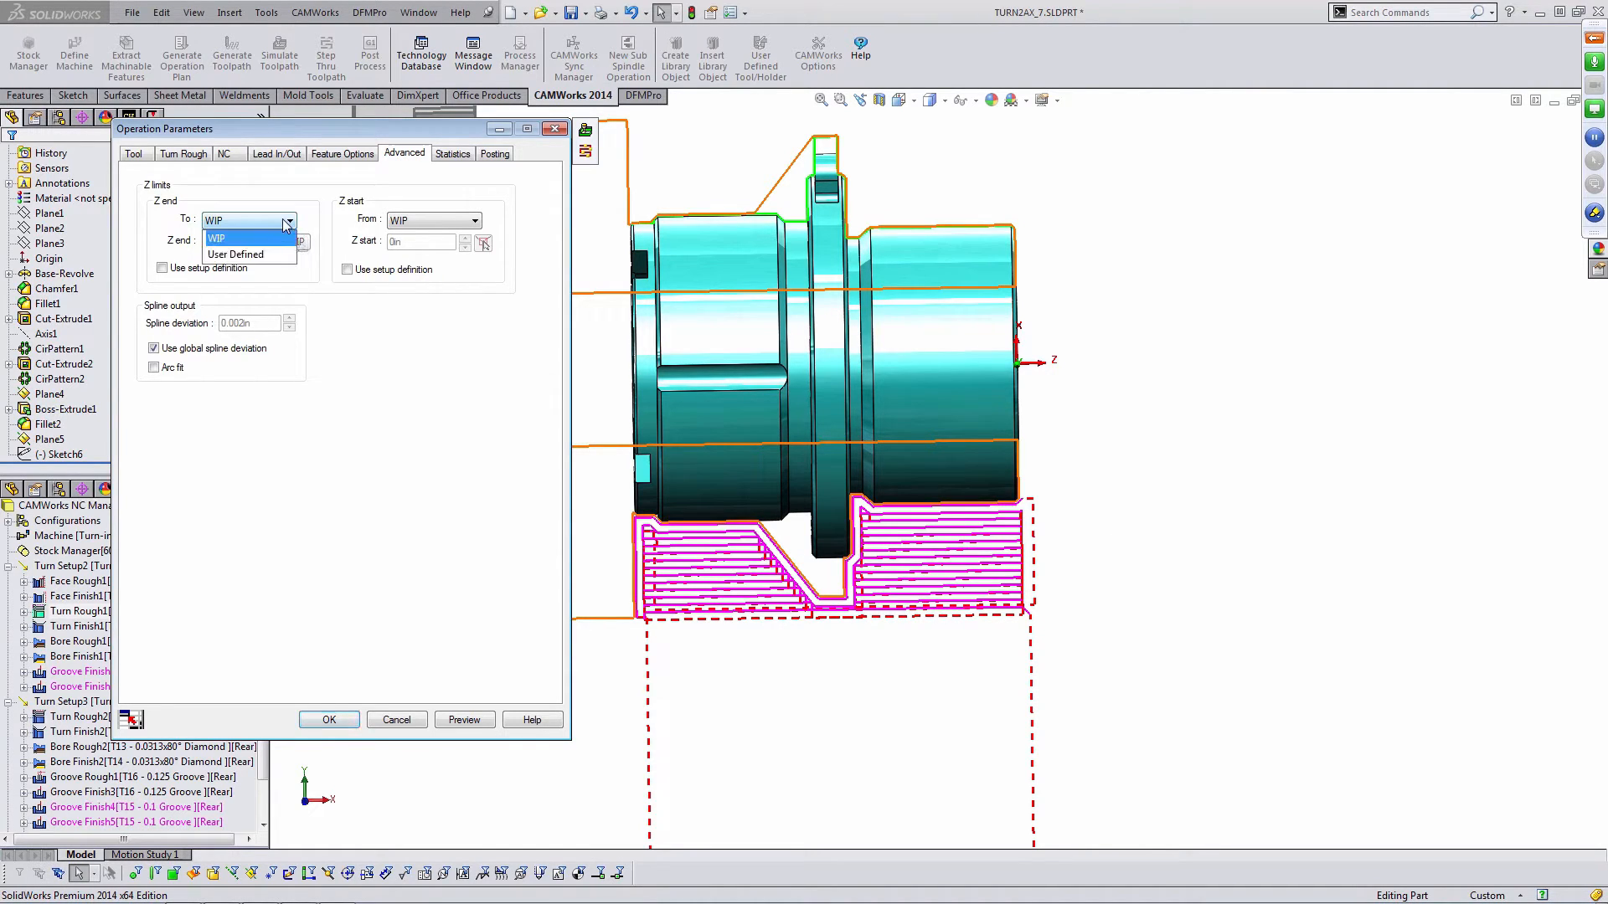
left_click(251, 255)
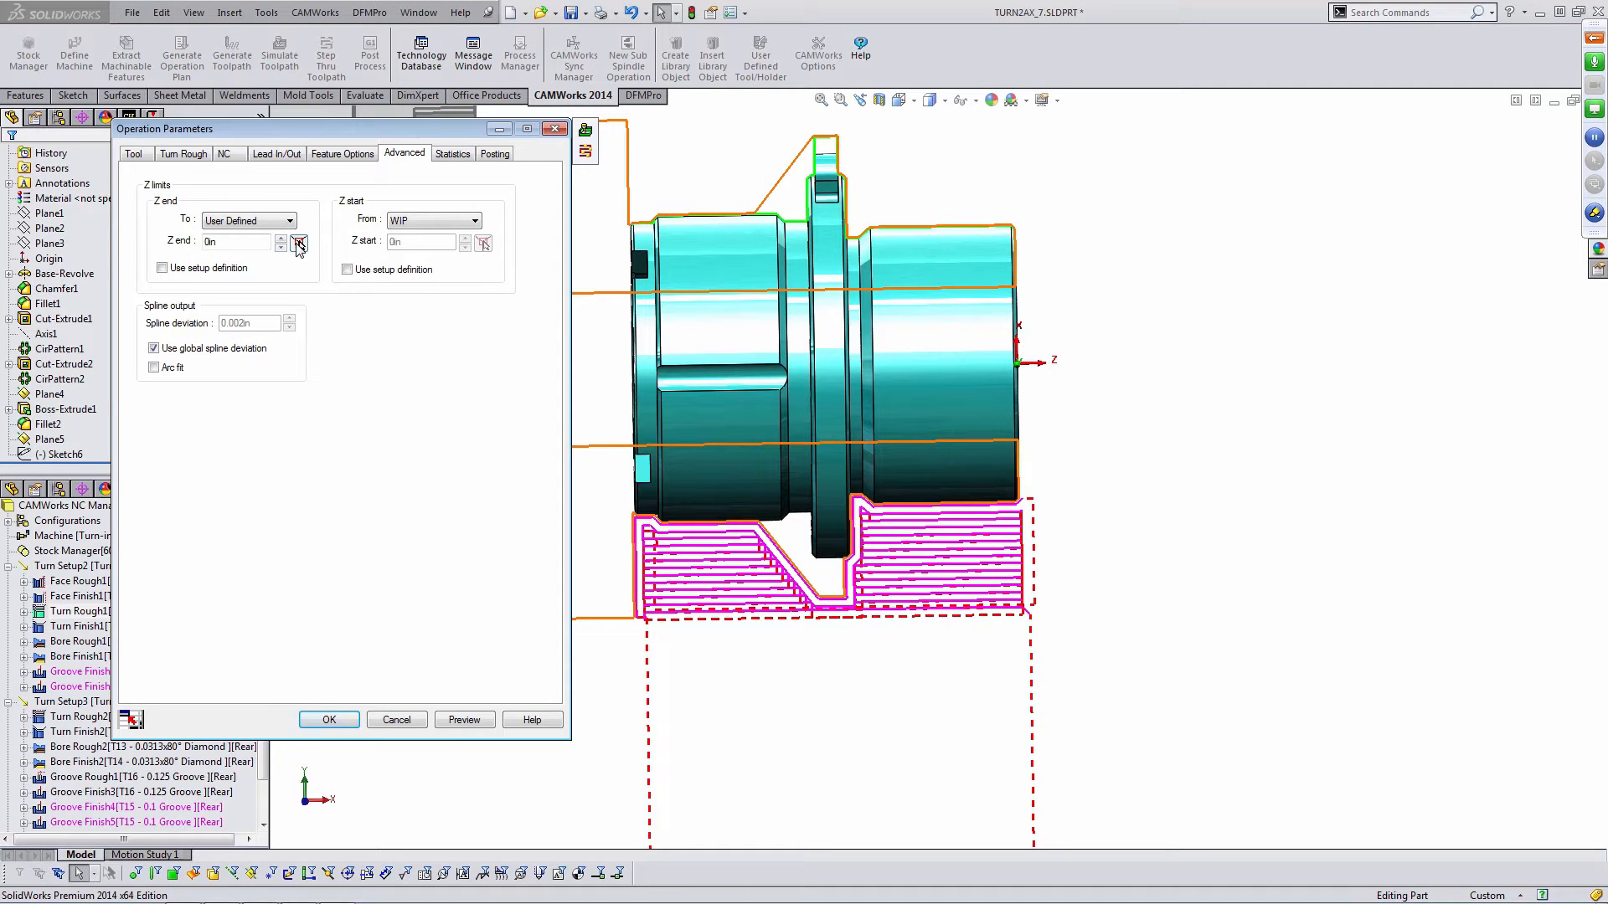
- Define Turn Rough1's user-defined Z end point by picking the flange edge on the part
left_click(299, 243)
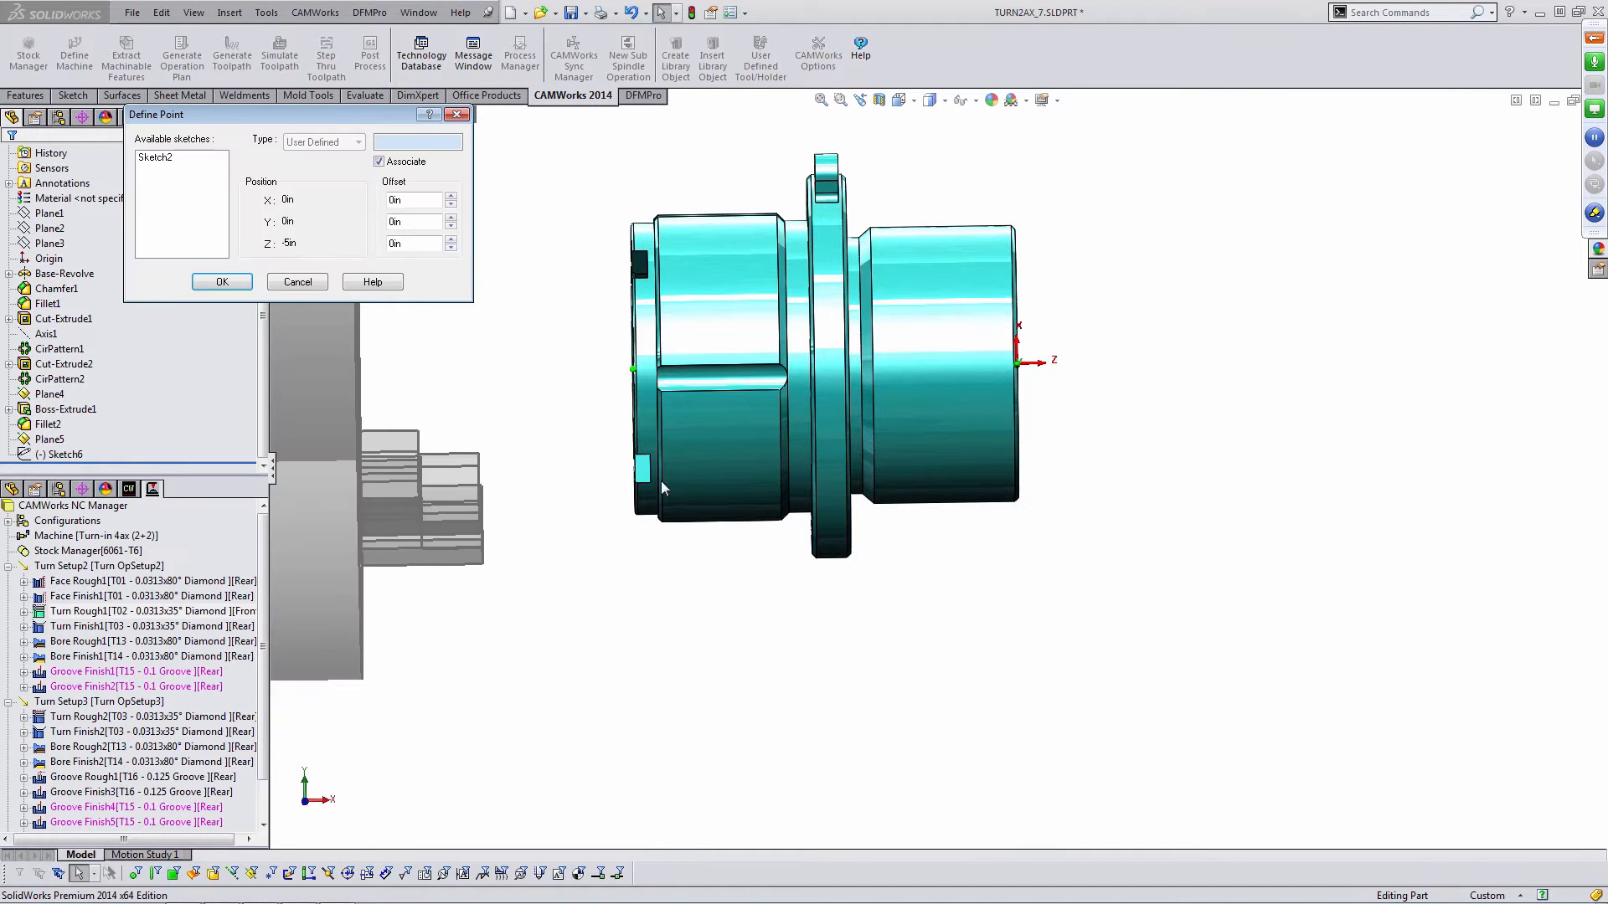
middle_click_drag(877, 459, 911, 486)
scroll(825, 201, "down", 4)
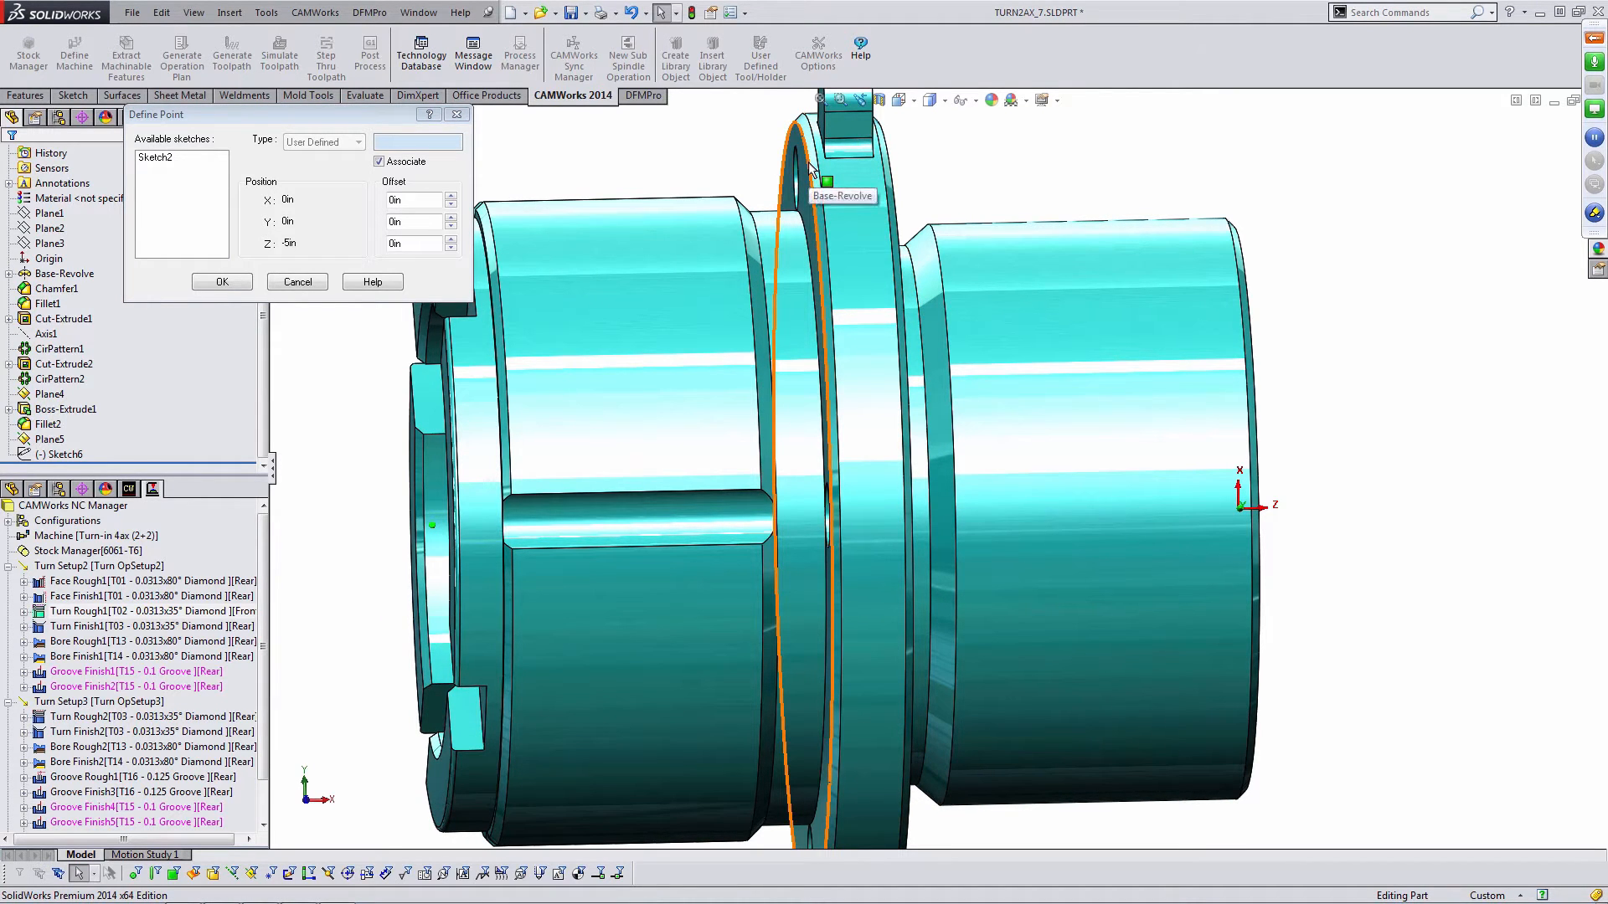
left_click(812, 166)
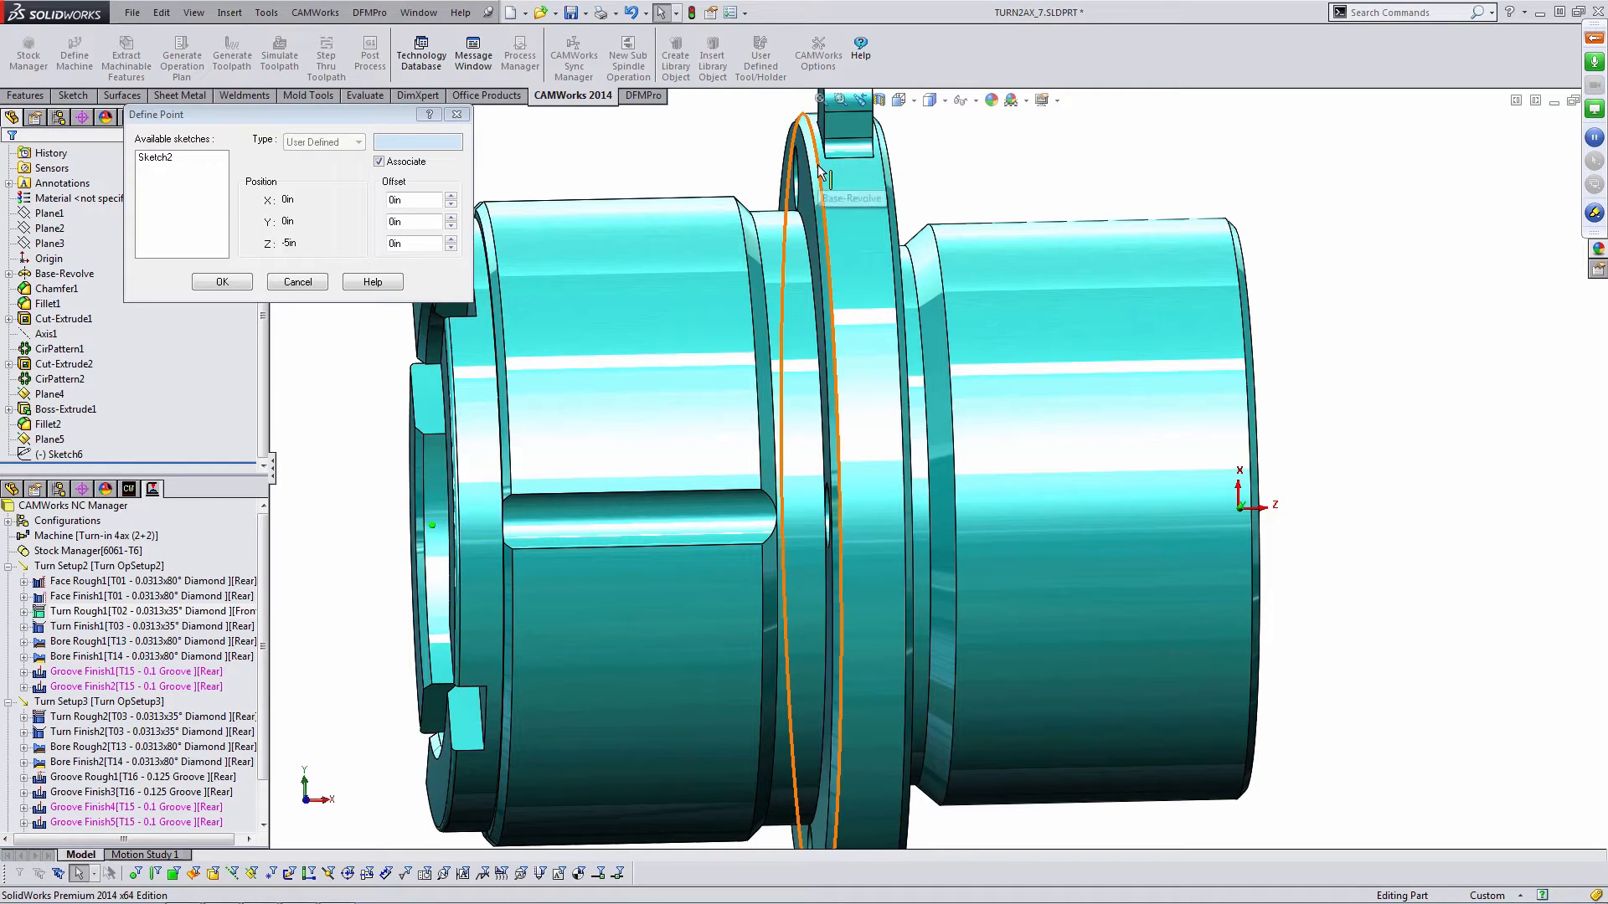
scroll(873, 403, "up", 4)
mouse_move(881, 392)
middle_mouse_down()
mouse_move(879, 362)
mouse_move(883, 382)
middle_mouse_up()
left_click(233, 282)
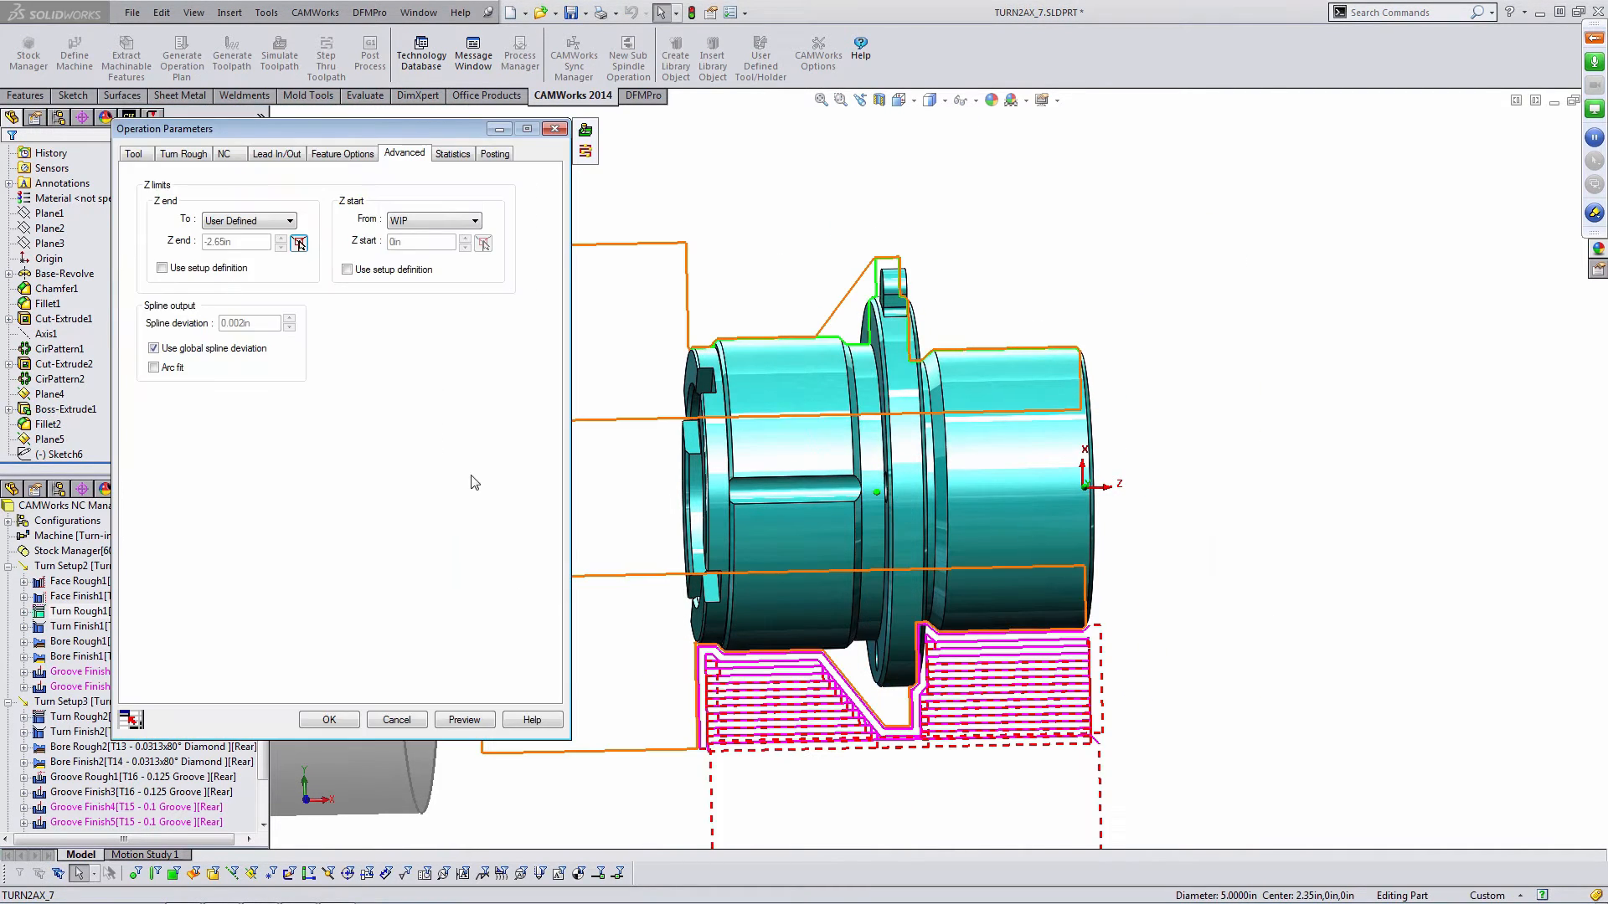
- Preview Turn Rough1's toolpath with the new Z end limit and accept the parameters
left_click(479, 723)
scroll(1021, 679, "up", 1)
middle_click_drag(1021, 679, 1012, 657)
scroll(930, 685, "down", 5)
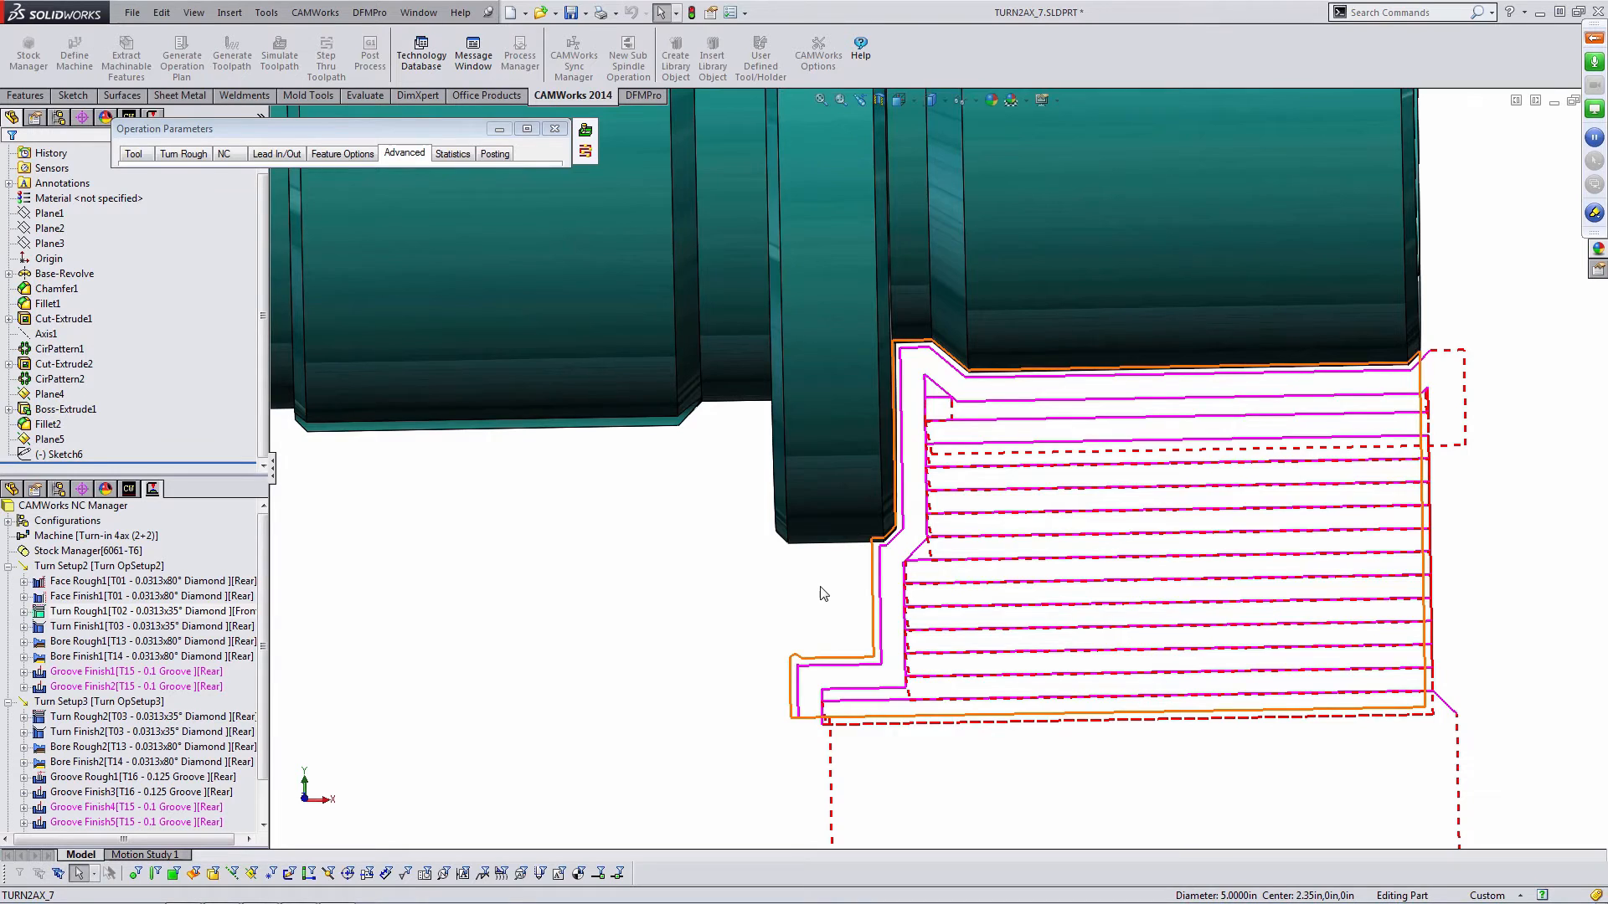
scroll(817, 591, "up", 2)
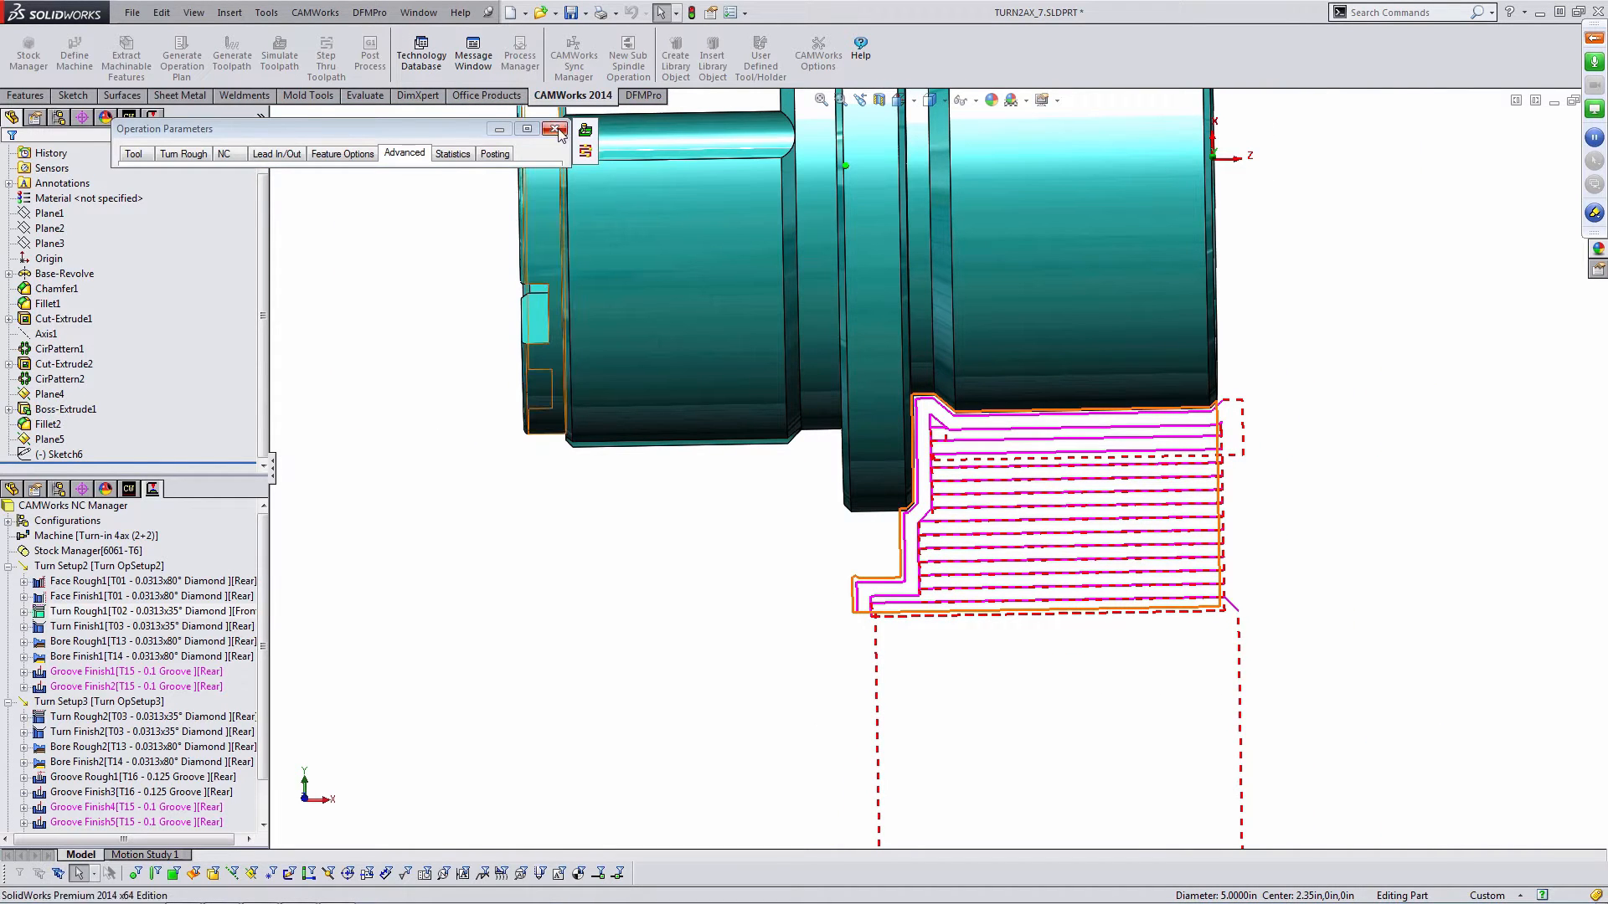
left_click(343, 722)
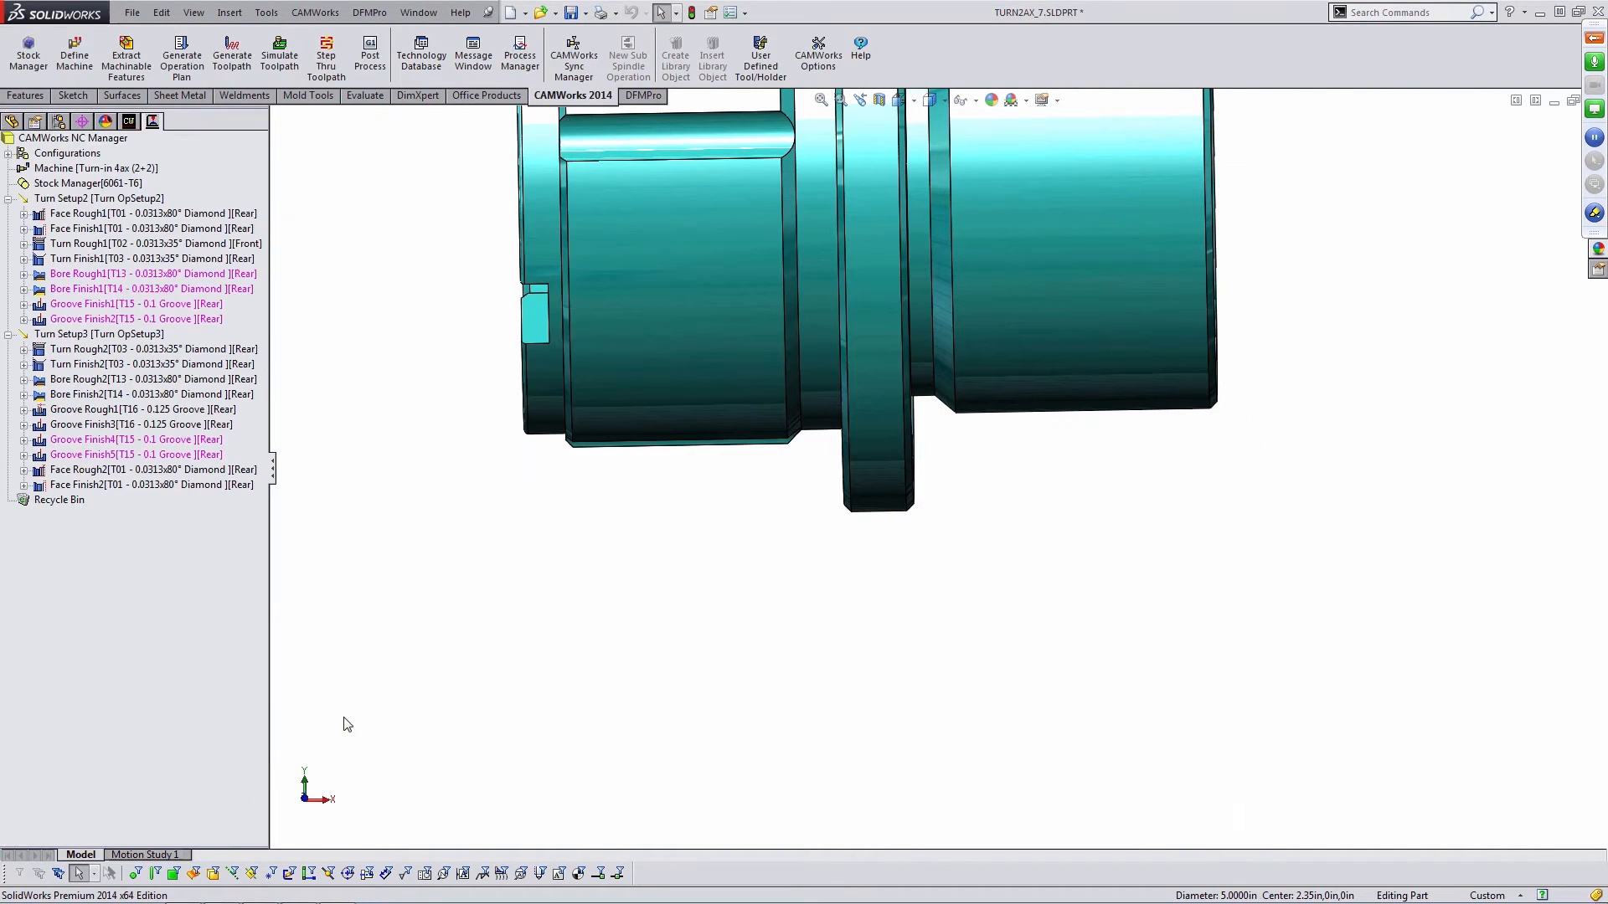
- Set Turn Finish1's Z end to User Defined at the flange edge point and preview the toolpath
left_click(134, 261)
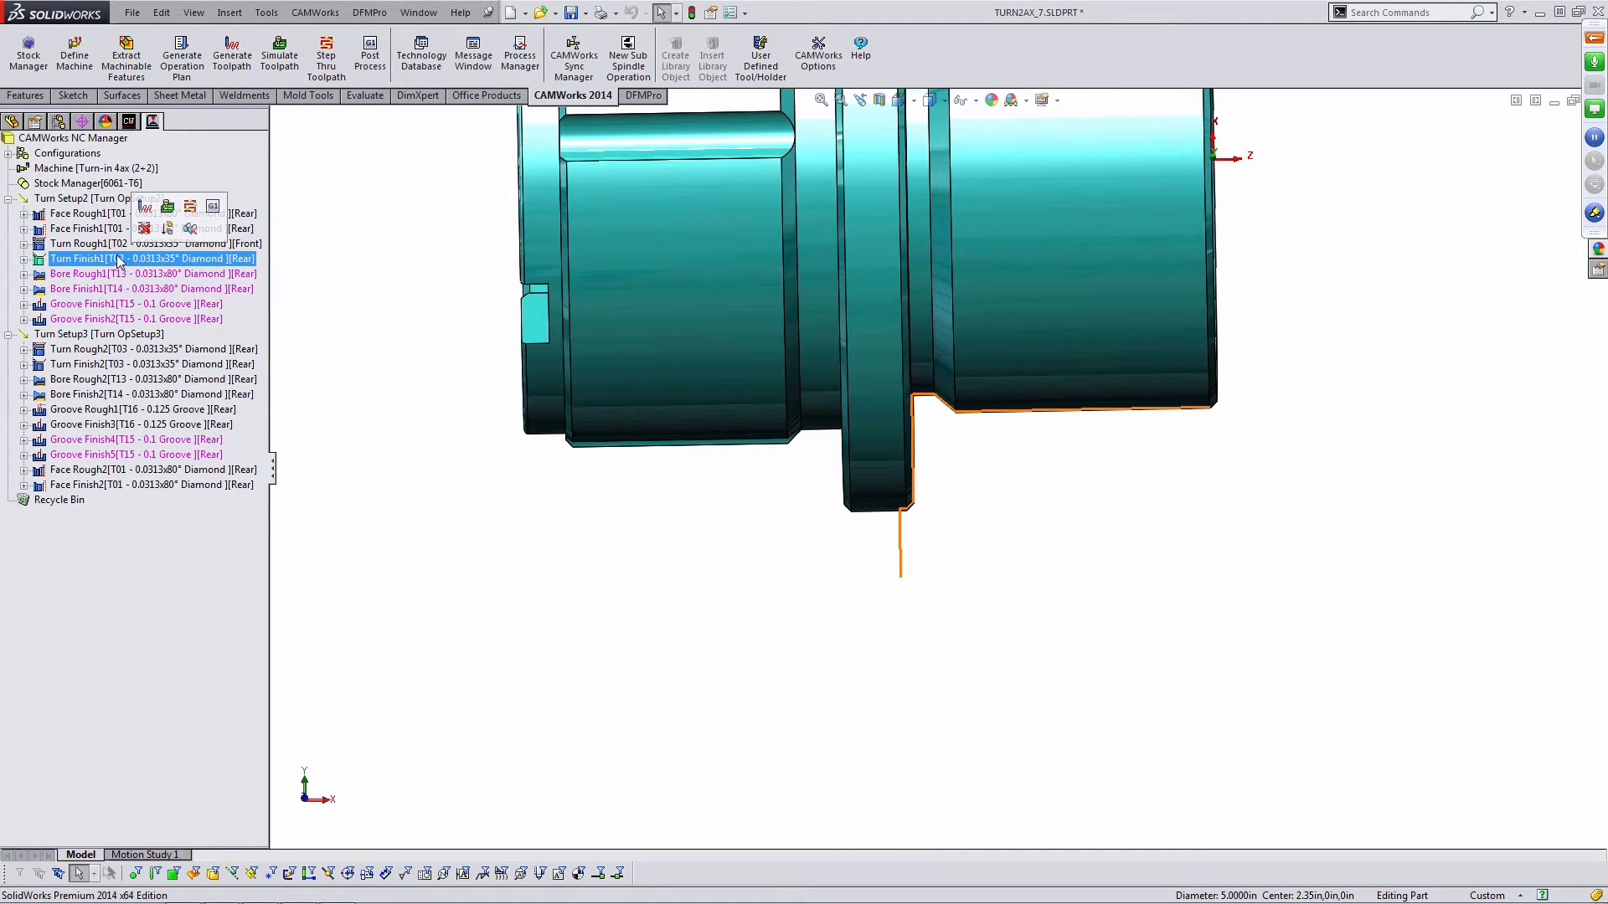
double_click(118, 263)
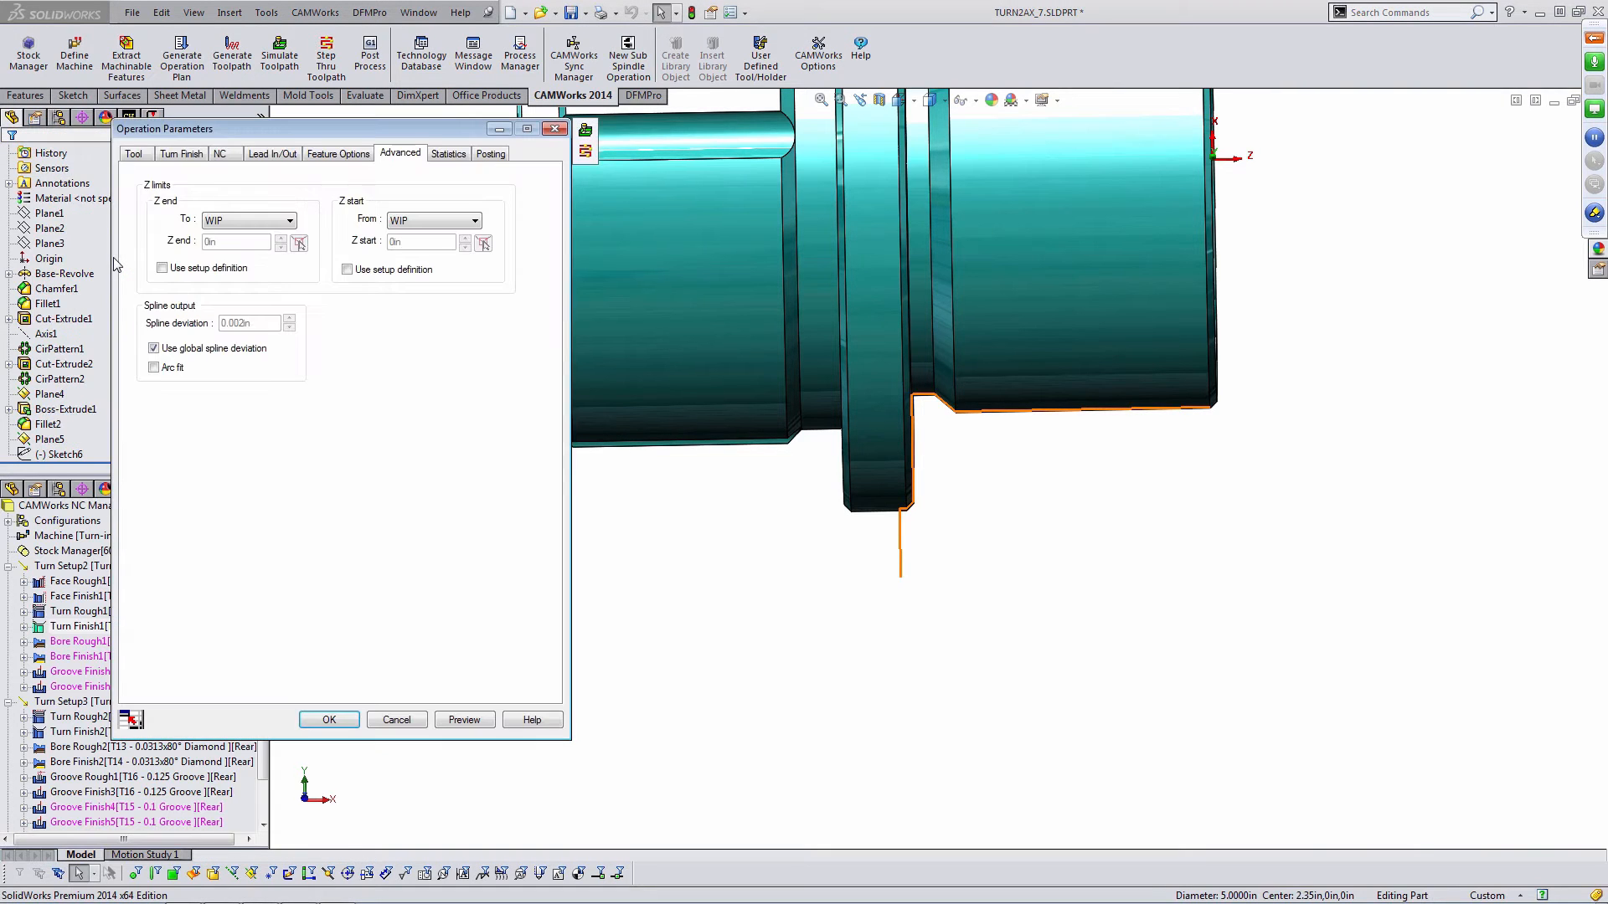
left_click(286, 222)
left_click(251, 252)
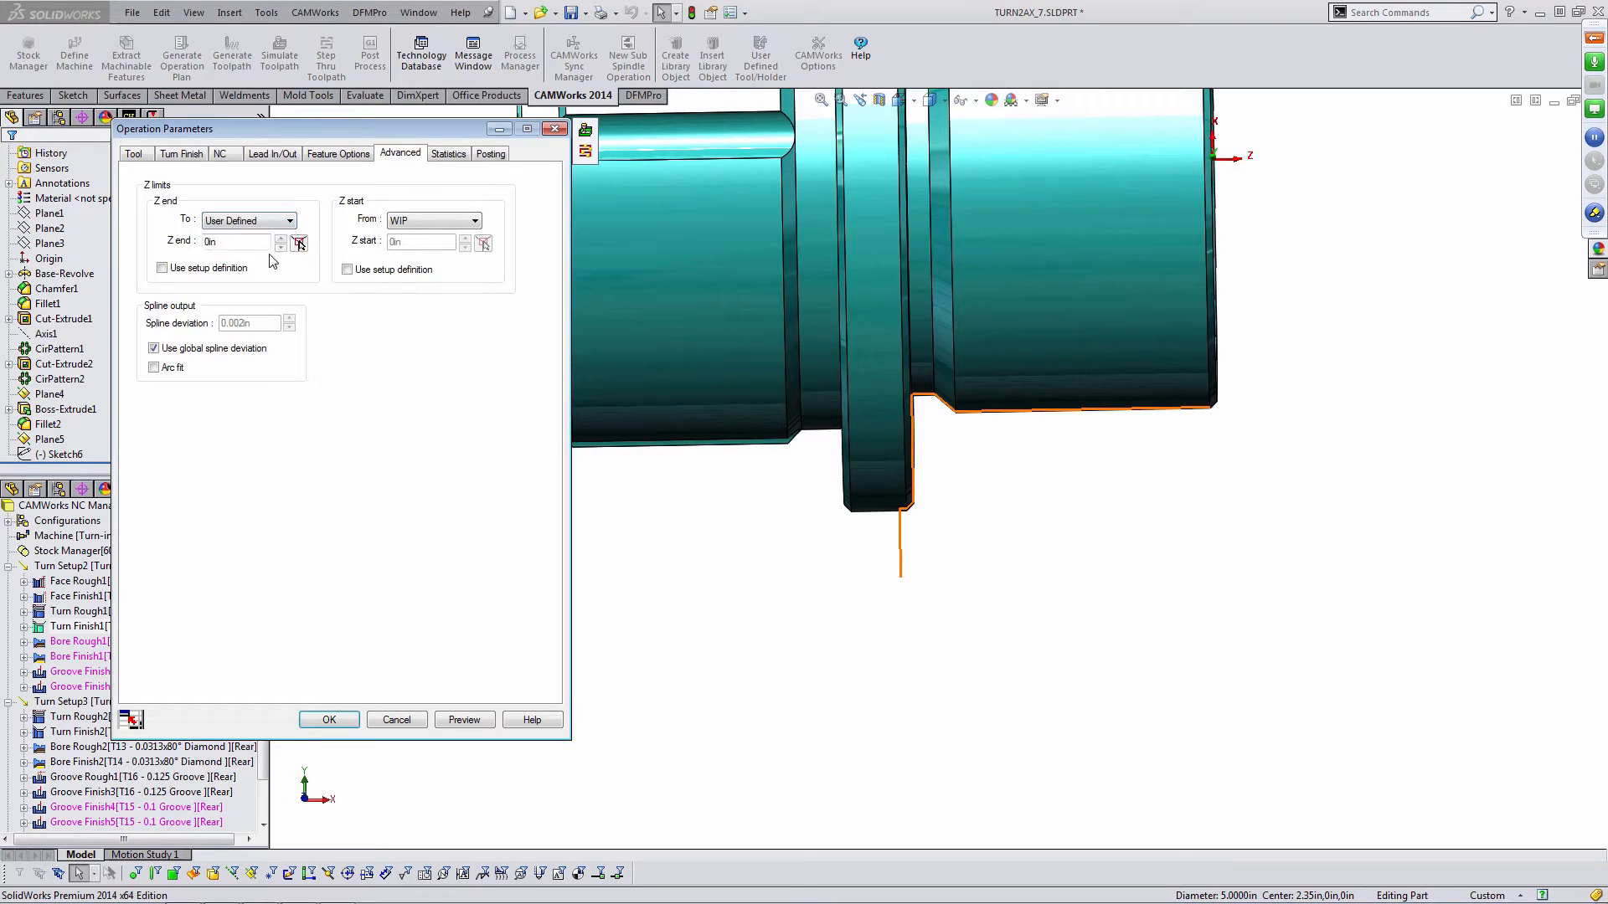
left_click(299, 243)
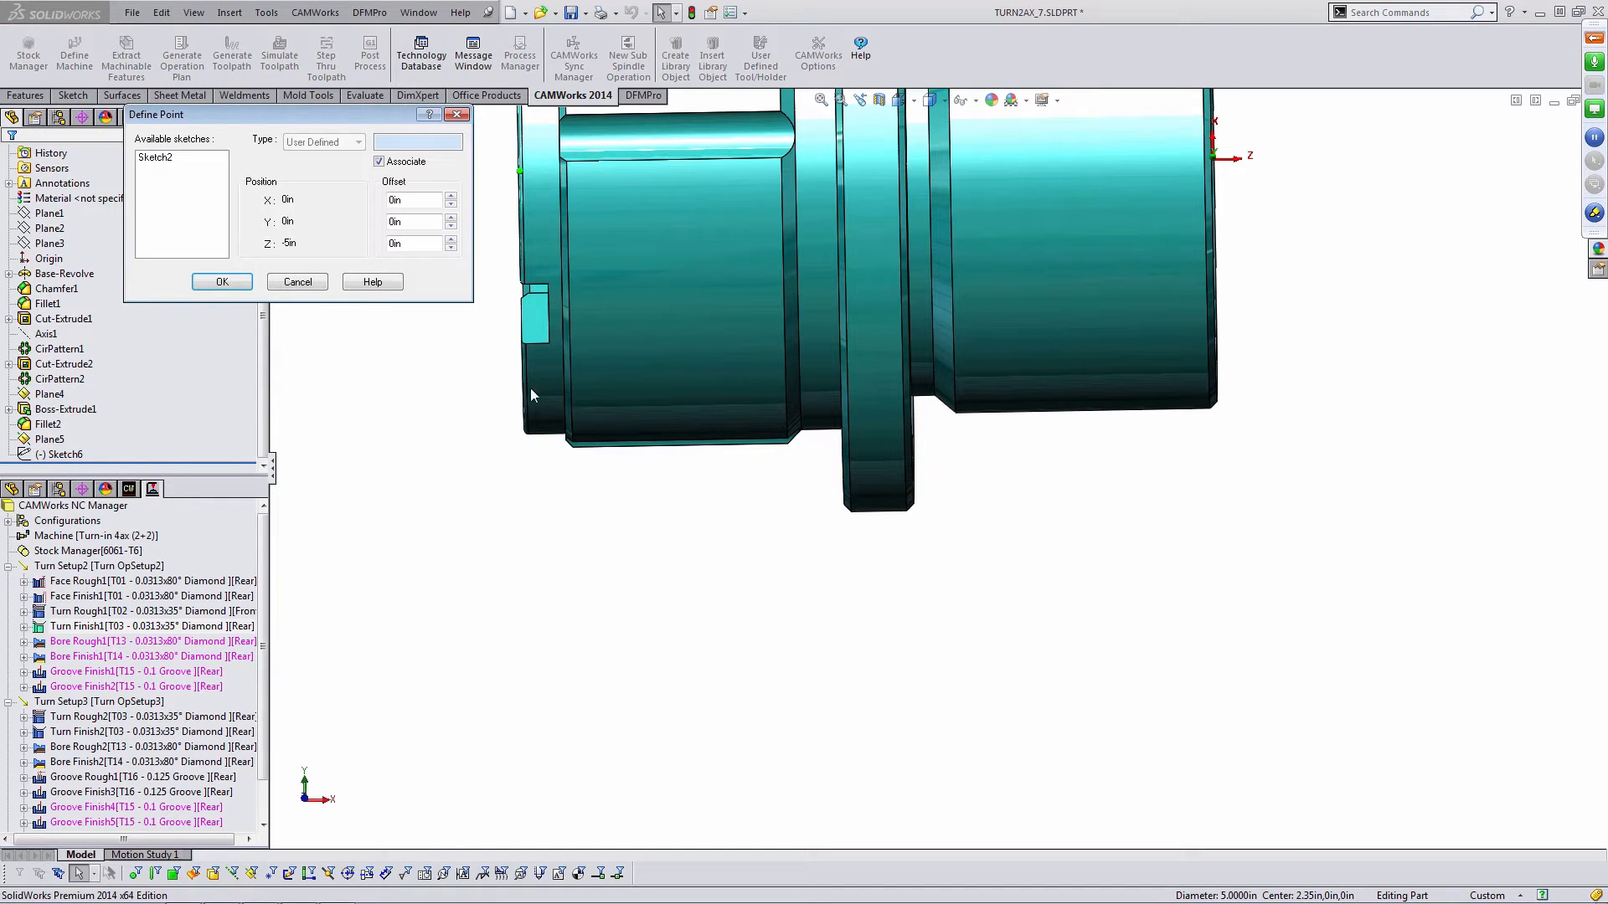
left_click(851, 497)
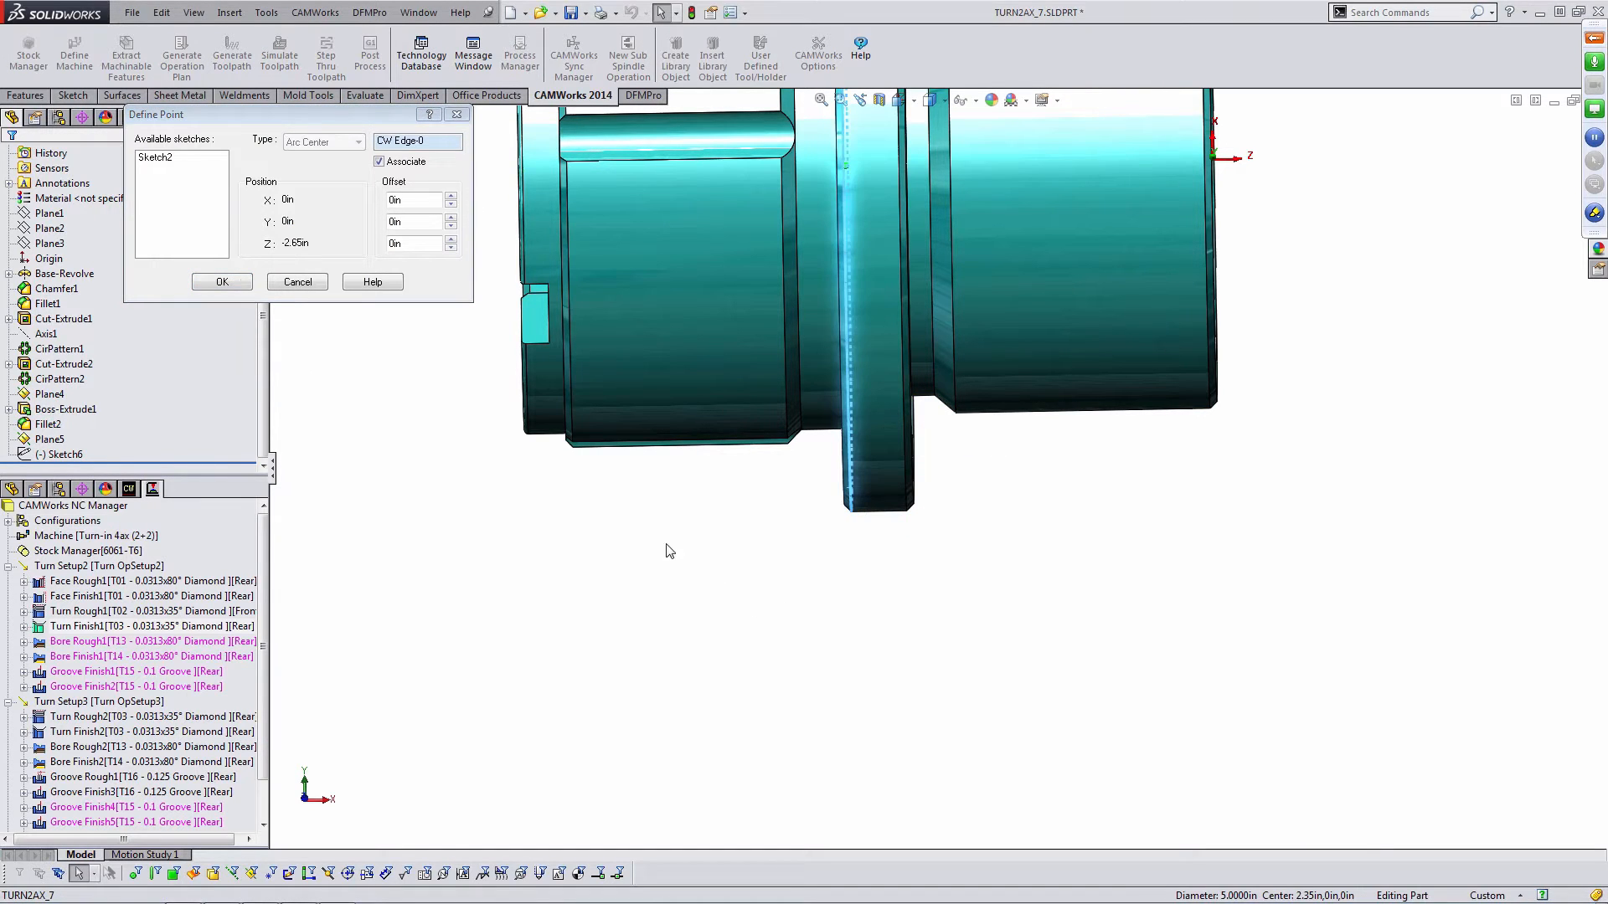
left_click(223, 283)
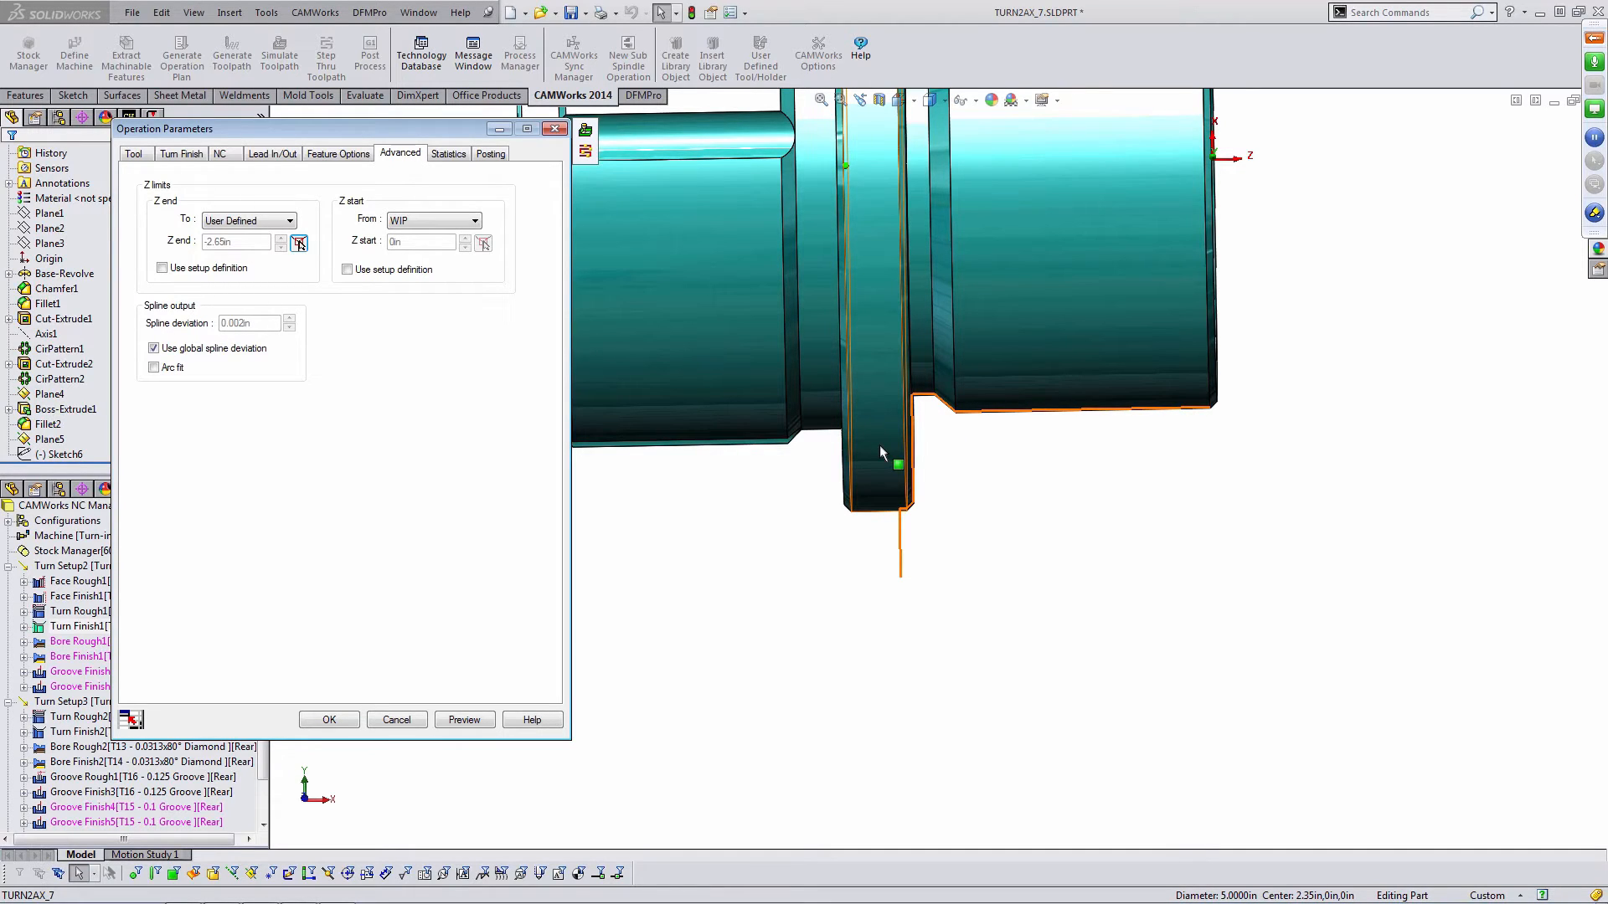
left_click(464, 720)
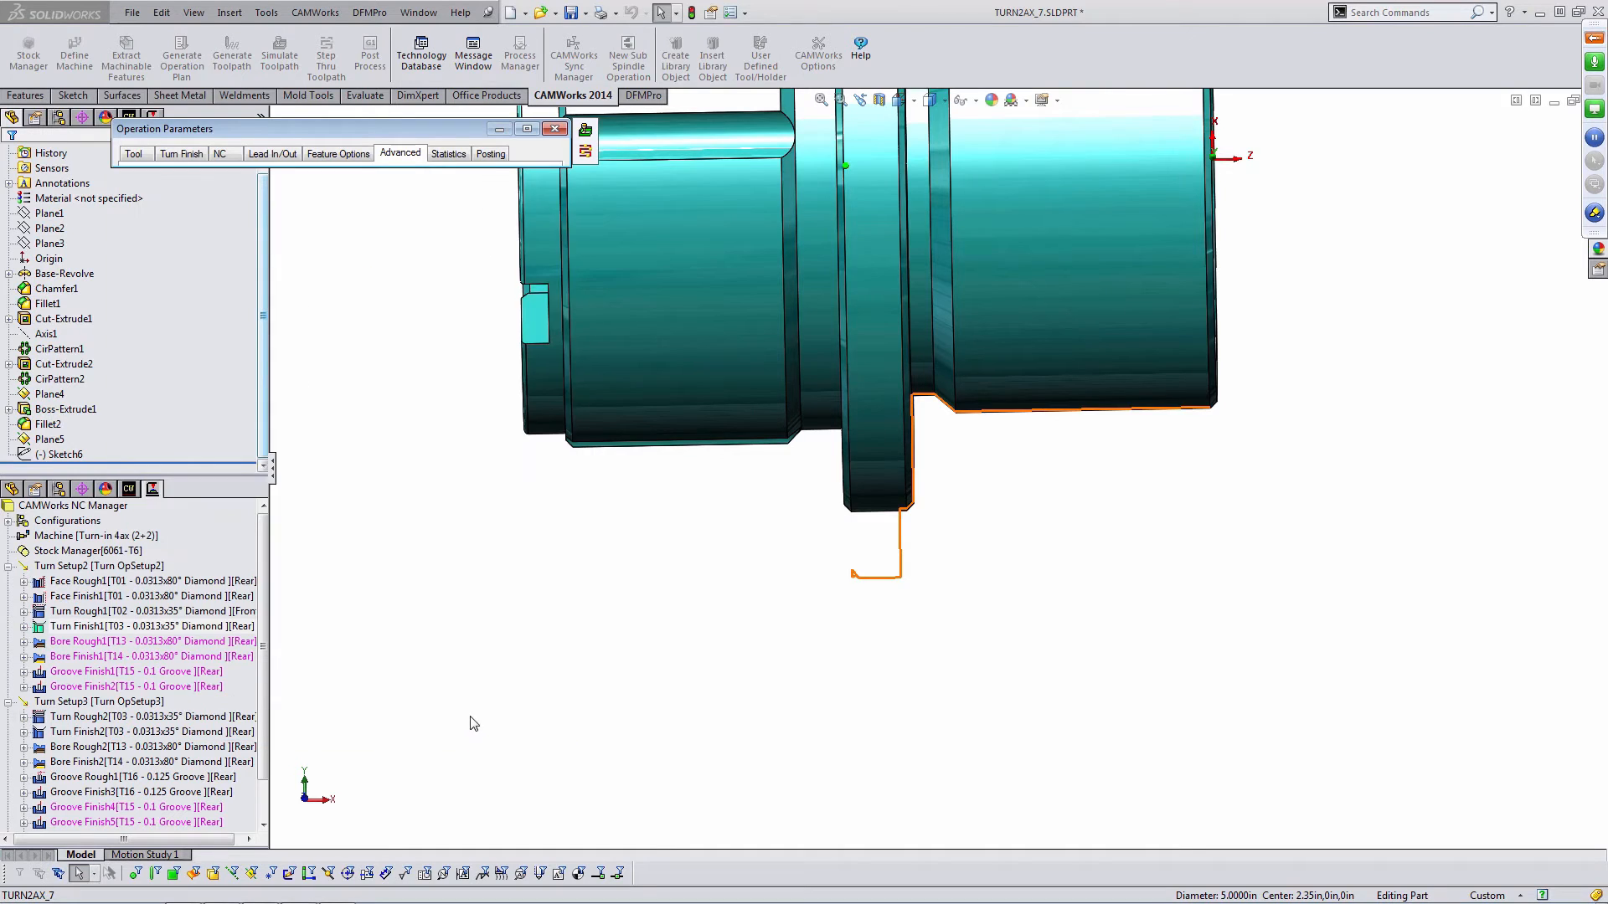
scroll(959, 317, "down", 5)
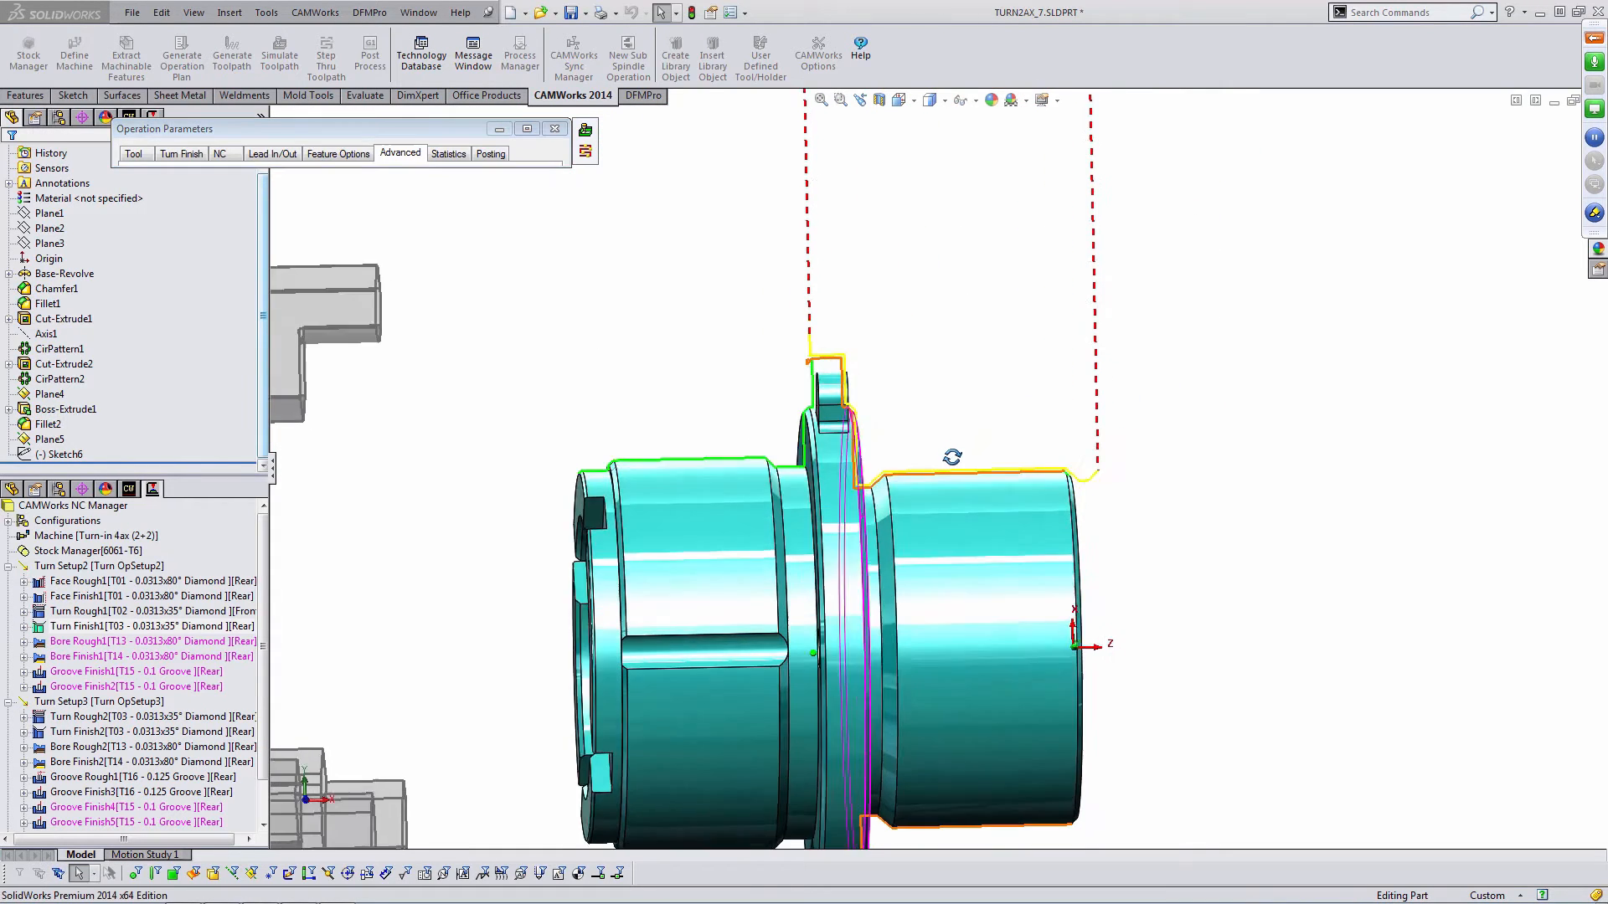
- Select station 03 on the Front Turret from the tool crib as Turn Finish1's tool
left_click(134, 154)
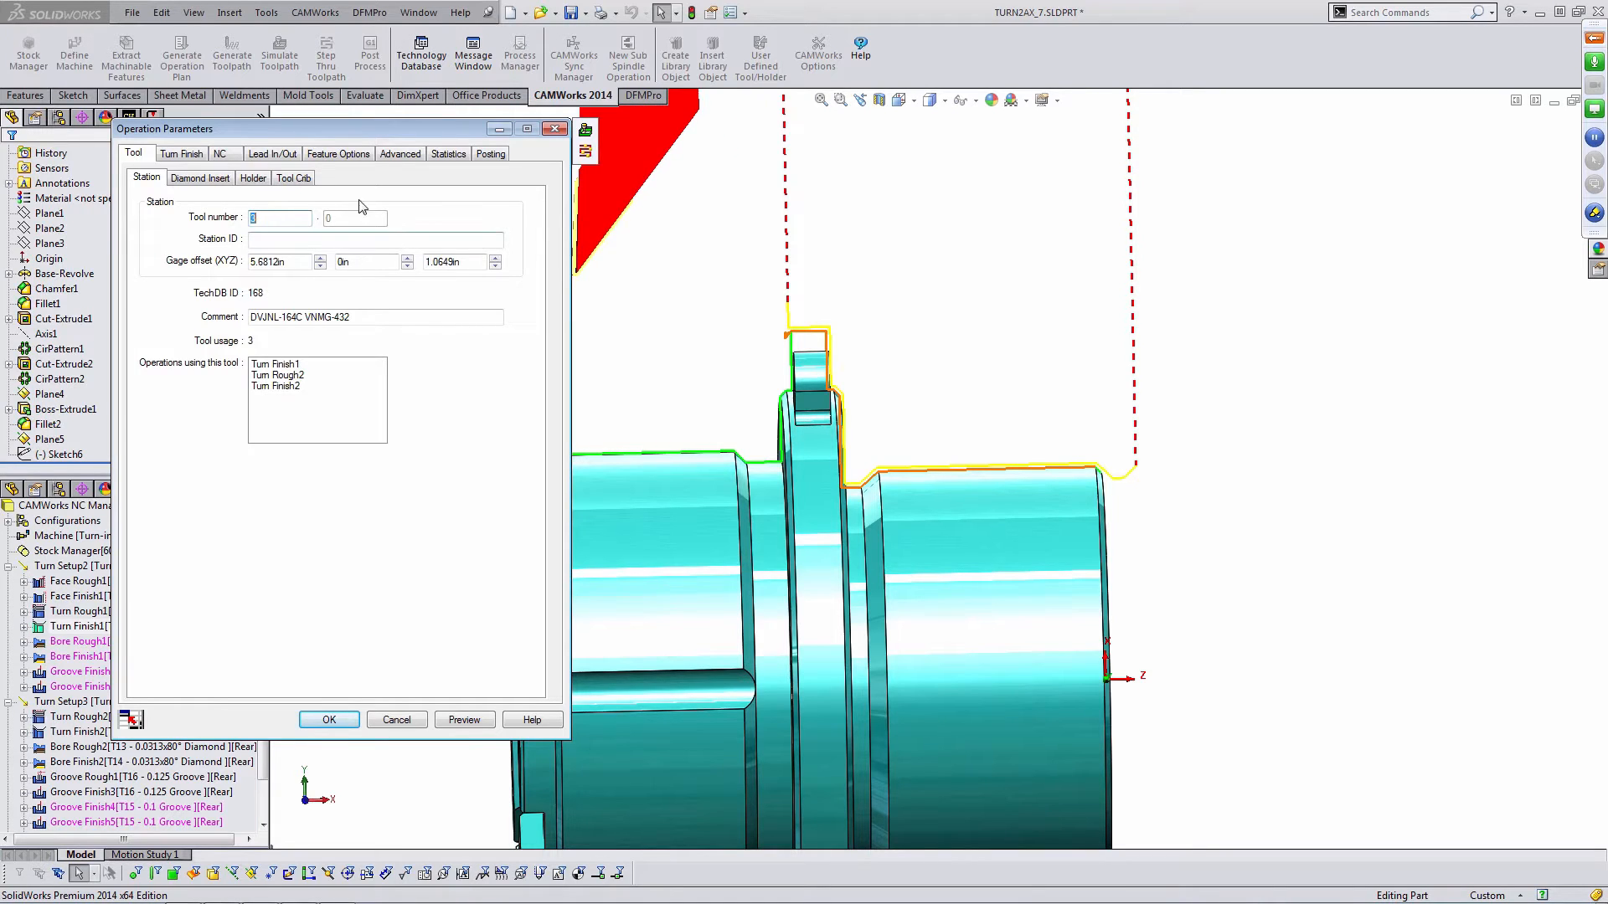
left_click(295, 179)
left_click(486, 205)
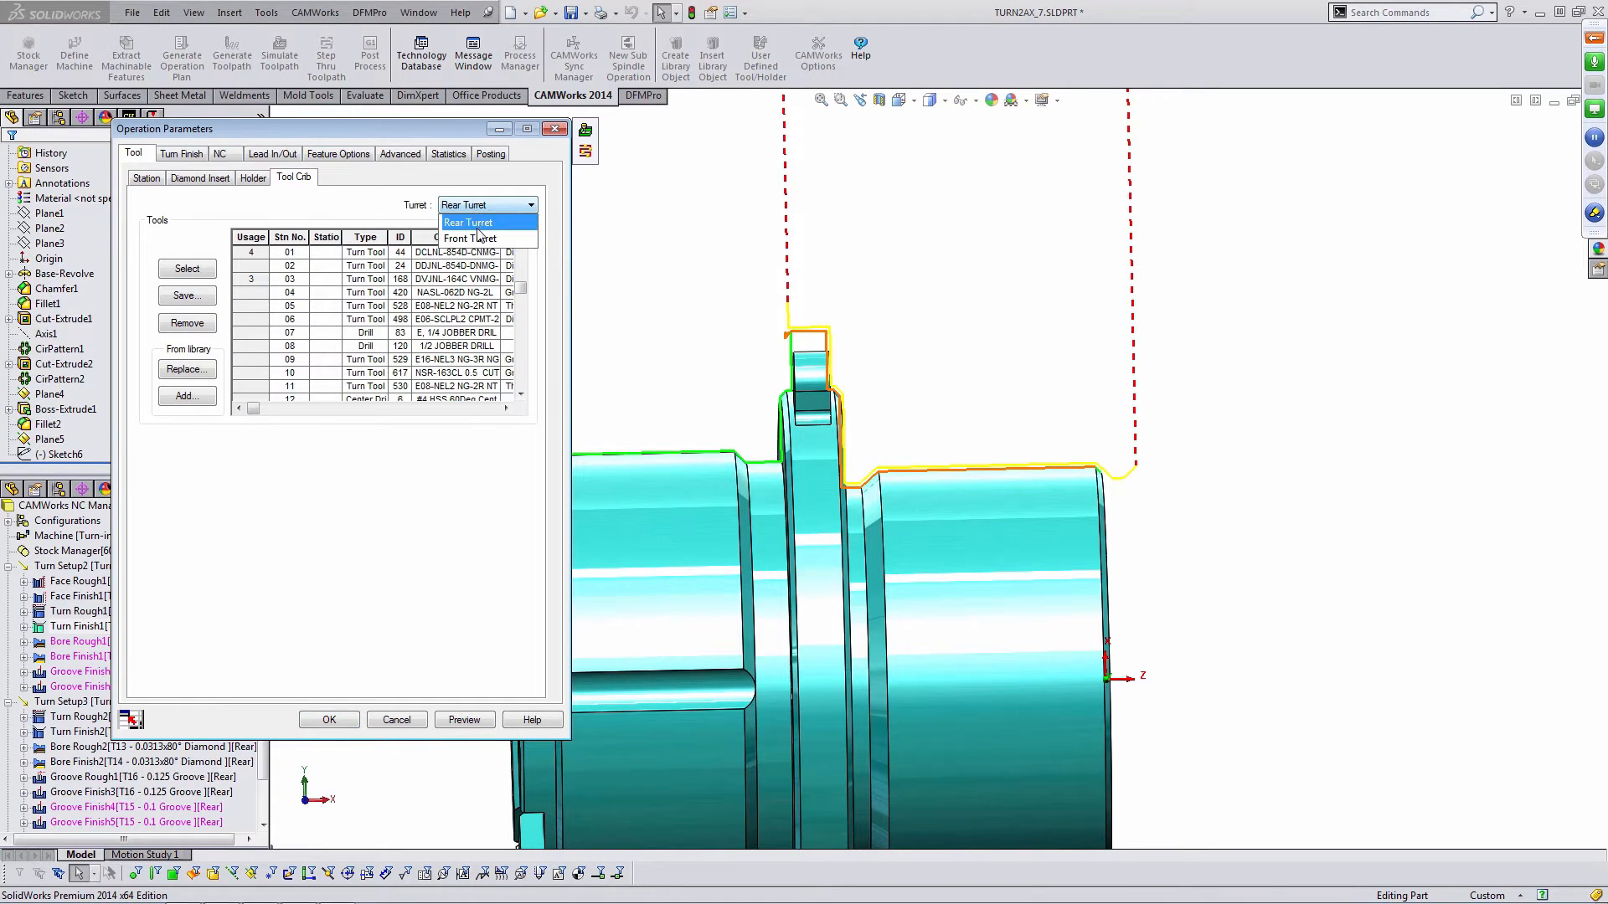
left_click(476, 240)
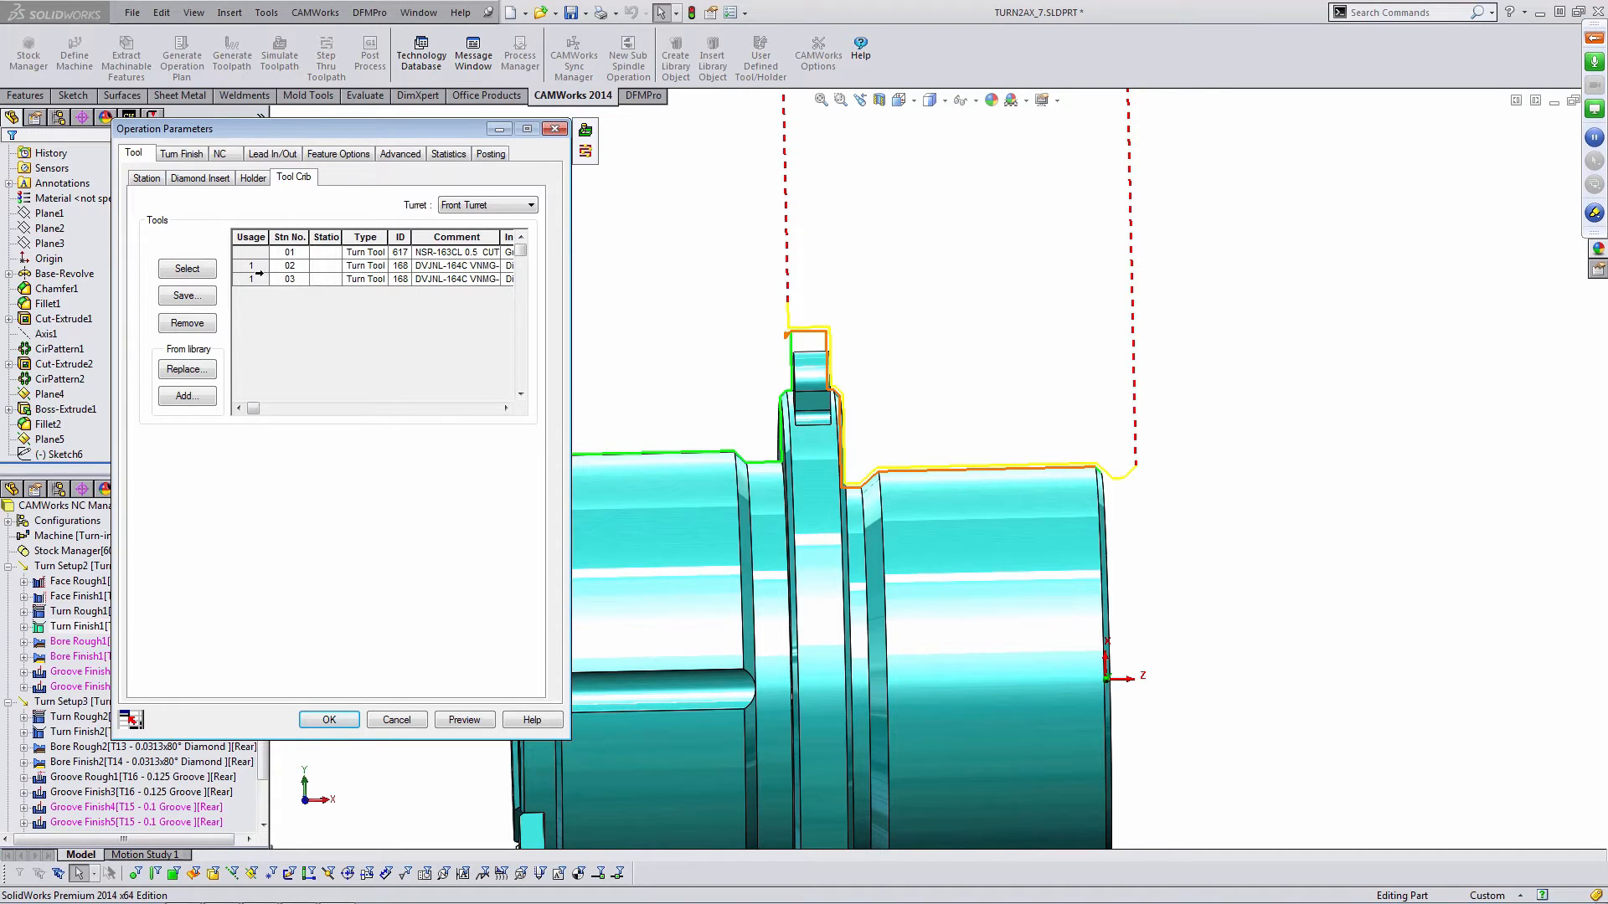
left_click(251, 279)
left_click(205, 269)
left_click(309, 467)
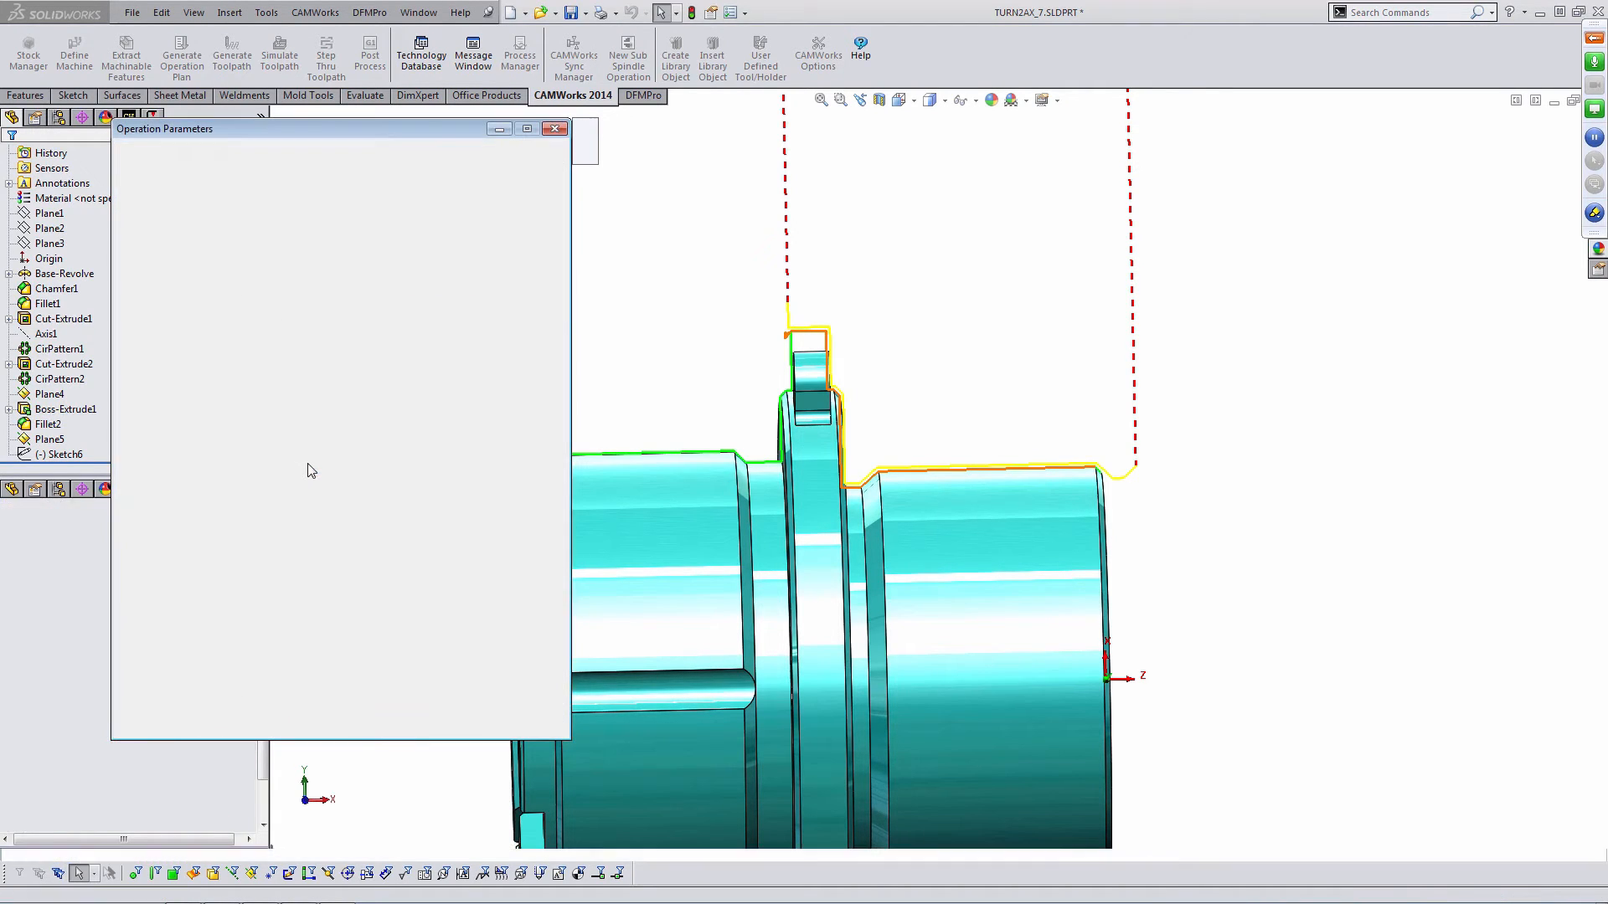
- Set Turn Finish1's holder orientation to Up left, preview the tool, and accept the parameters
left_click(250, 179)
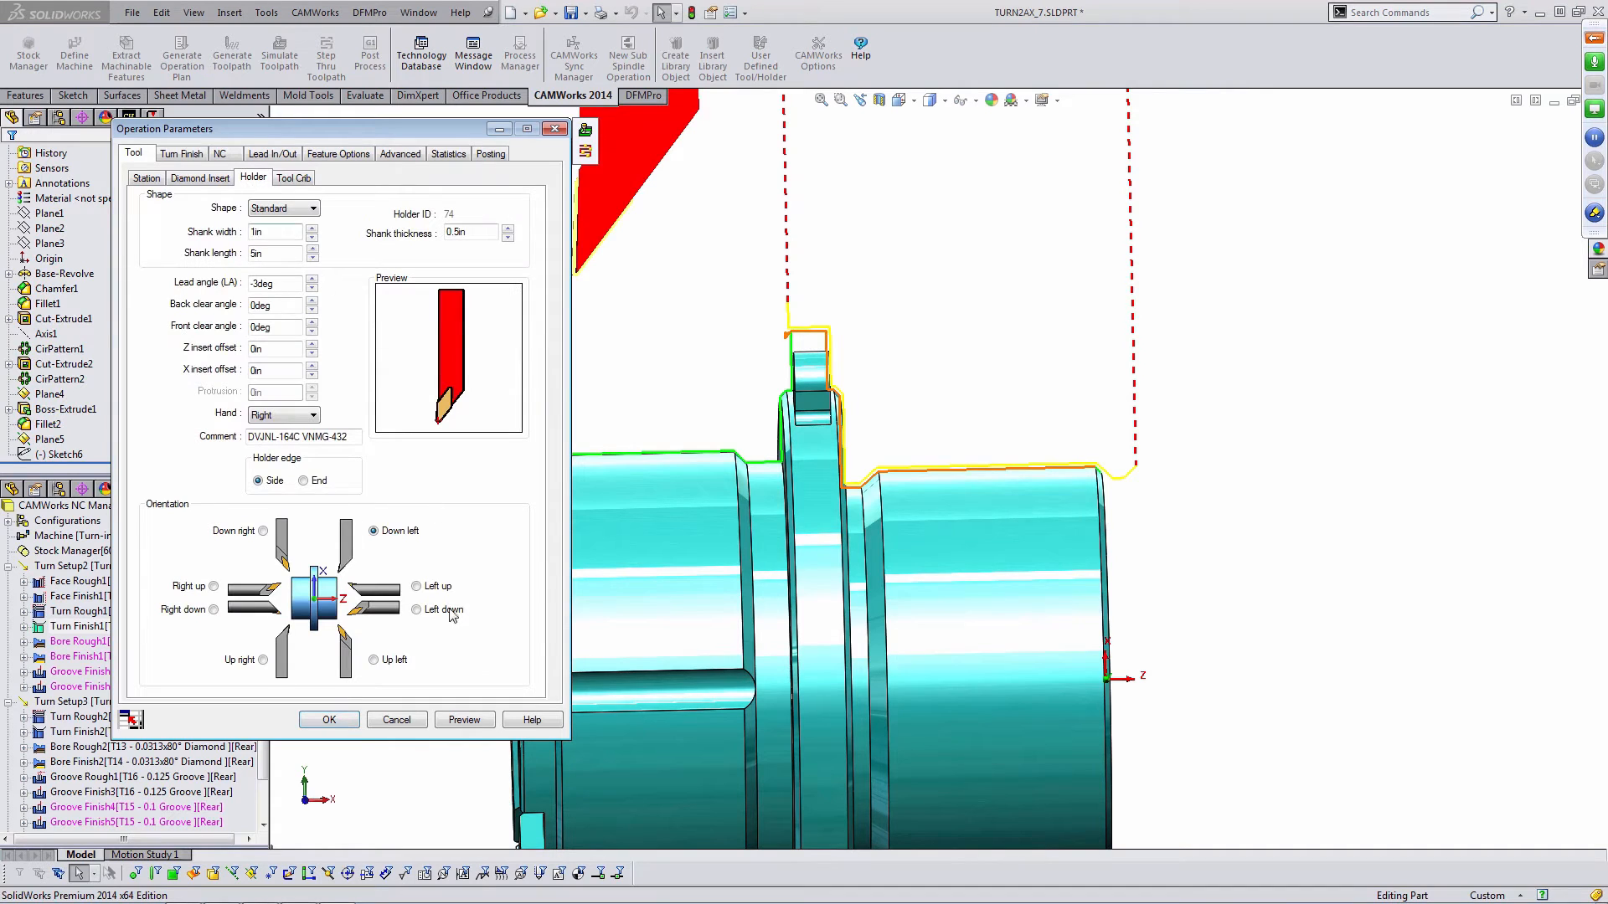
left_click(374, 660)
left_click(464, 720)
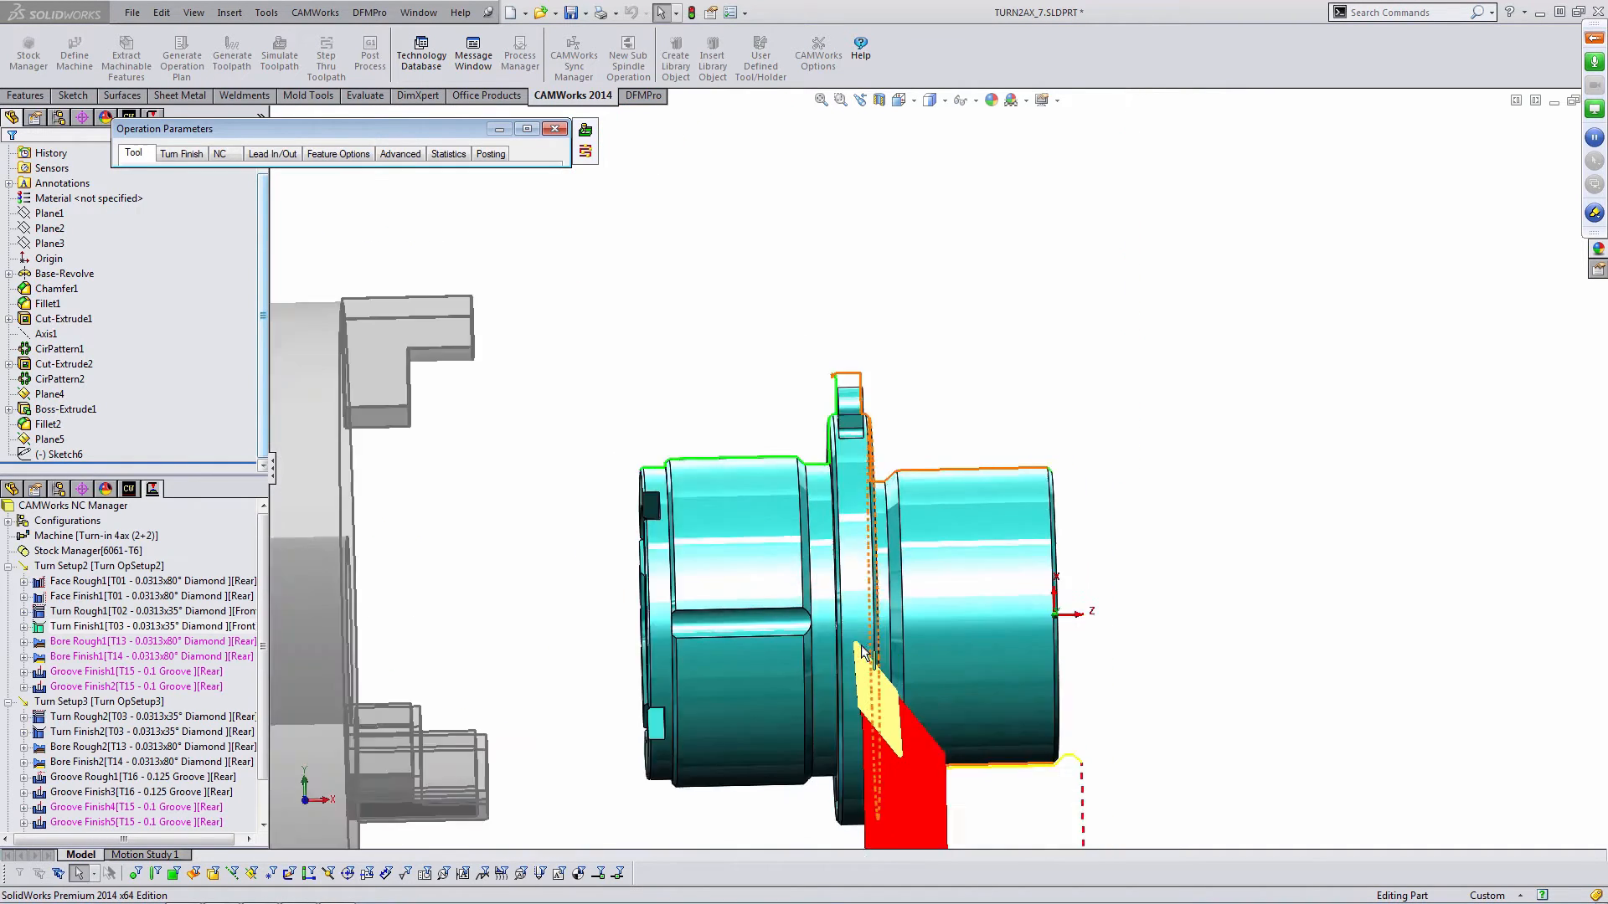
scroll(961, 623, "down", 5)
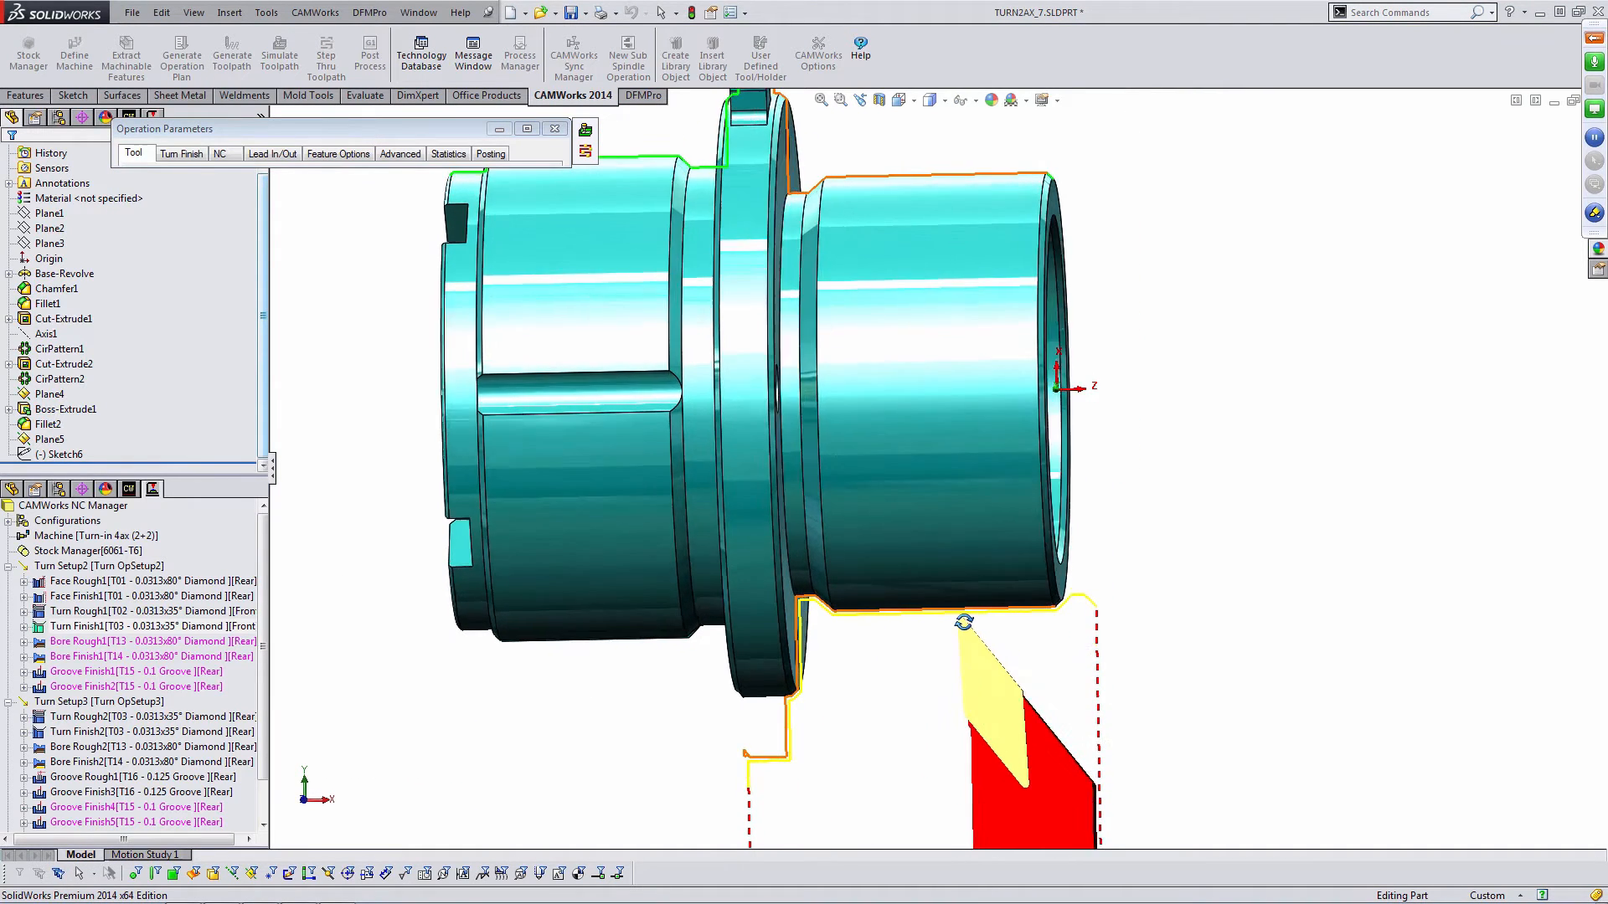
middle_click_drag(971, 621, 968, 639)
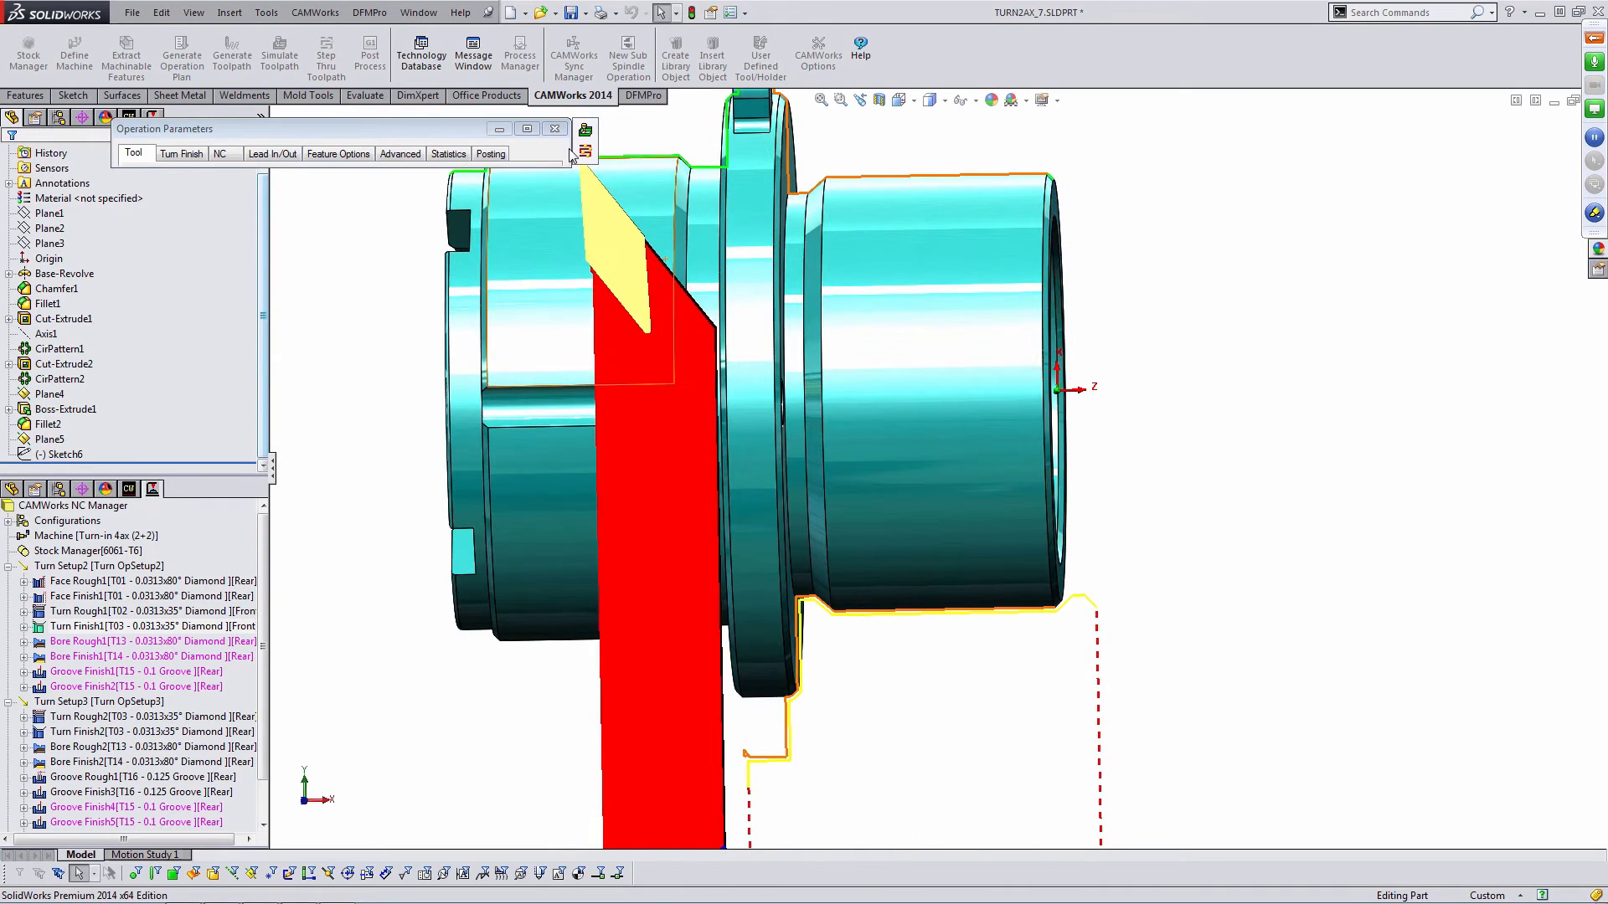
left_click(553, 130)
left_click(335, 722)
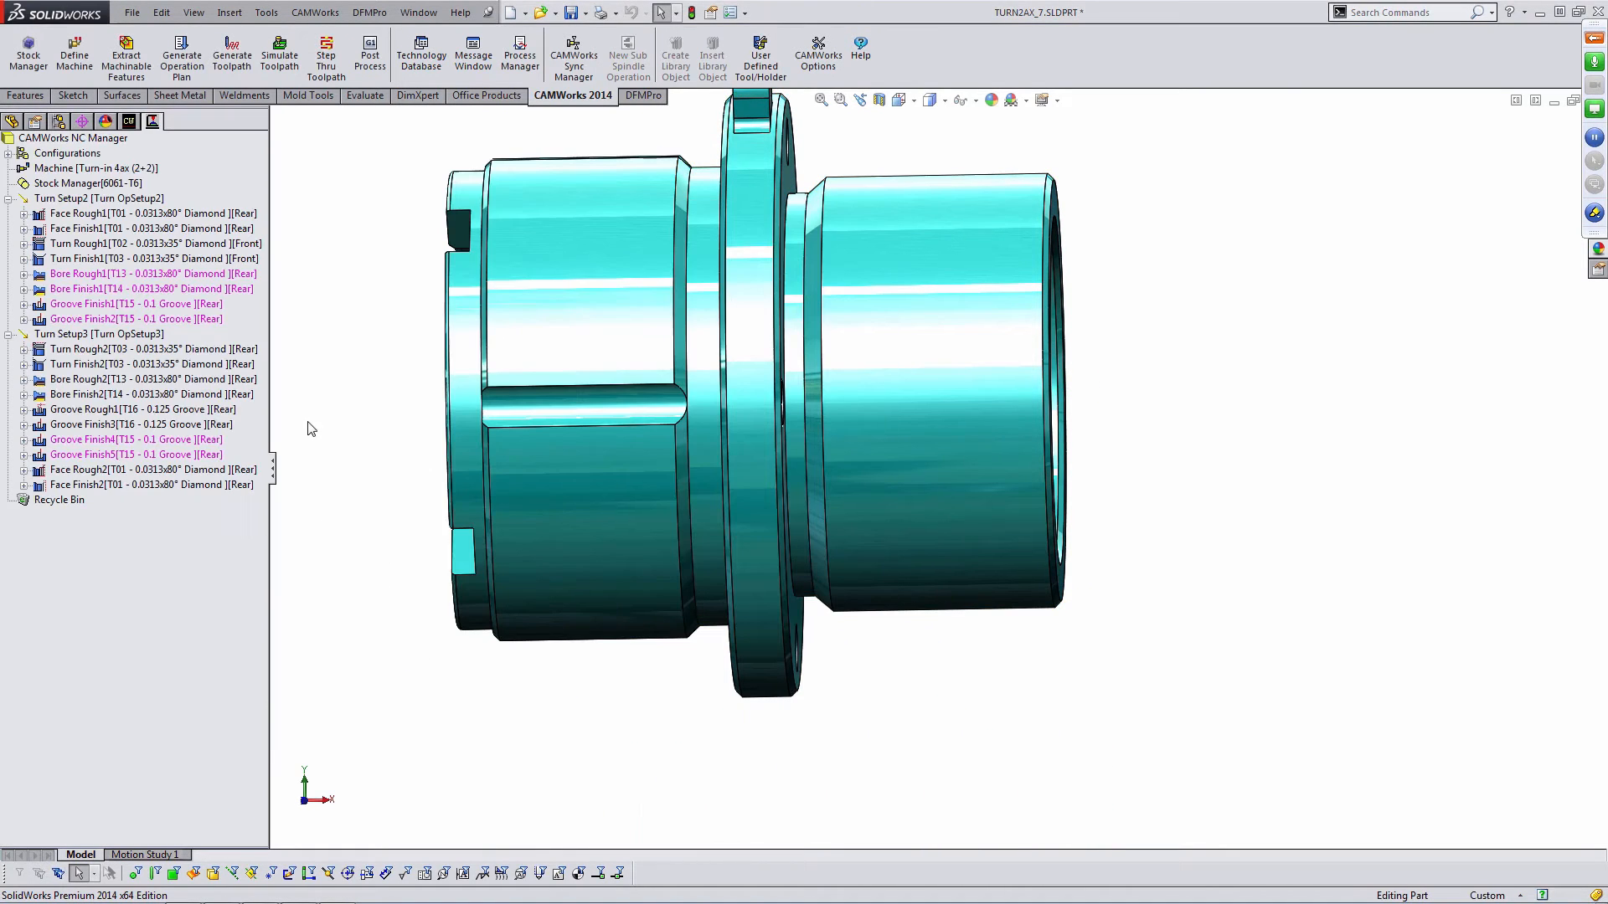
- Generate the toolpath for Turn Finish1
left_click_drag(269, 309, 300, 307)
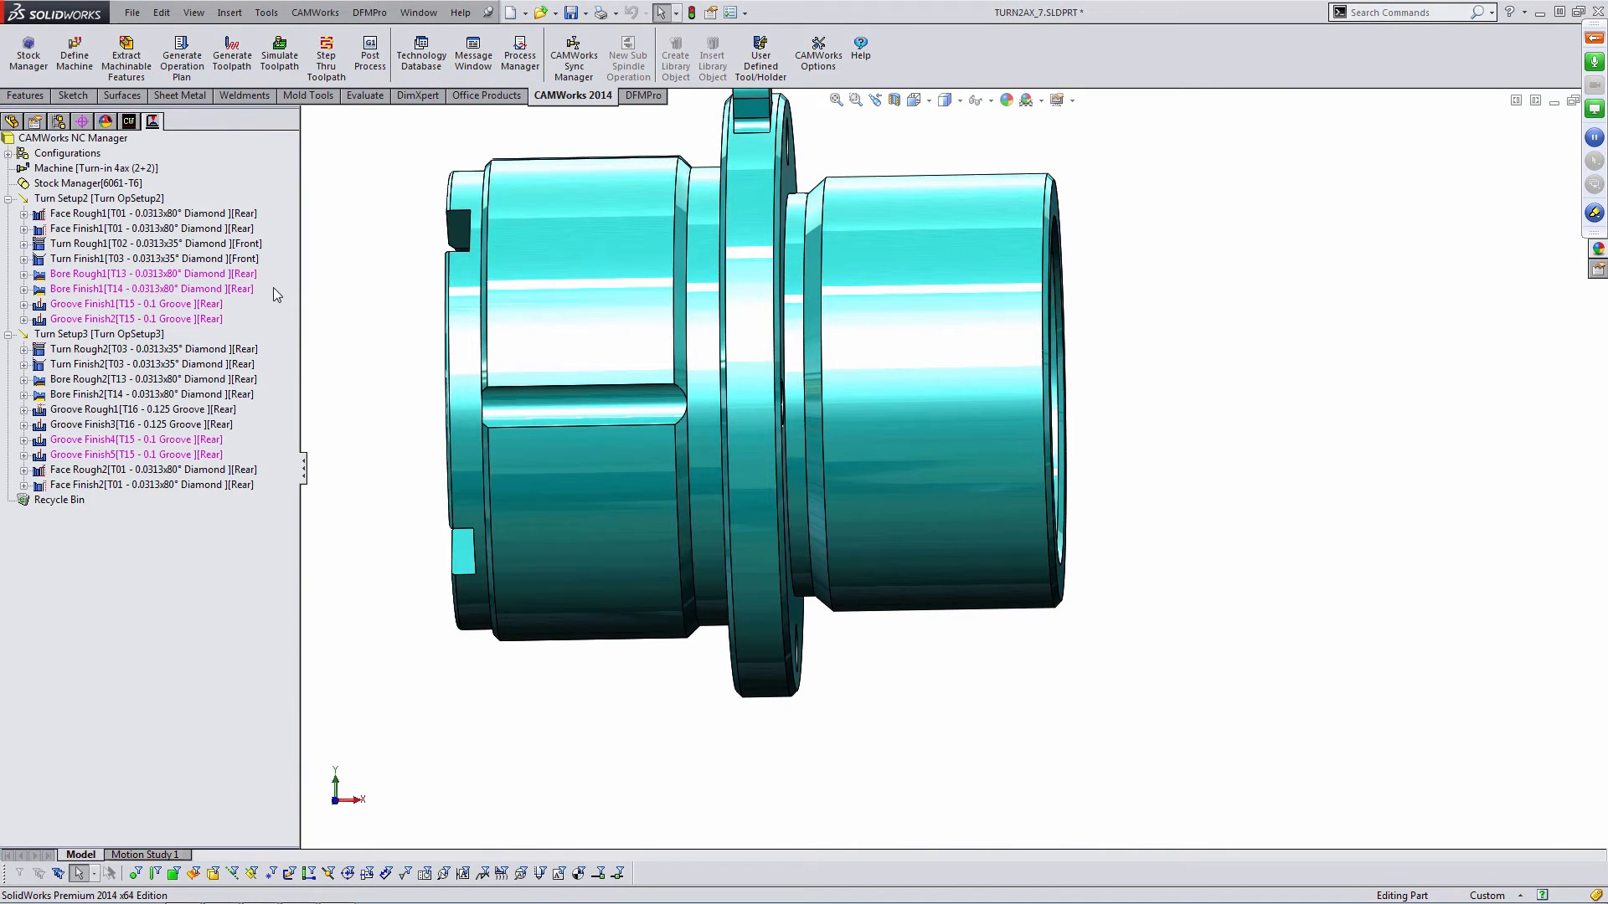
mouse_move(257, 249)
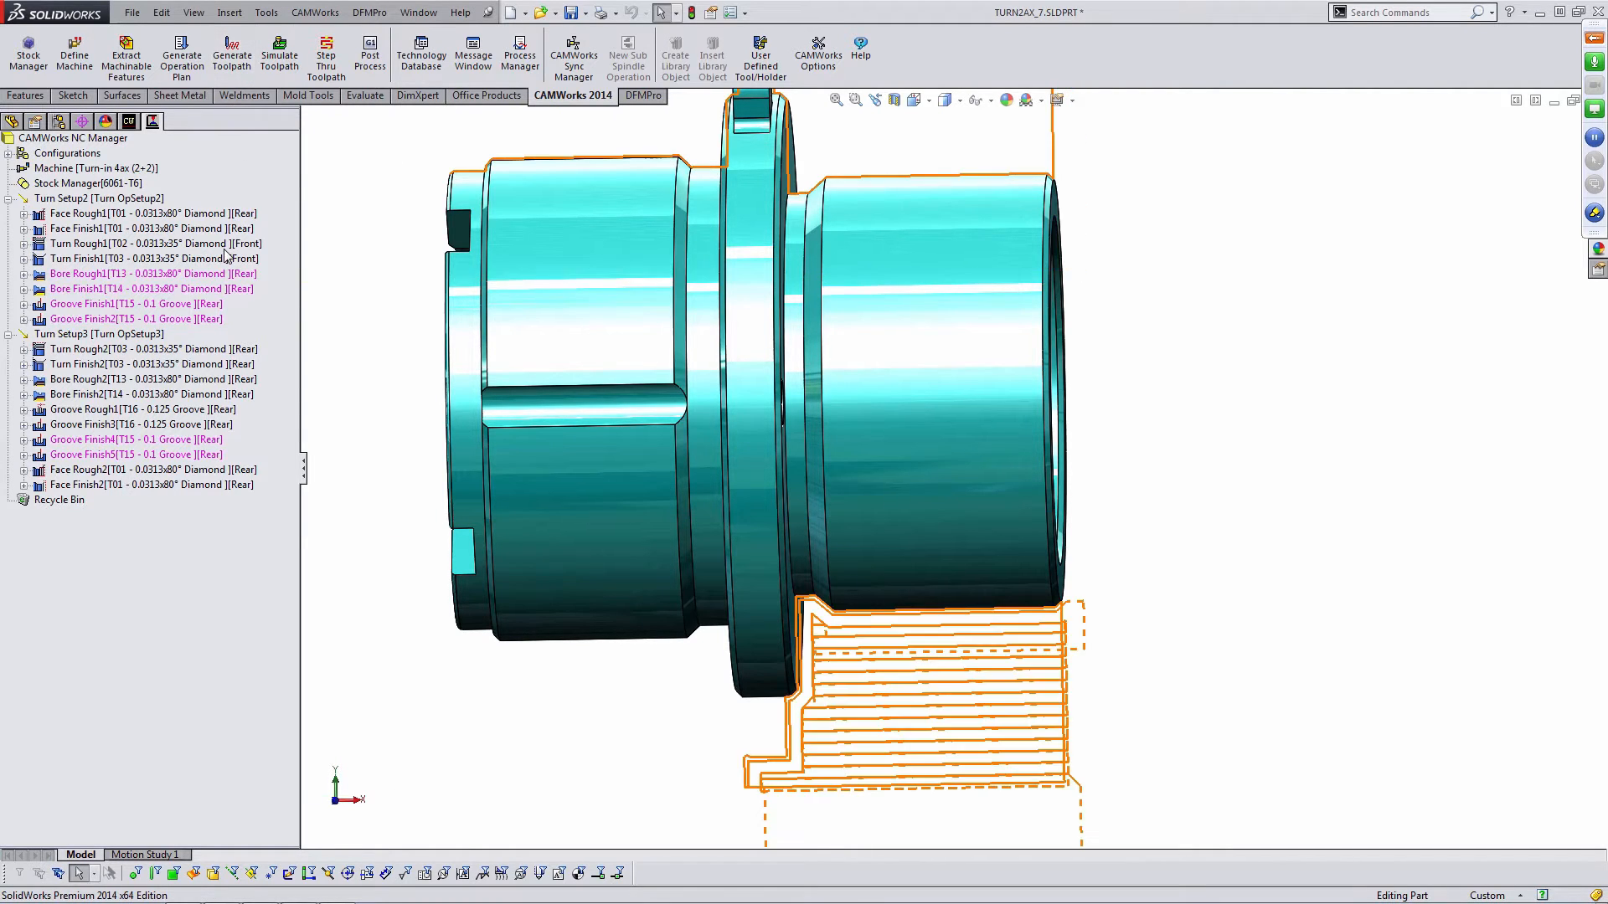
left_click(110, 244)
left_click(111, 259)
scroll(836, 618, "down", 1)
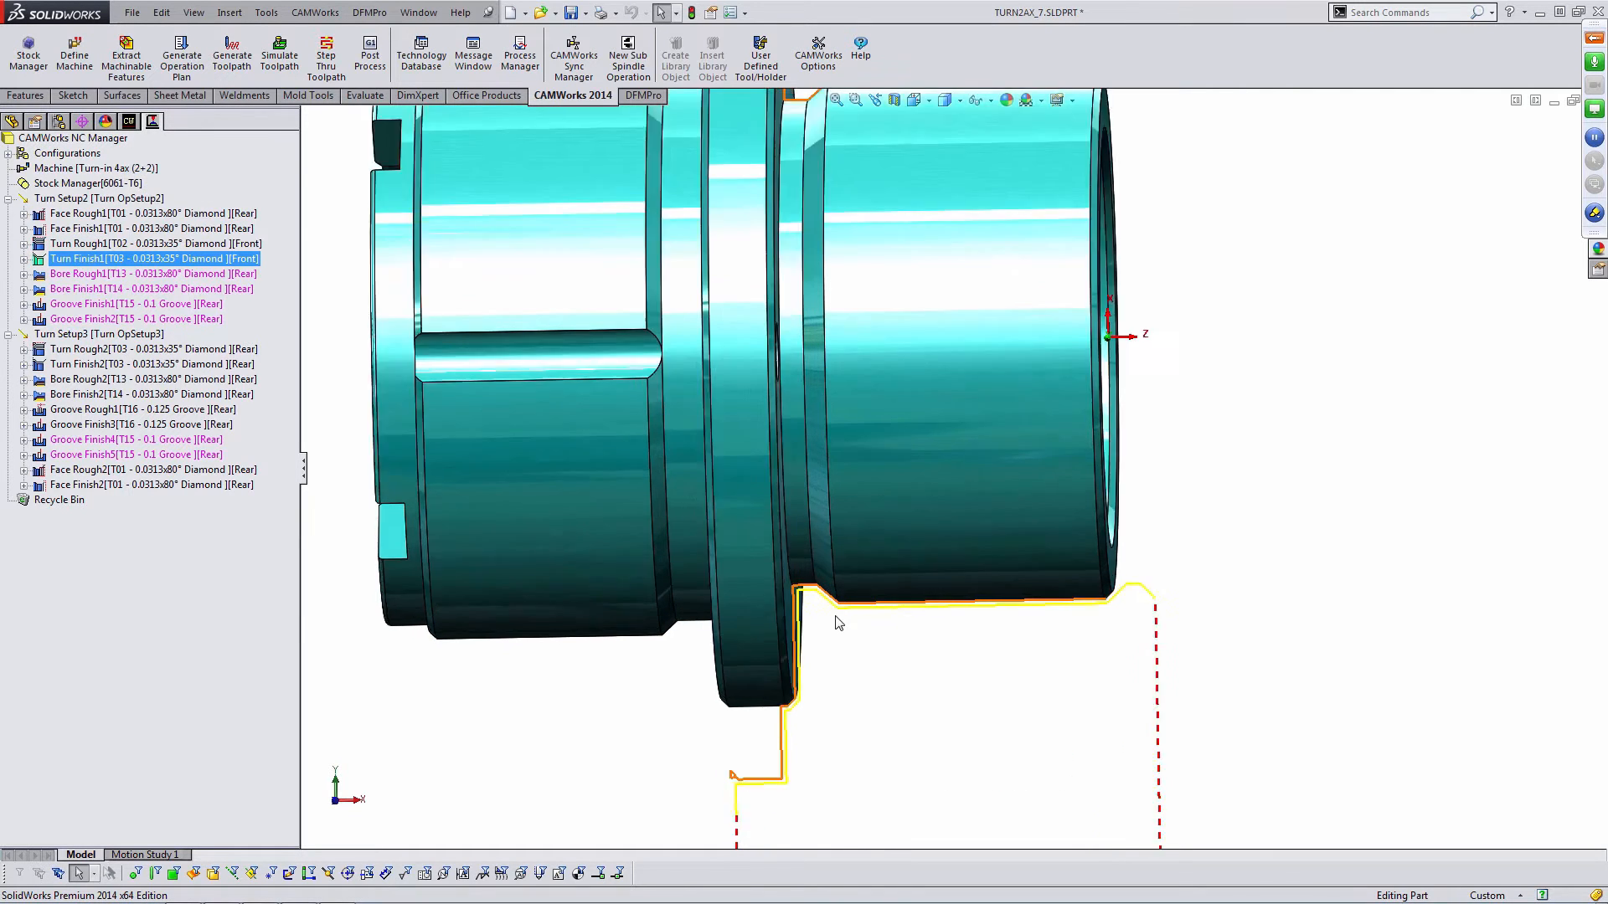
scroll(836, 618, "down", 2)
middle_click(827, 563)
middle_click_drag(826, 563, 826, 571)
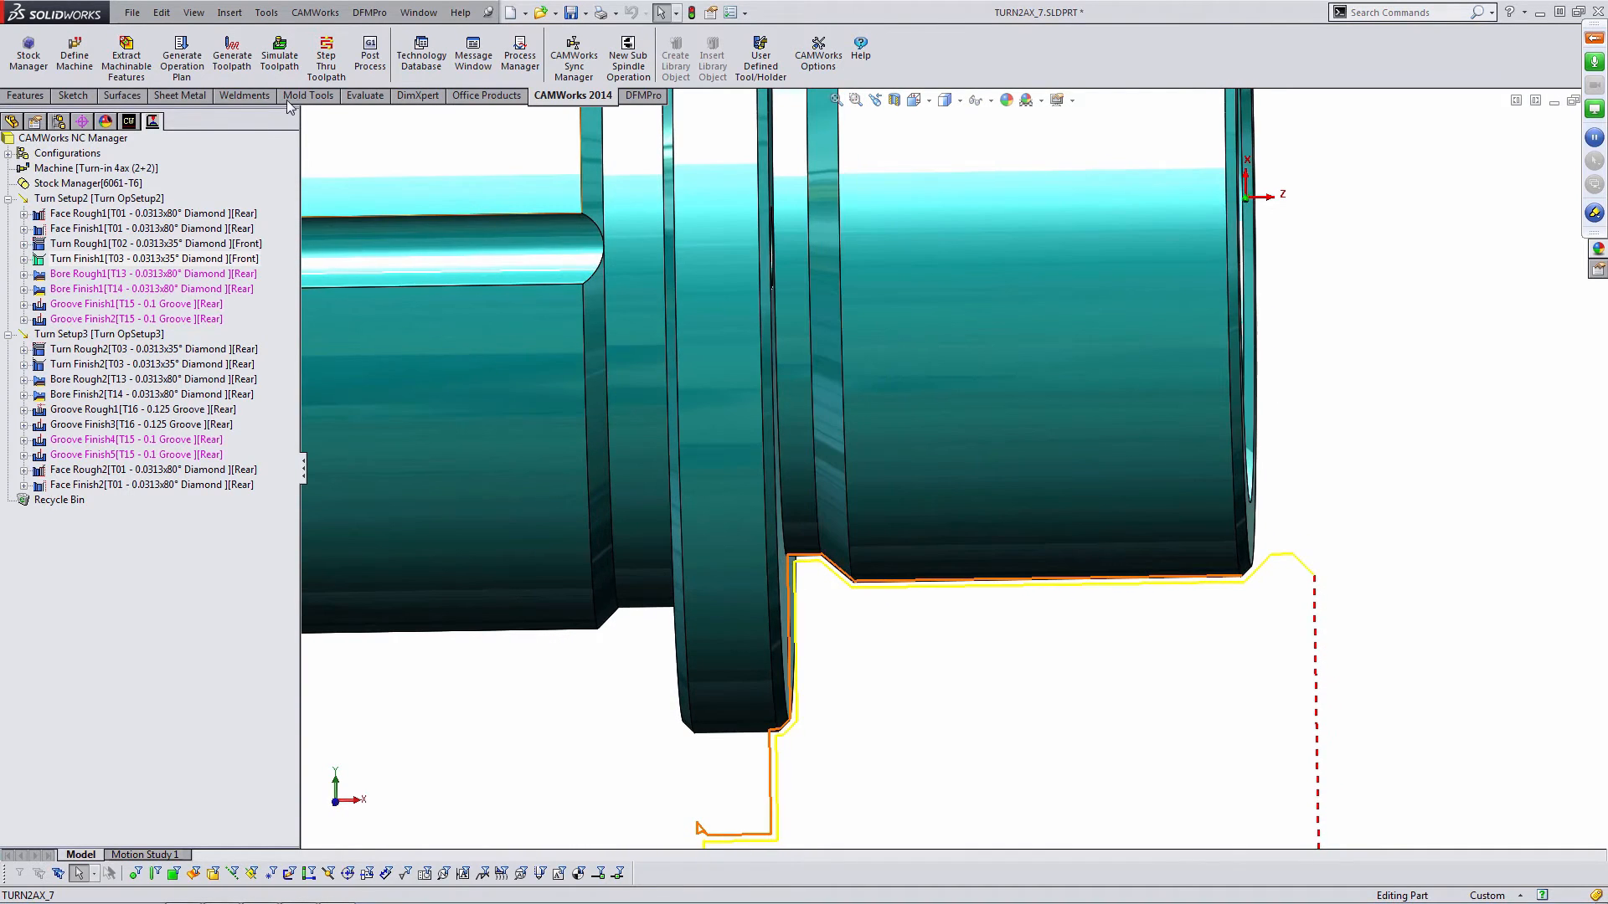
left_click(232, 56)
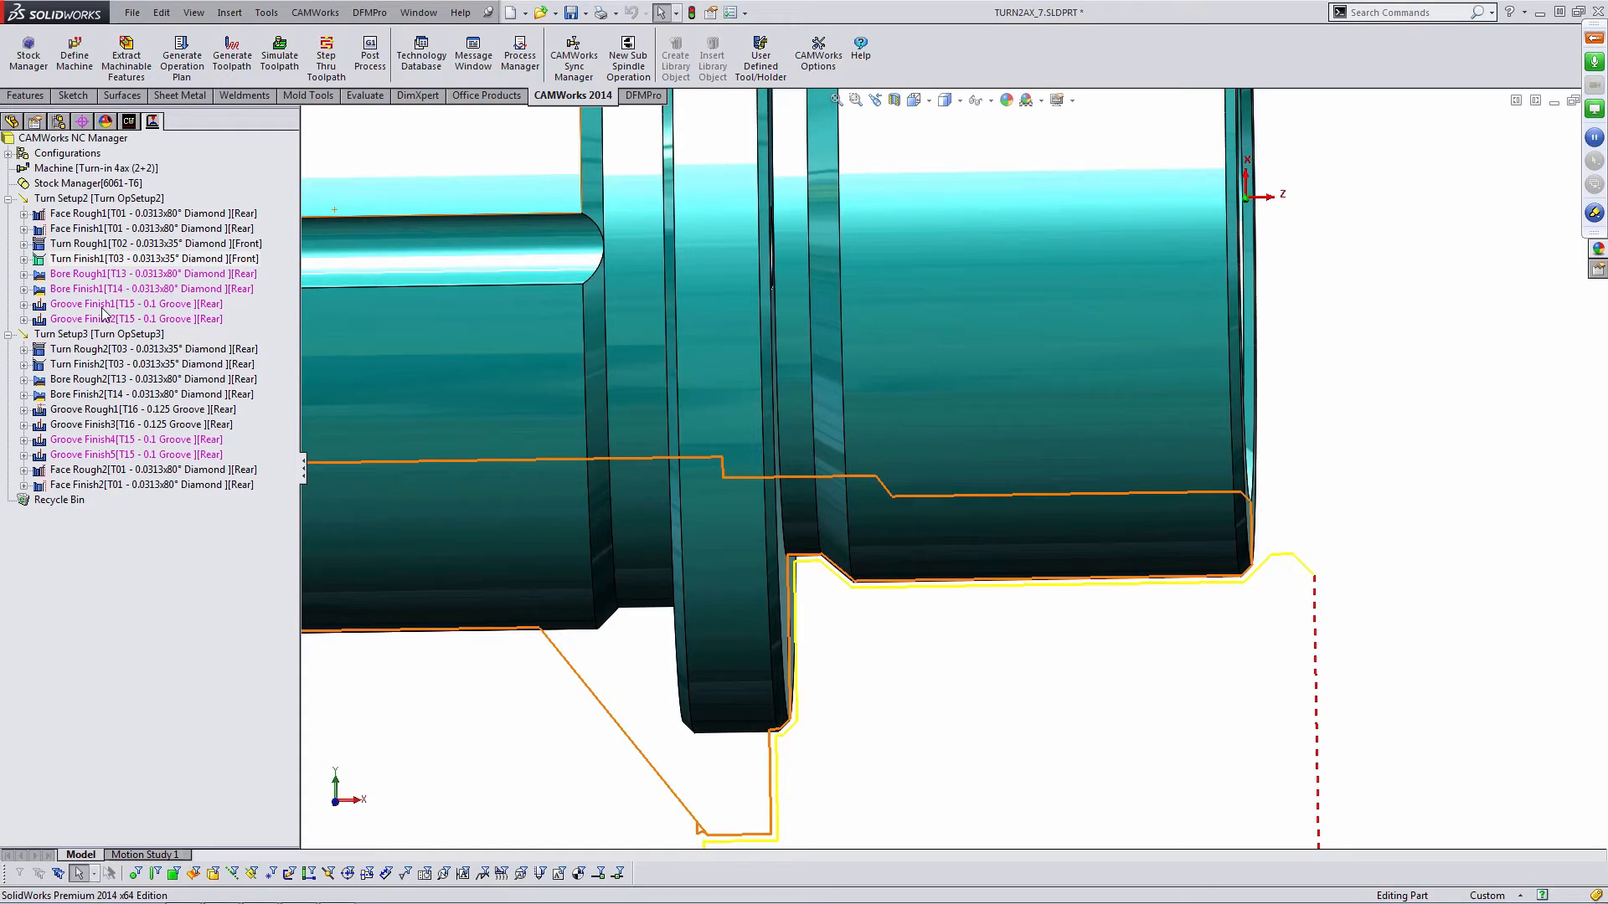
- Clear the Undercut option in Turn Rough1's roughing parameters, preview the toolpath and accept
left_click(106, 243)
double_click(101, 243)
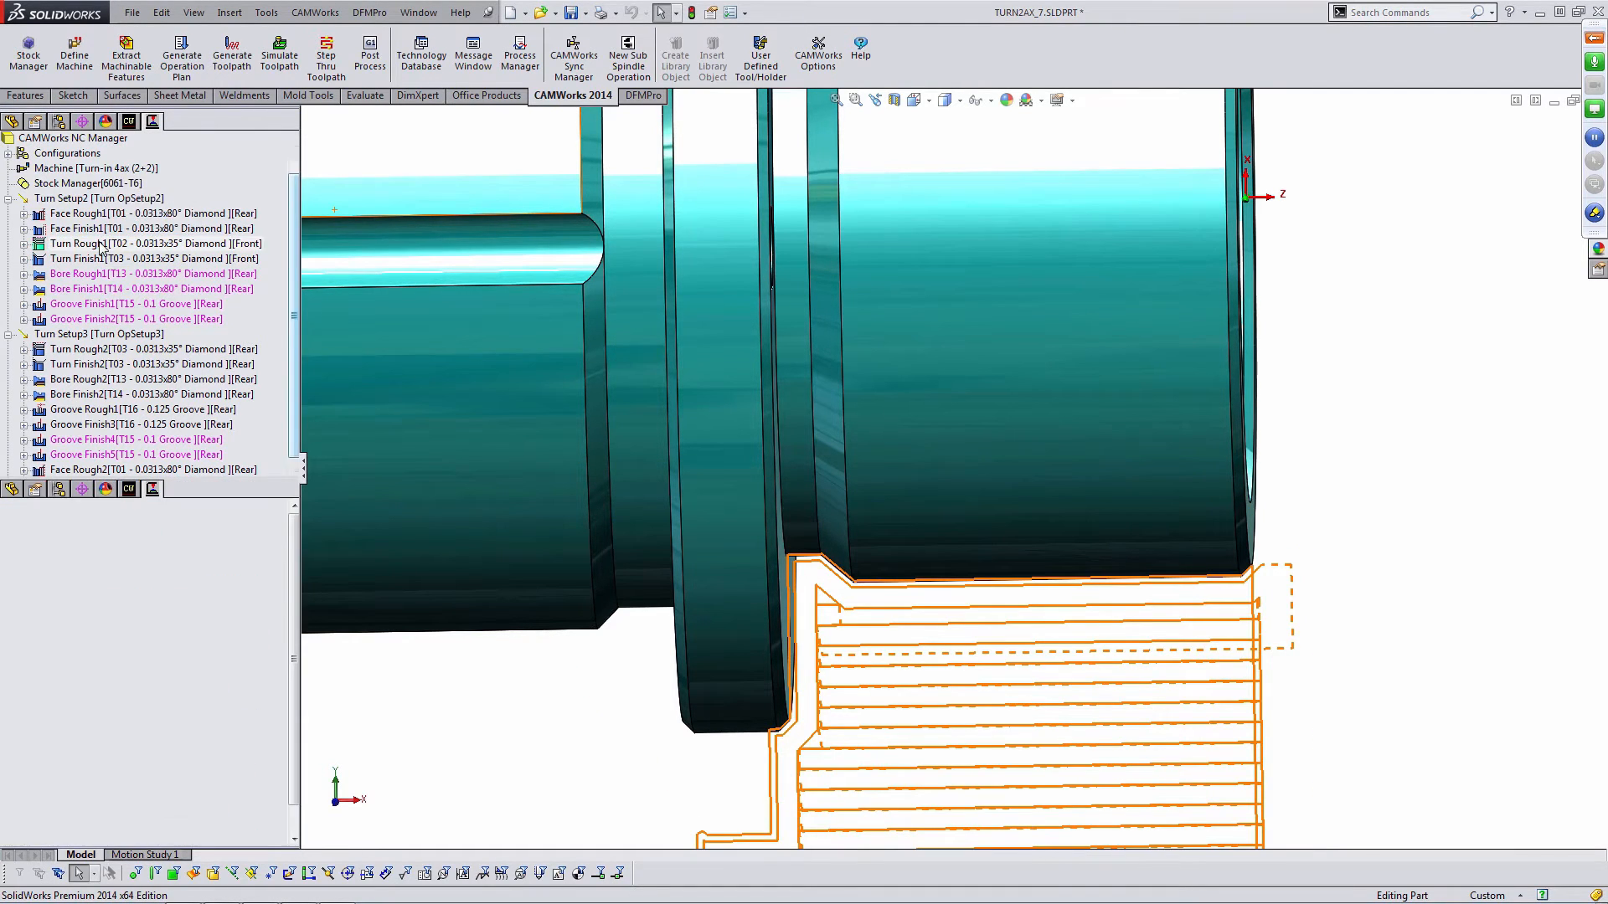
middle_click_drag(763, 565, 766, 572)
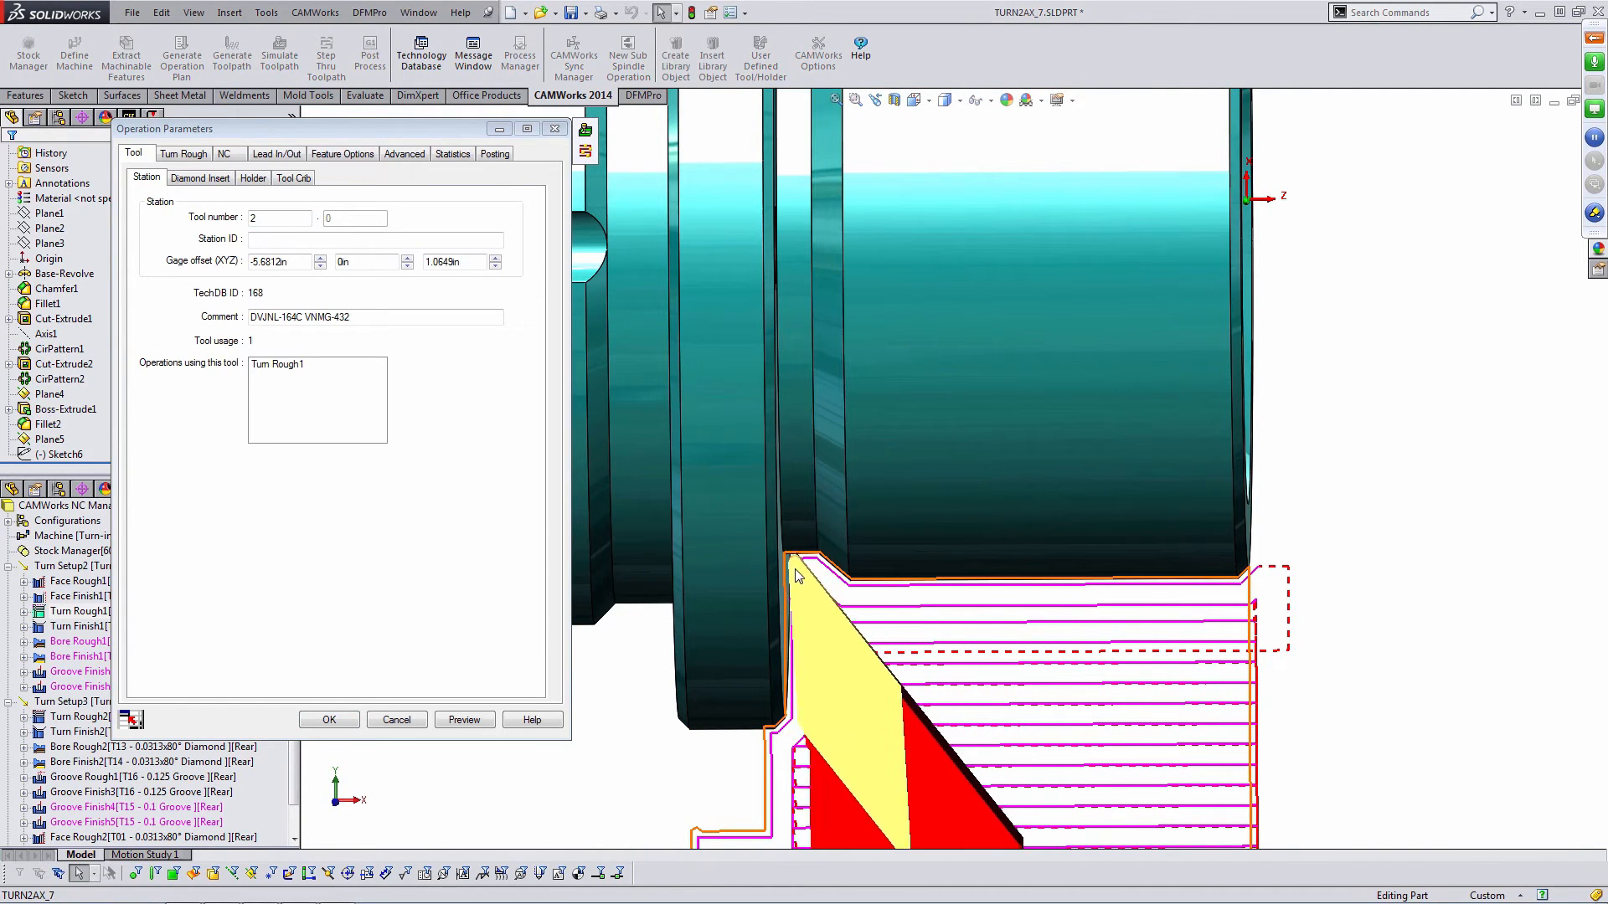
left_click(183, 154)
left_click(149, 371)
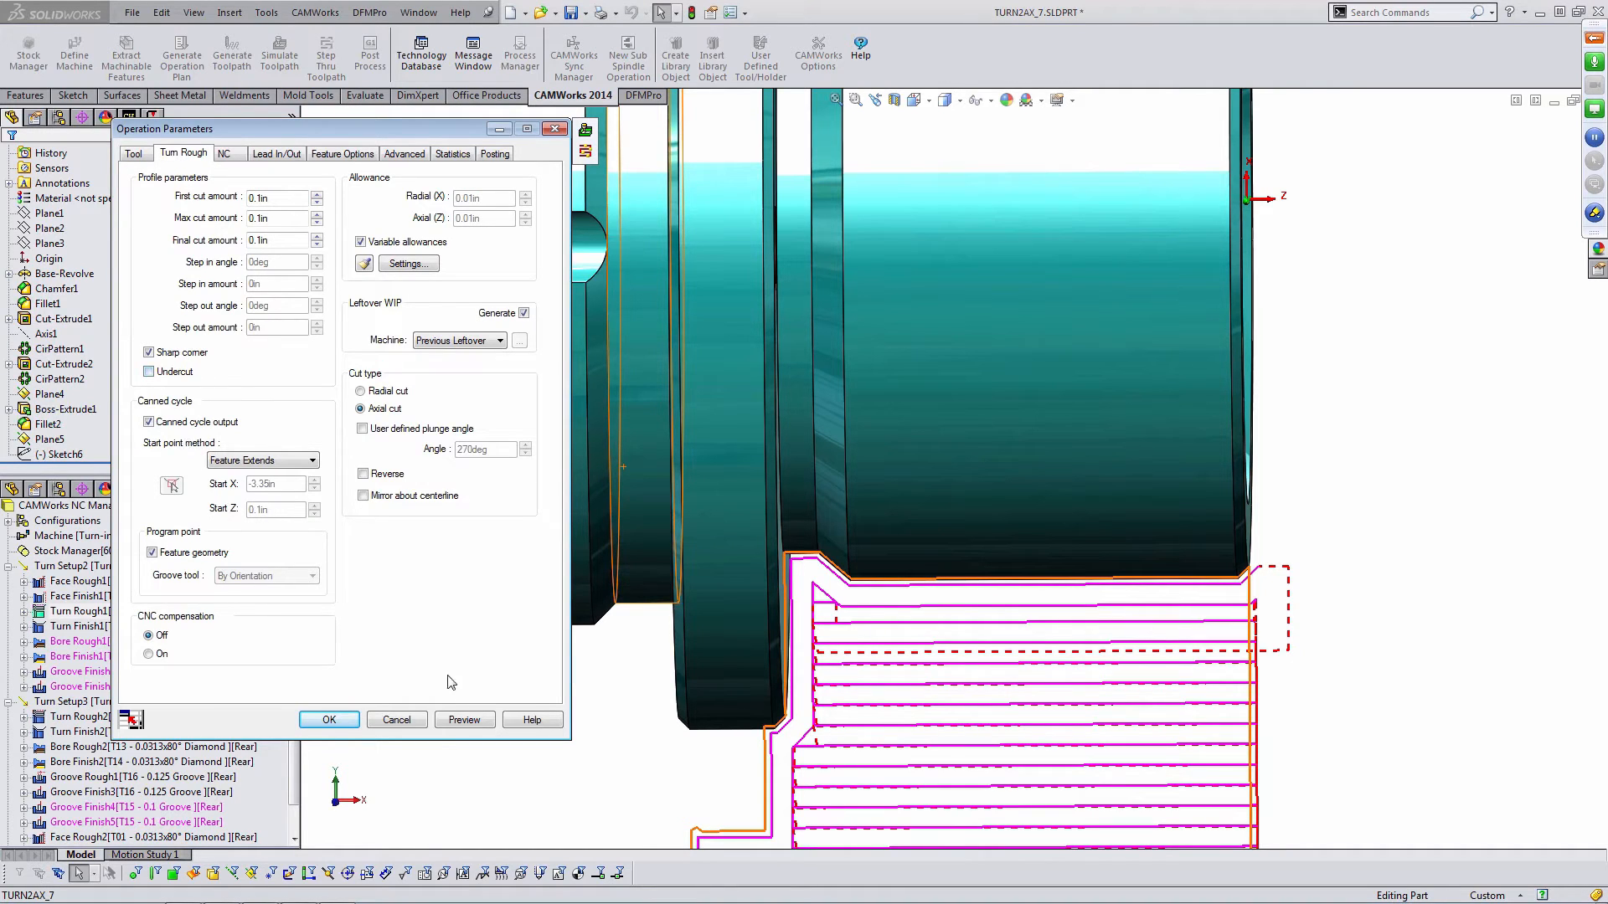
left_click(466, 721)
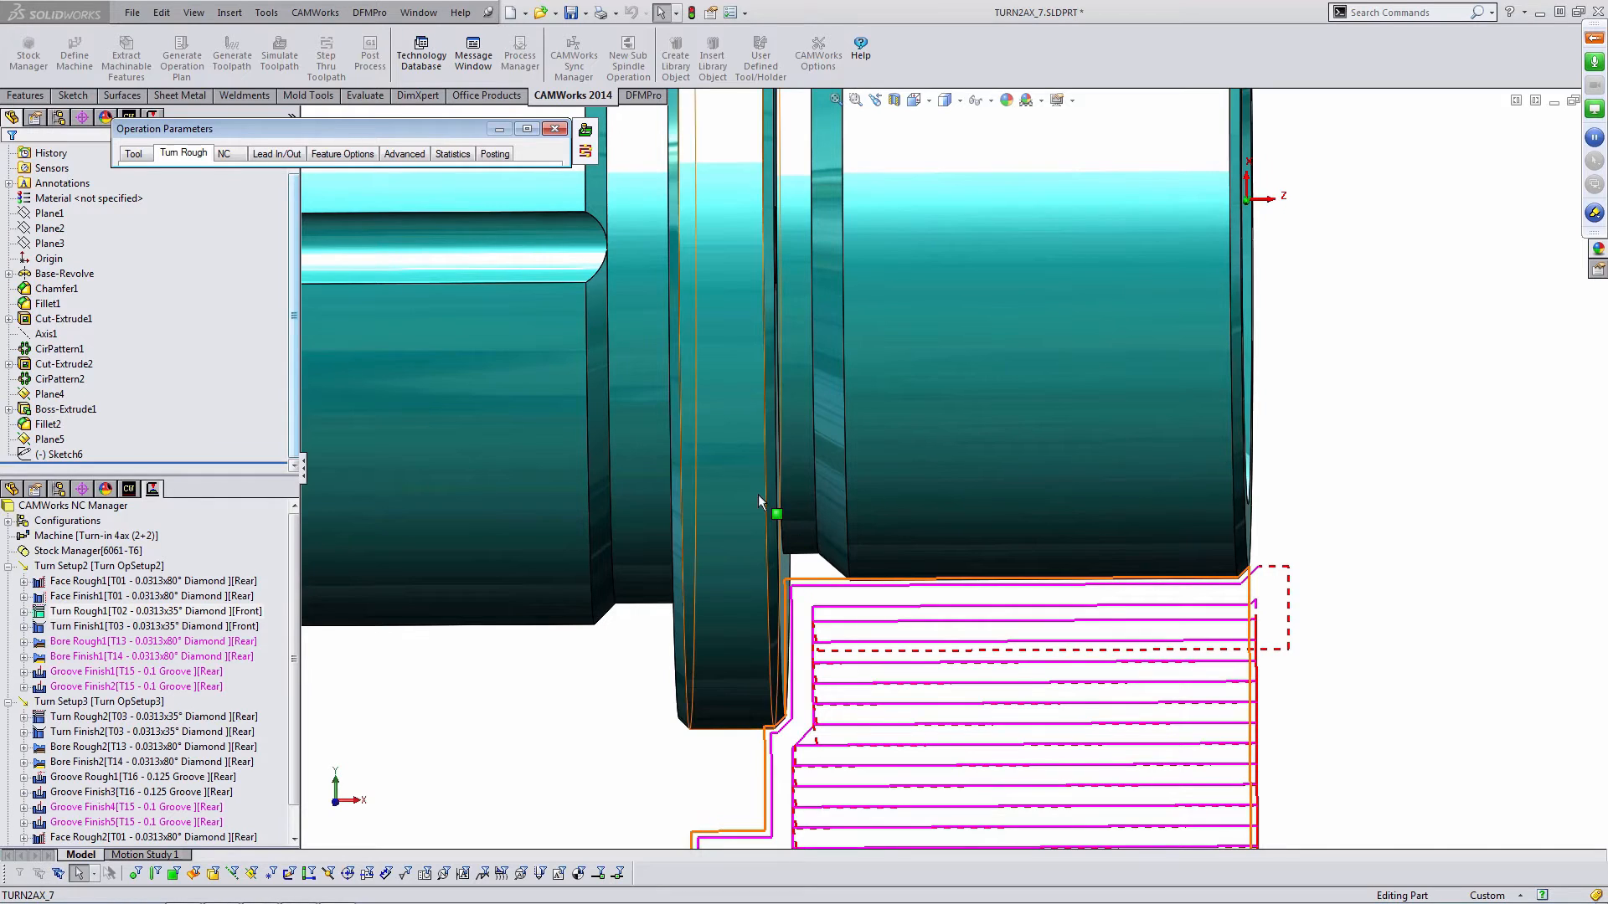
left_click(553, 132)
left_click(329, 720)
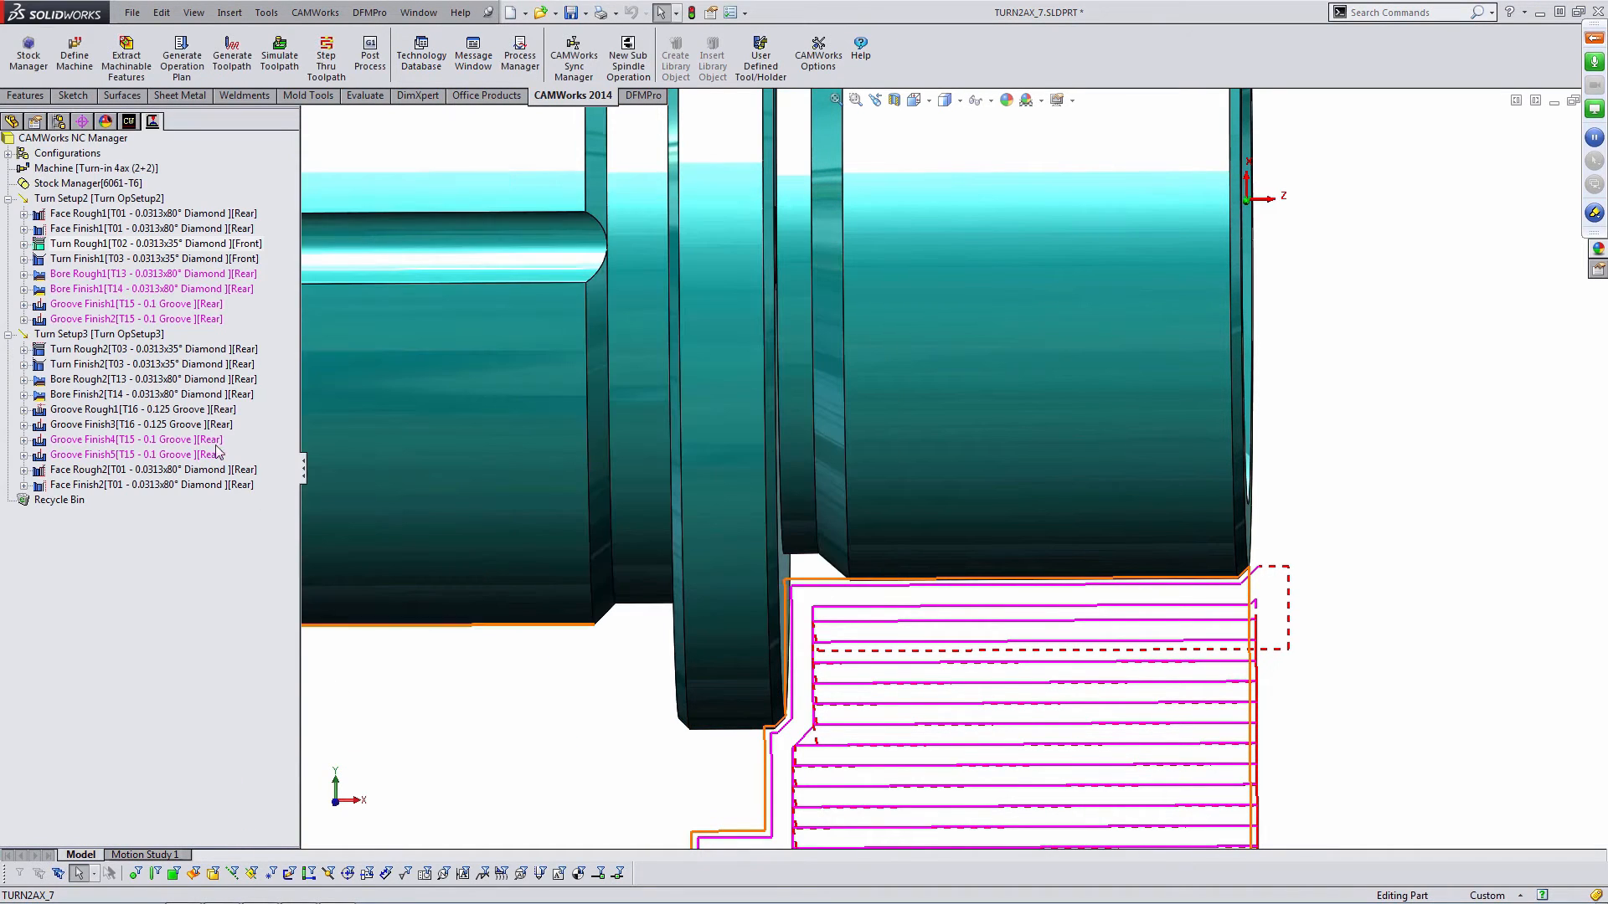
- Clear the Undercut option in Turn Finish1's profile parameters and accept the change
double_click(101, 260)
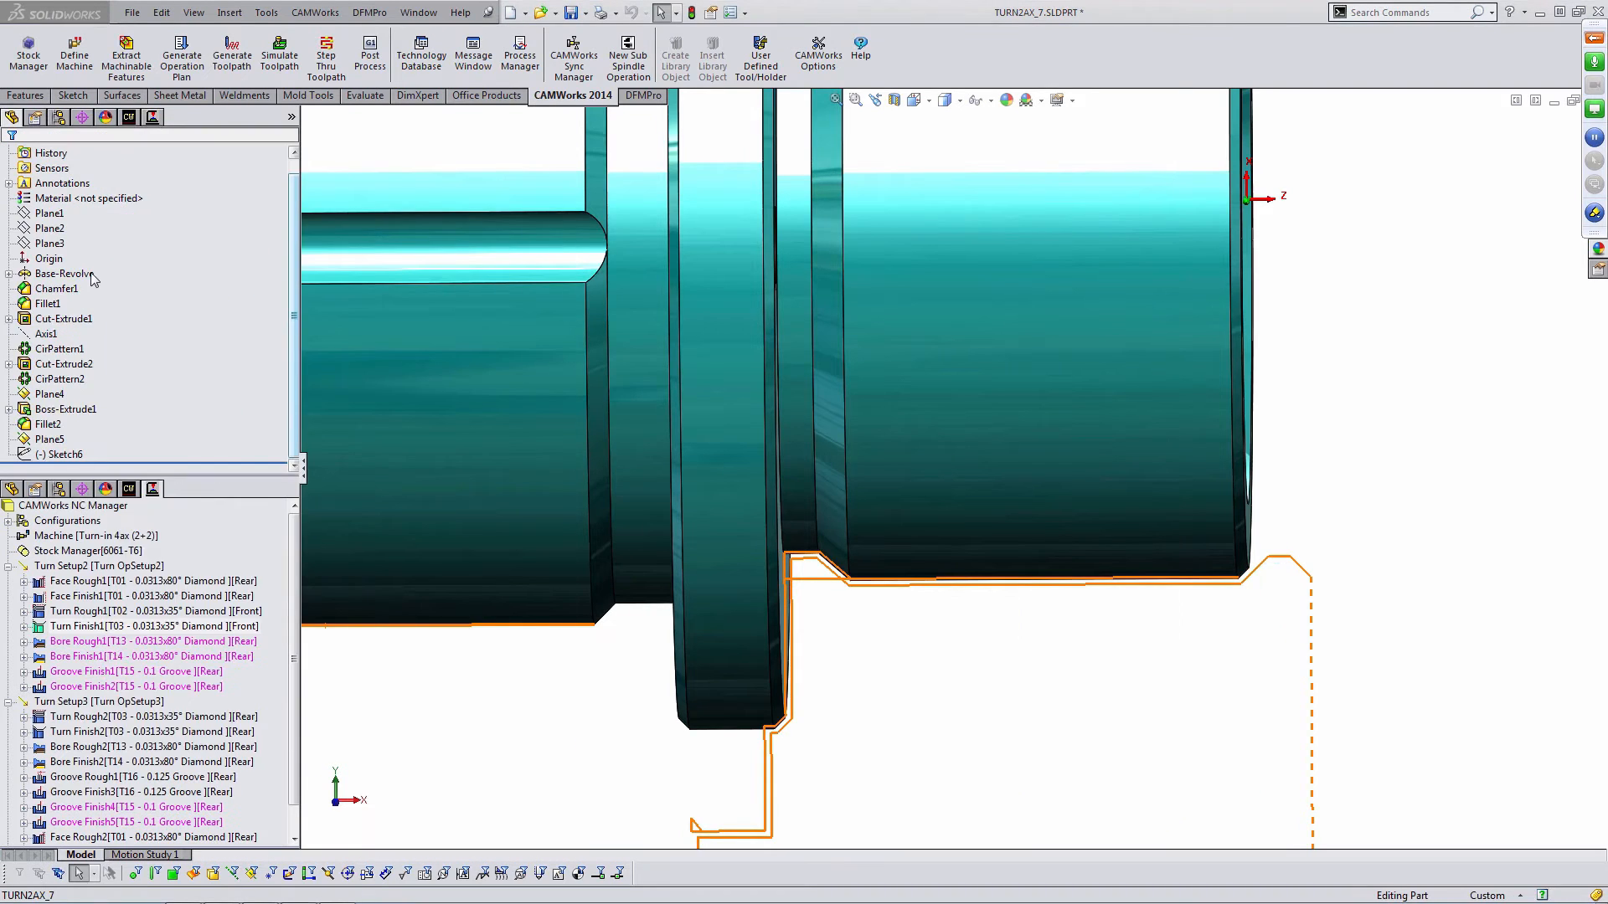
left_click(144, 391)
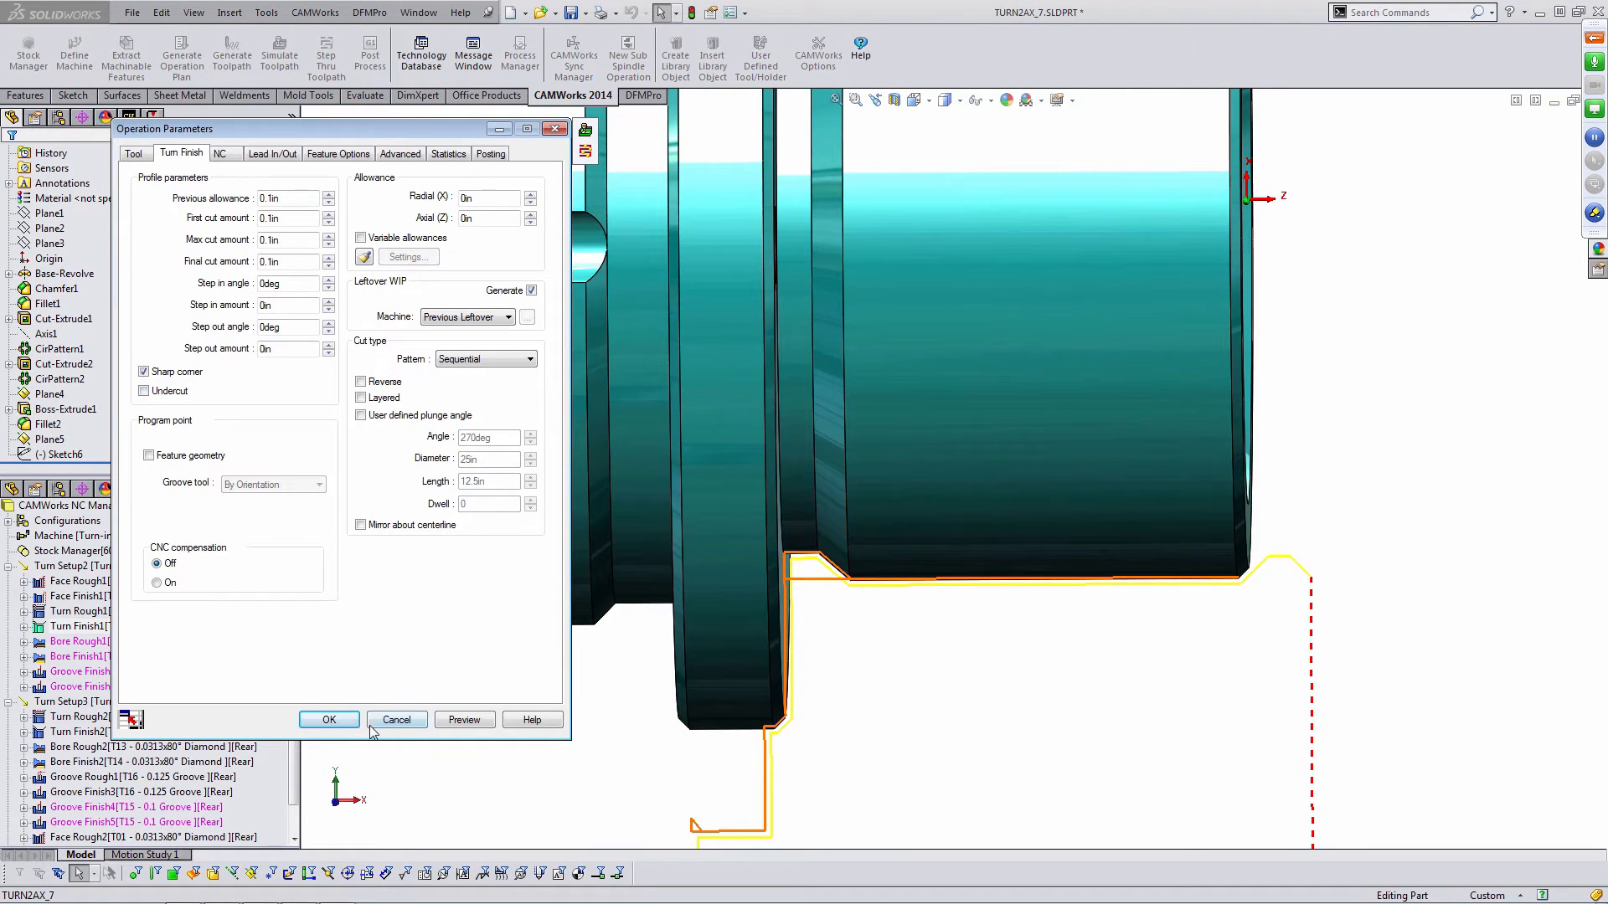
left_click(329, 720)
scroll(843, 603, "down", 2)
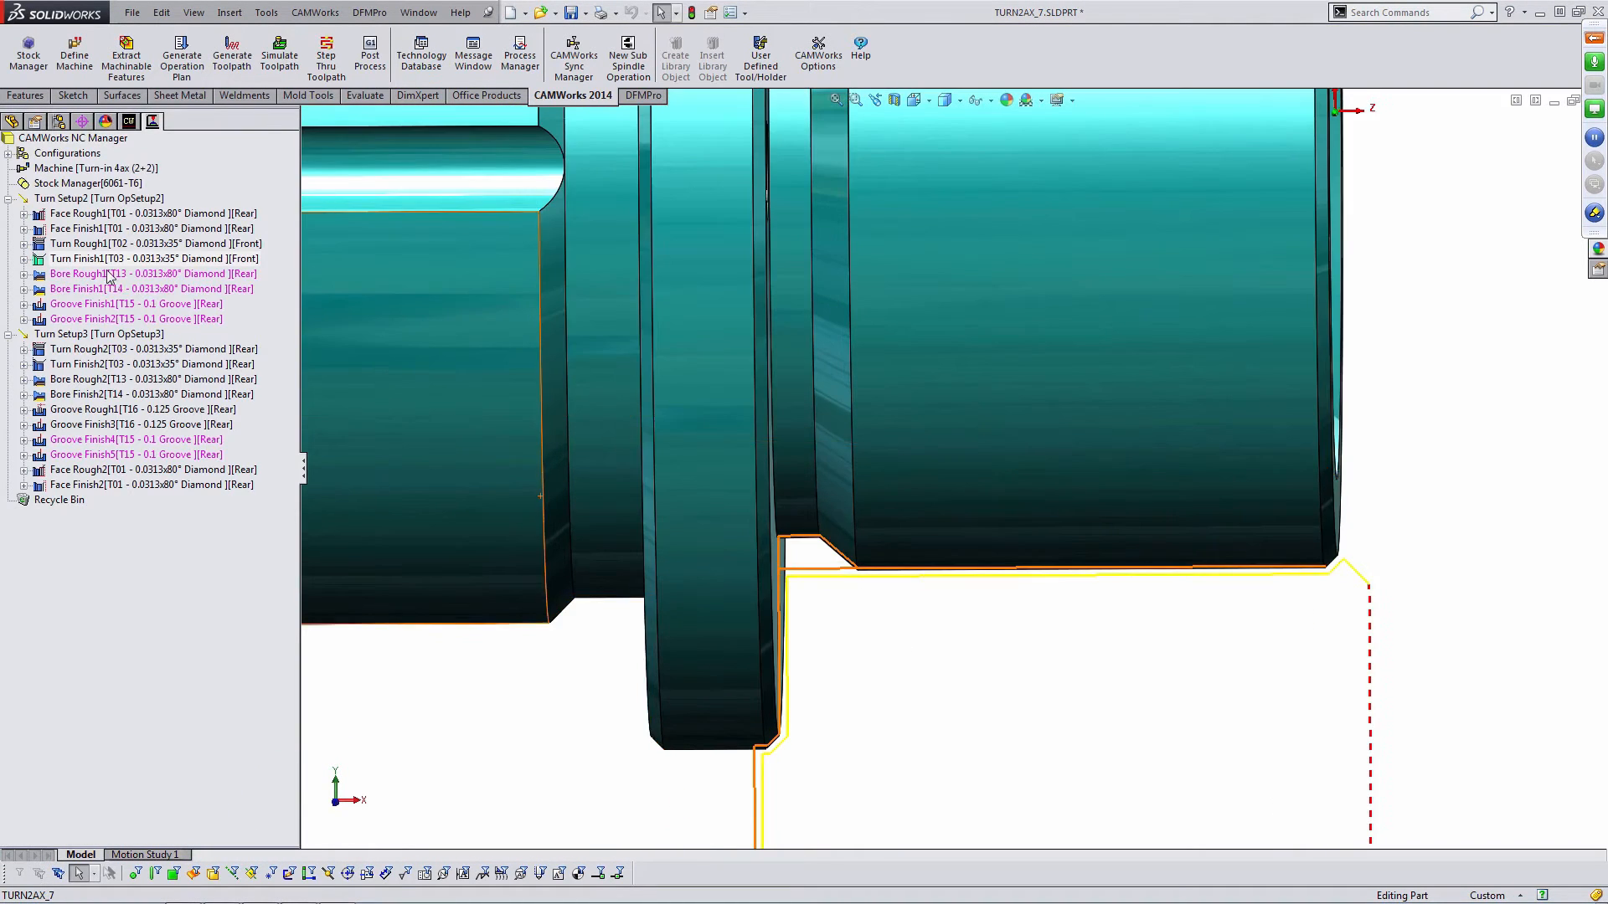
scroll(877, 604, "down", 2)
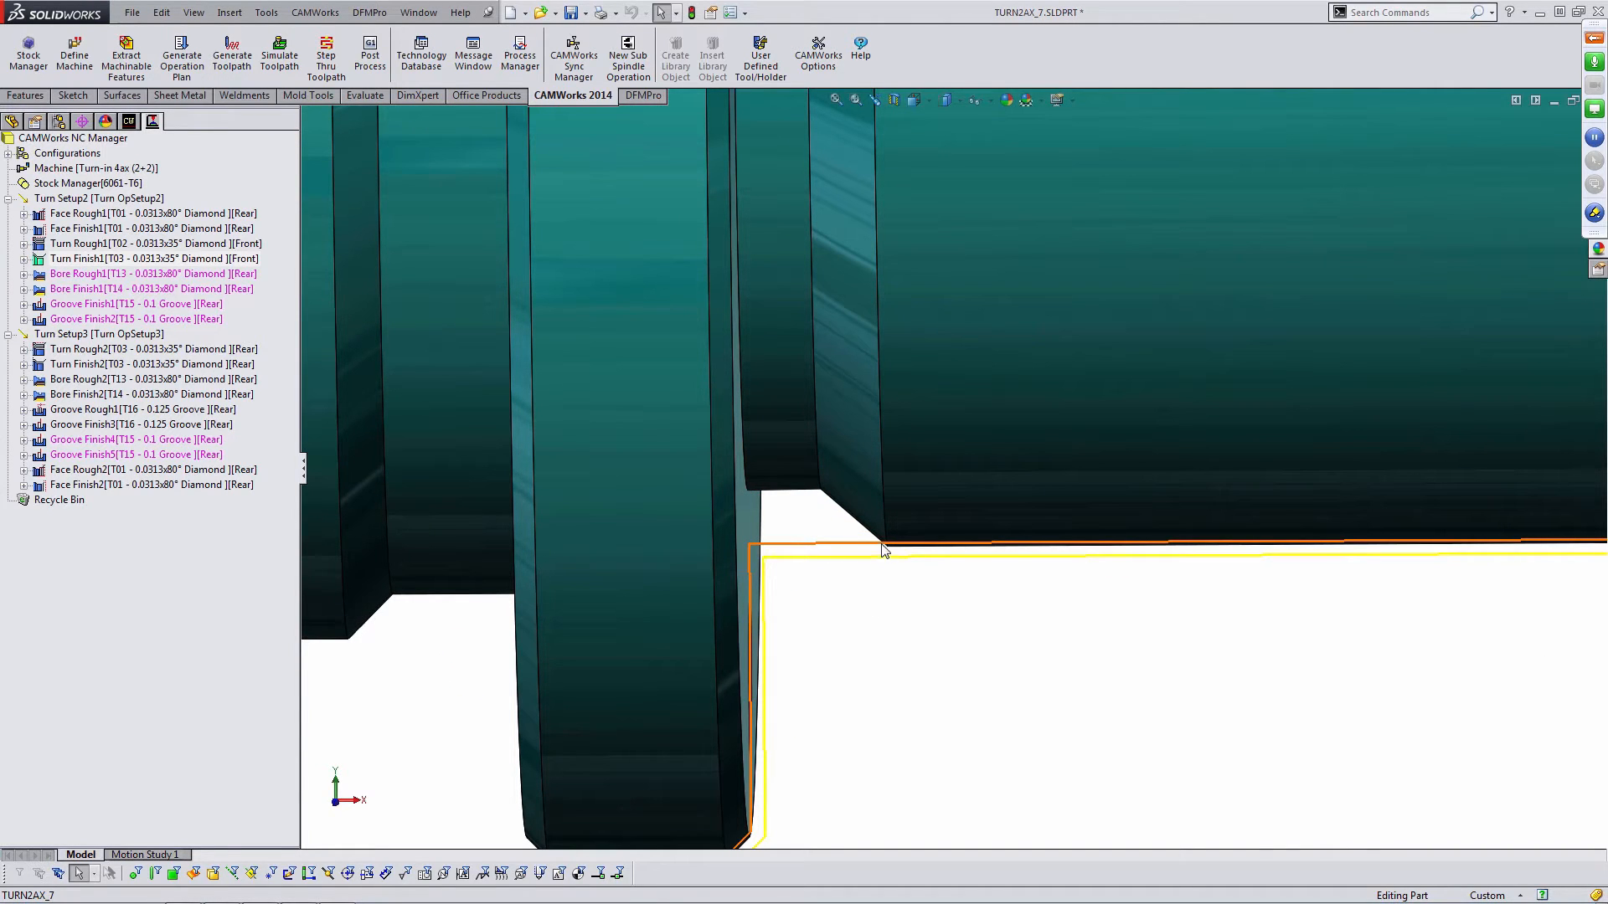
middle_click_drag(867, 542, 868, 545)
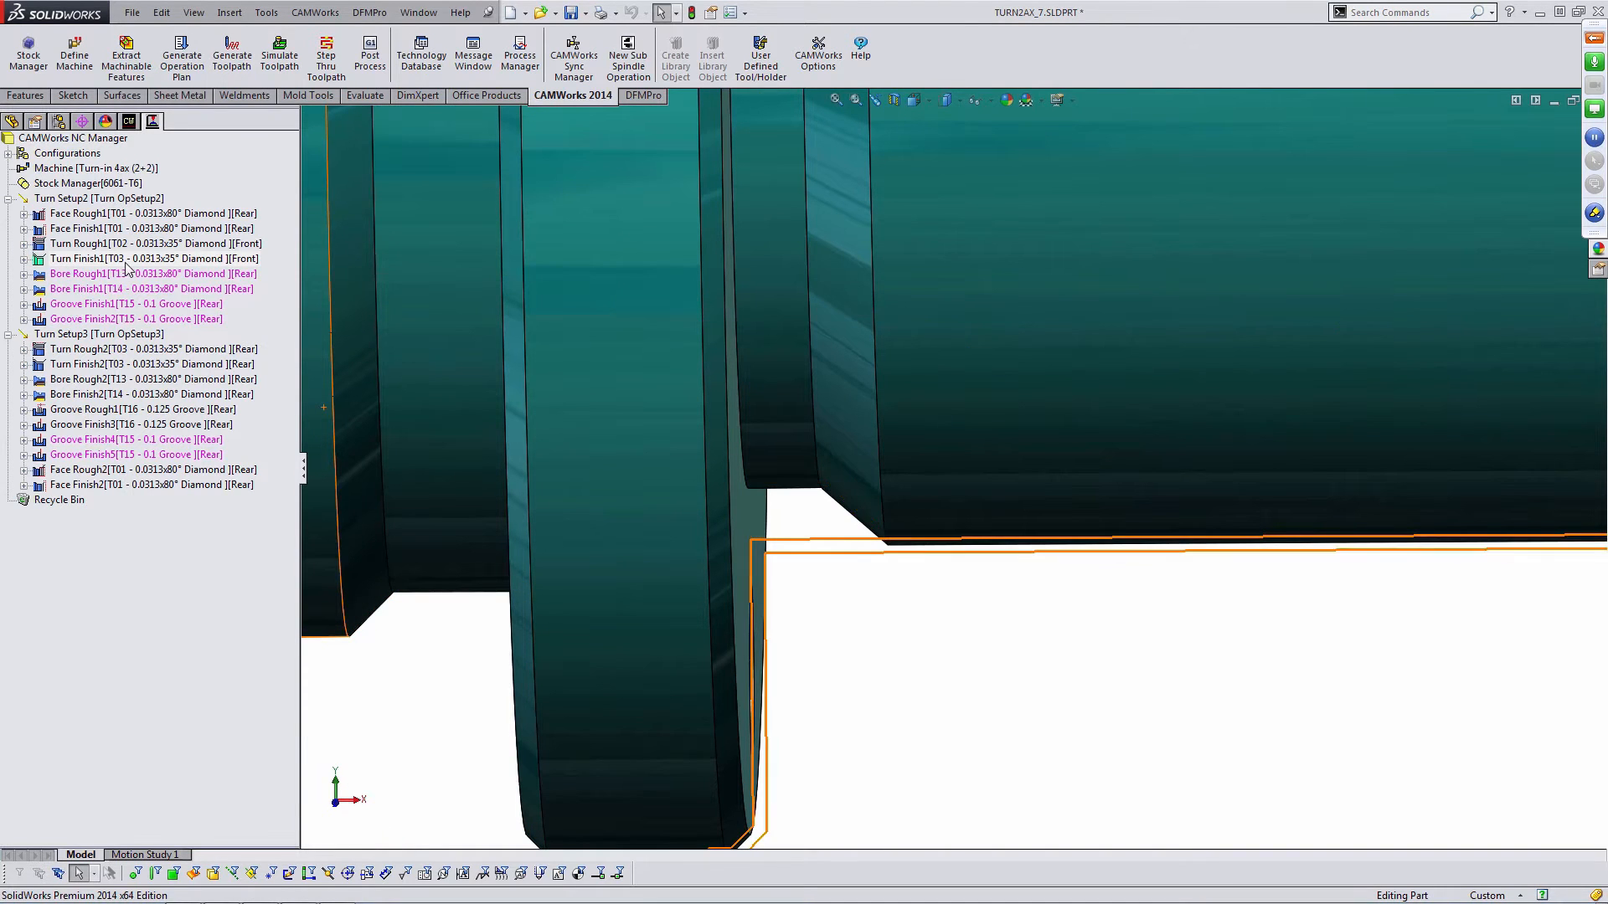
- Regenerate the toolpaths for the operations
left_click(231, 58)
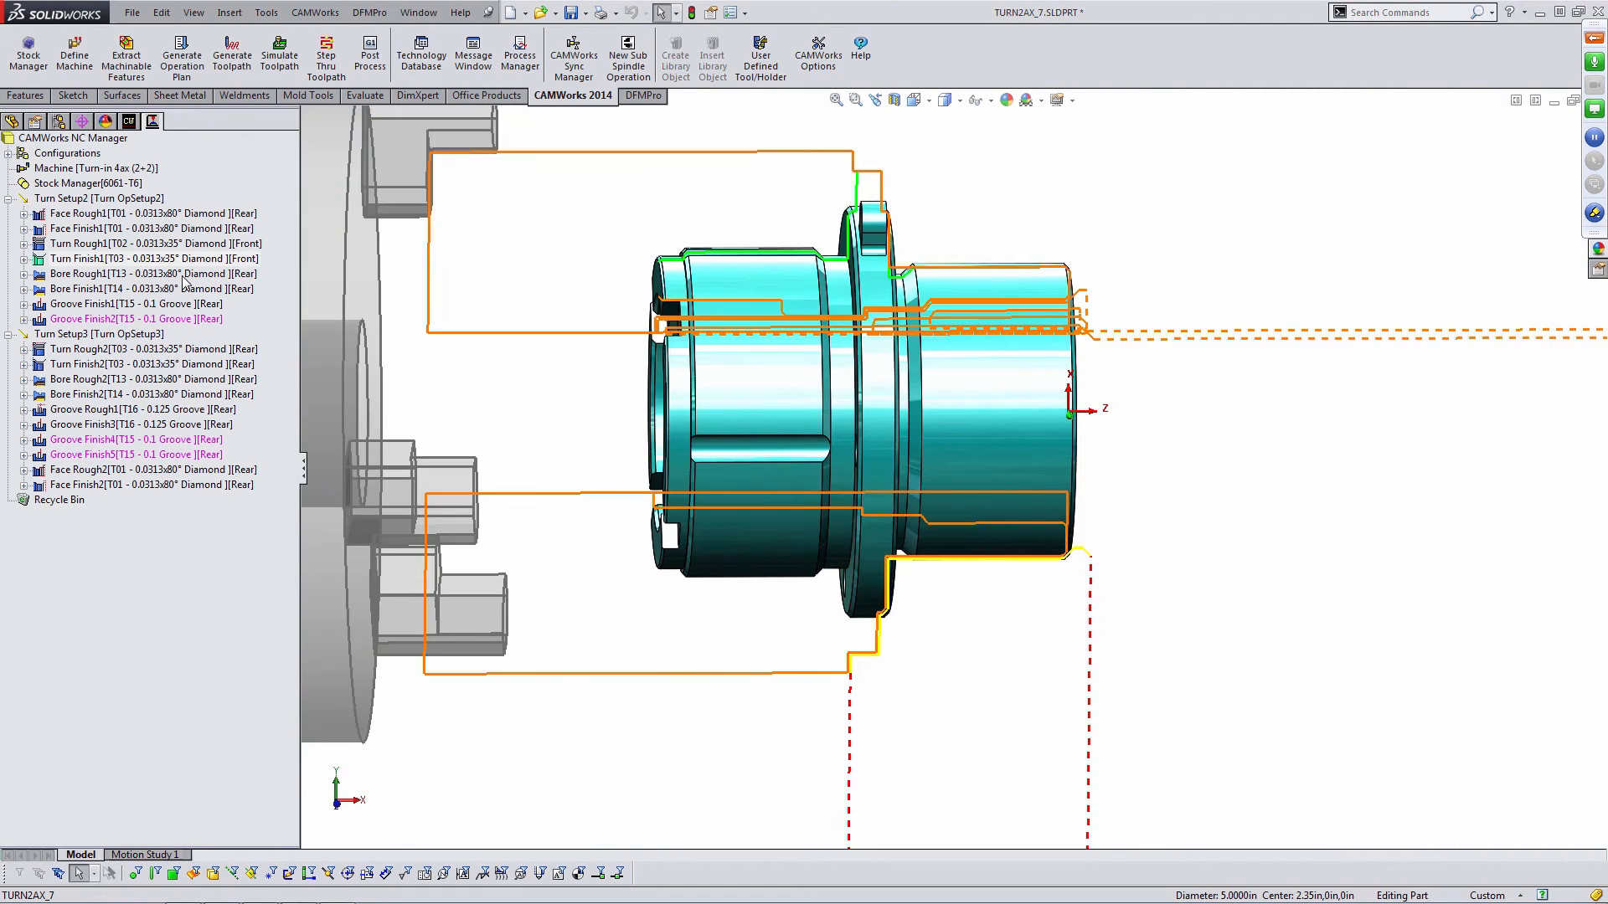
middle_click_drag(1107, 397, 1086, 424)
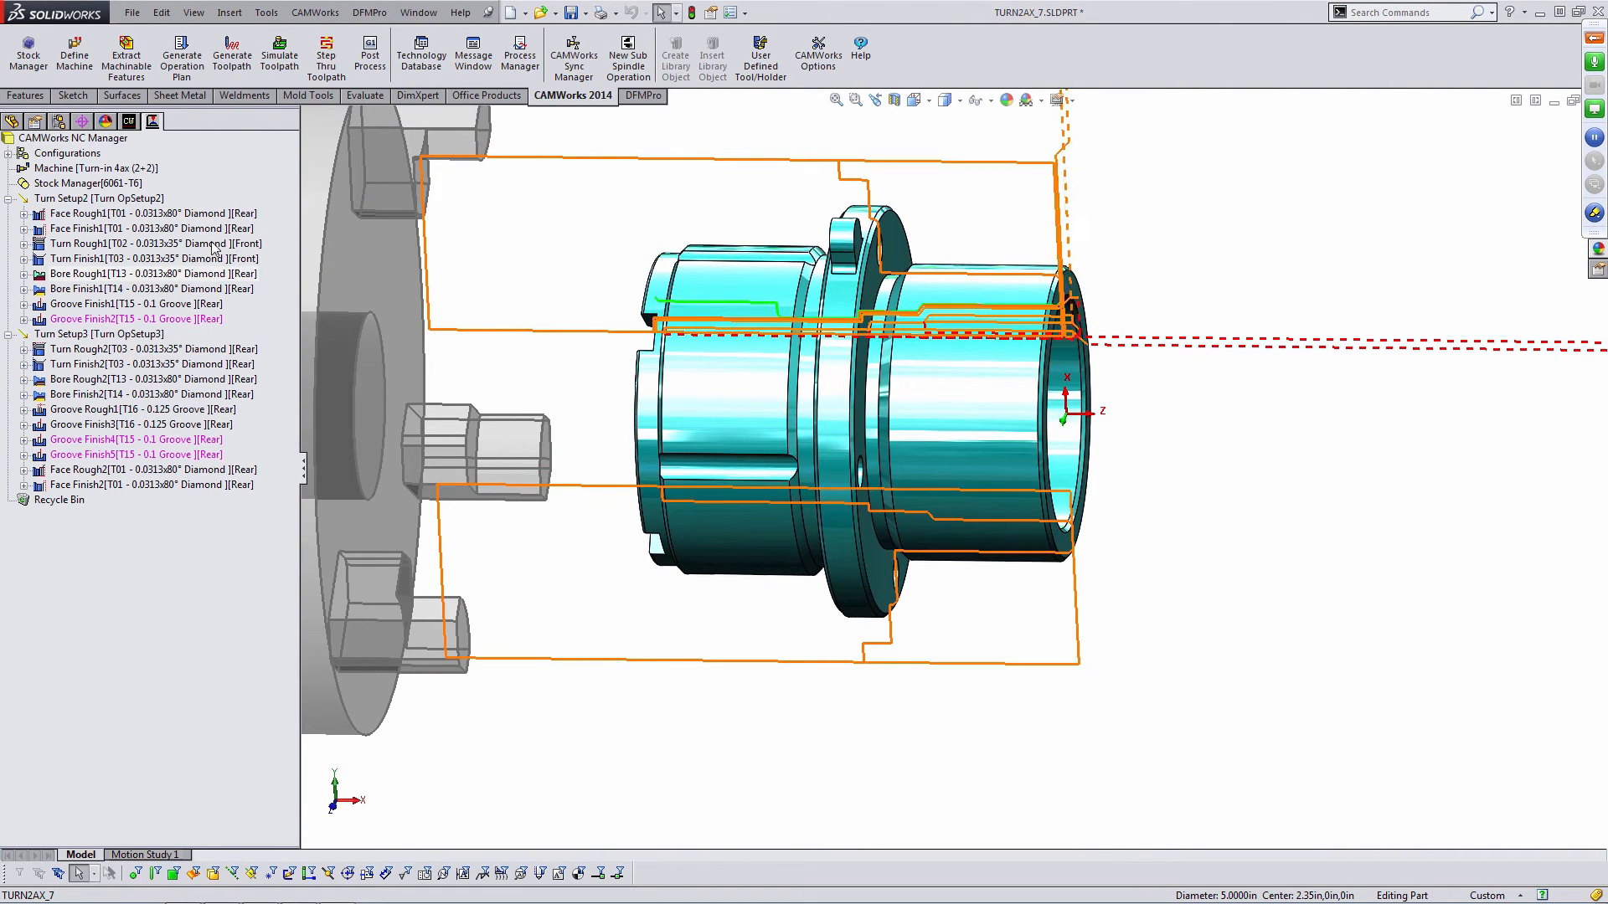
- Set Bore Rough1's Z end limit to User Defined, picking the bore's circular edge as the end point at -2.5in
double_click(203, 273)
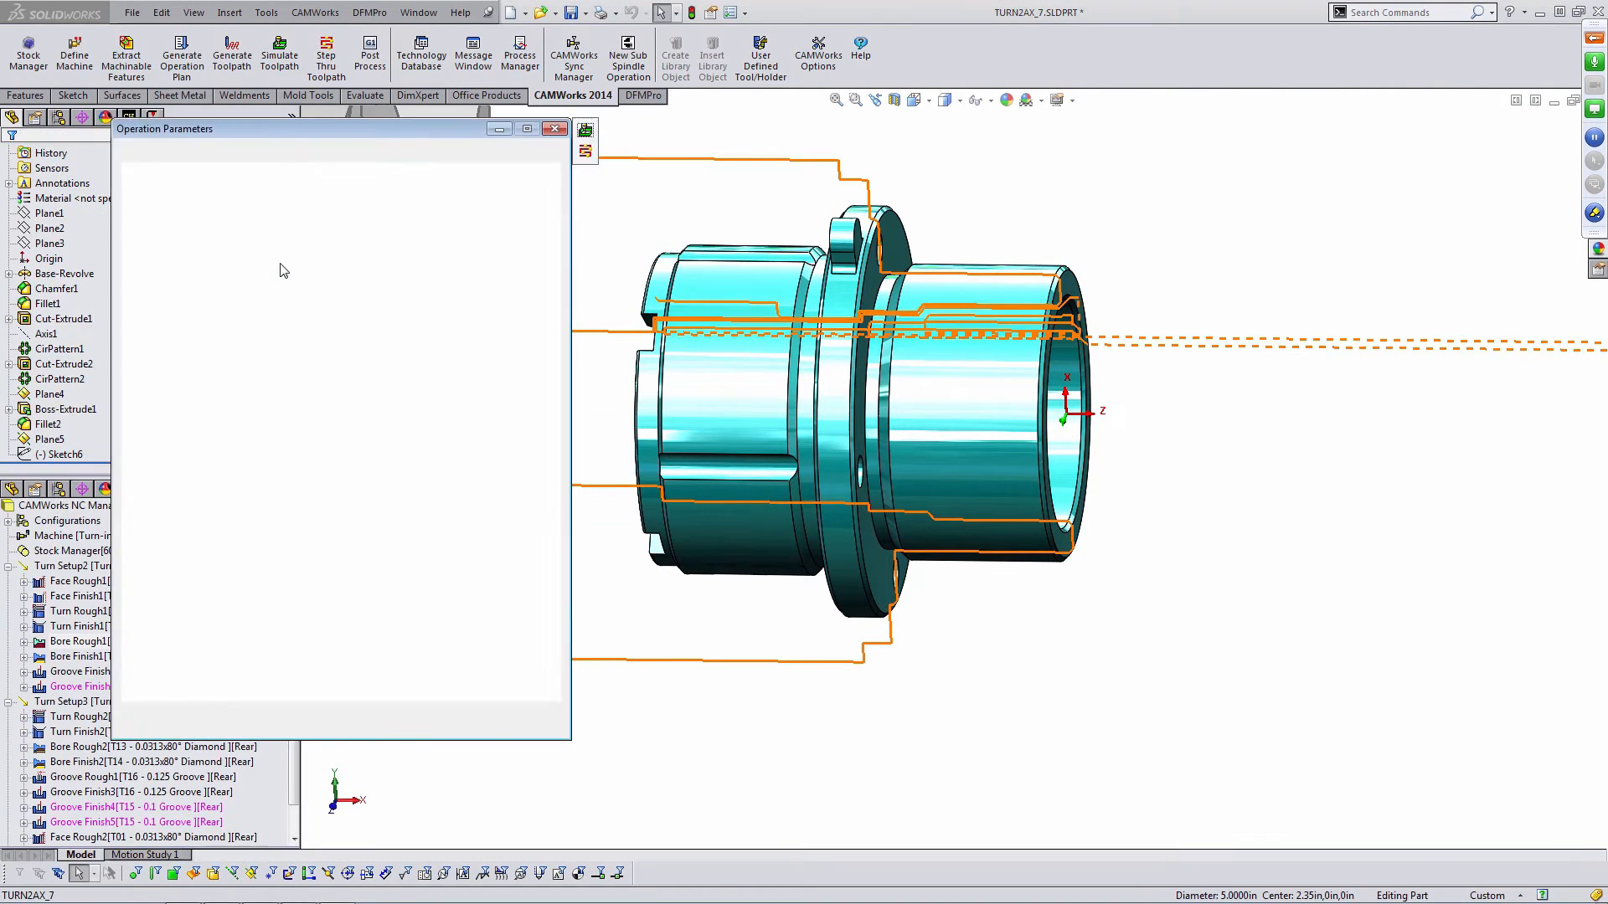
middle_click_drag(975, 285, 897, 289)
scroll(897, 286, "down", 4)
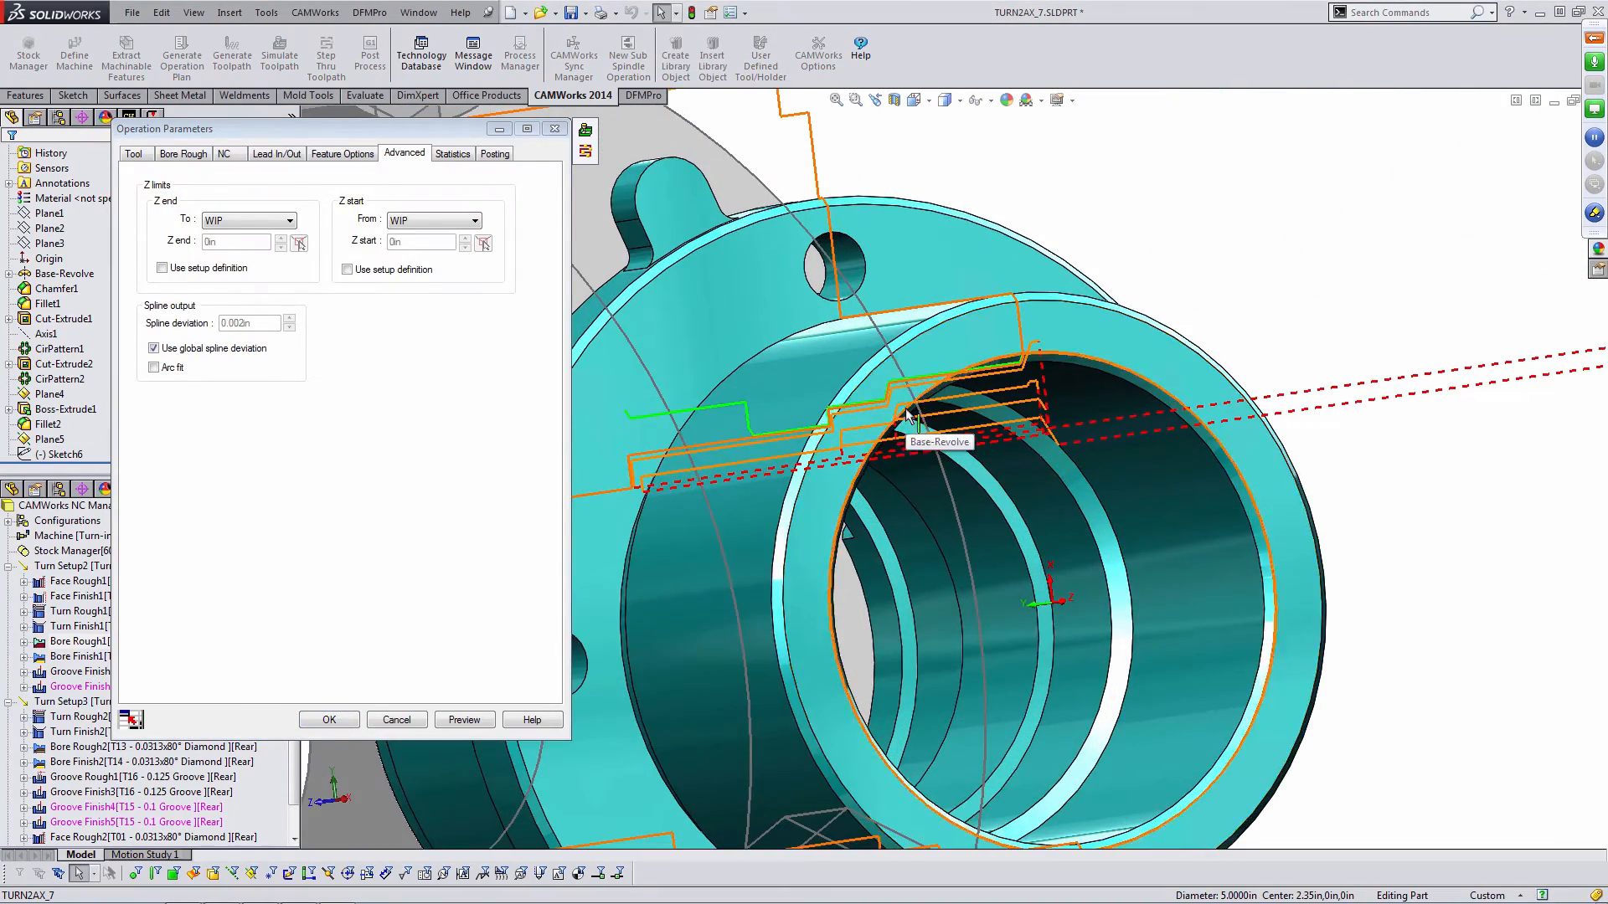
middle_click_drag(908, 419, 900, 394)
scroll(929, 472, "down", 2)
middle_click_drag(930, 473, 896, 444)
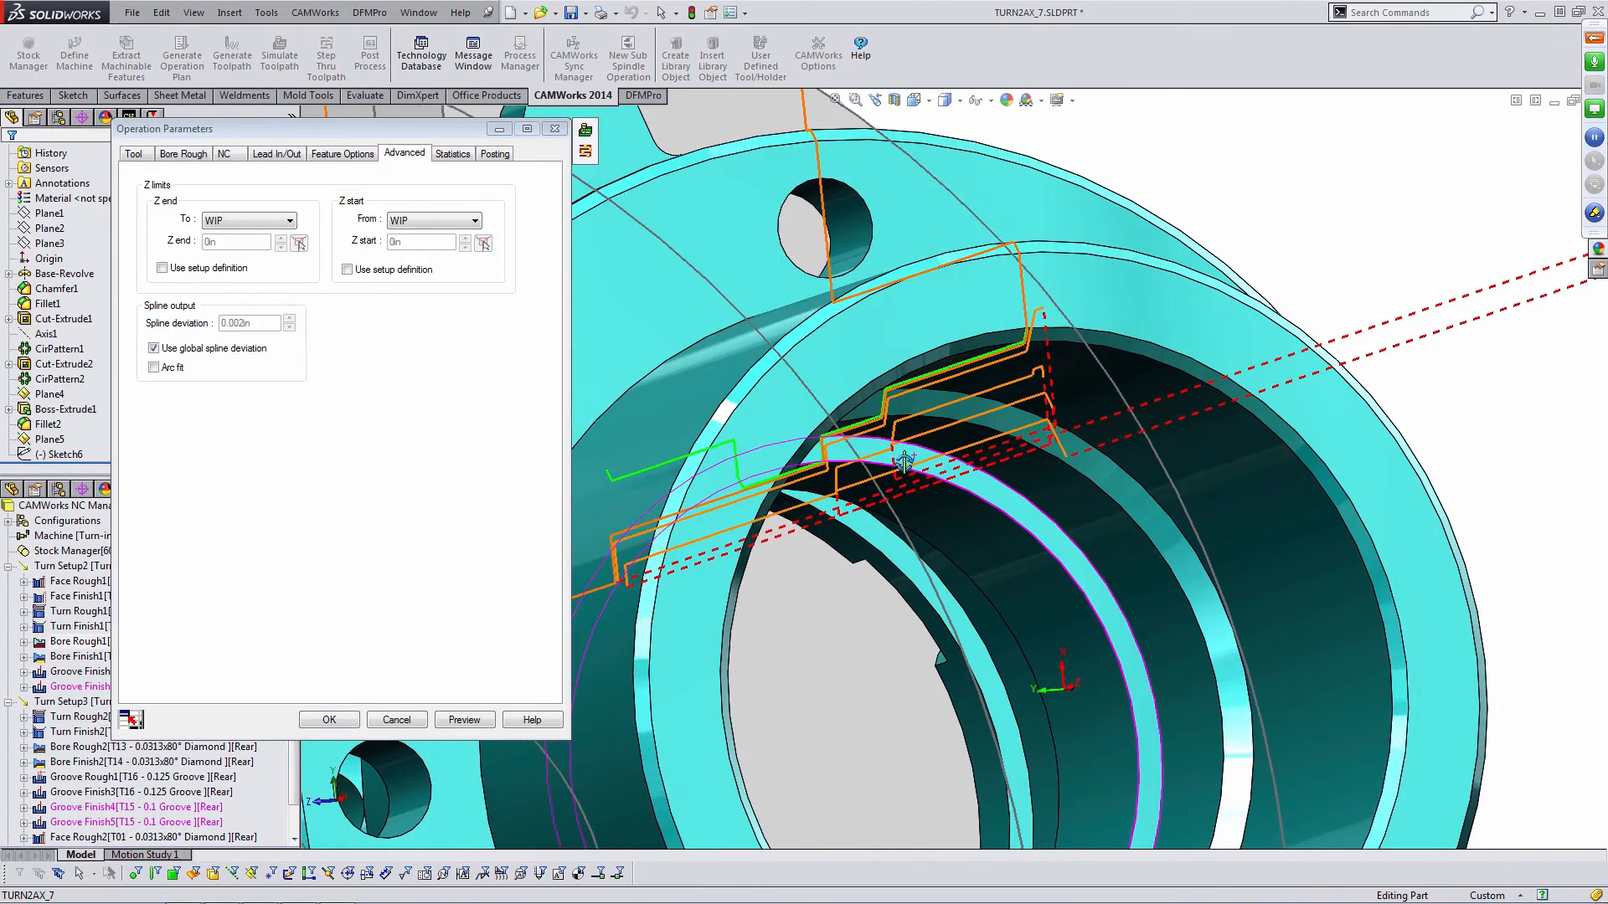
left_click(274, 224)
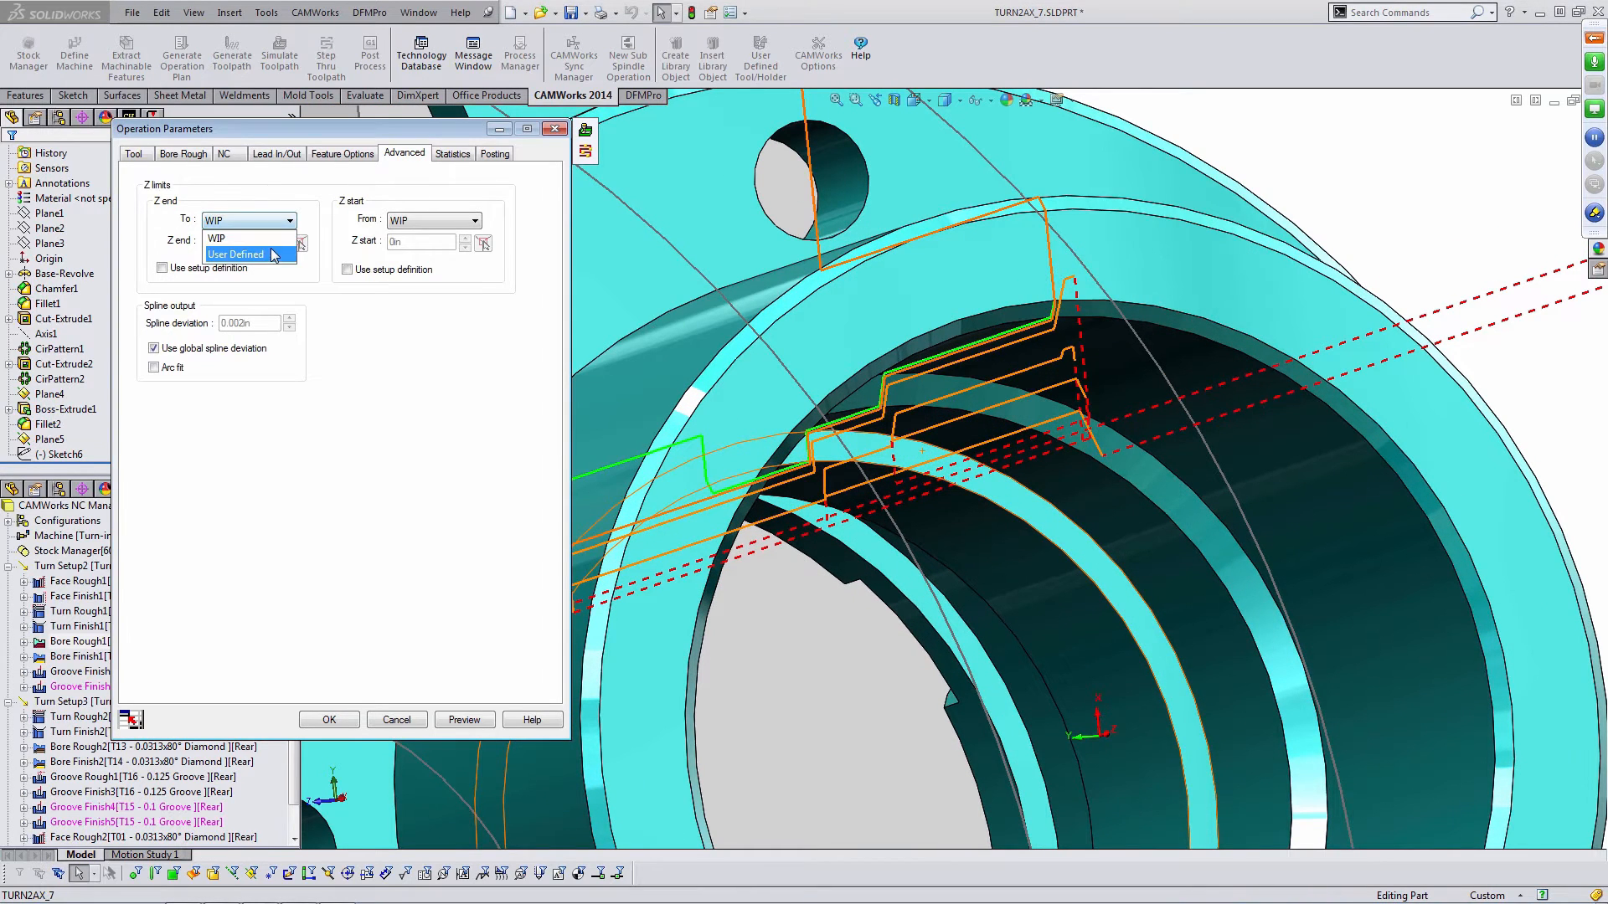
left_click(272, 254)
left_click(301, 244)
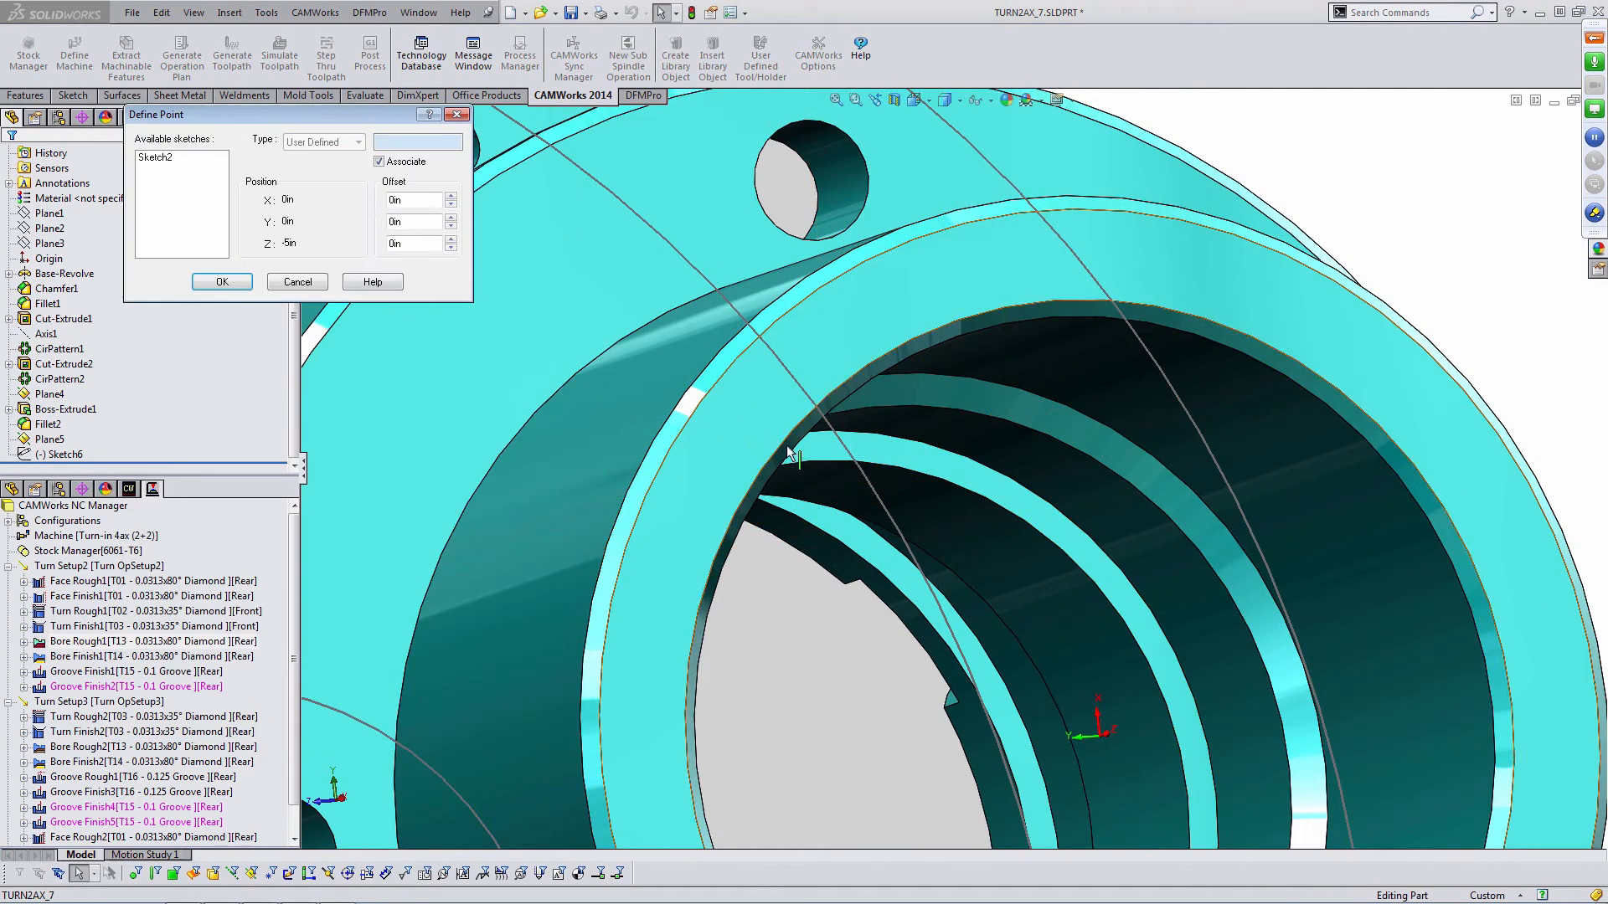
left_click(830, 467)
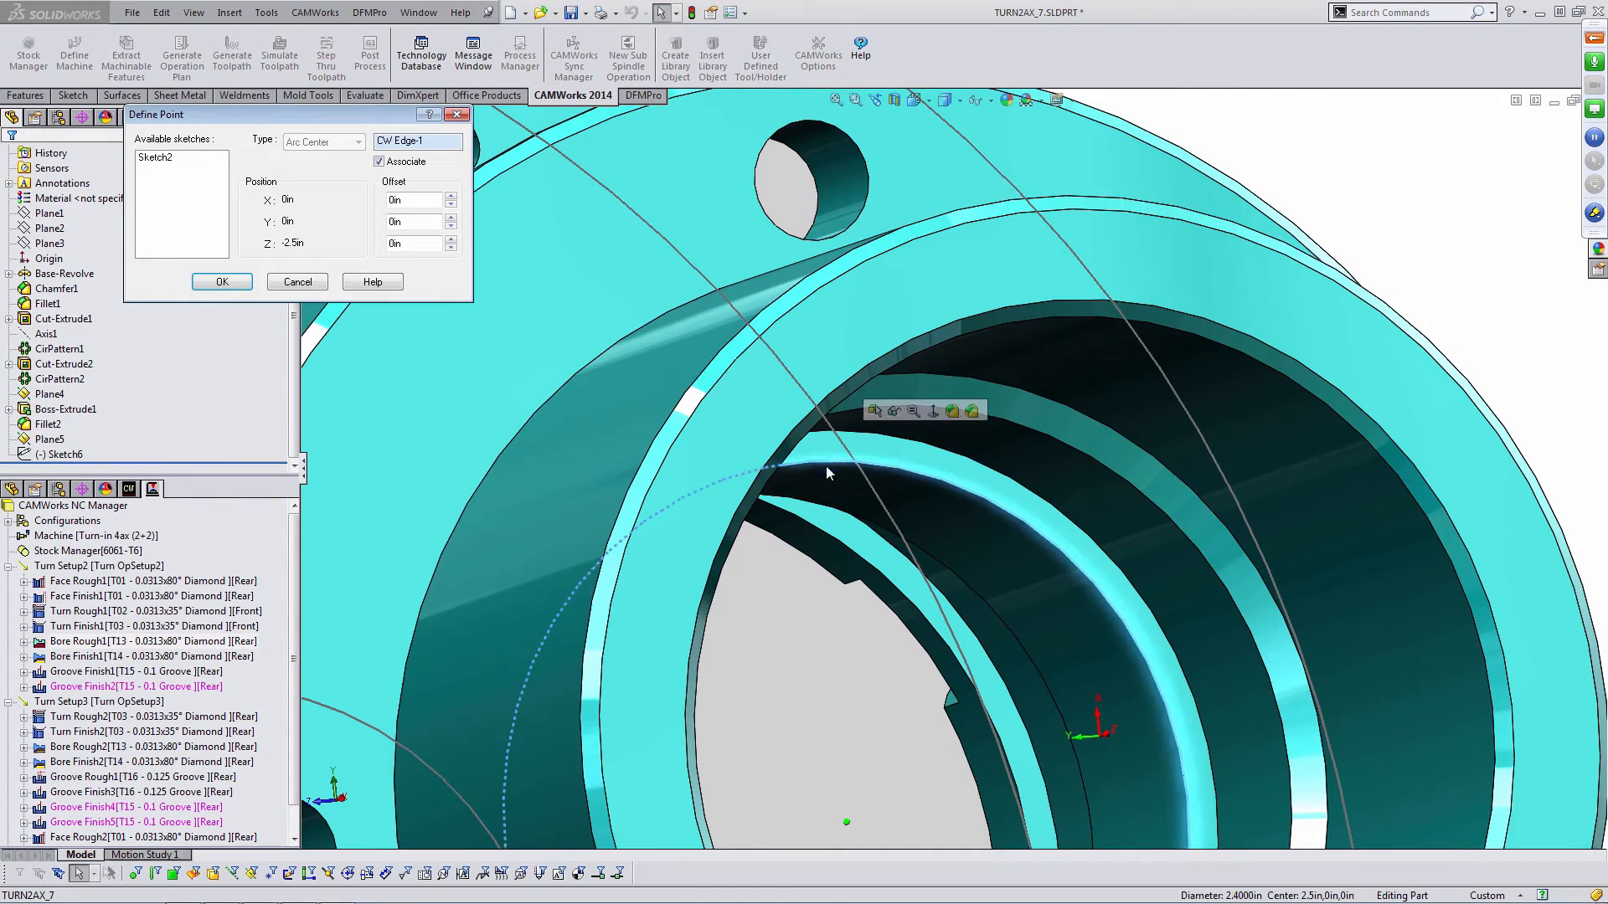
left_click(234, 288)
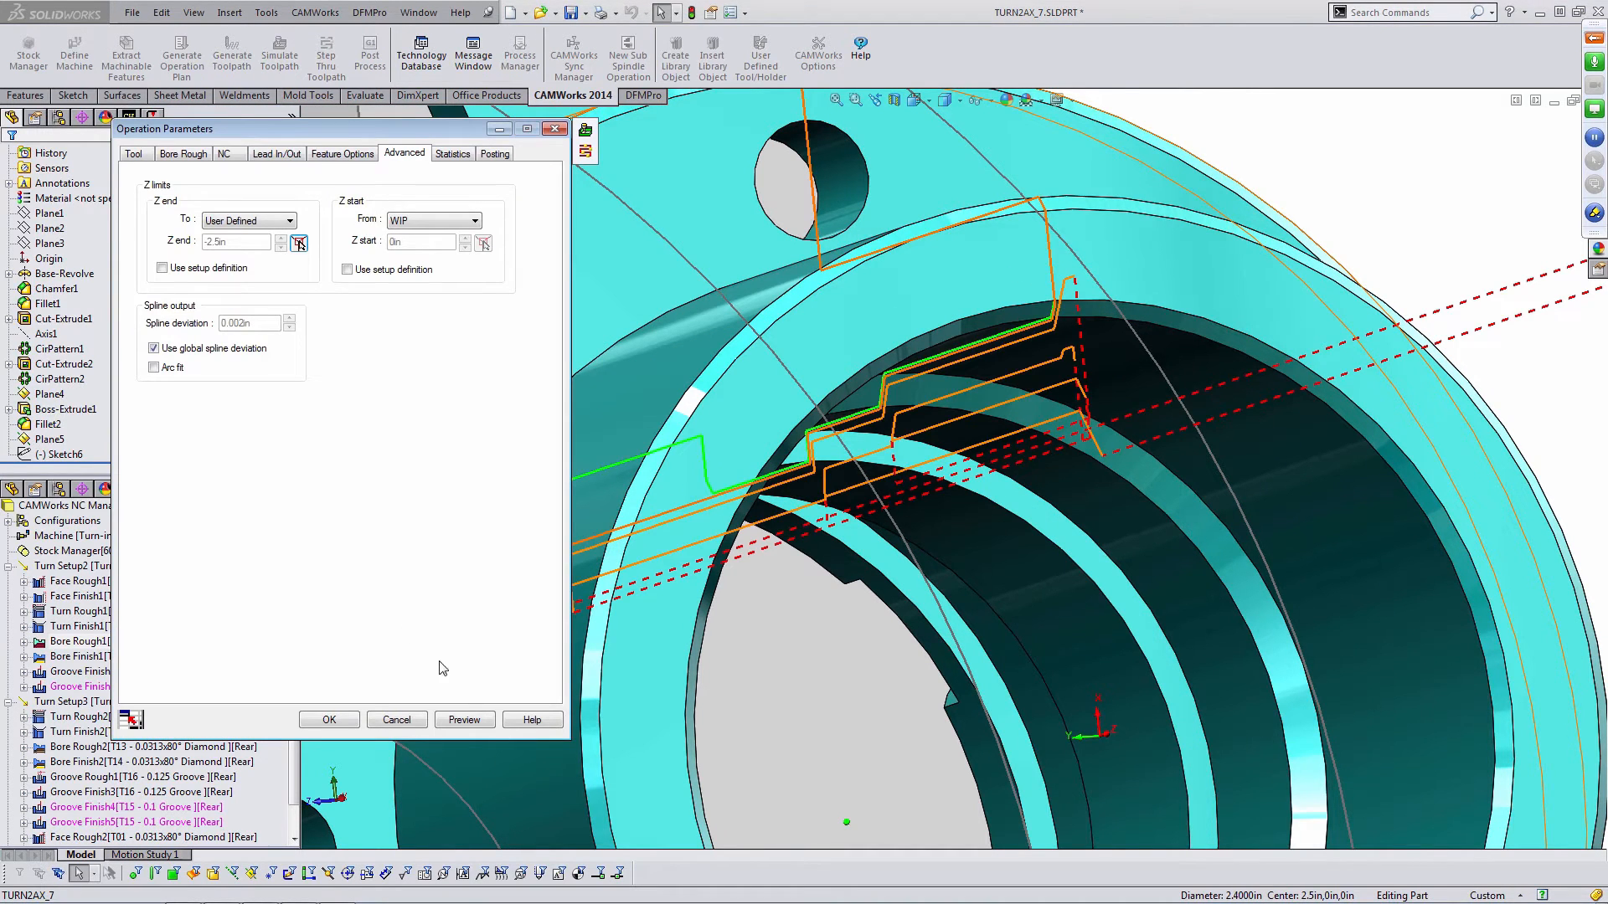
- Preview Bore Rough1's limited toolpath and accept the operation parameters
left_click(468, 725)
scroll(809, 451, "up", 4)
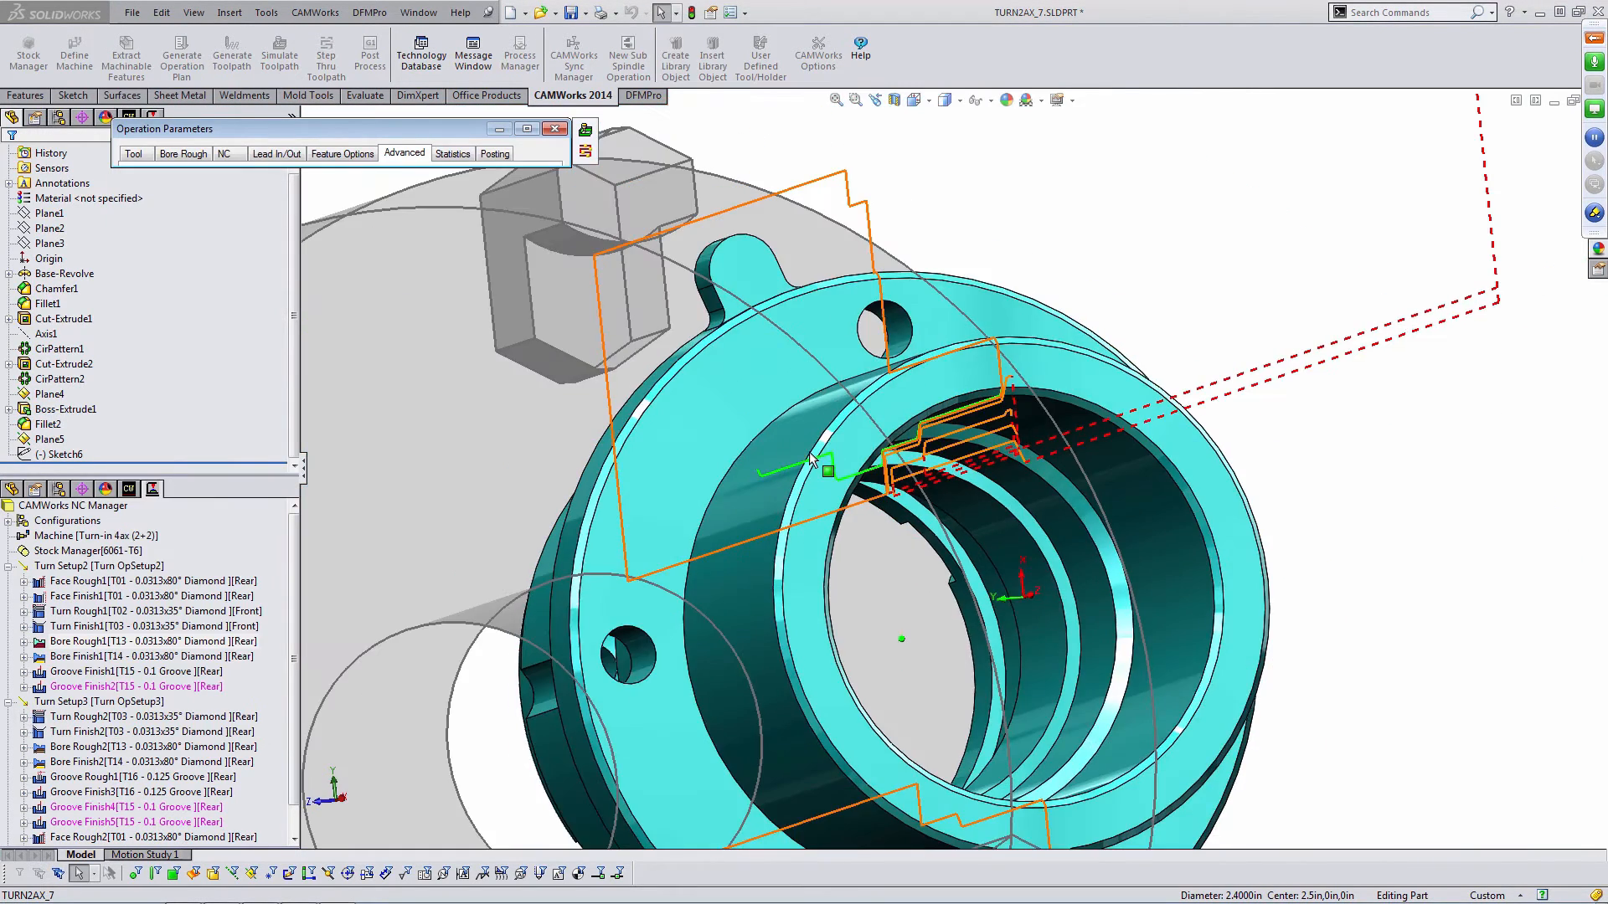
middle_click_drag(809, 451, 885, 482)
scroll(884, 482, "down", 3)
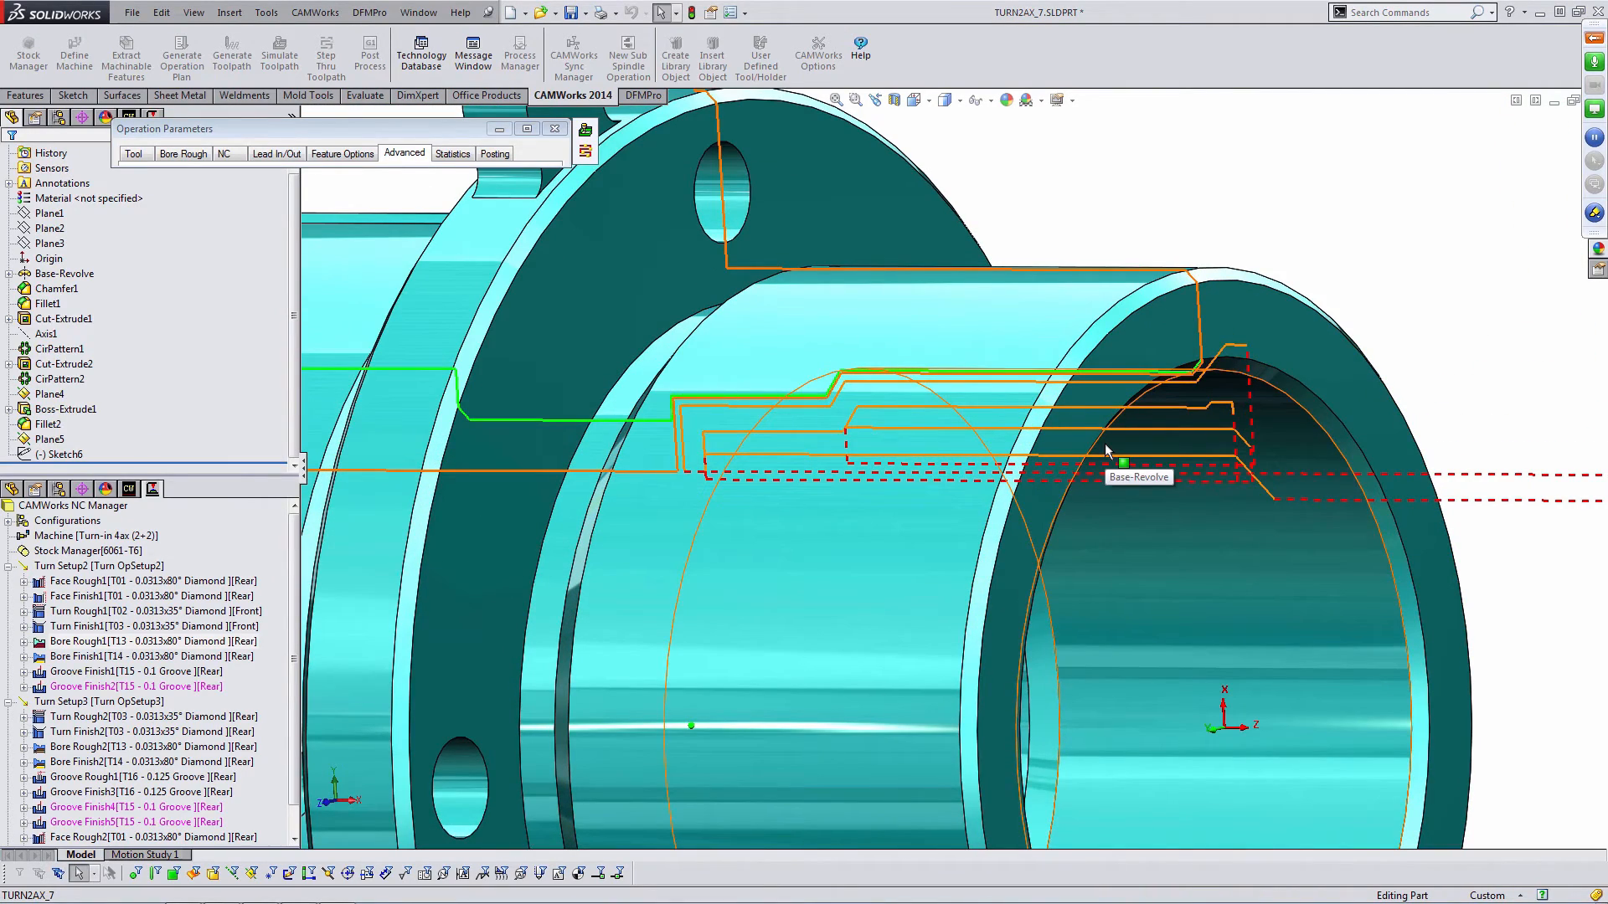
scroll(1104, 444, "up", 5)
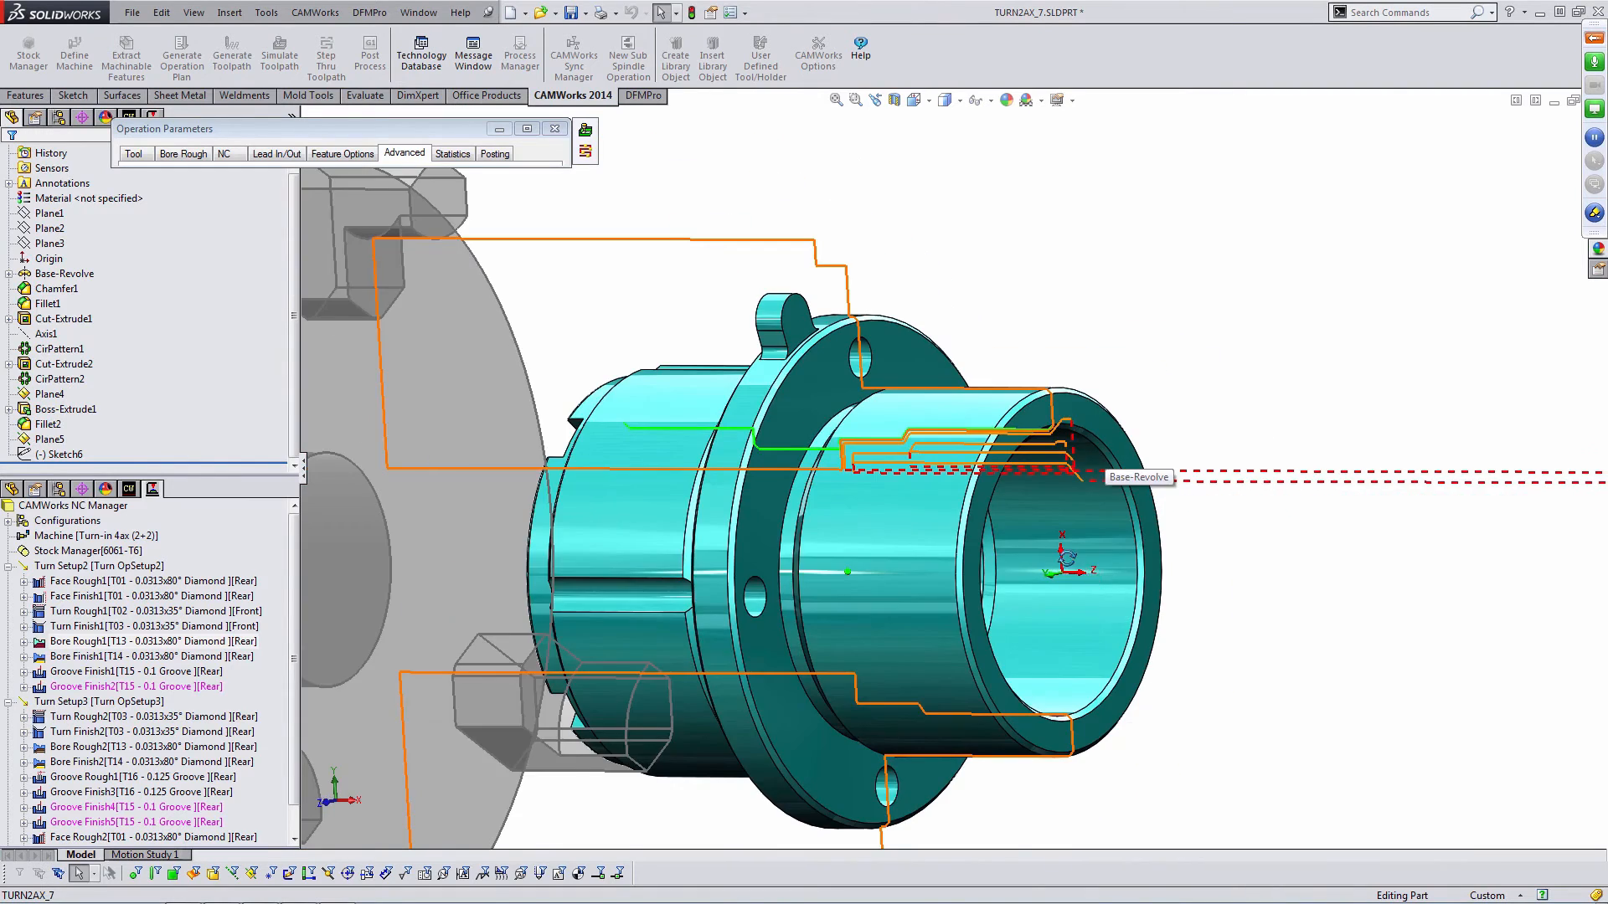
left_click(586, 129)
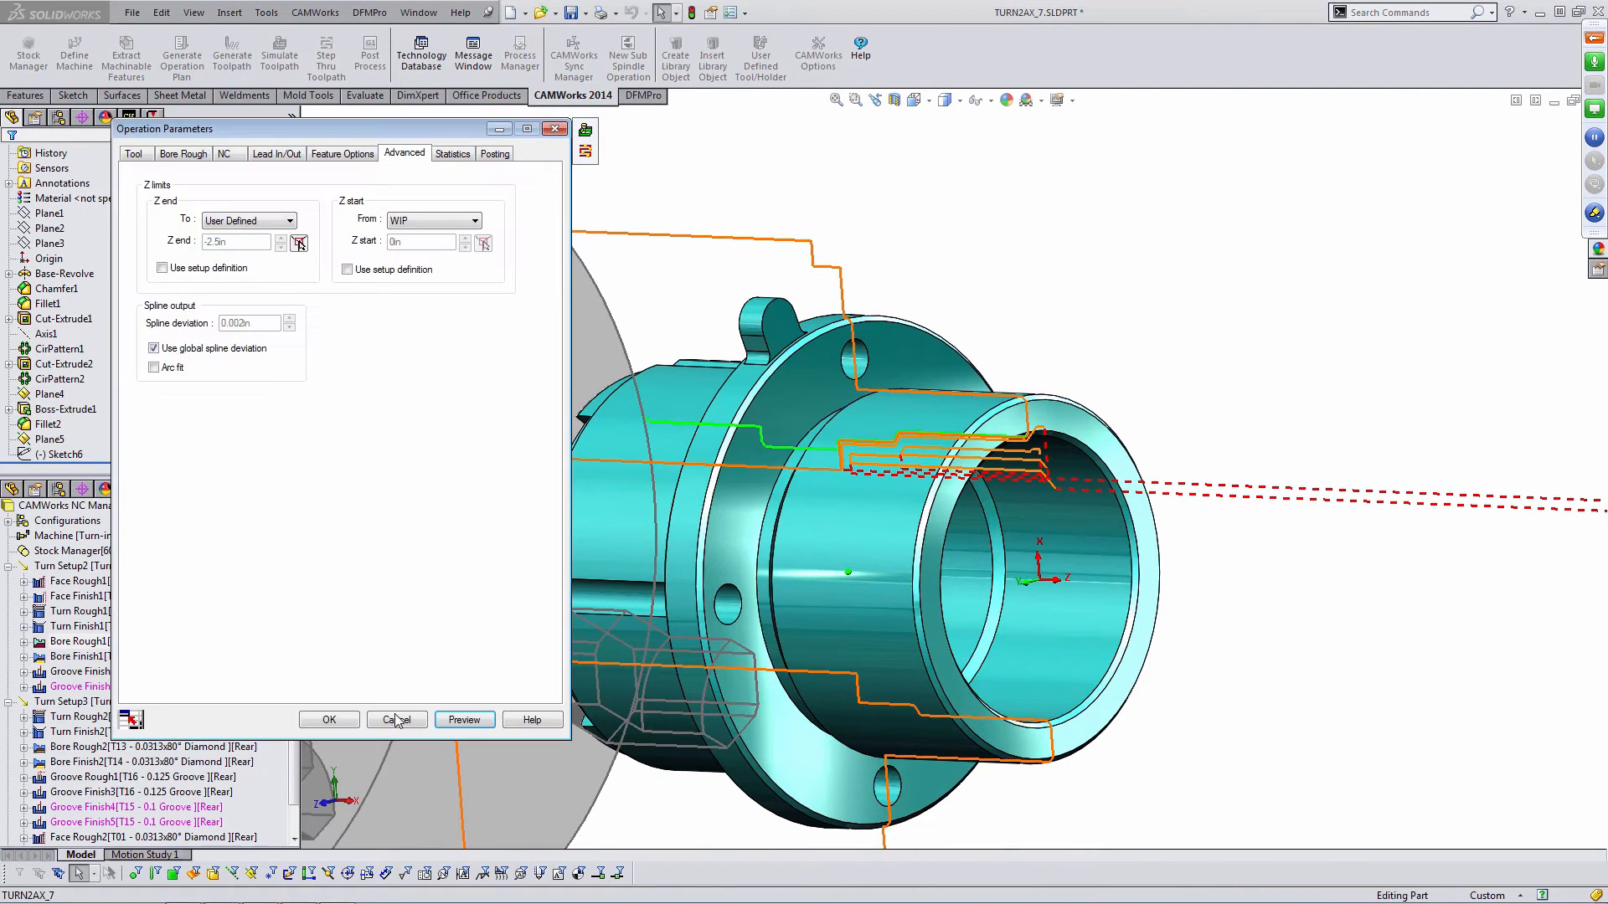
left_click(329, 720)
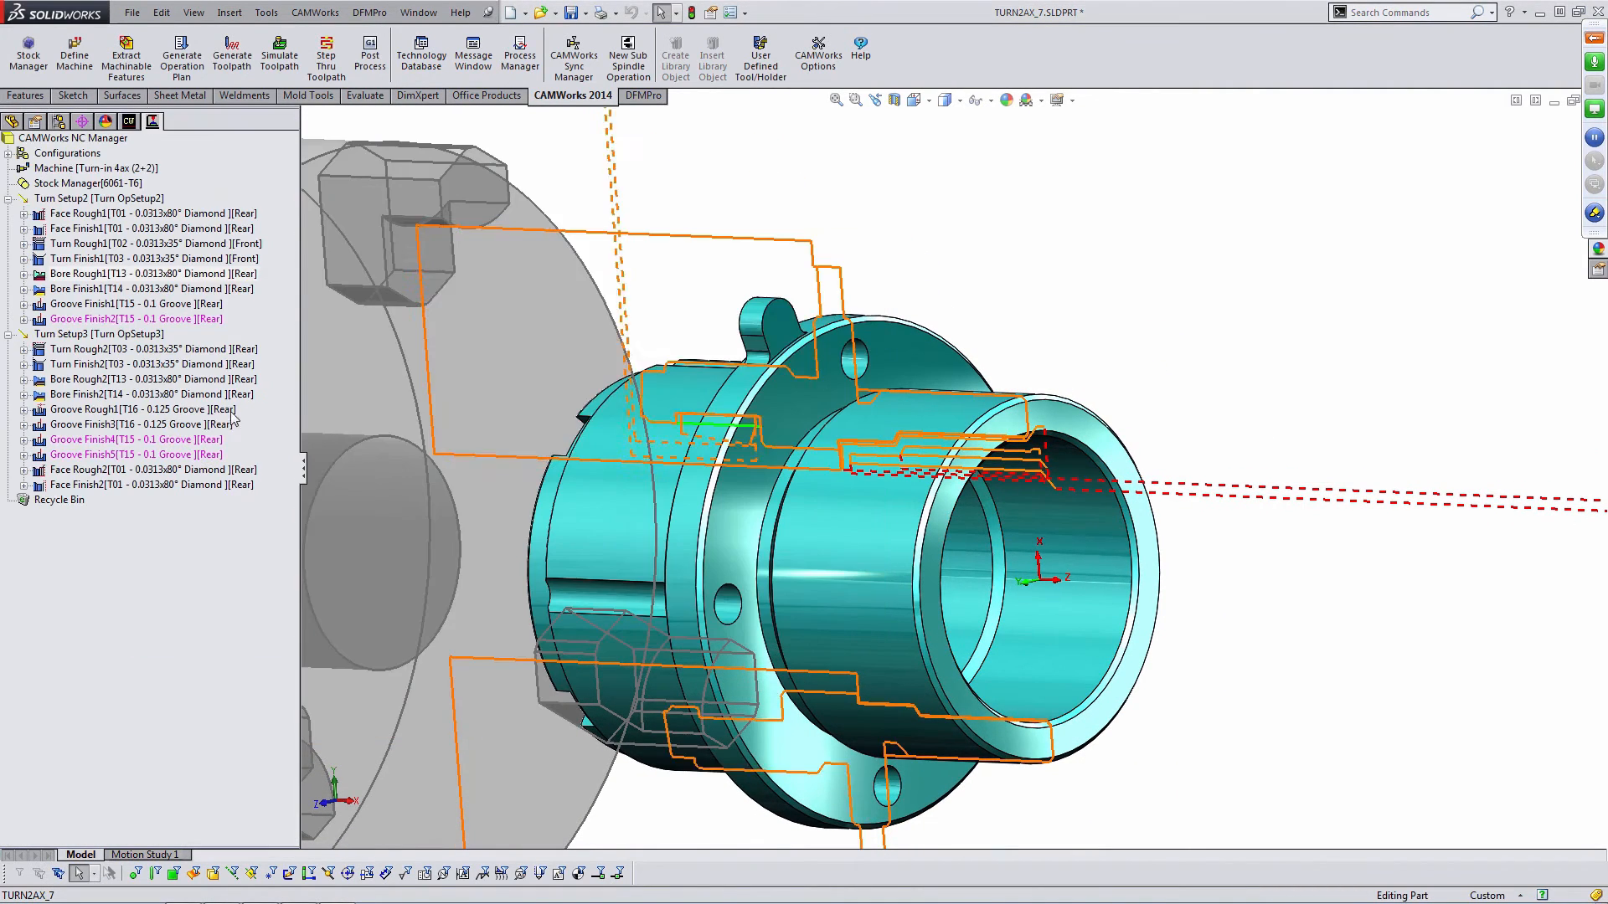
- Review Bore Finish1's advanced Z limit parameters and close the dialog with OK
left_click(114, 289)
double_click(114, 289)
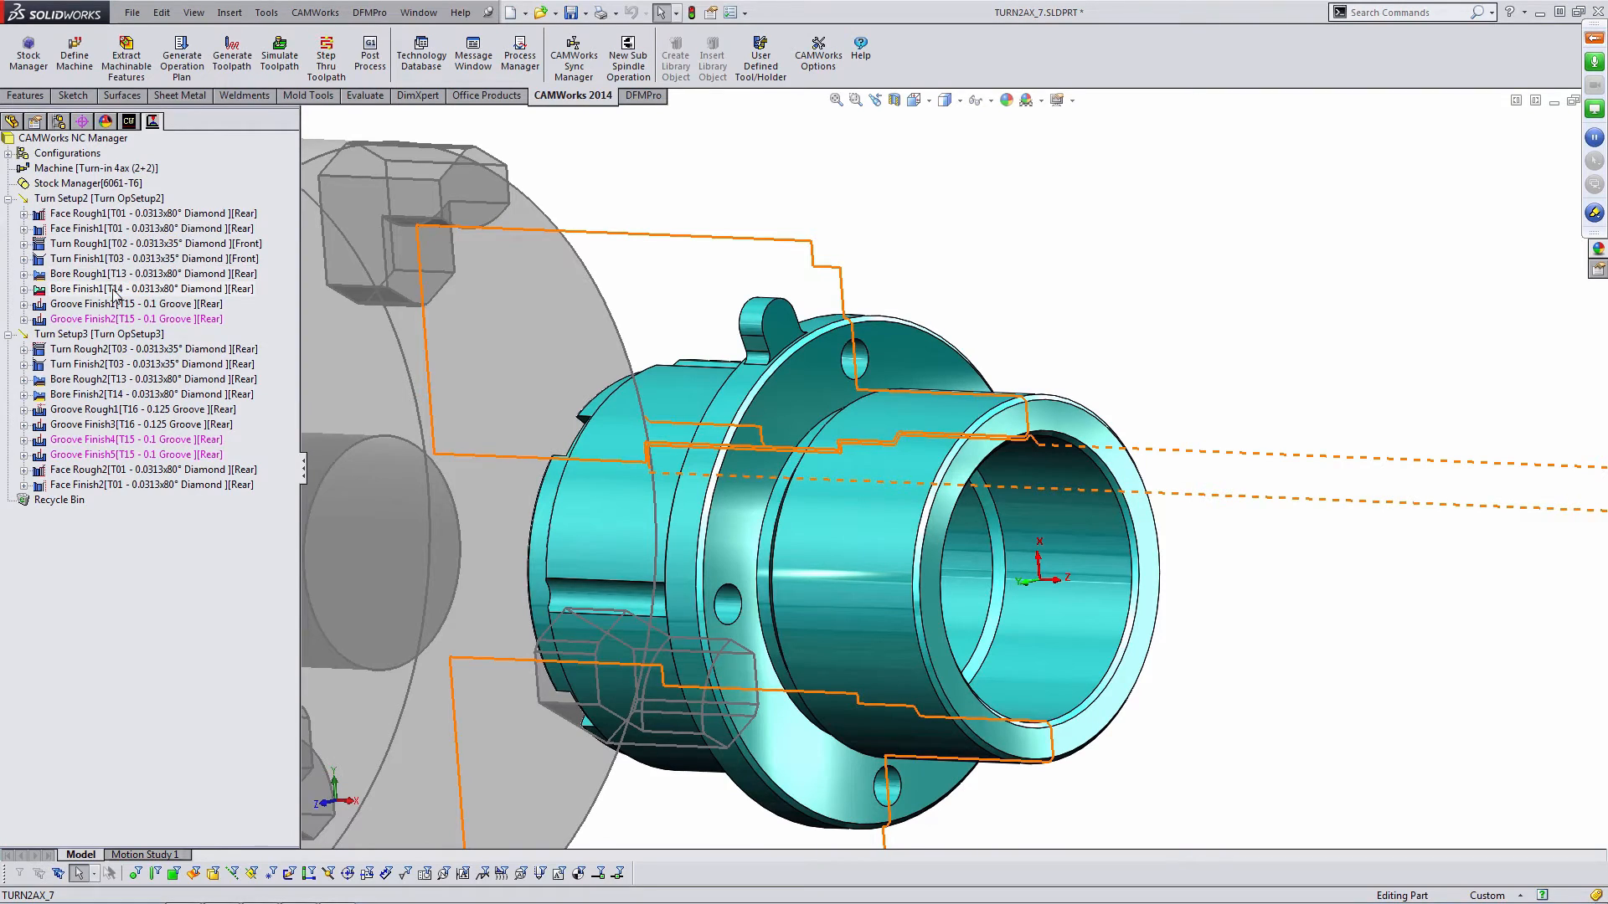
scroll(917, 448, "down", 5)
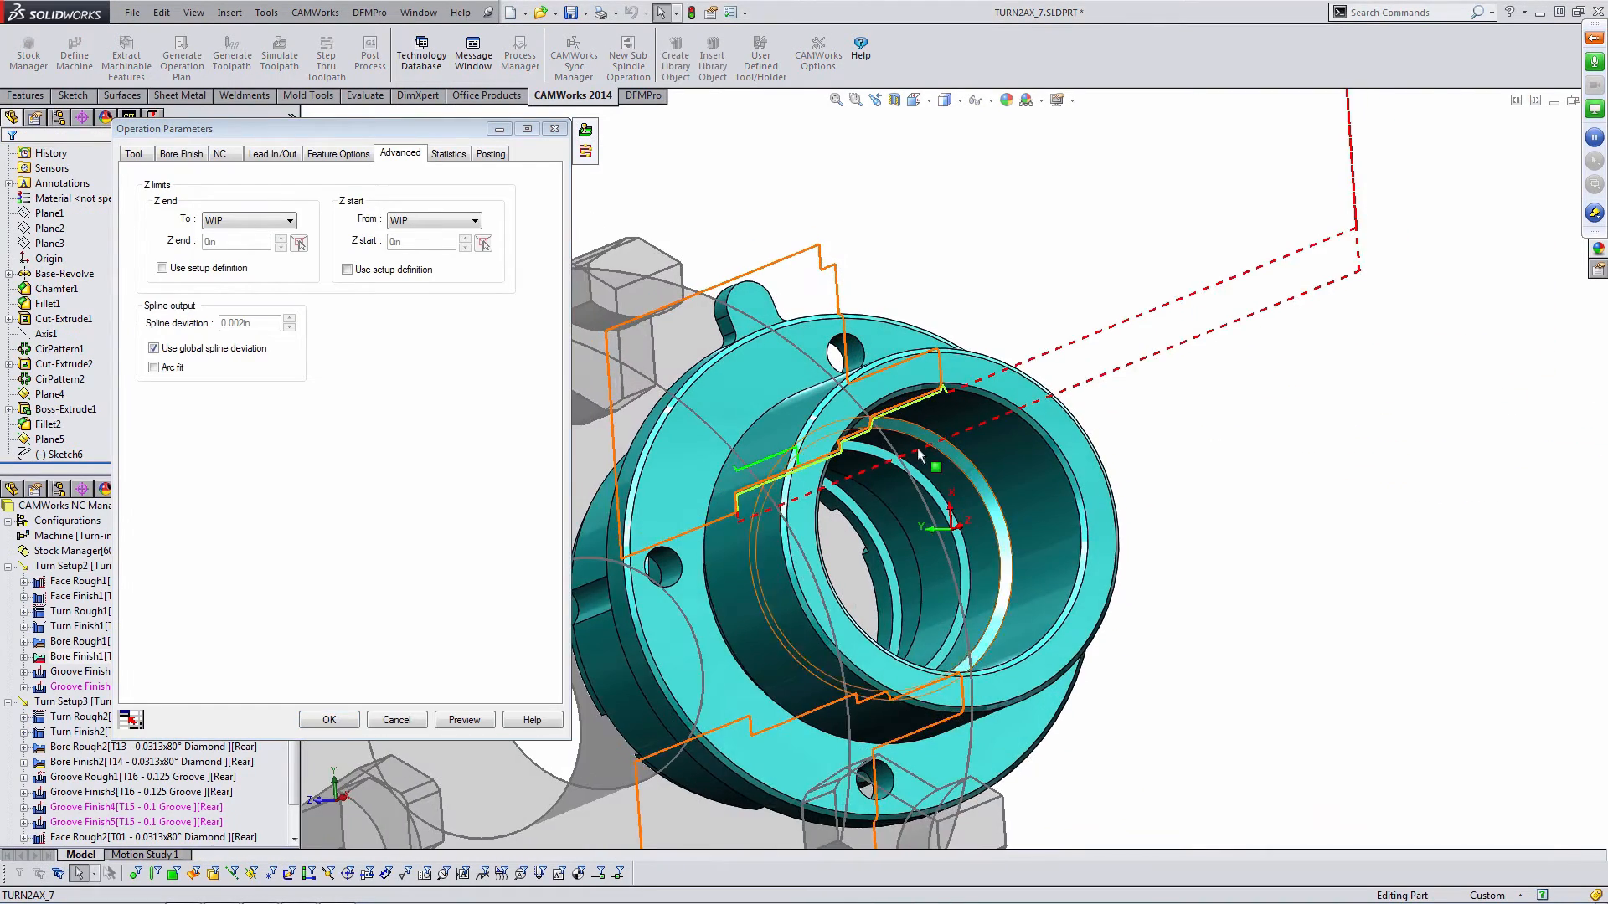
left_click(335, 727)
scroll(931, 479, "up", 5)
middle_click_drag(889, 436, 894, 503)
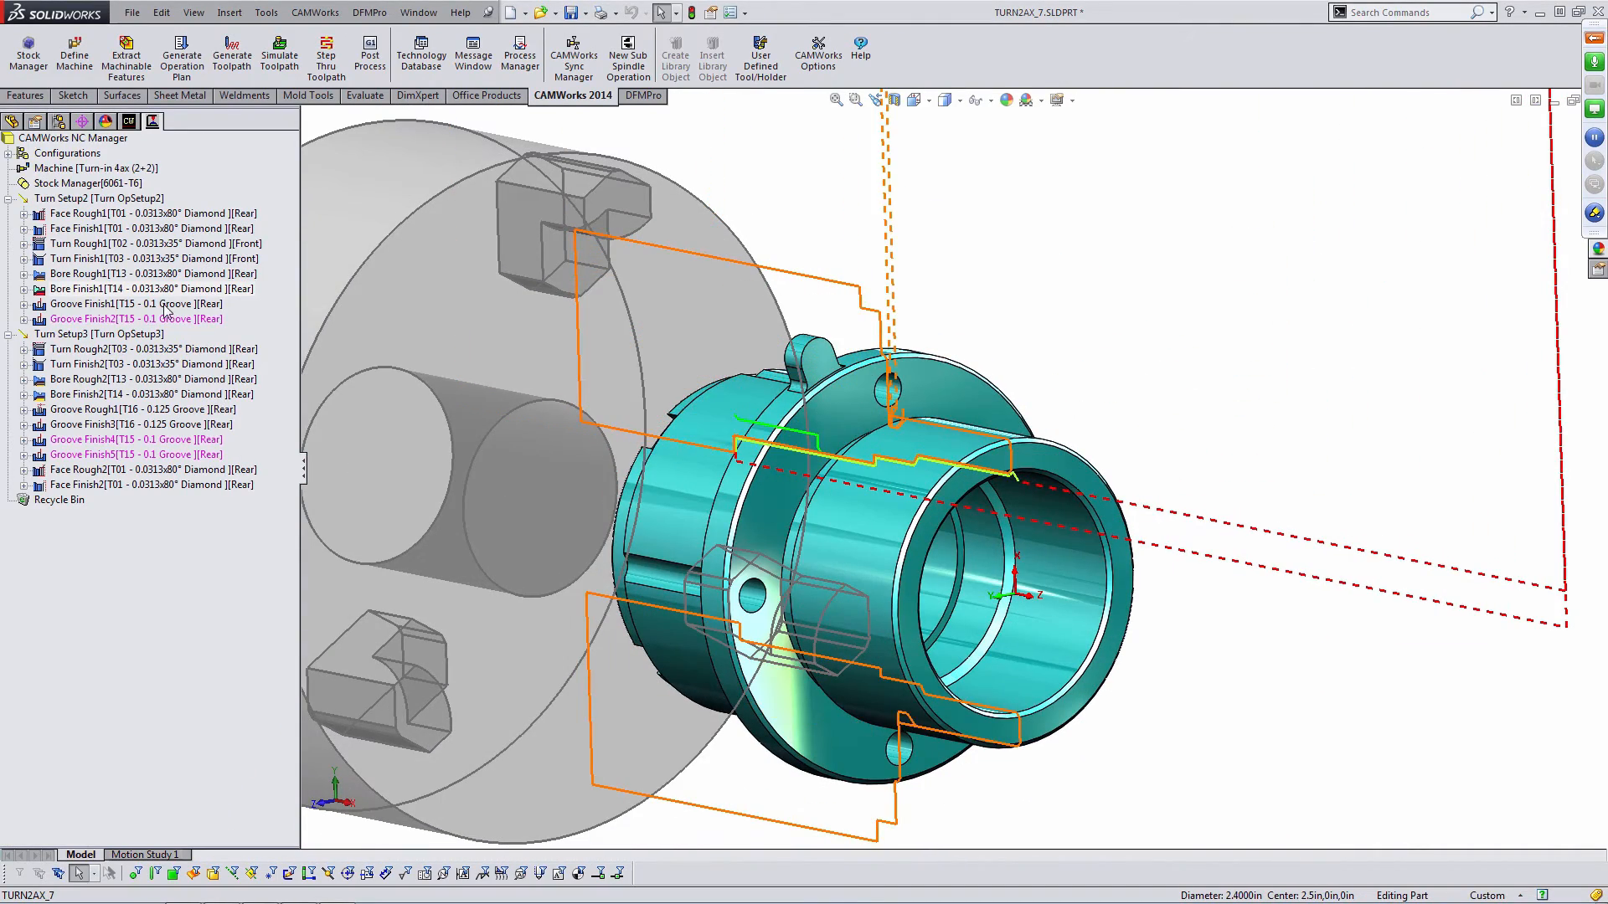
- Generate the toolpaths for all operations again
left_click(223, 60)
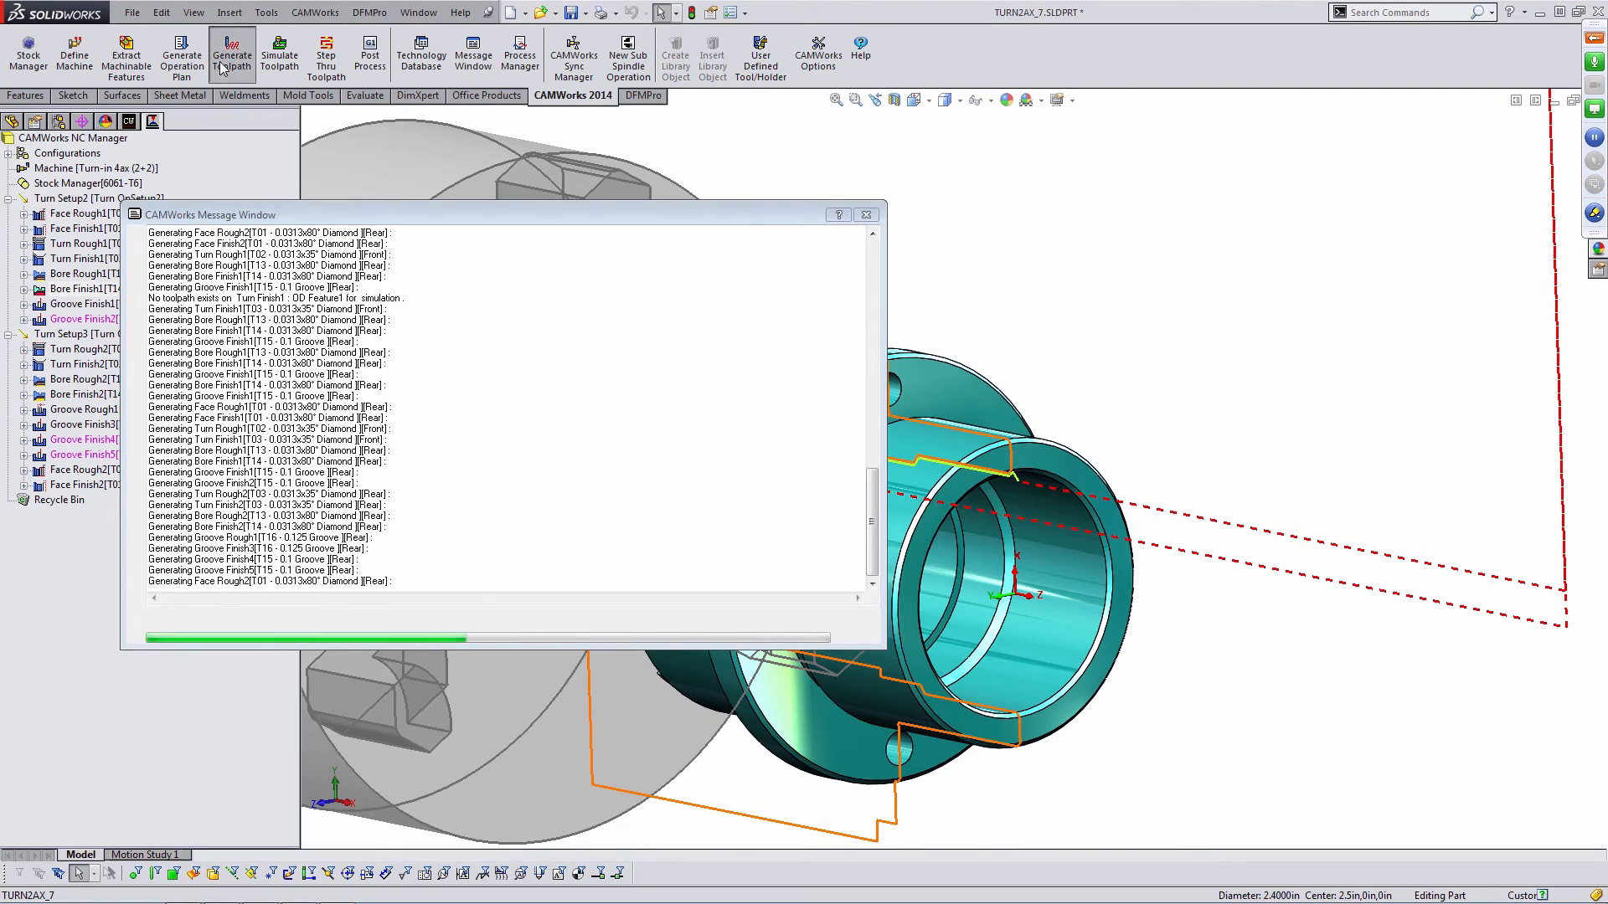
middle_click_drag(875, 415, 956, 418)
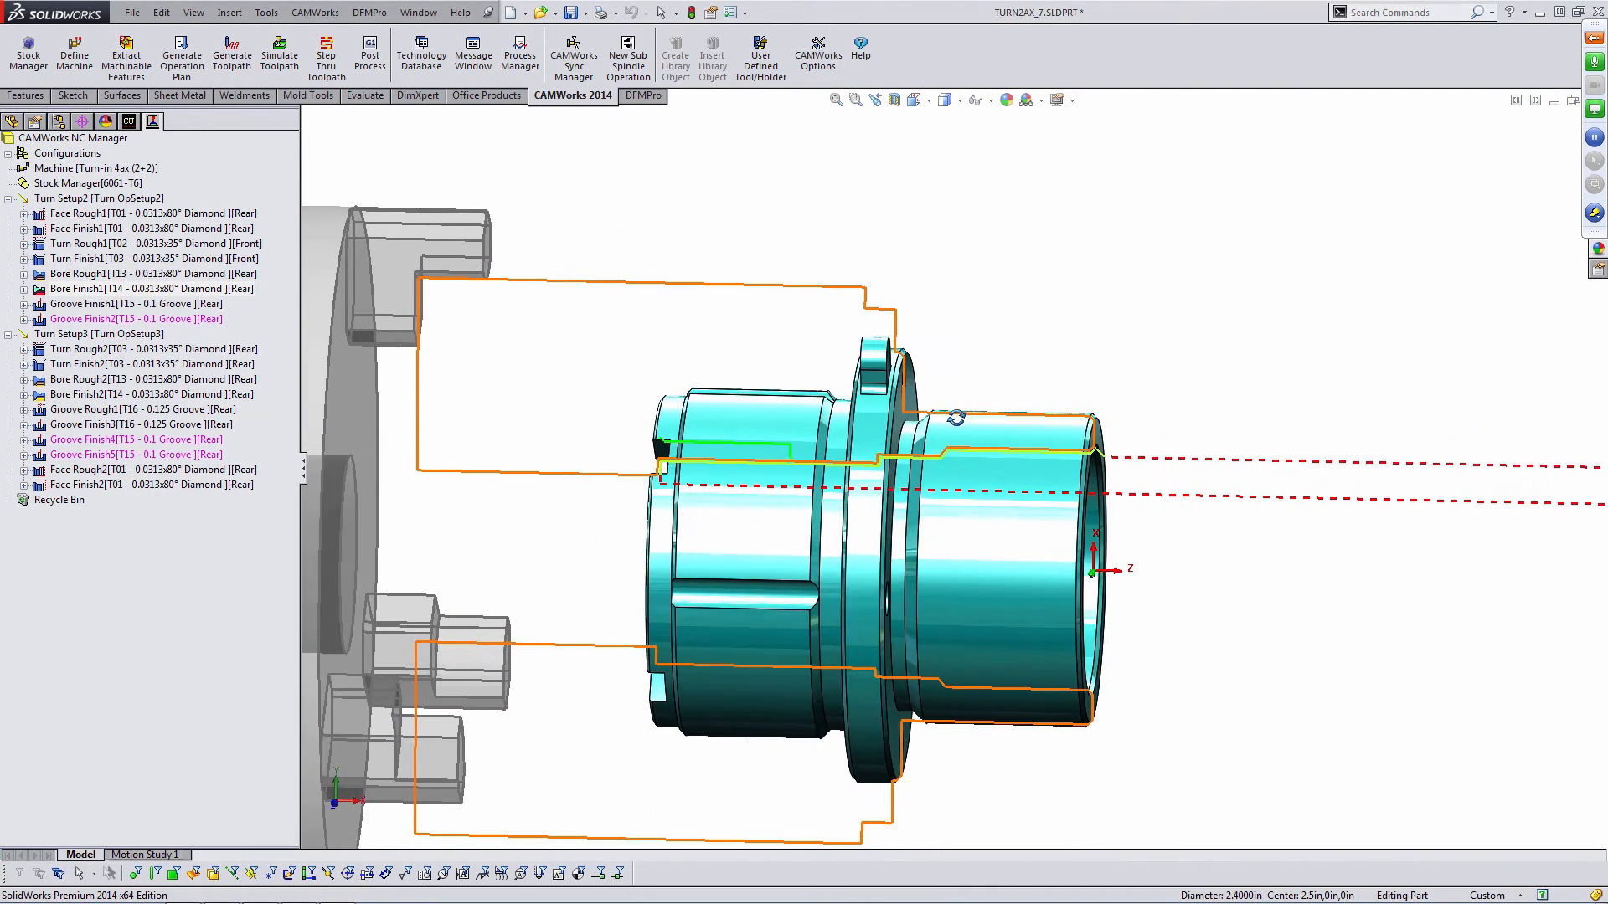
- Inspect Groove Finish1's toolpath around the flange groove on the part
left_click(159, 304)
scroll(928, 433, "down", 2)
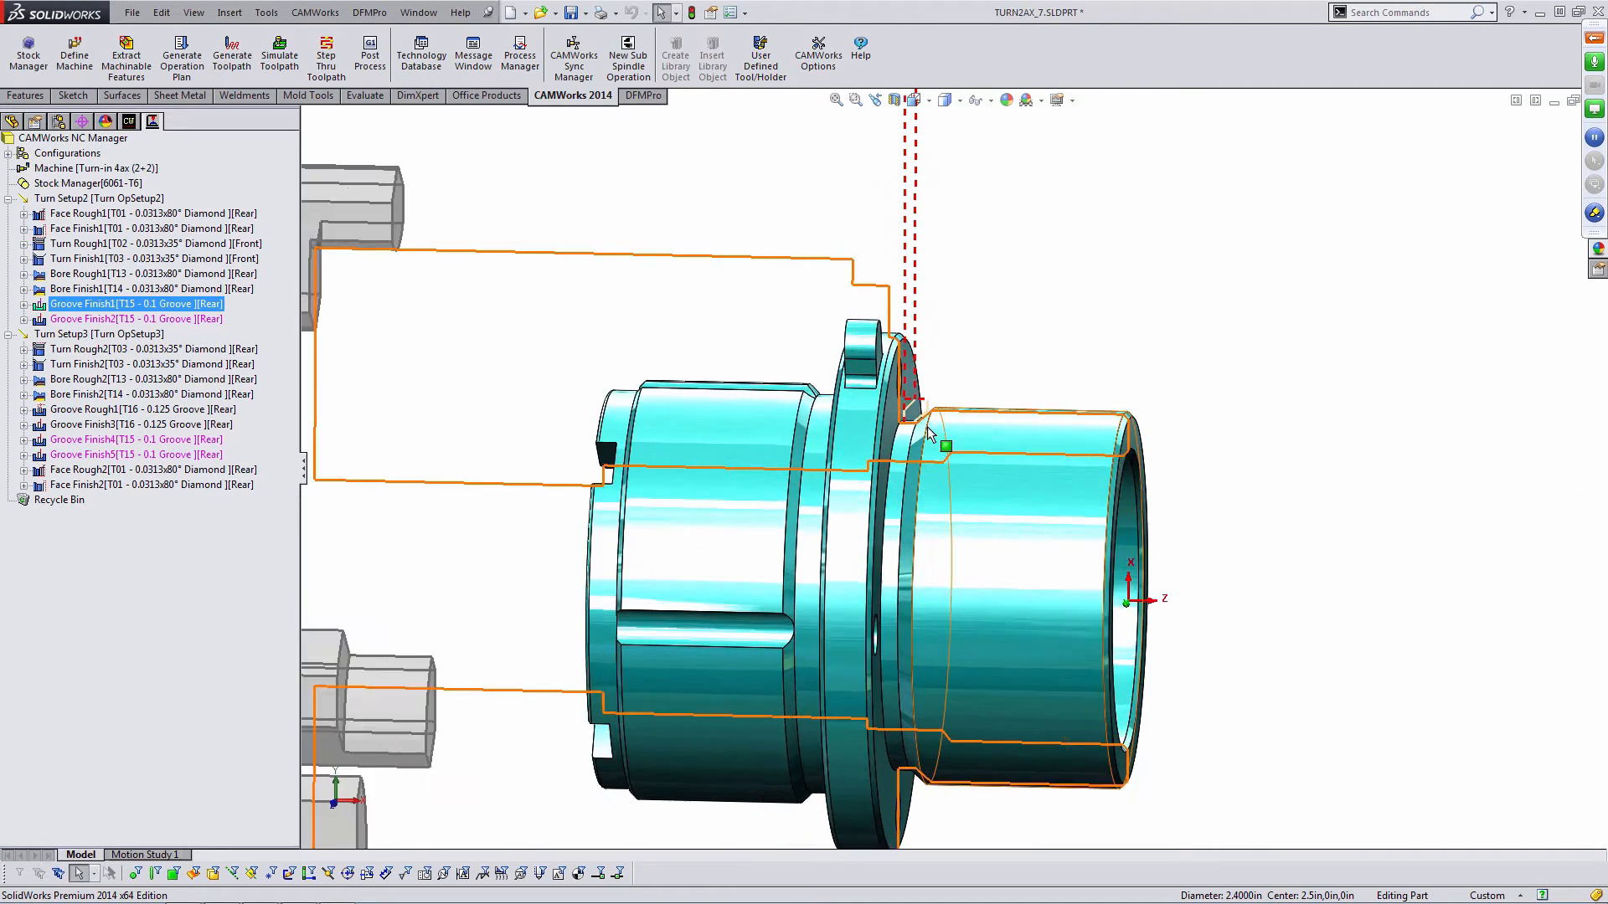
scroll(928, 433, "down", 6)
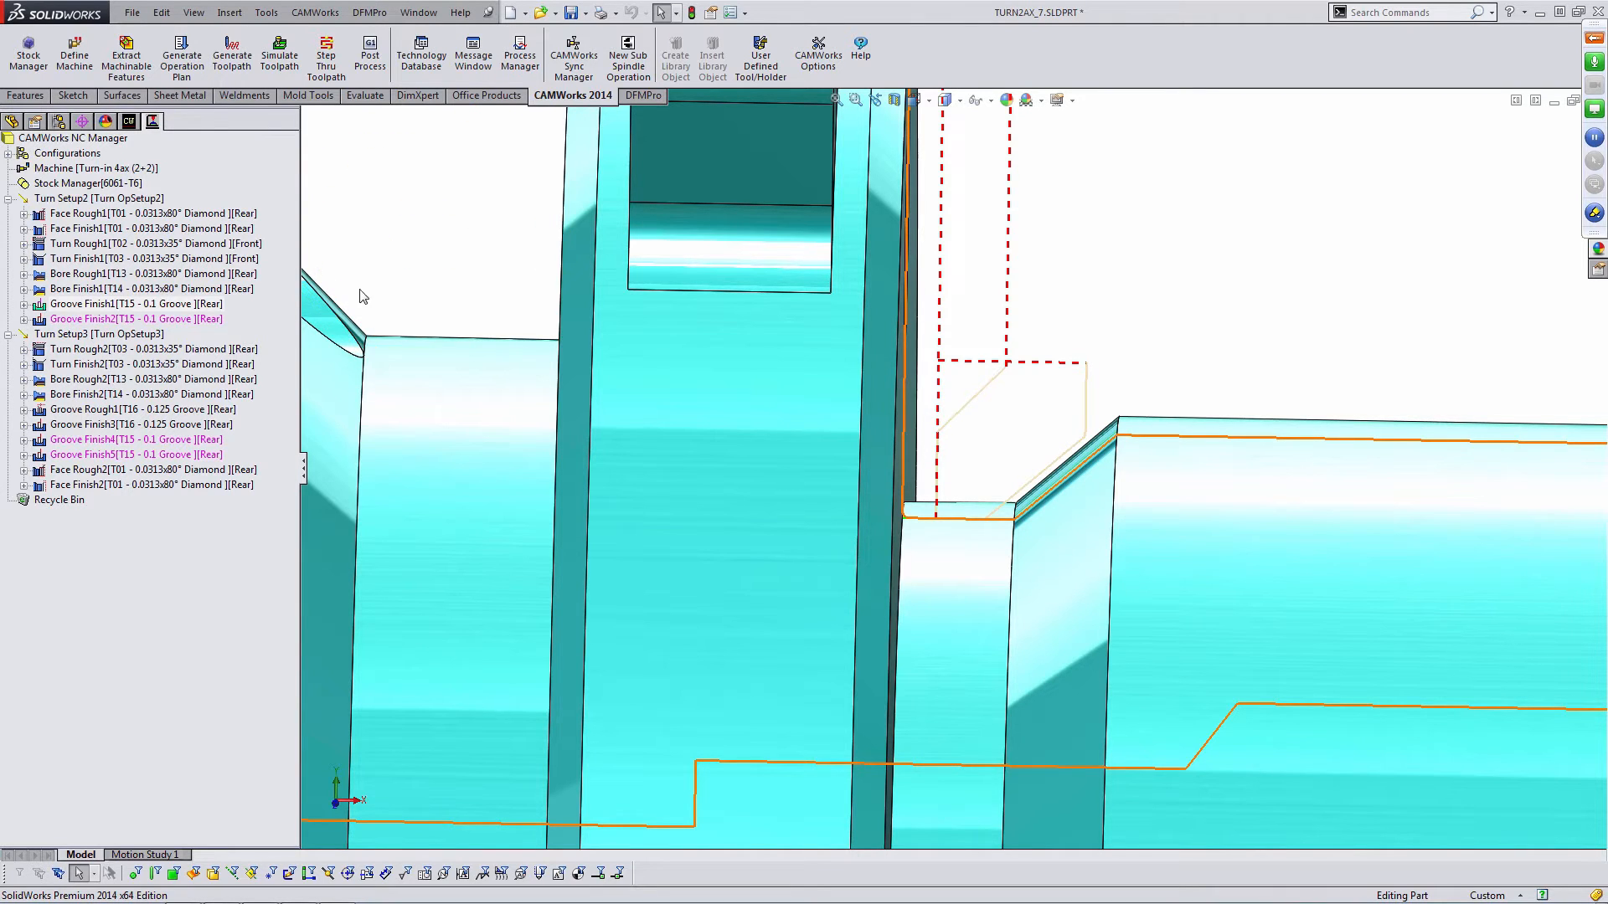
scroll(699, 461, "up", 5)
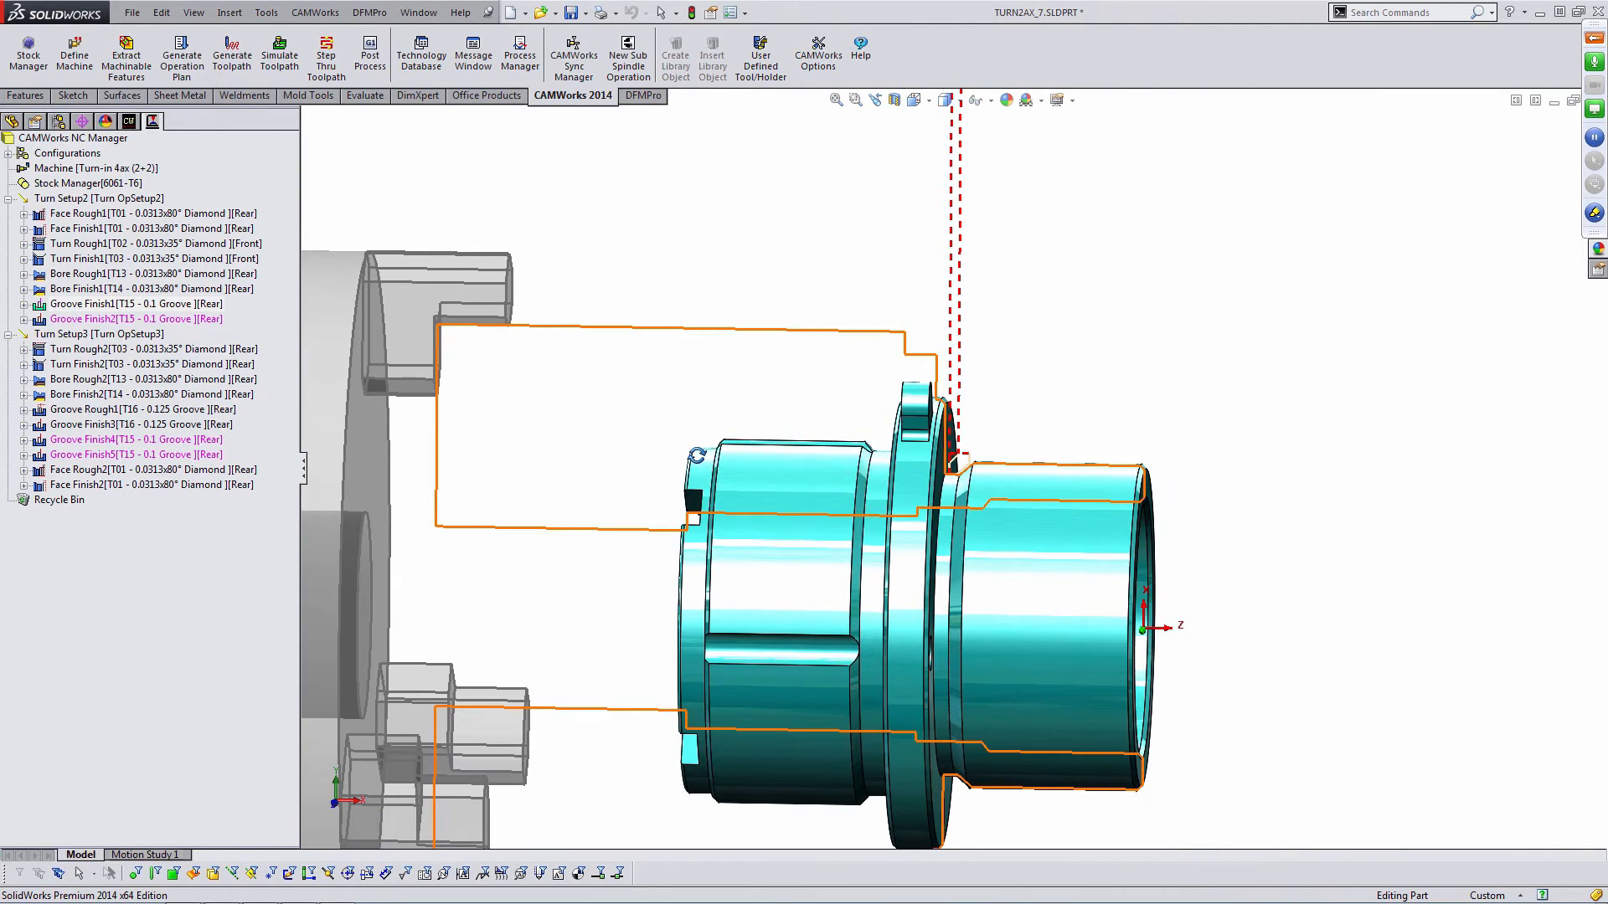
- Step through the Turn Setup3 operations one by one to review each toolpath on the part
left_click(129, 356)
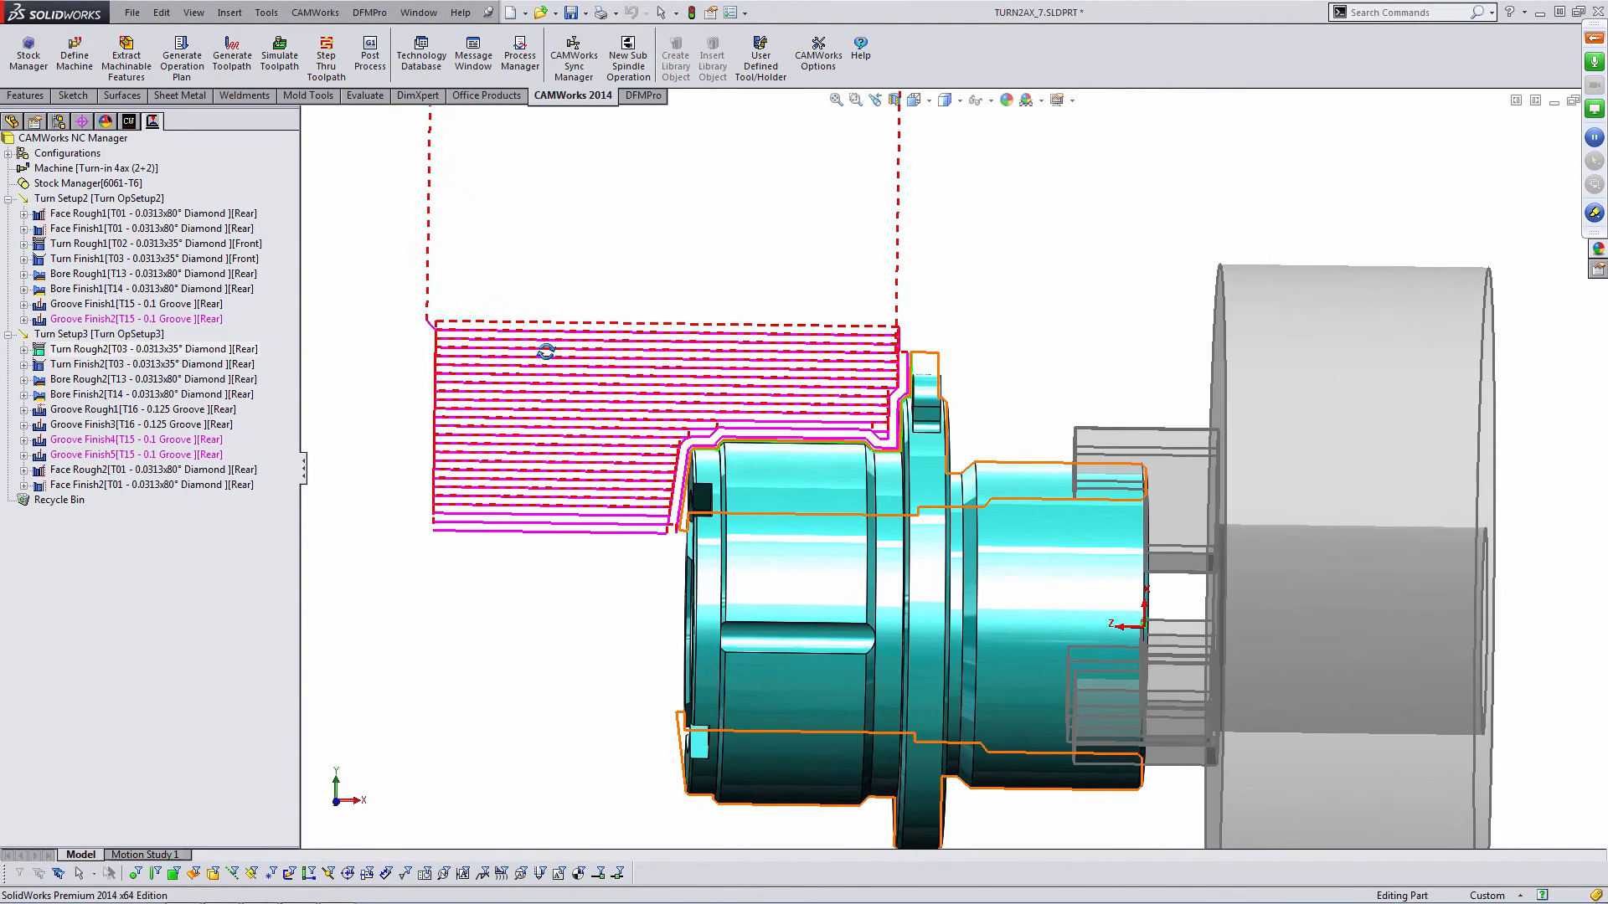
scroll(900, 373, "down", 2)
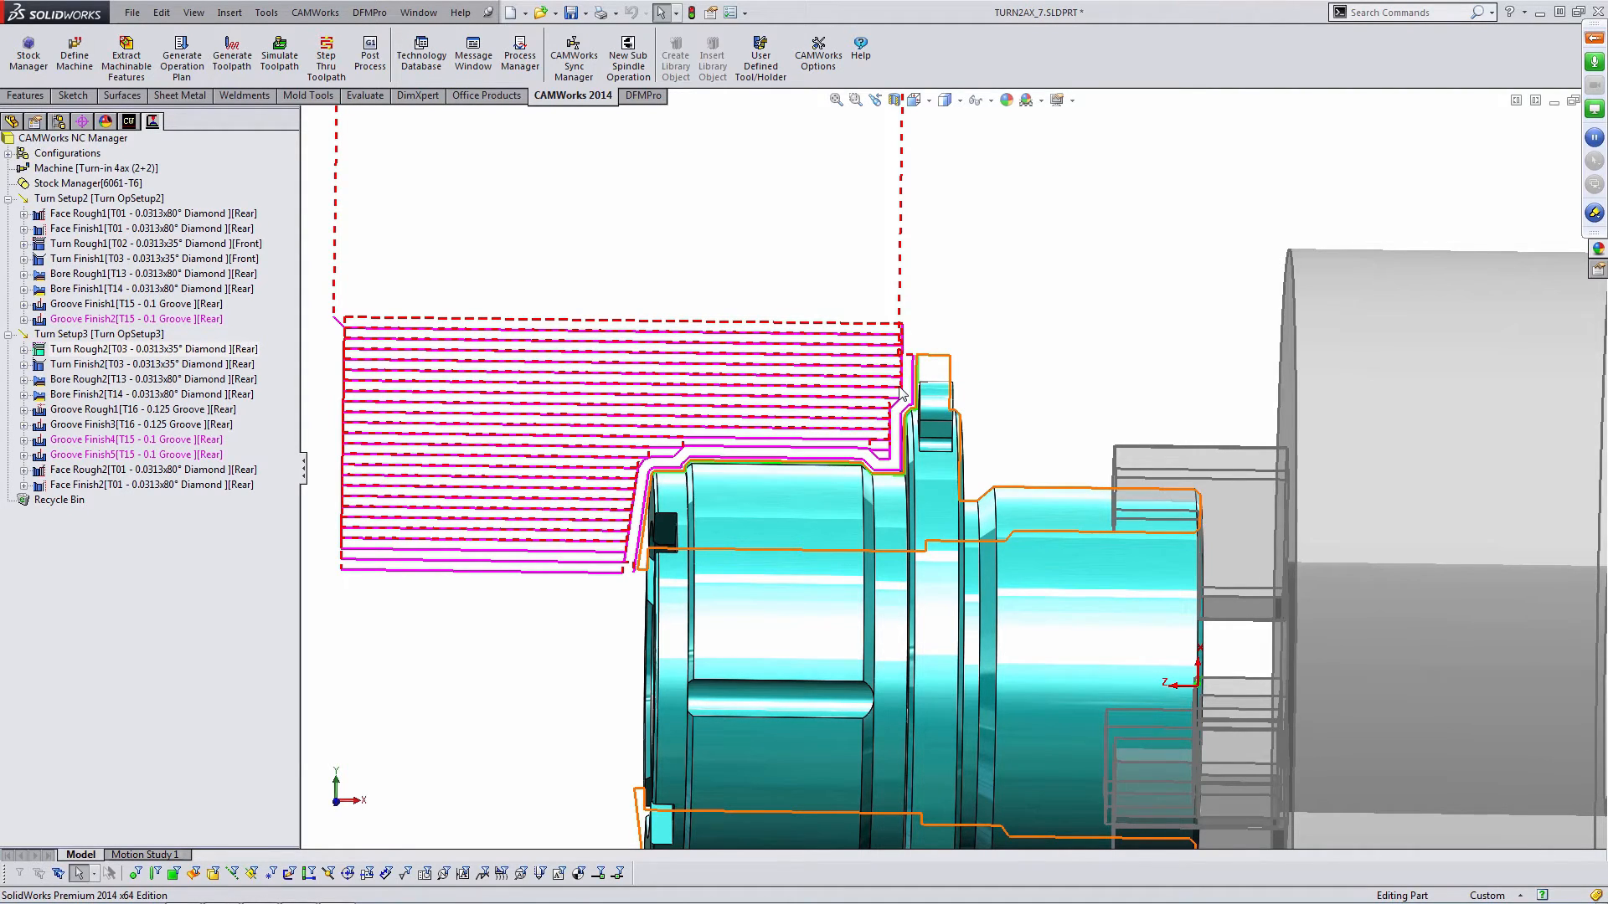
left_click(131, 365)
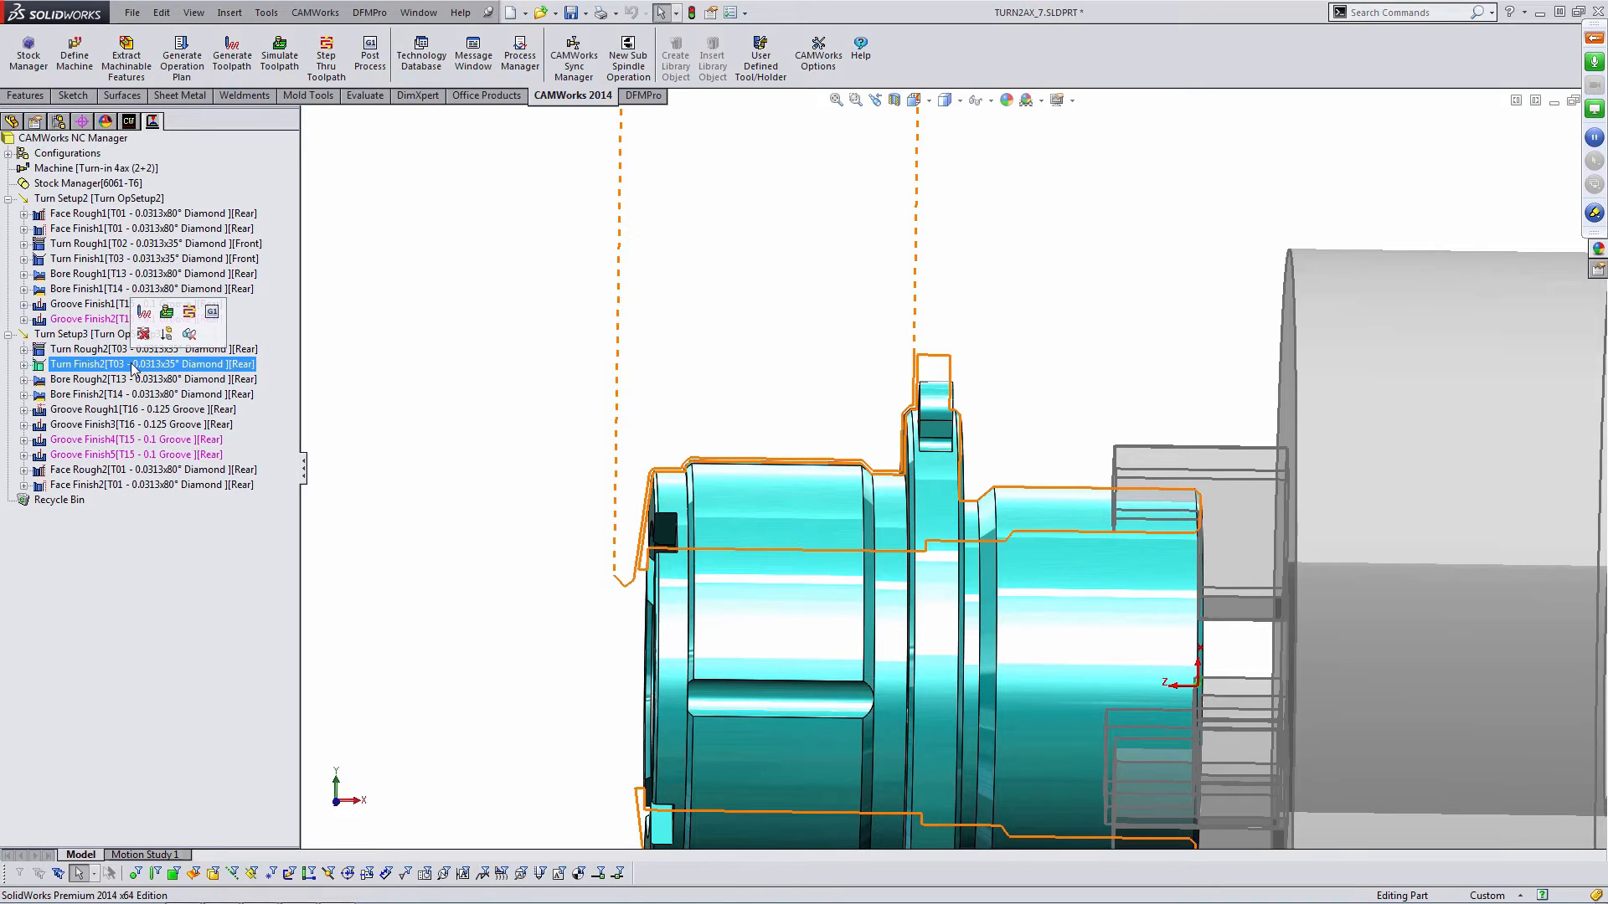
left_click(396, 338)
left_click(198, 381)
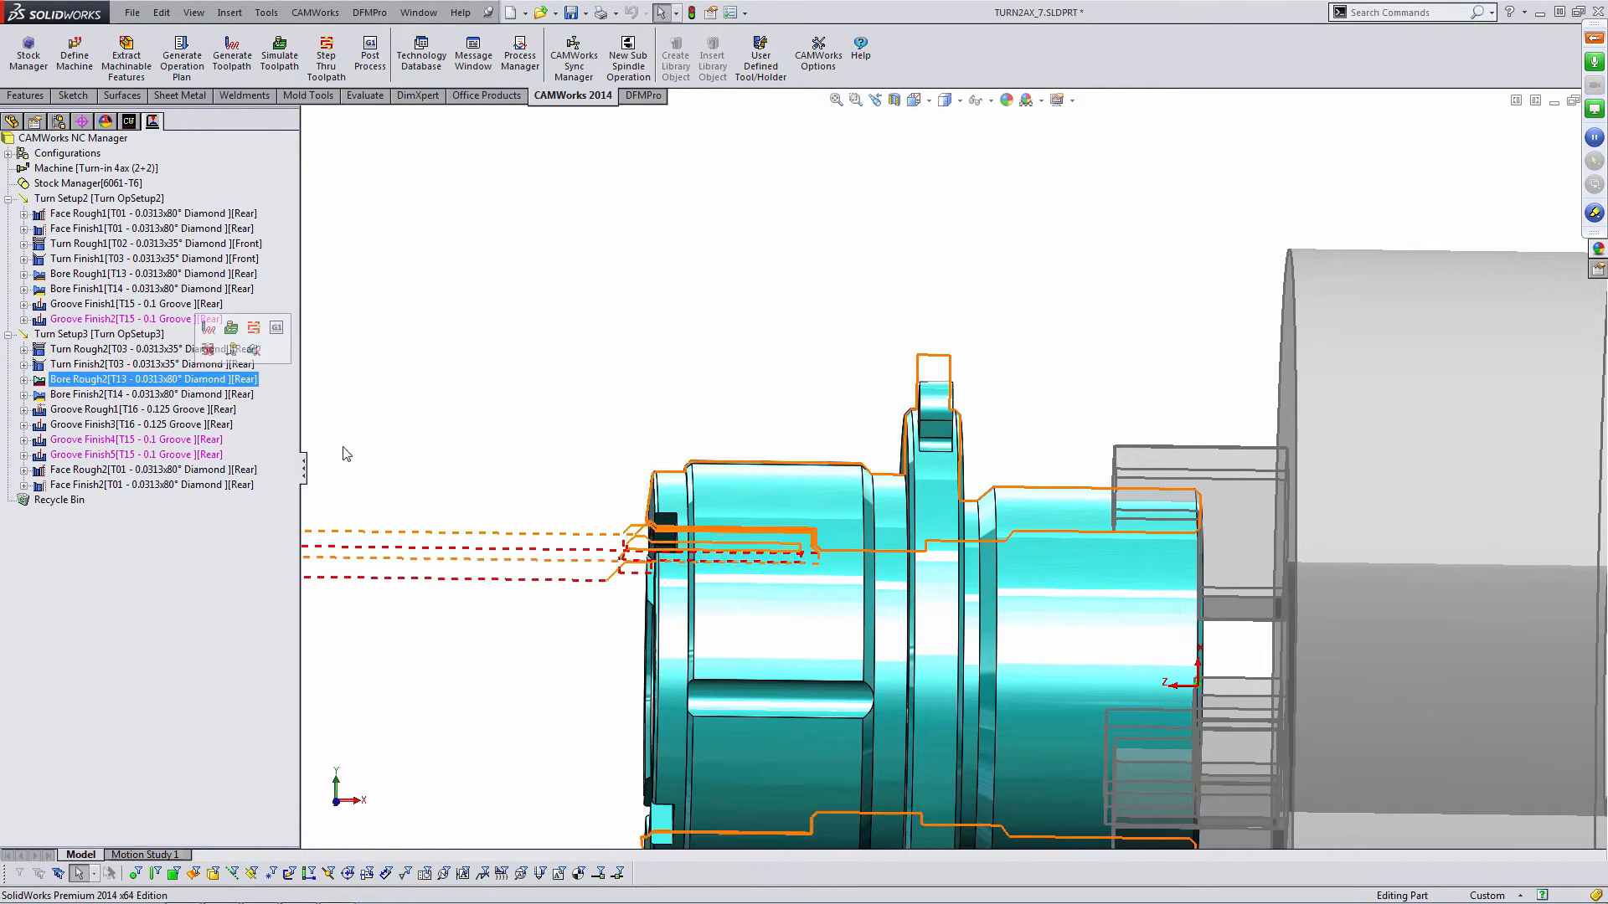
middle_click_drag(544, 493, 599, 513)
left_click(89, 396)
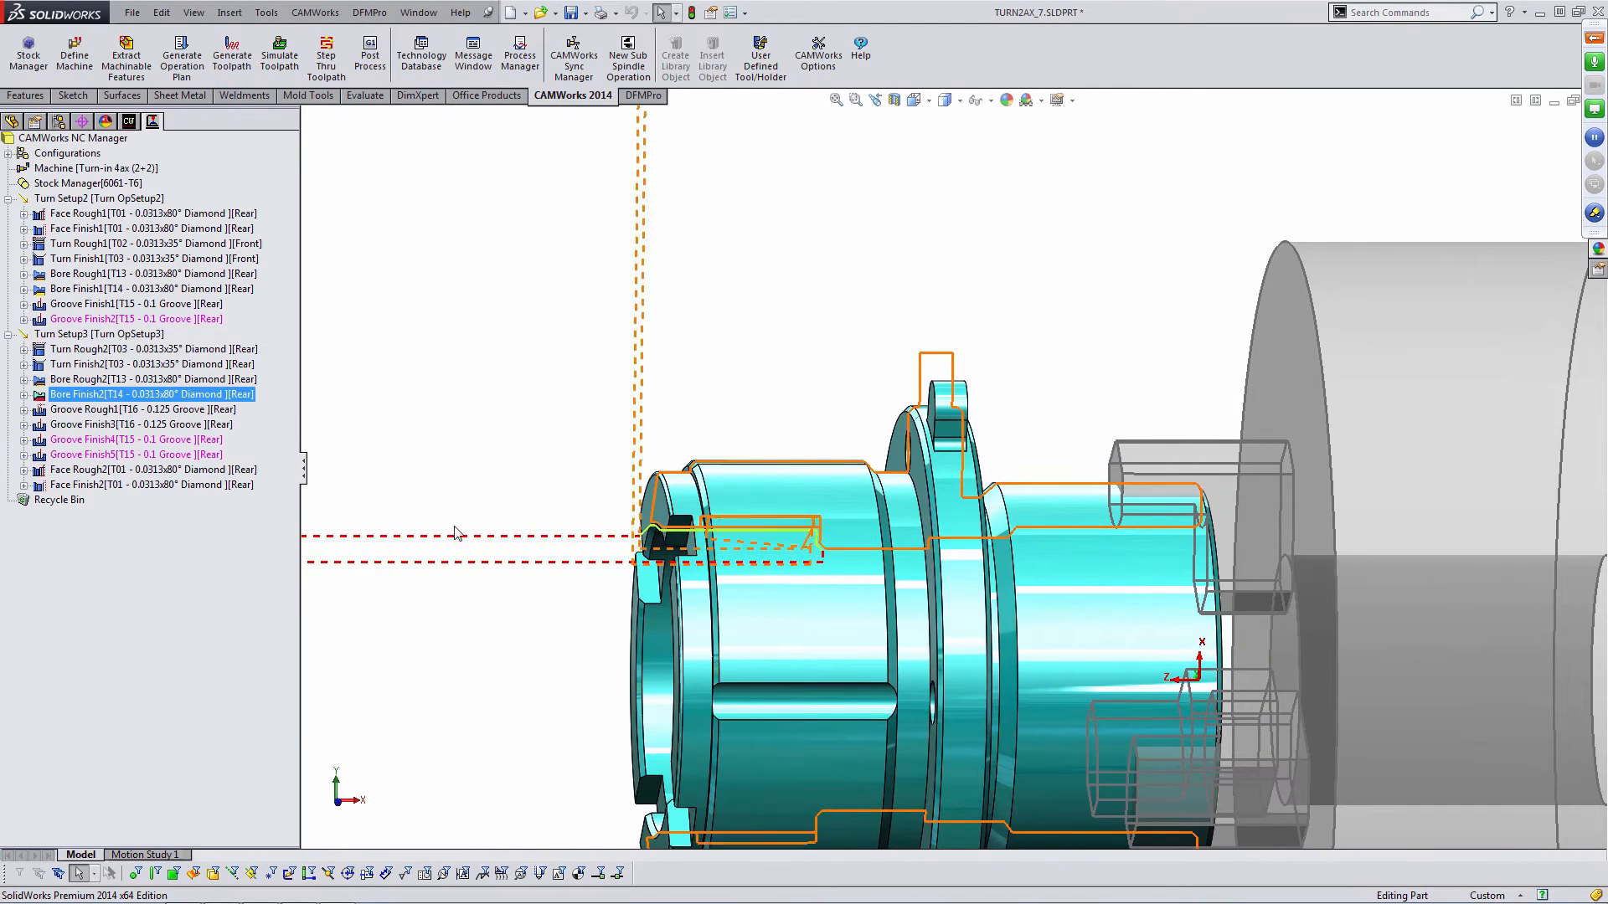
mouse_move(457, 535)
middle_mouse_down()
mouse_move(479, 515)
mouse_move(466, 527)
middle_mouse_up()
left_click(140, 411)
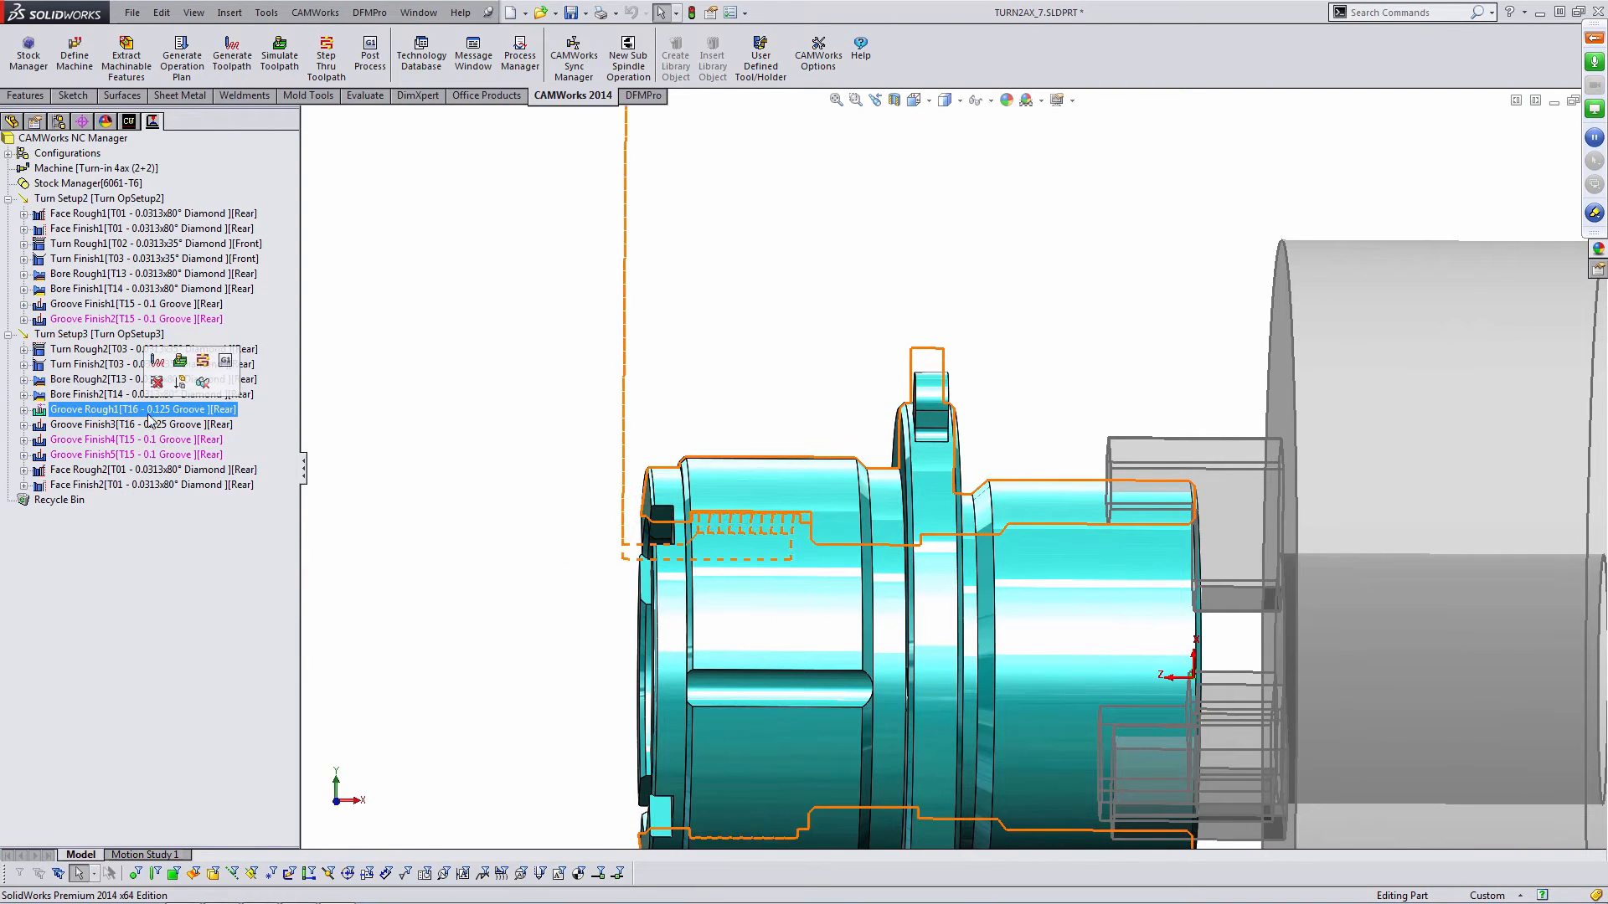
scroll(635, 530, "down", 3)
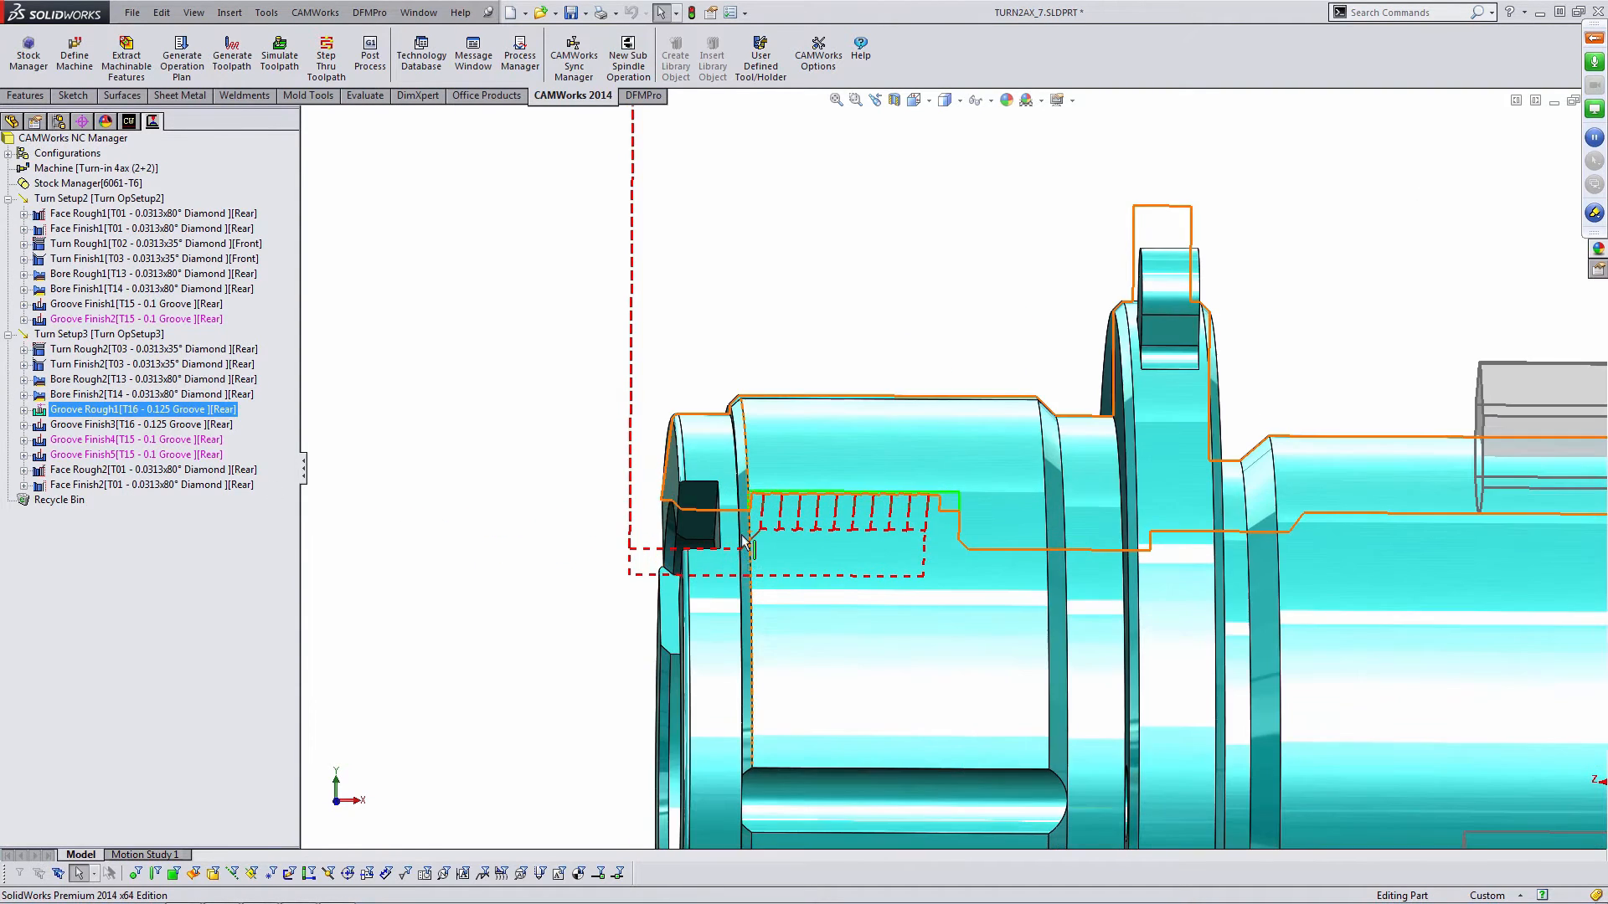
left_click(159, 427)
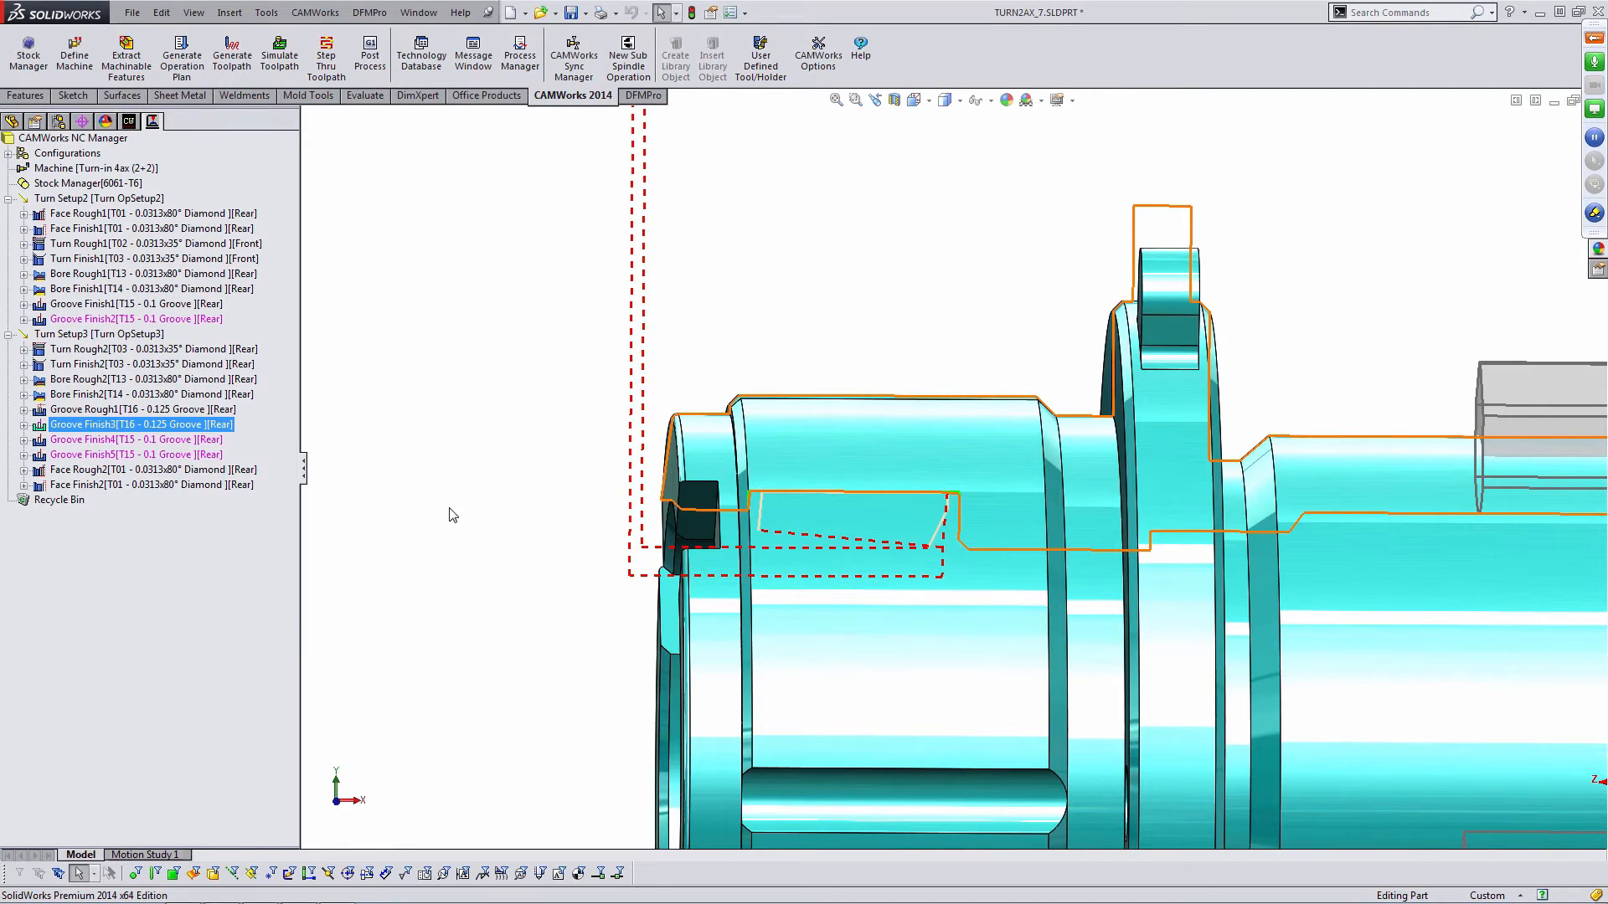
- Examine the generated toolpaths around the part's grooves and flange from several angles
left_click(484, 514)
middle_click_drag(484, 513, 450, 501)
left_click(152, 471)
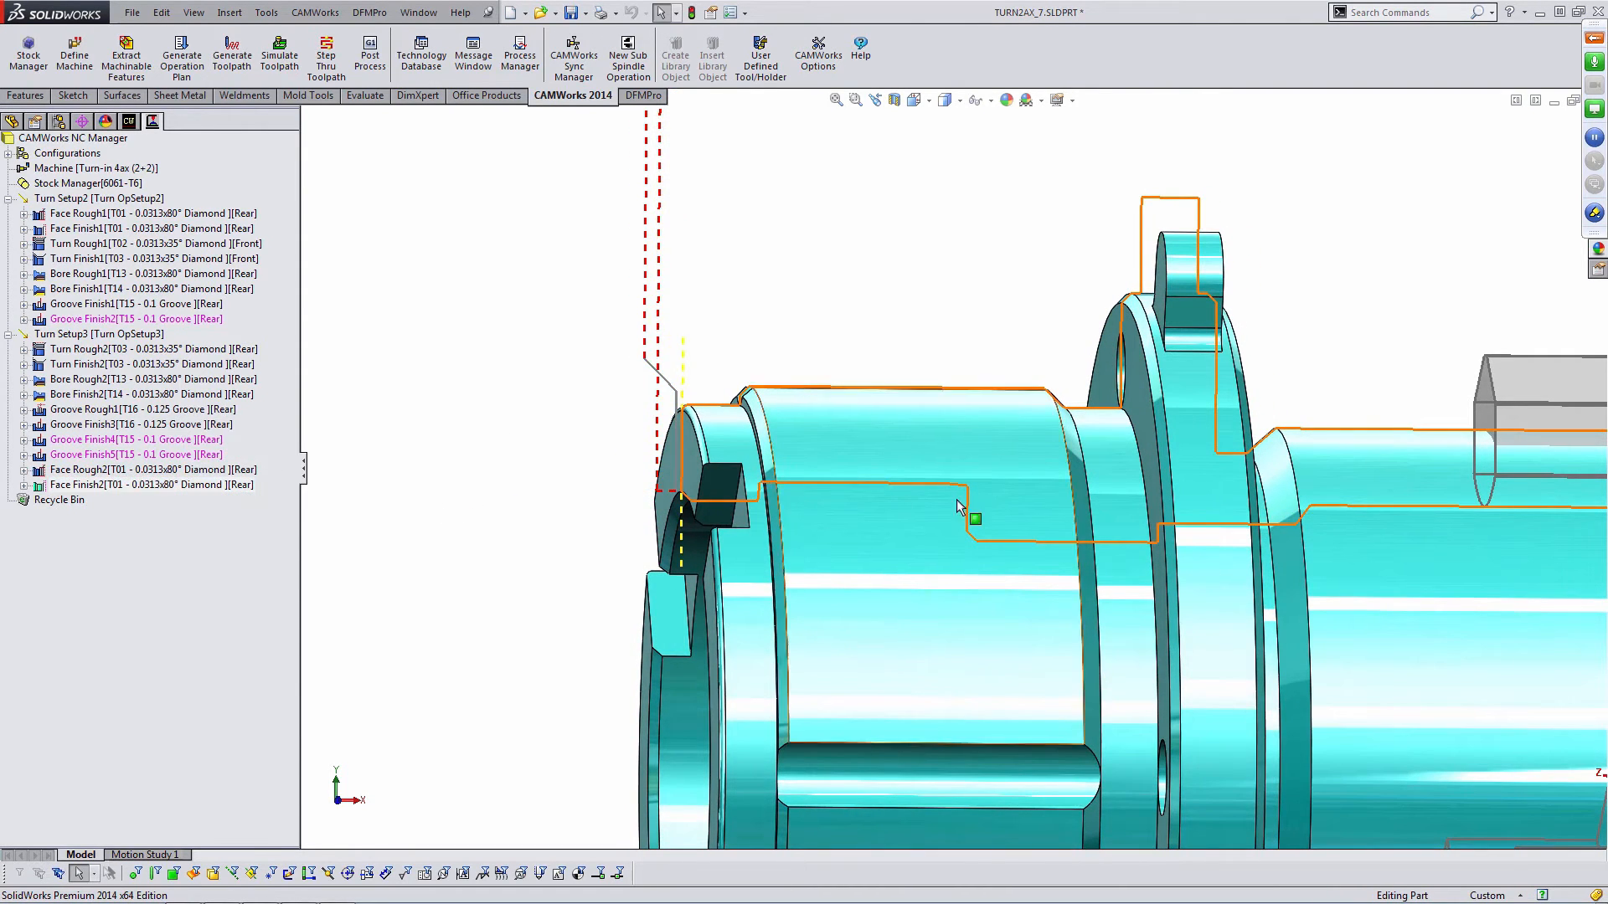
scroll(957, 499, "up", 5)
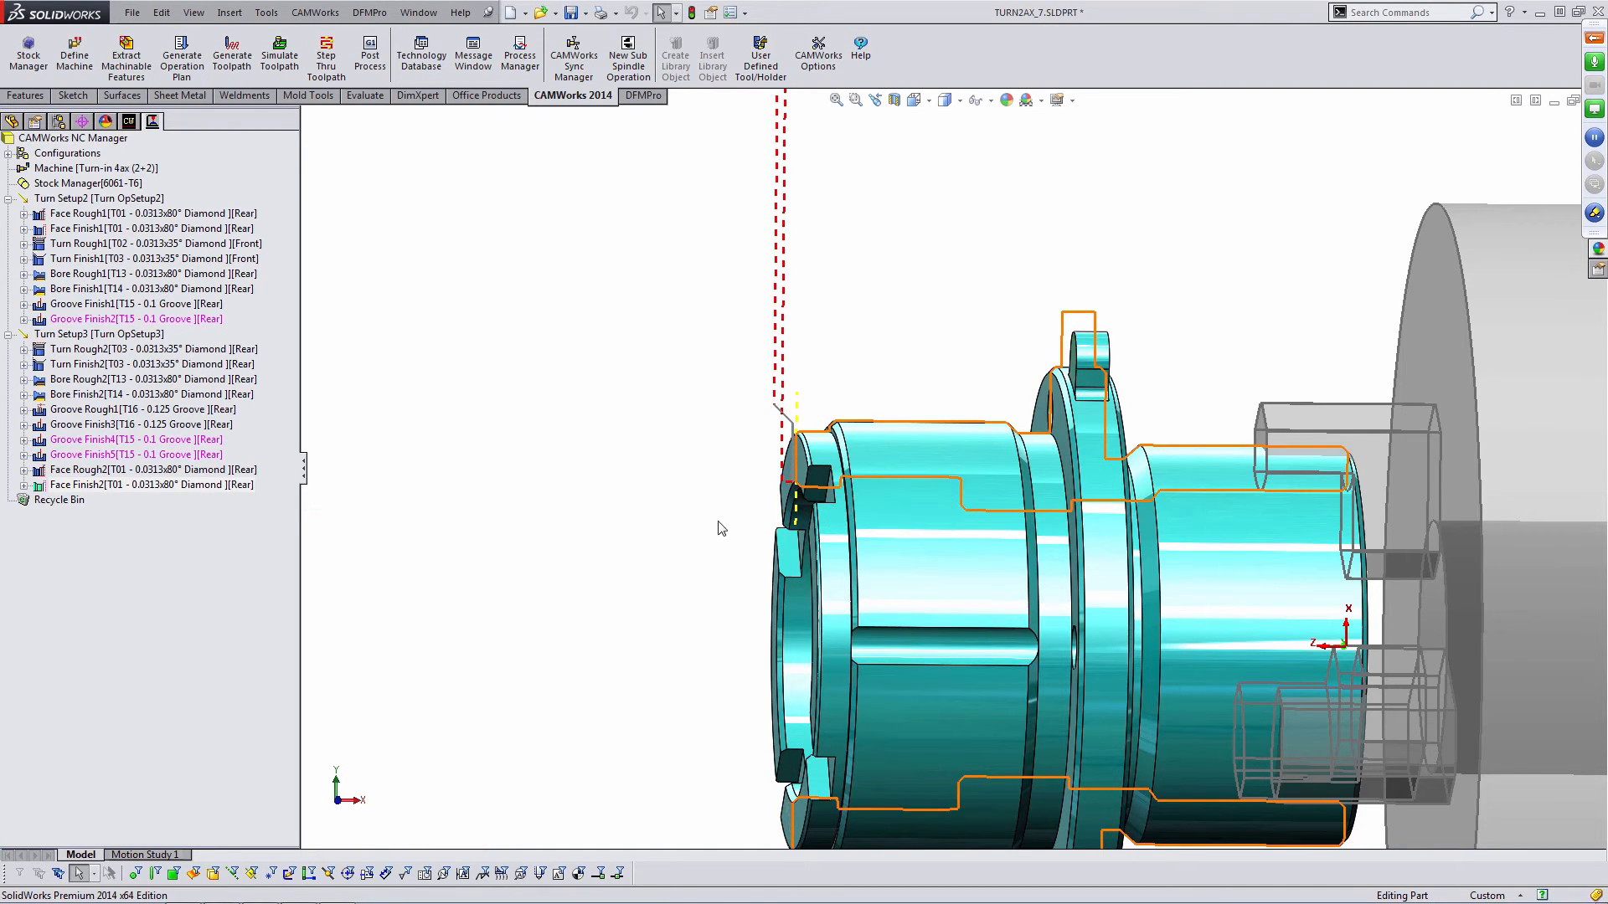
scroll(912, 524, "up", 3)
scroll(1114, 505, "up", 1)
middle_click_drag(1113, 500, 867, 472, "ctrl")
scroll(861, 459, "down", 2)
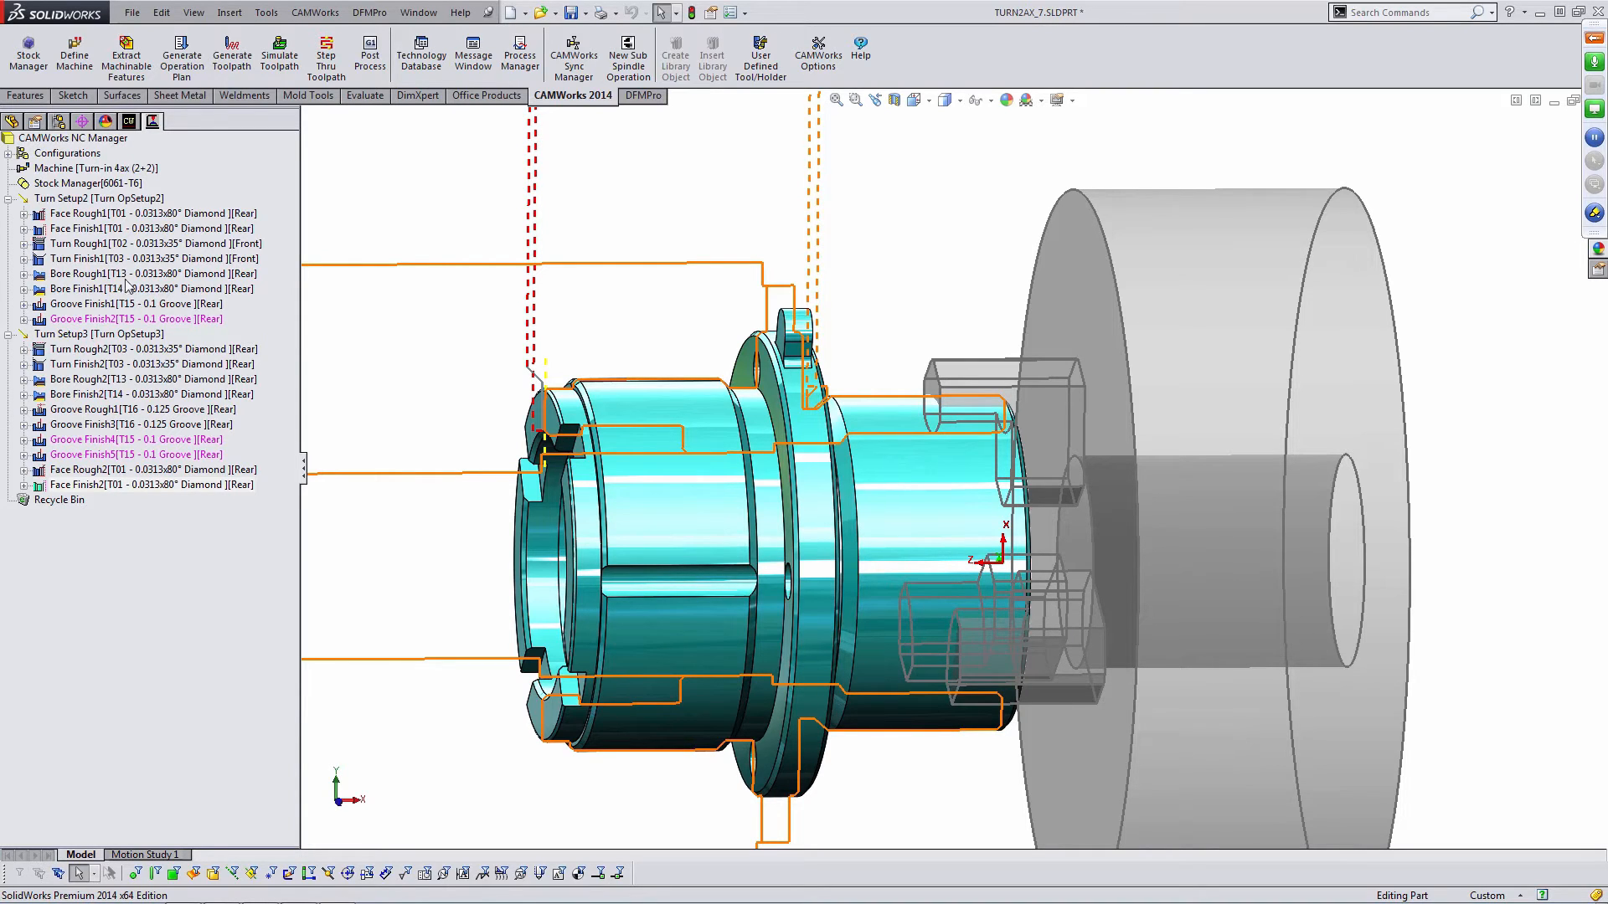
left_click(130, 122)
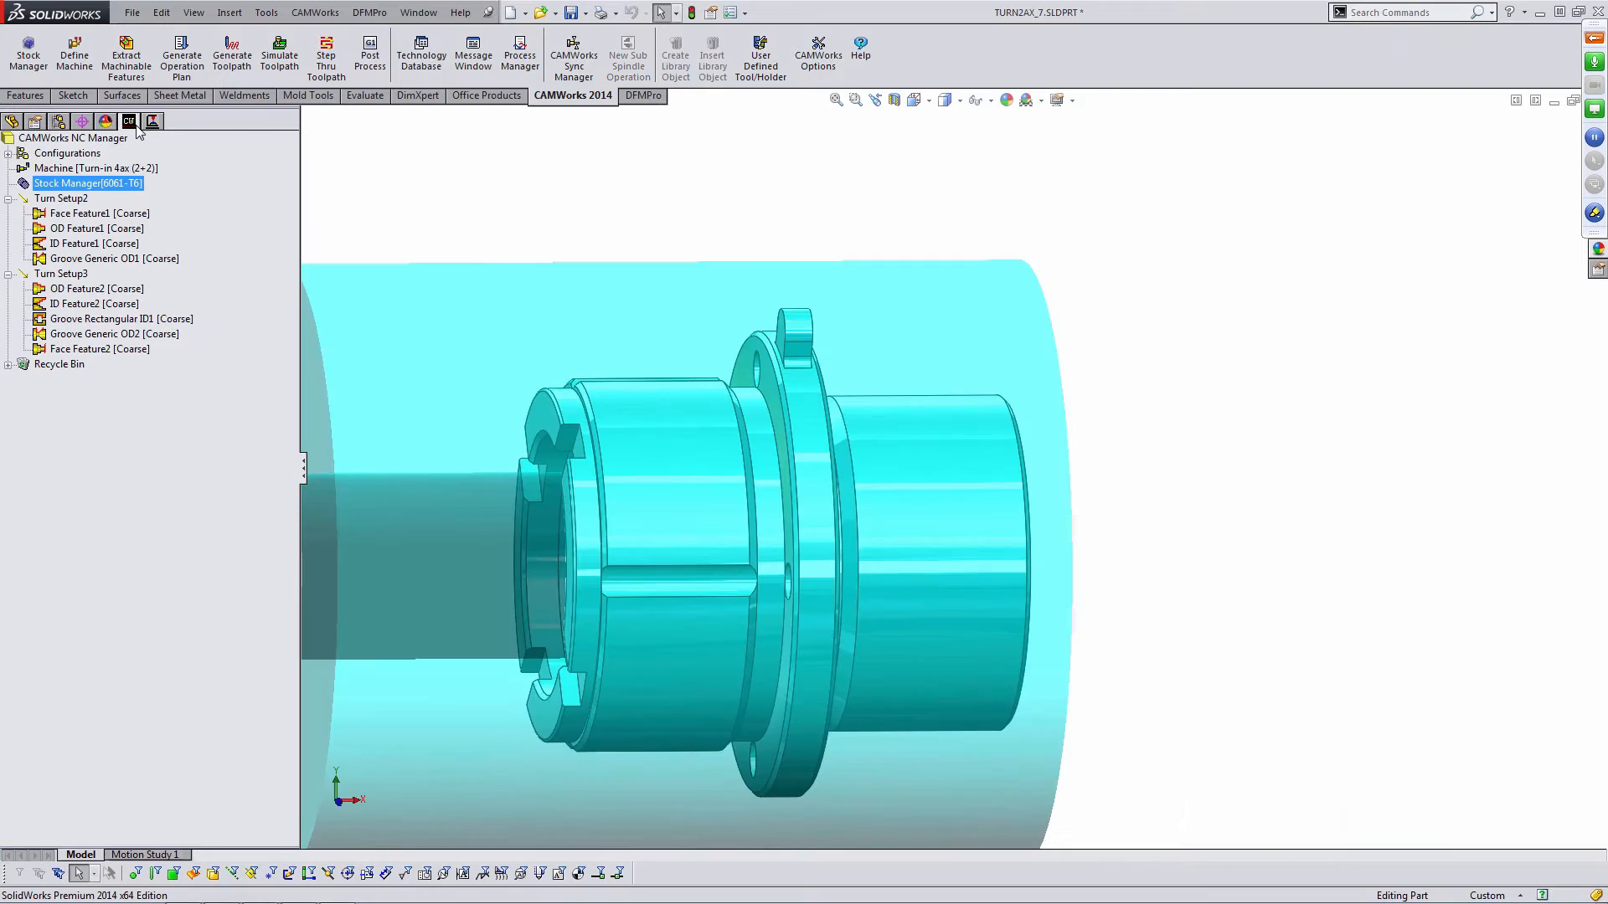
right_click(140, 259)
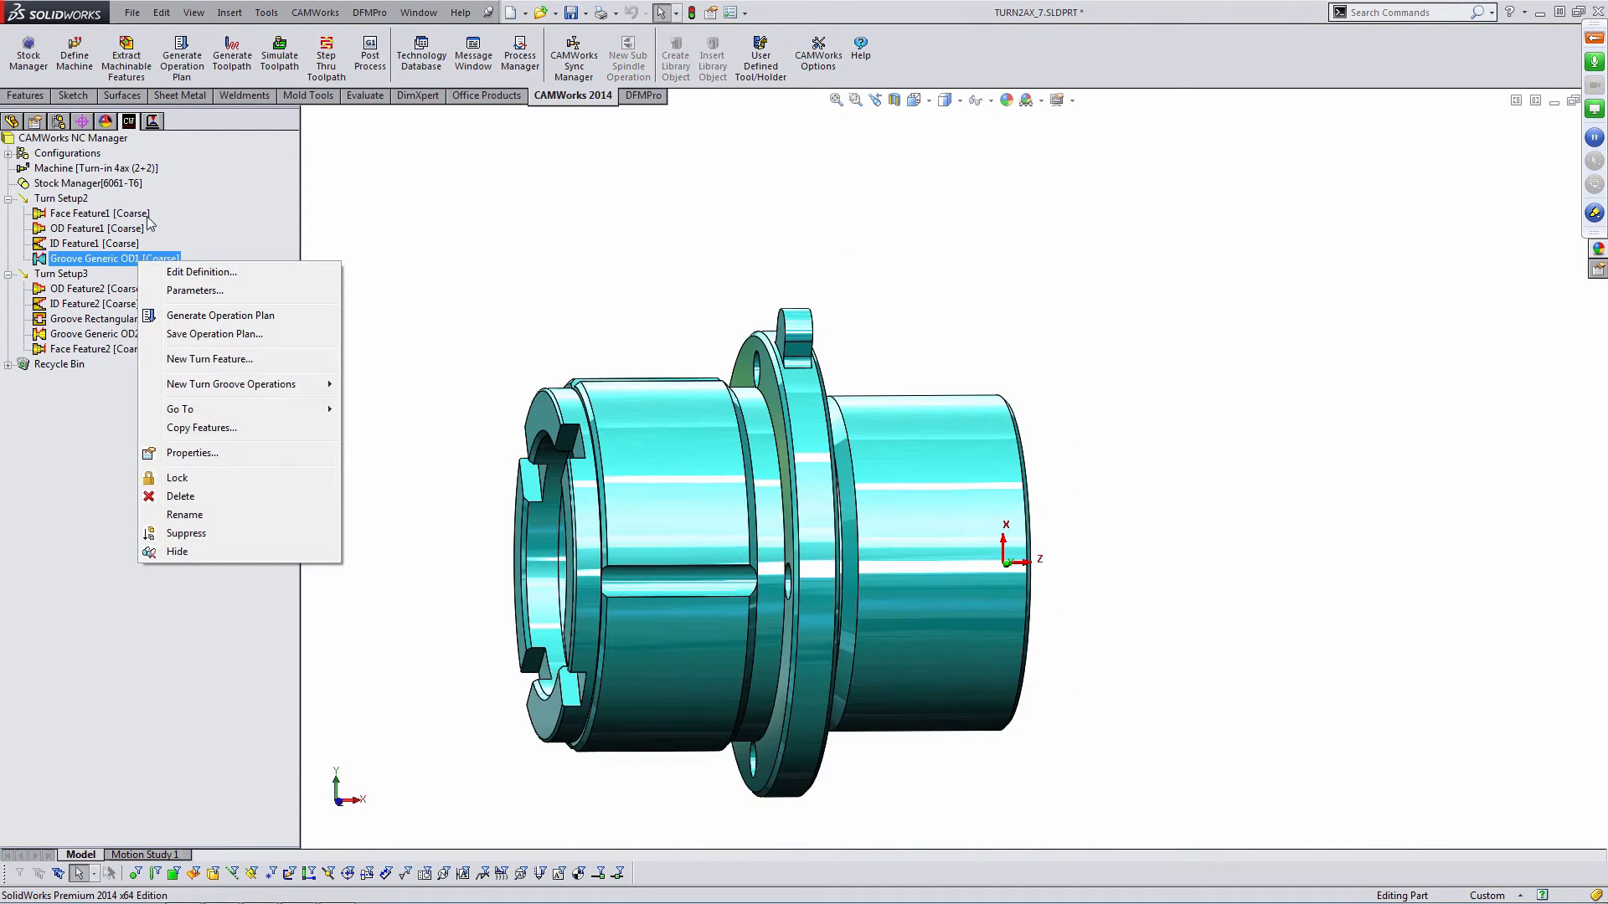
key("Escape")
left_click(153, 122)
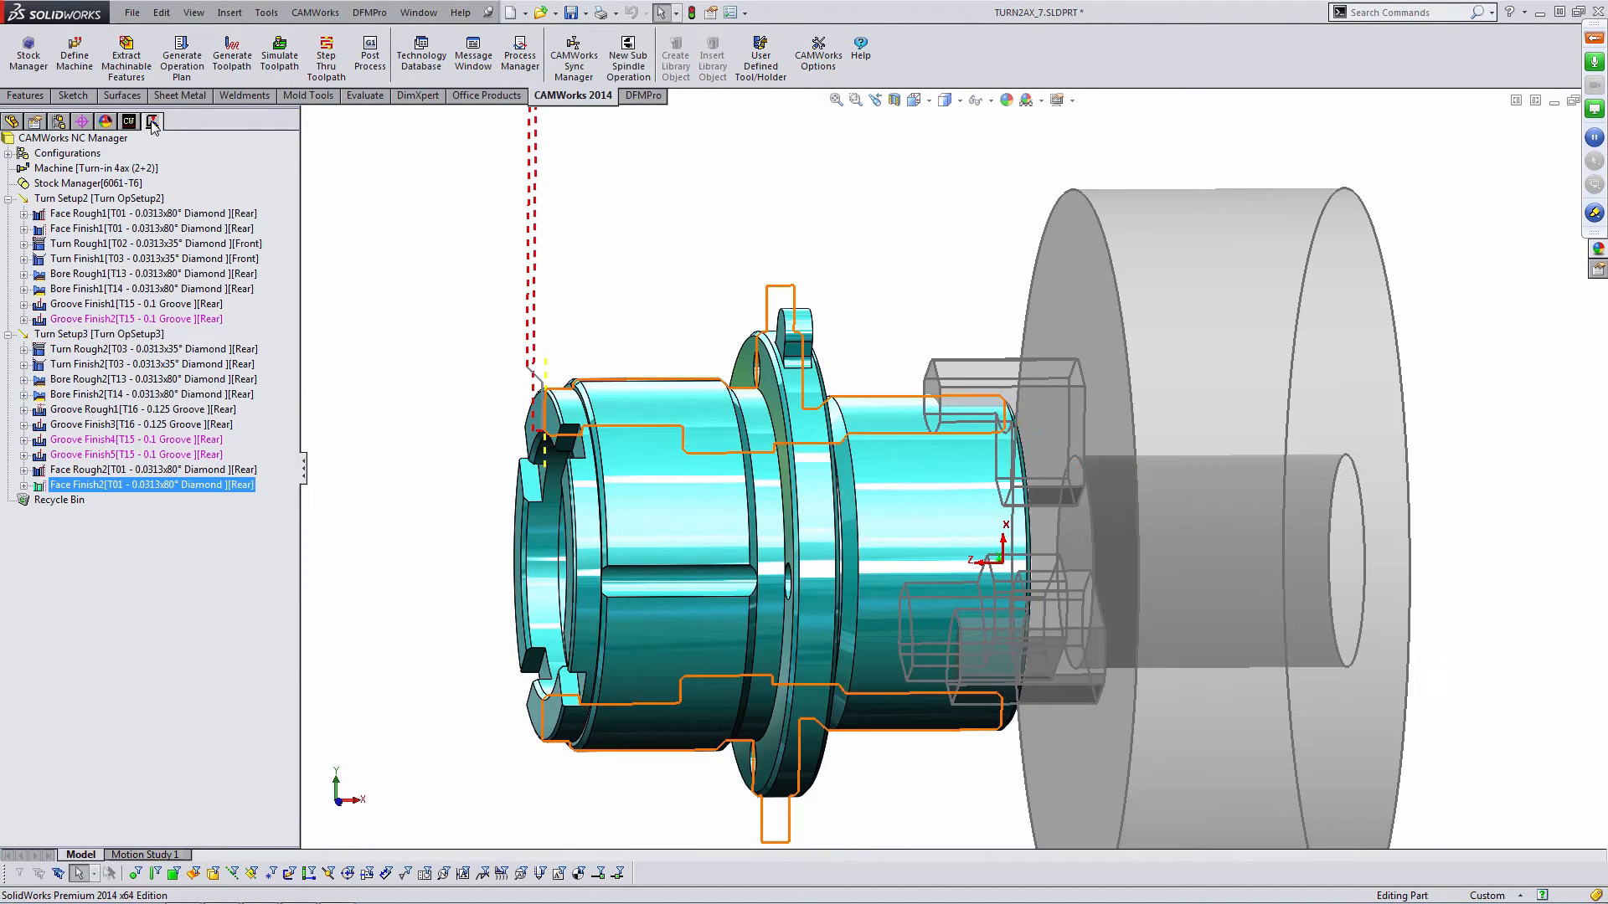
- Delete the Groove Finish2 operation from Turn Setup2
left_click(129, 320)
key("Delete")
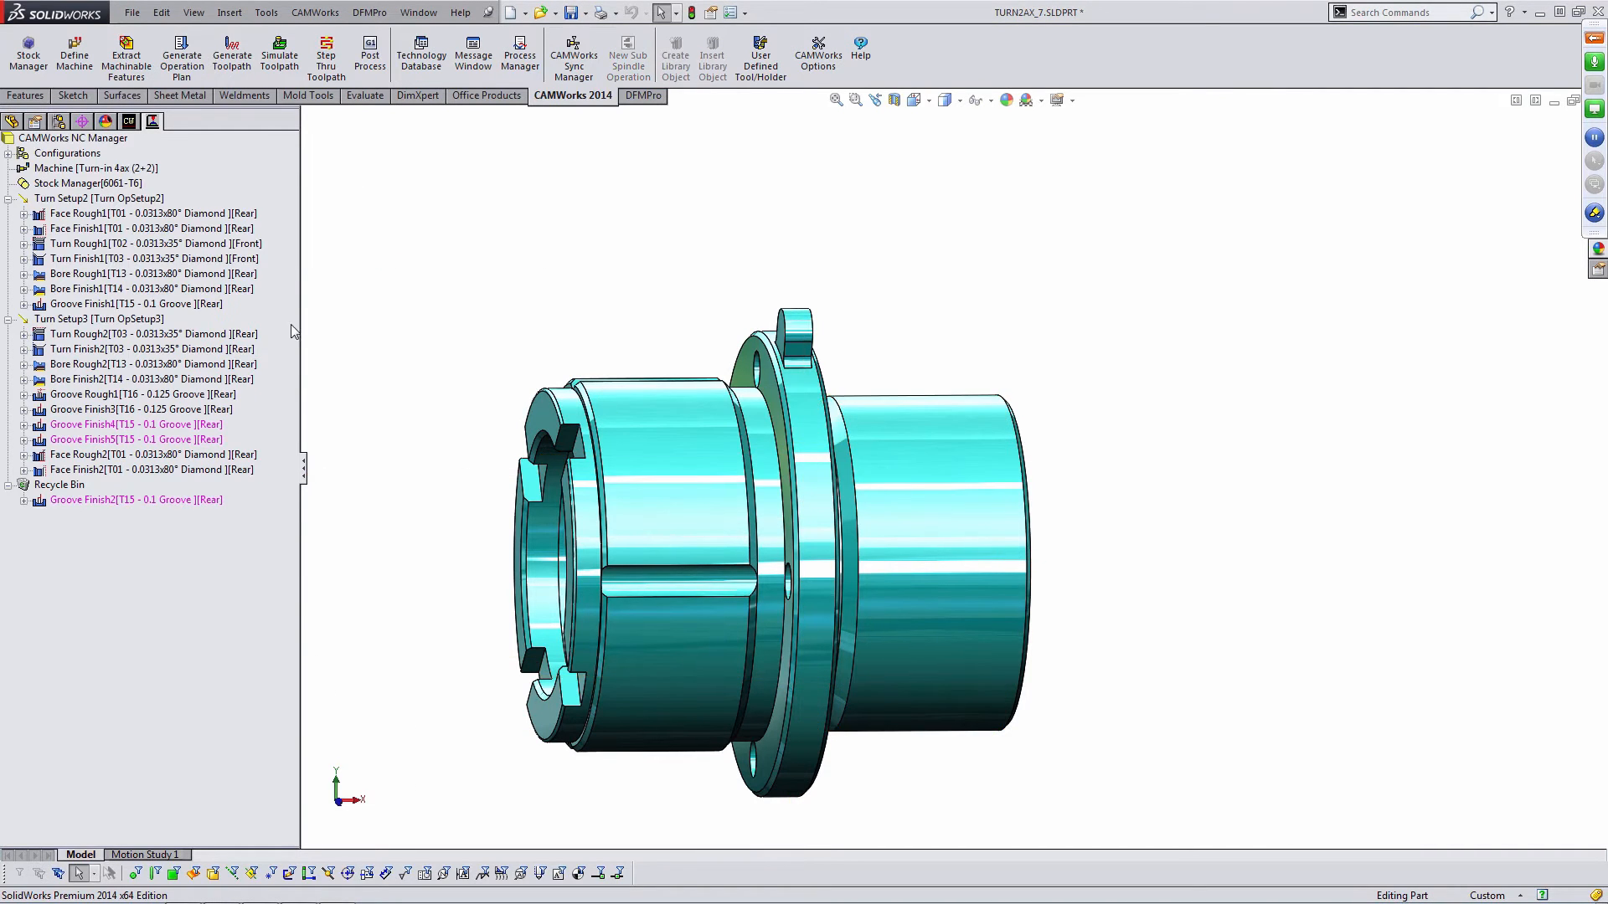
left_click(27, 310)
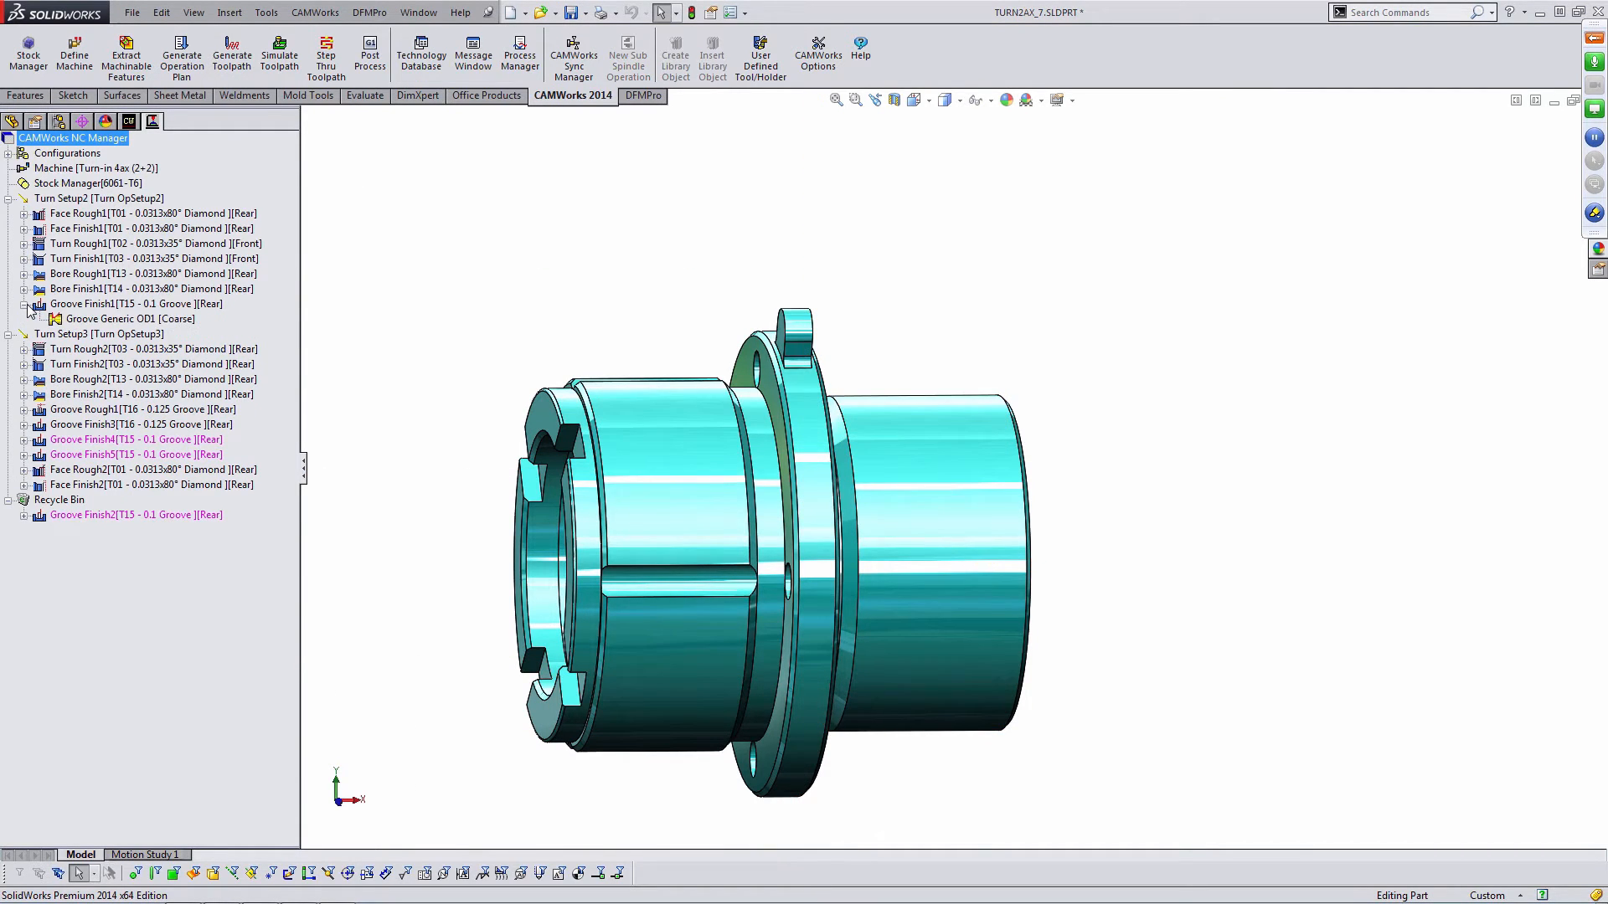
- Save Groove Generic OD1's operation plan to the Technology Database, overwriting the existing feature condition with tool selection updated
left_click(129, 122)
right_click(114, 260)
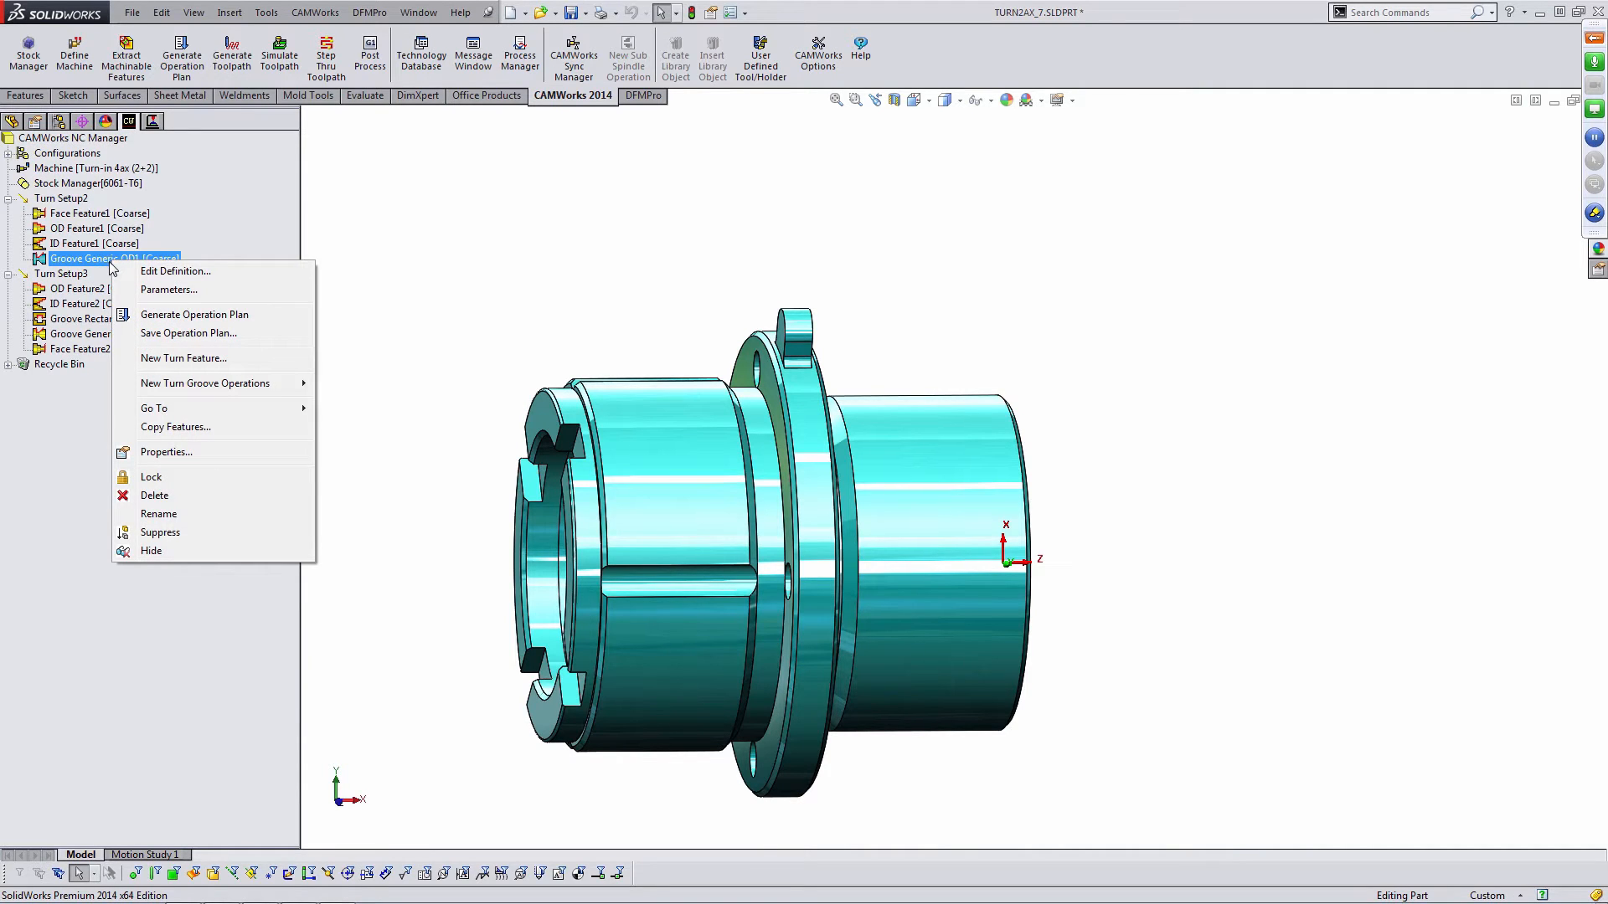
left_click(184, 333)
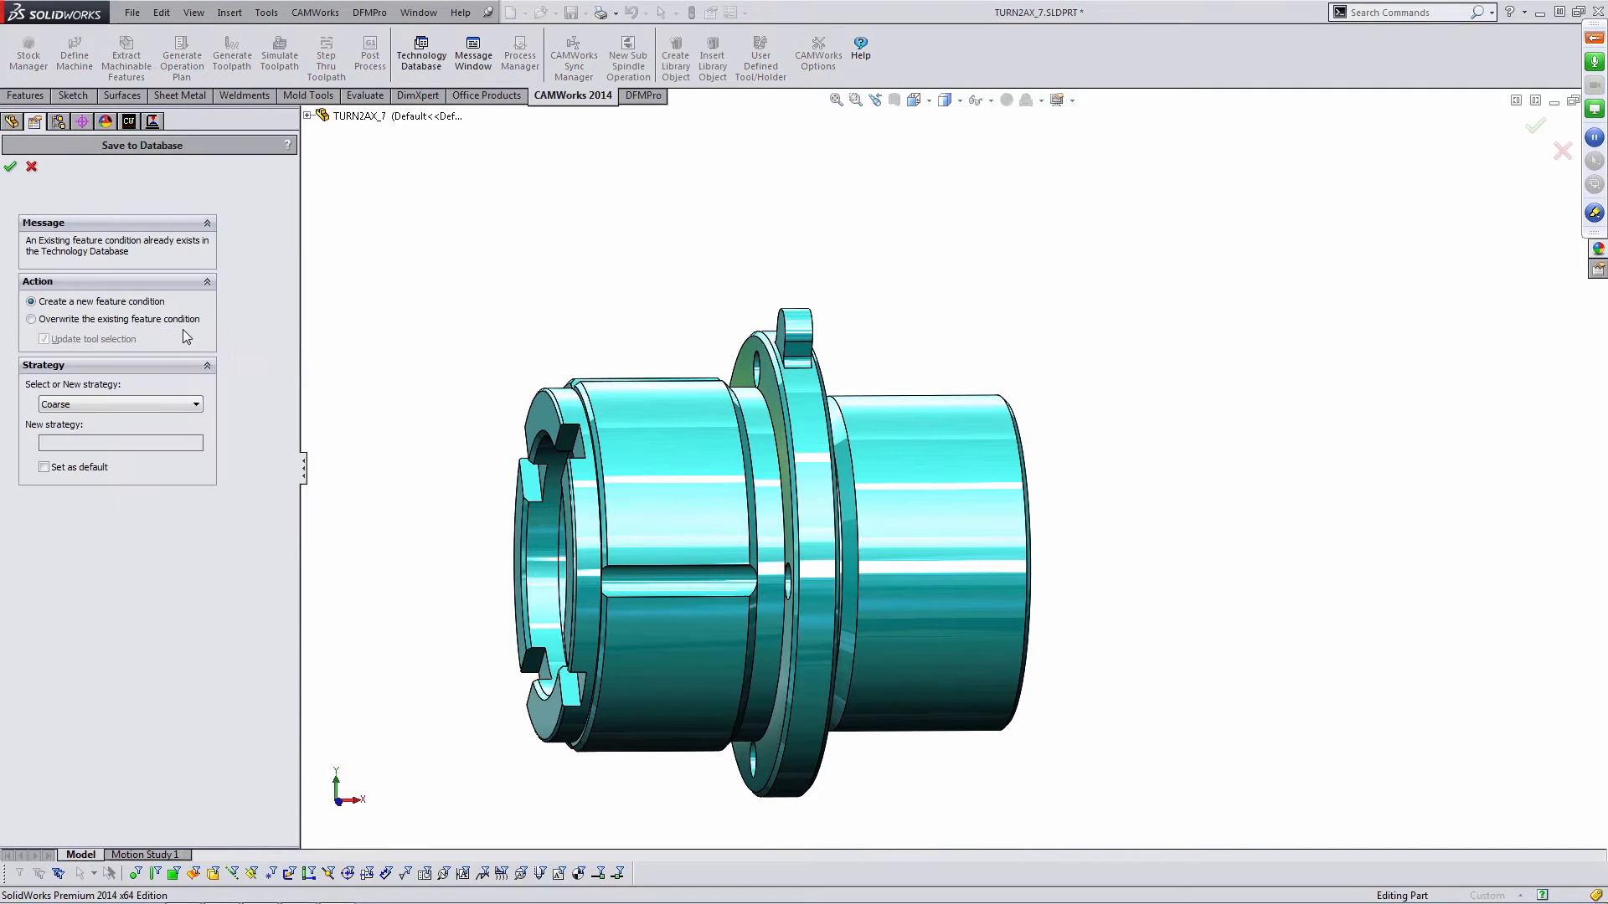
left_click(74, 319)
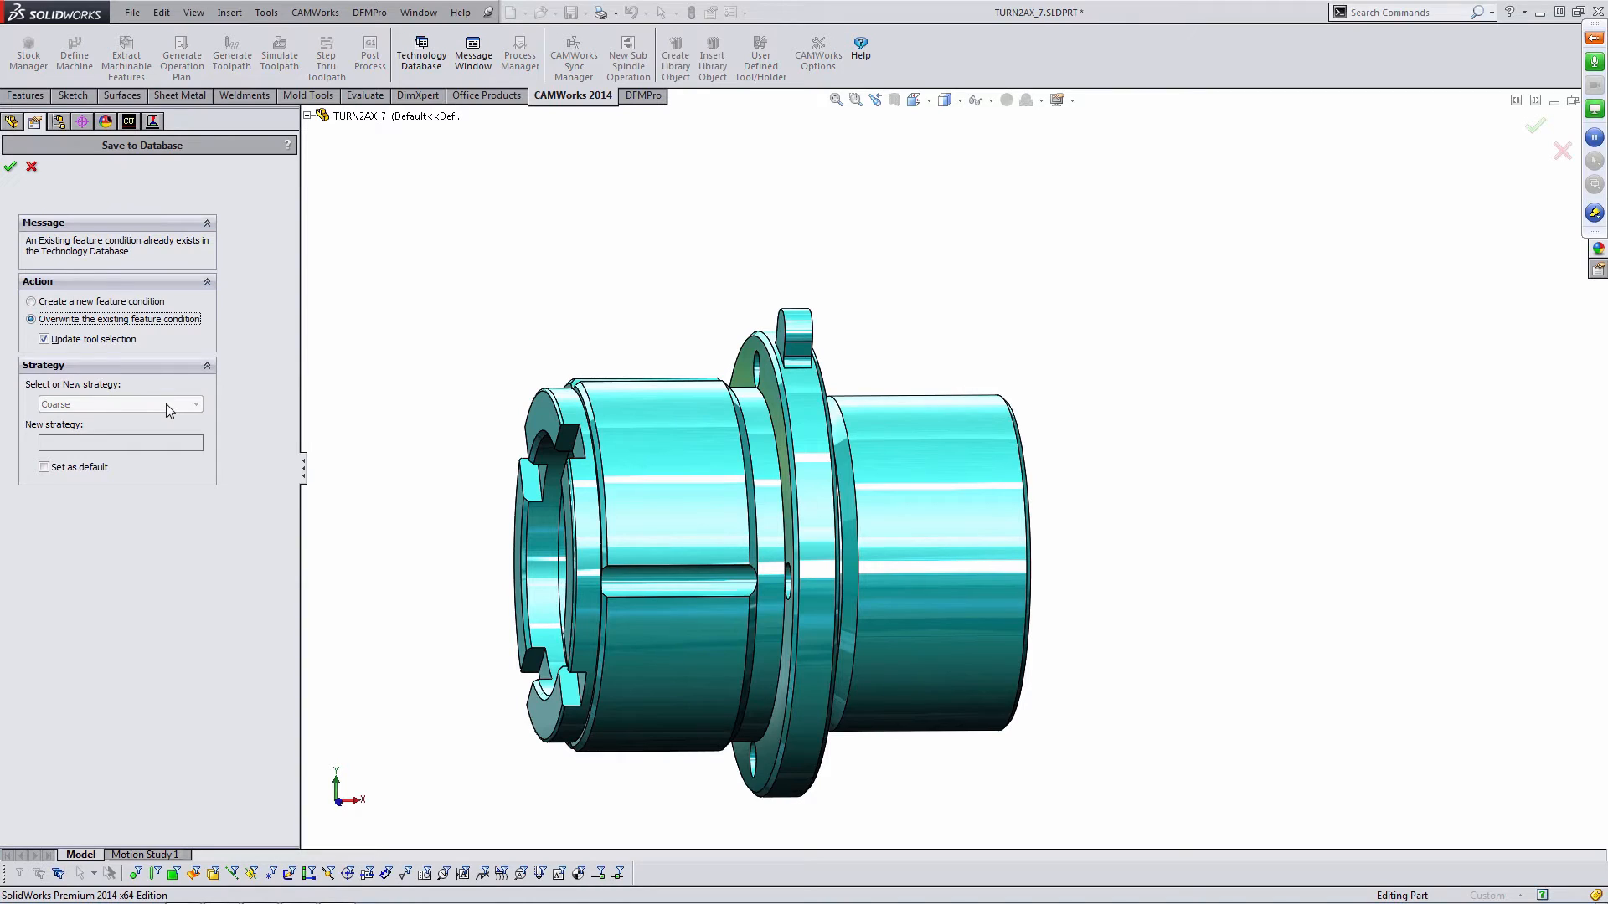
left_click(14, 167)
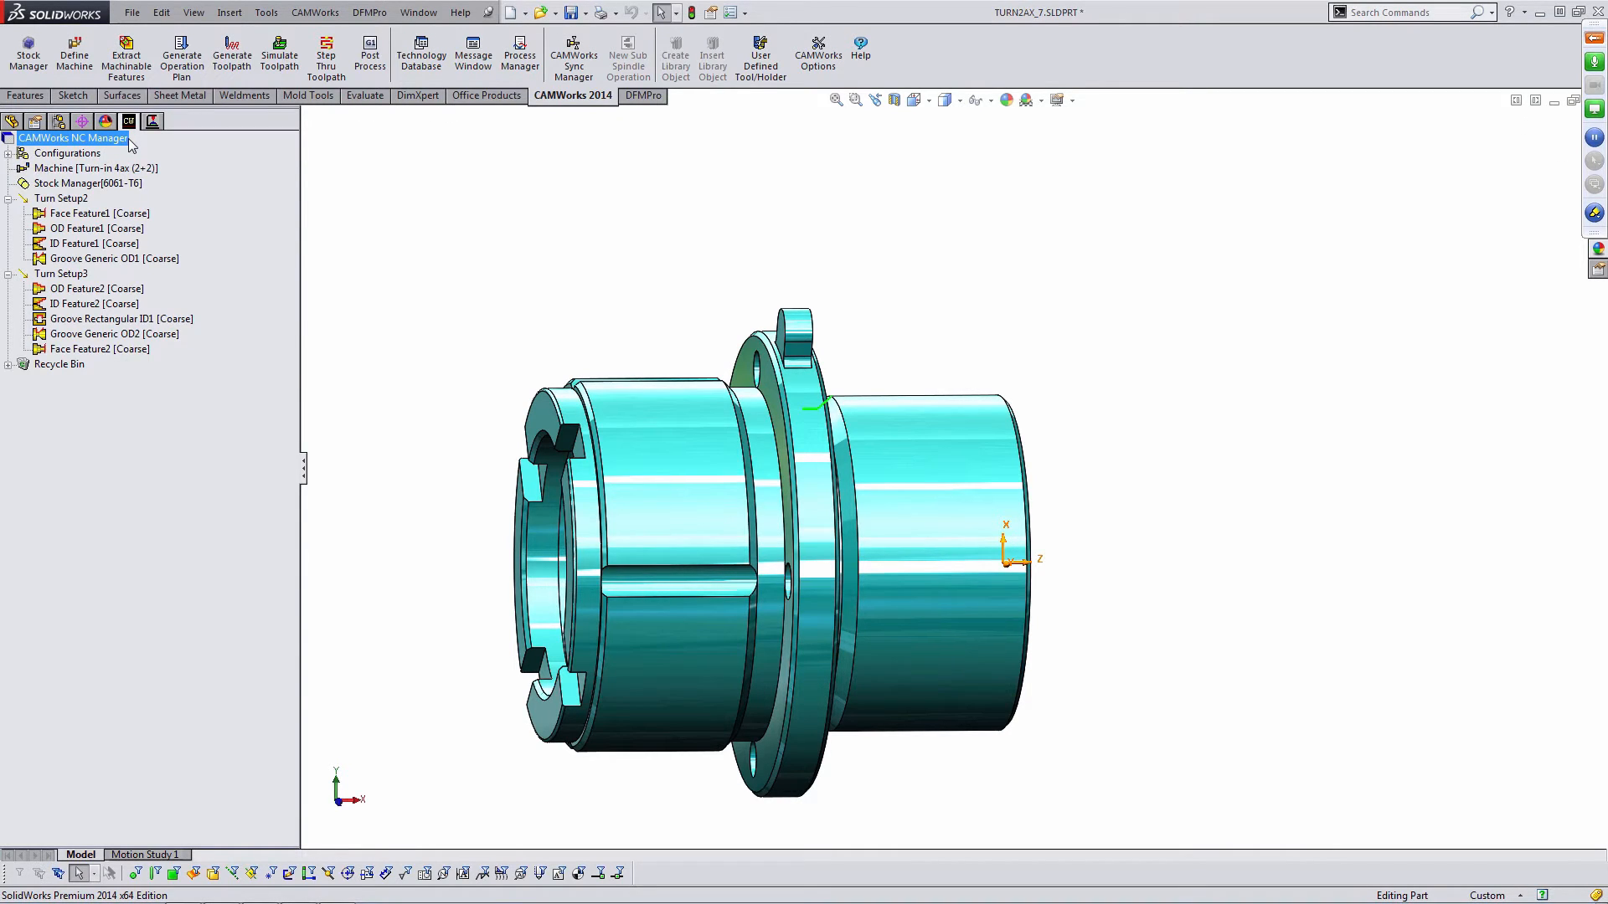
- Delete the Groove Finish4 and Groove Finish5 operations from Turn Setup3
middle_click_drag(918, 402, 856, 398)
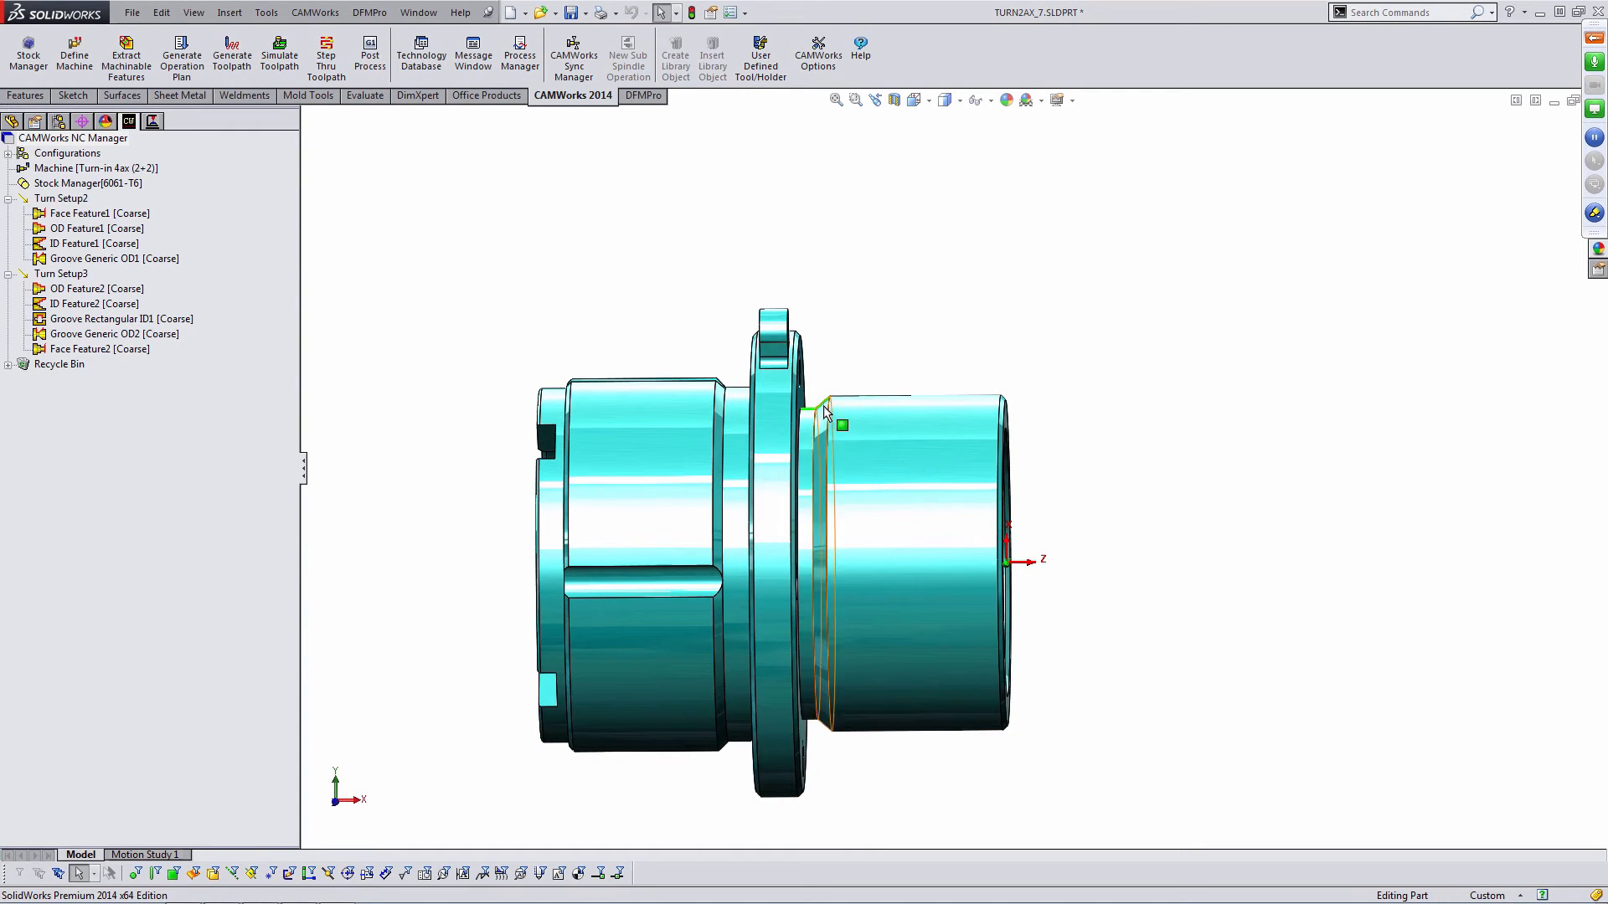
left_click(153, 122)
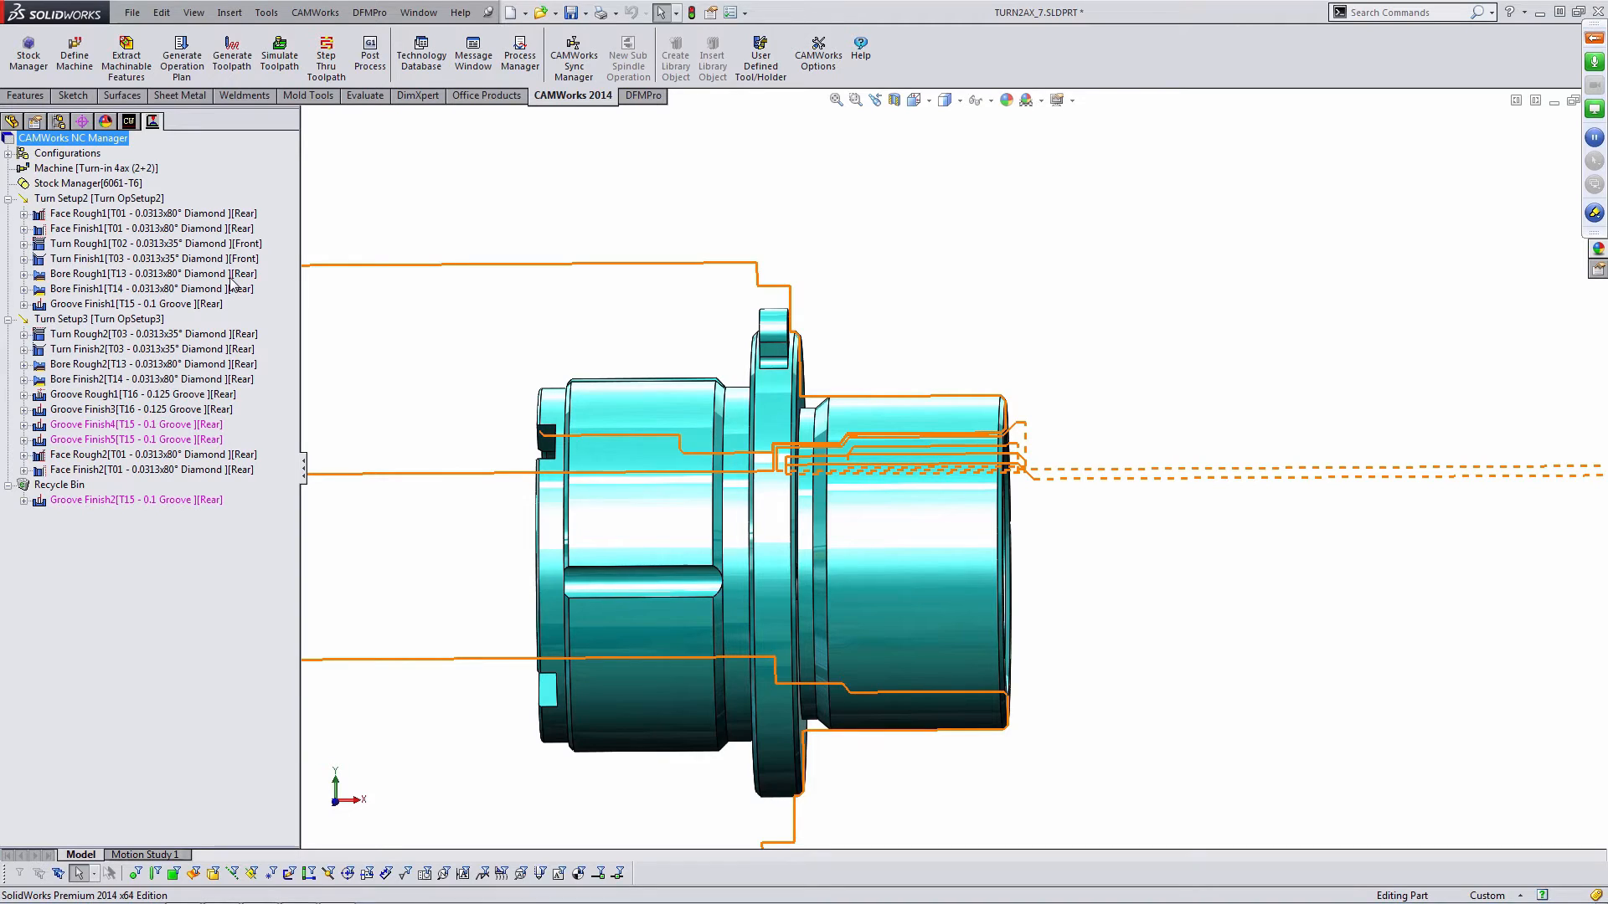
left_click(144, 428)
left_click(142, 440, "ctrl")
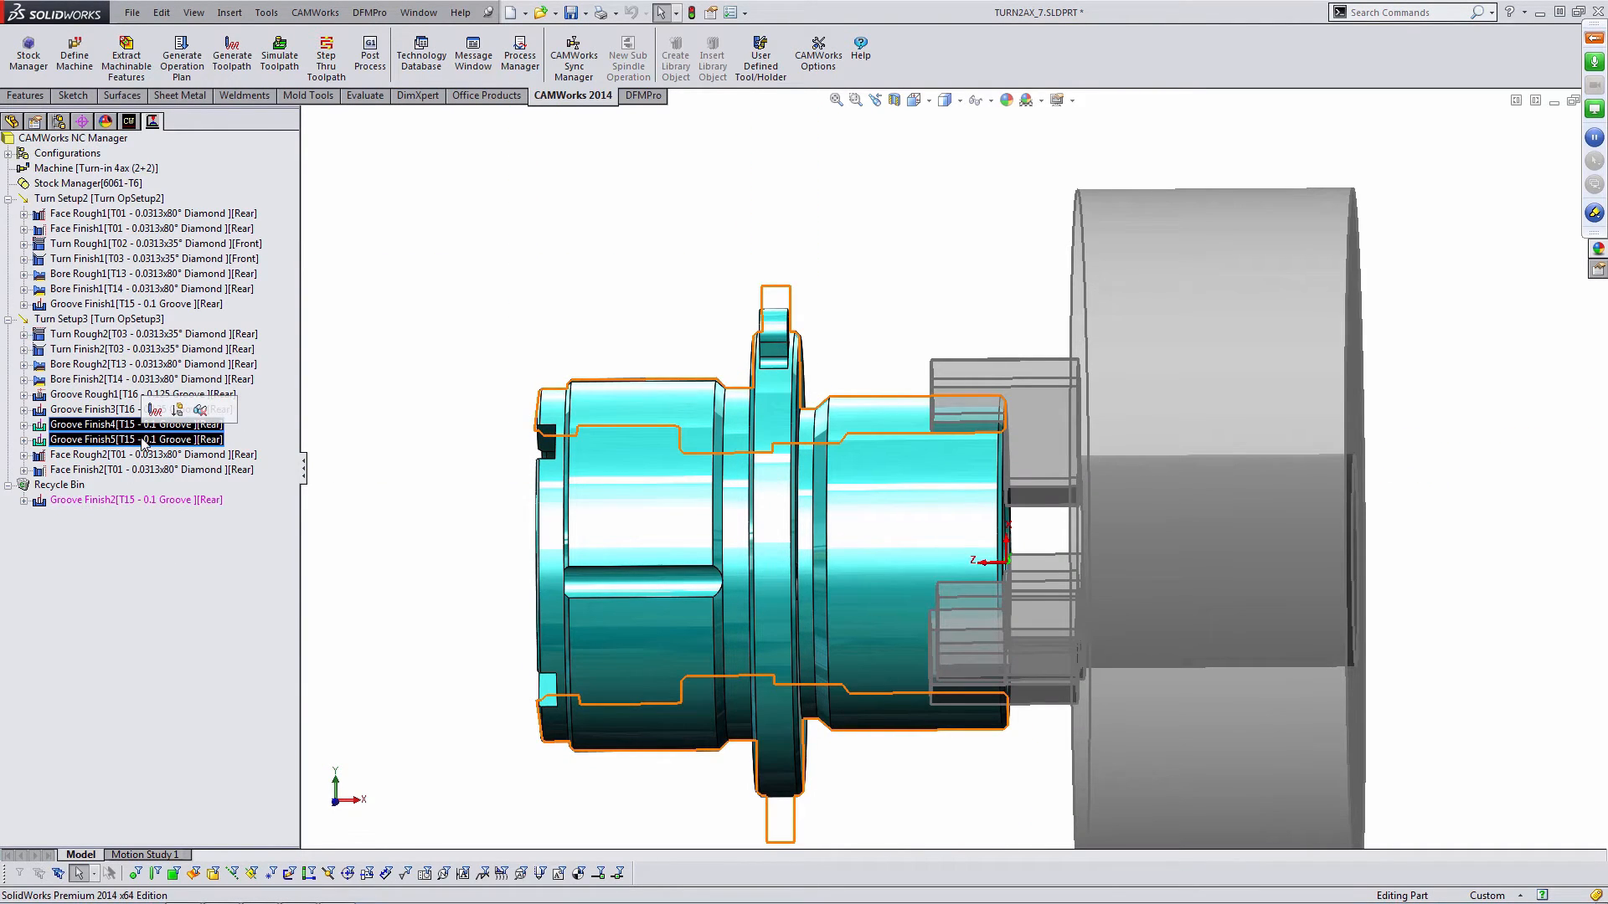
key("Delete")
left_click(866, 500)
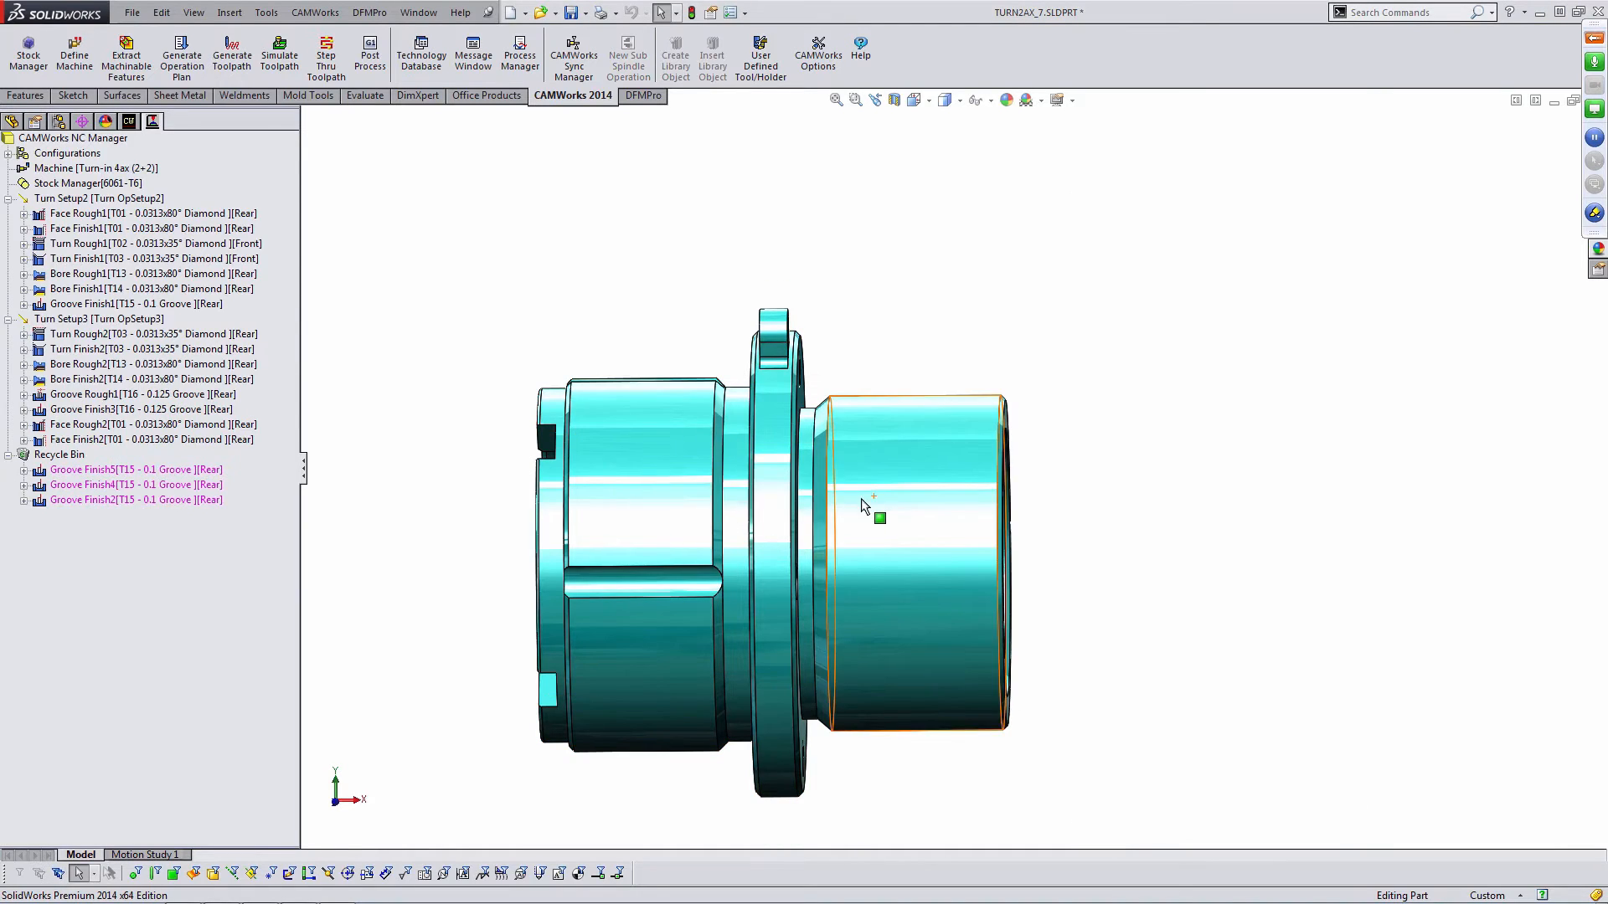
left_click(8, 454)
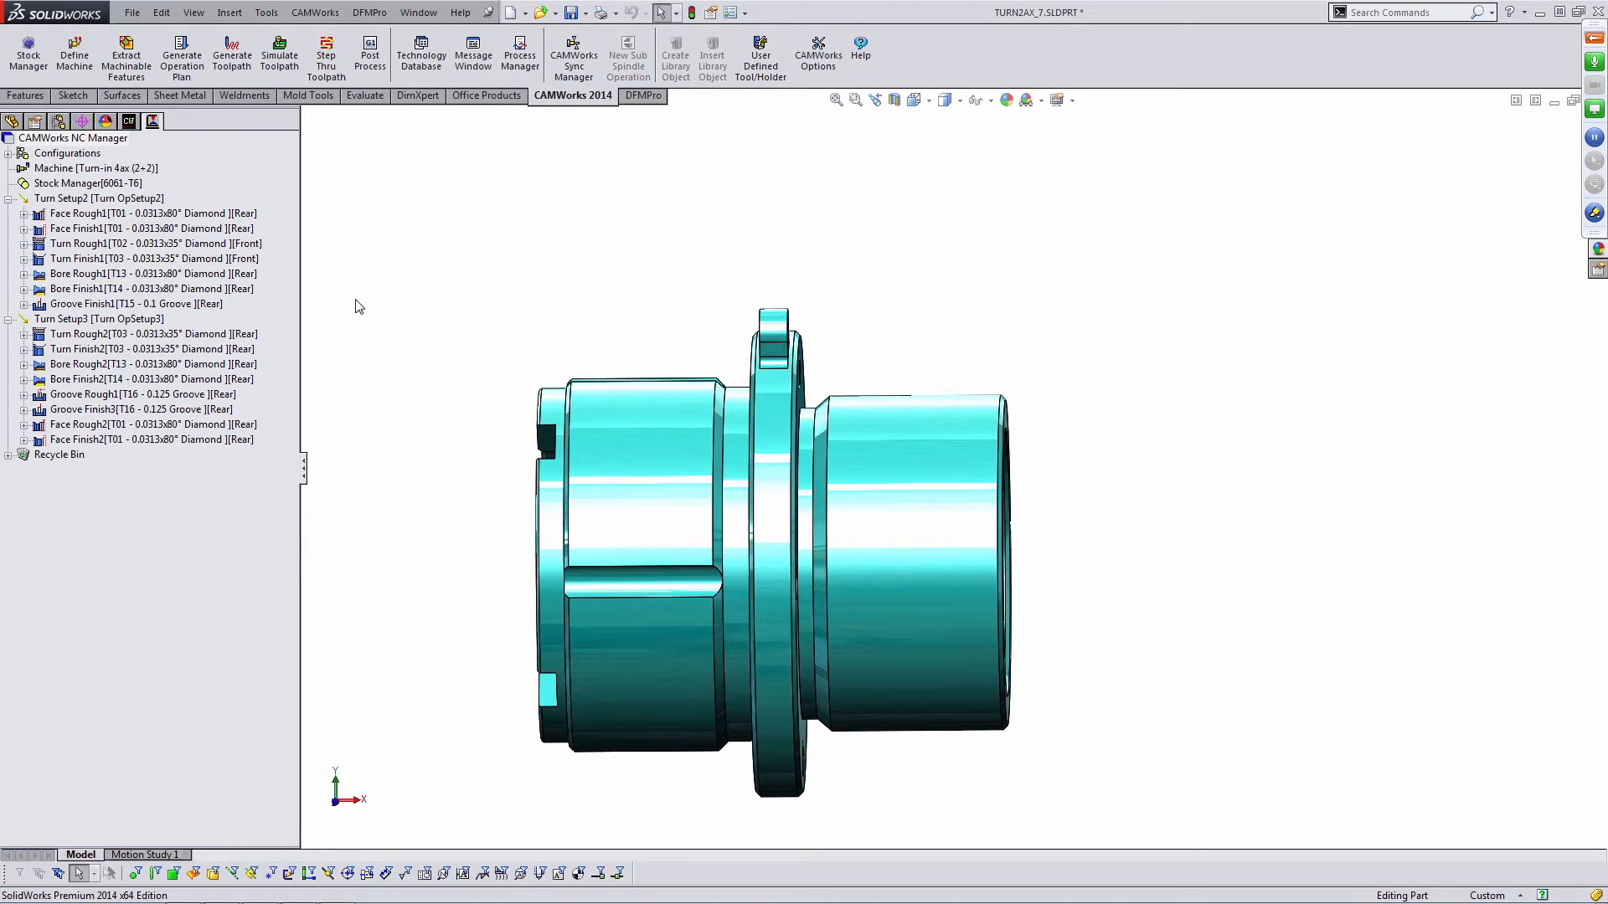
- Add a new sub spindle operation to Turn Setup2 using the Standard transfer template
right_click(157, 201)
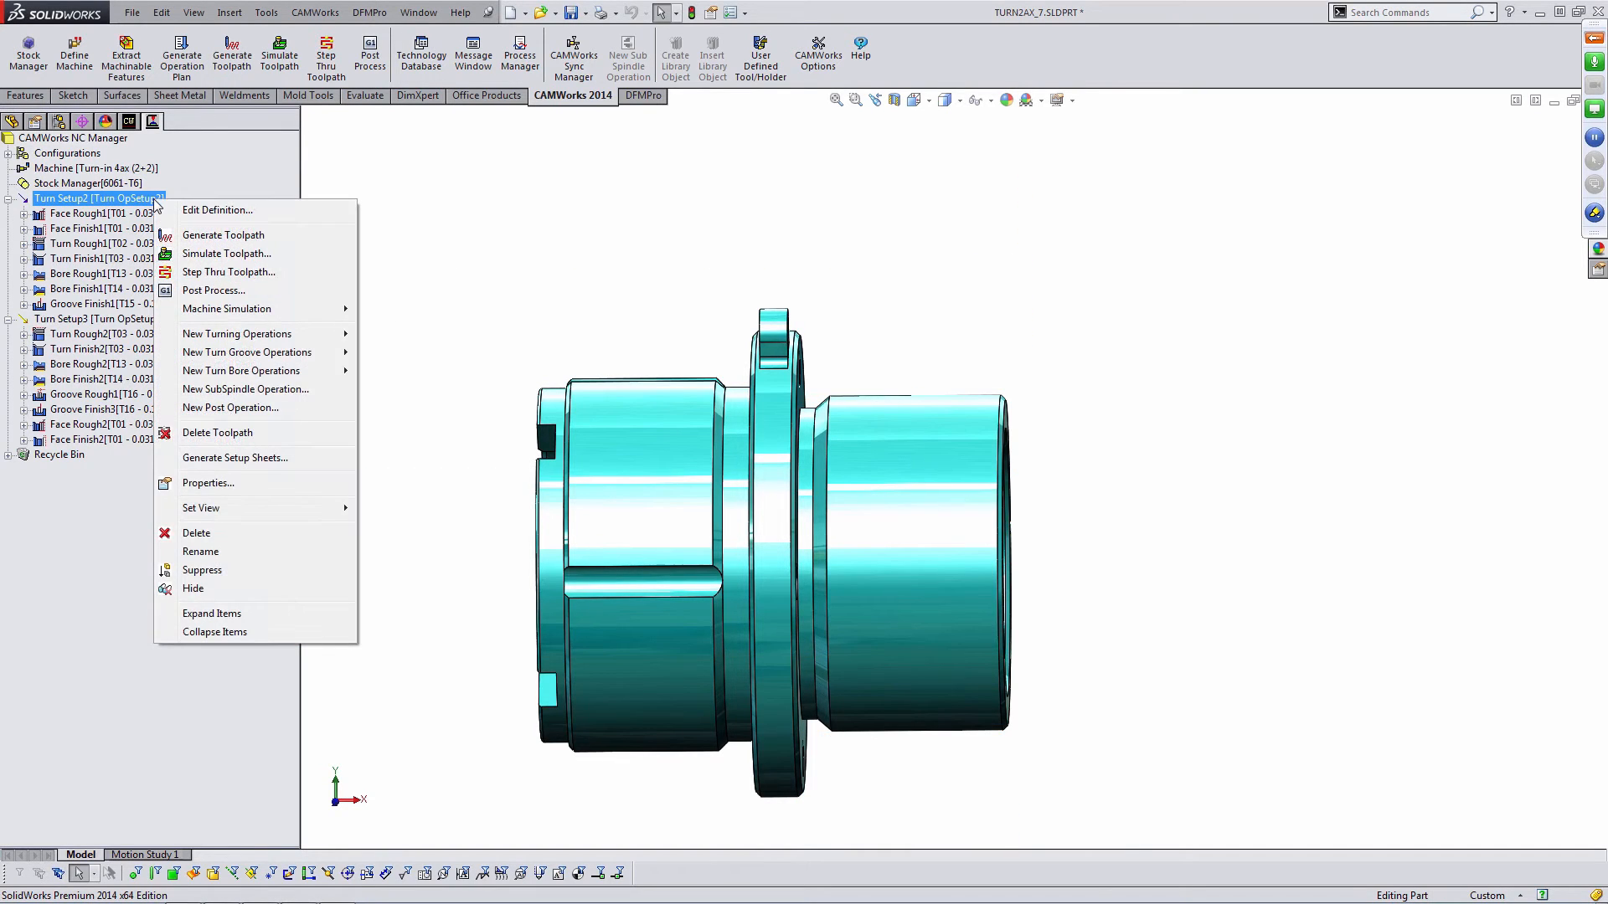
left_click(256, 391)
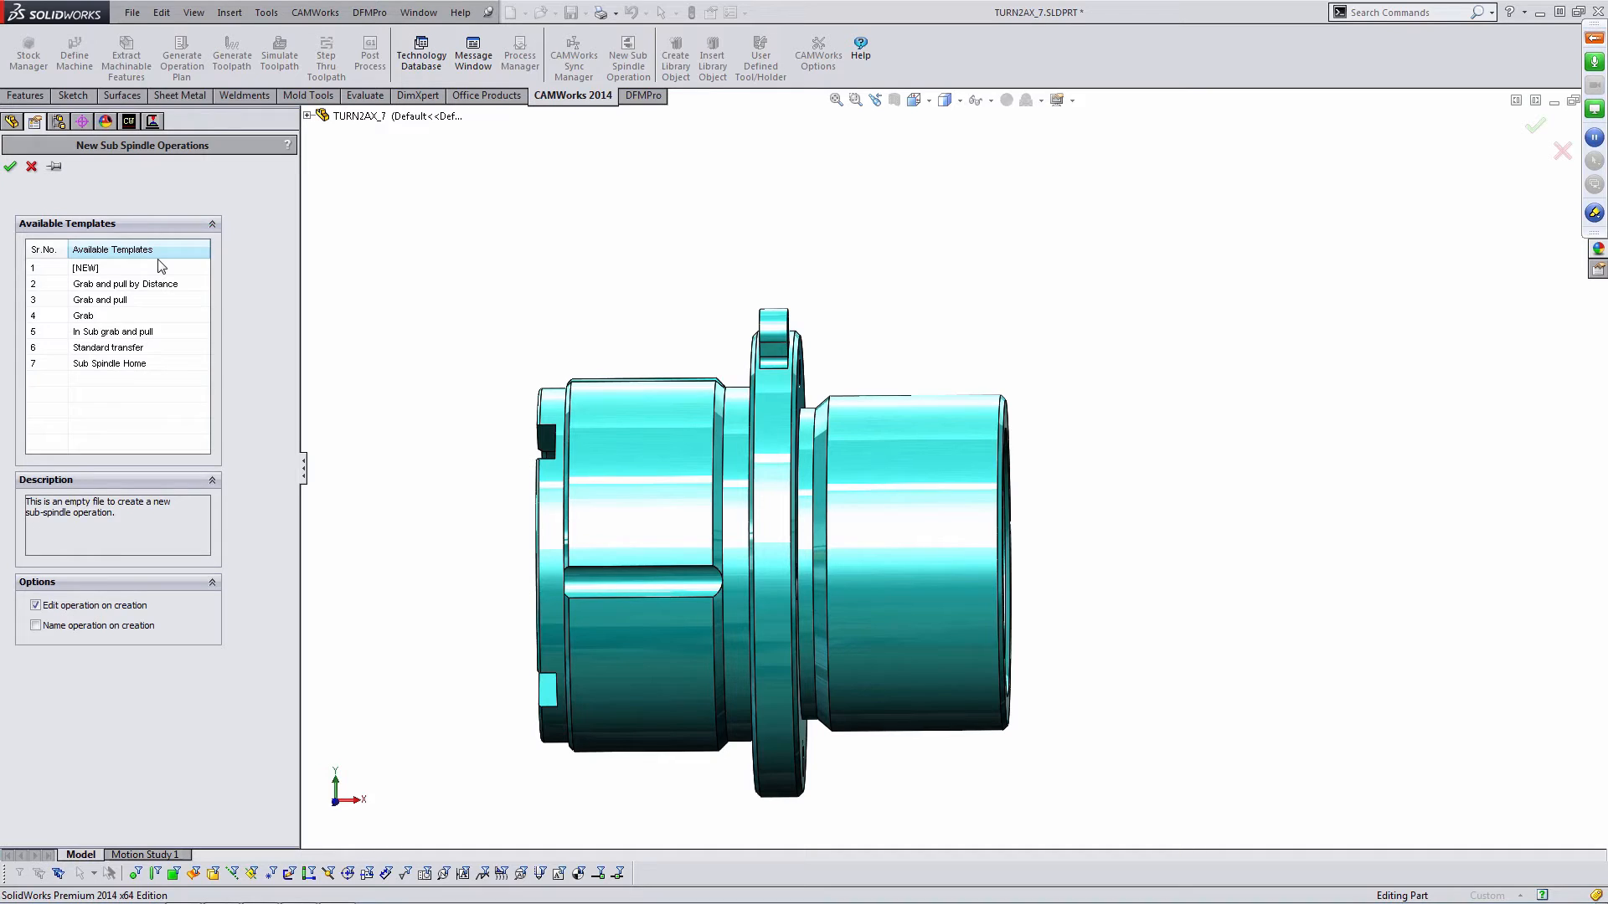
left_click(115, 350)
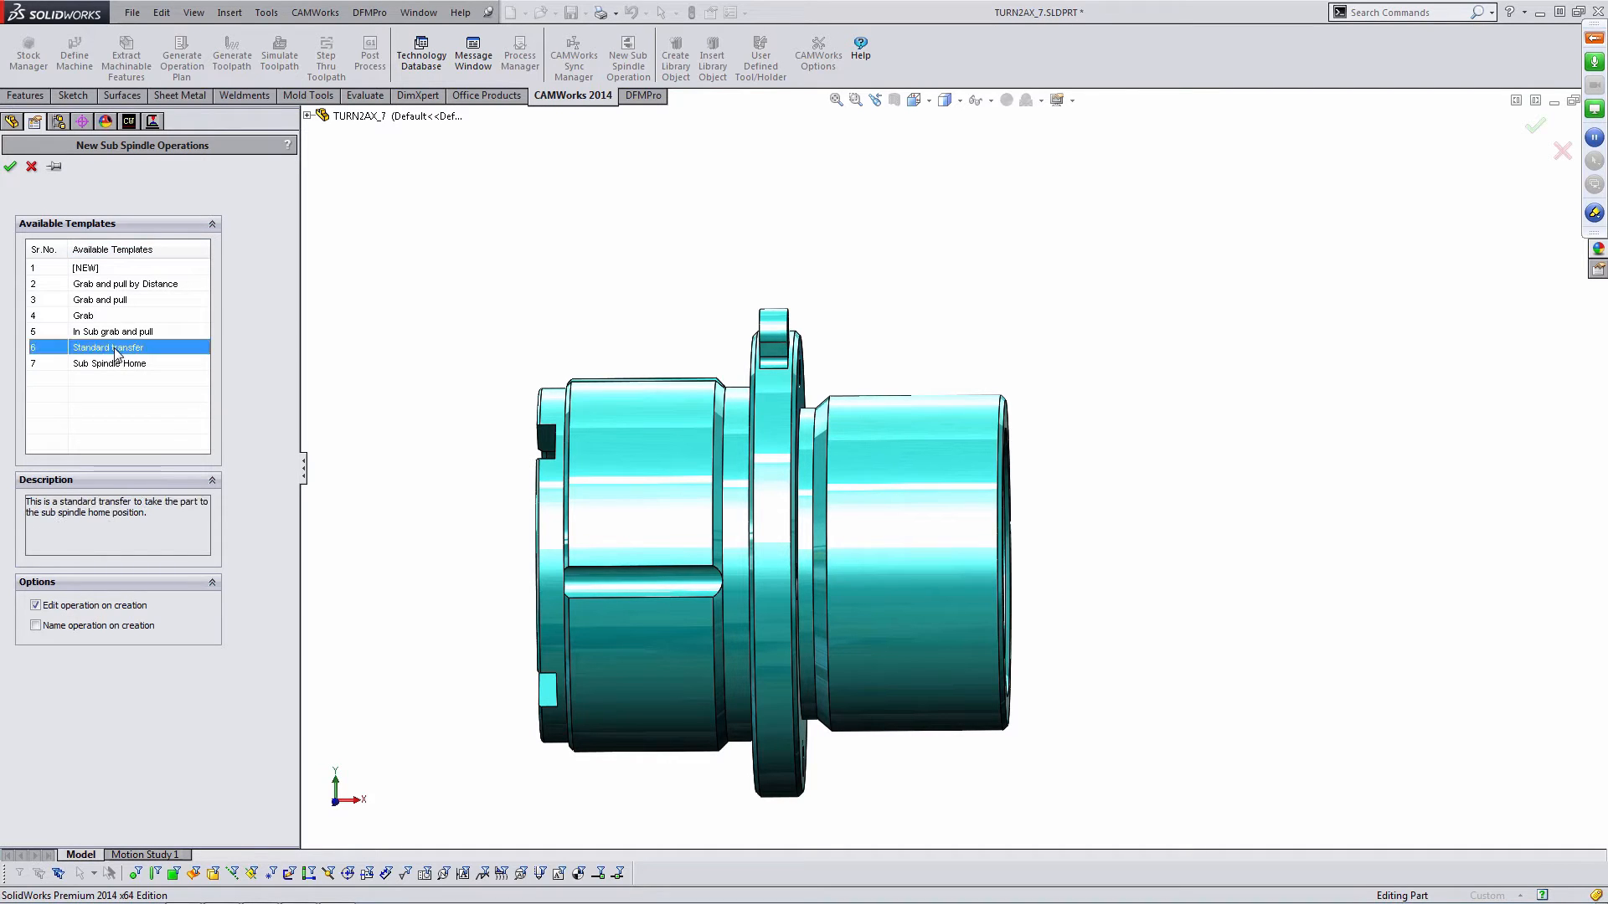
left_click(10, 165)
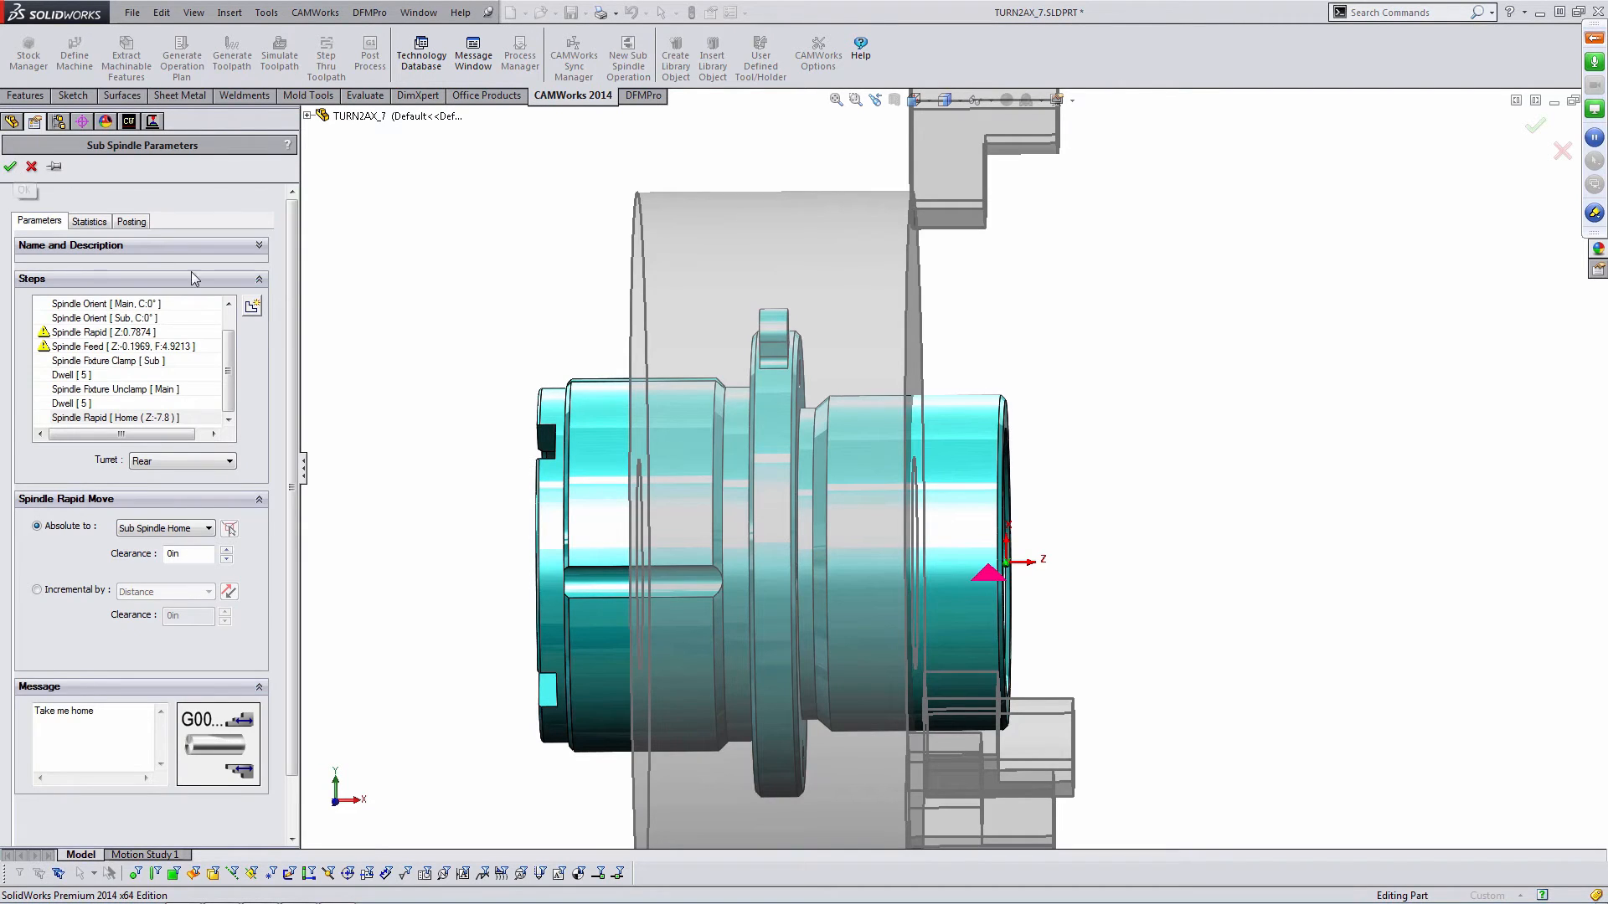
- Review the sub spindle operation's steps one by one, including spindle speed, orient, clamp, feed and dwell
scroll(233, 340, "up", 1)
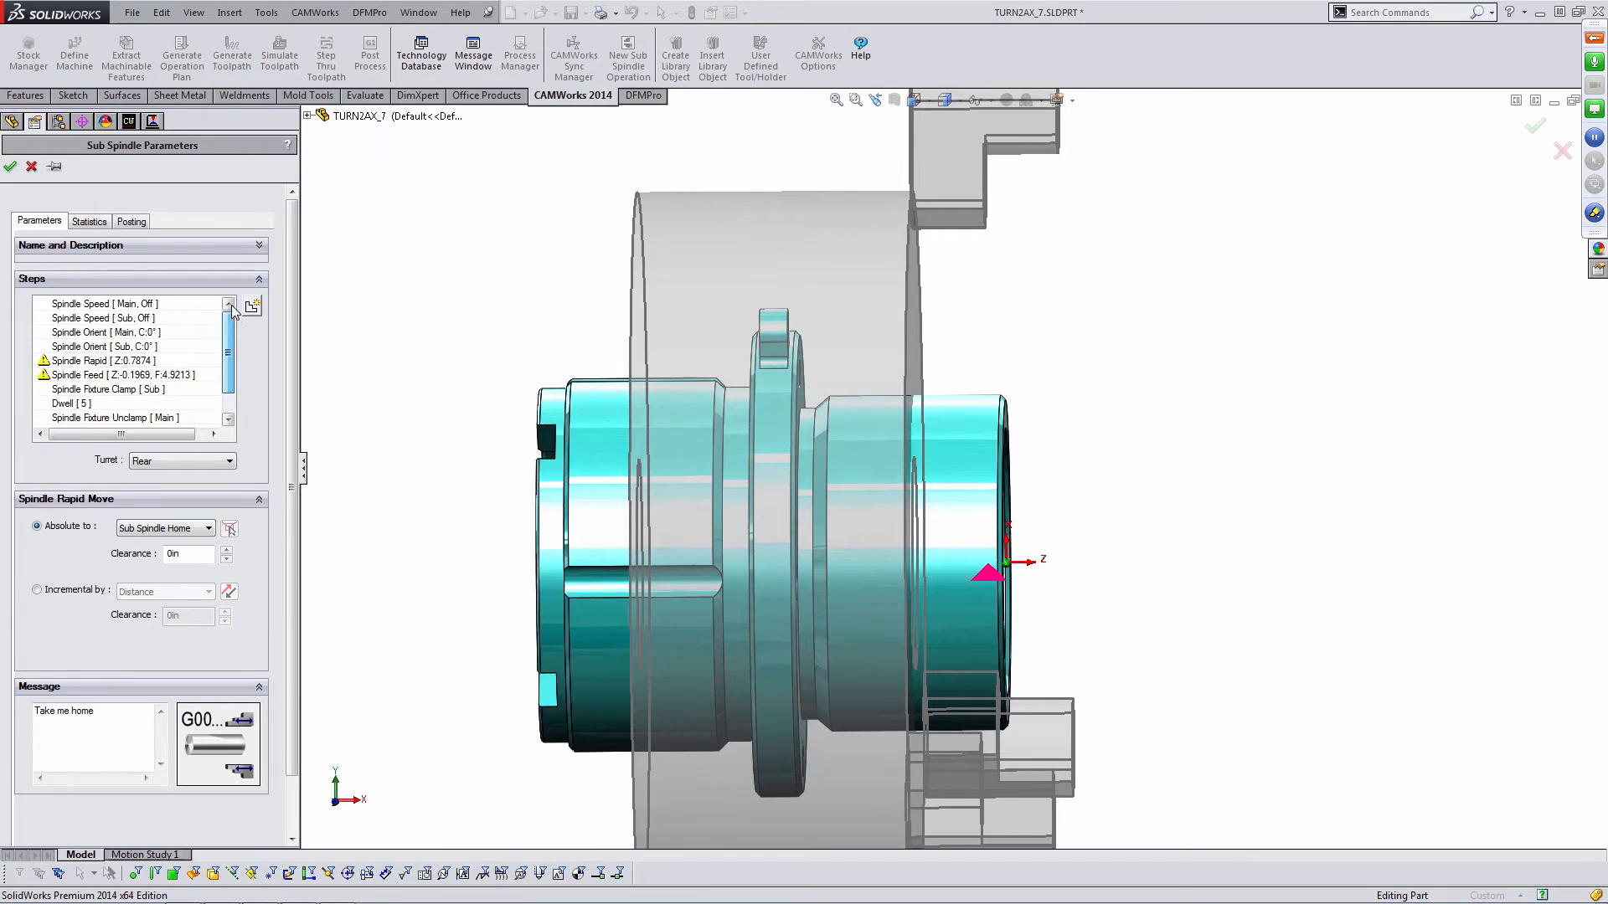
left_click(146, 304)
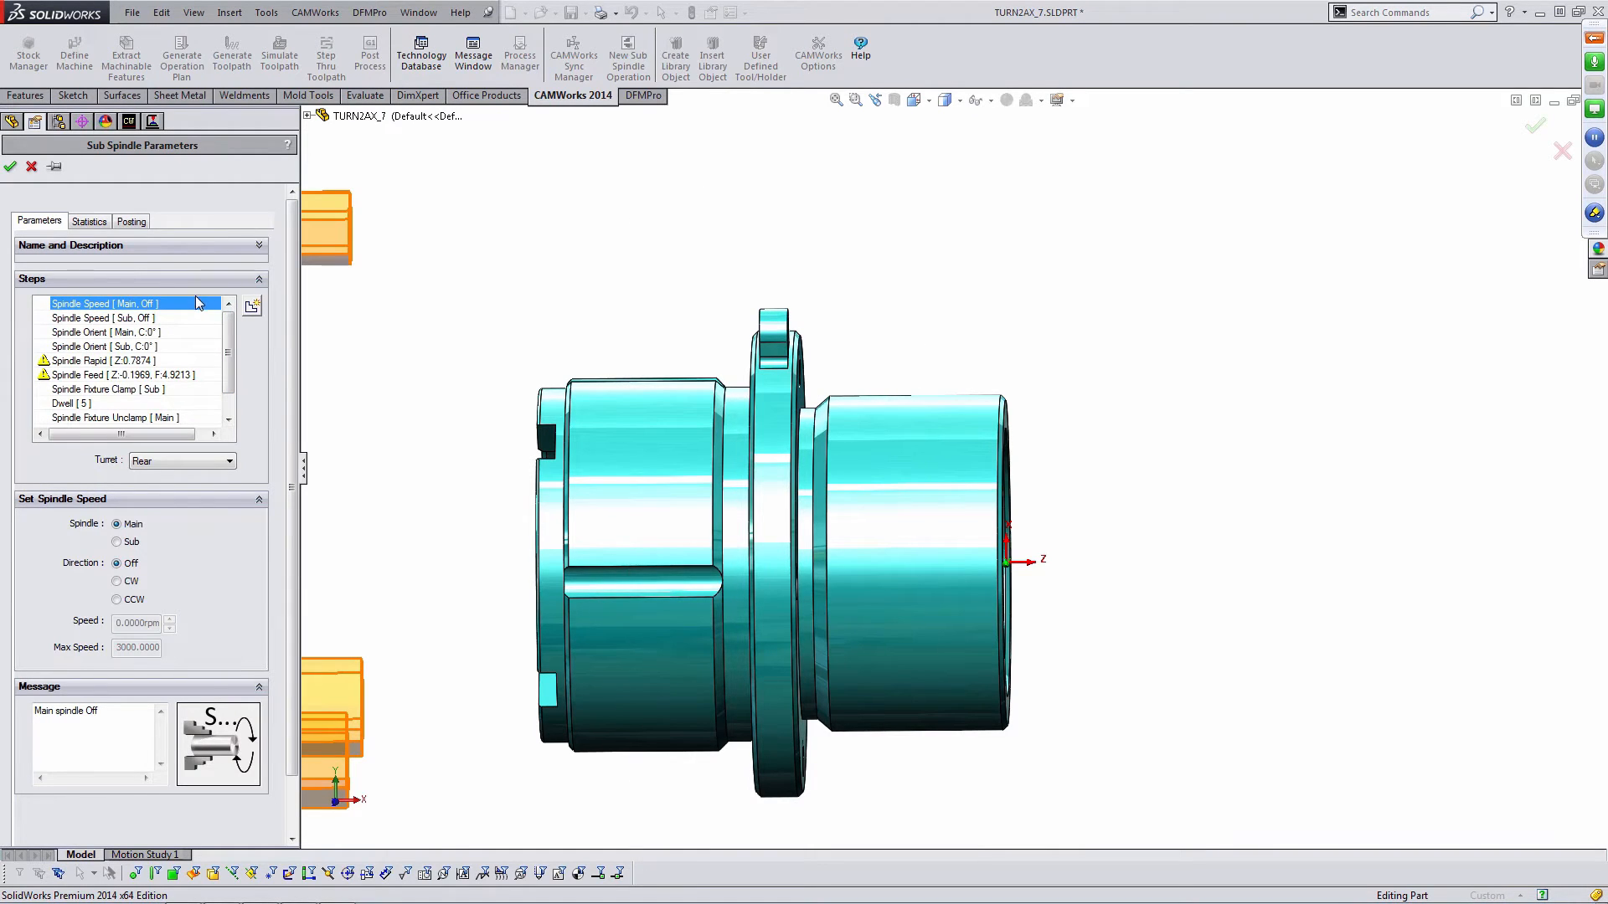
left_click(183, 319)
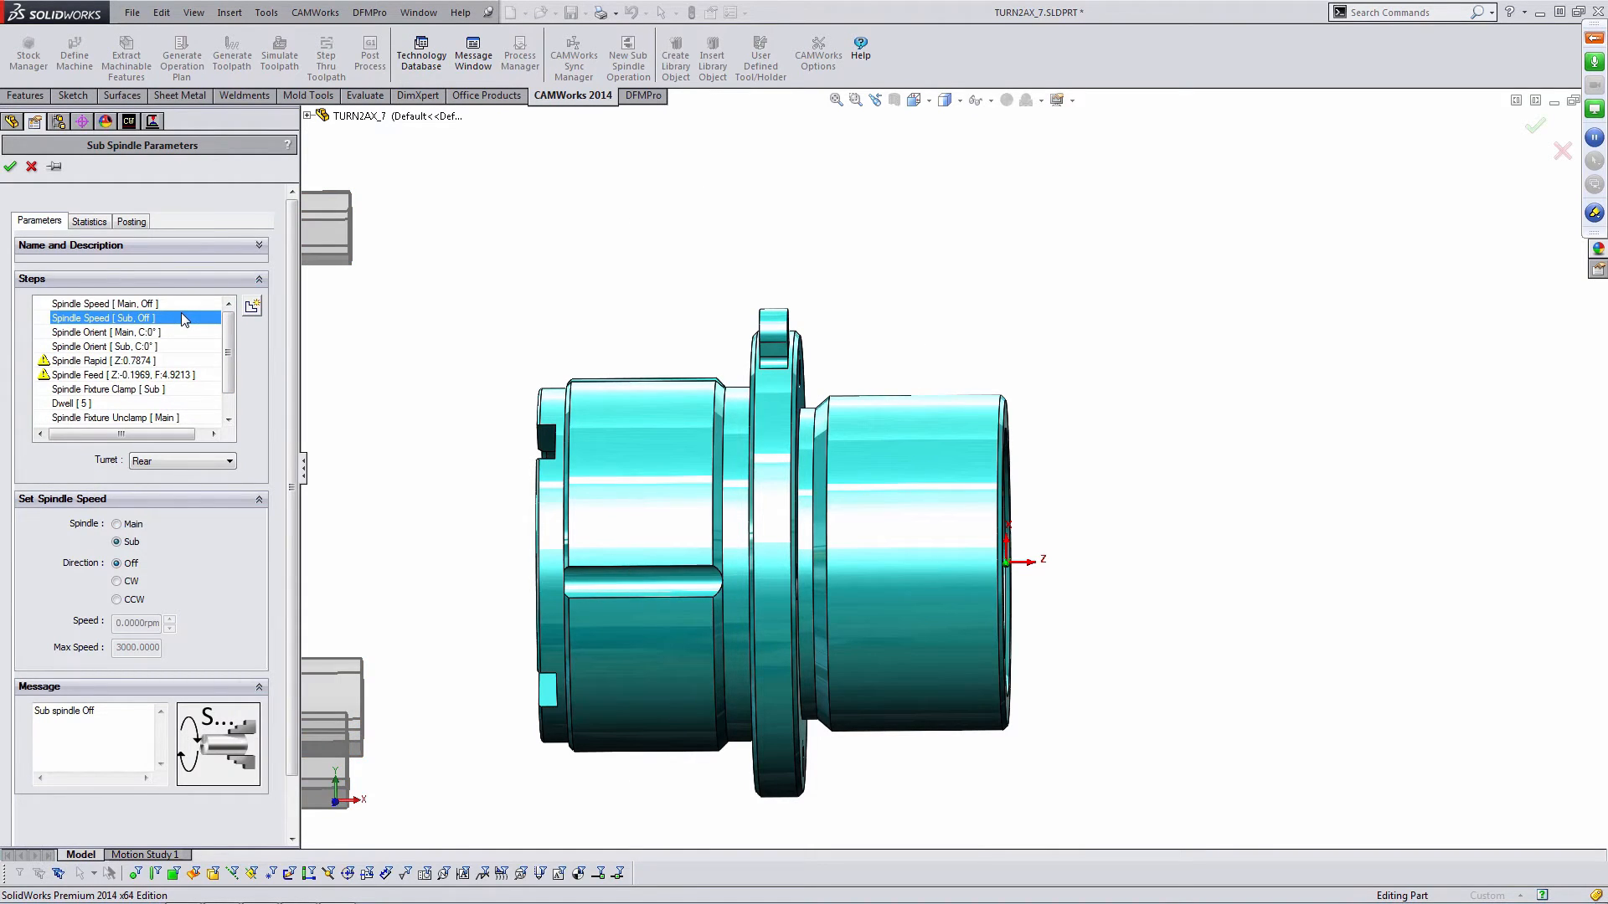
left_click(164, 347)
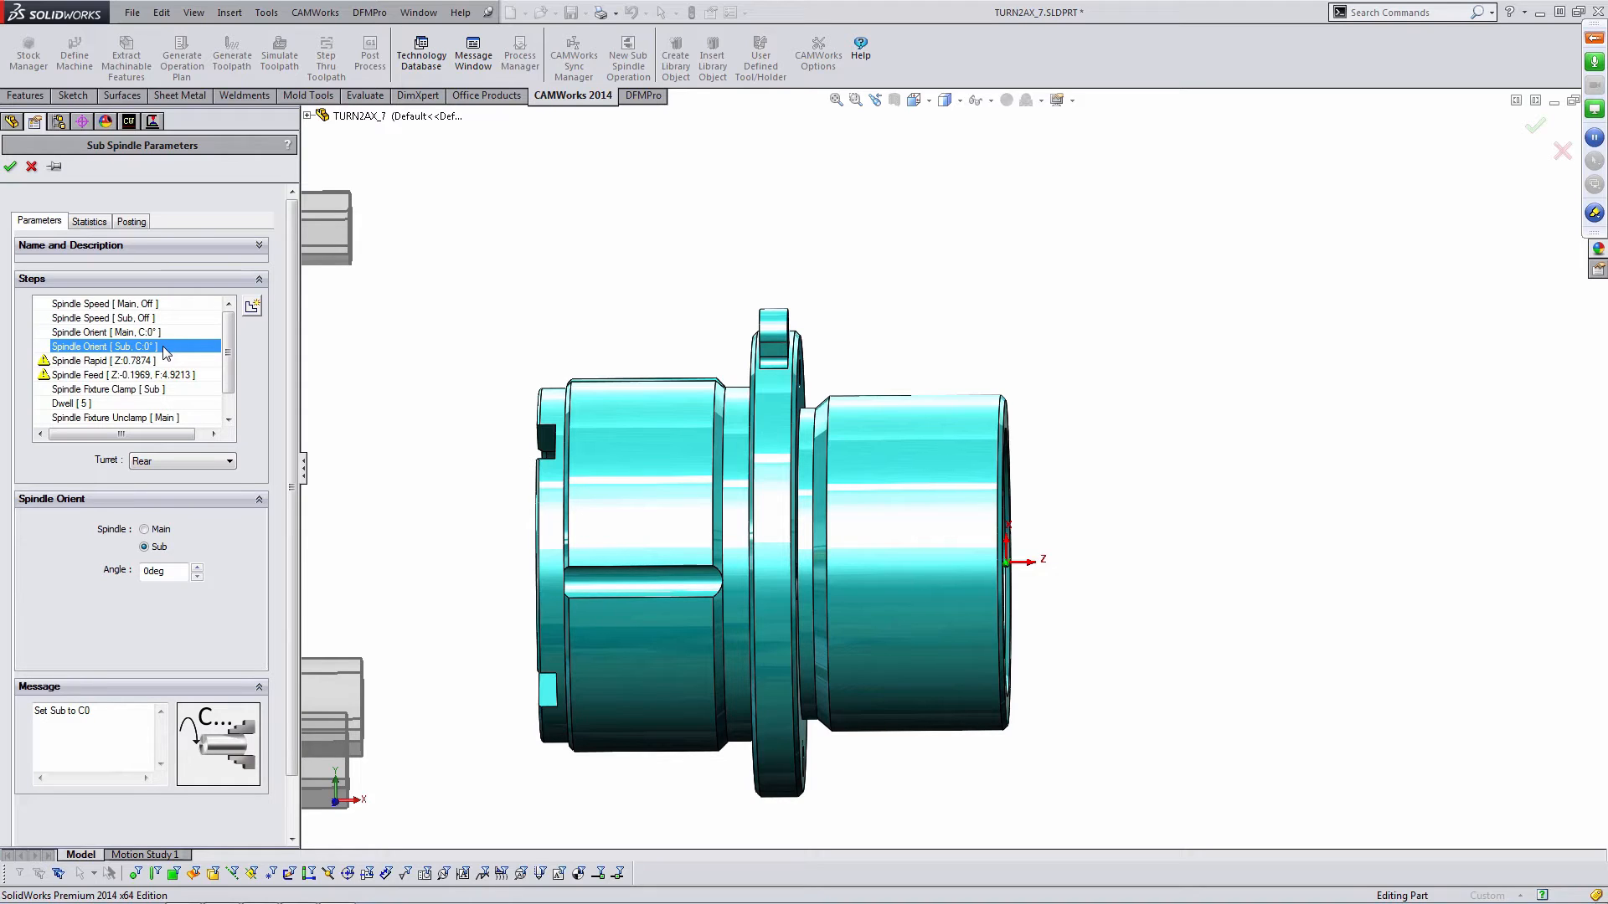
left_click(151, 390)
left_click_drag(231, 373, 231, 401)
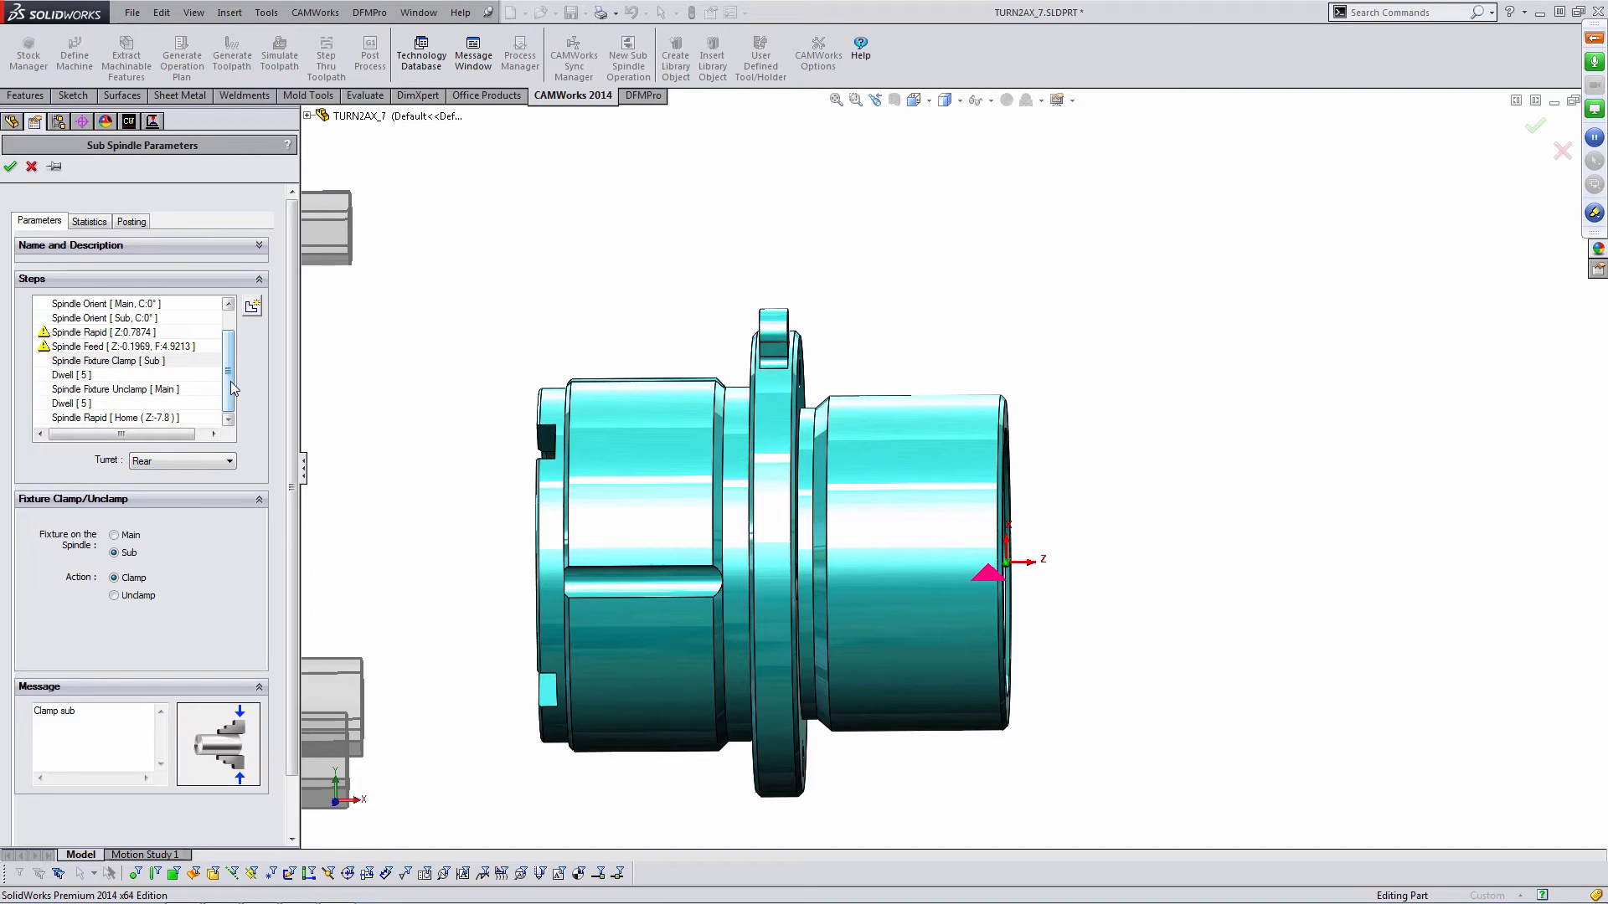
left_click(151, 347)
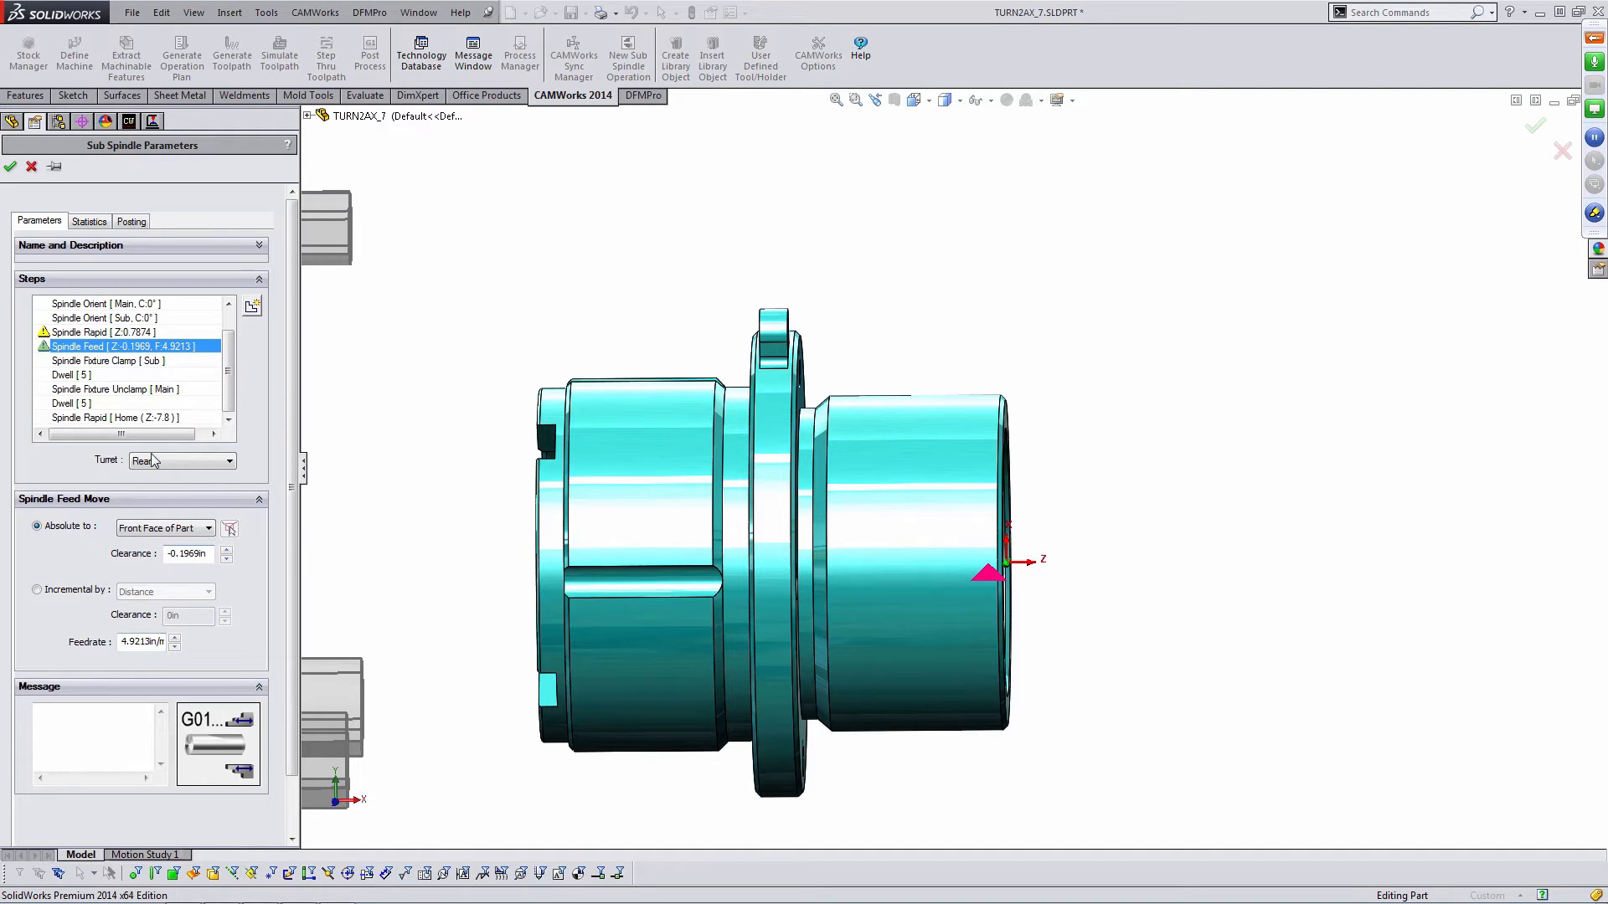
left_click(80, 374)
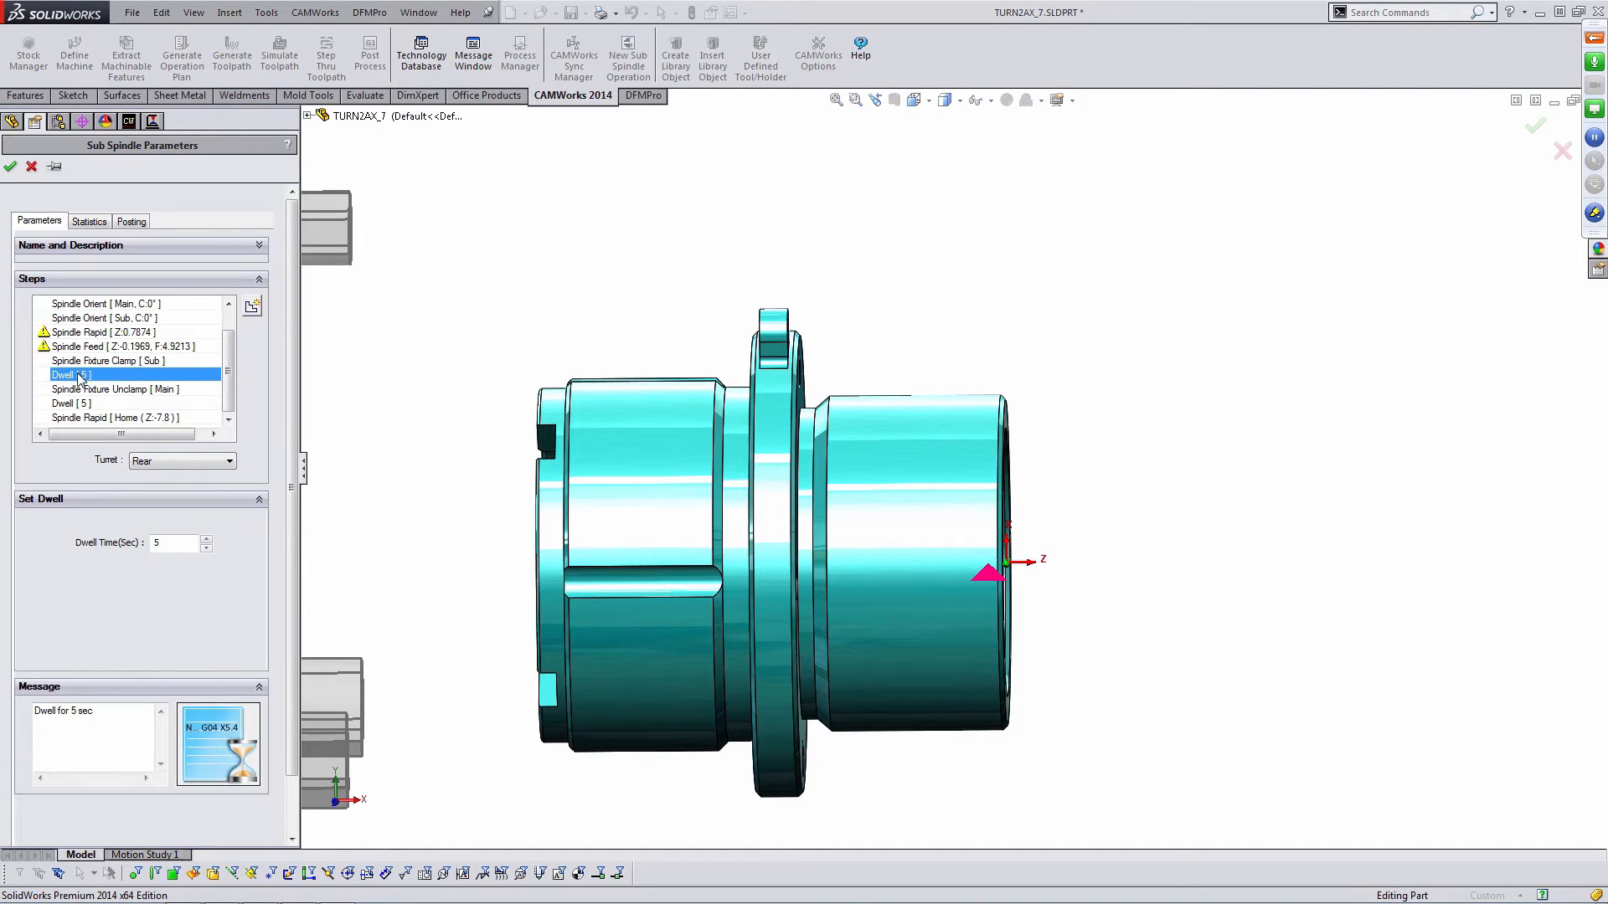
- Set both Dwell steps of the sub spindle operation to 2 seconds and confirm the parameters
double_click(161, 543)
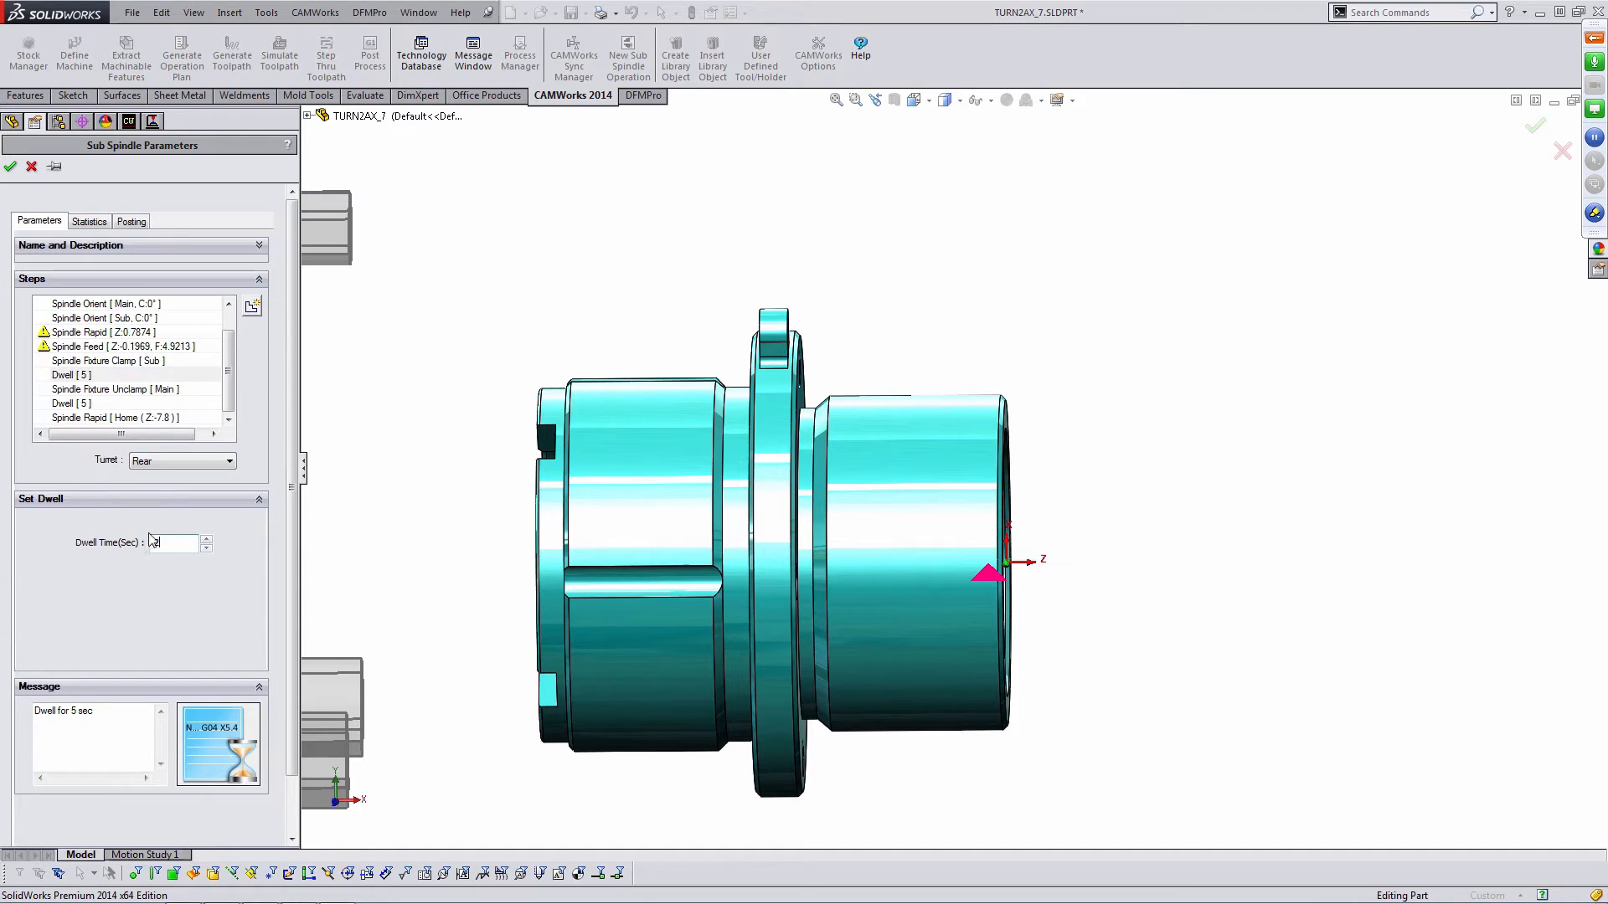
type("2")
left_click(75, 406)
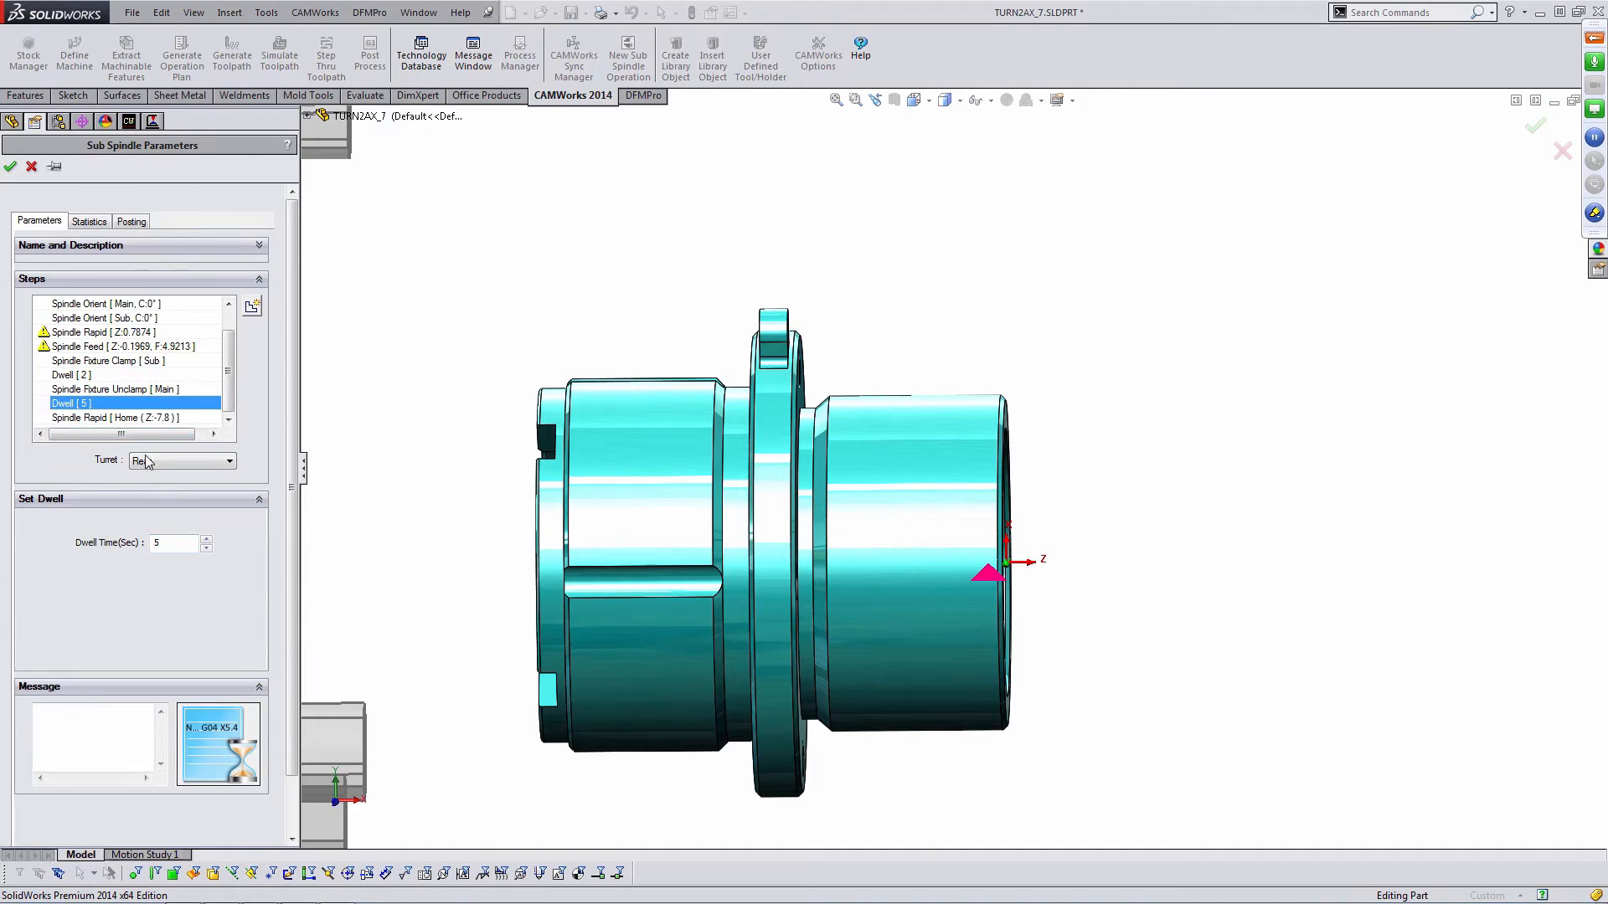
double_click(159, 541)
type("2")
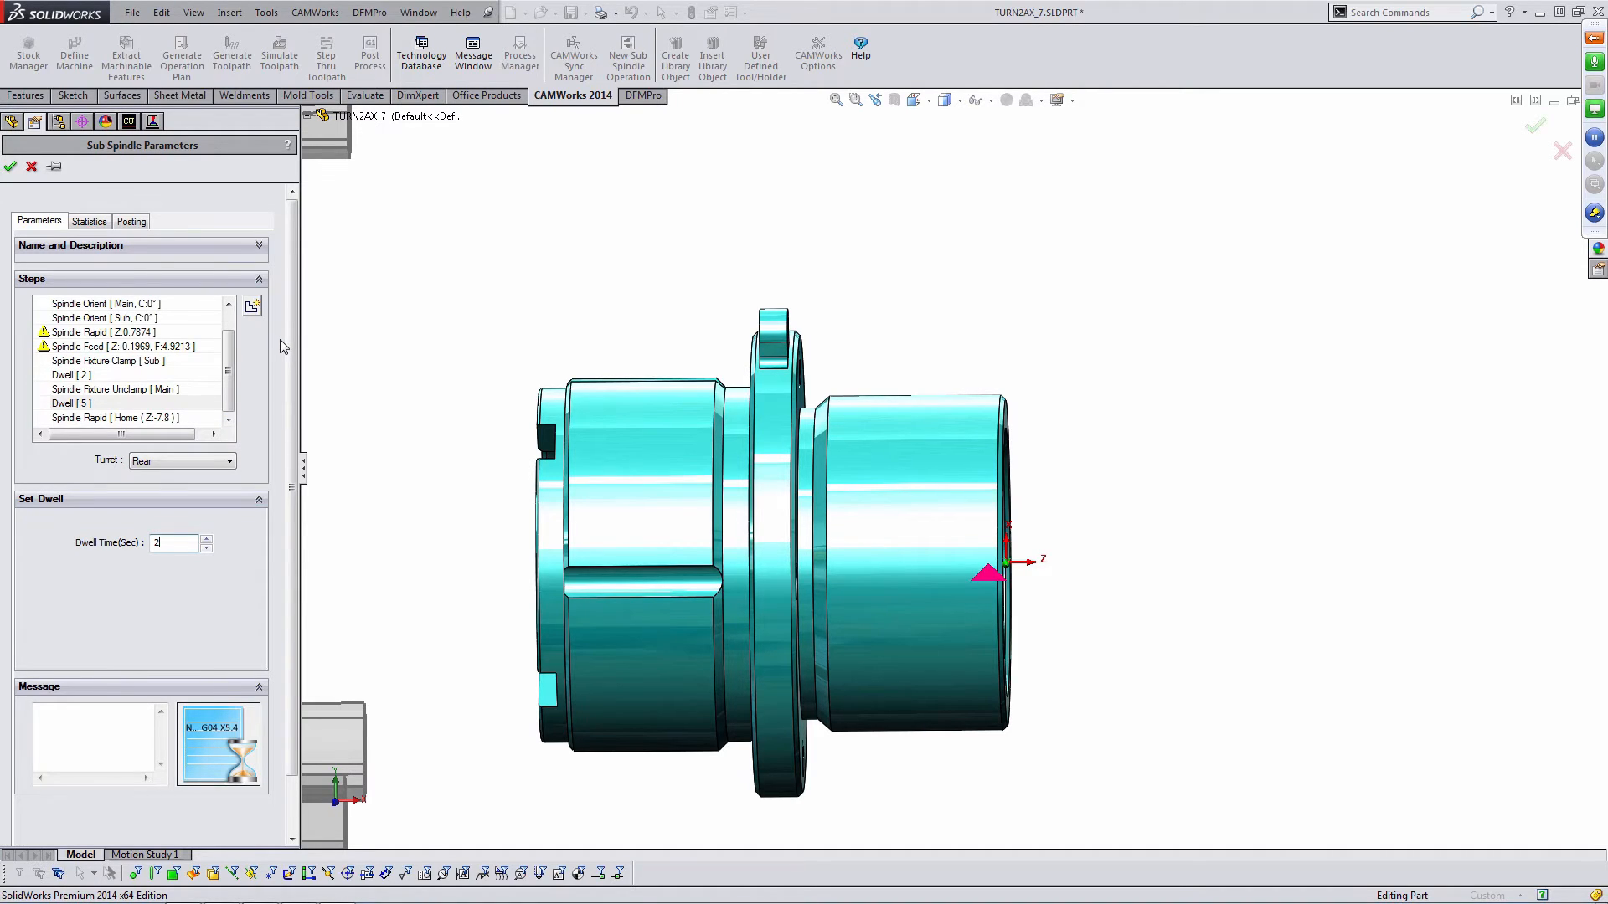
left_click(10, 167)
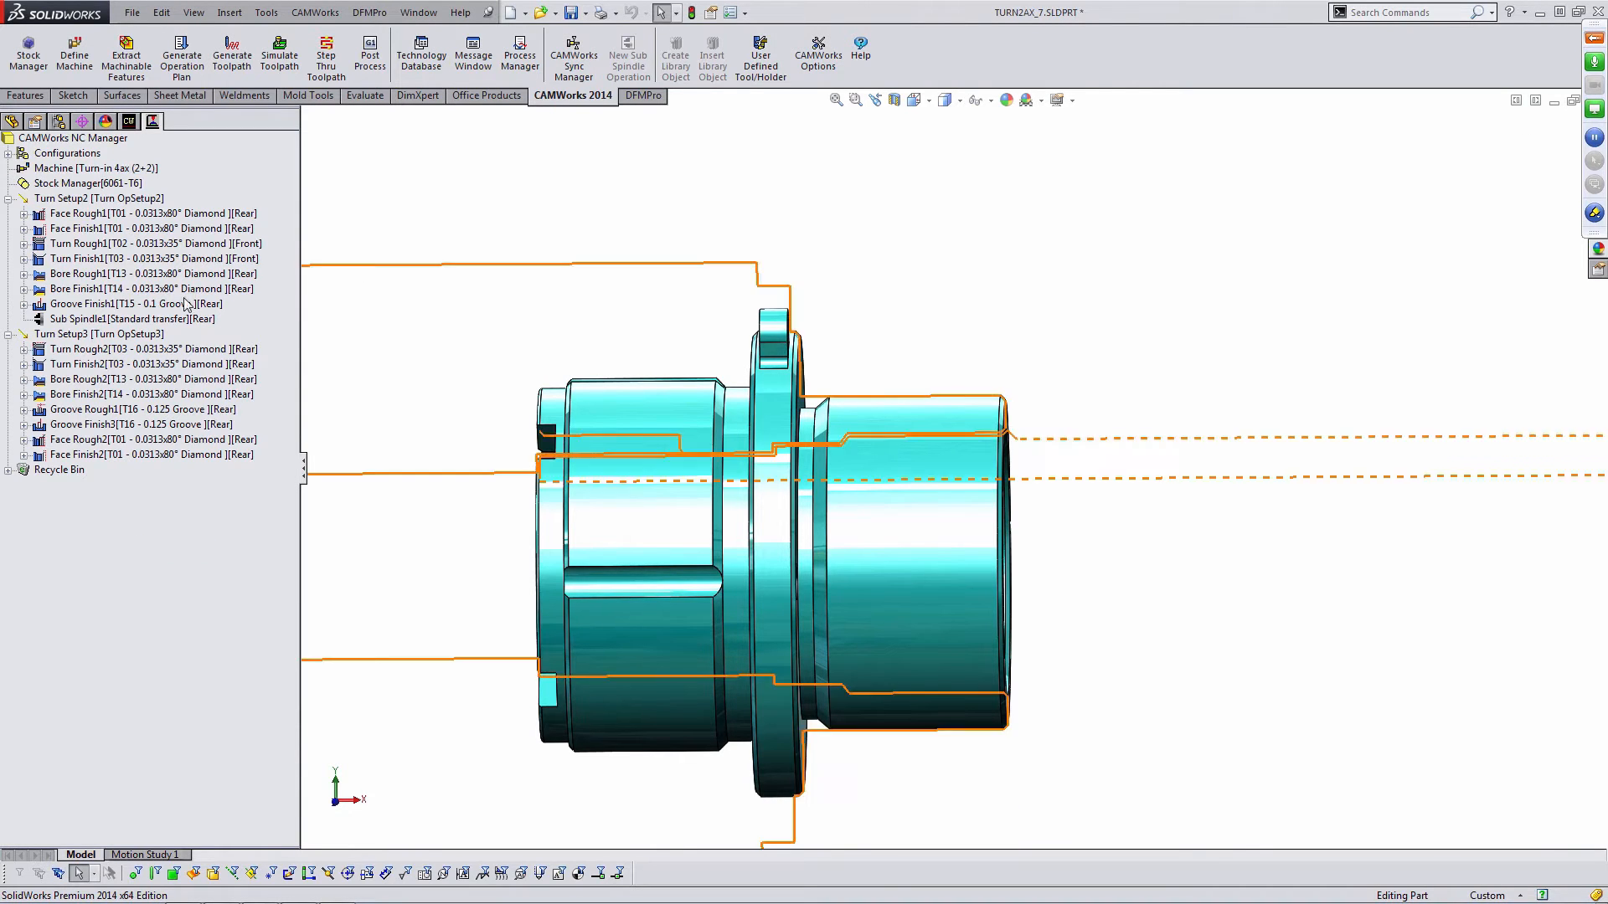
- Review the Sub Spindle1 operation on the machine and the Turn Rough2 toolpath on the part
mouse_move(125, 318)
left_mouse_down()
mouse_move(124, 277)
mouse_move(115, 319)
left_mouse_up()
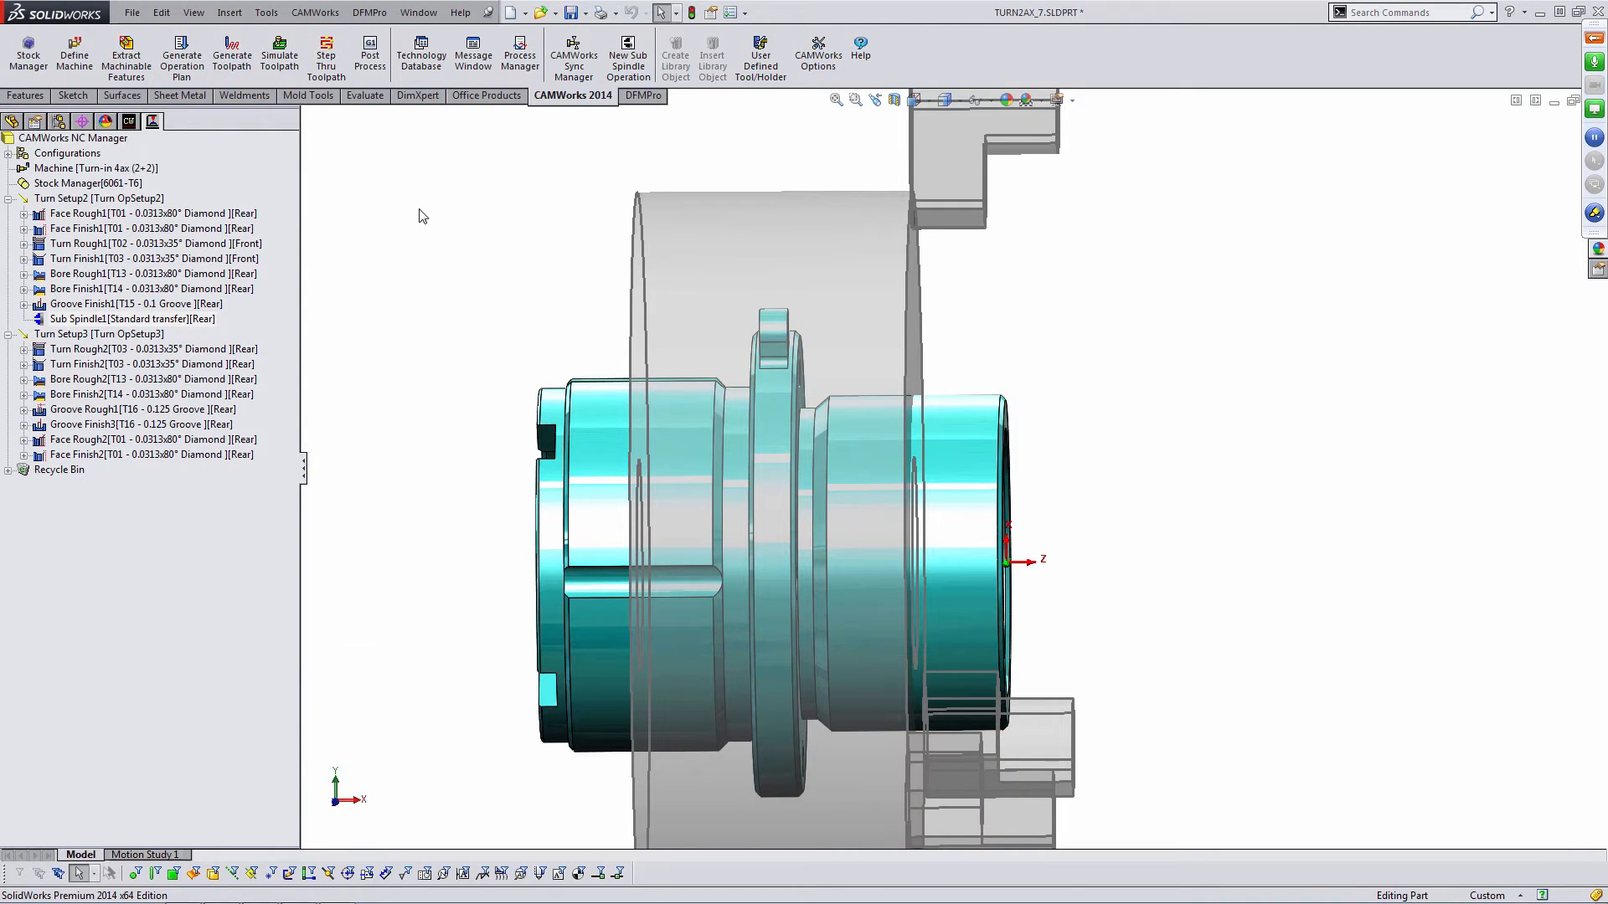
scroll(712, 458, "up", 3)
middle_click_drag(723, 440, 715, 454)
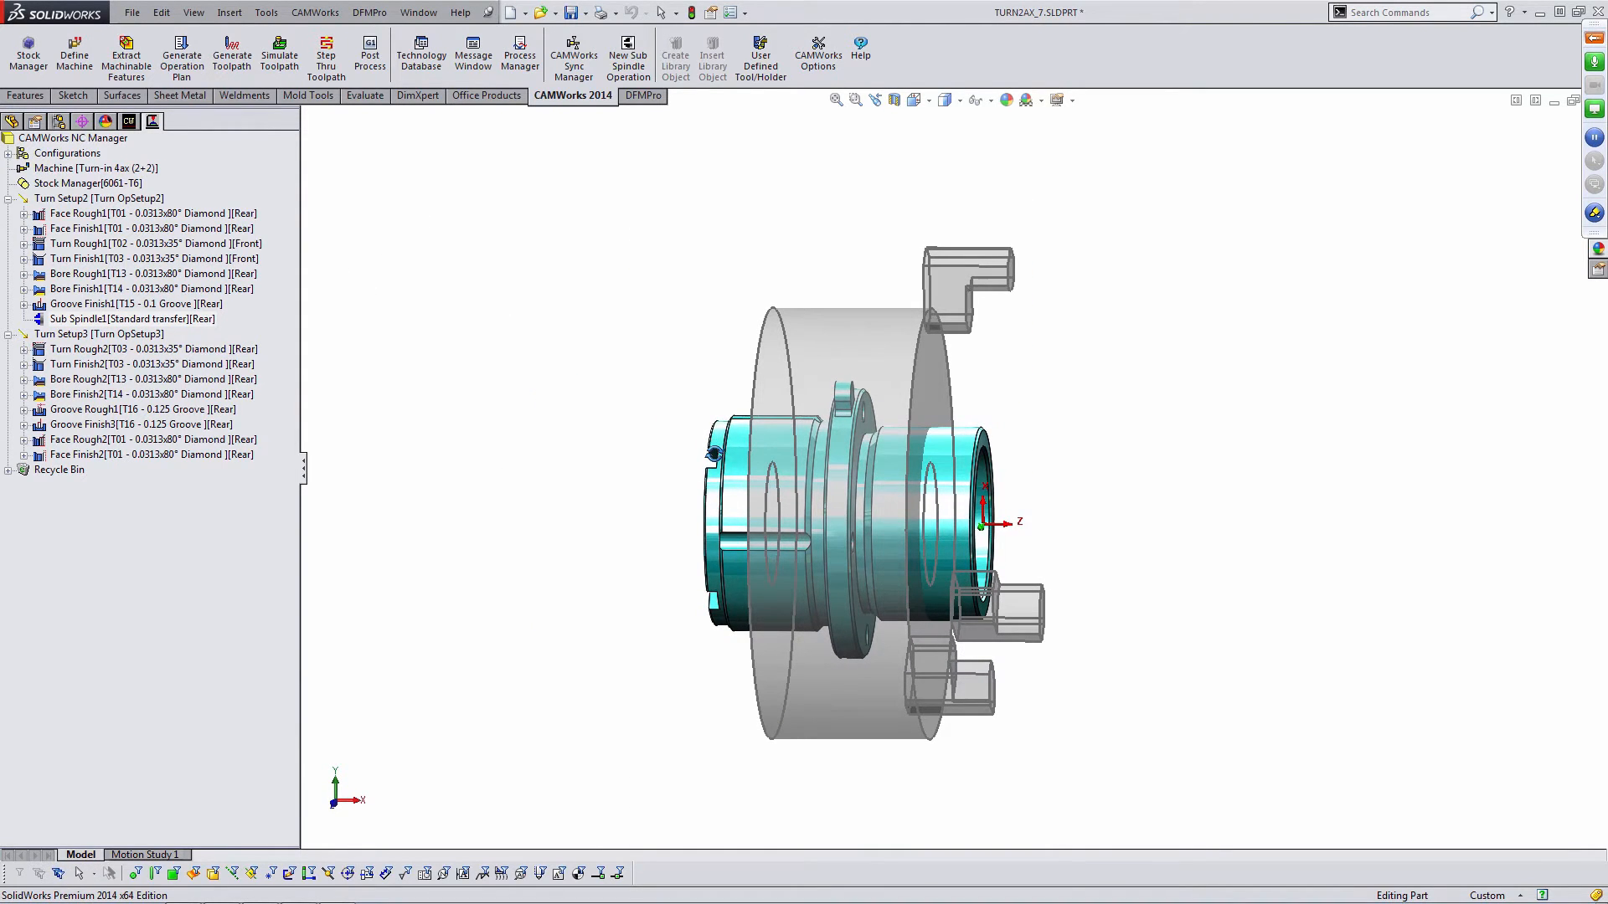
left_click(151, 349)
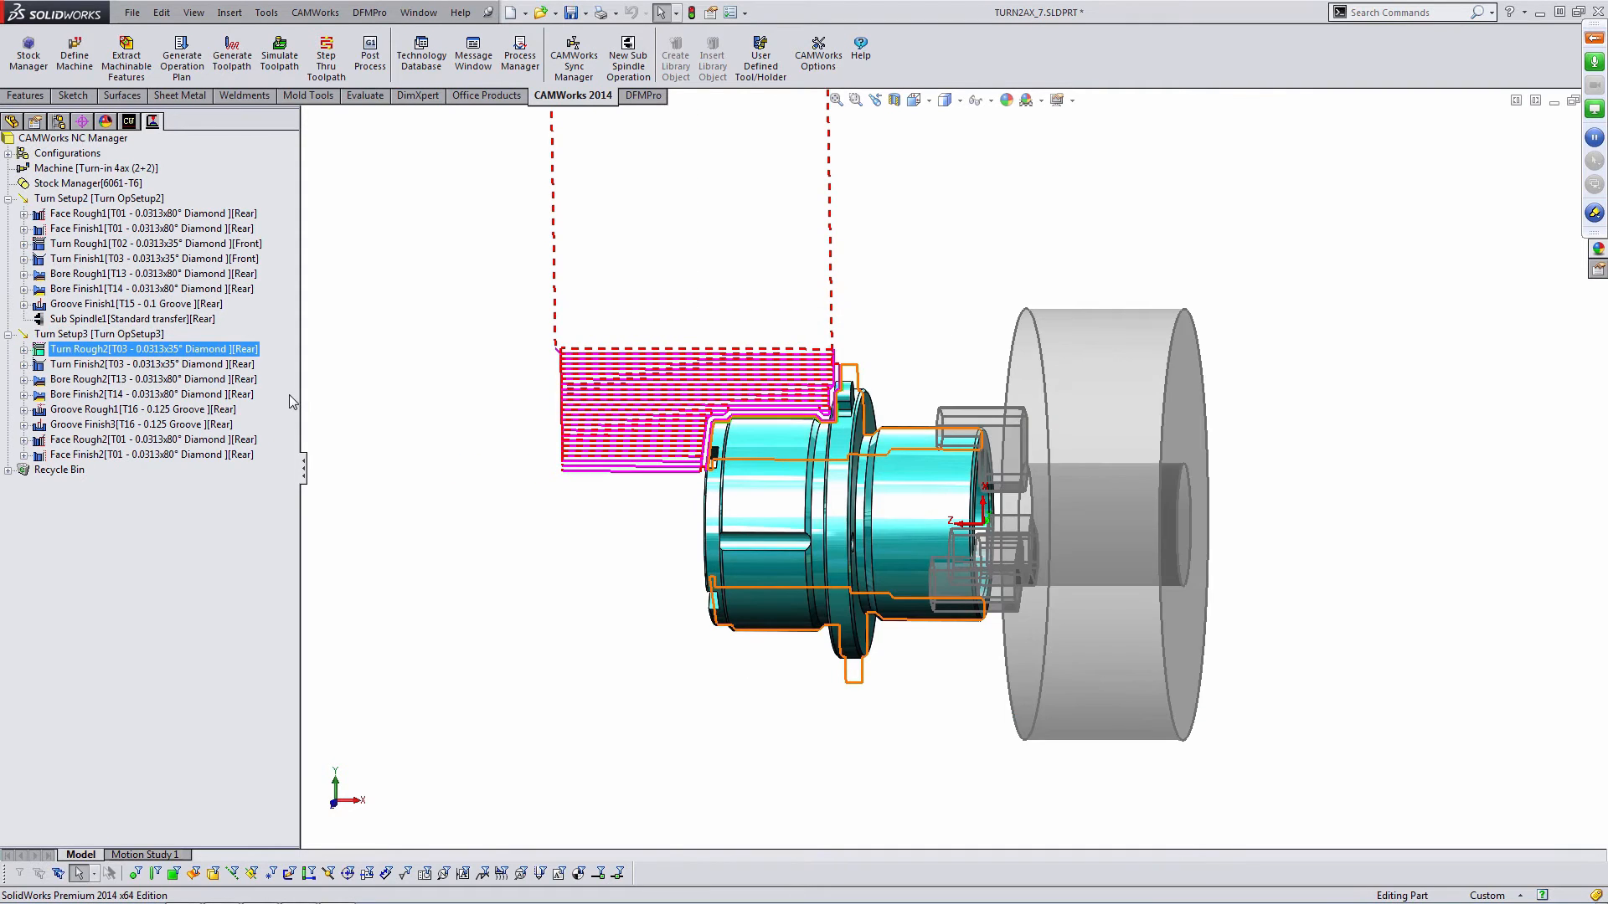
- Open the Sync Manager and set the syncing strategy to Sequential
middle_click_drag(481, 403, 512, 440)
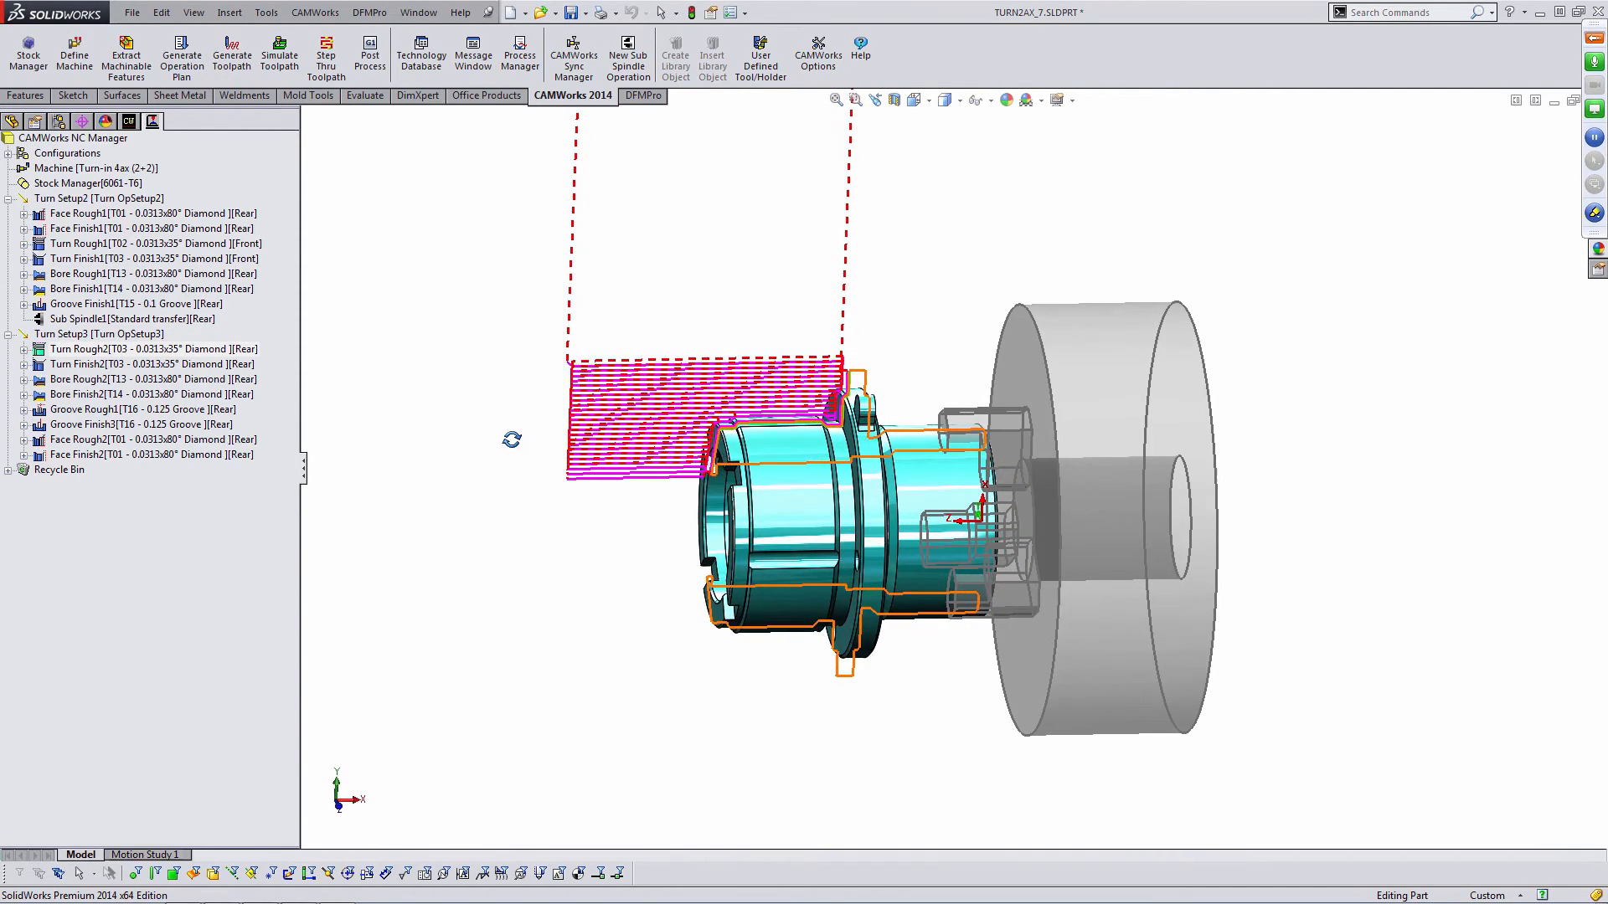
key("Escape")
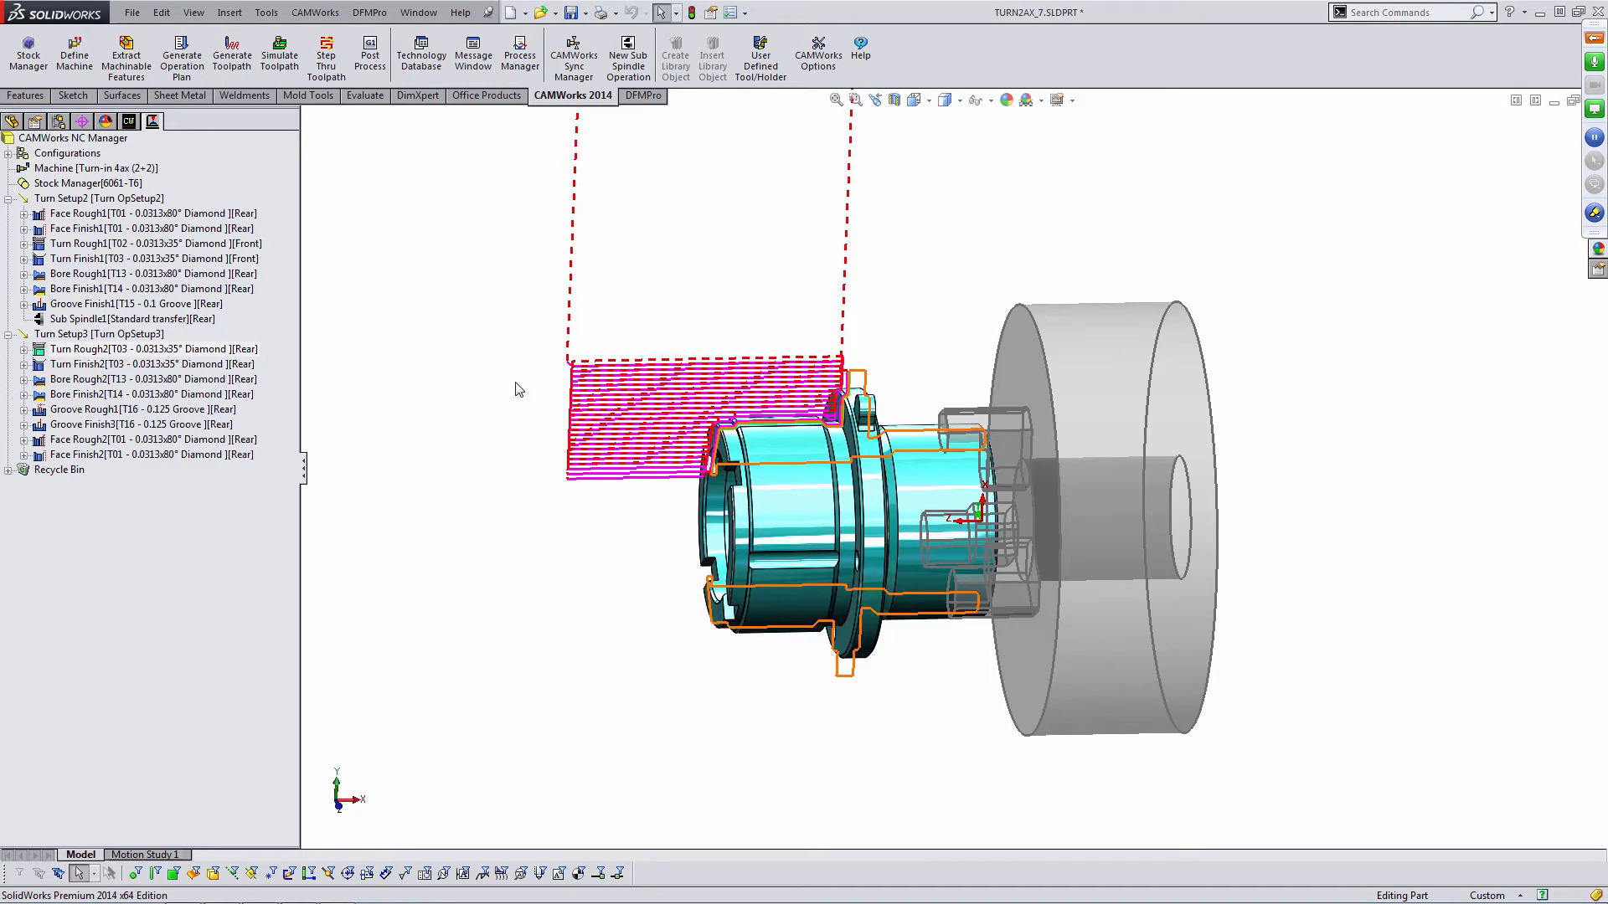
left_click(570, 67)
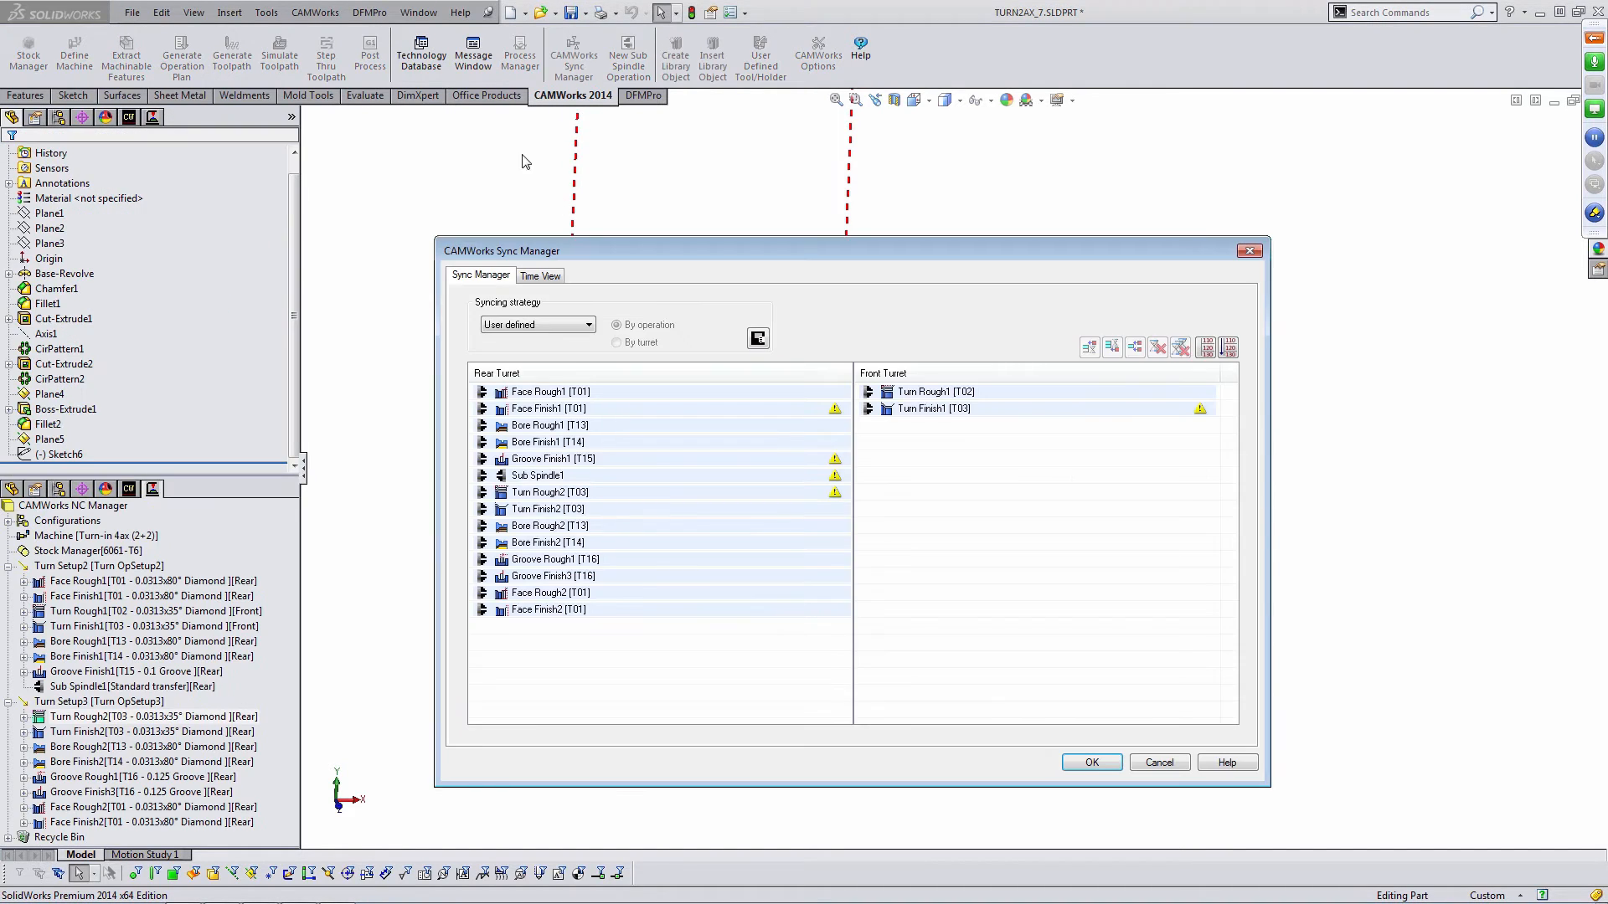
left_click_drag(566, 243, 363, 225)
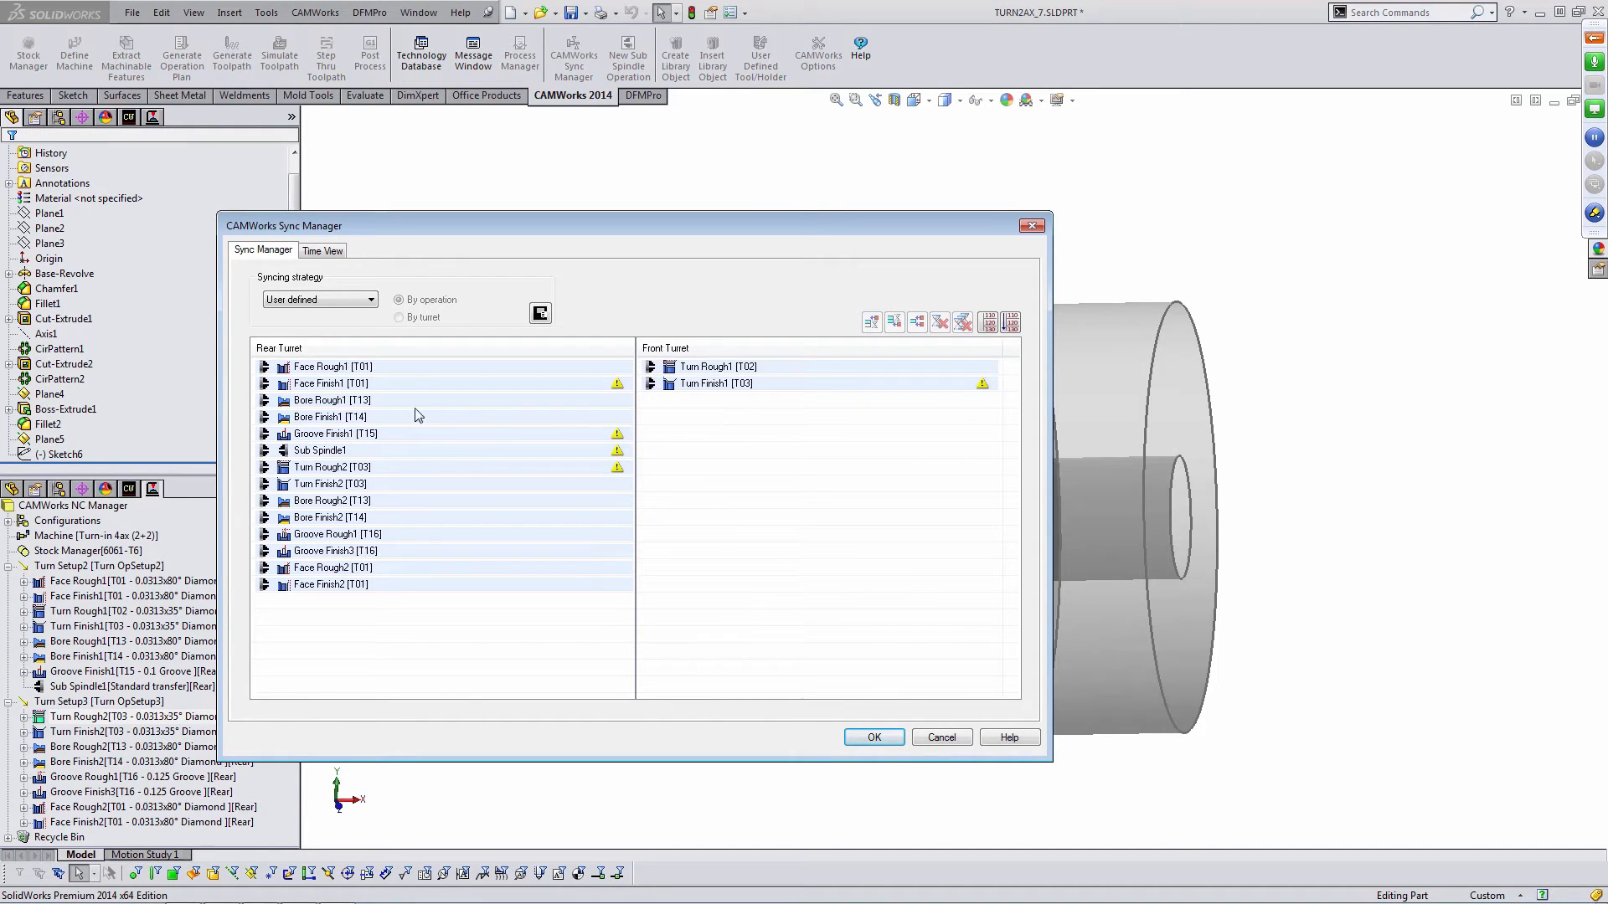
left_click(261, 403)
mouse_move(262, 406)
left_mouse_down()
mouse_move(666, 415)
mouse_move(280, 404)
mouse_move(265, 407)
mouse_move(264, 437)
mouse_move(264, 406)
left_mouse_up()
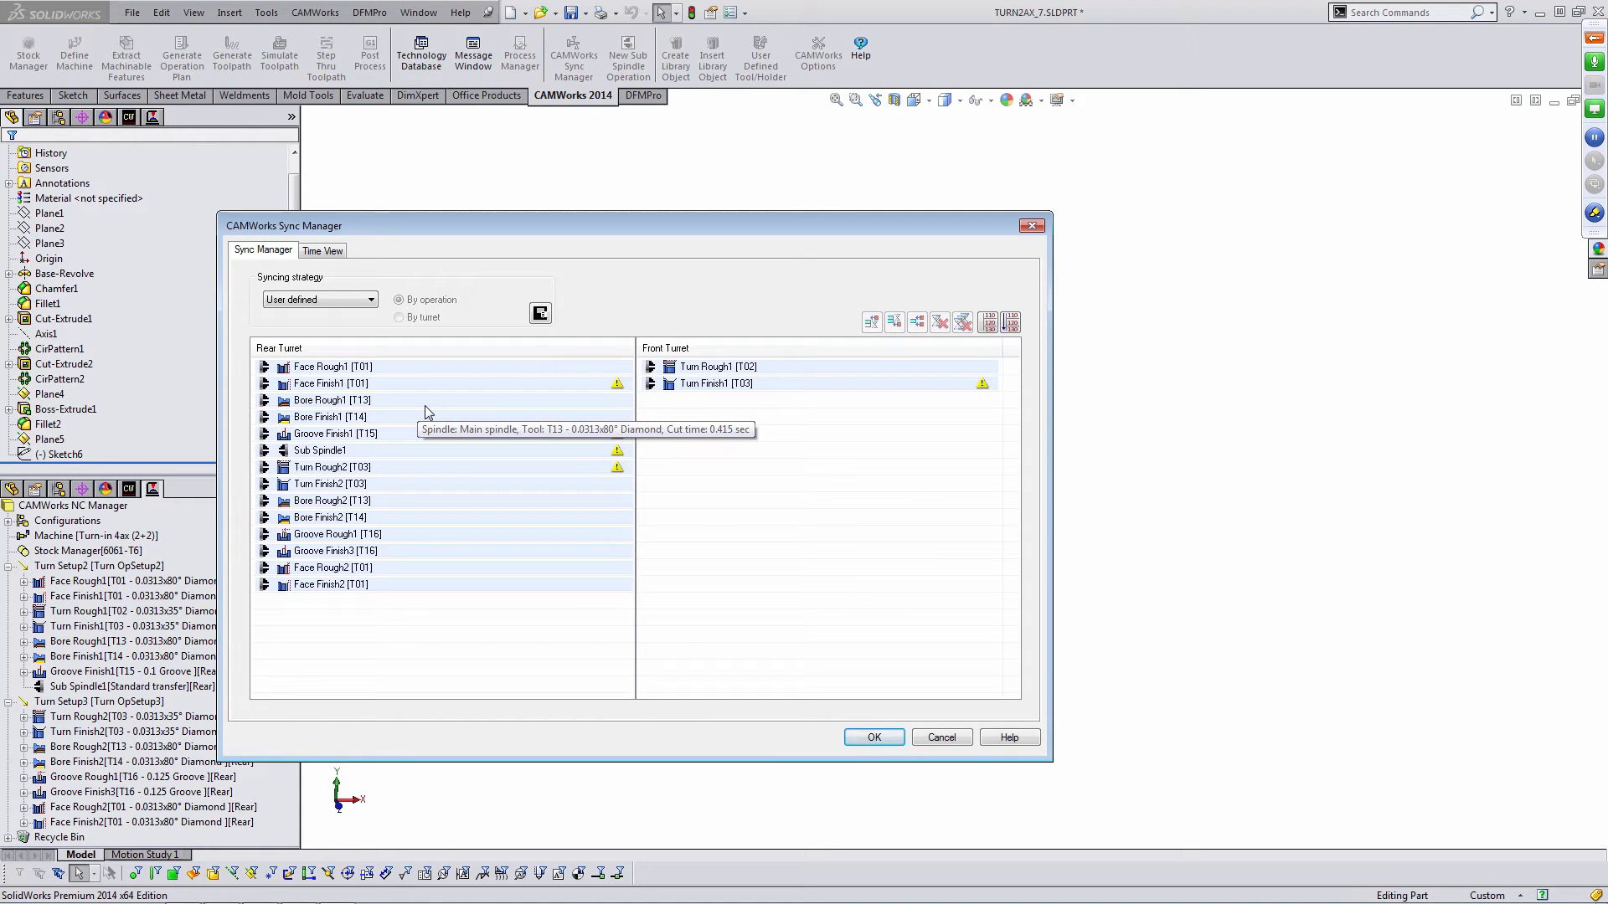
left_click(352, 300)
left_click(352, 321)
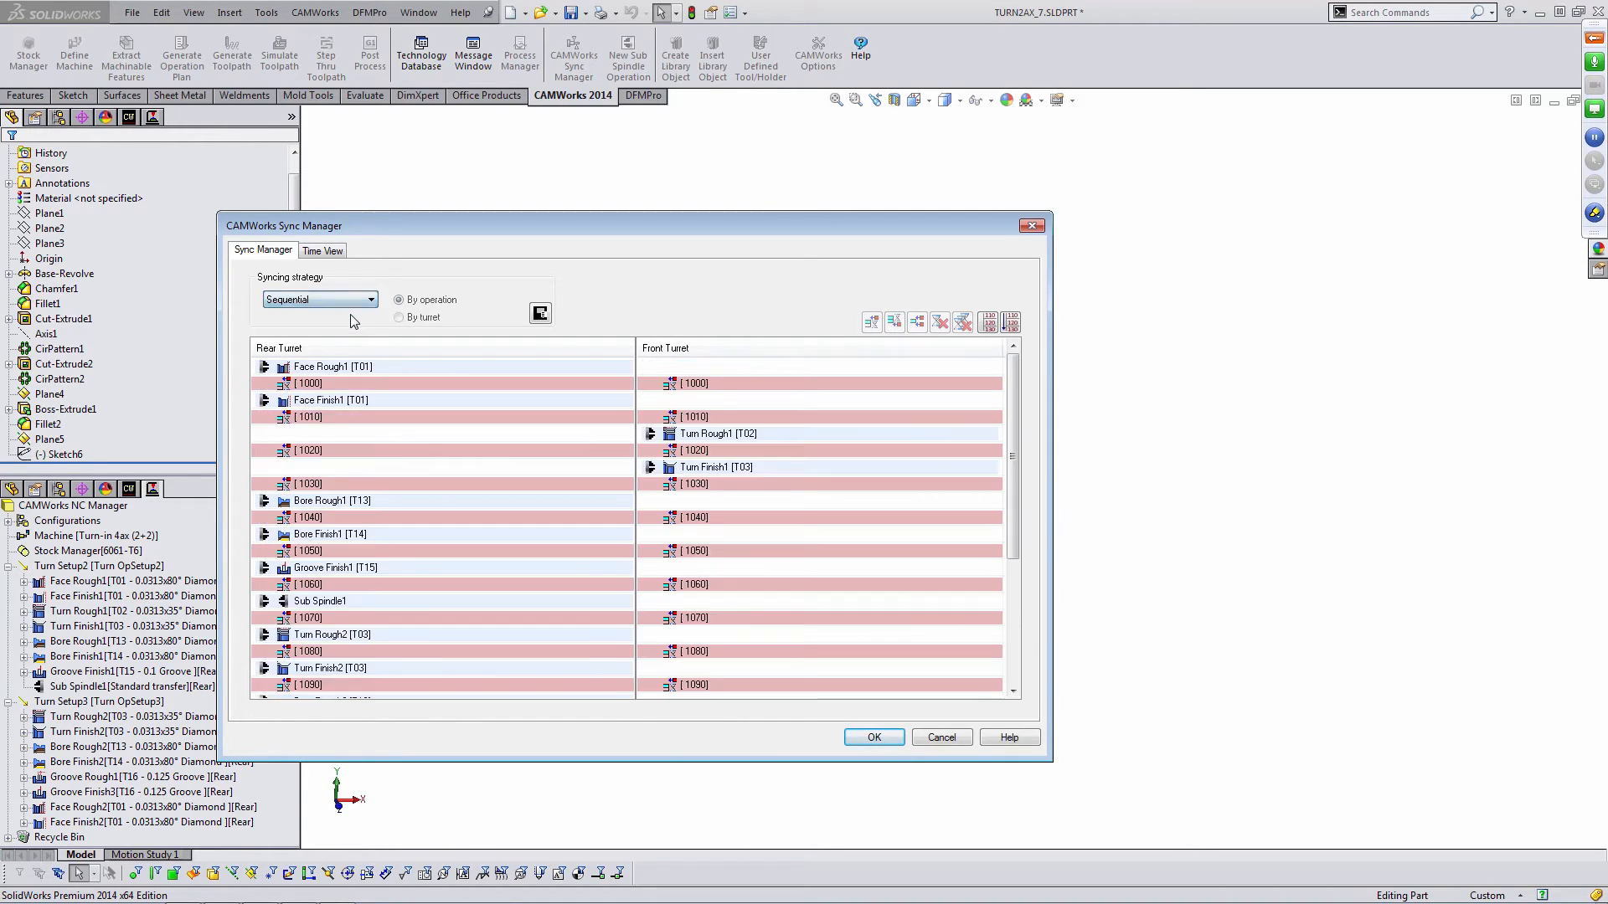
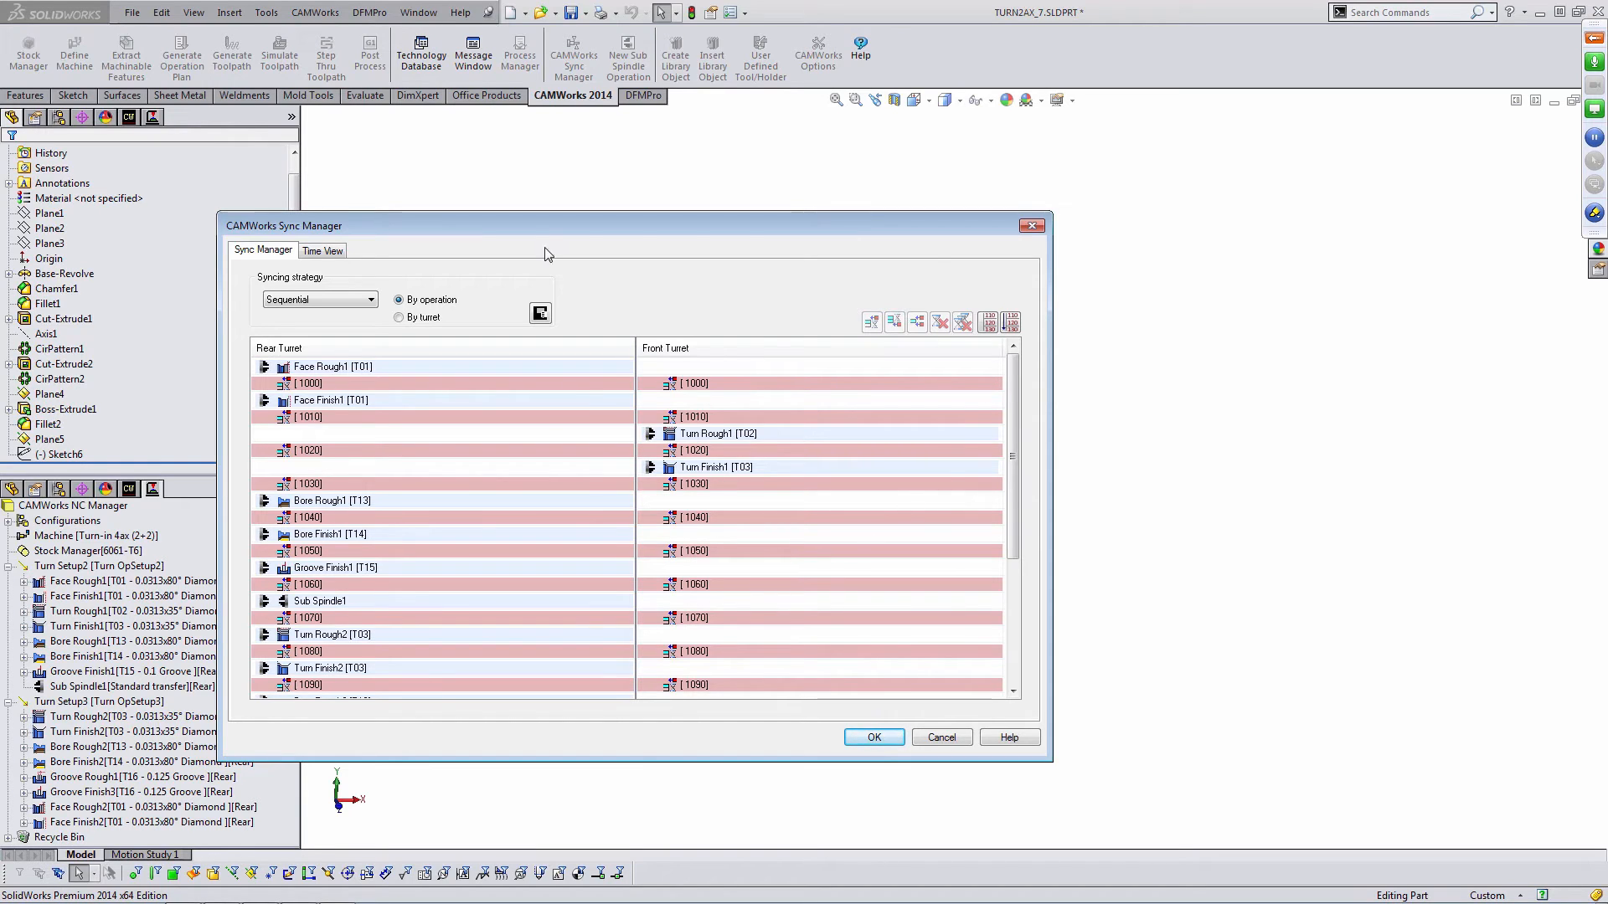
- Close the Sync Manager and start the toolpath simulation
left_click(942, 739)
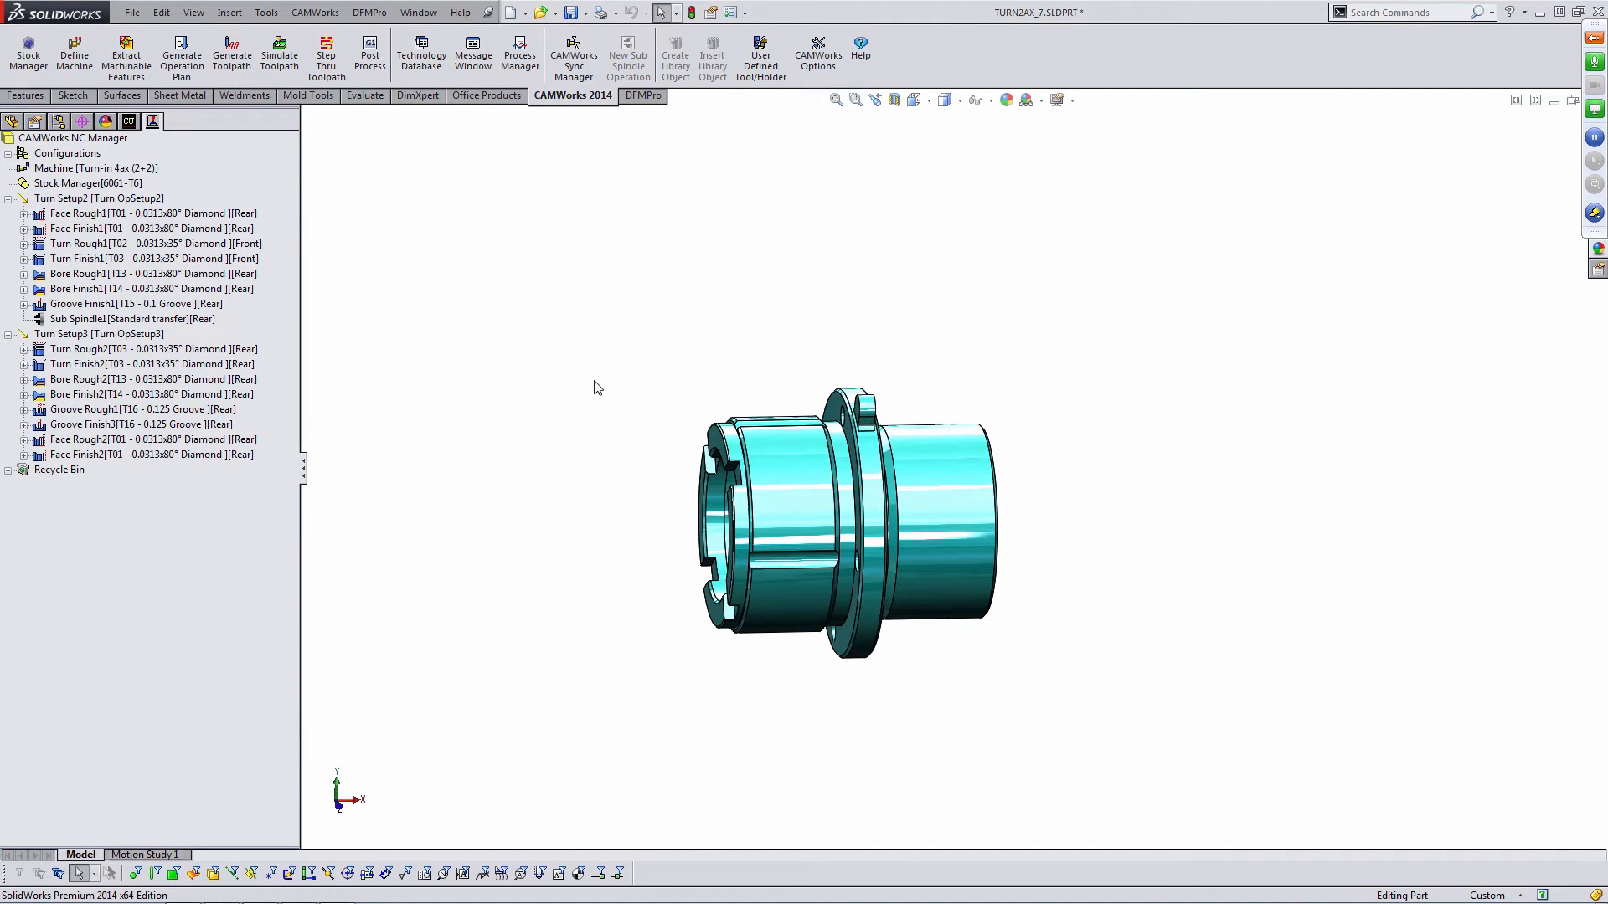
left_click(287, 67)
middle_click_drag(776, 431, 751, 486)
left_click_drag(652, 199, 776, 160)
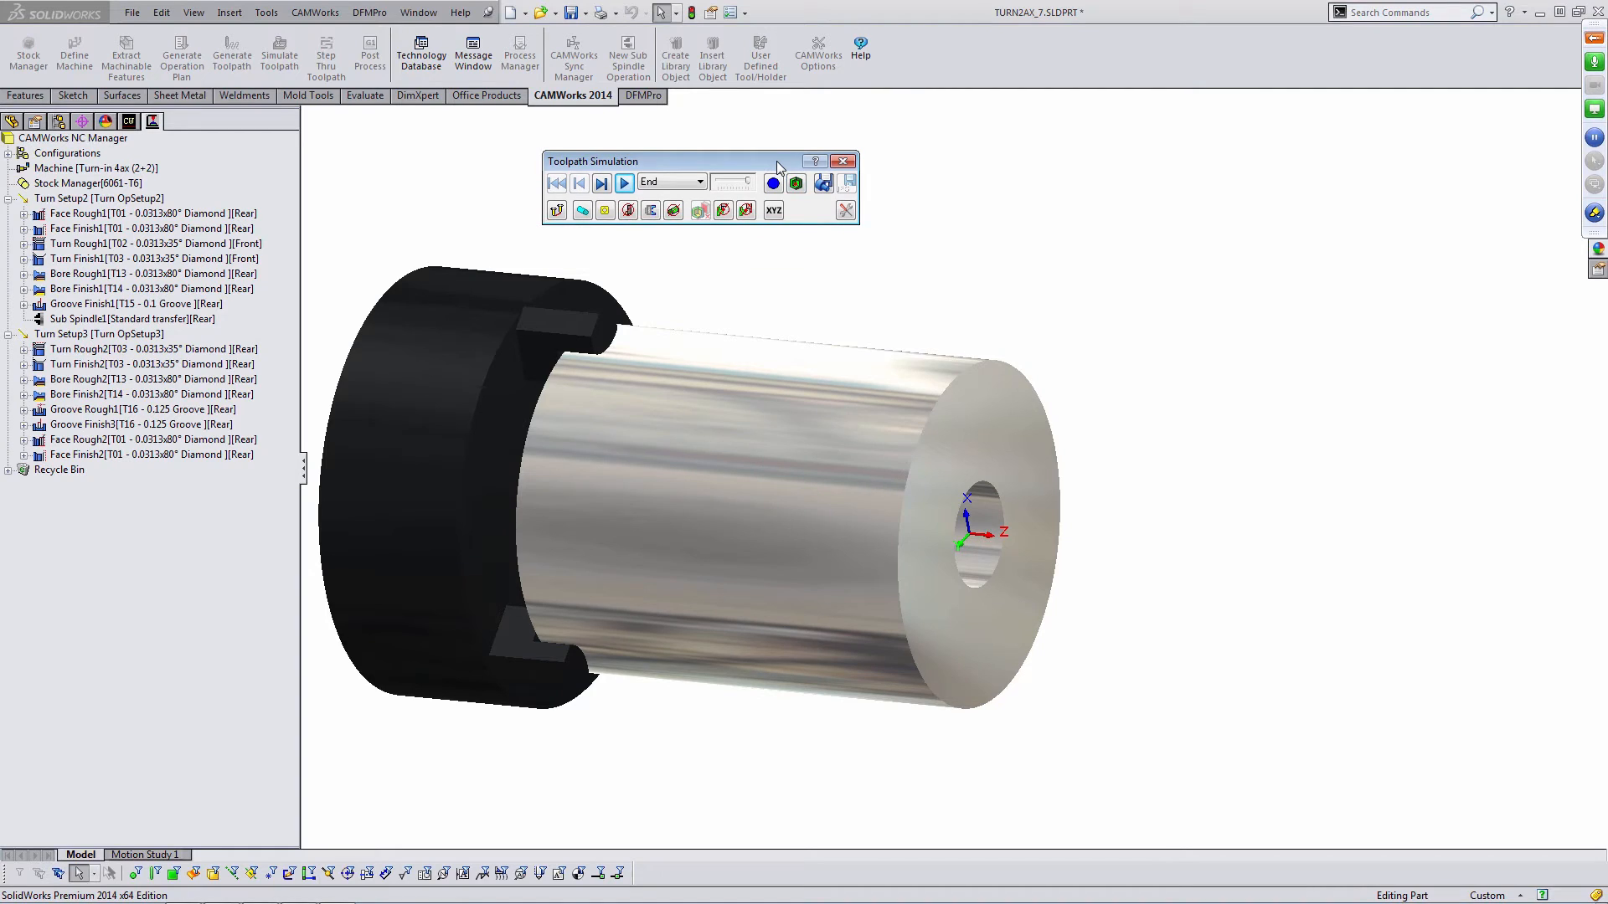
- In the simulation options, move the target part deviation slider toward Quality and accept
left_click(845, 210)
left_click_drag(583, 101, 604, 101)
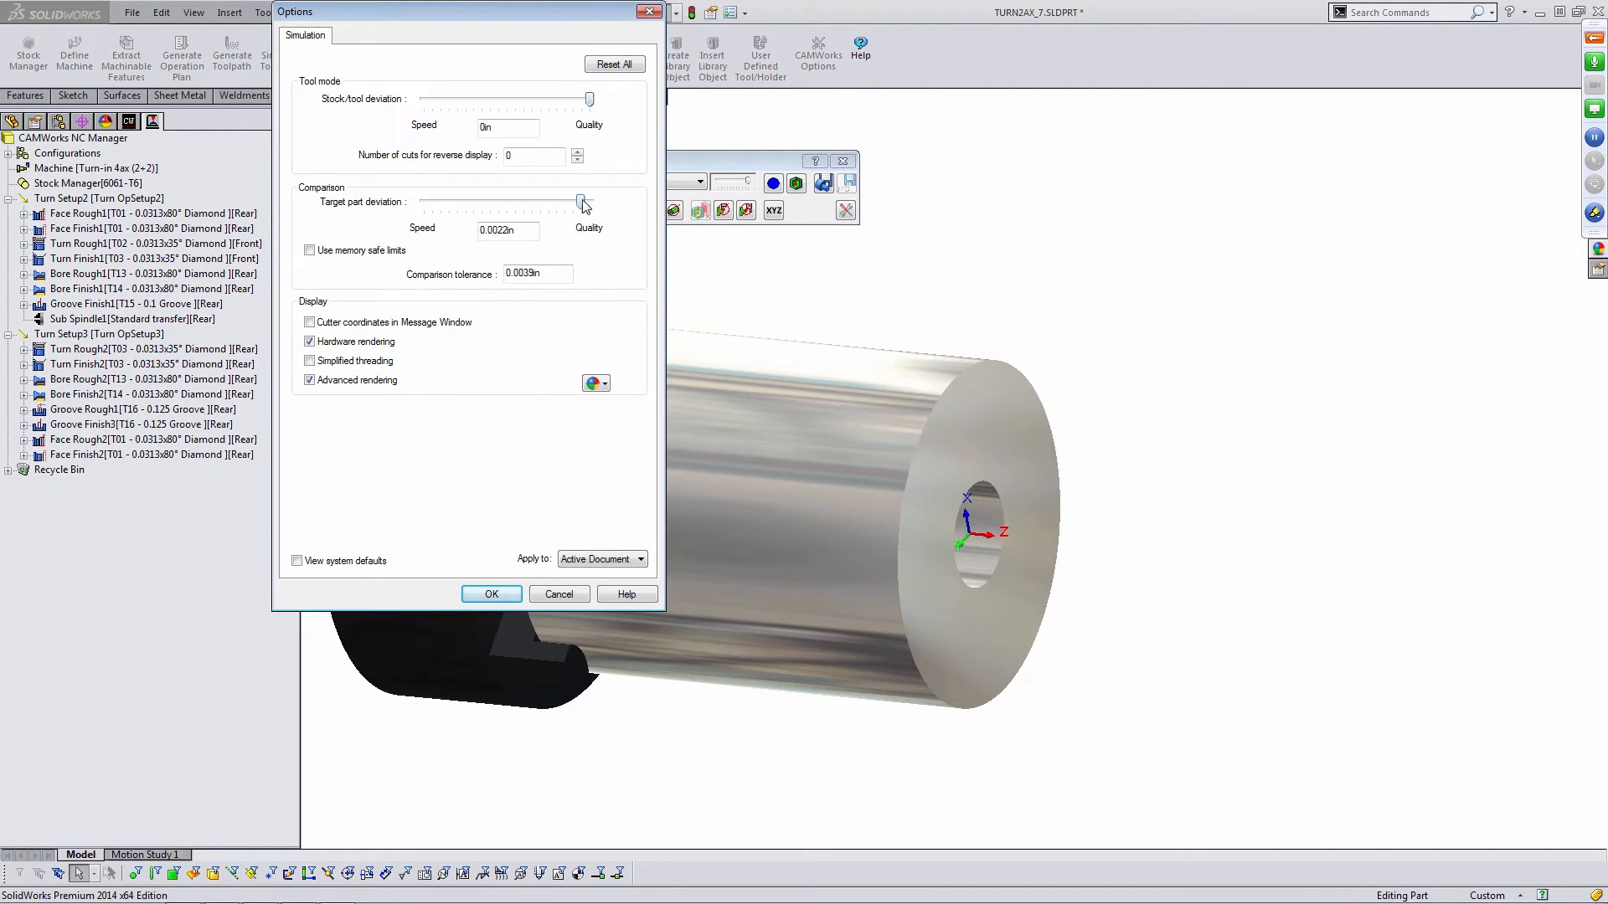
left_click_drag(583, 203, 621, 218)
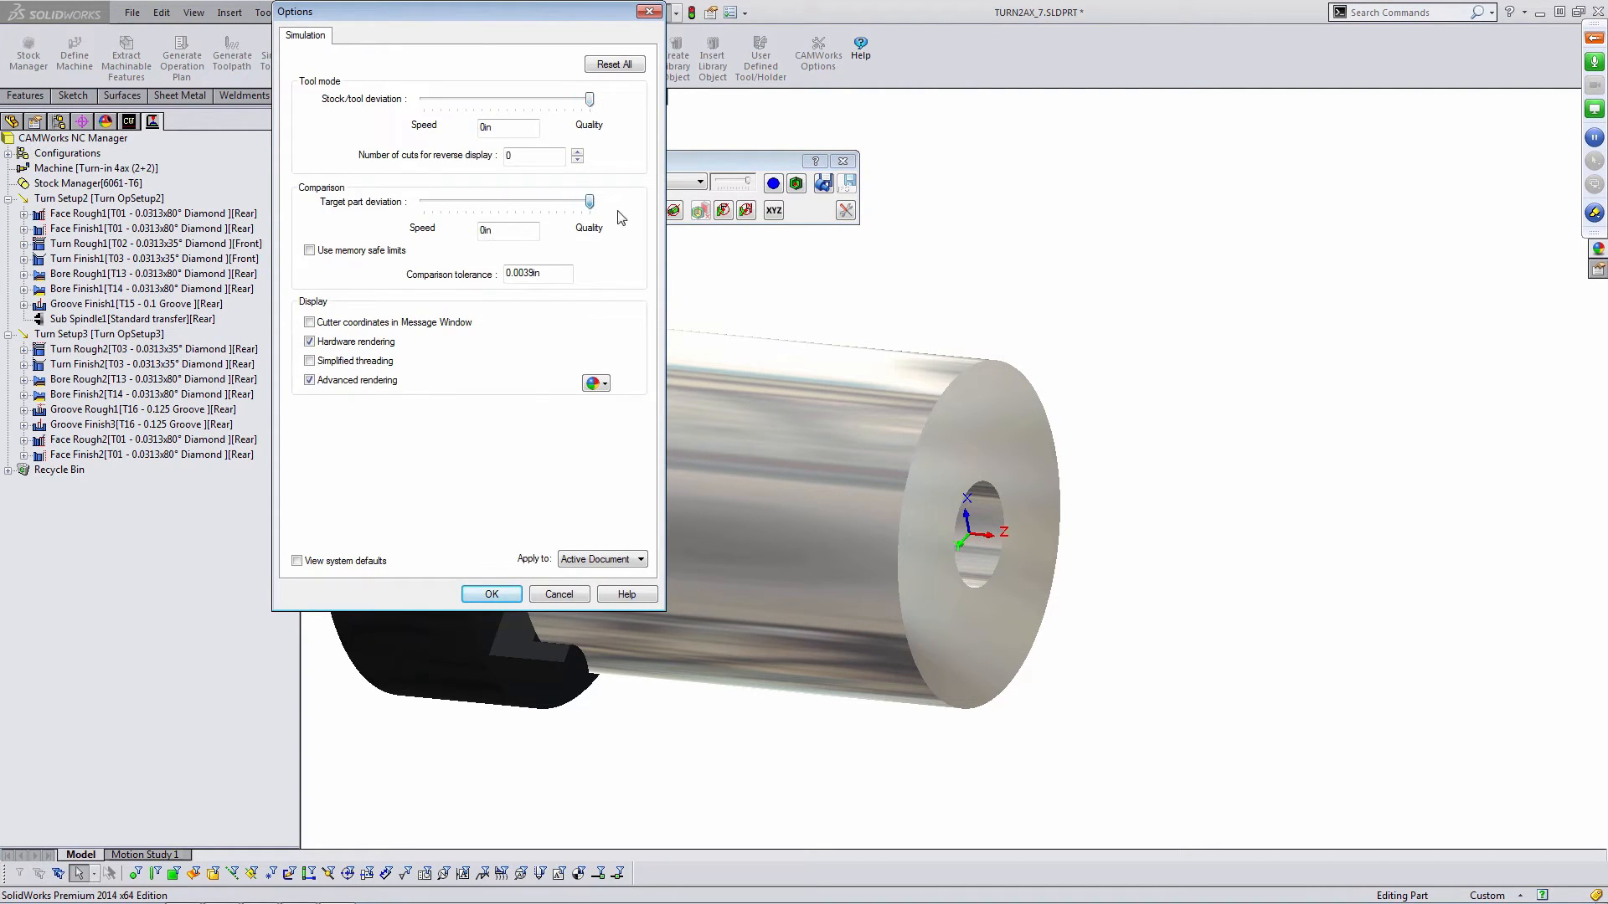
left_click(490, 595)
- Run the toolpath simulation to the end
left_click(847, 499)
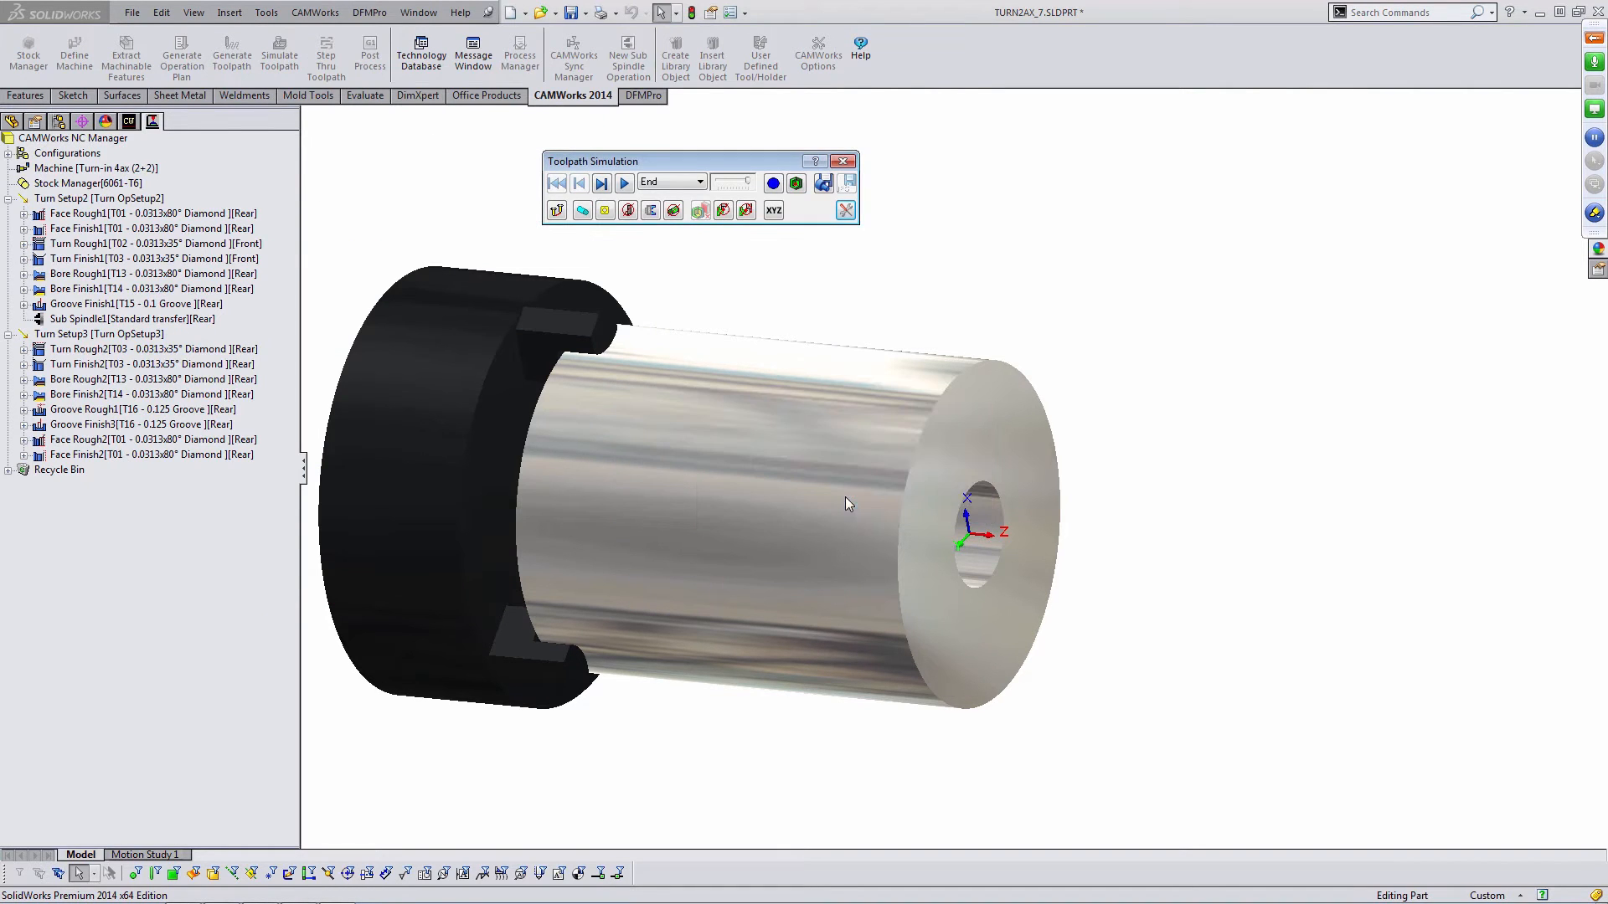
left_click(625, 184)
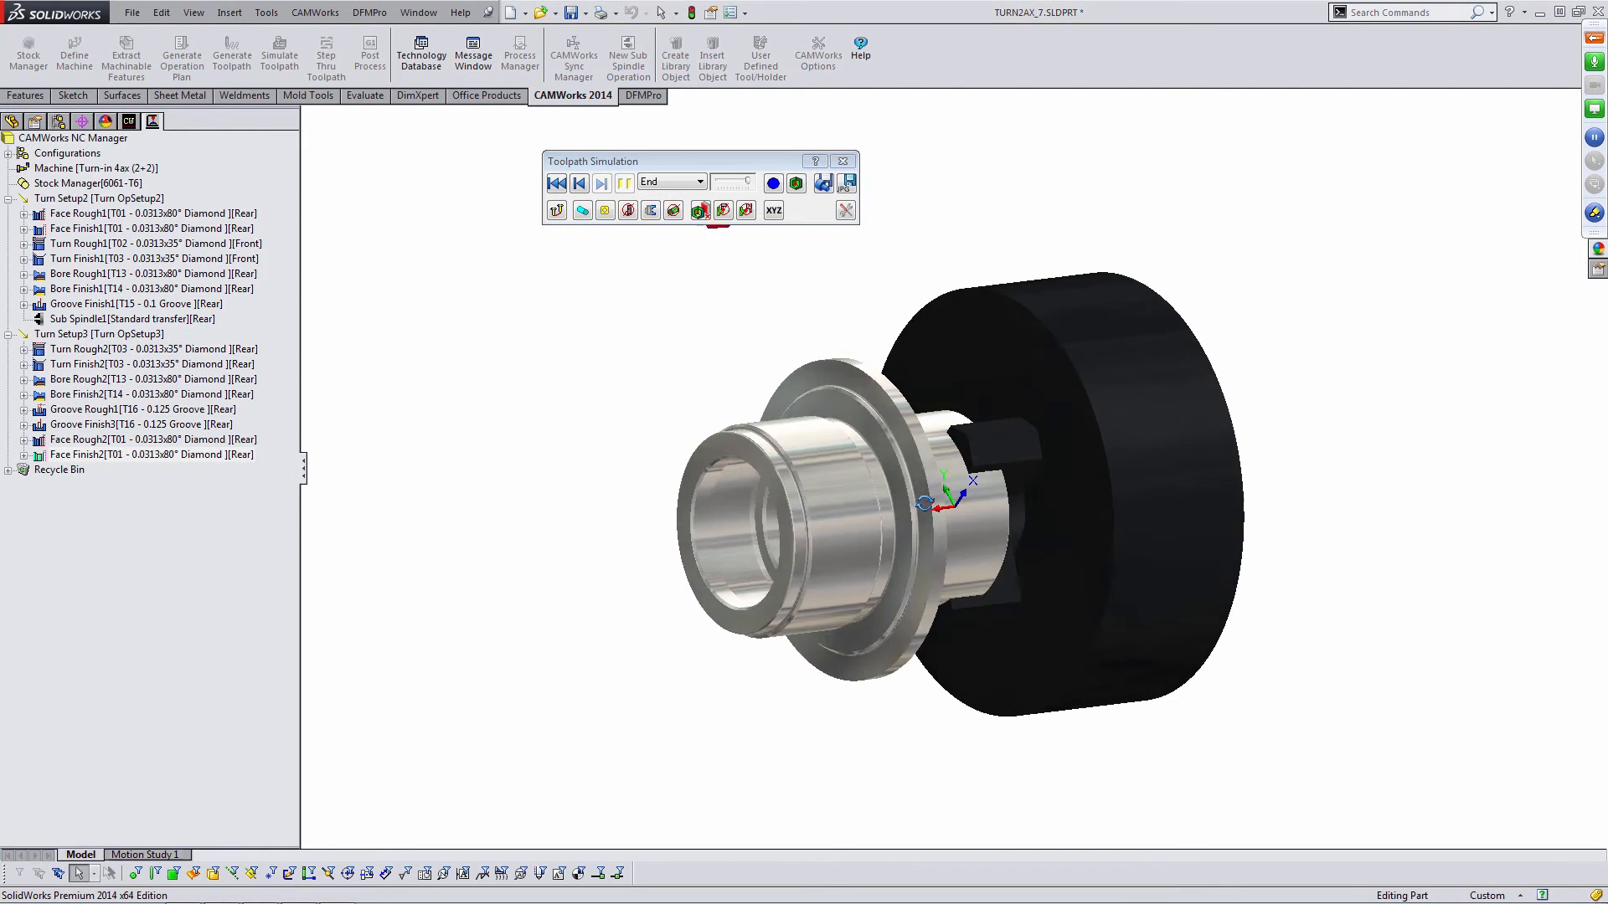
- Toggle the comparison display with the target part on and off to inspect the machined result
left_click(797, 184)
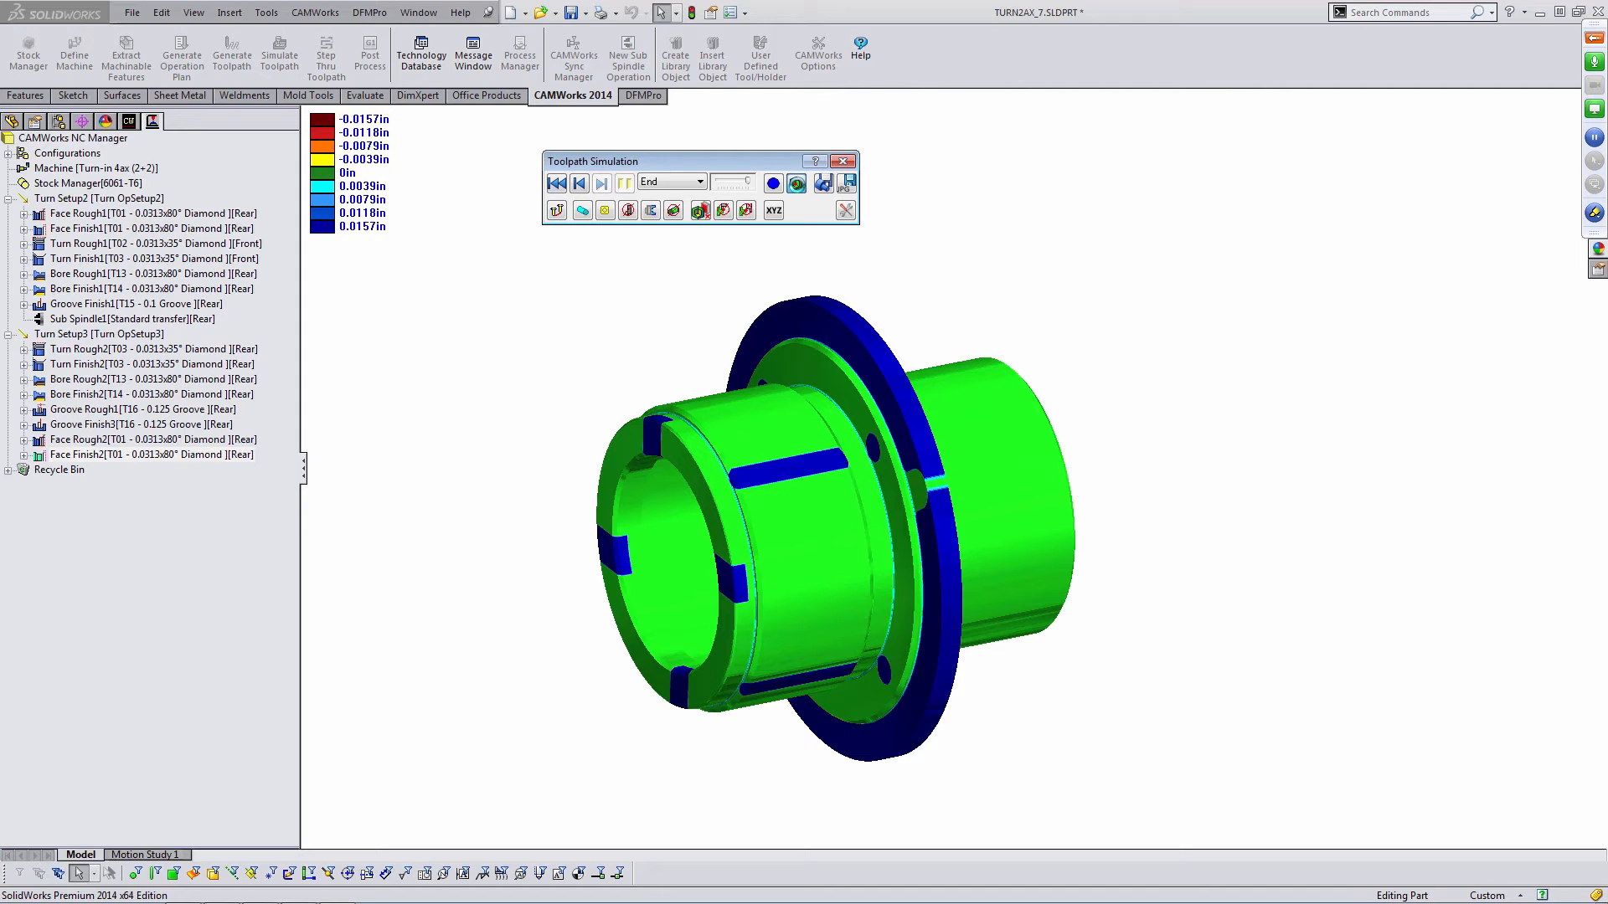
left_click(796, 184)
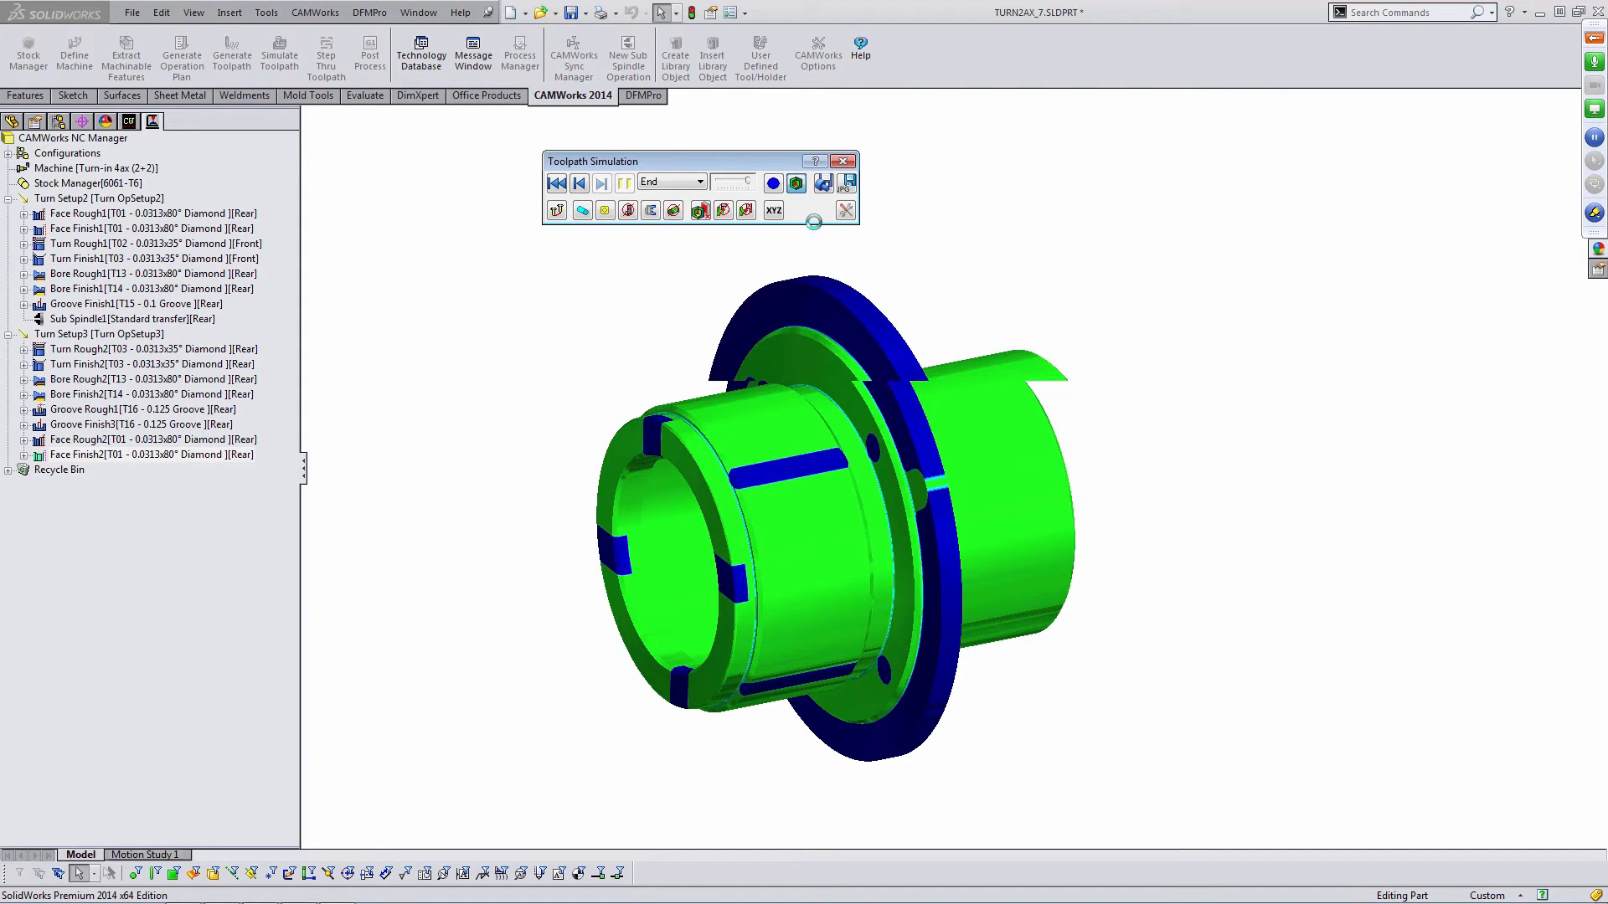
left_click(795, 184)
scroll(837, 415, "down", 9)
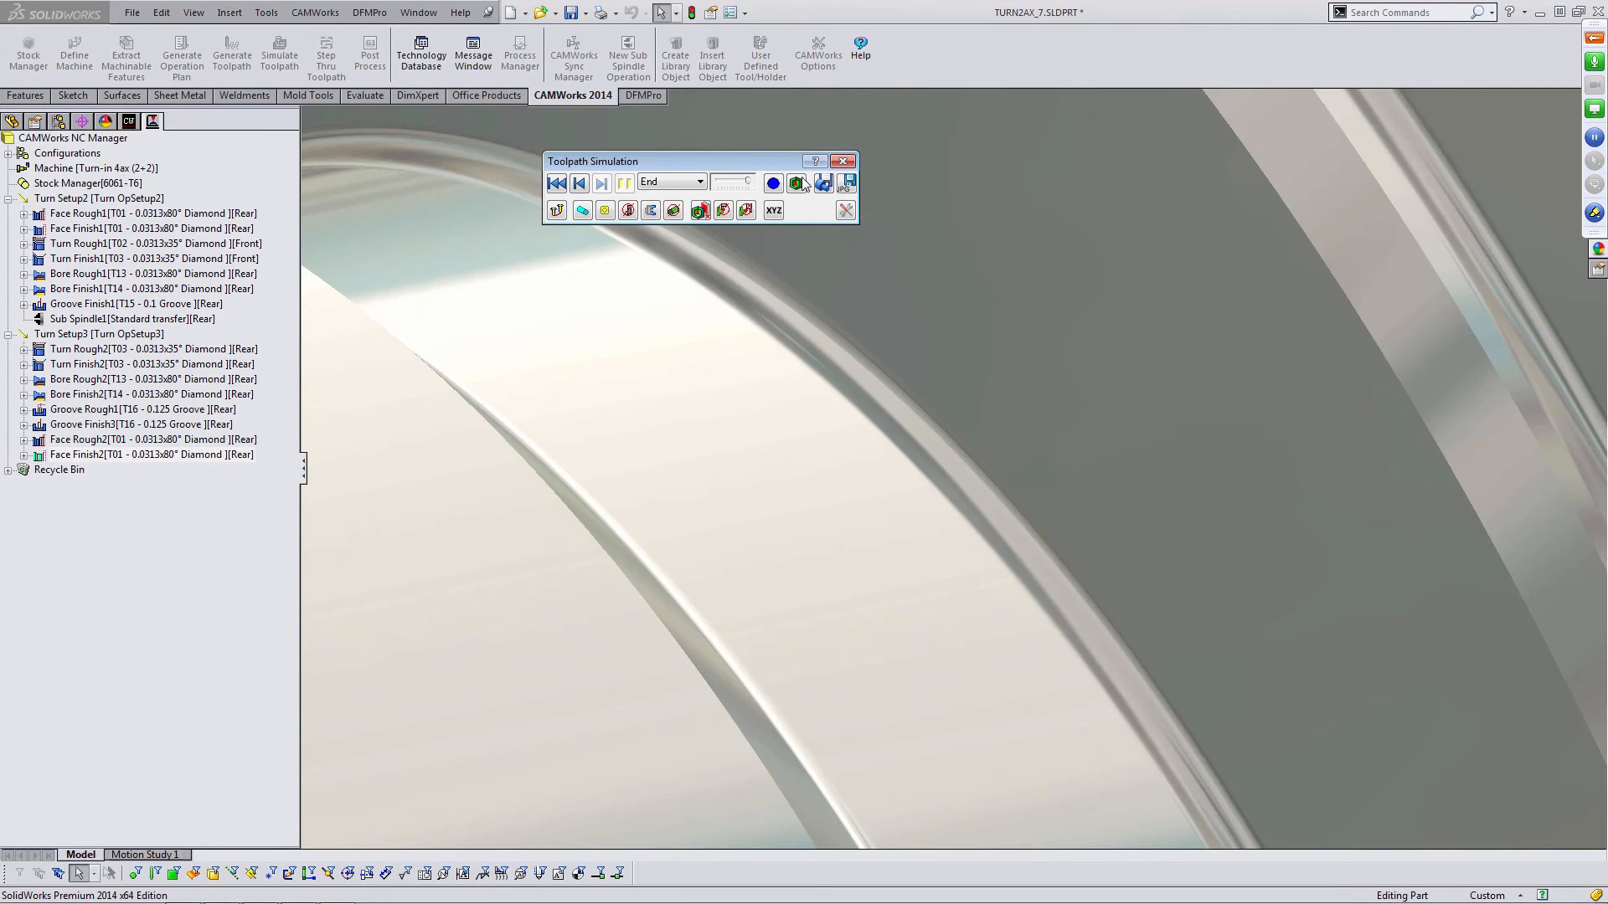
left_click(800, 182)
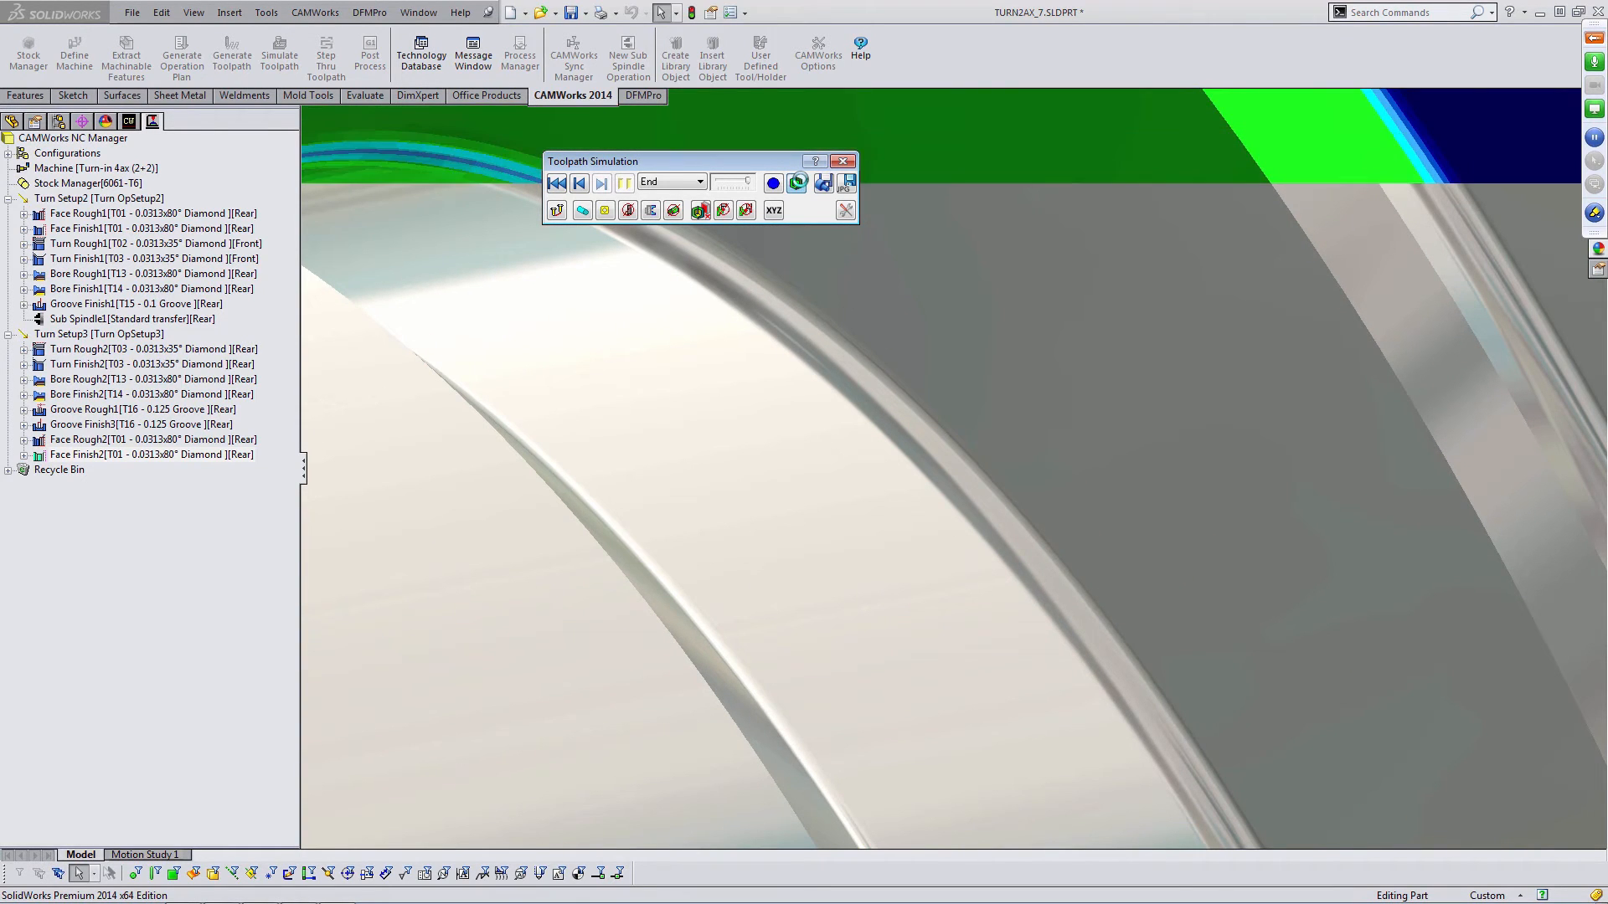
left_click(797, 184)
scroll(904, 457, "up", 12)
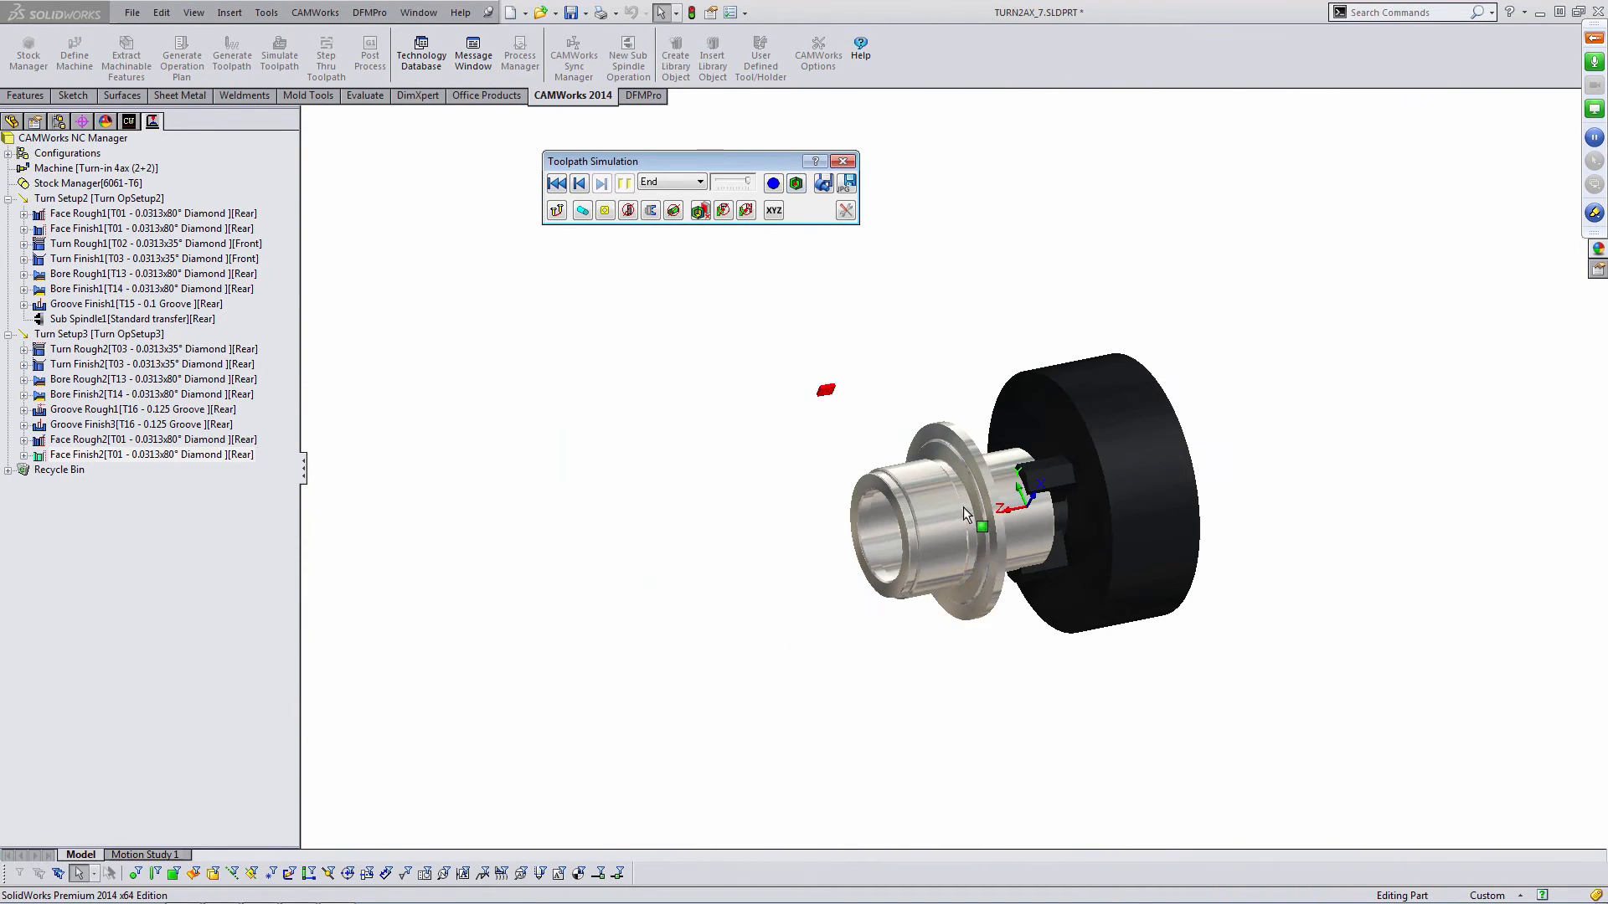
scroll(965, 515, "down", 3)
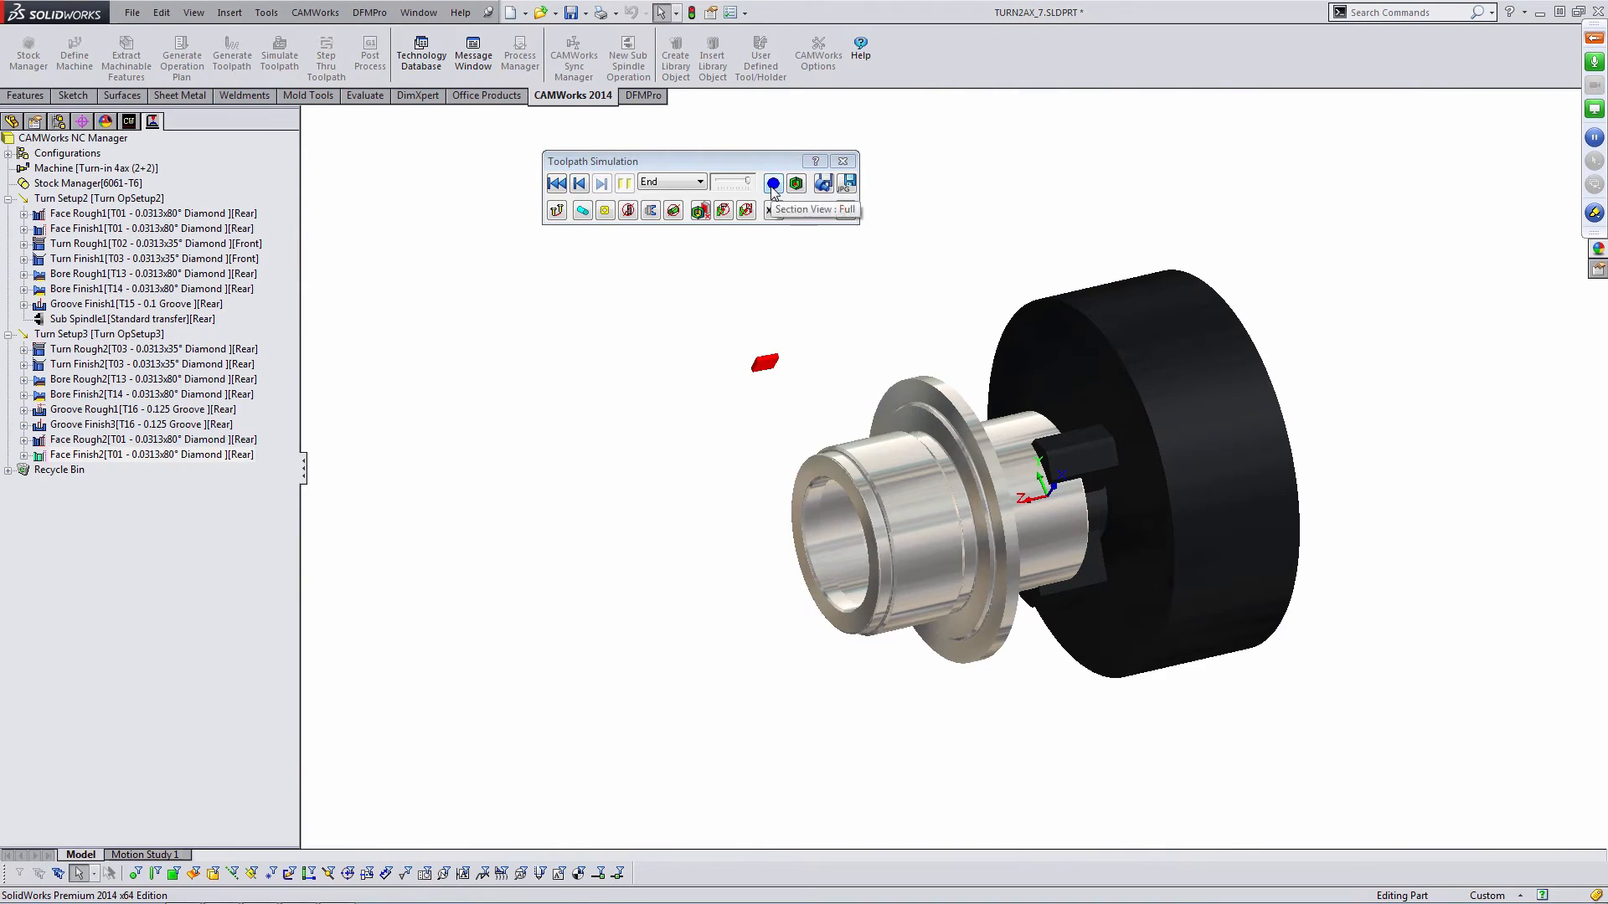
- Save the simulated stock as the STL file TURN2AX_7.stl on the Desktop
left_click(824, 186)
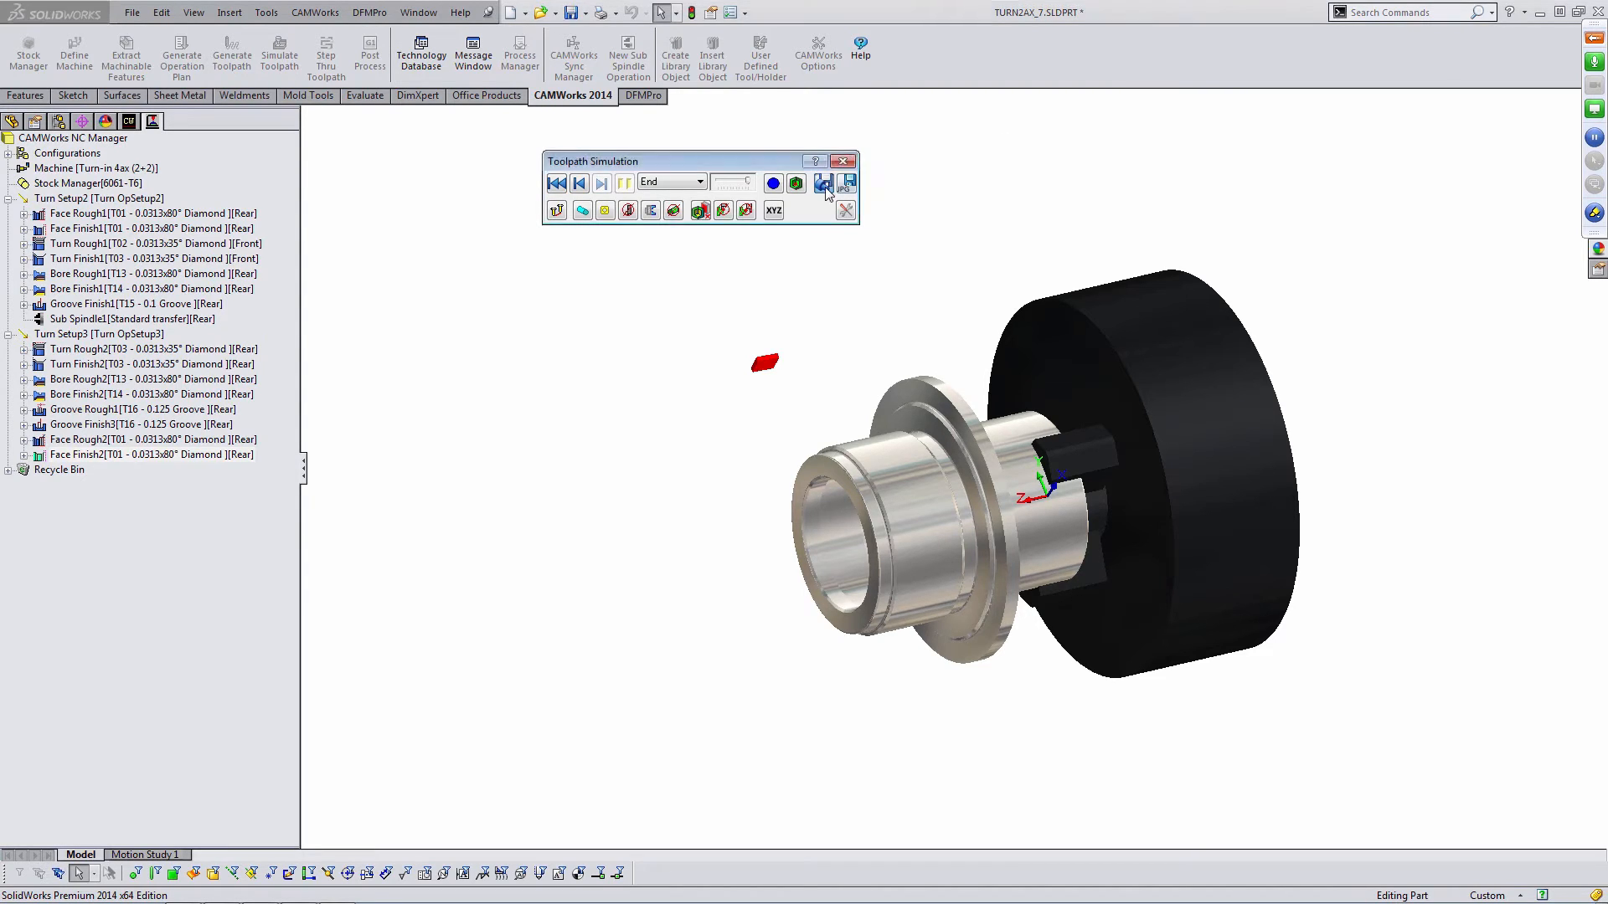
left_click(621, 334)
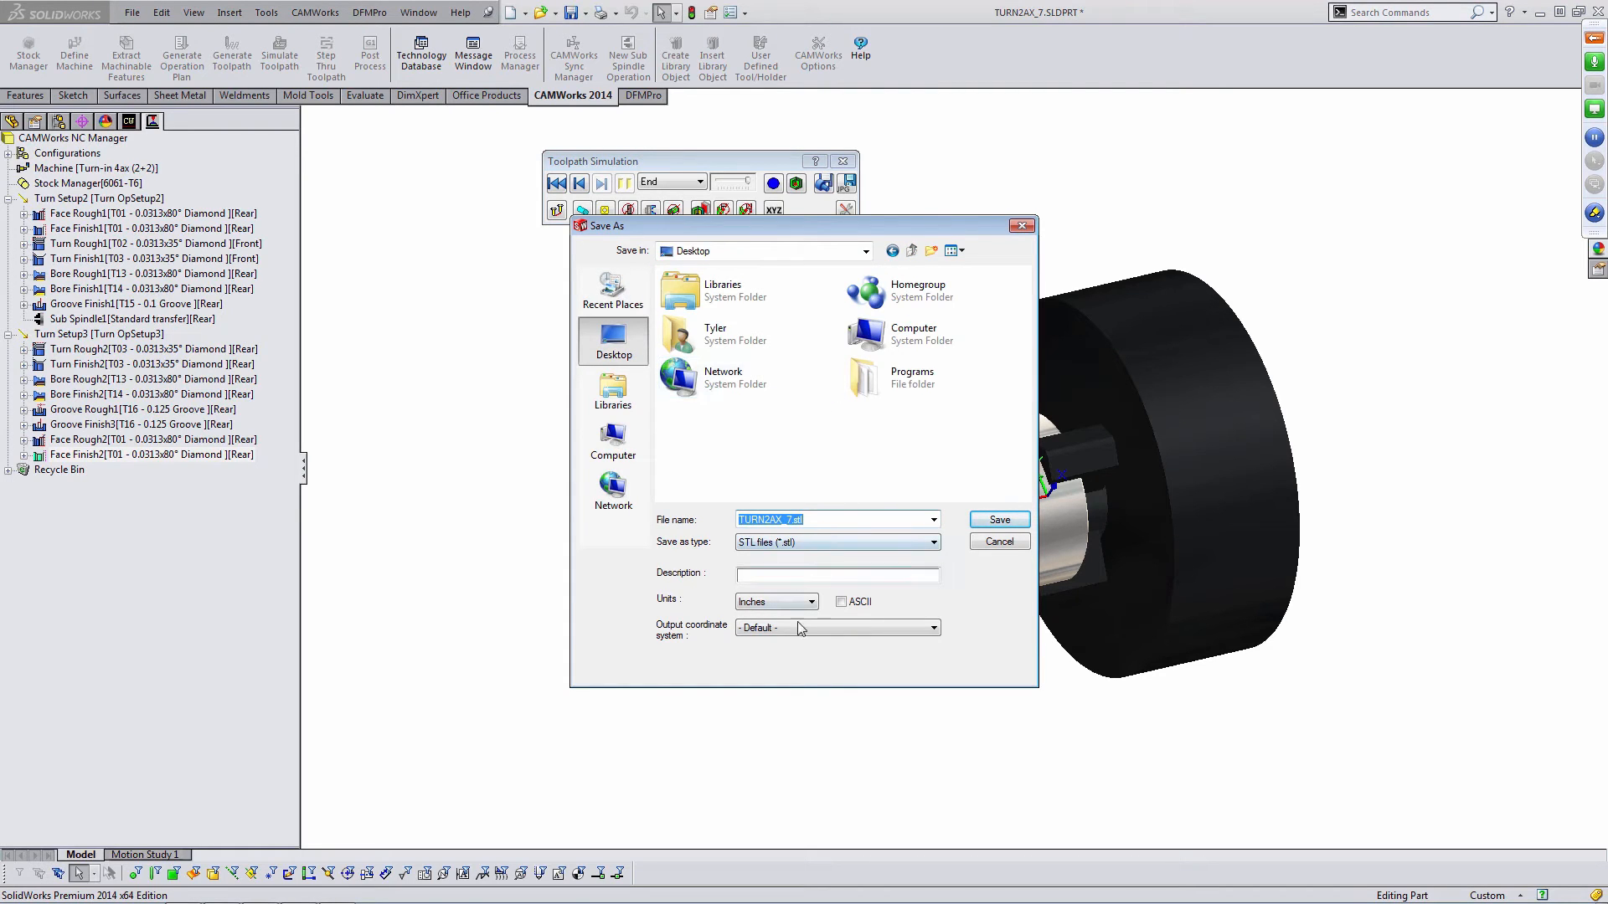
left_click(992, 521)
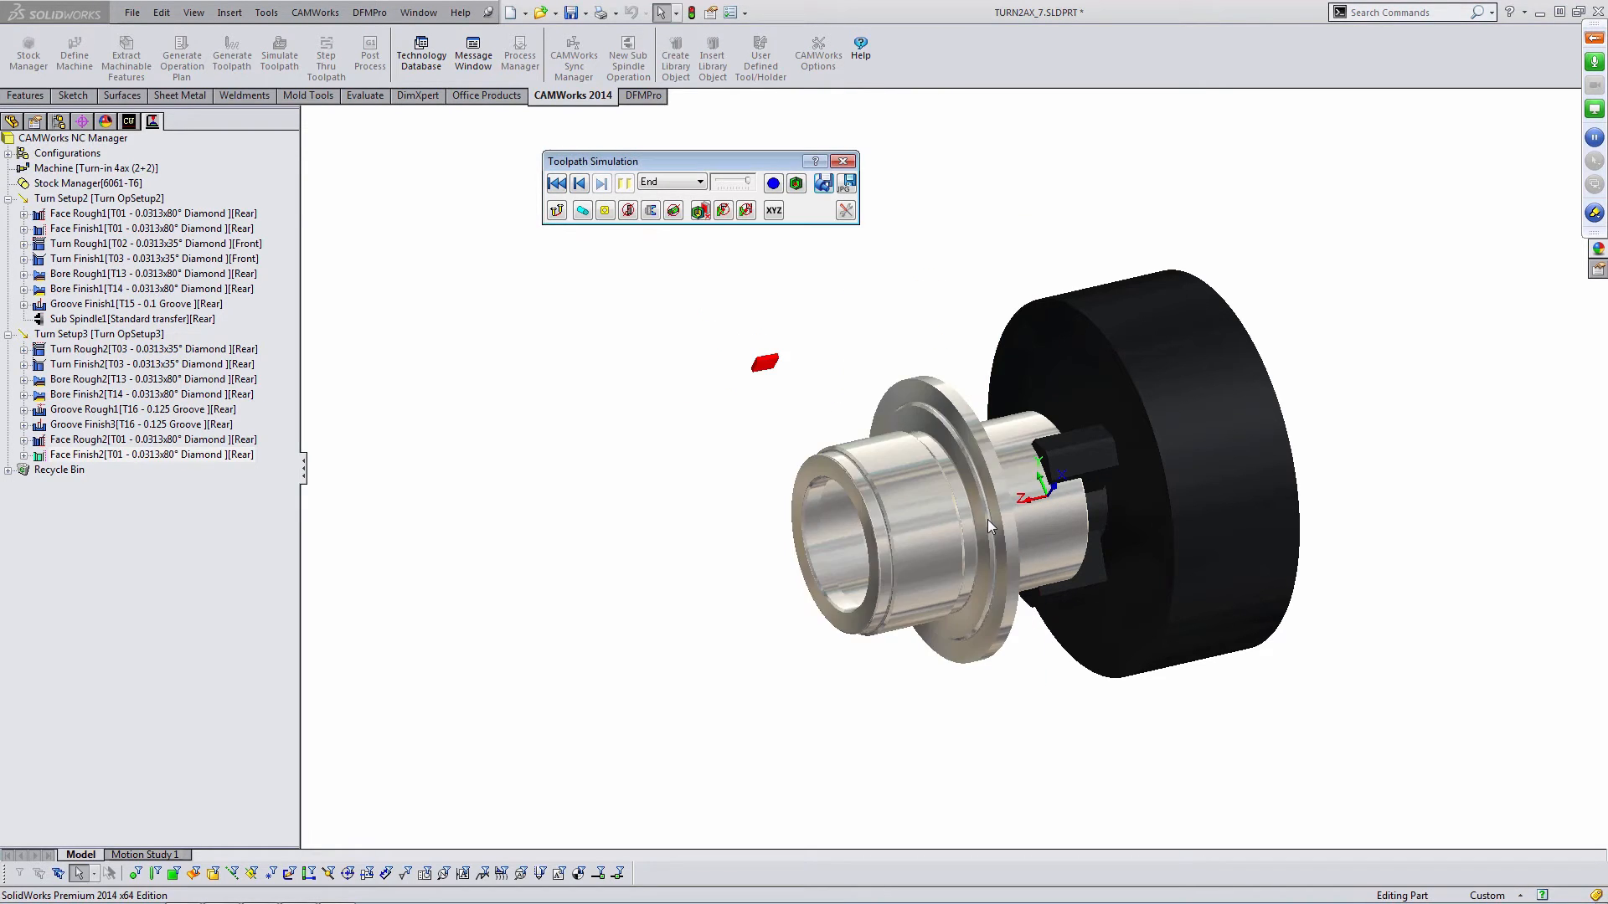
- Close the toolpath simulation and save the part file
left_click(842, 161)
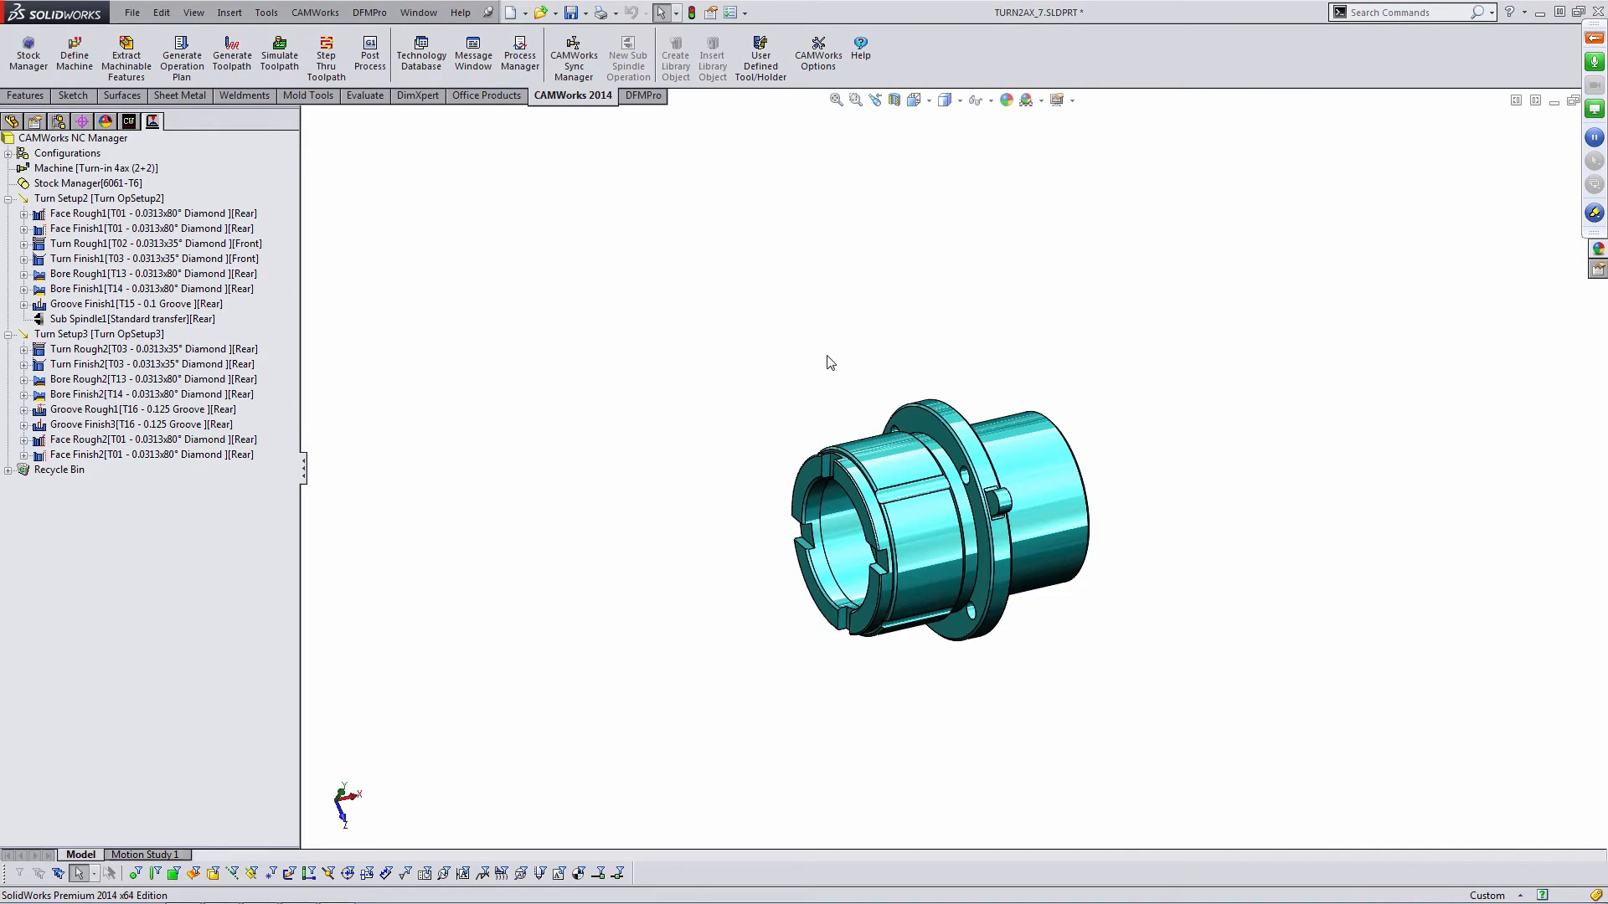
middle_click_drag(826, 359, 834, 377)
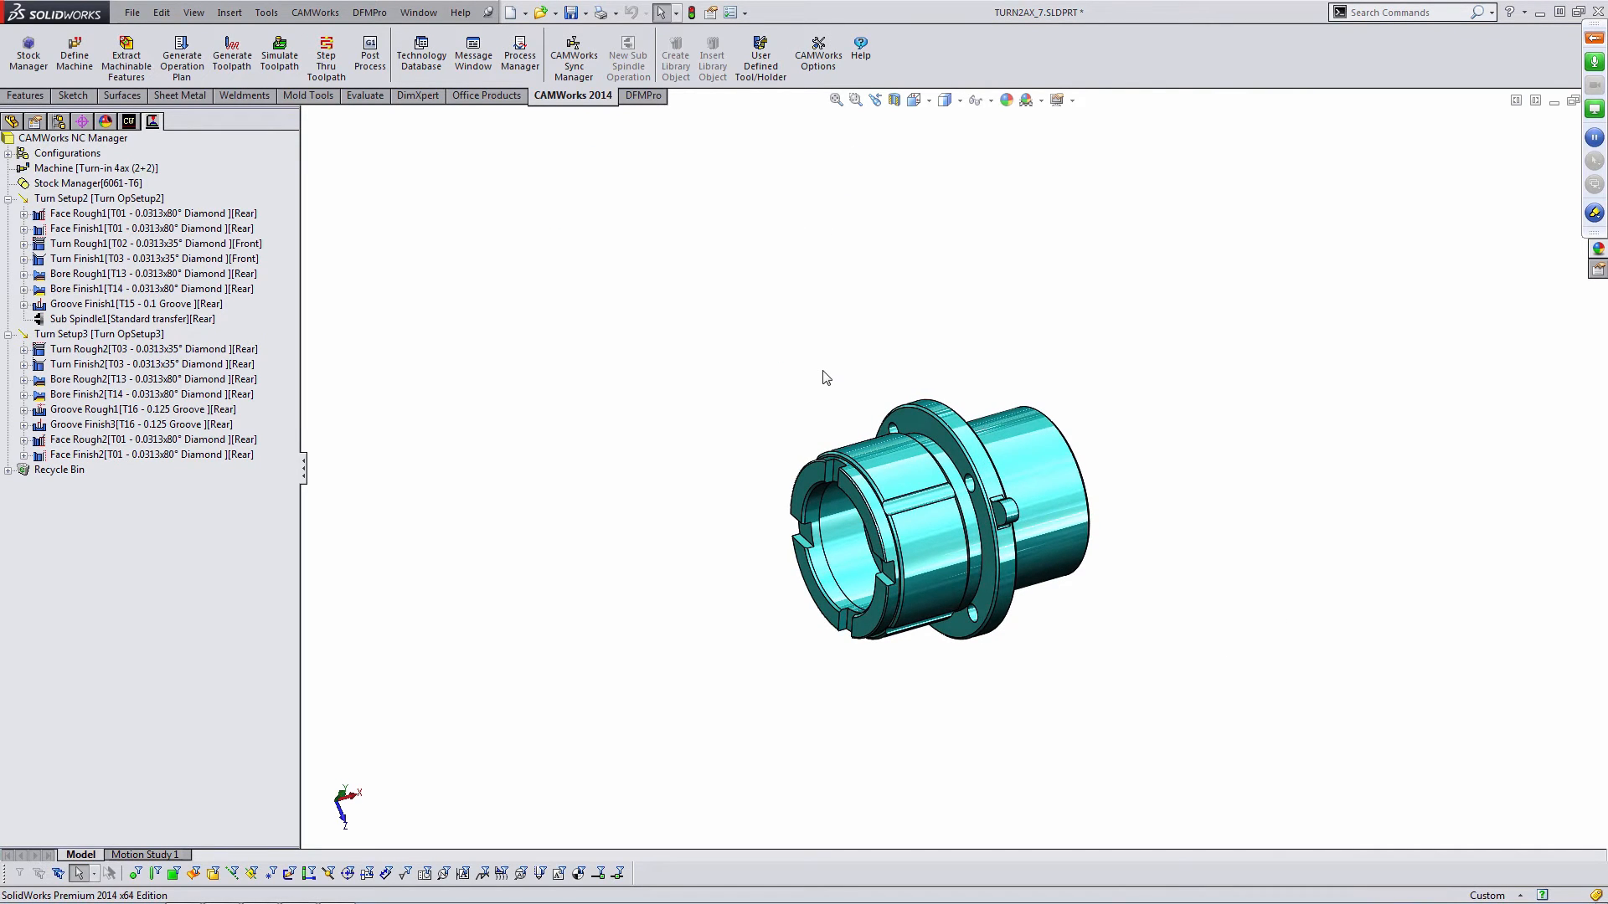
key("ctrl+s")
- Create a new CAMWorks configuration and activate the Mill-in - 1 configuration
left_click(8, 153)
left_click(64, 156)
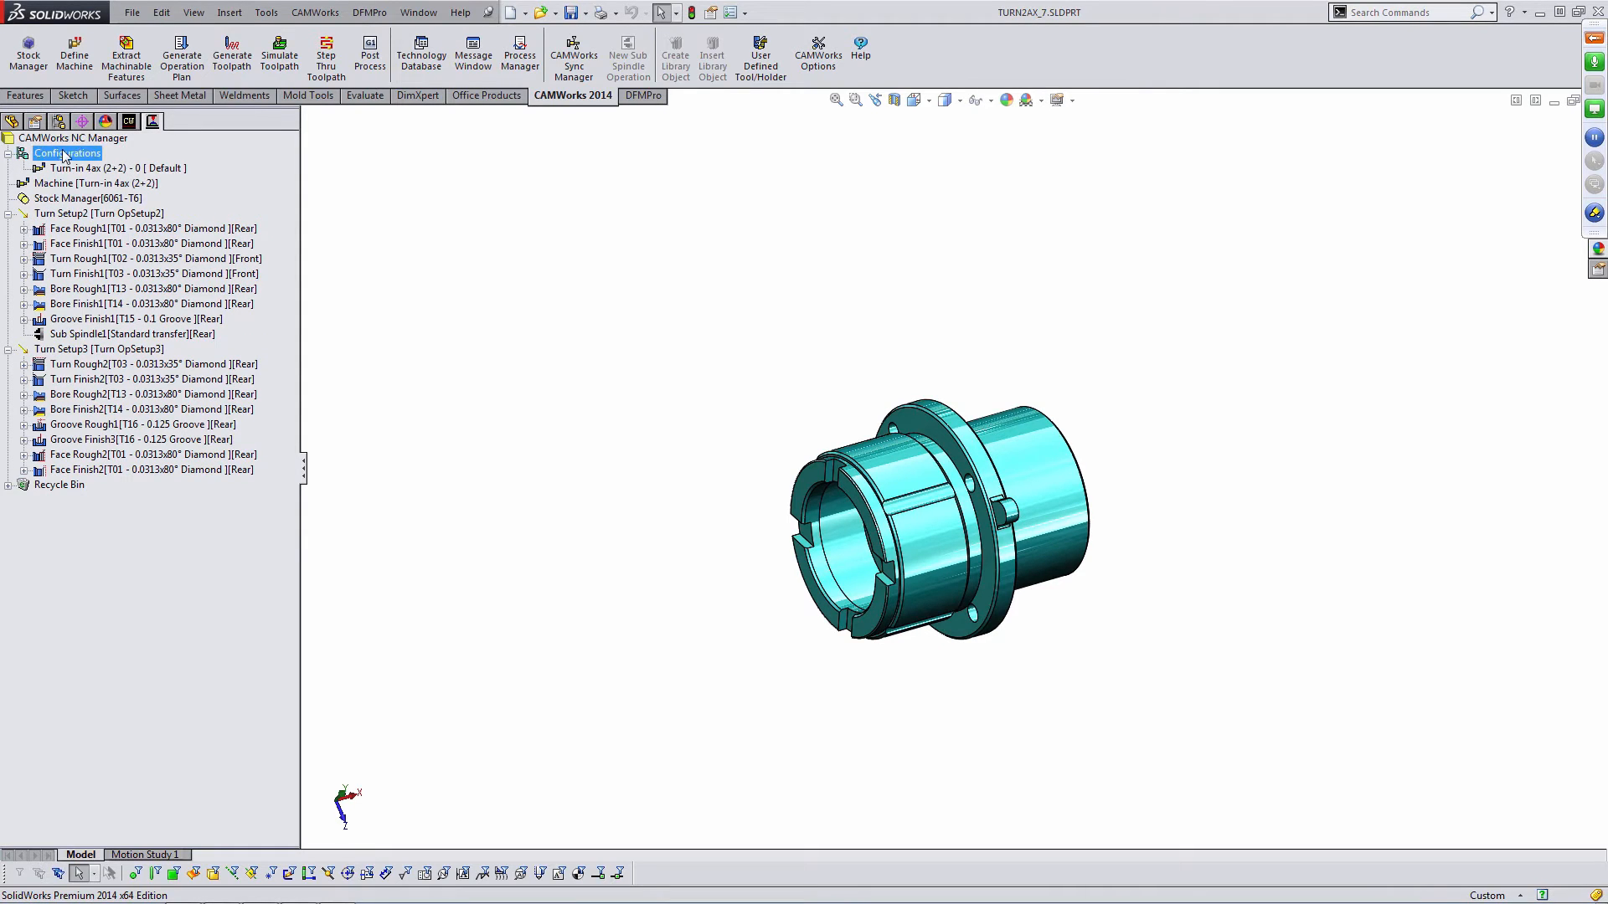
right_click(64, 155)
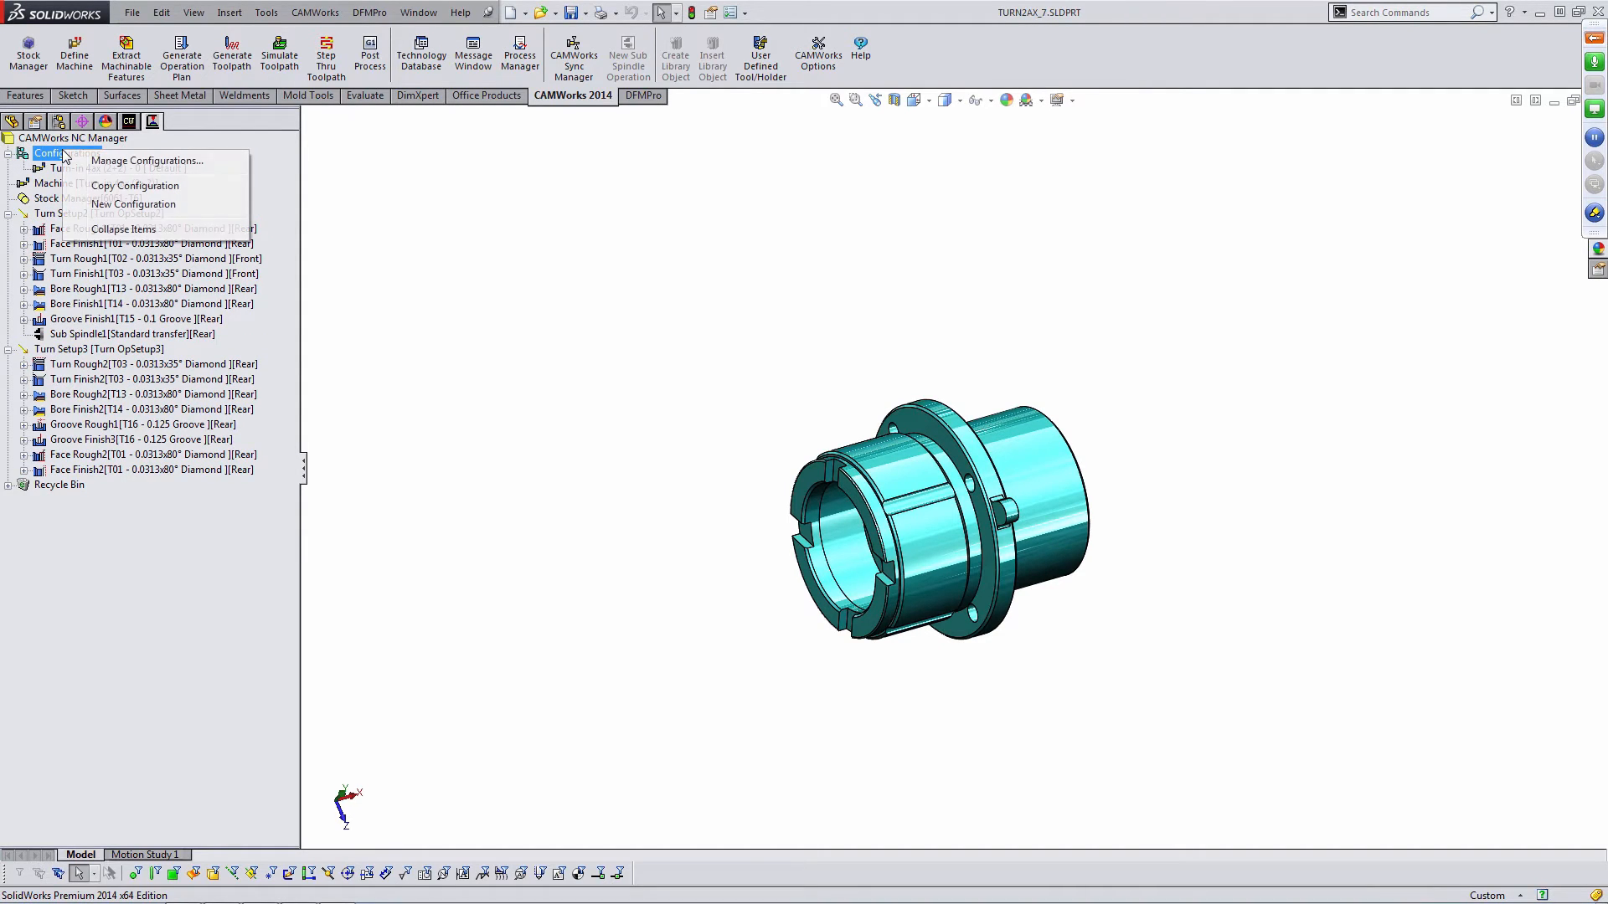
left_click(109, 204)
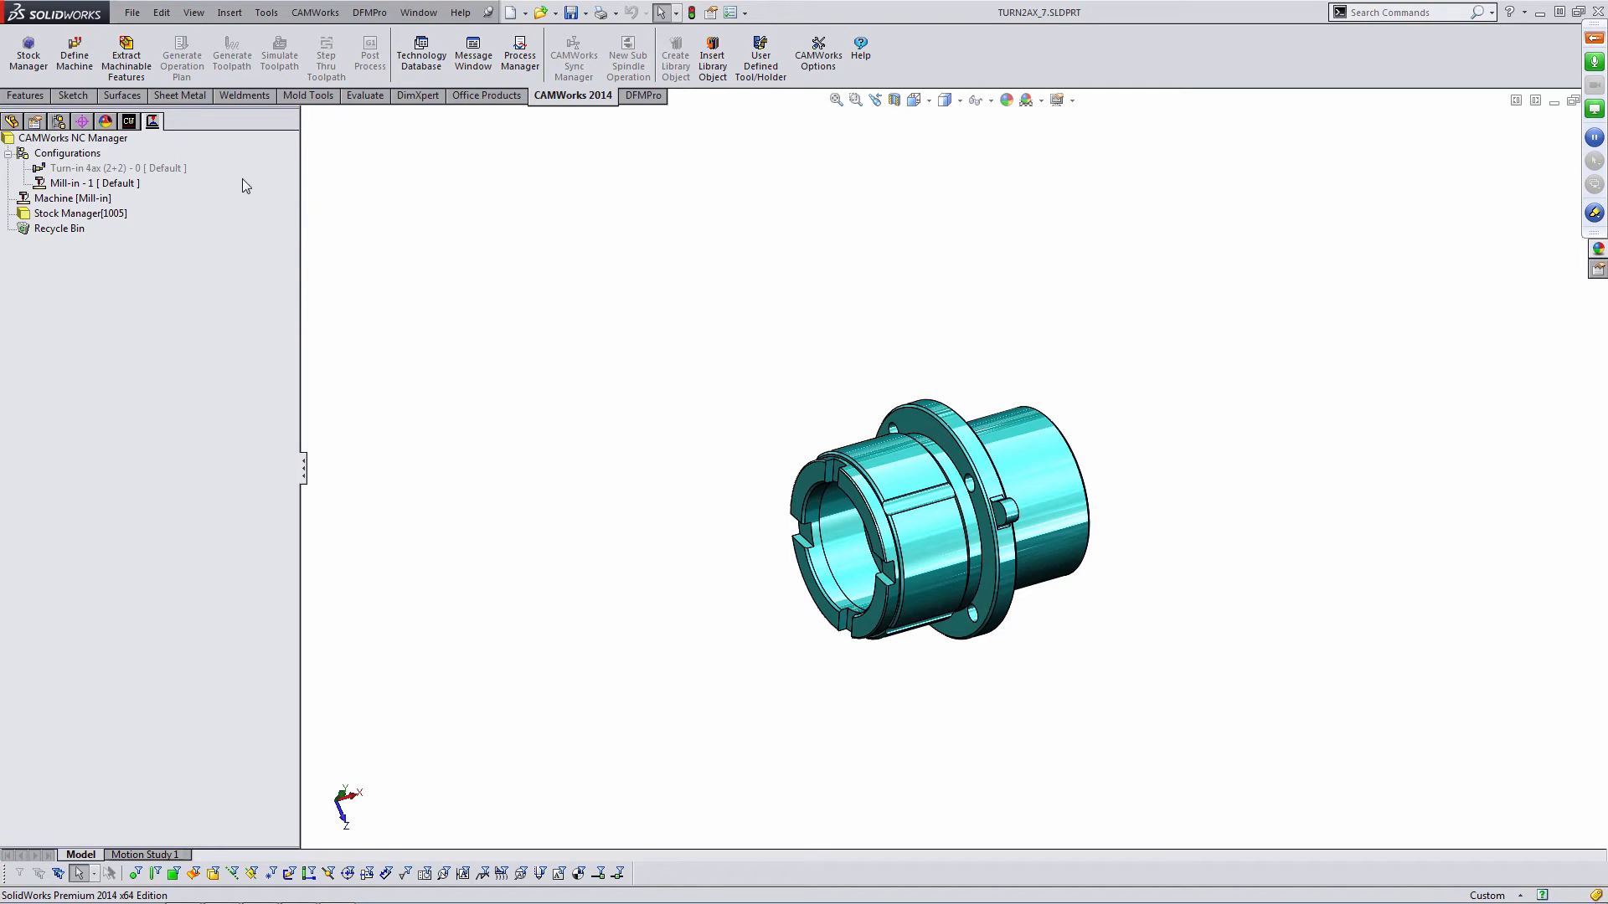
left_click(76, 190)
double_click(42, 183)
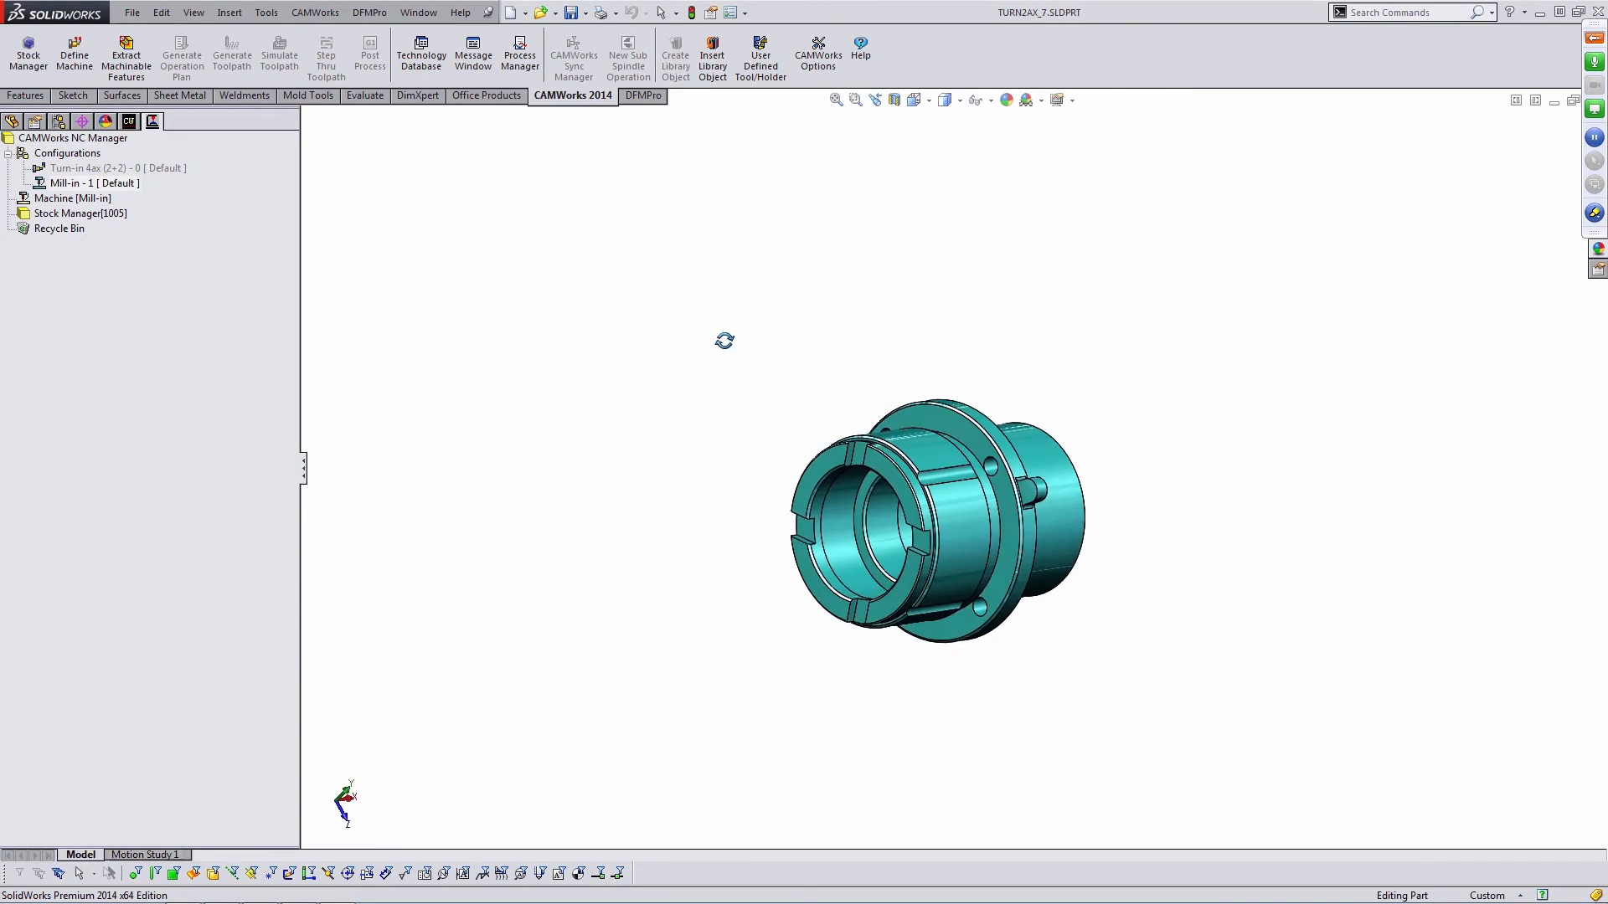
- Open the Stock Manager and try loading TURN2AX_7.stl from the Desktop as STL File stock
double_click(94, 213)
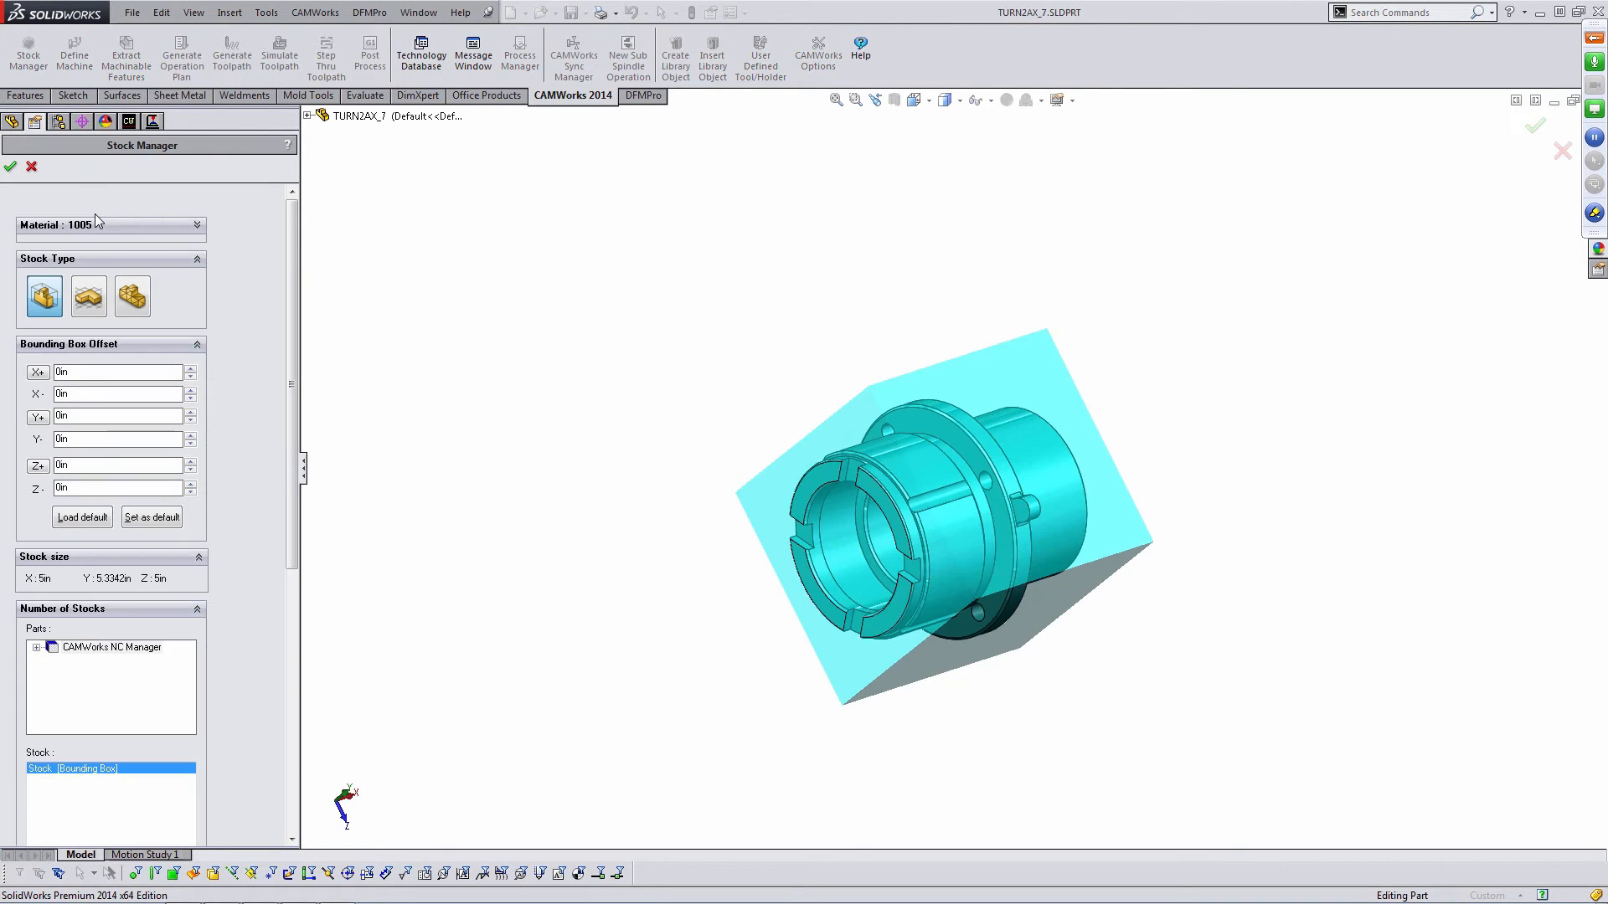
left_click(132, 304)
left_click(188, 374)
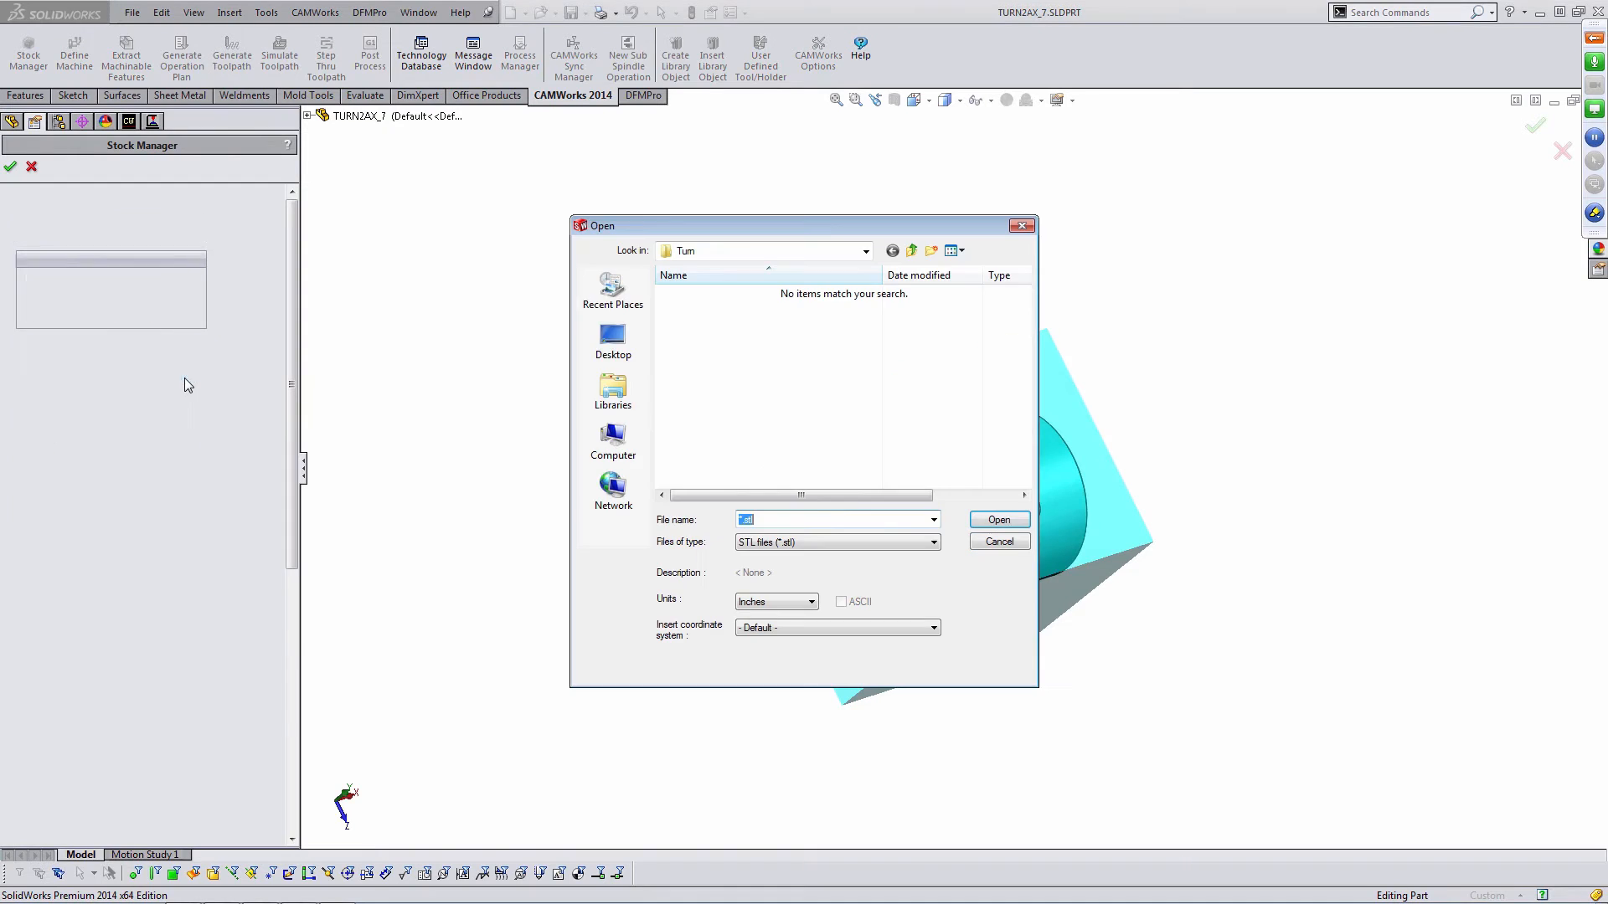
left_click(613, 337)
left_click(736, 419)
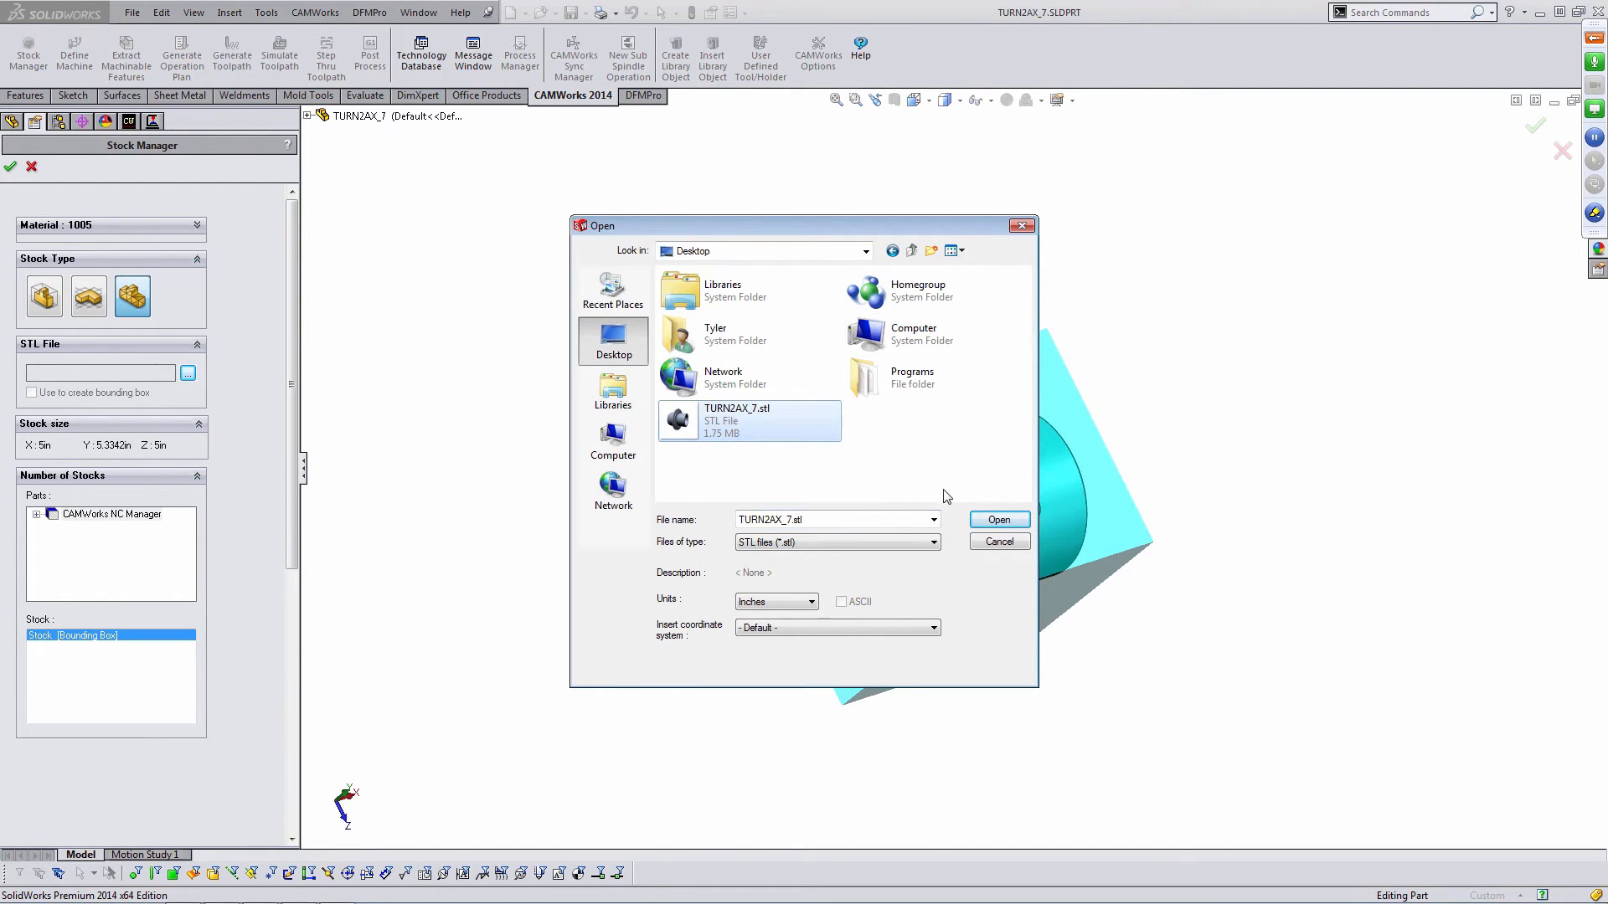
left_click(999, 520)
middle_click_drag(941, 459, 933, 501)
scroll(1042, 386, "down", 3)
left_click(44, 296)
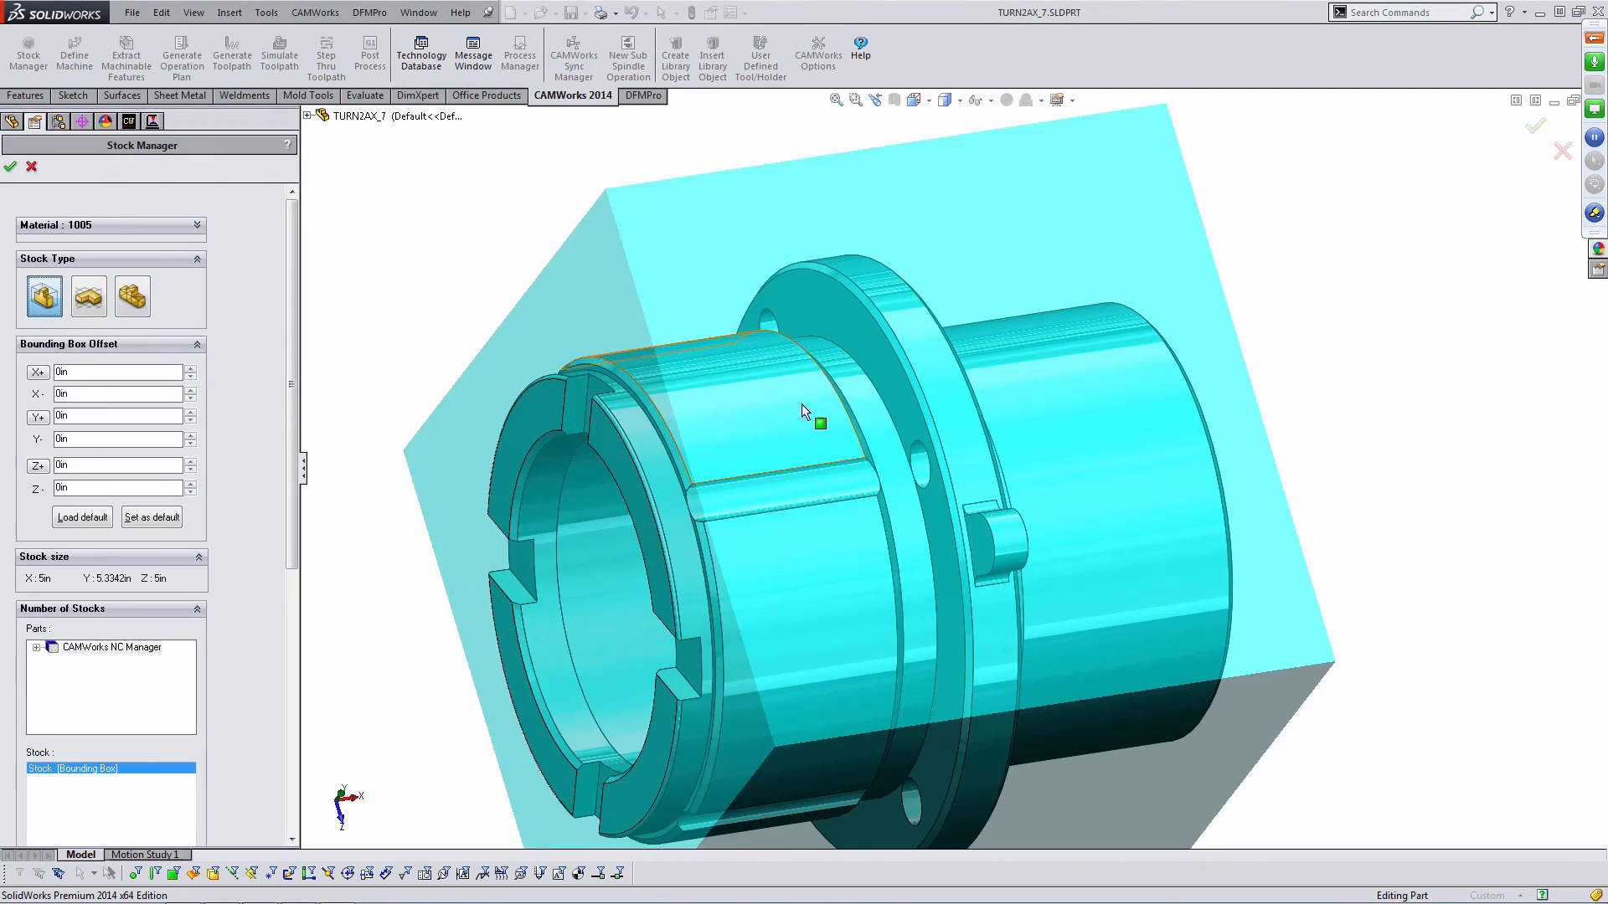
middle_click_drag(801, 403, 854, 413)
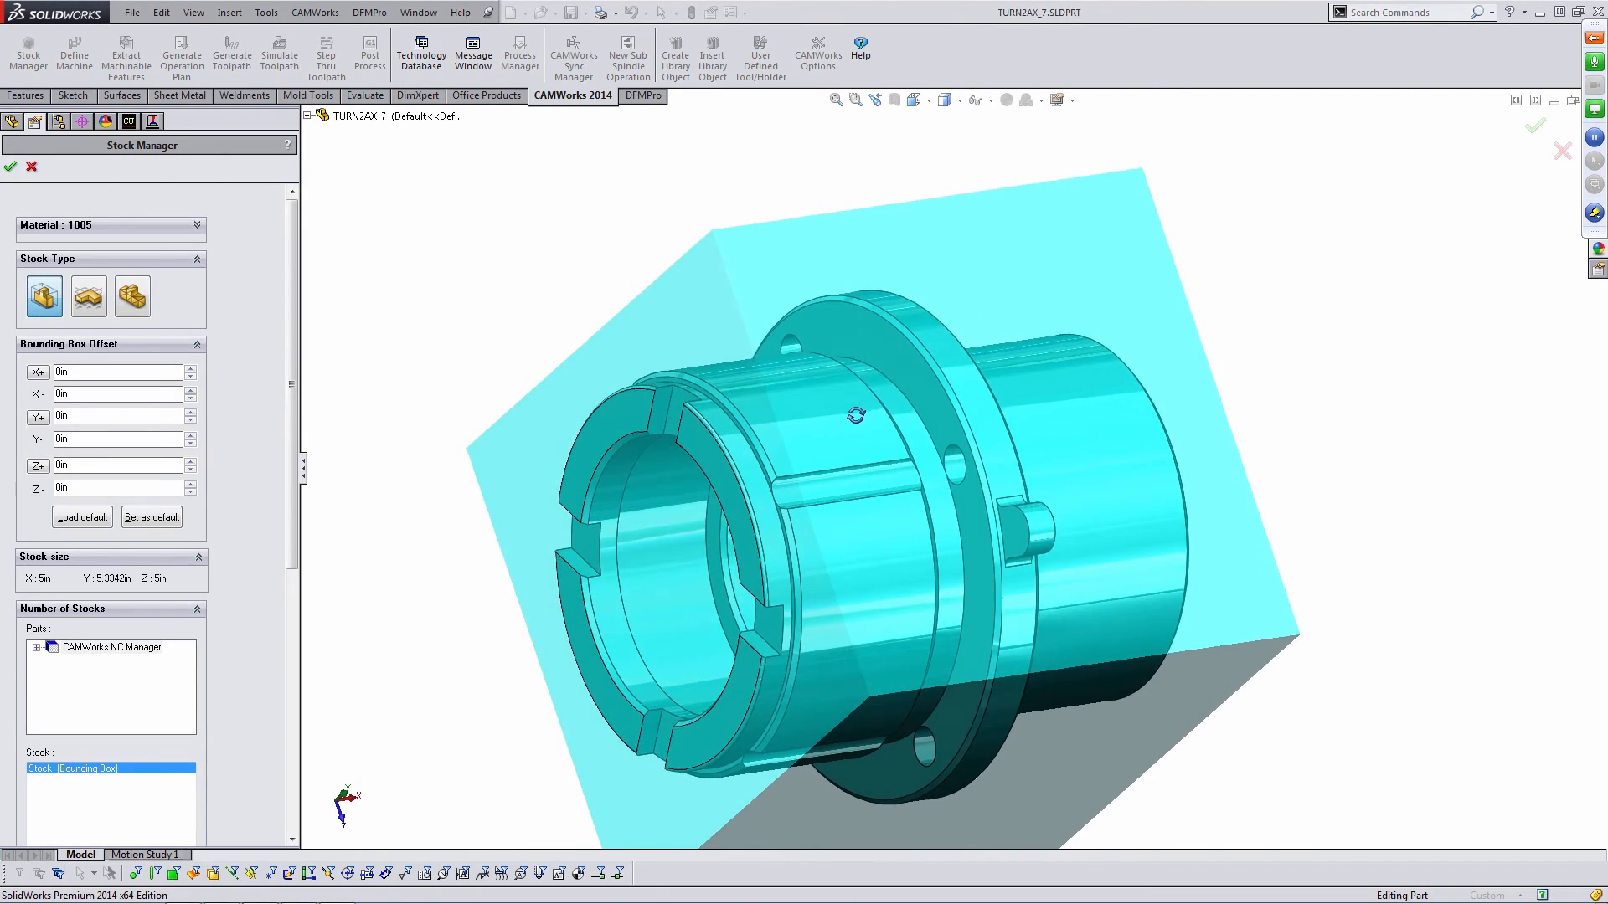
- Set the stock type to STL File using TURN2AX_7.stl from the Desktop
left_click(127, 297)
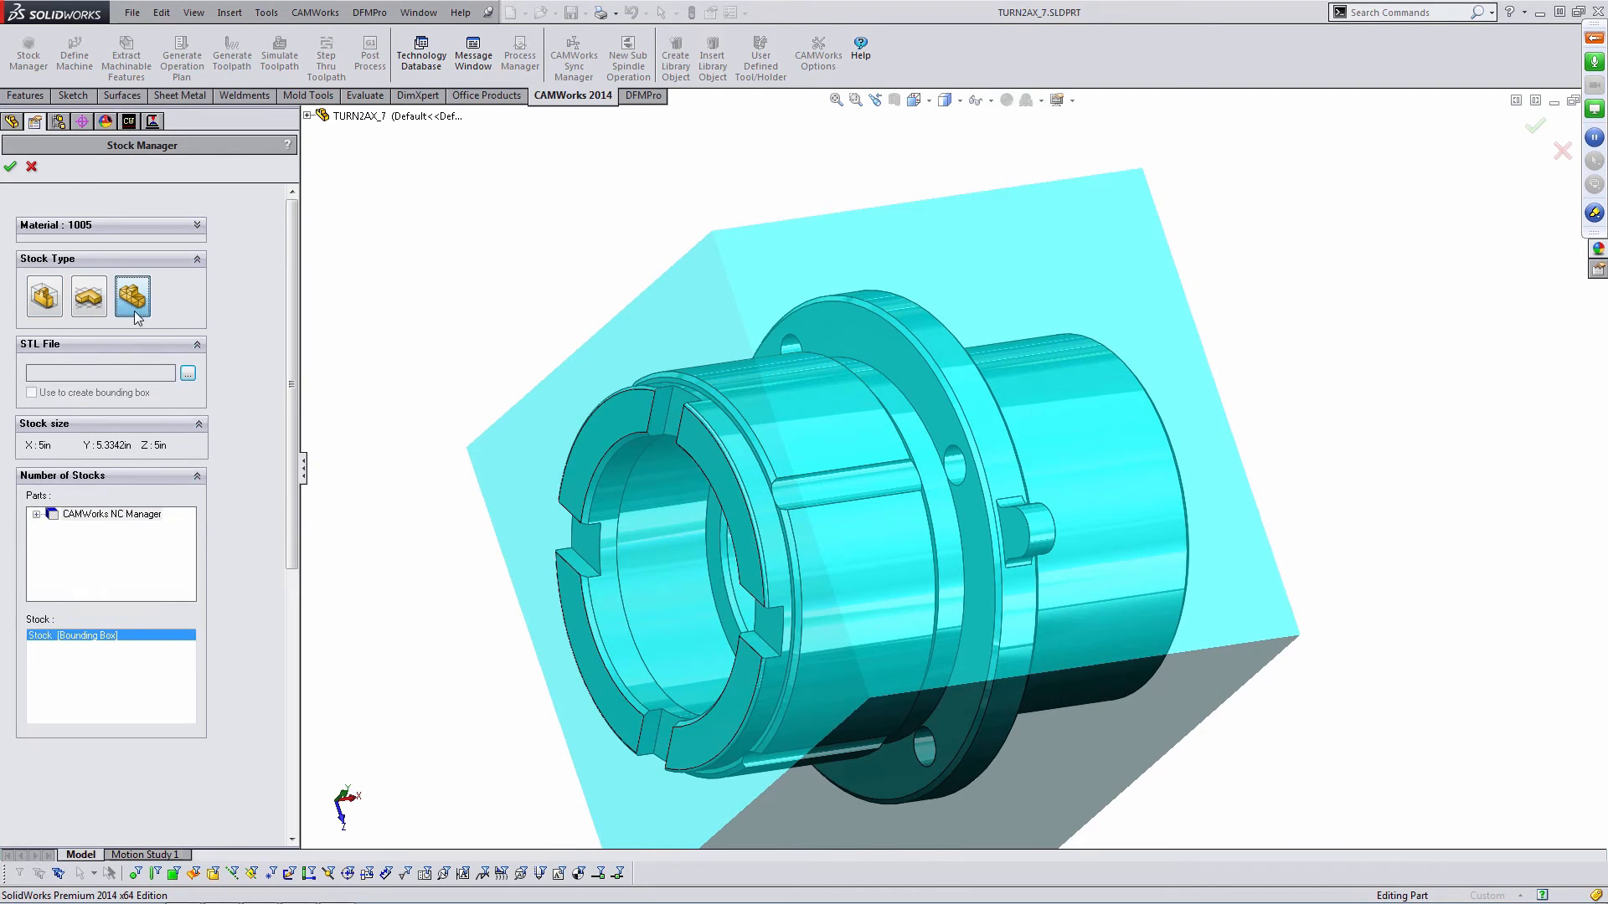
left_click(188, 372)
left_click(685, 423)
left_click(999, 519)
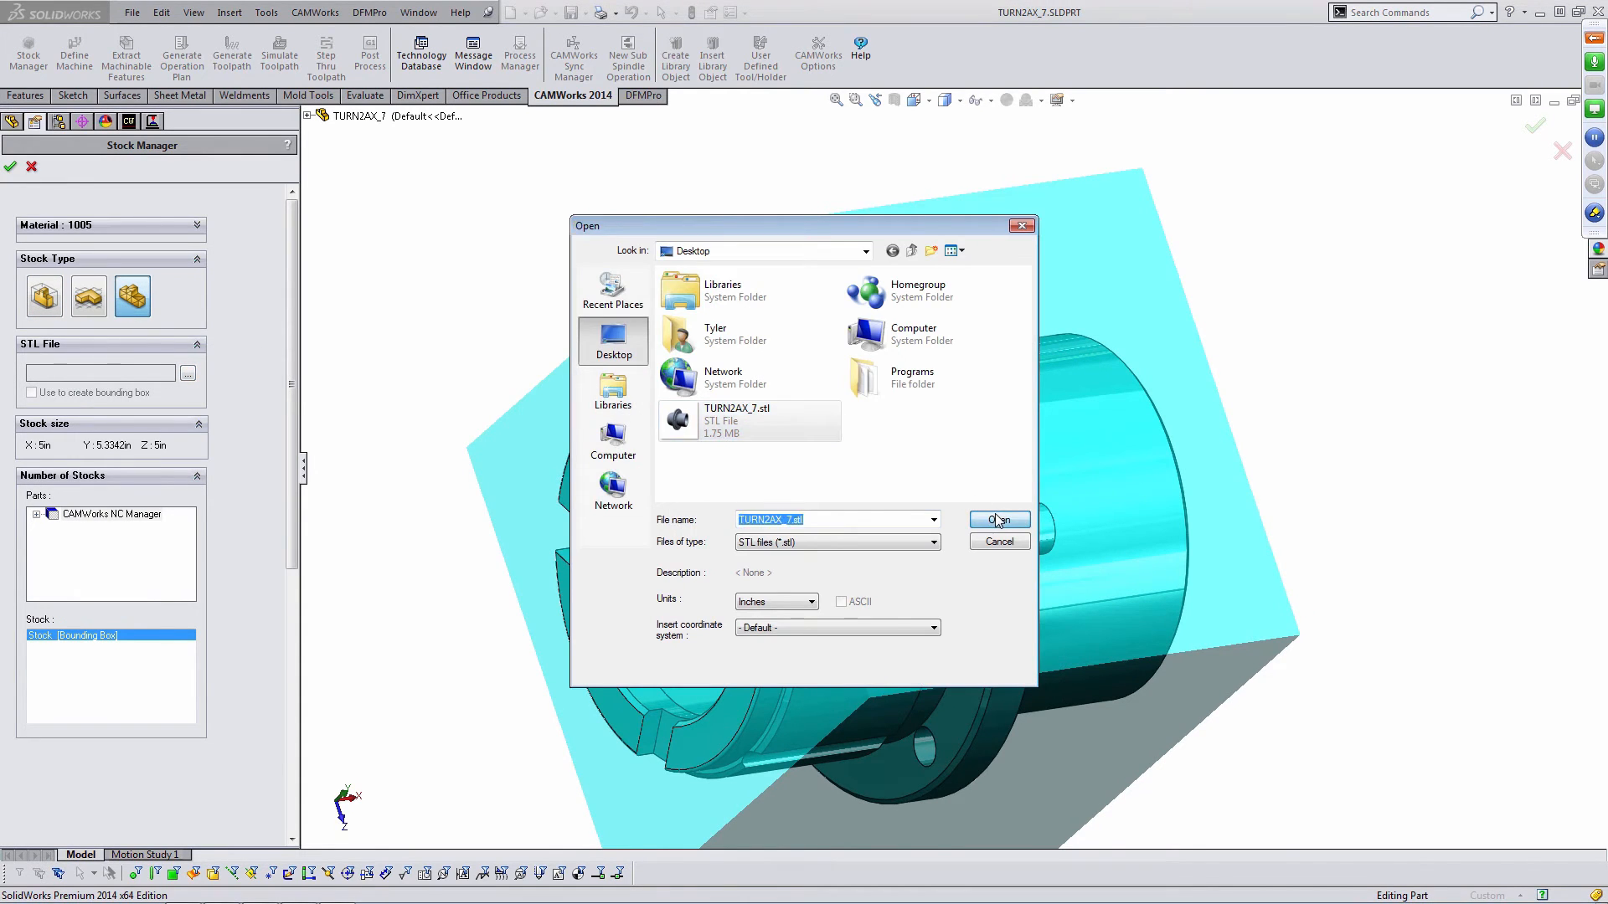
middle_click_drag(832, 420, 880, 442)
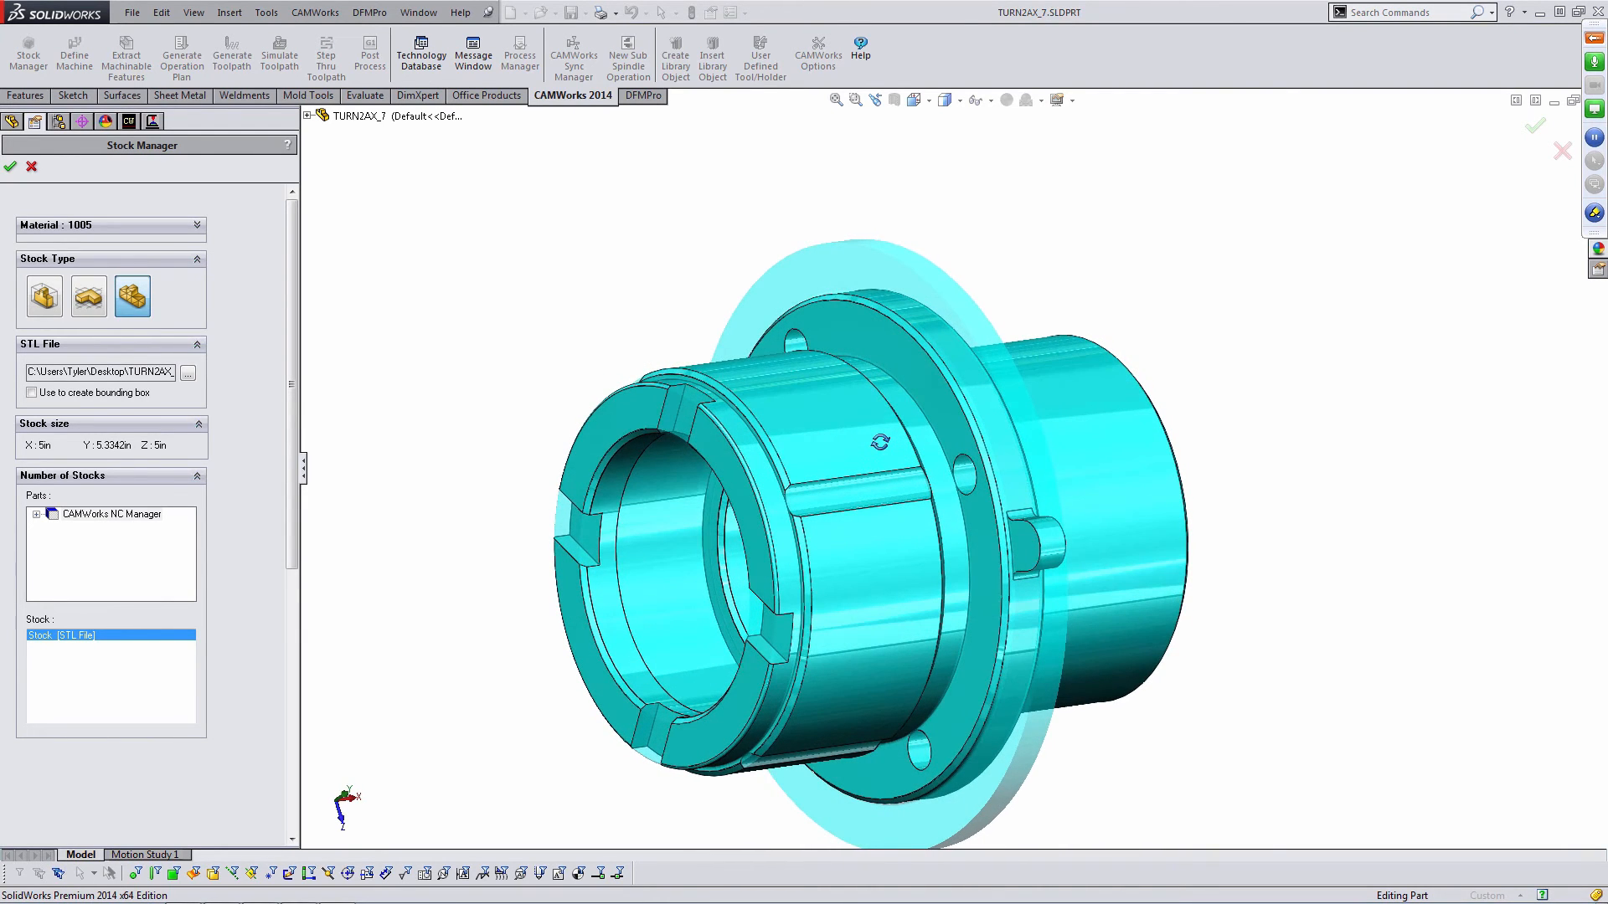
- Set the stock material to 6061-T6 and confirm the Stock Manager
left_click(178, 227)
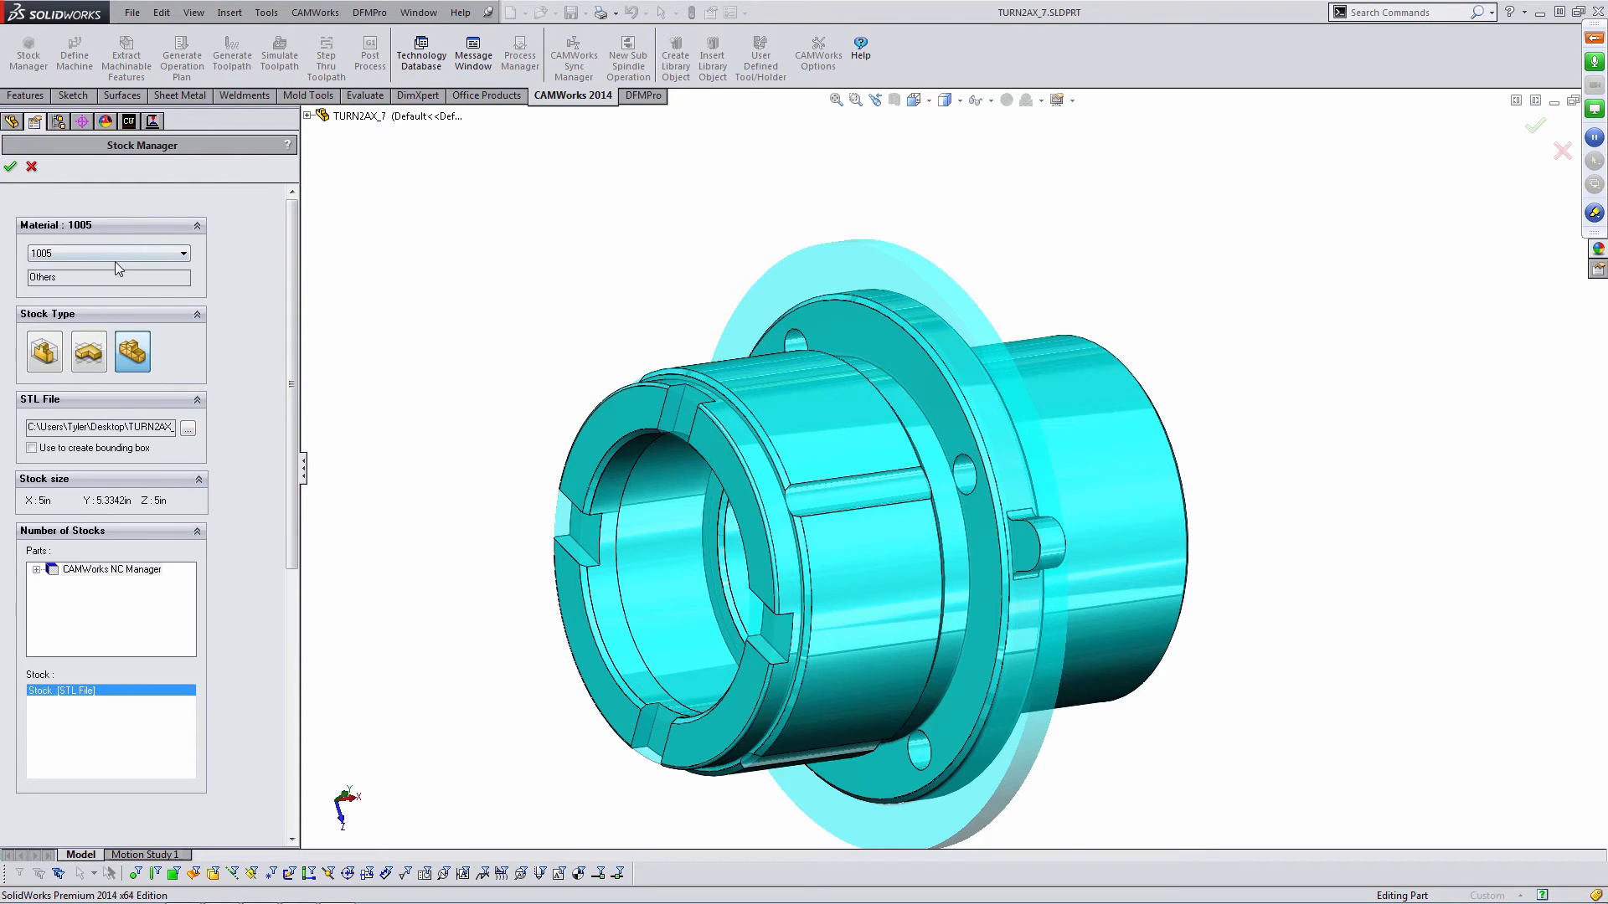
left_click(114, 254)
left_click(74, 529)
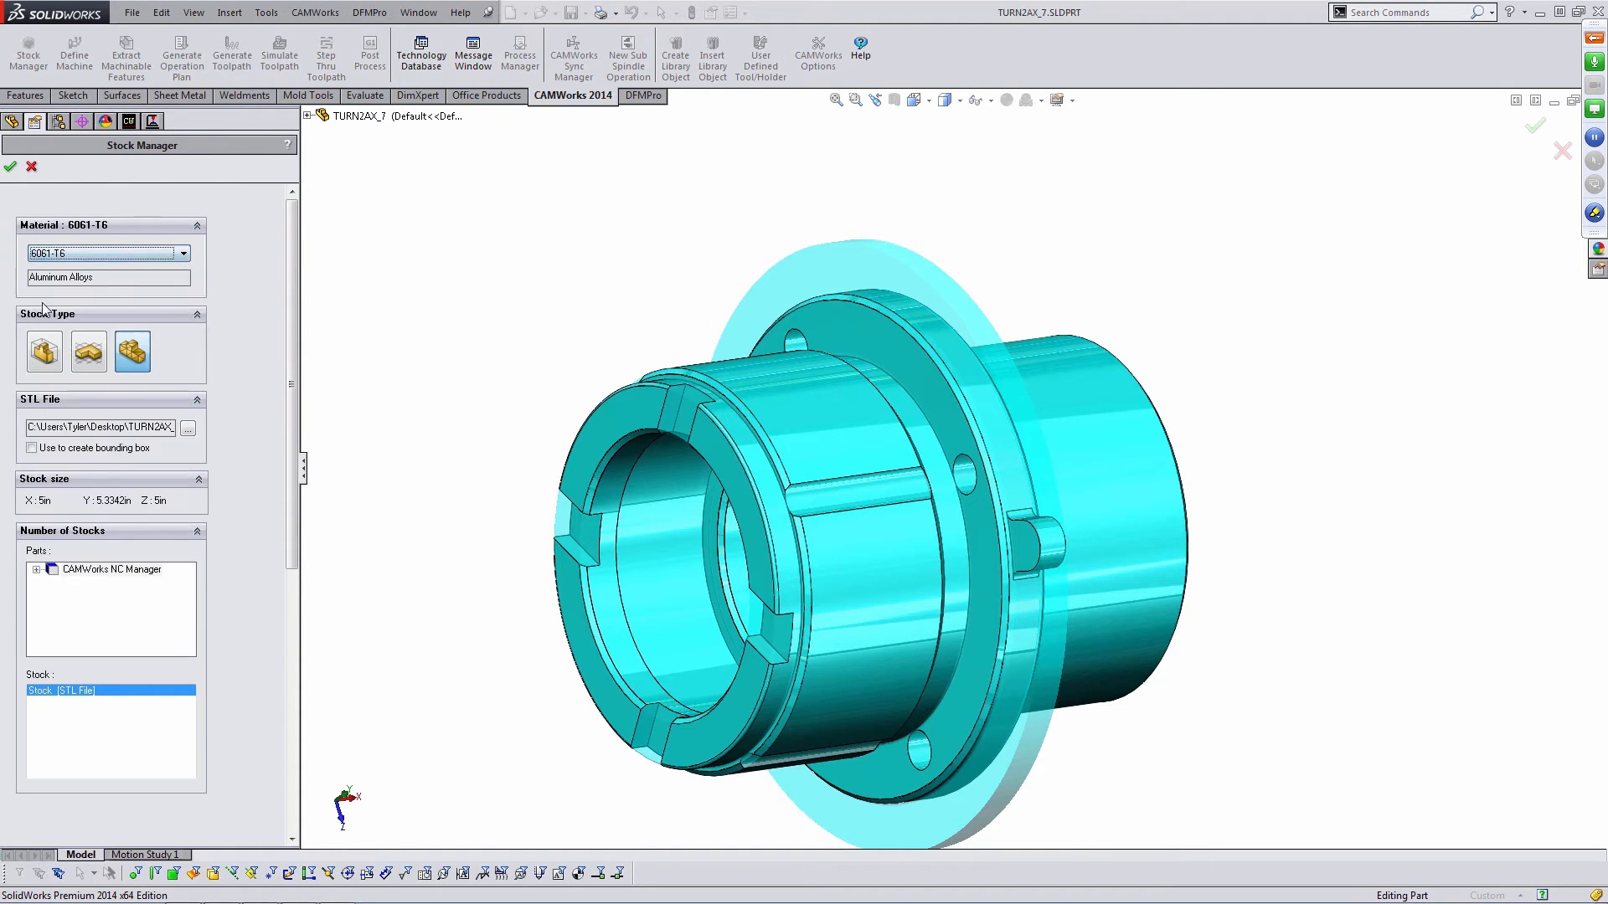
left_click(10, 166)
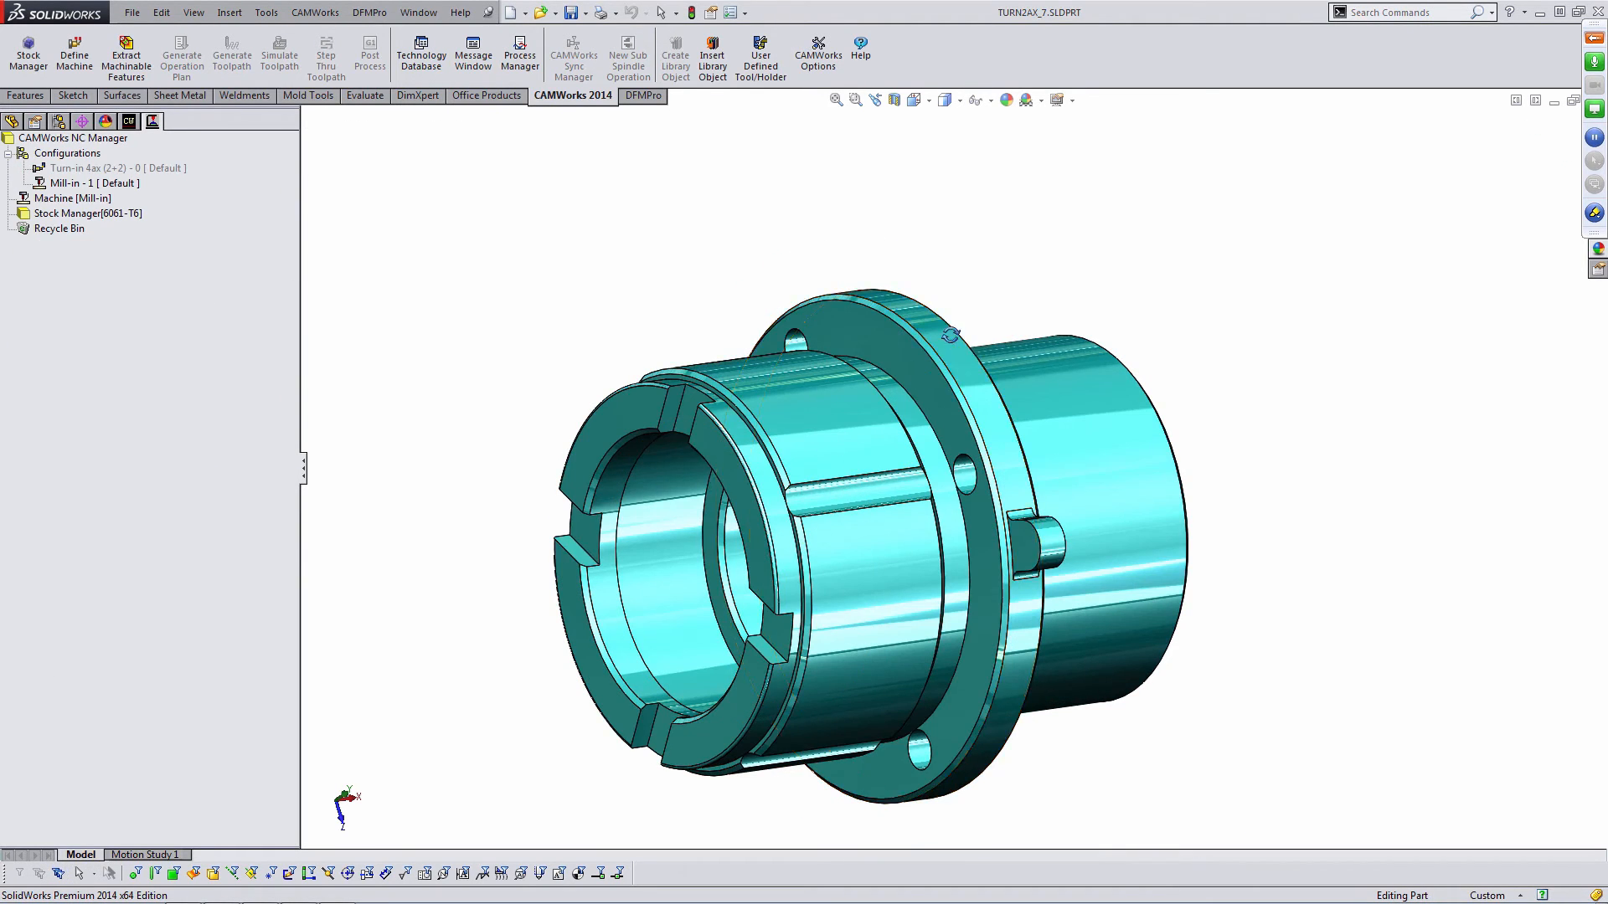
middle_click_drag(806, 521, 1064, 303)
right_click(132, 210)
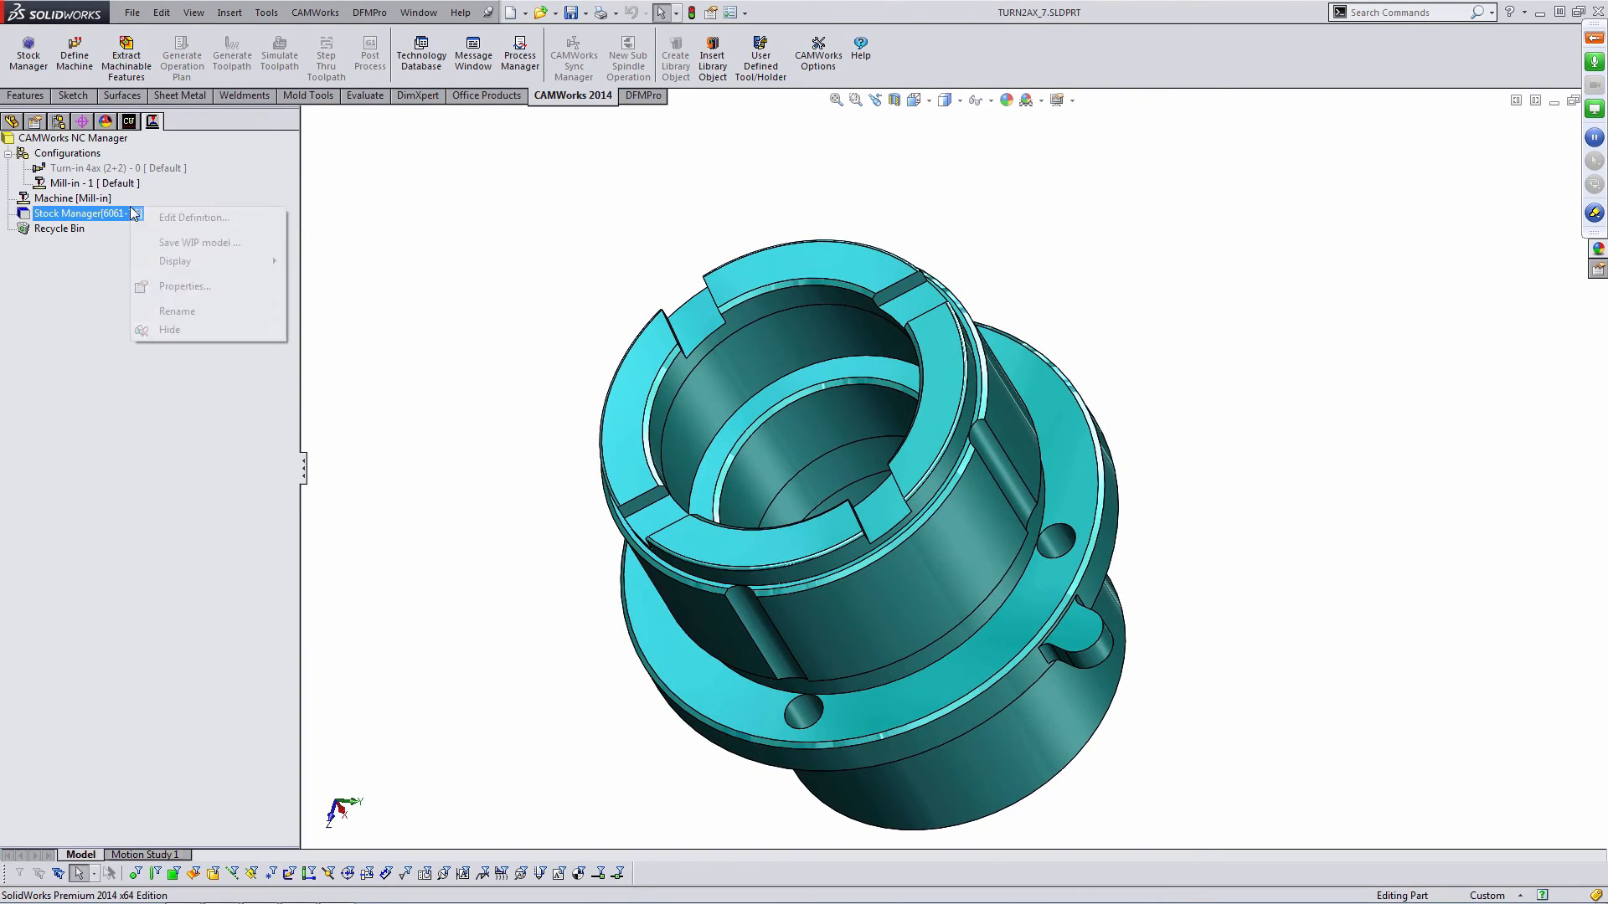
right_click(93, 200)
left_click(132, 121)
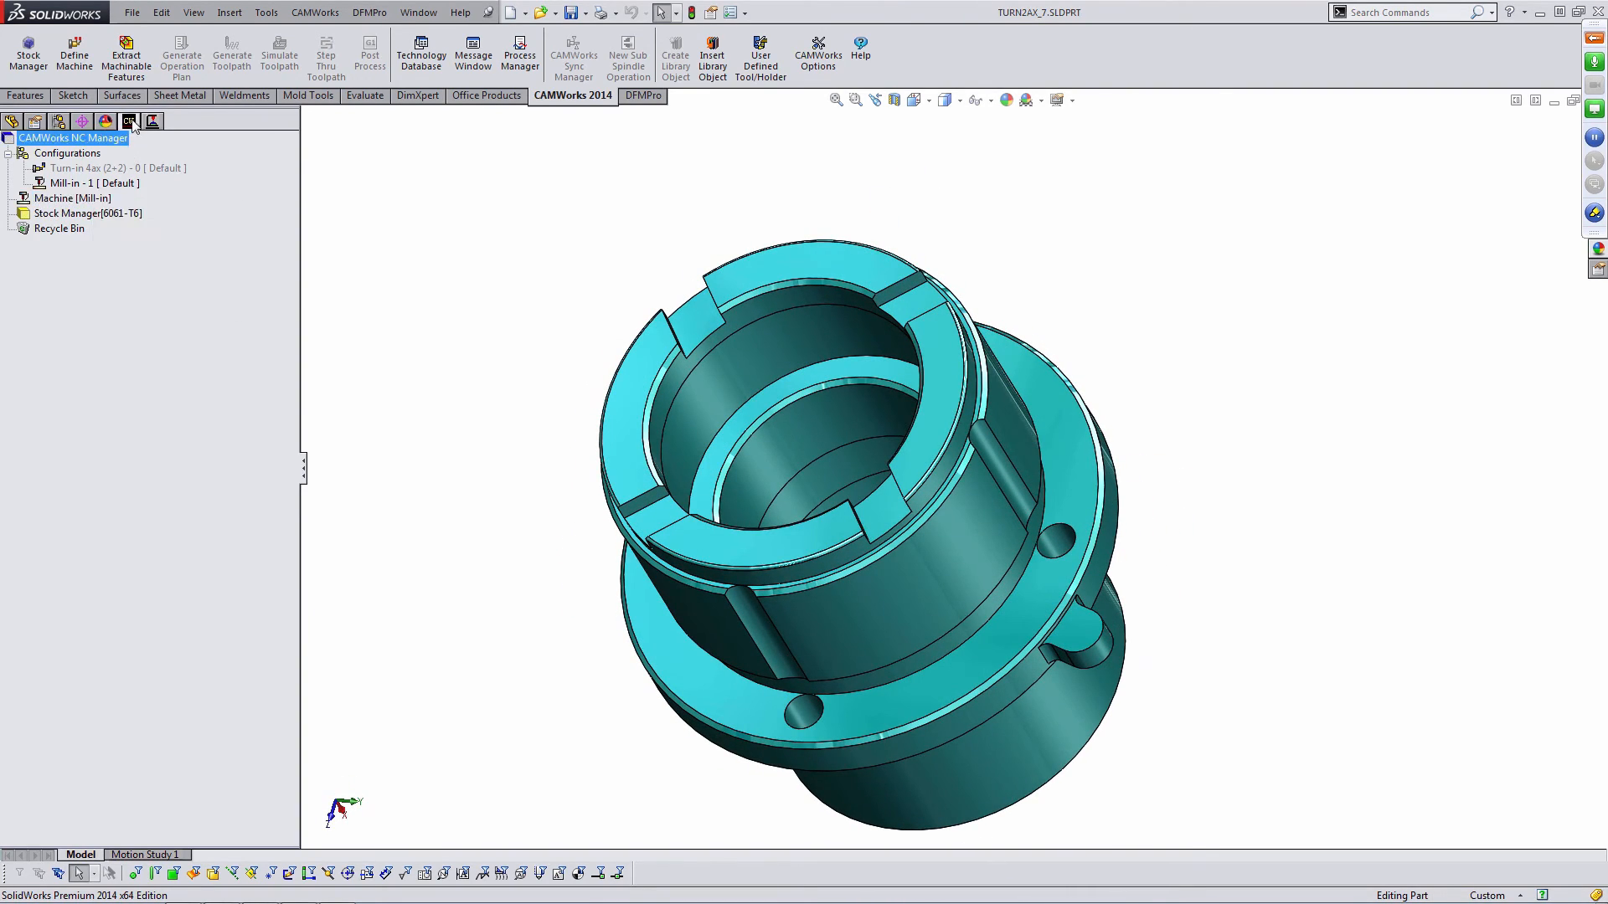
right_click(107, 199)
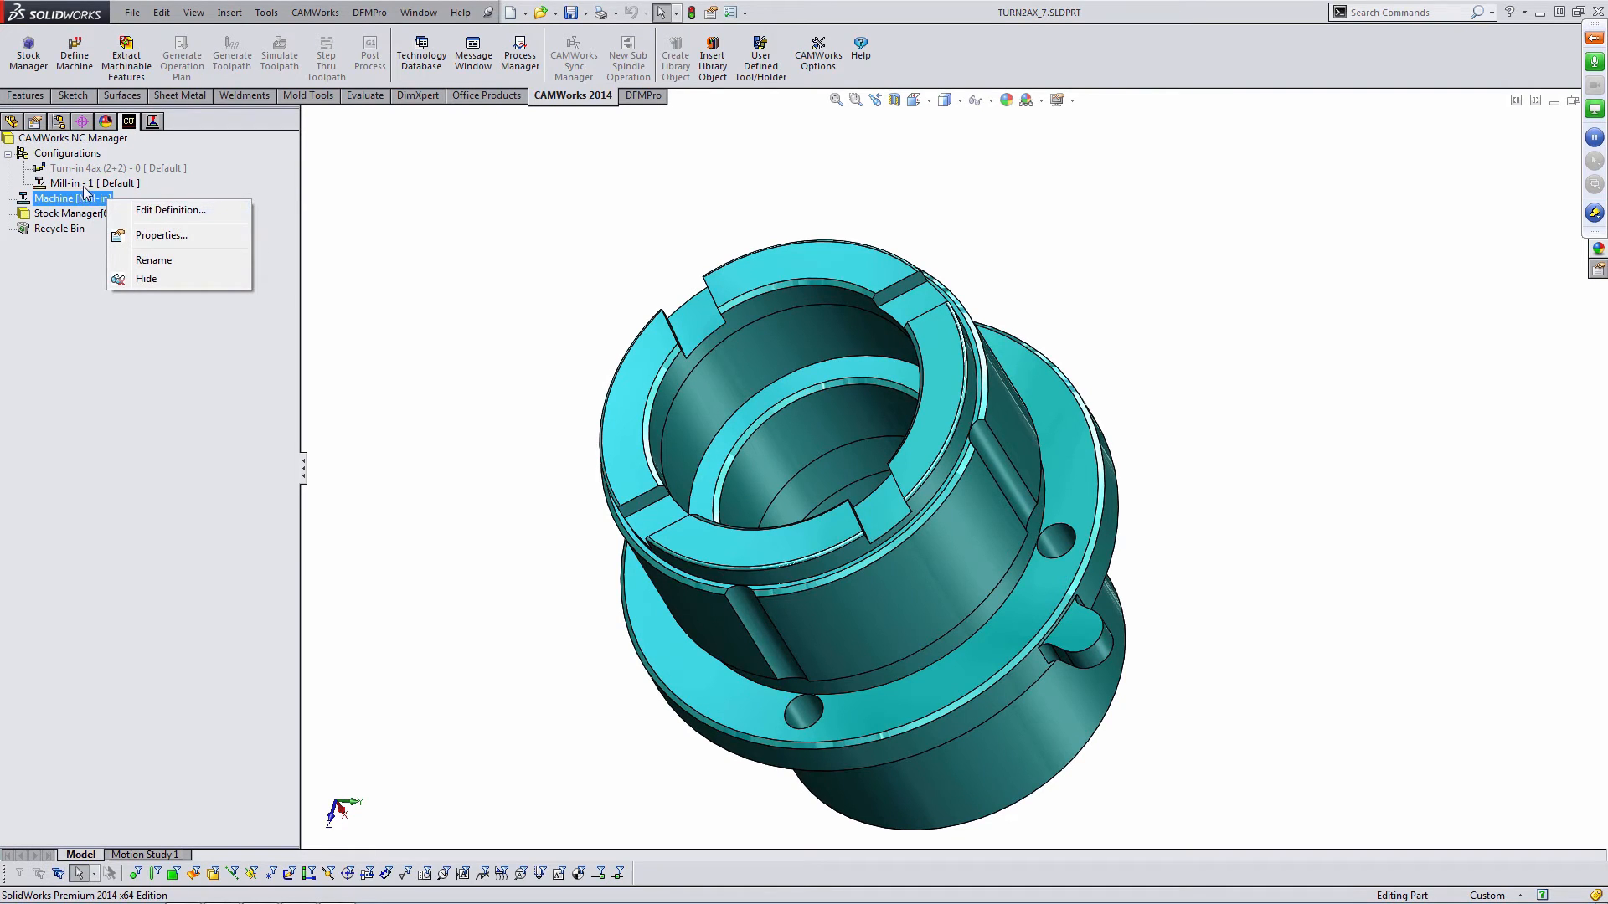
- Insert a new mill part setup using the top face of the slotted end as the setup entity
right_click(77, 217)
left_click(124, 252)
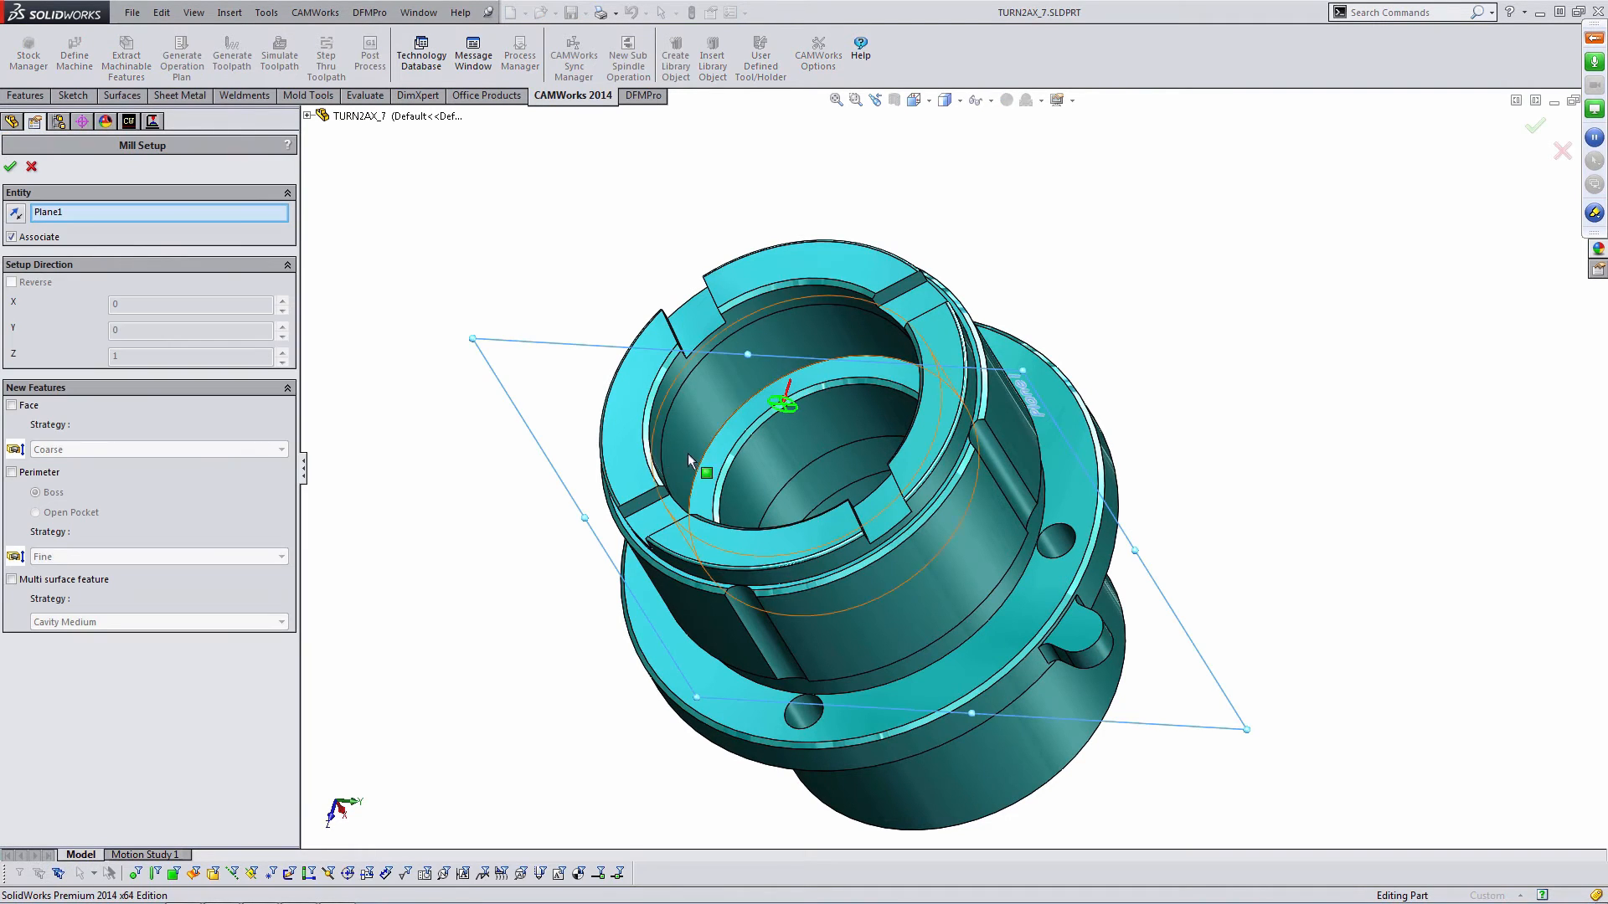
left_click(618, 427)
scroll(841, 504, "up", 2)
middle_click_drag(843, 502, 903, 318)
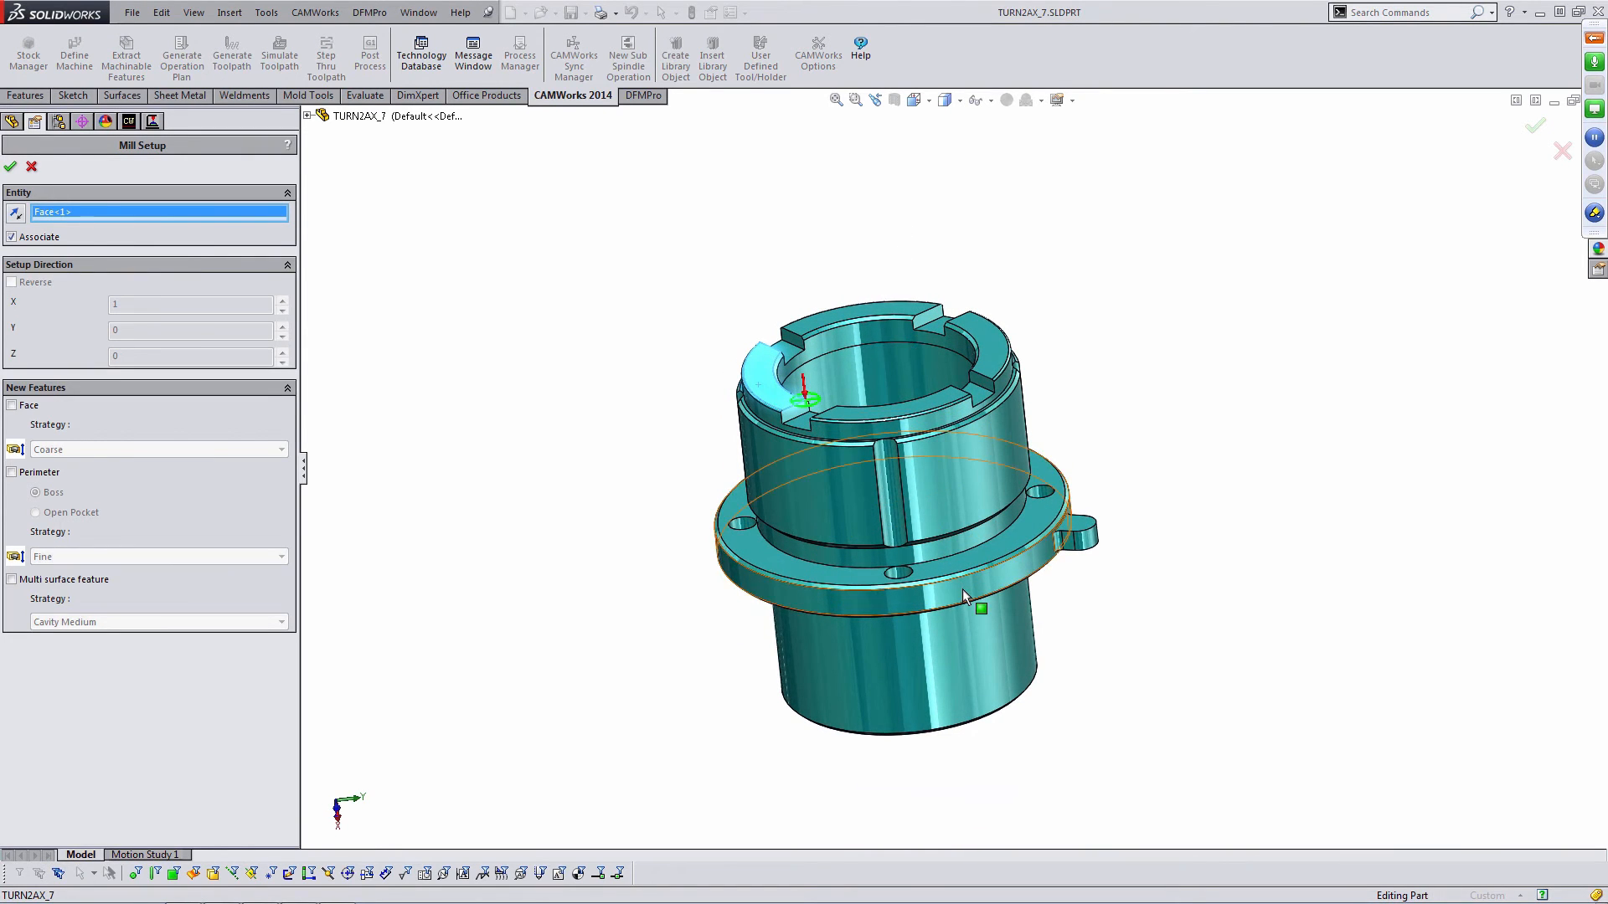
left_click(10, 166)
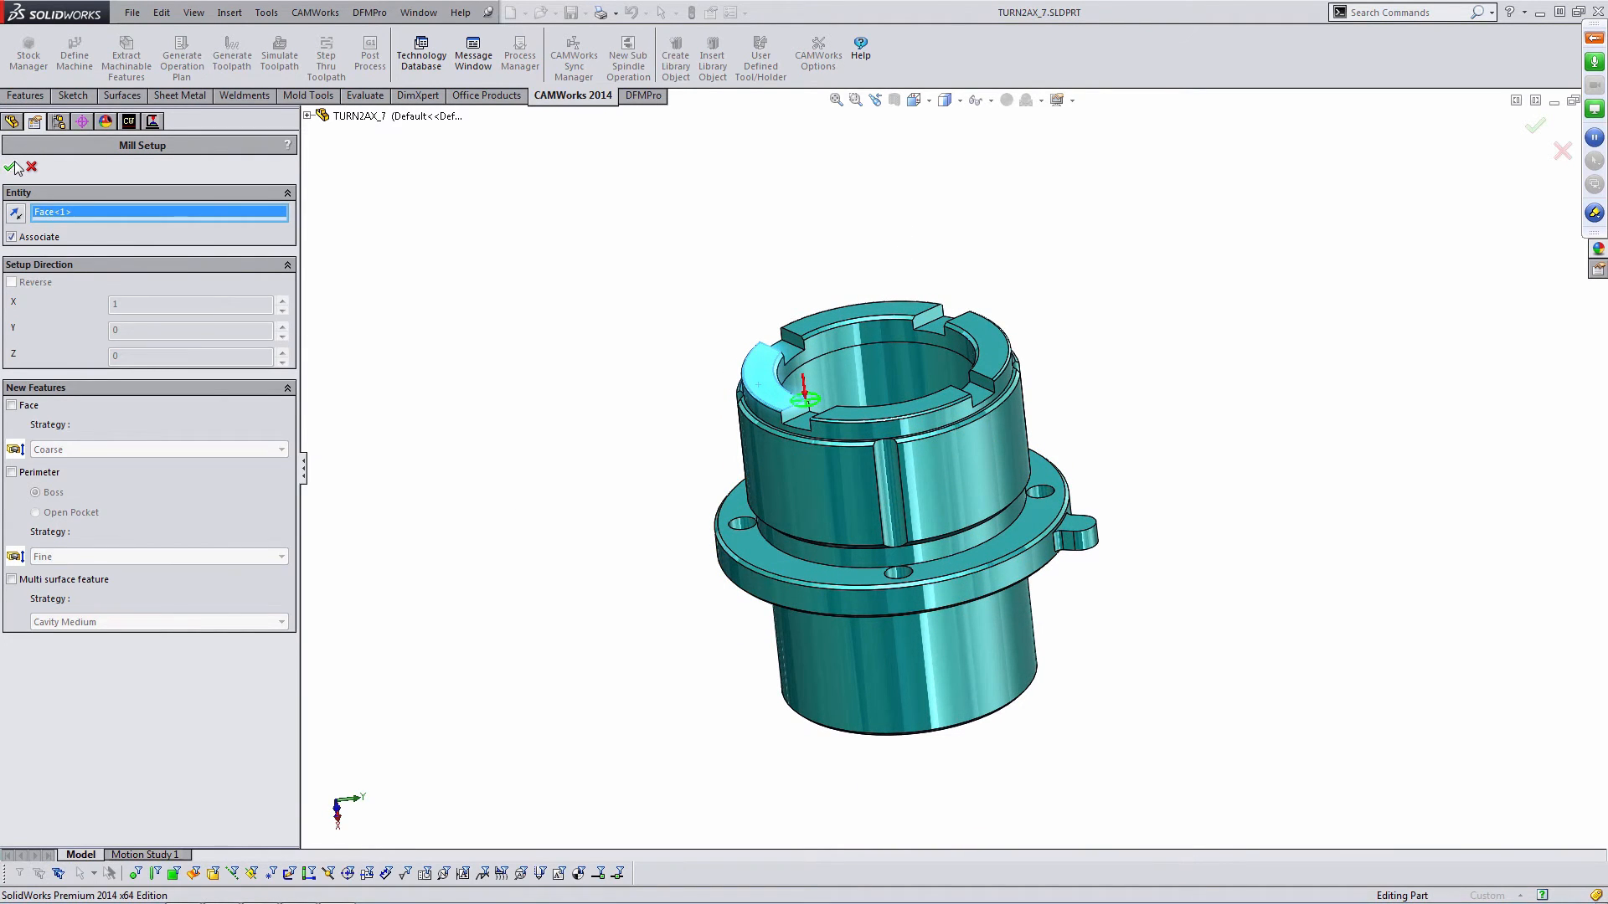
- Define Slot features on the four end slots with the 2.5 Axis Feature Wizard, Up to Face, Rough Finish strategy
right_click(90, 231)
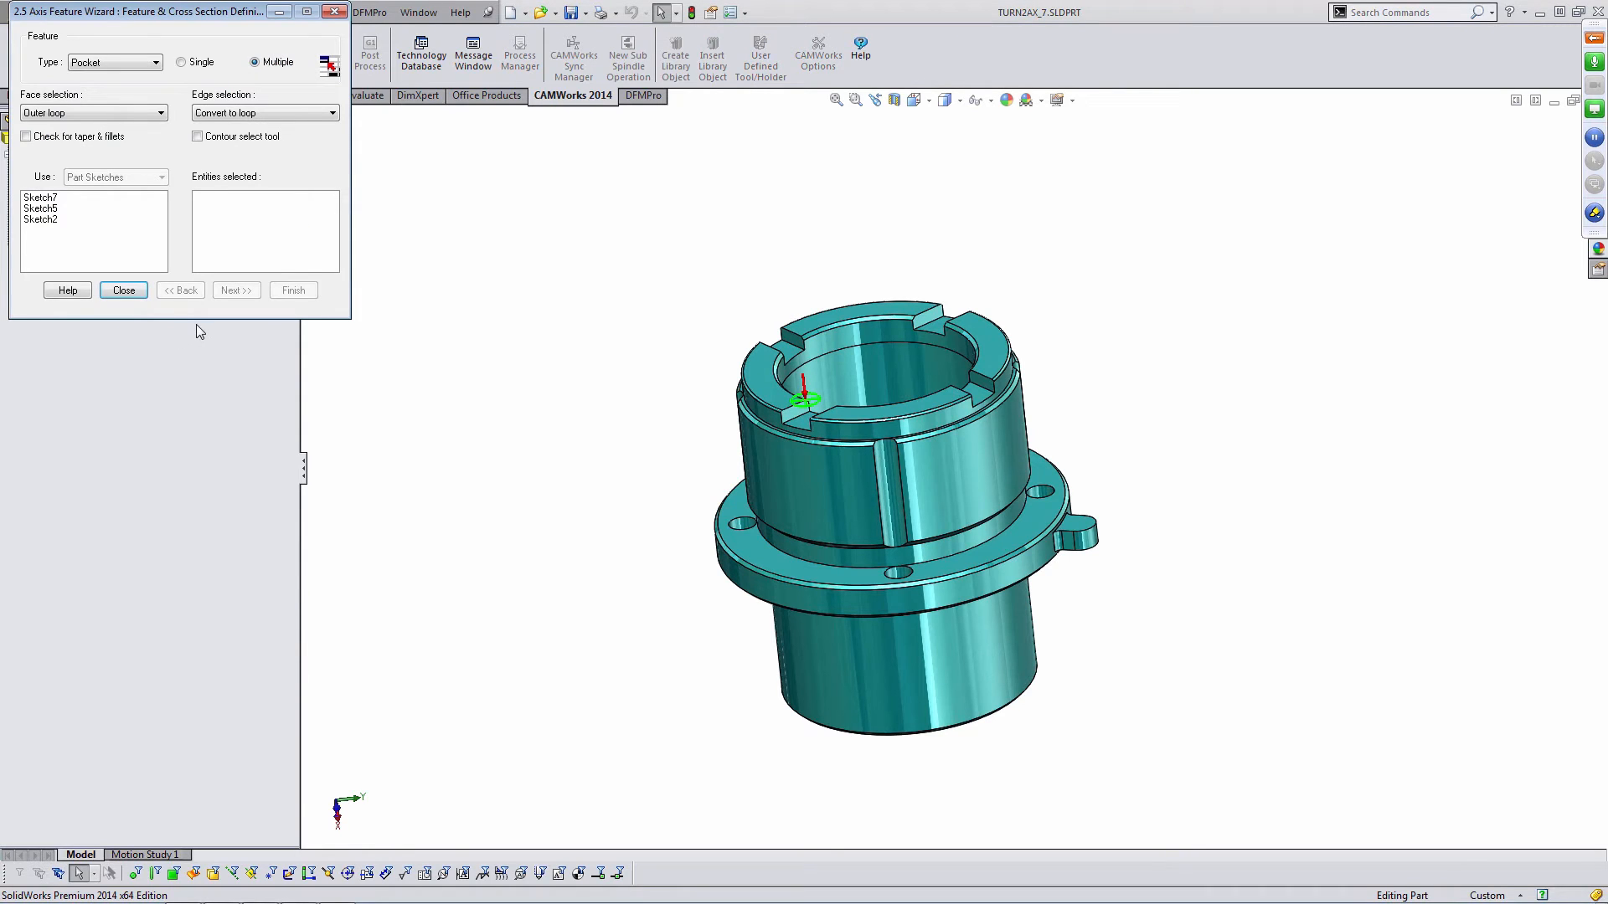
left_click_drag(208, 12, 405, 127)
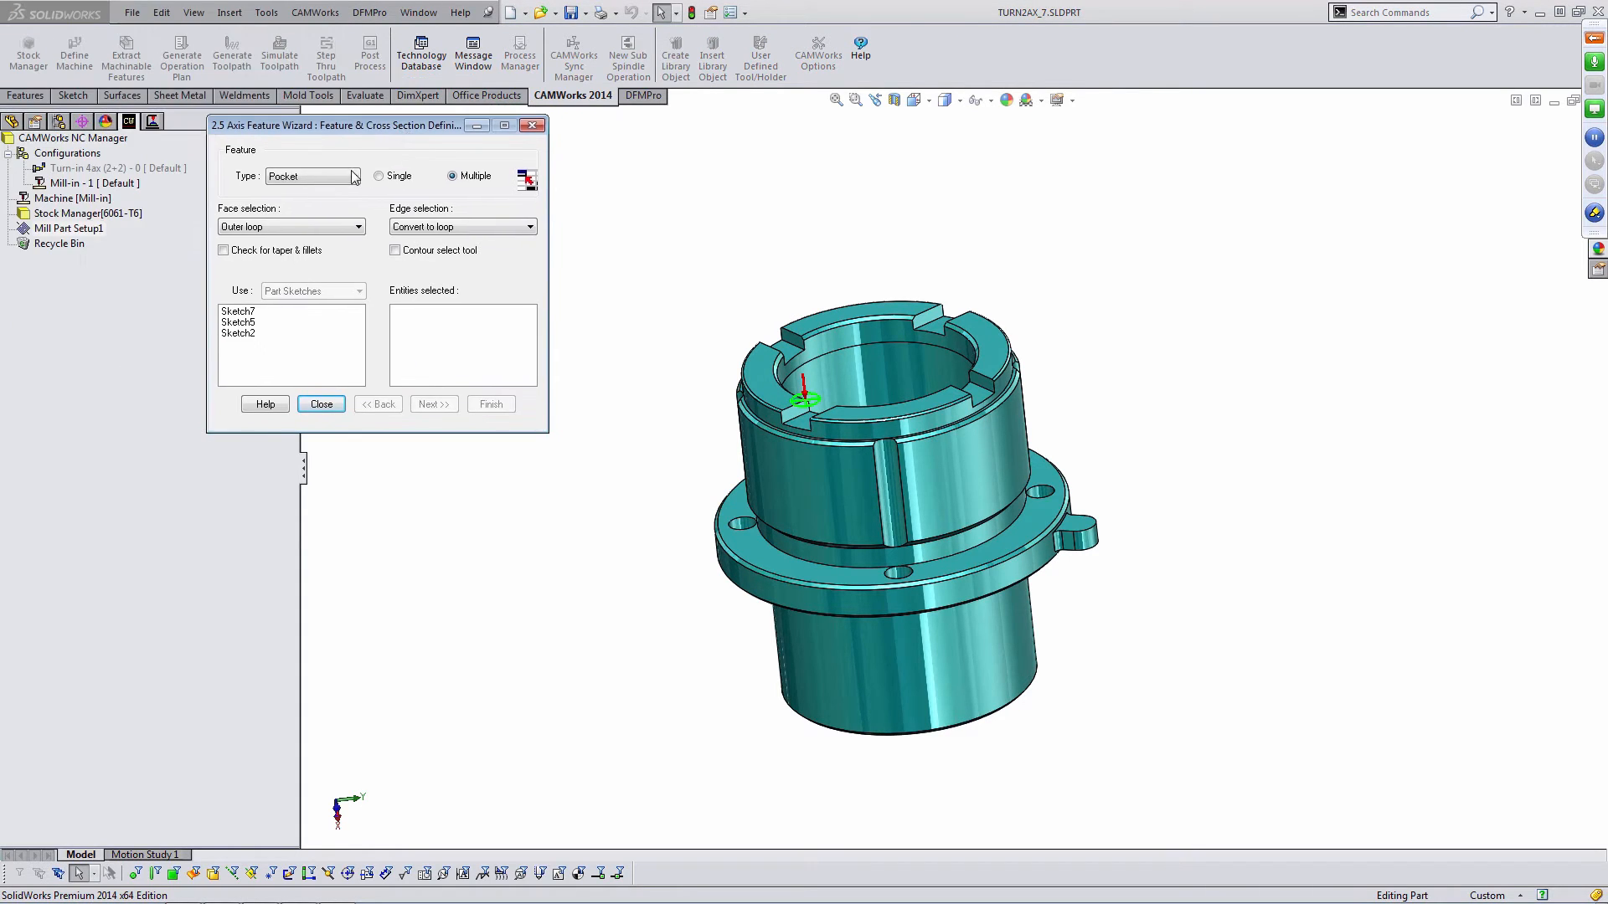
left_click(353, 177)
left_click(315, 211)
scroll(812, 260, "down", 5)
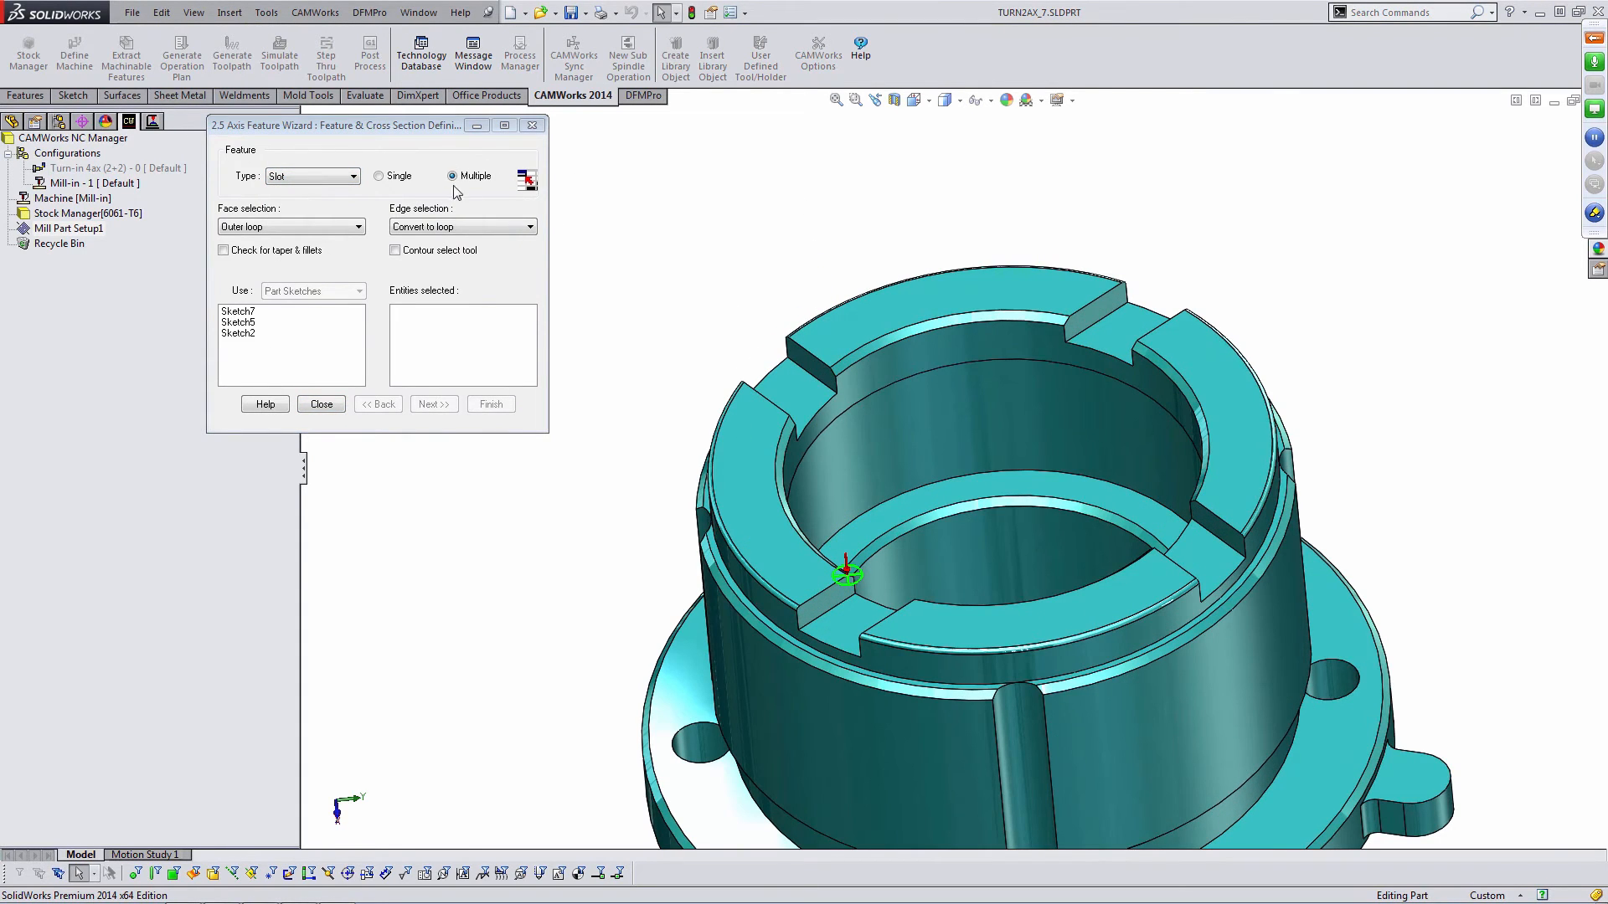
left_click(784, 387)
left_click(871, 621)
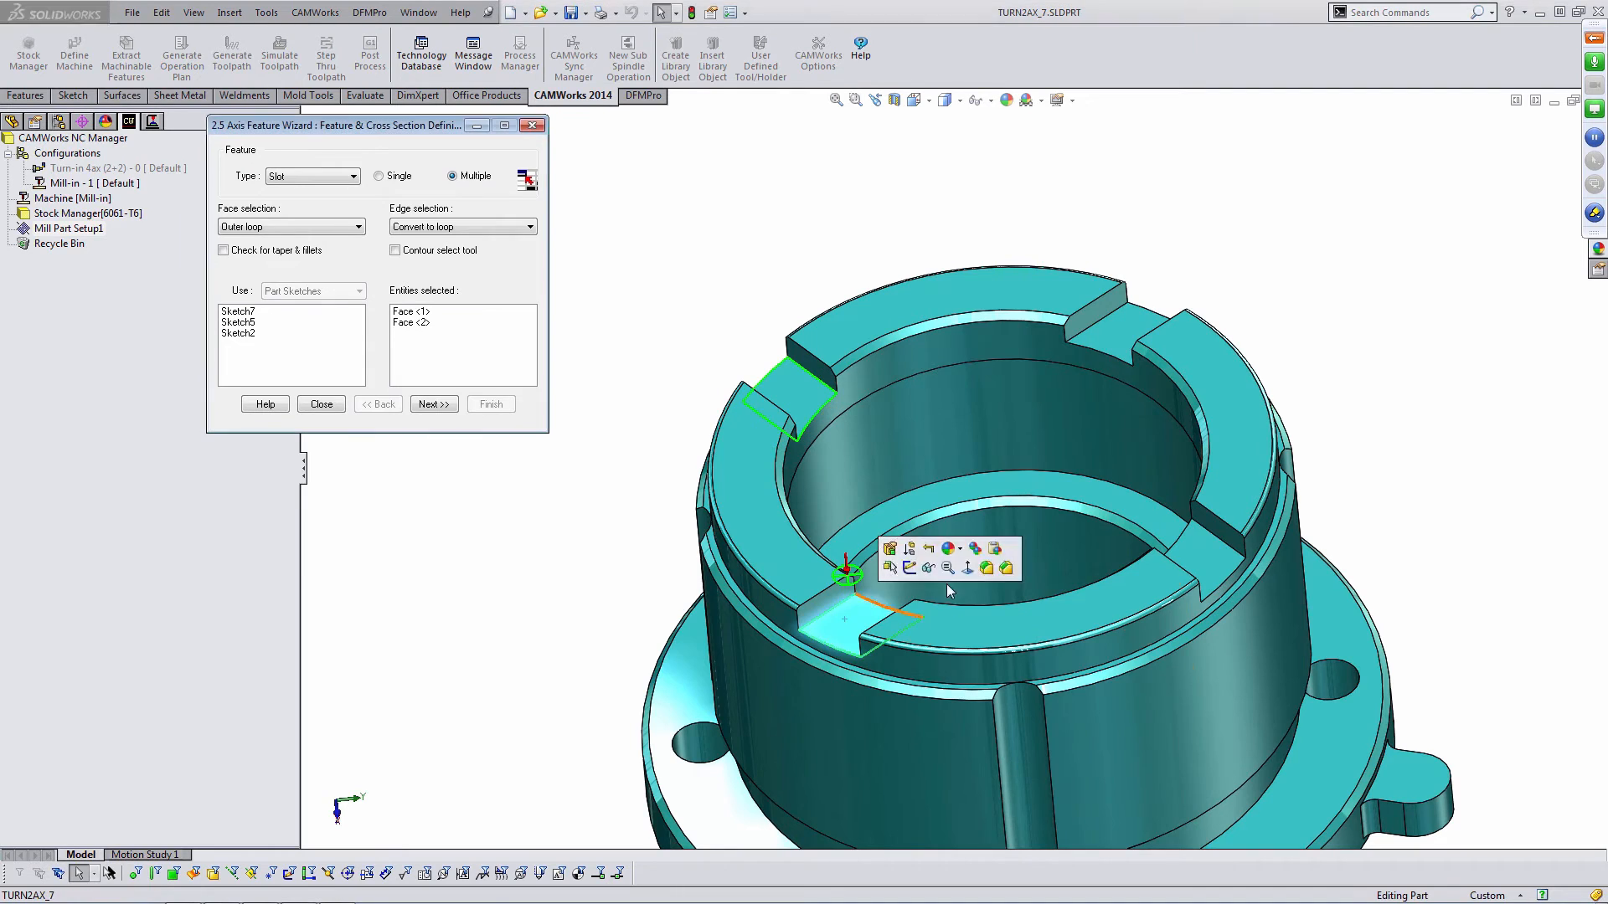
left_click(1122, 337)
left_click(1202, 527)
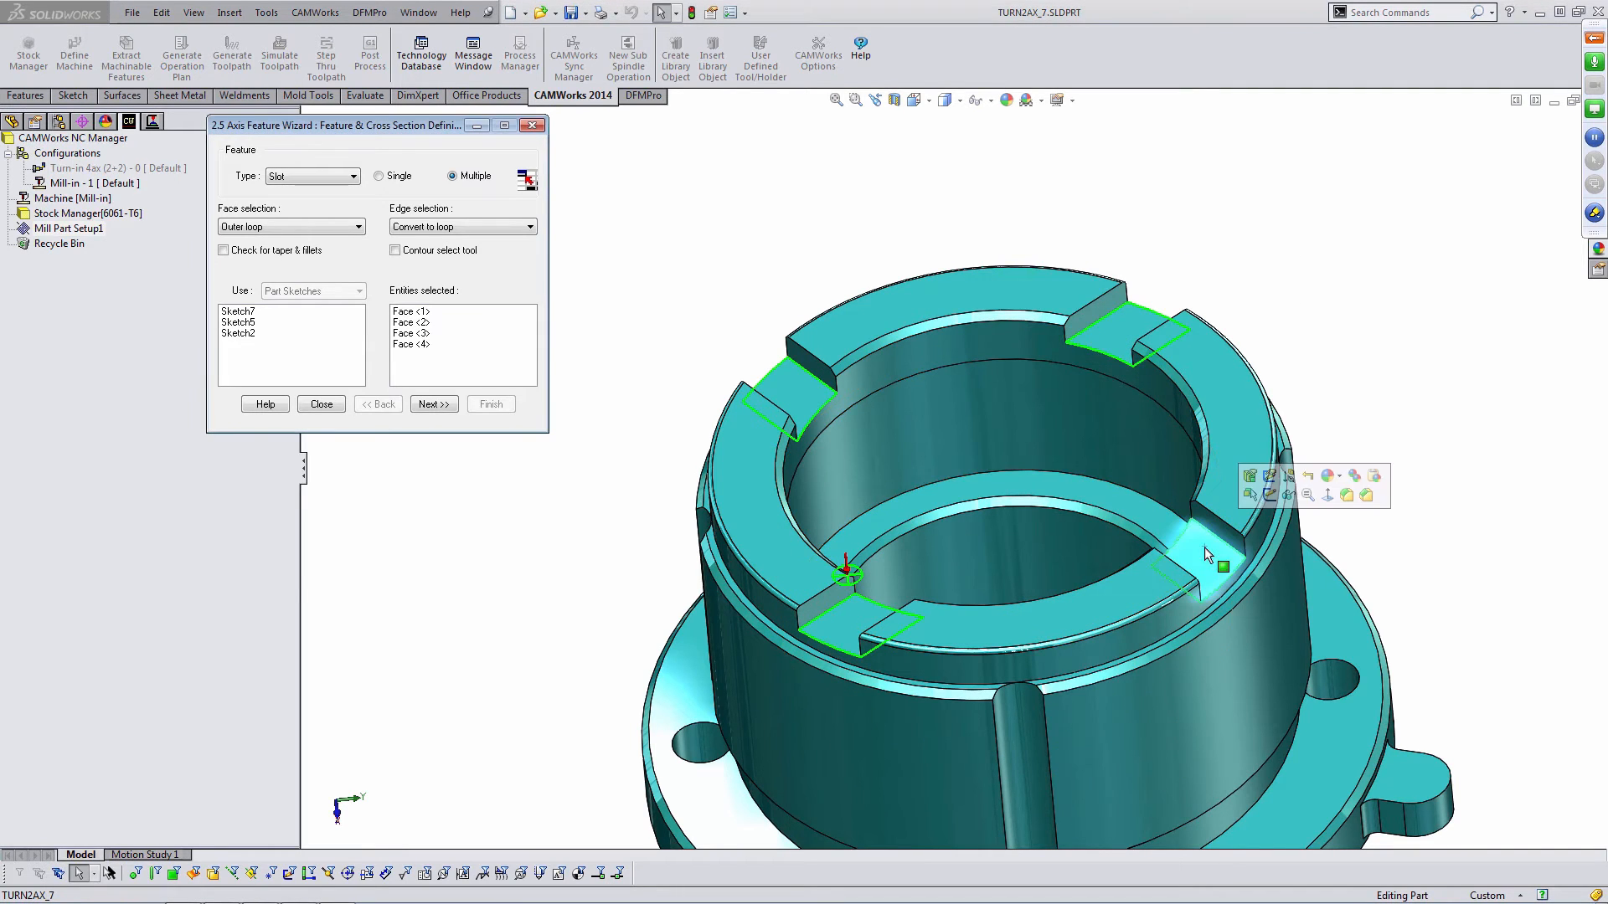
left_click(432, 404)
left_click(864, 319)
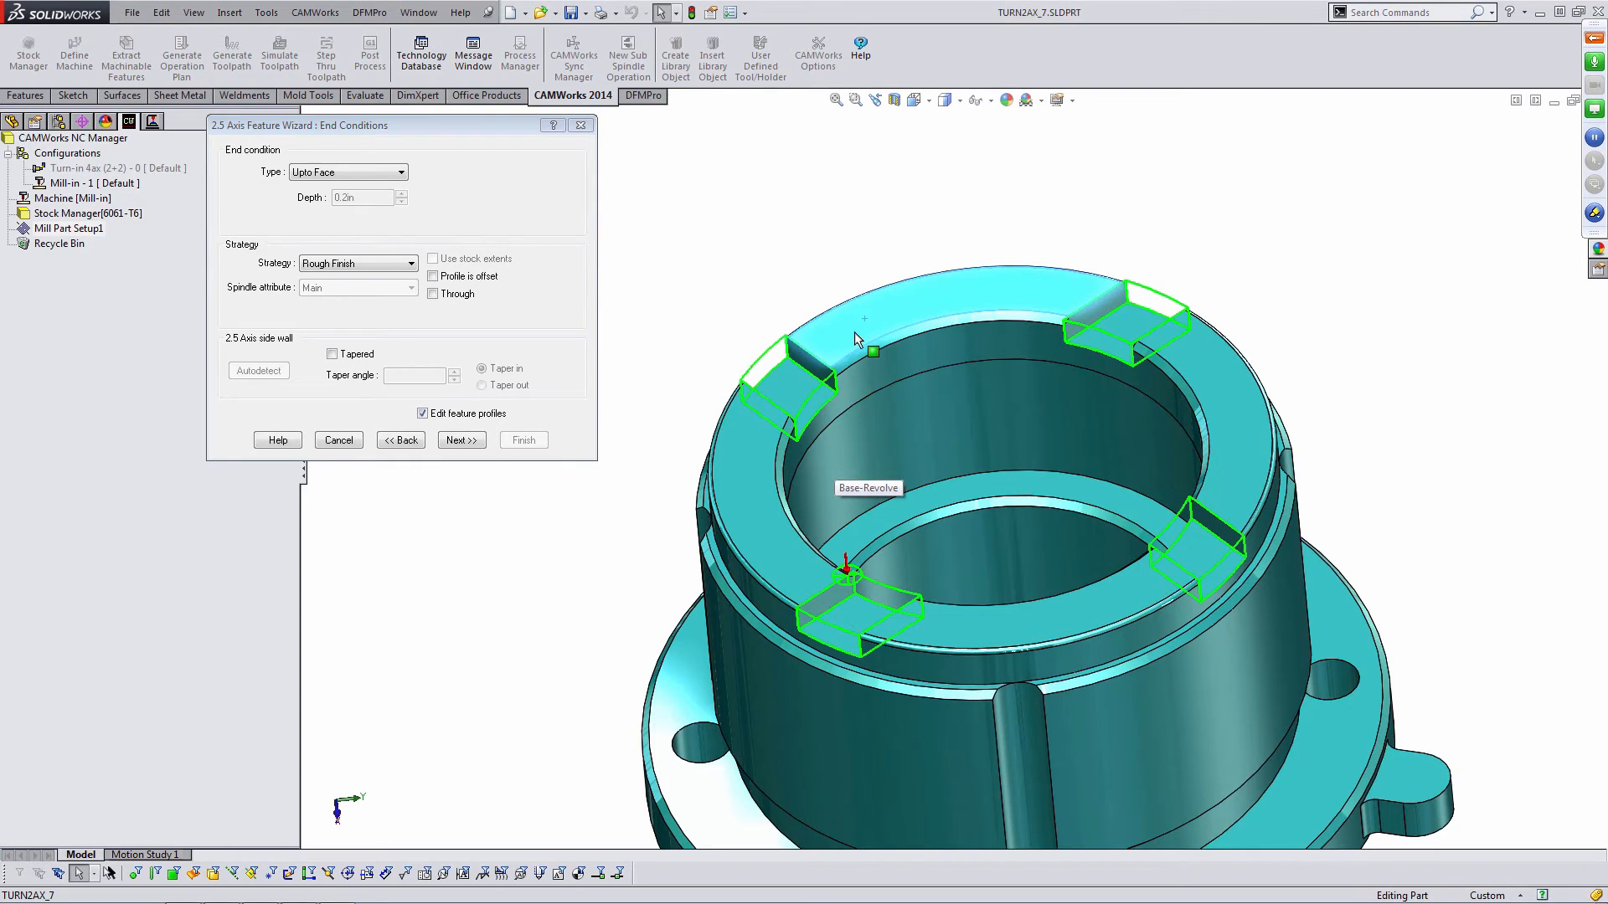
left_click(422, 414)
left_click(522, 440)
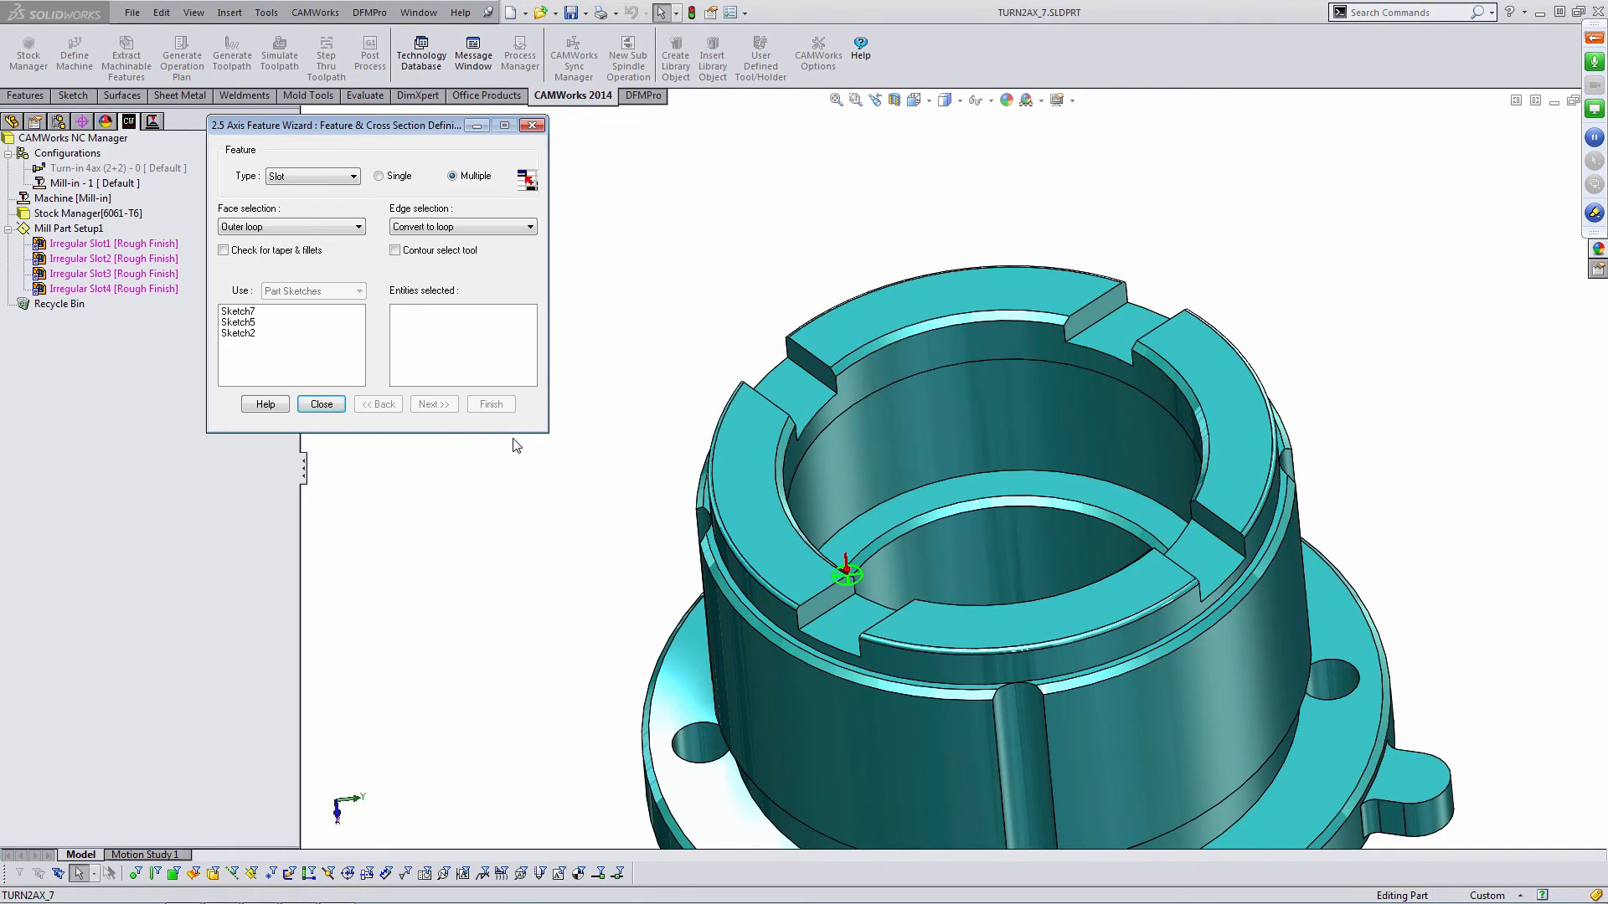
- Start a Hole feature in the 2.5 Axis Feature Wizard by selecting the edges of the four flange holes
scroll(800, 515, "up", 3)
scroll(1042, 650, "down", 2)
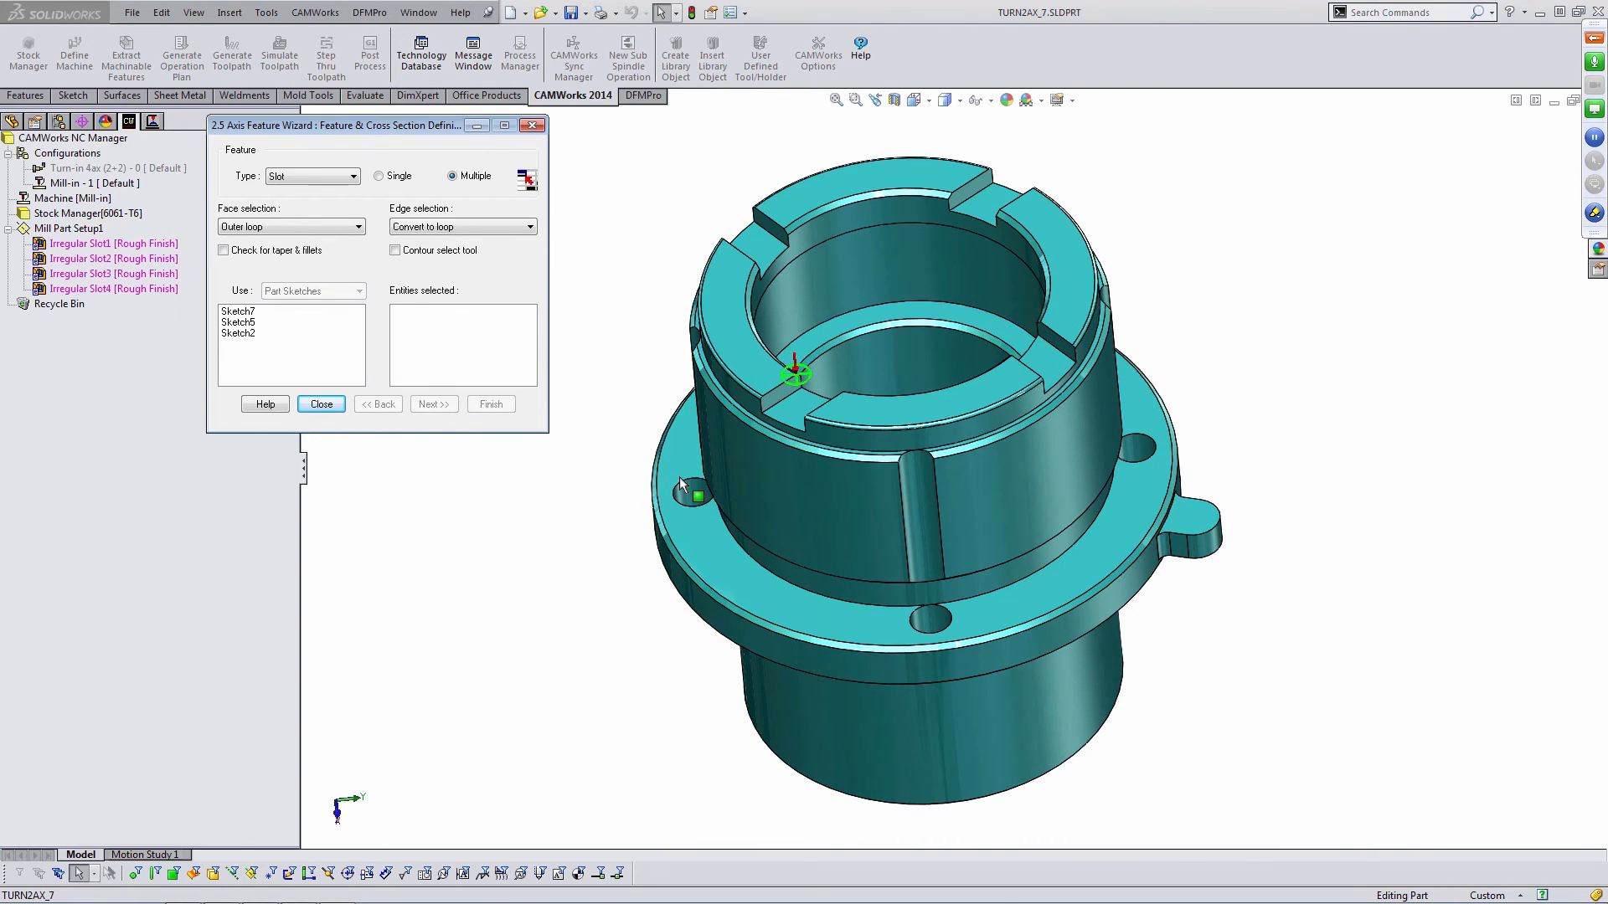
left_click(335, 177)
left_click(310, 225)
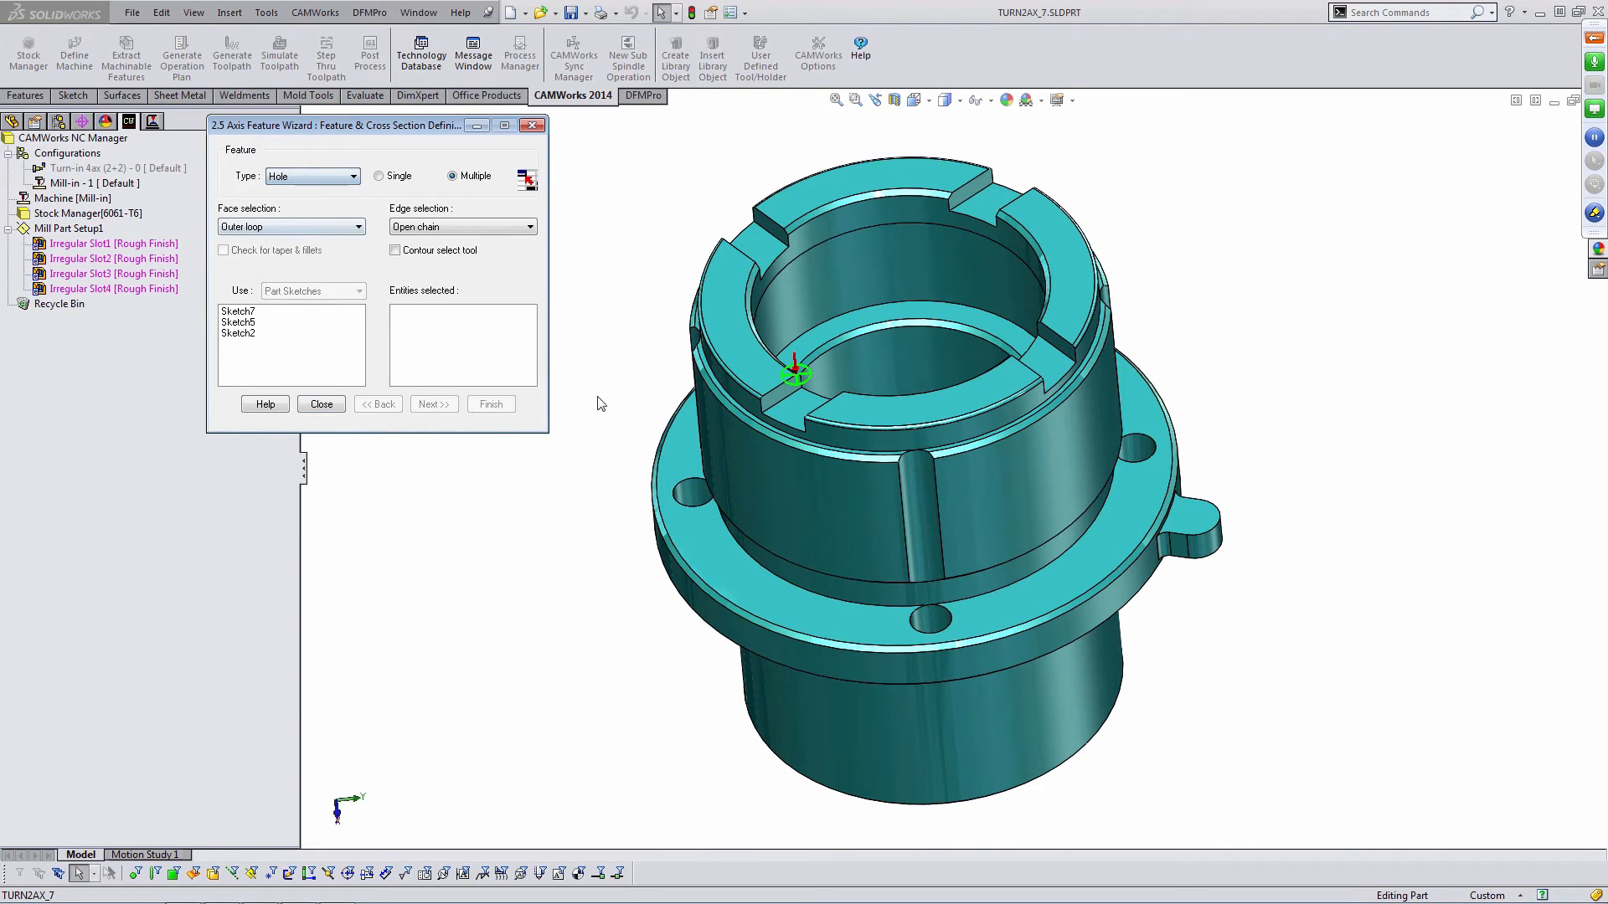
left_click(706, 488)
left_click(948, 610)
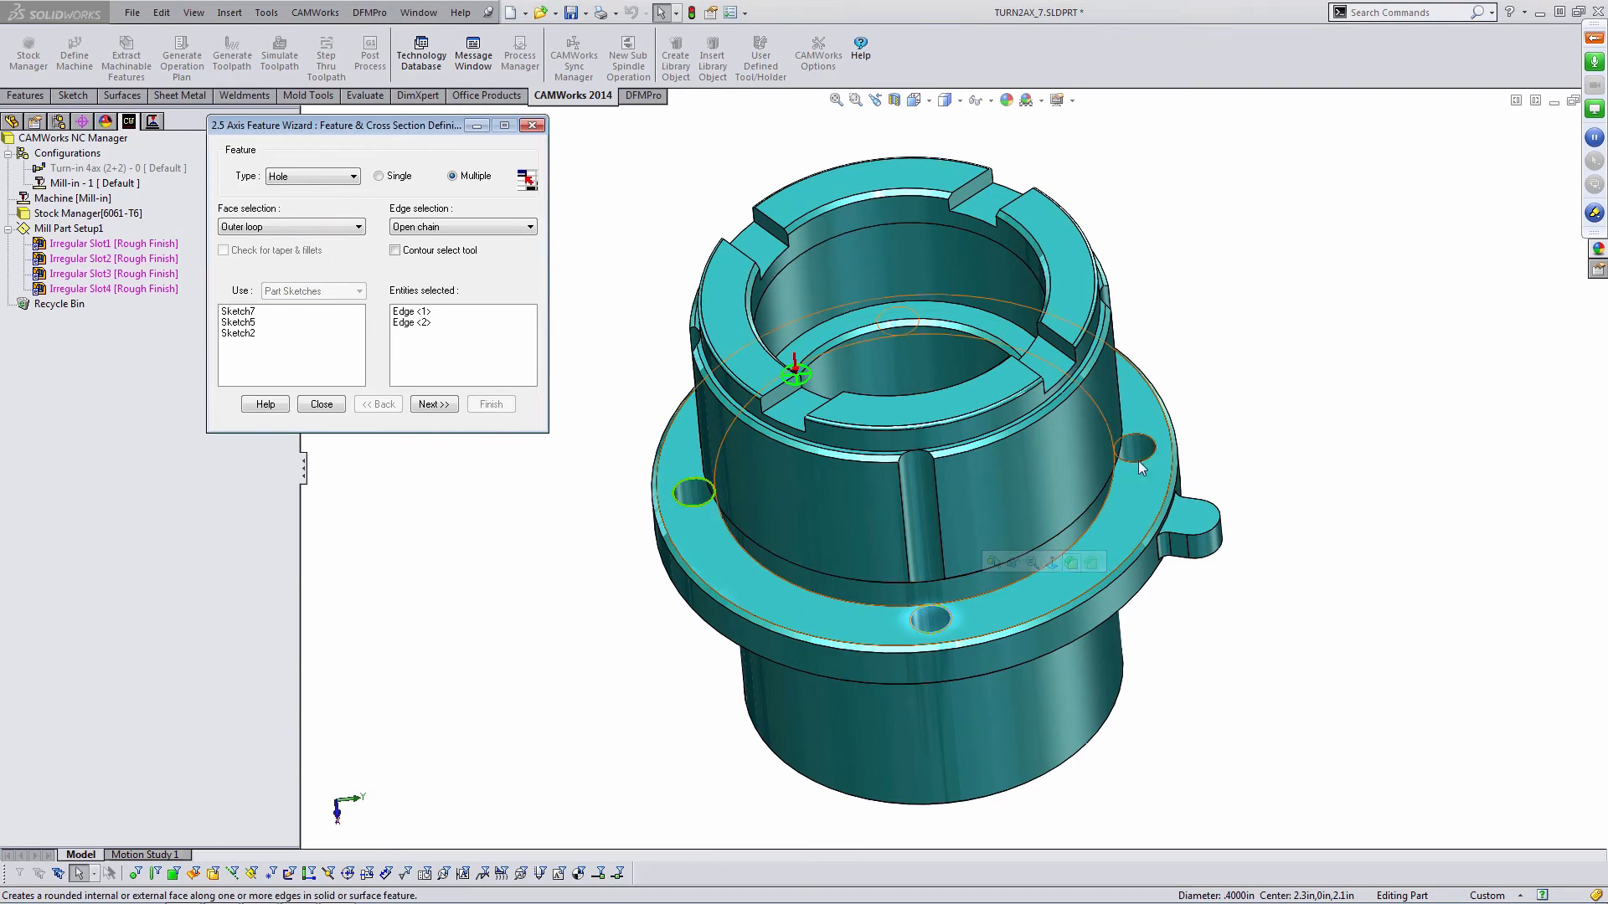
left_click(1151, 443)
middle_click_drag(1070, 272, 1026, 381)
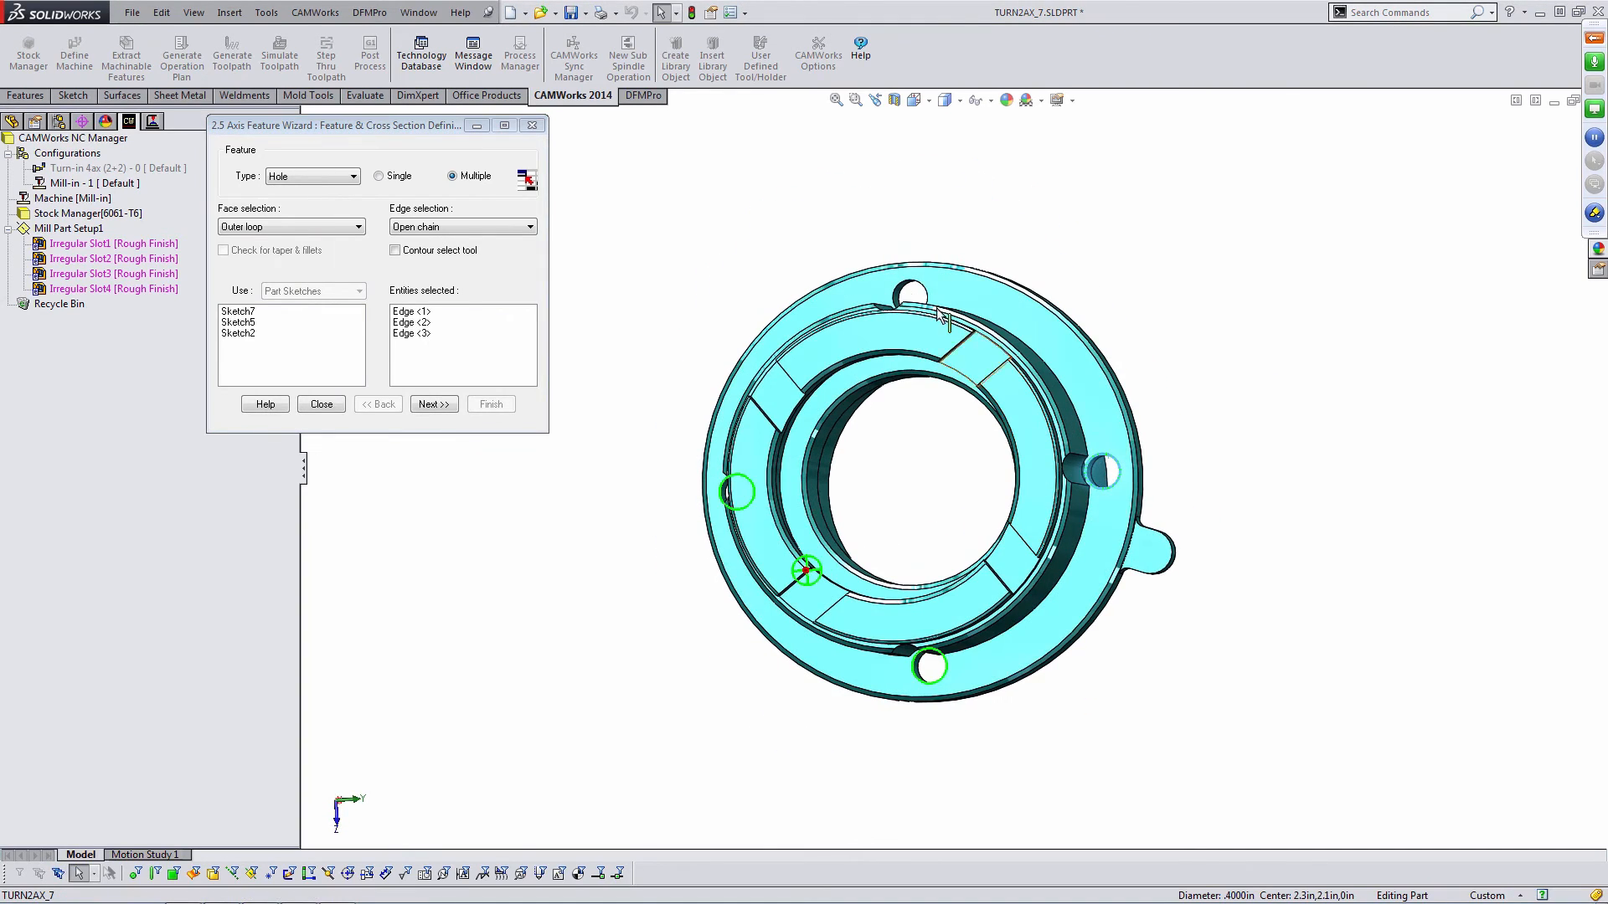
left_click(937, 312)
middle_click_drag(937, 312, 888, 352)
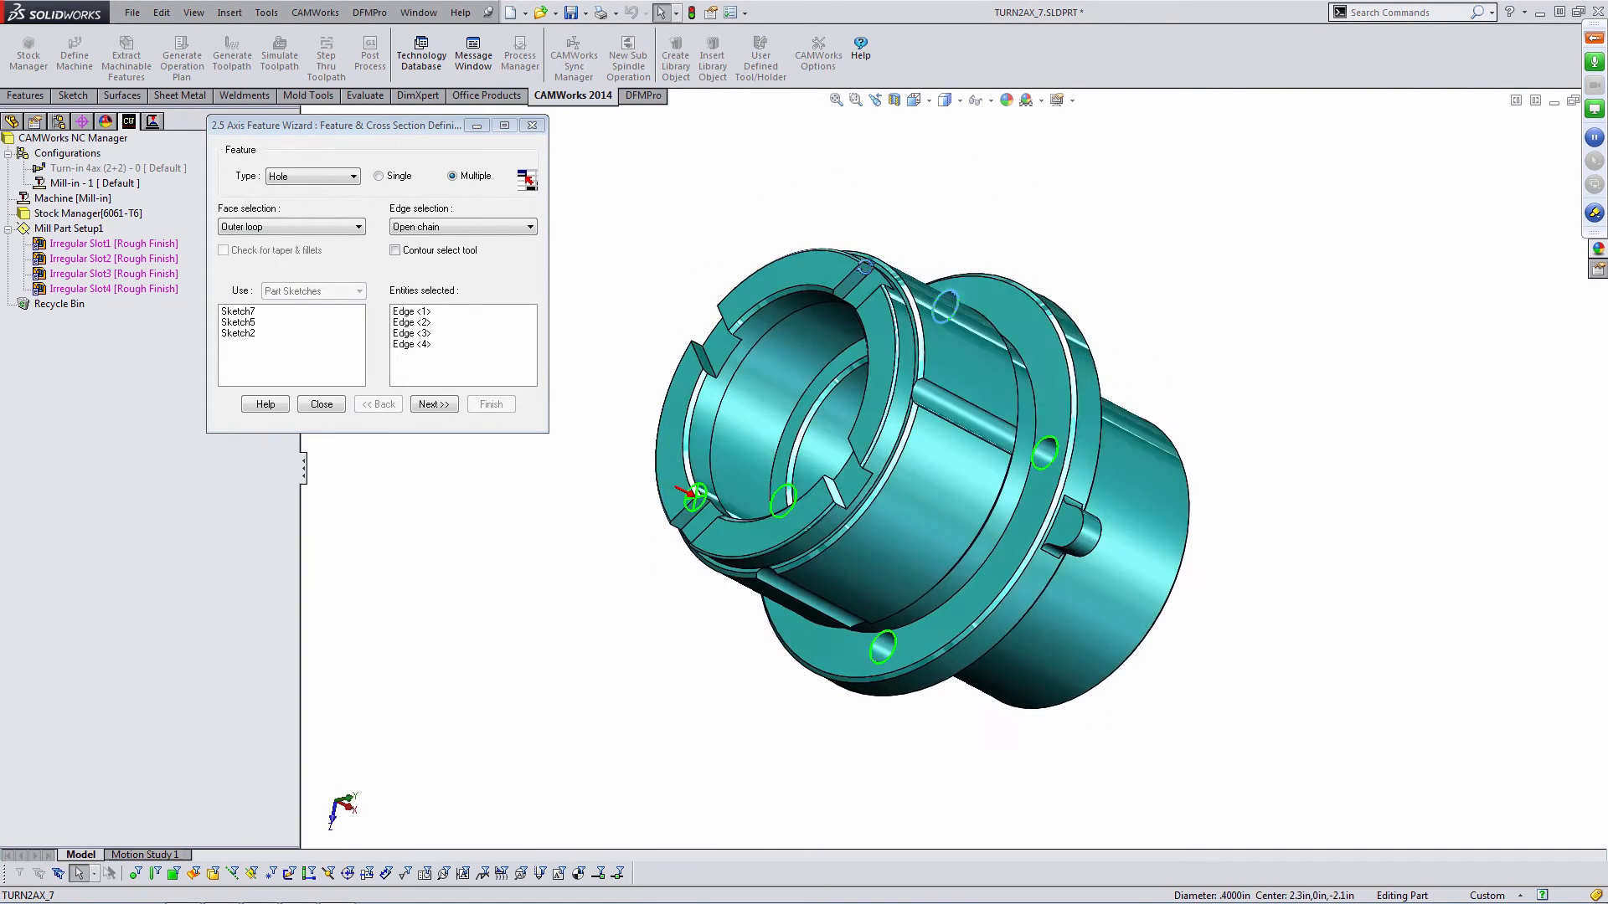
middle_click_drag(865, 267, 927, 201)
left_click(431, 409)
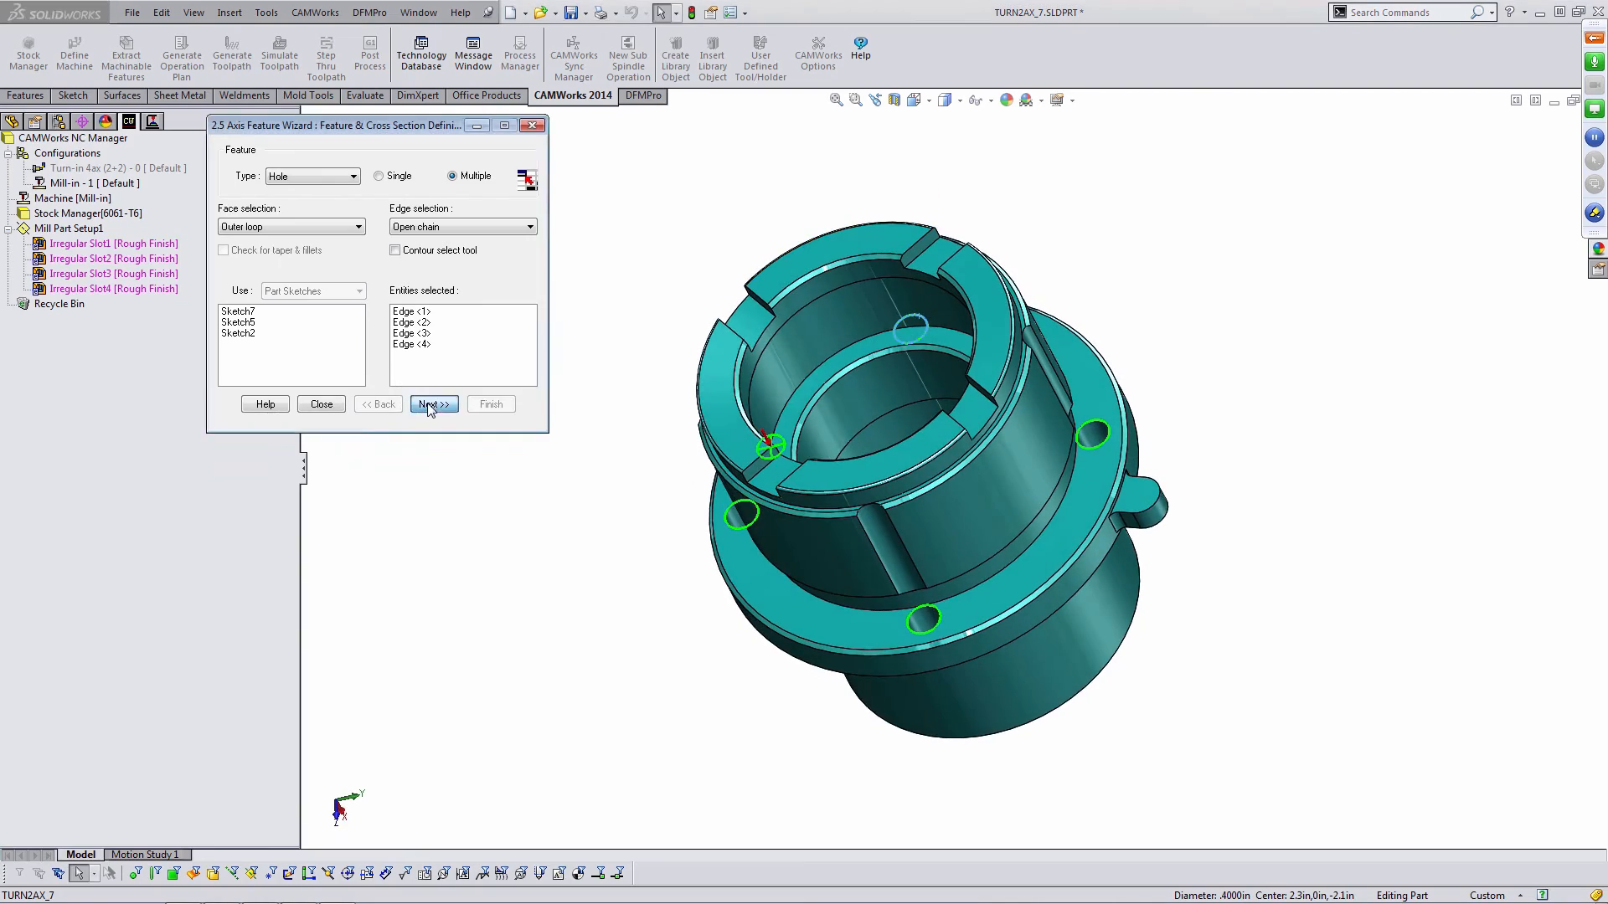
- Set the hole end condition to Drill strategy with Through and finish the hole group
middle_click_drag(846, 528, 895, 360)
left_click(909, 461)
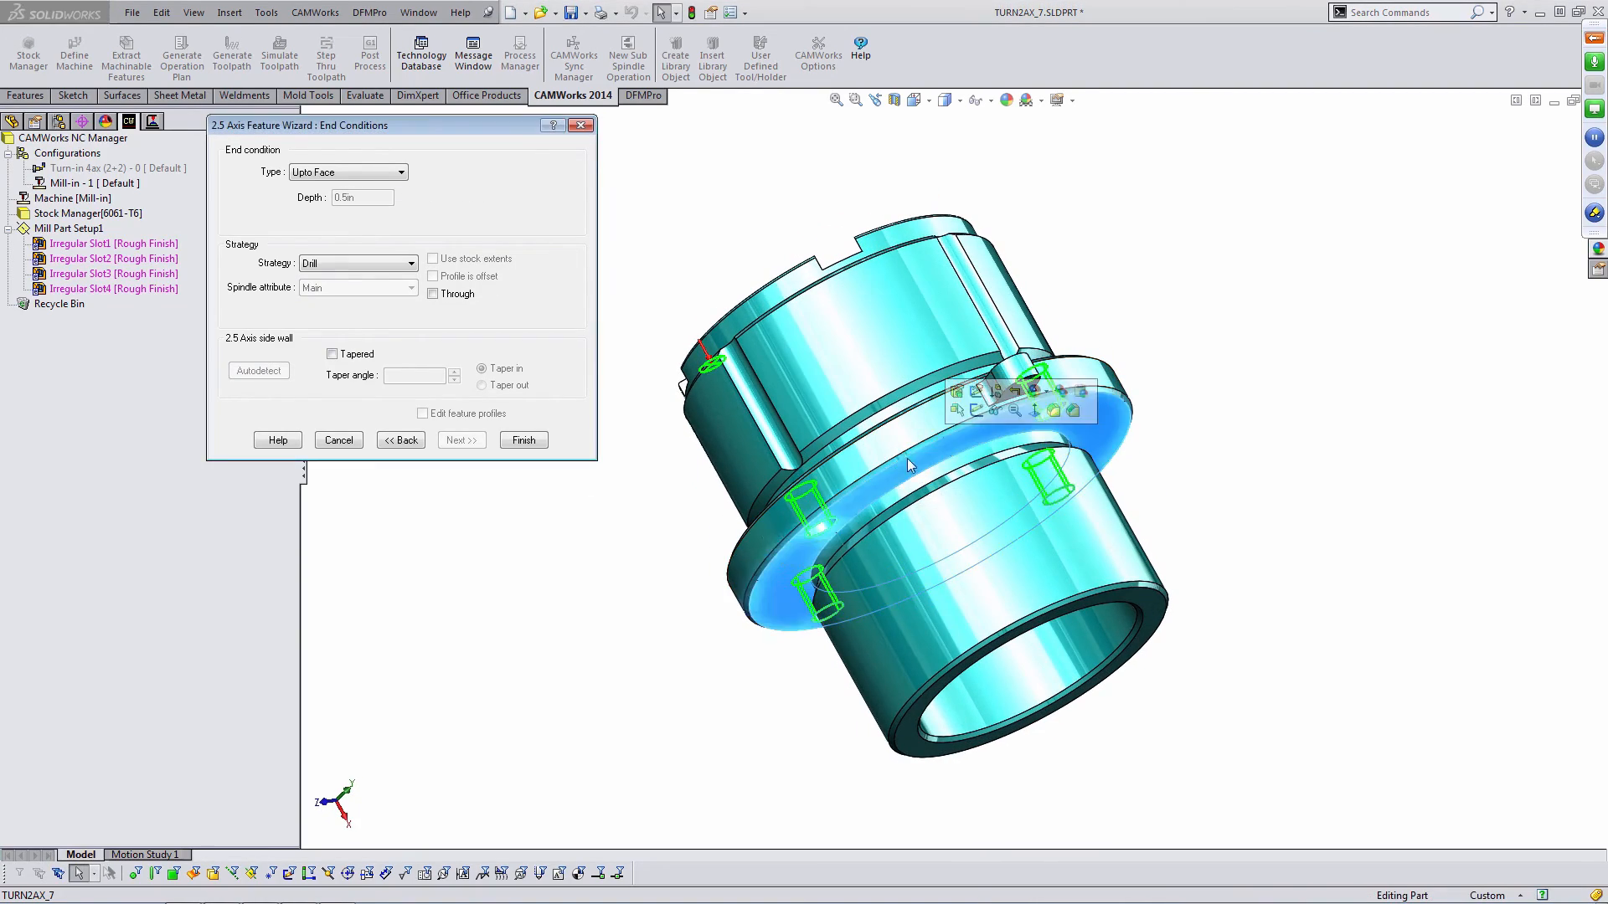
mouse_move(907, 459)
middle_mouse_down()
mouse_move(921, 601)
mouse_move(951, 661)
middle_mouse_up()
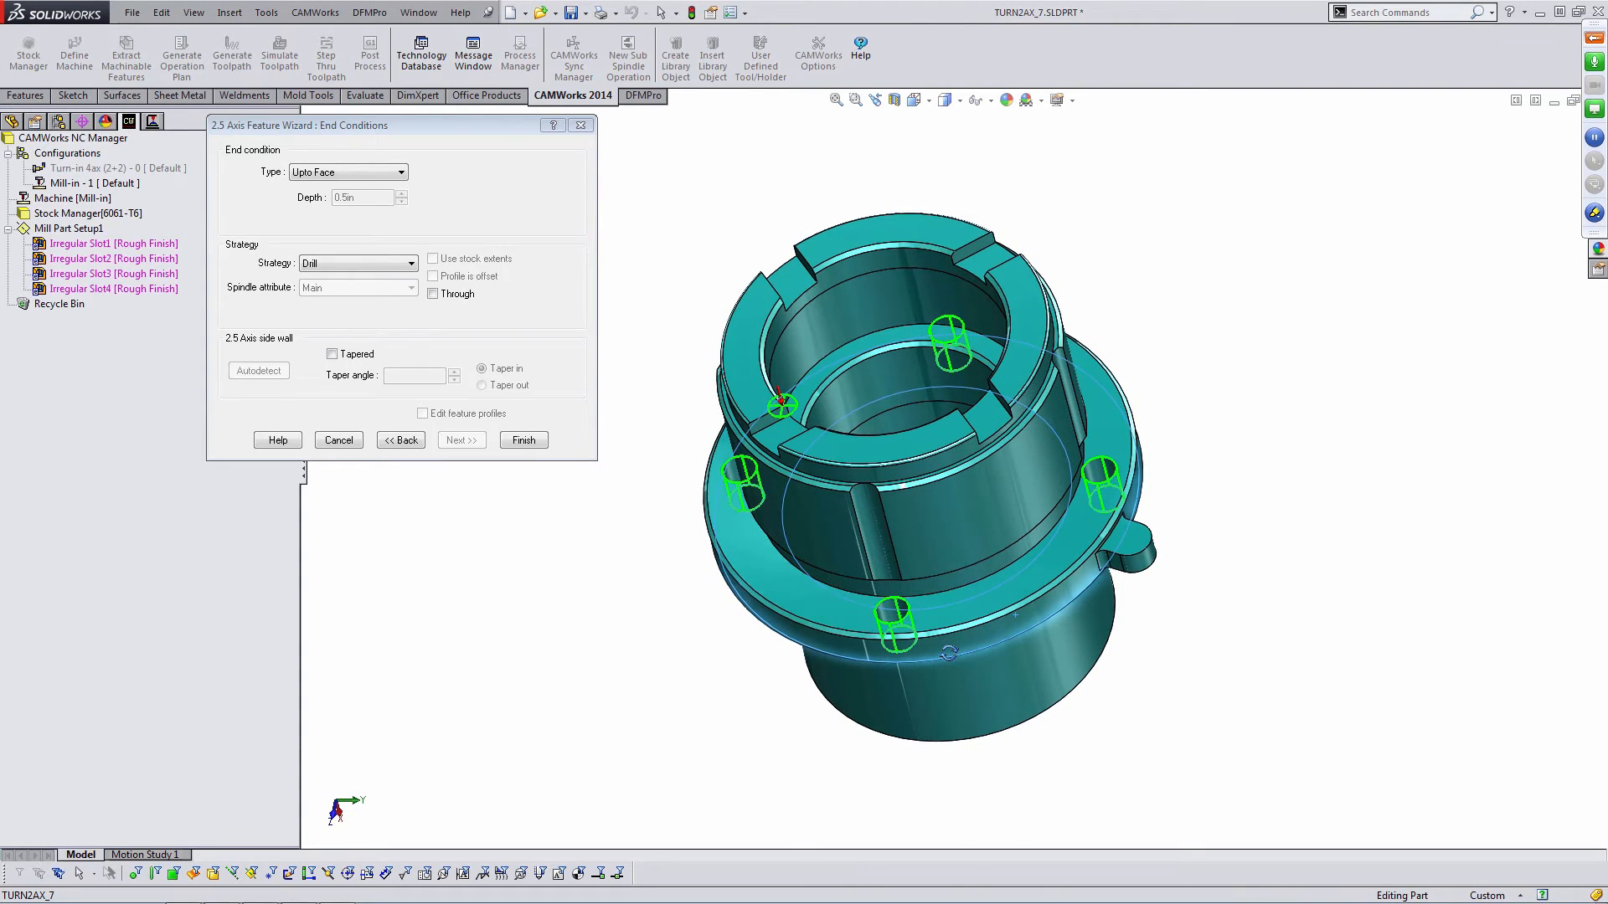
left_click(379, 264)
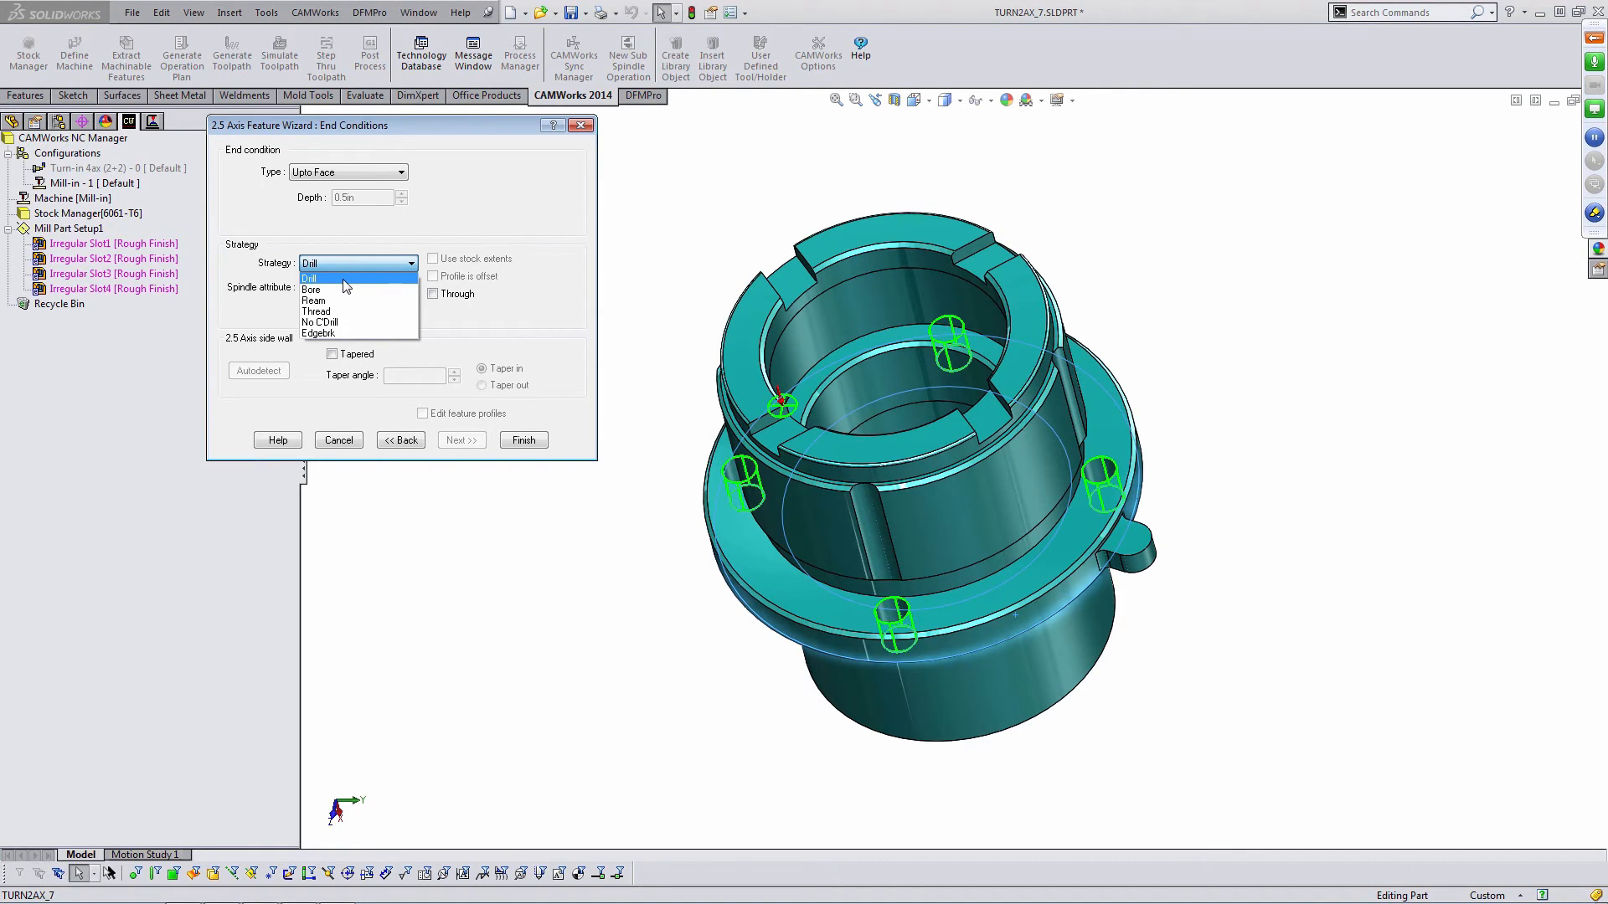
left_click(343, 280)
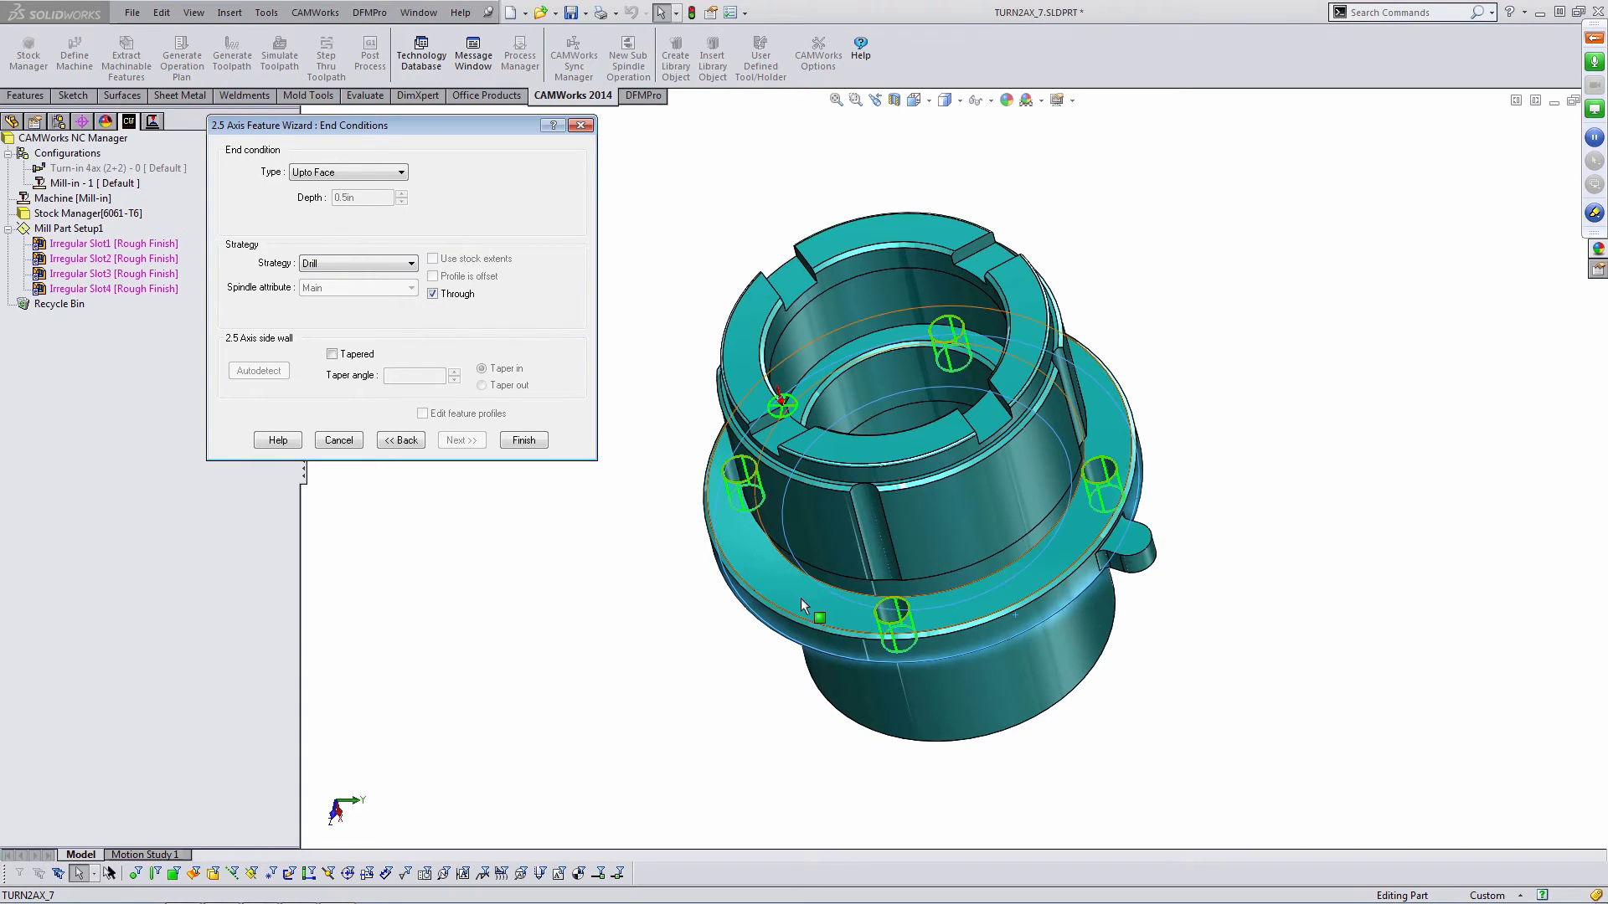
scroll(918, 685, "down", 3)
left_click(523, 441)
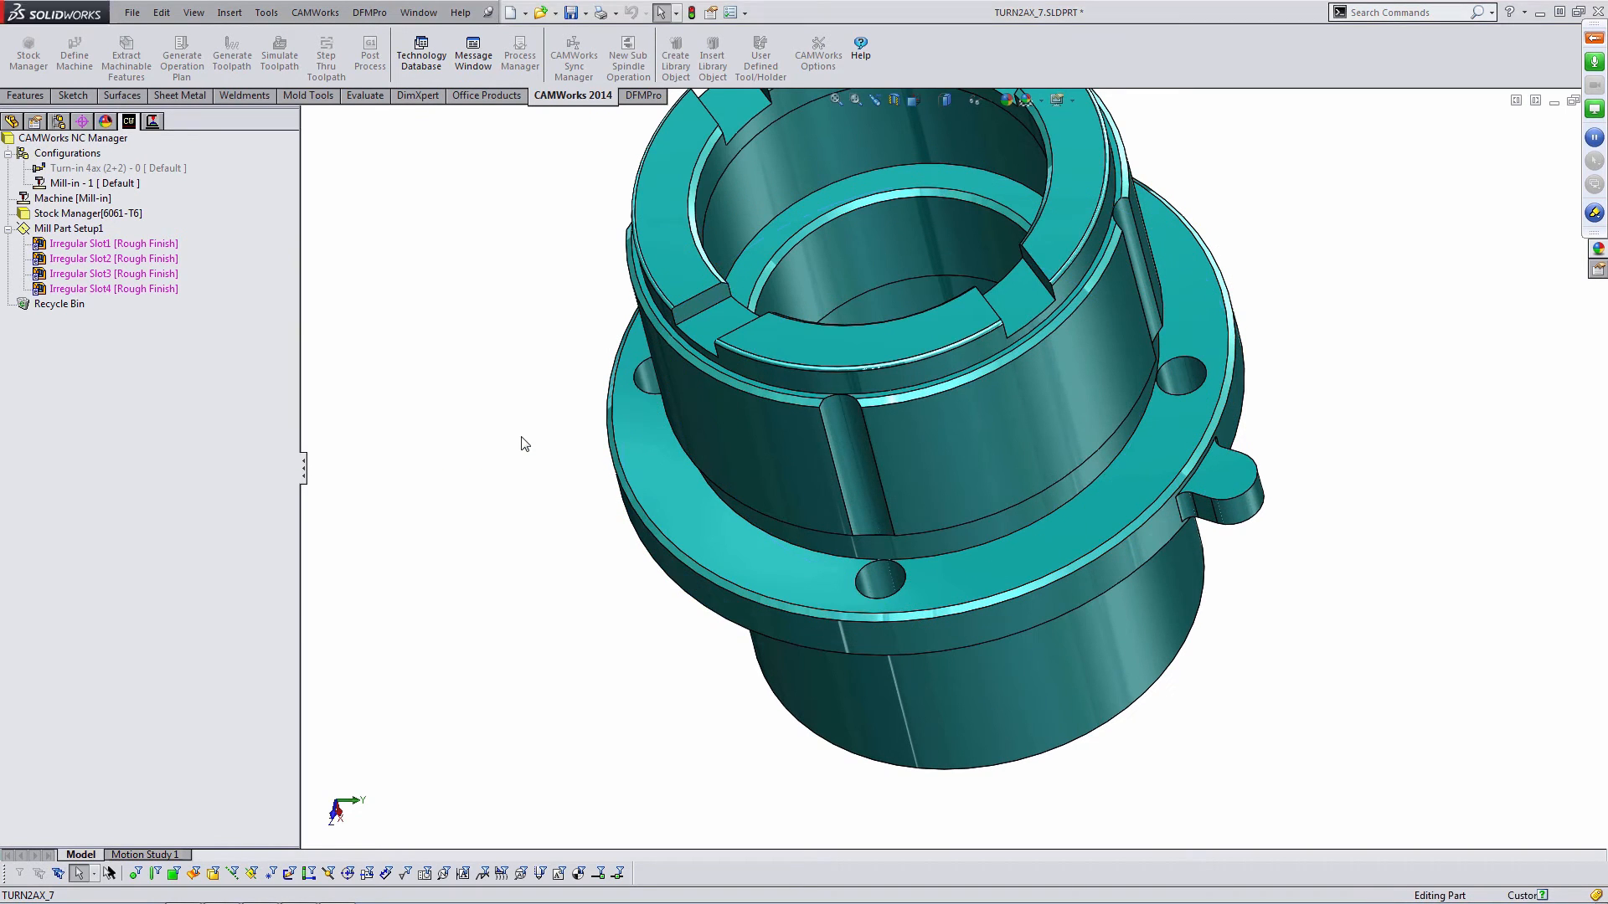
- Inspect the lug on the flange, then close the 2.5 Axis Feature Wizard
scroll(969, 382, "up", 2)
middle_click_drag(972, 382, 1113, 375)
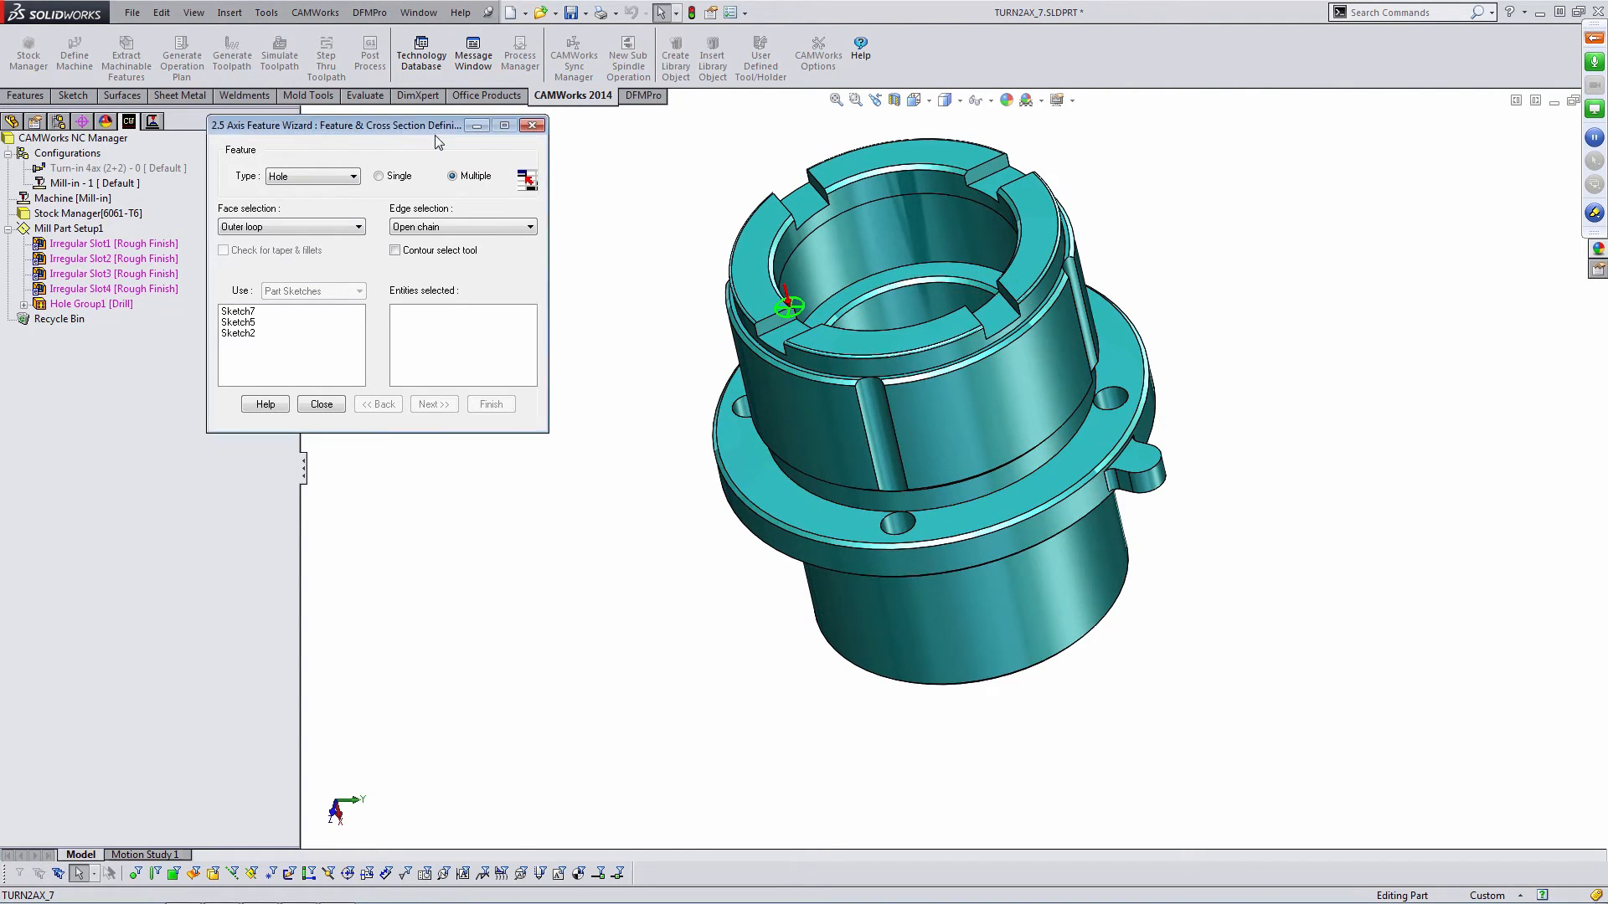
left_click_drag(436, 130, 538, 210)
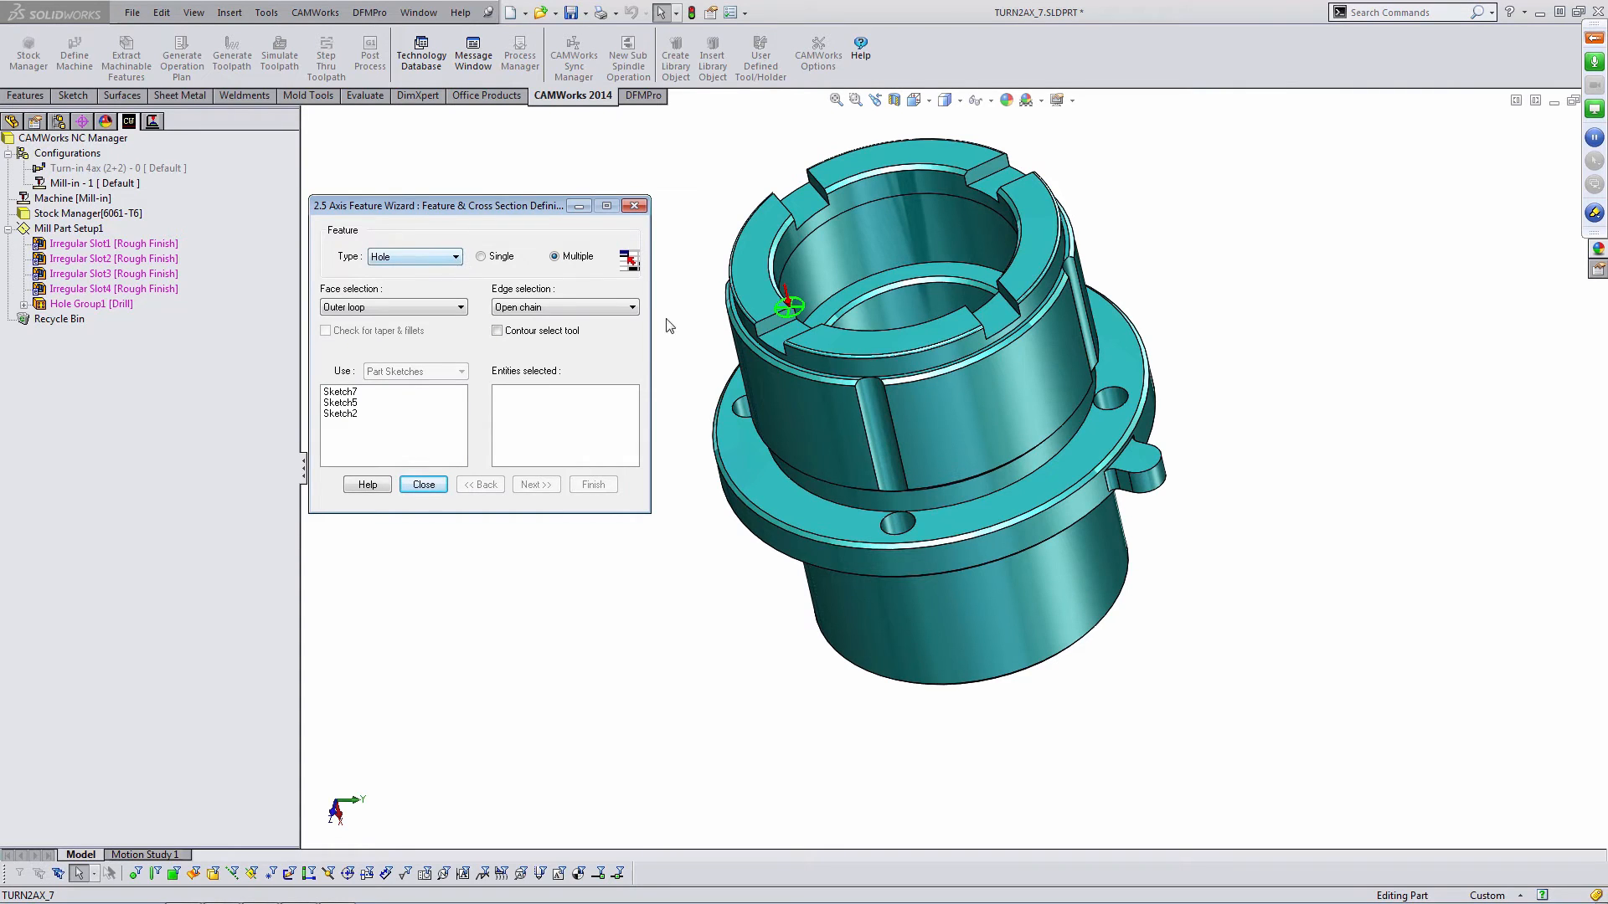
scroll(1086, 459, "down", 8)
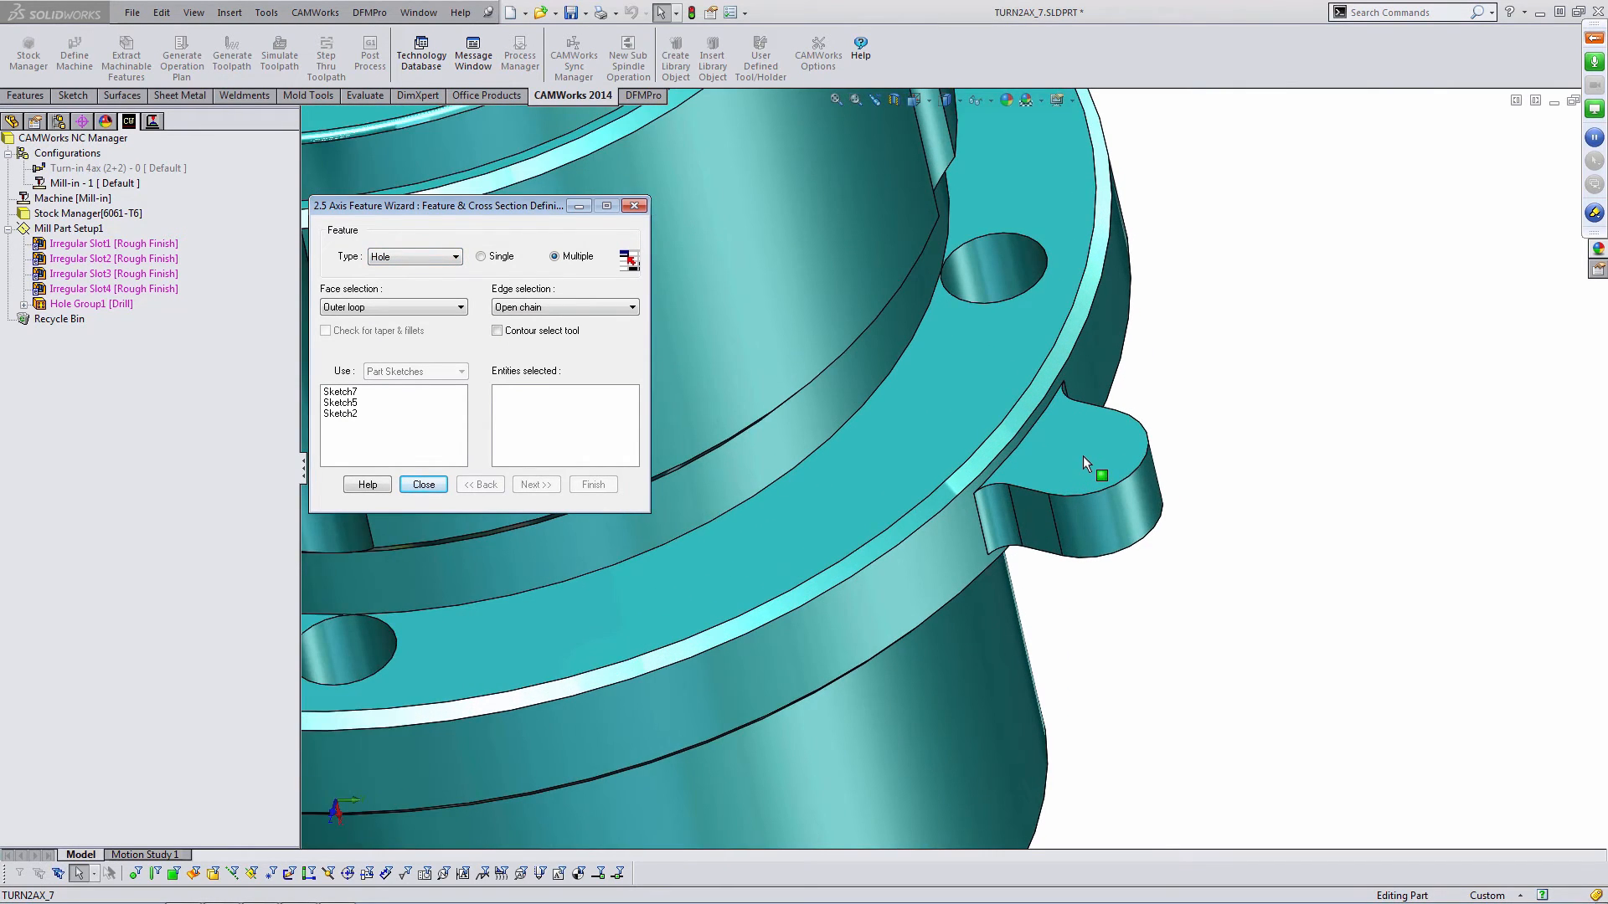
scroll(1081, 457, "down", 2)
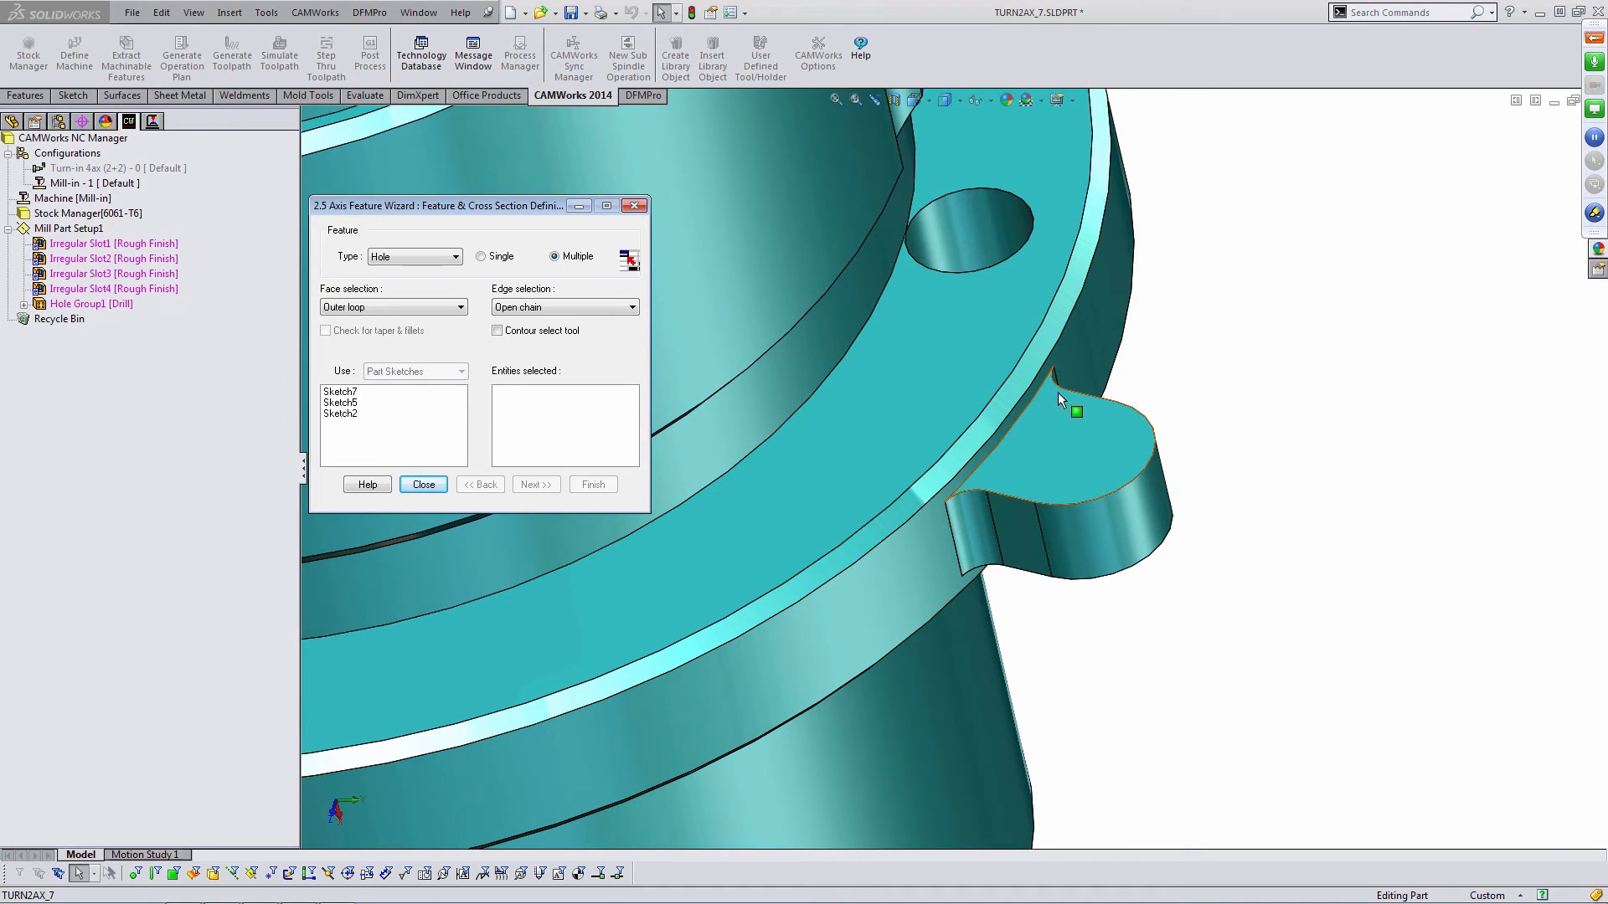
scroll(972, 368, "up", 5)
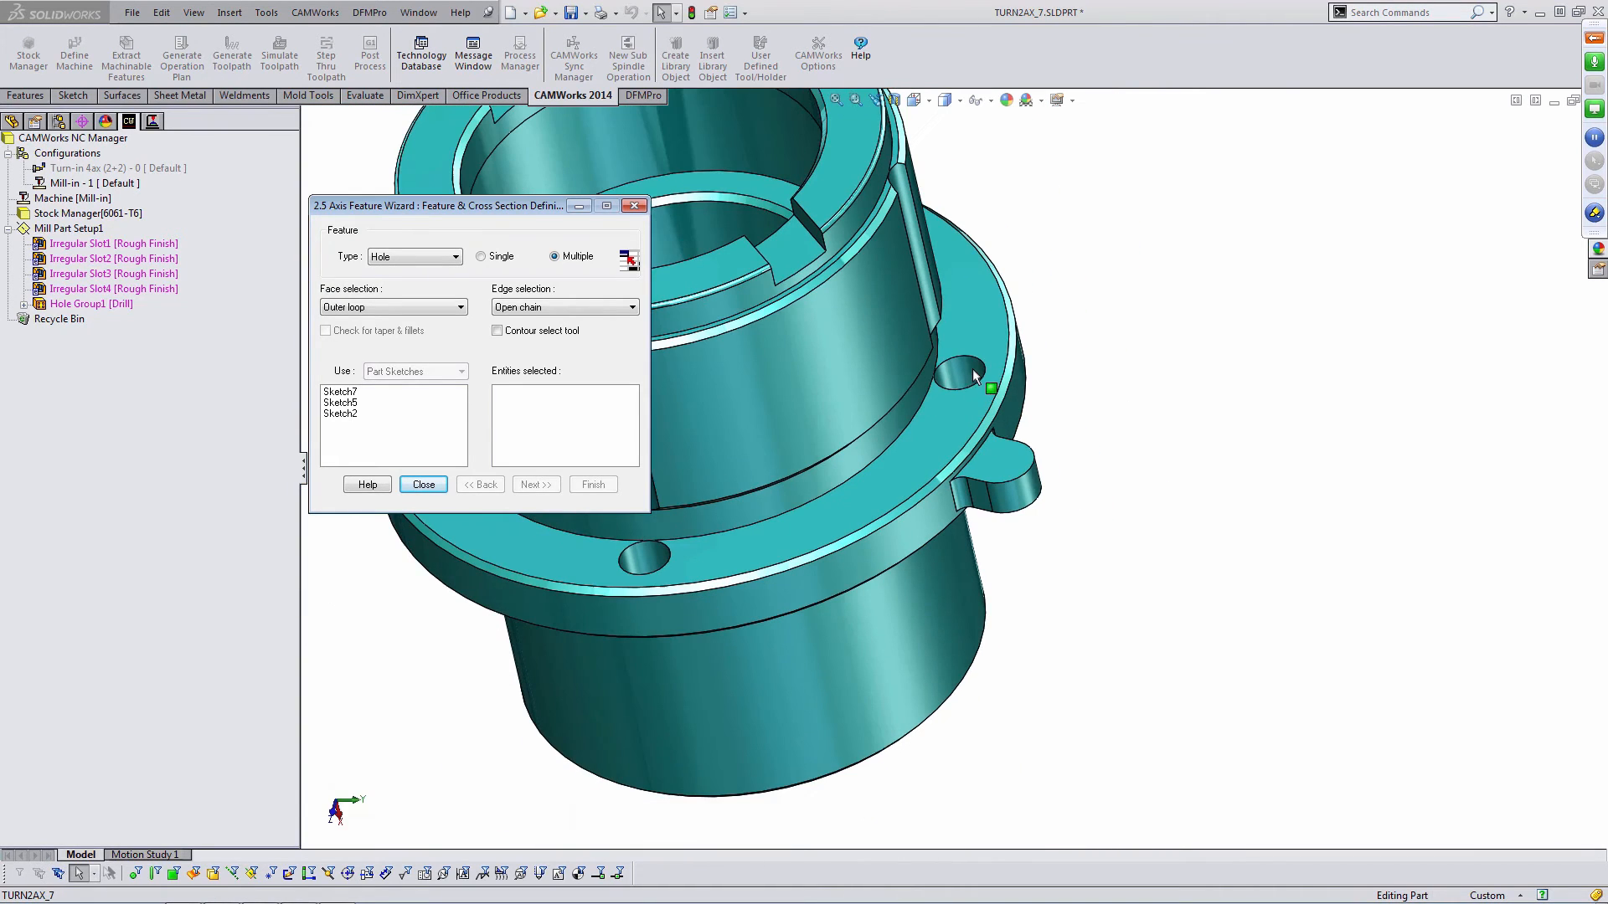
left_click(423, 485)
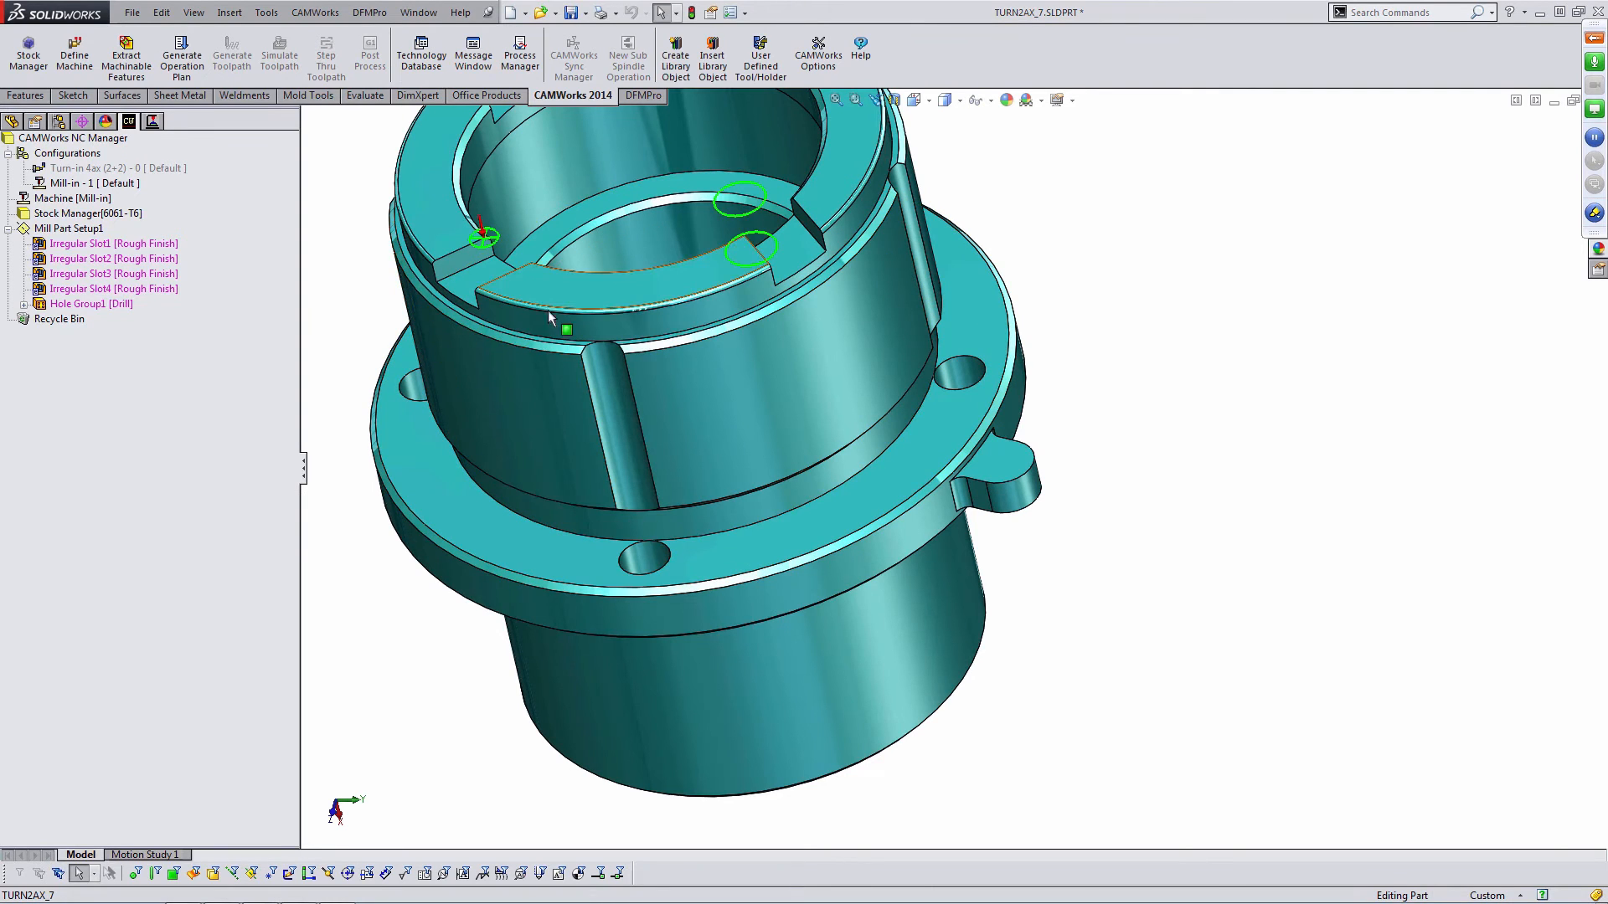
- Add a part perimeter feature to the mill setup as a Boss with Fine strategy
right_click(71, 229)
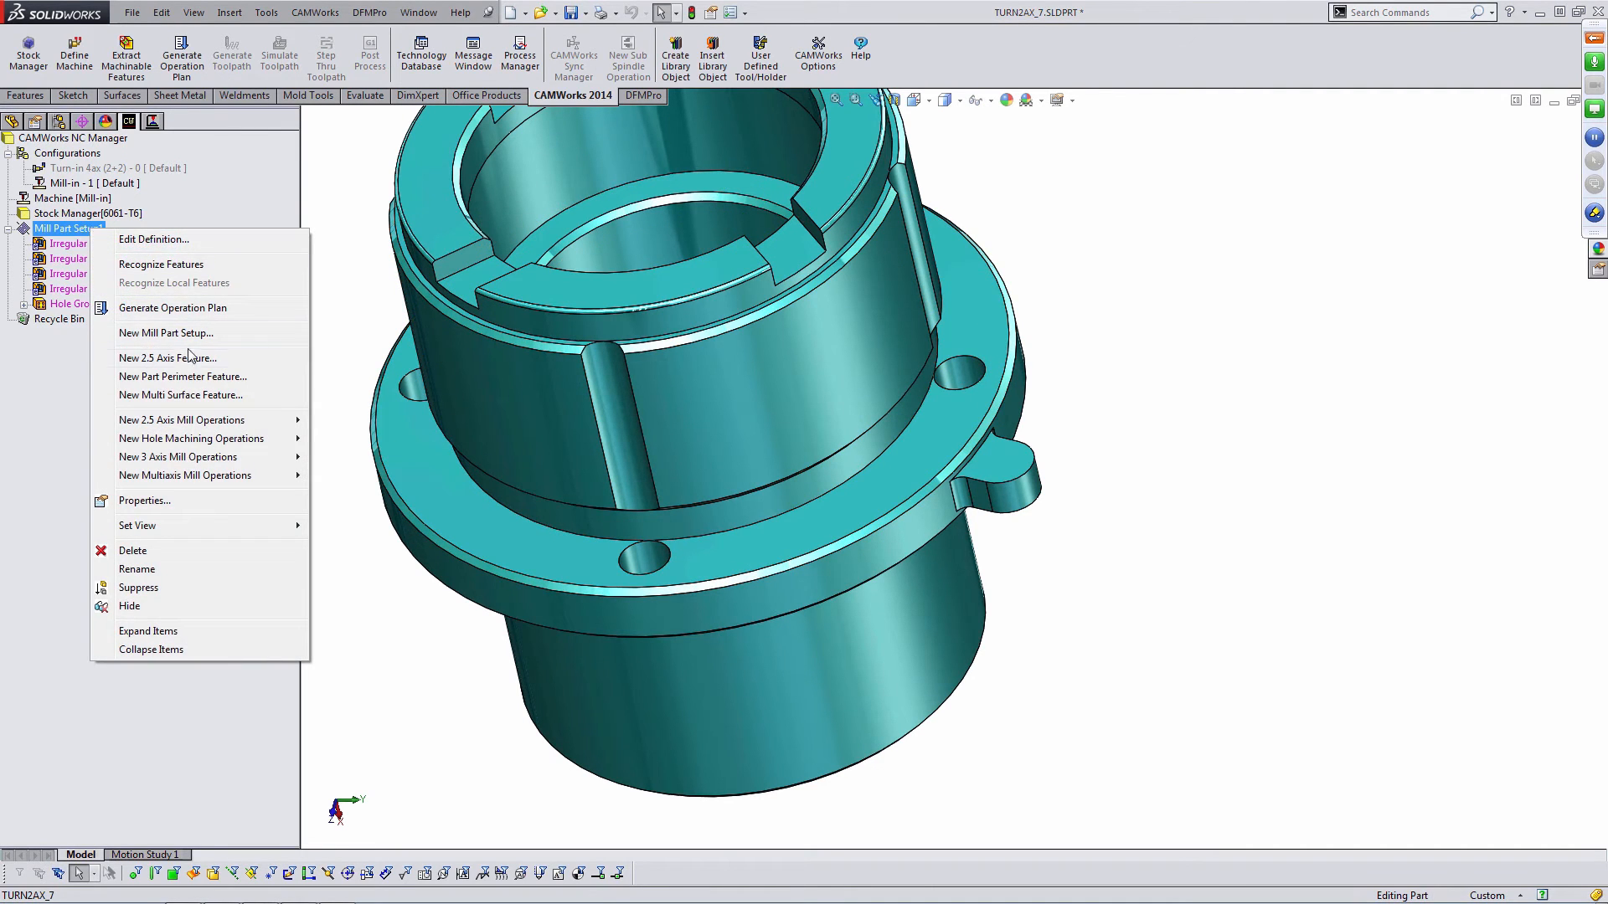
left_click(189, 378)
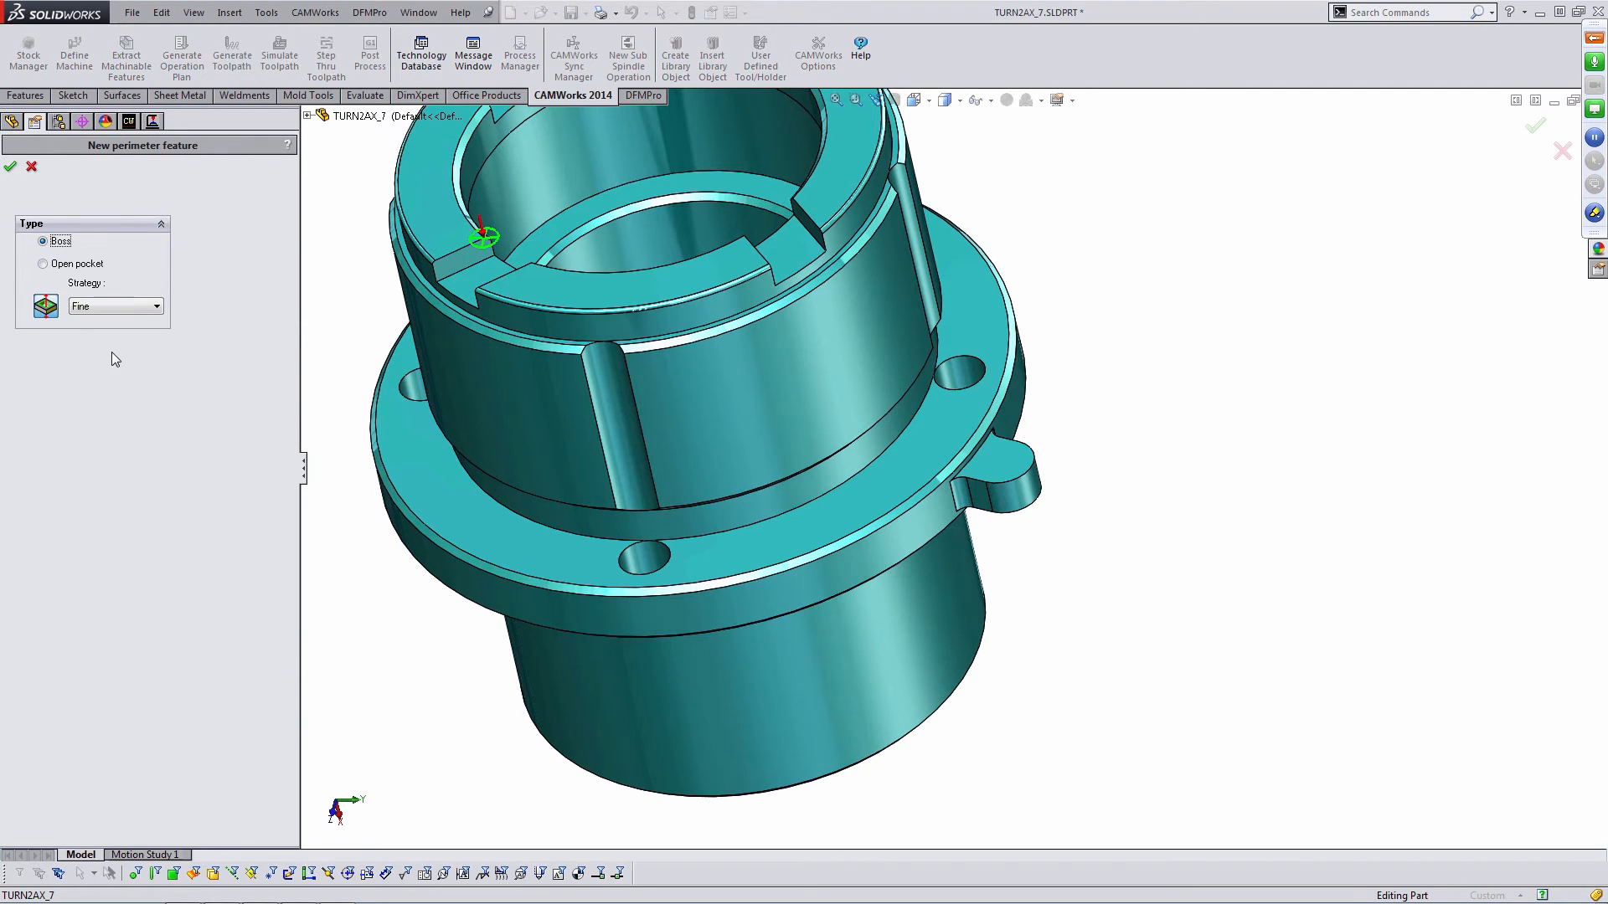
left_click(11, 168)
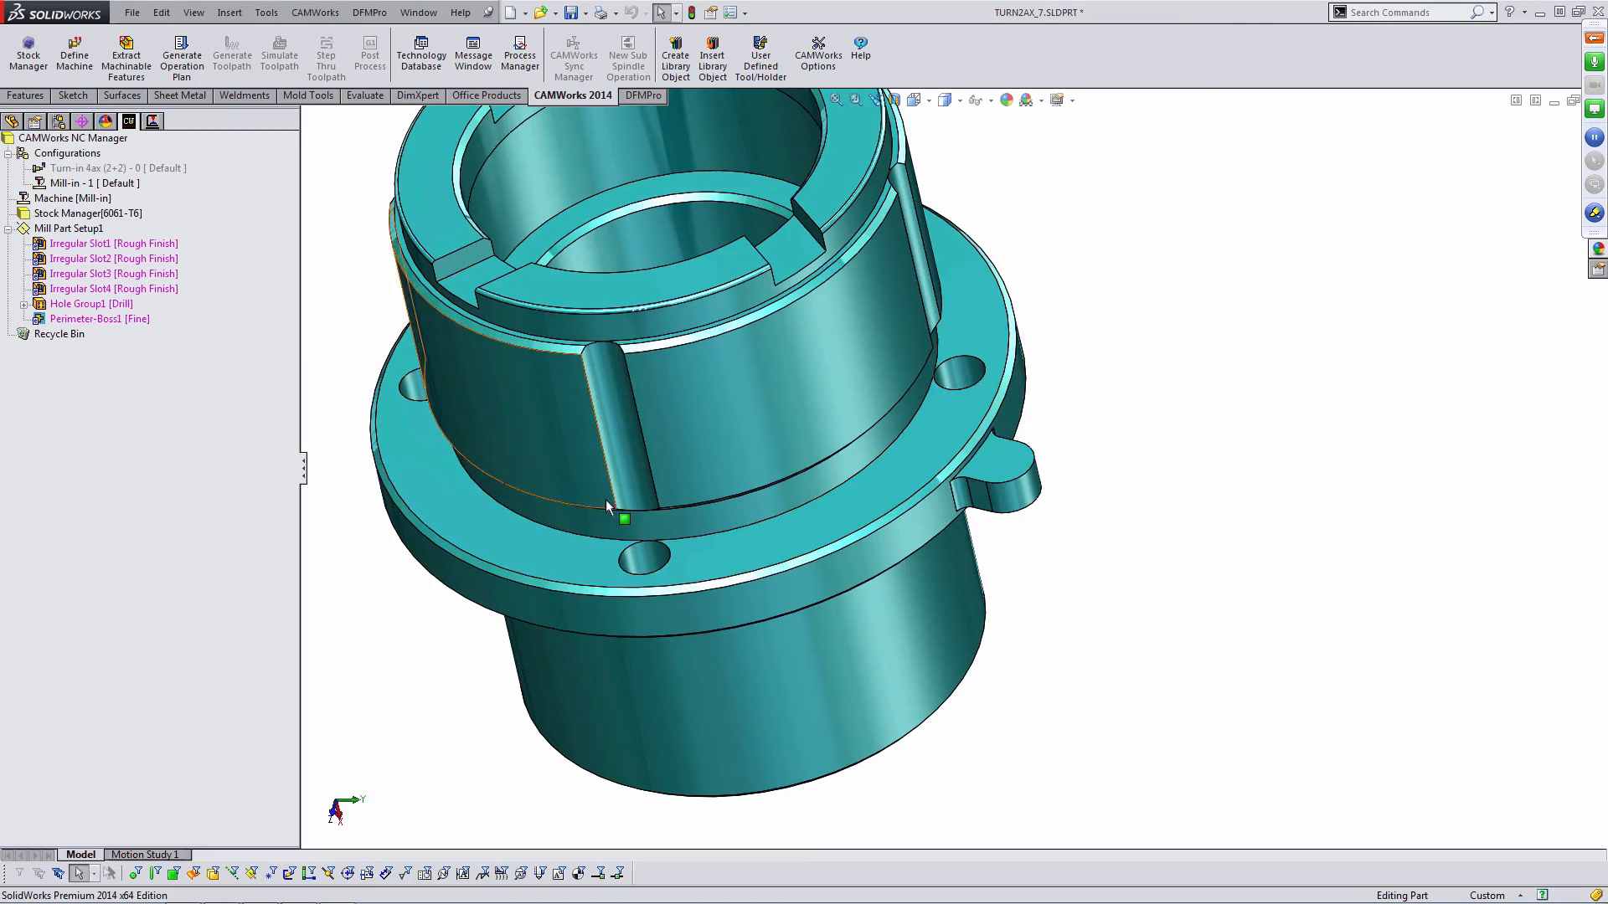
- Rotate, zoom and examine the part around the flange holes, slots and lug
mouse_move(624, 519)
middle_mouse_down()
mouse_move(631, 632)
mouse_move(630, 512)
middle_mouse_up()
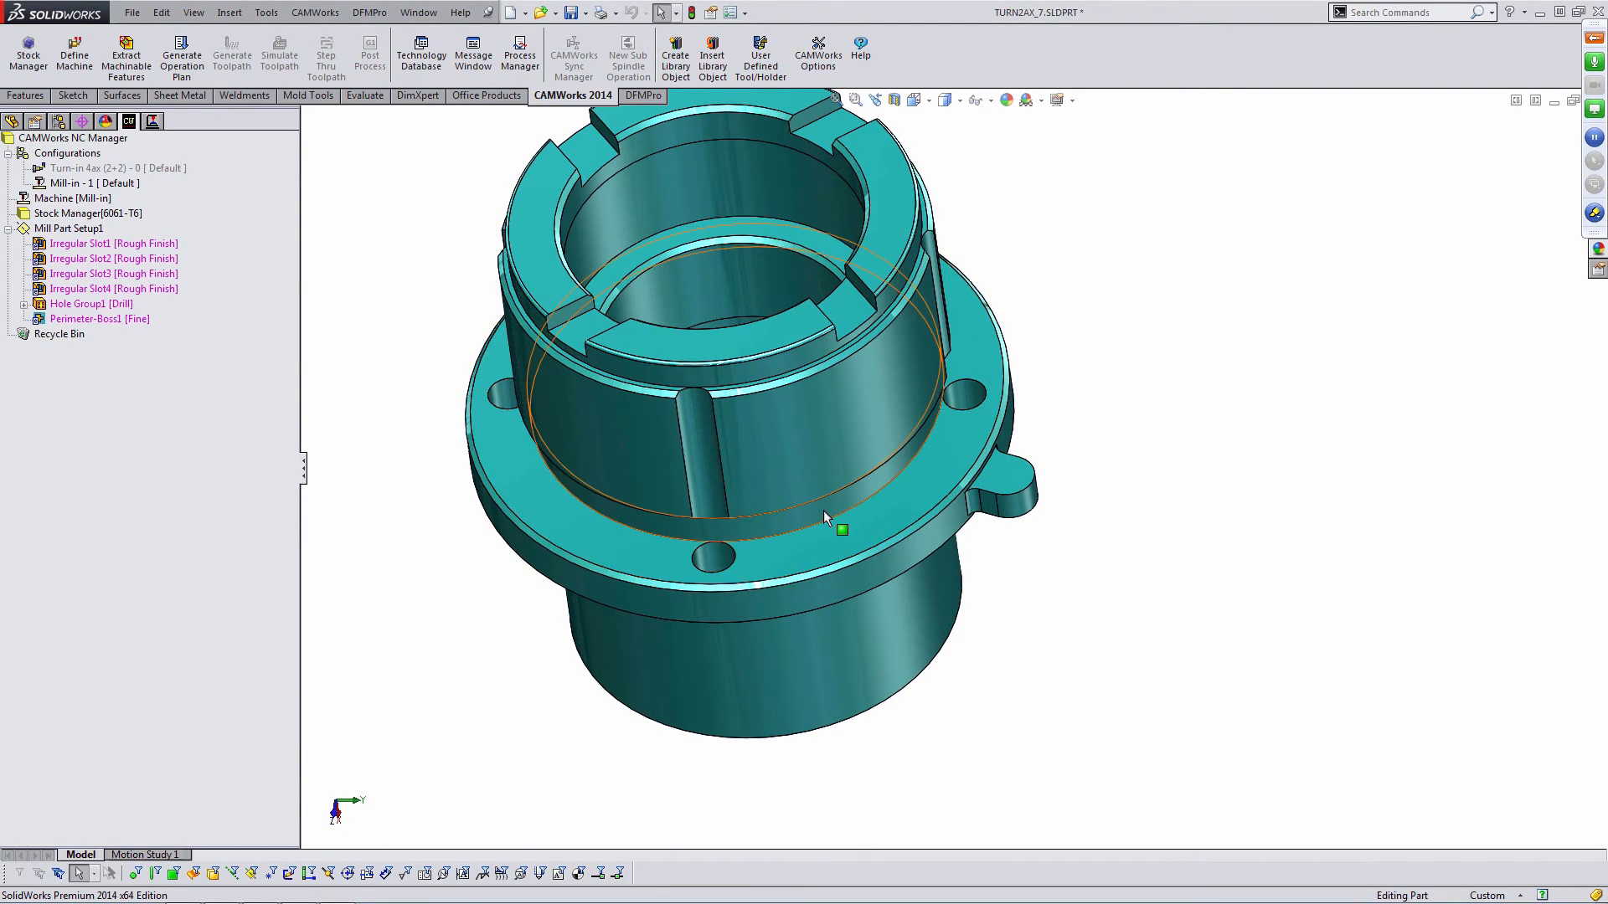
left_click(706, 439)
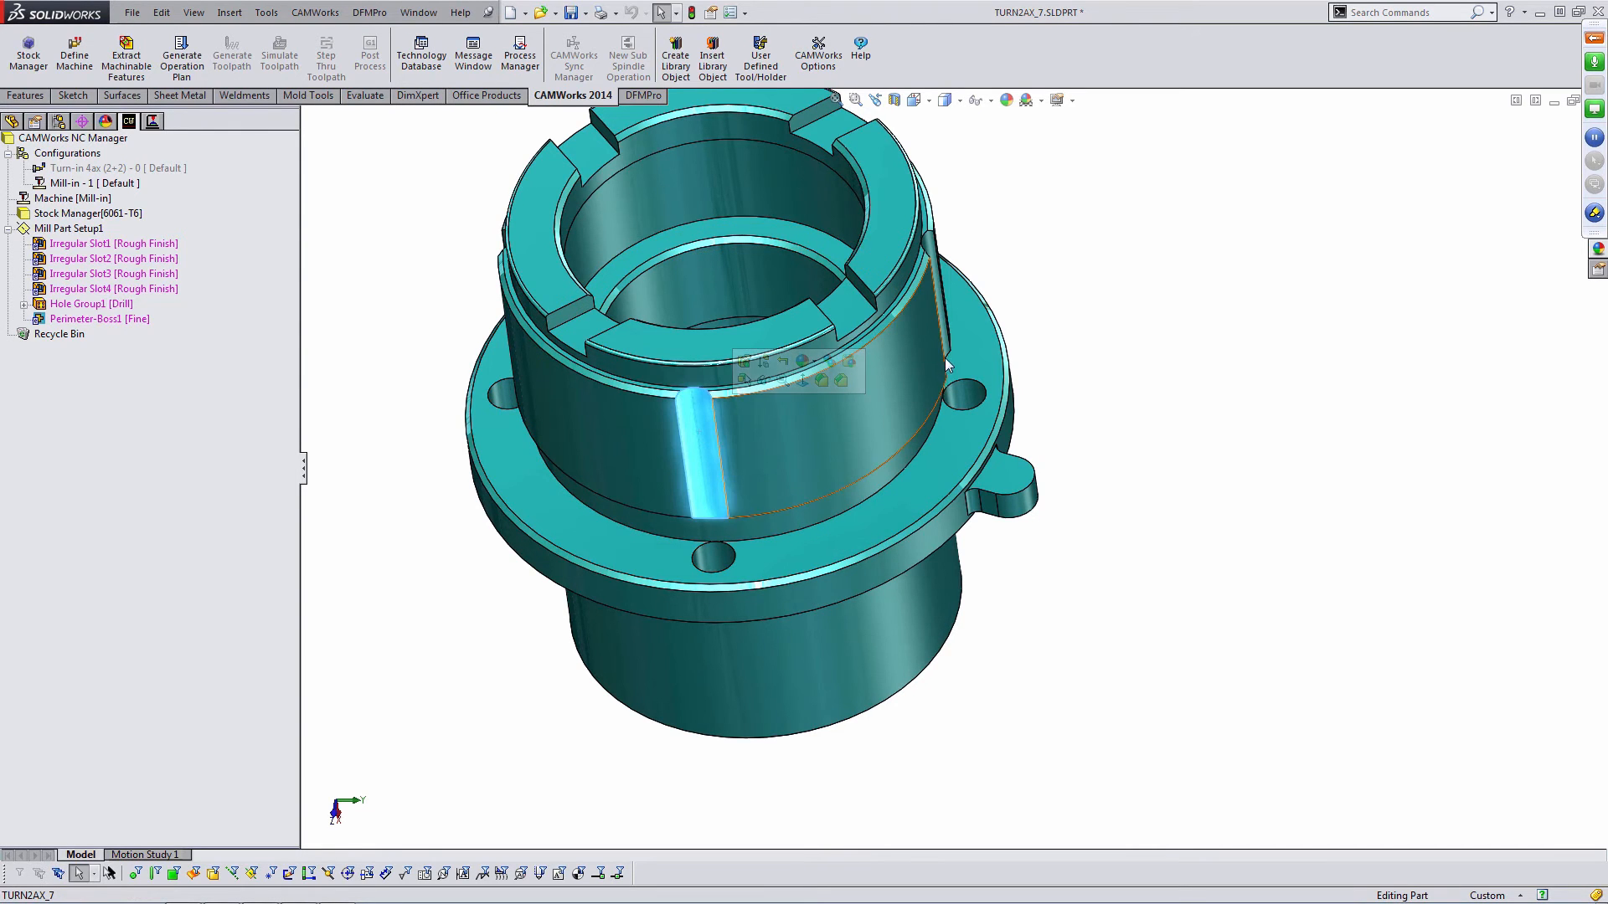
mouse_move(933, 363)
middle_mouse_down()
mouse_move(904, 359)
mouse_move(914, 340)
middle_mouse_up()
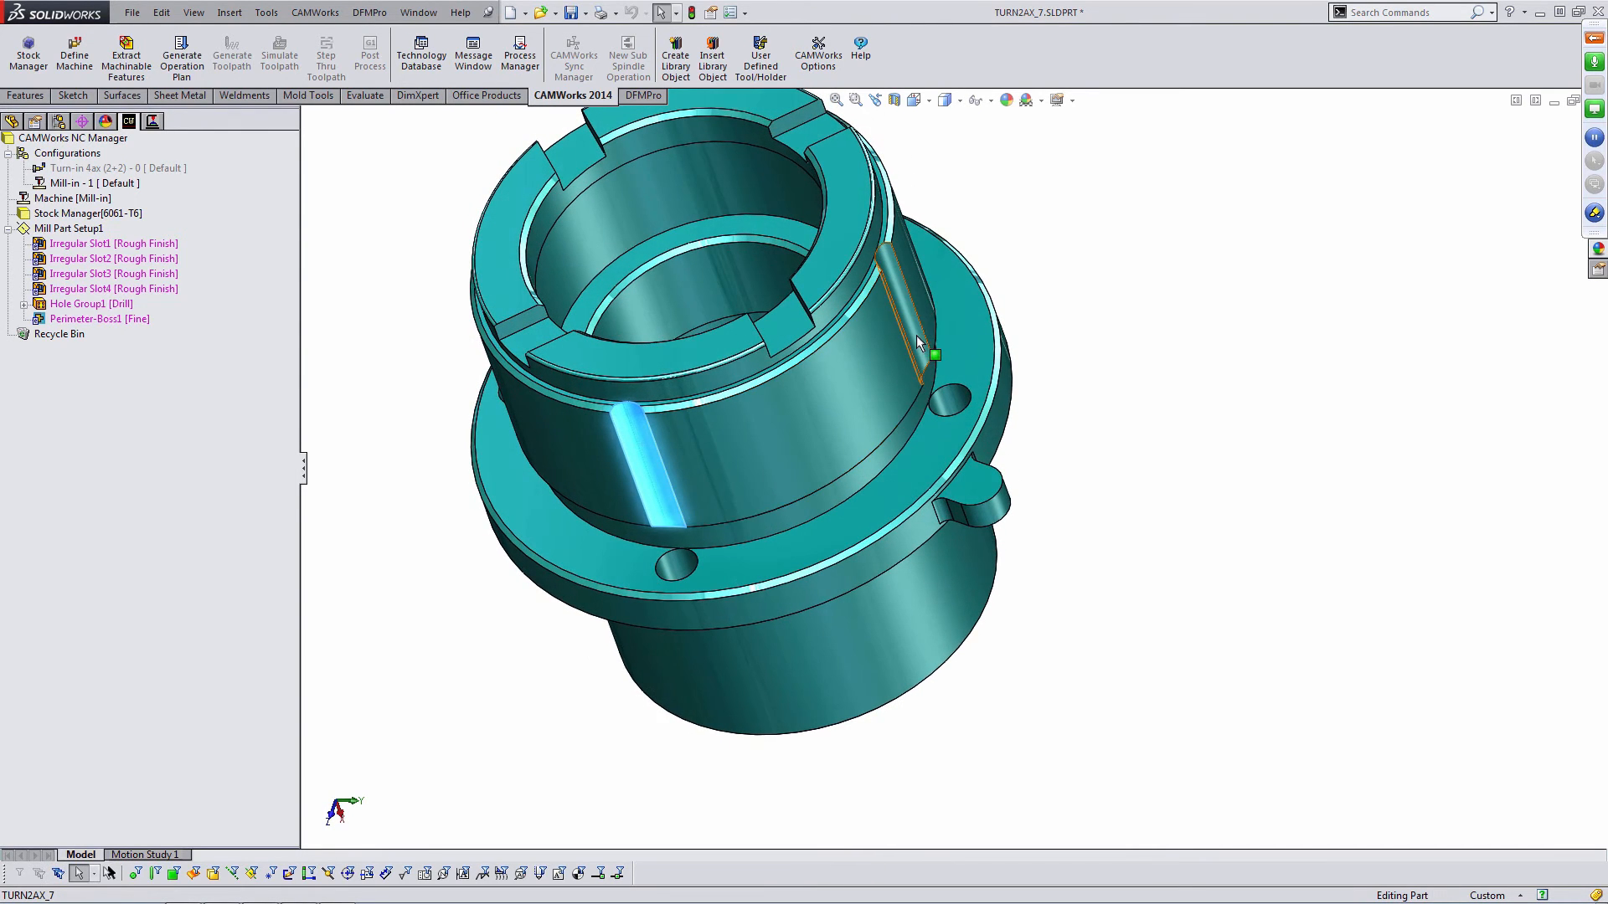
left_click(916, 335, "ctrl")
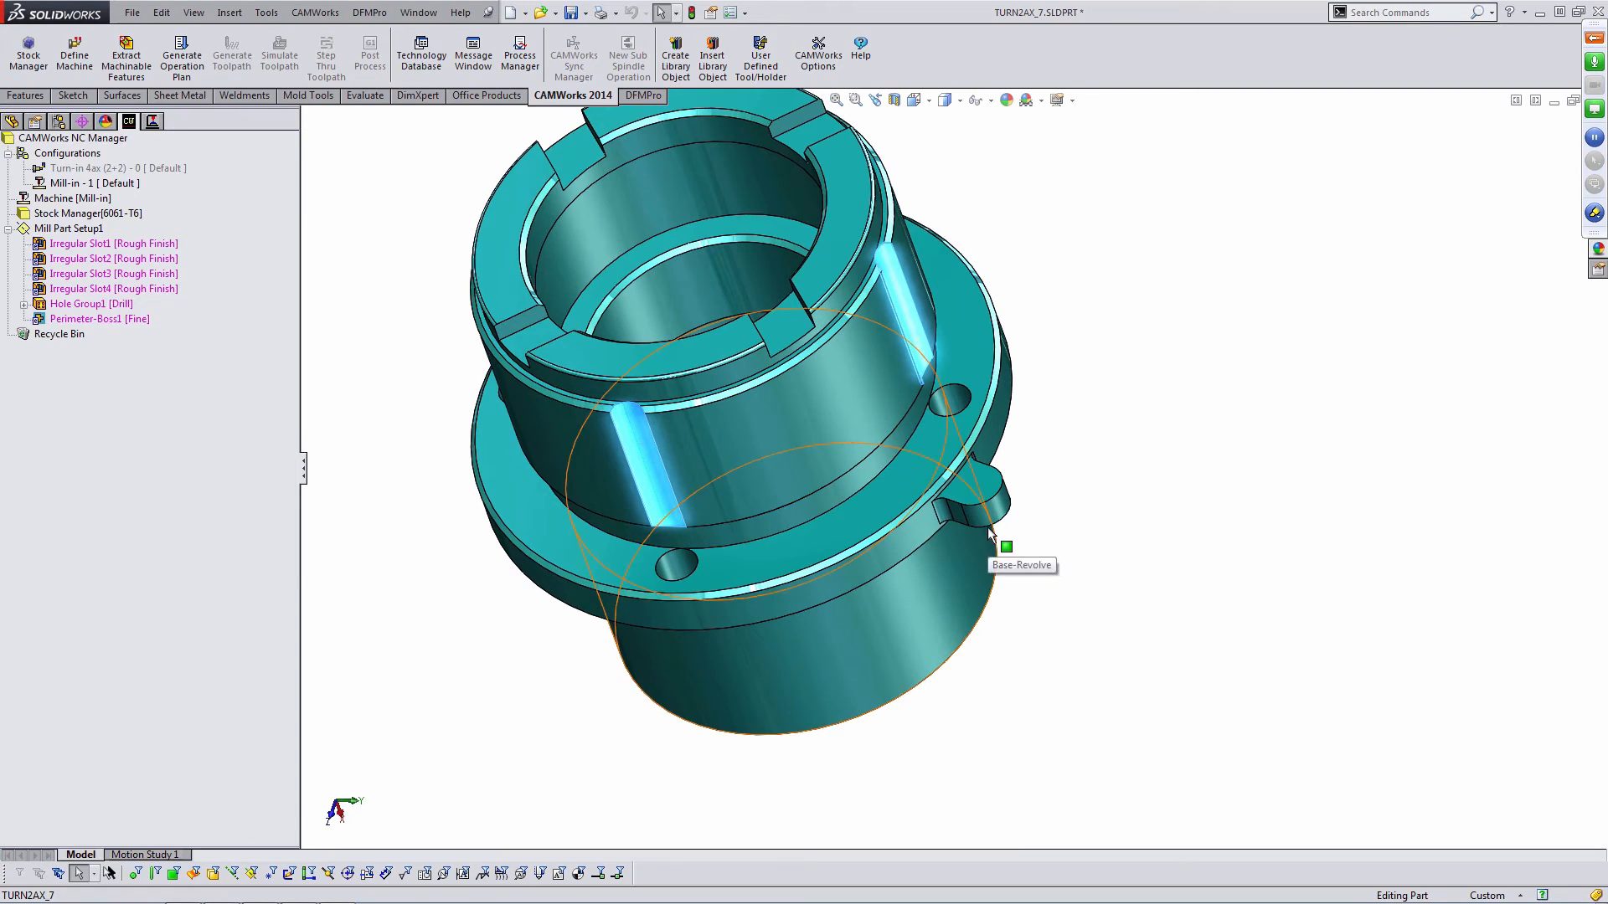
key("Escape")
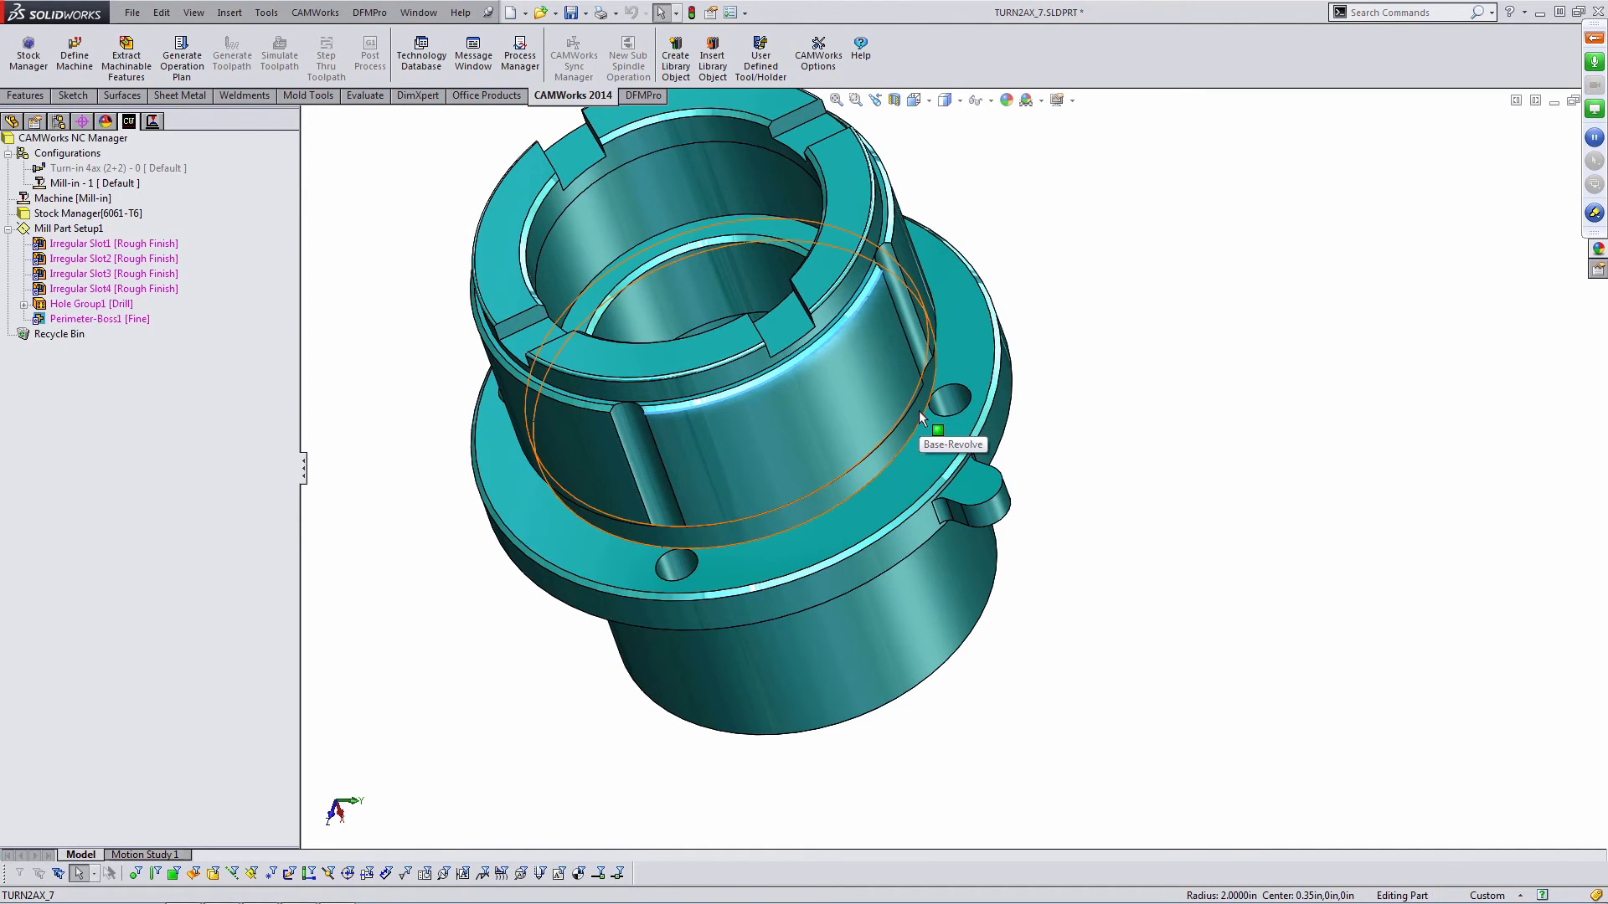
middle_click_drag(917, 410, 941, 589)
scroll(949, 479, "down", 3)
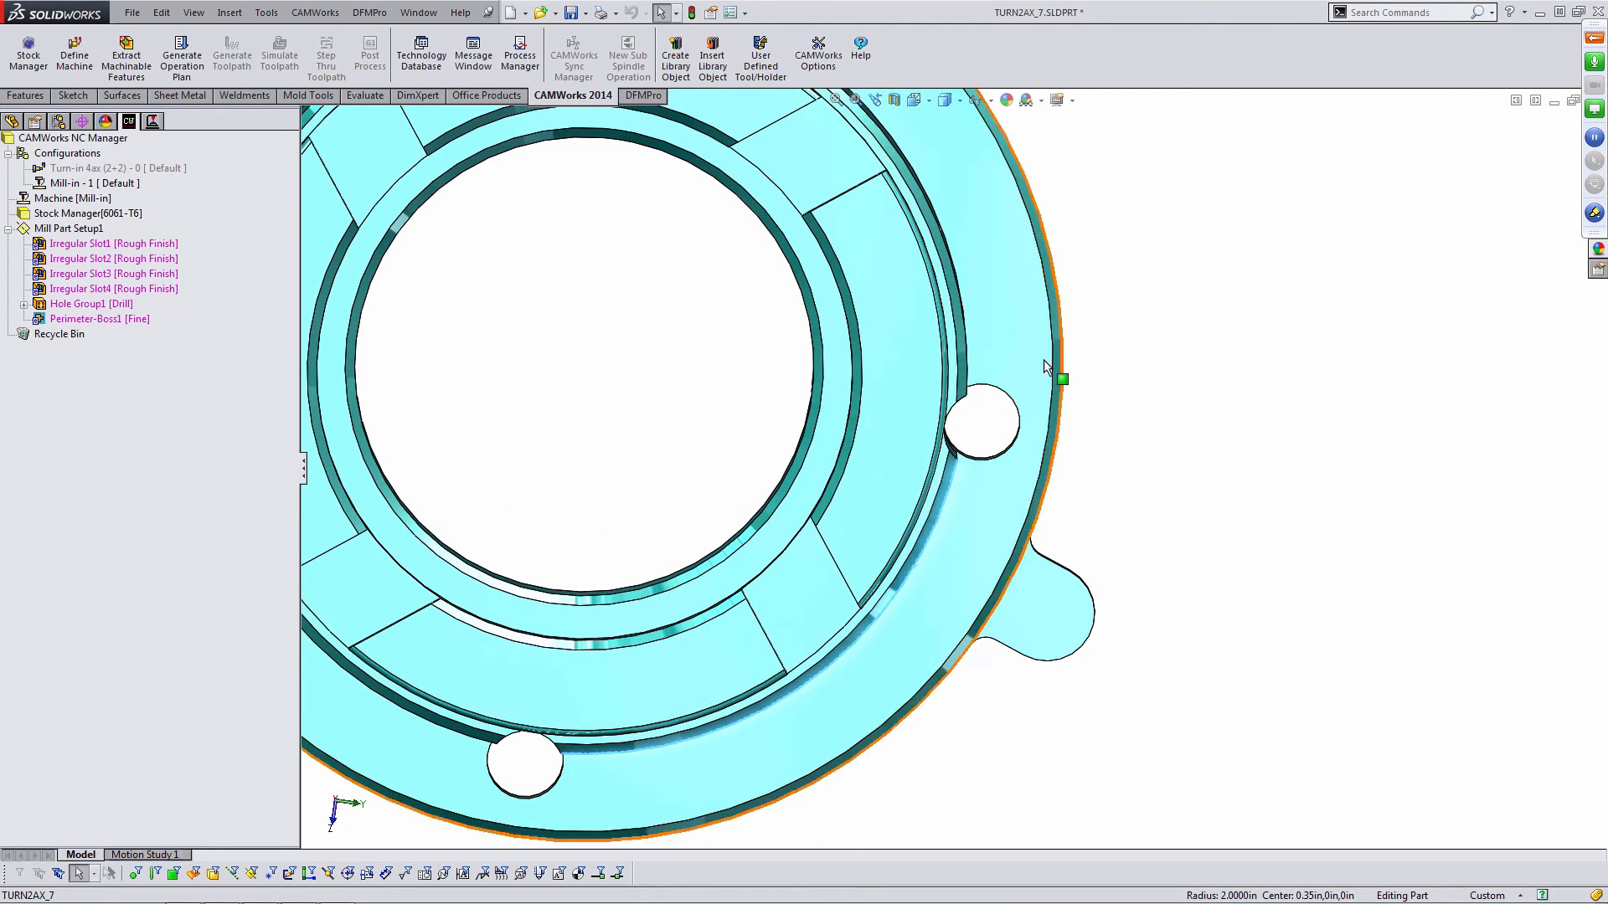
scroll(970, 479, "up", 3)
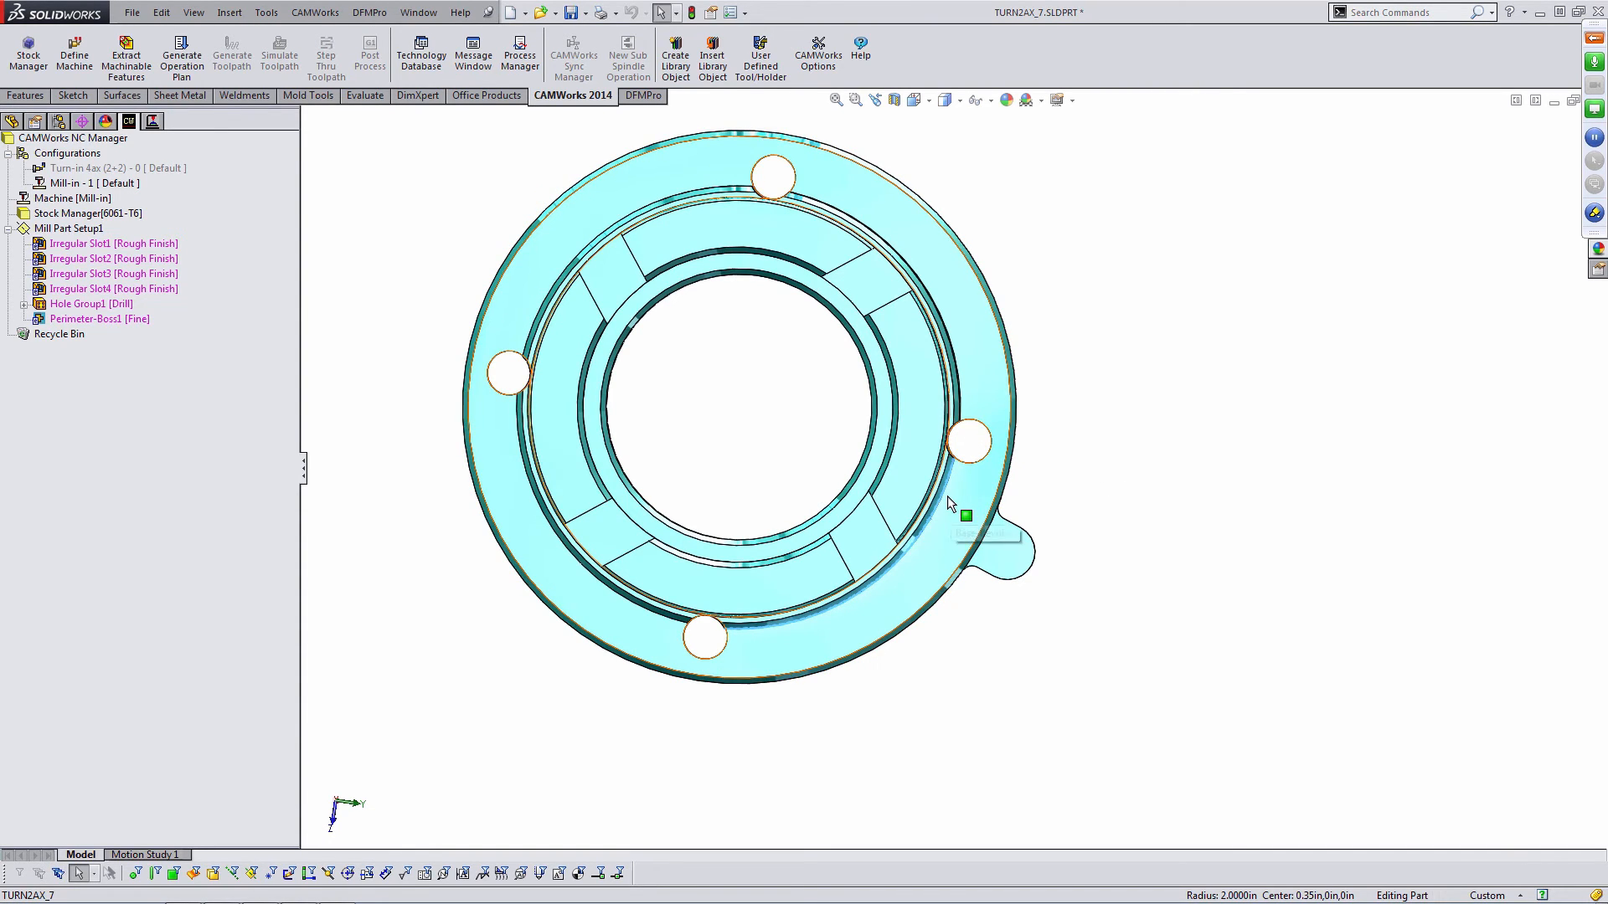
middle_click_drag(806, 542, 786, 383)
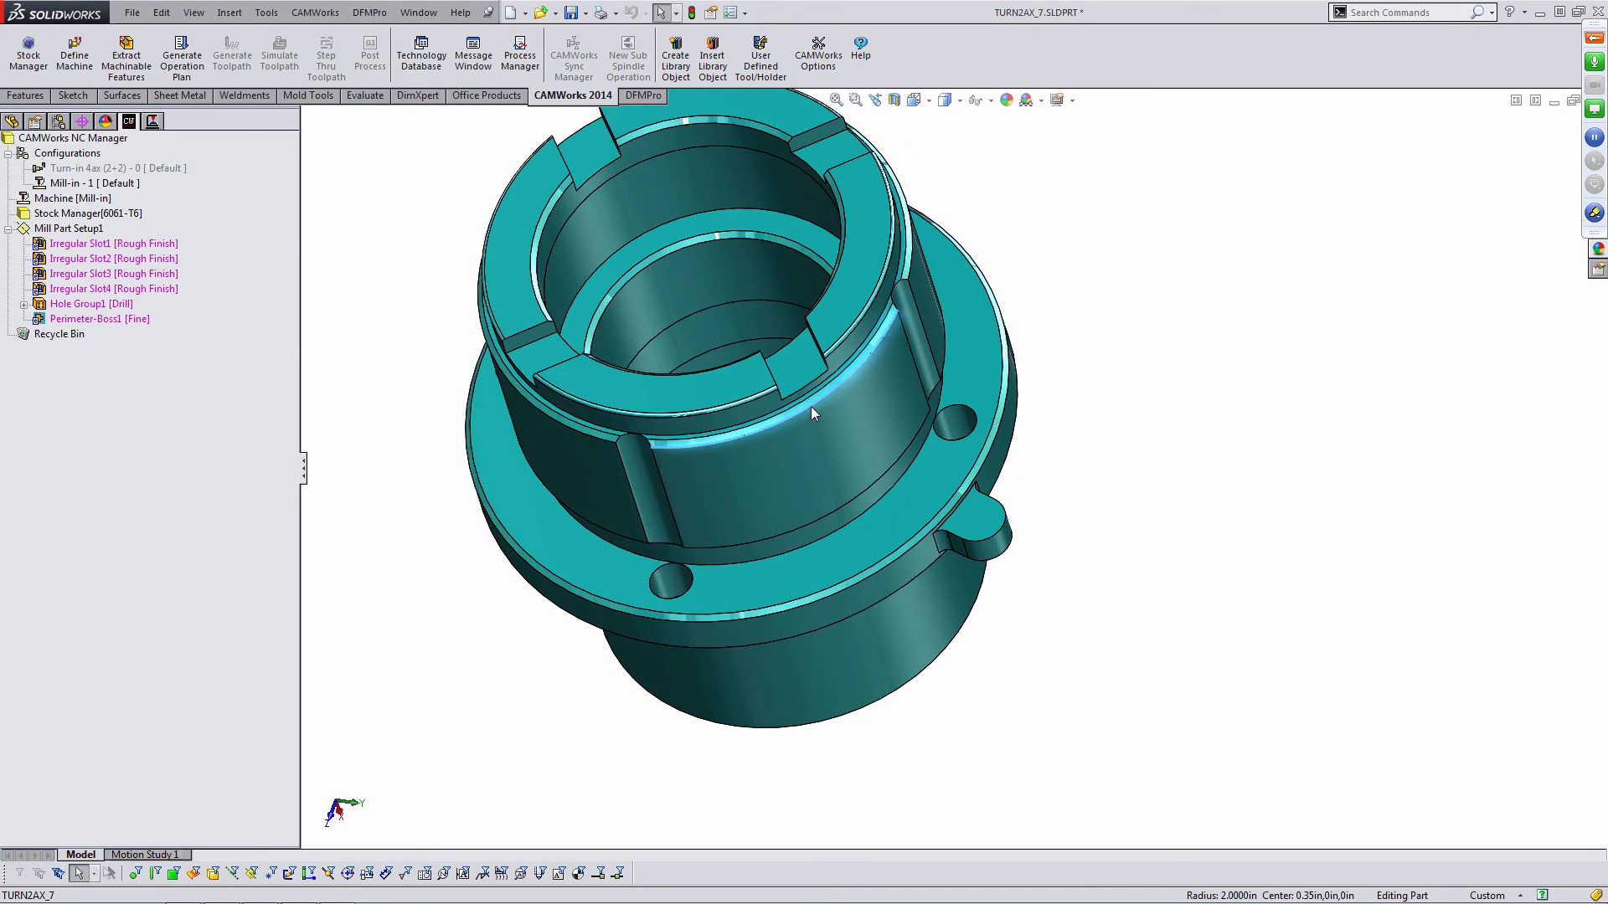
middle_click_drag(827, 395, 833, 434)
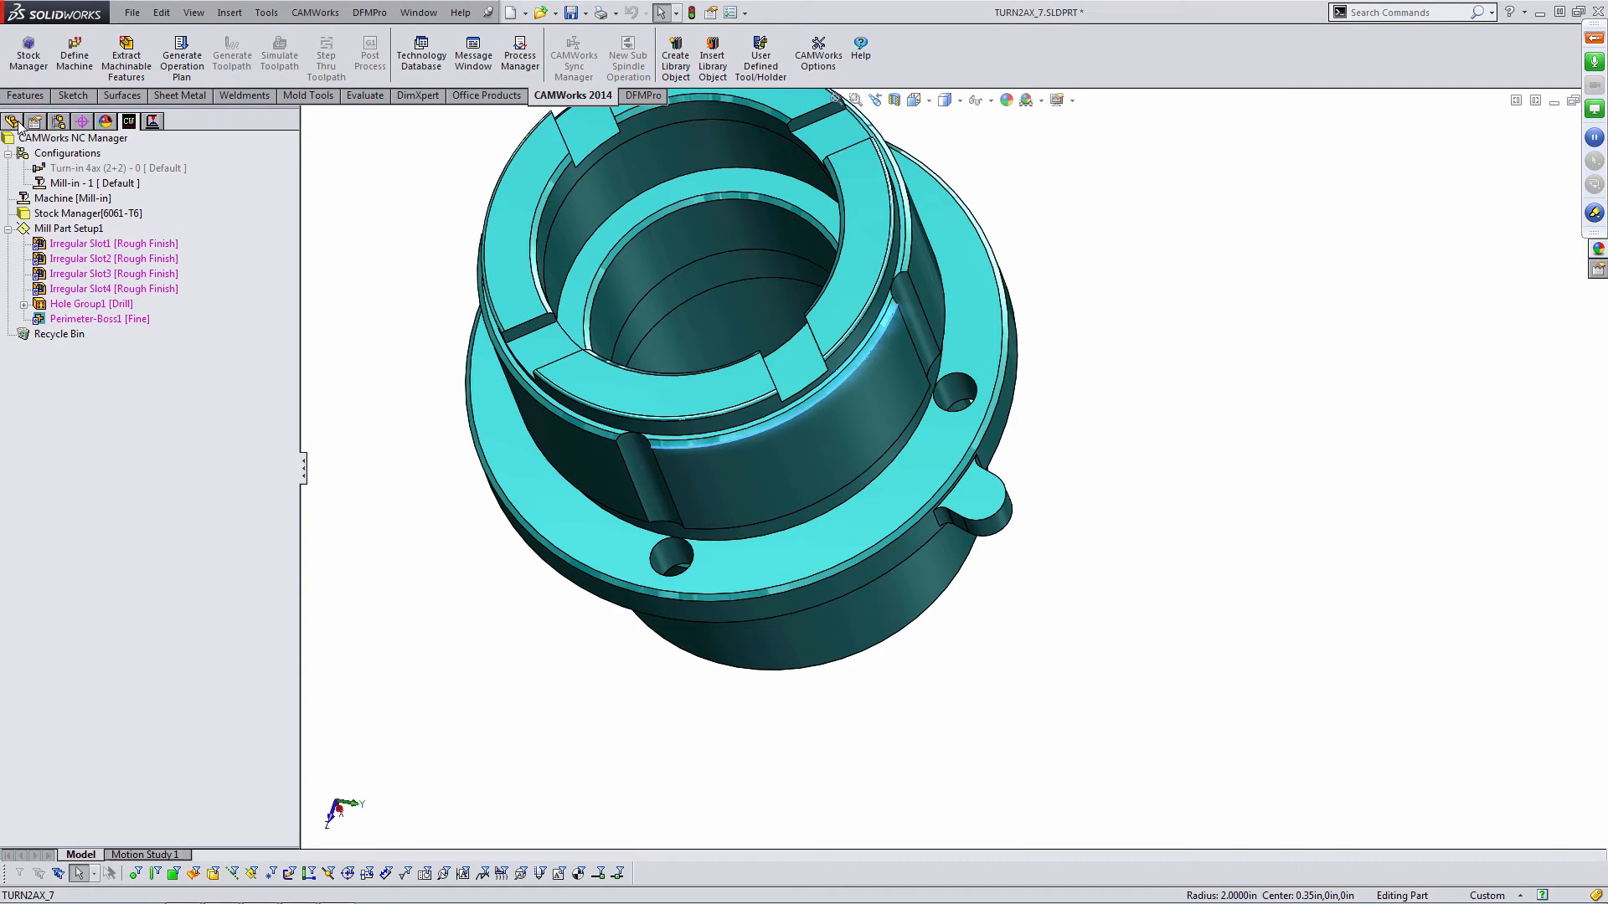
left_click(963, 386)
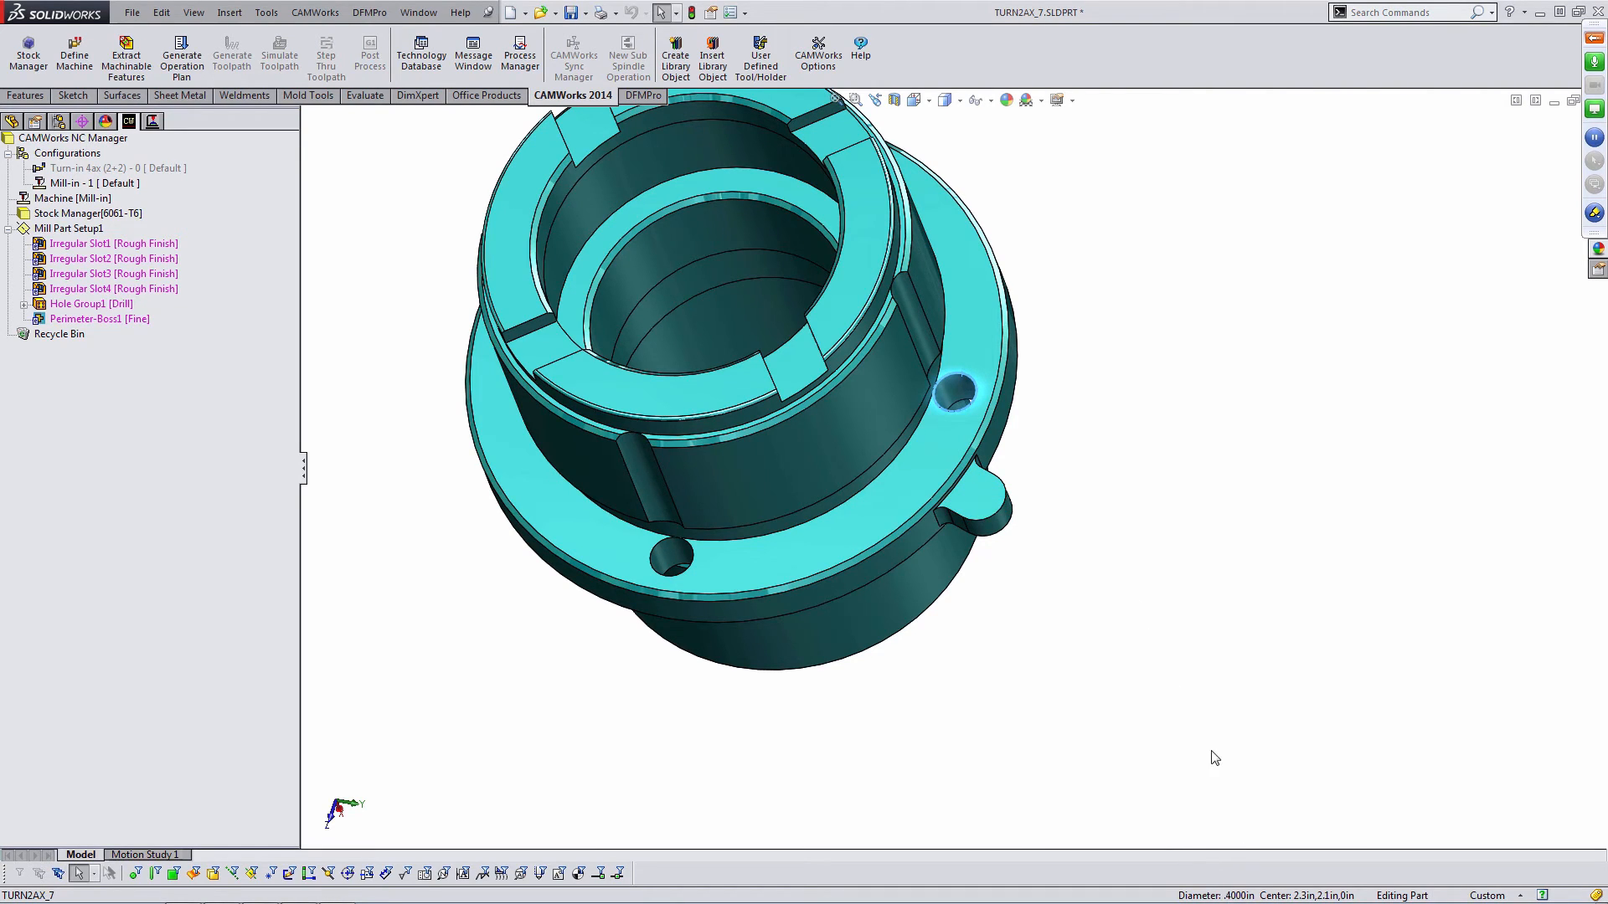
left_click(916, 308)
middle_click_drag(956, 364, 965, 400)
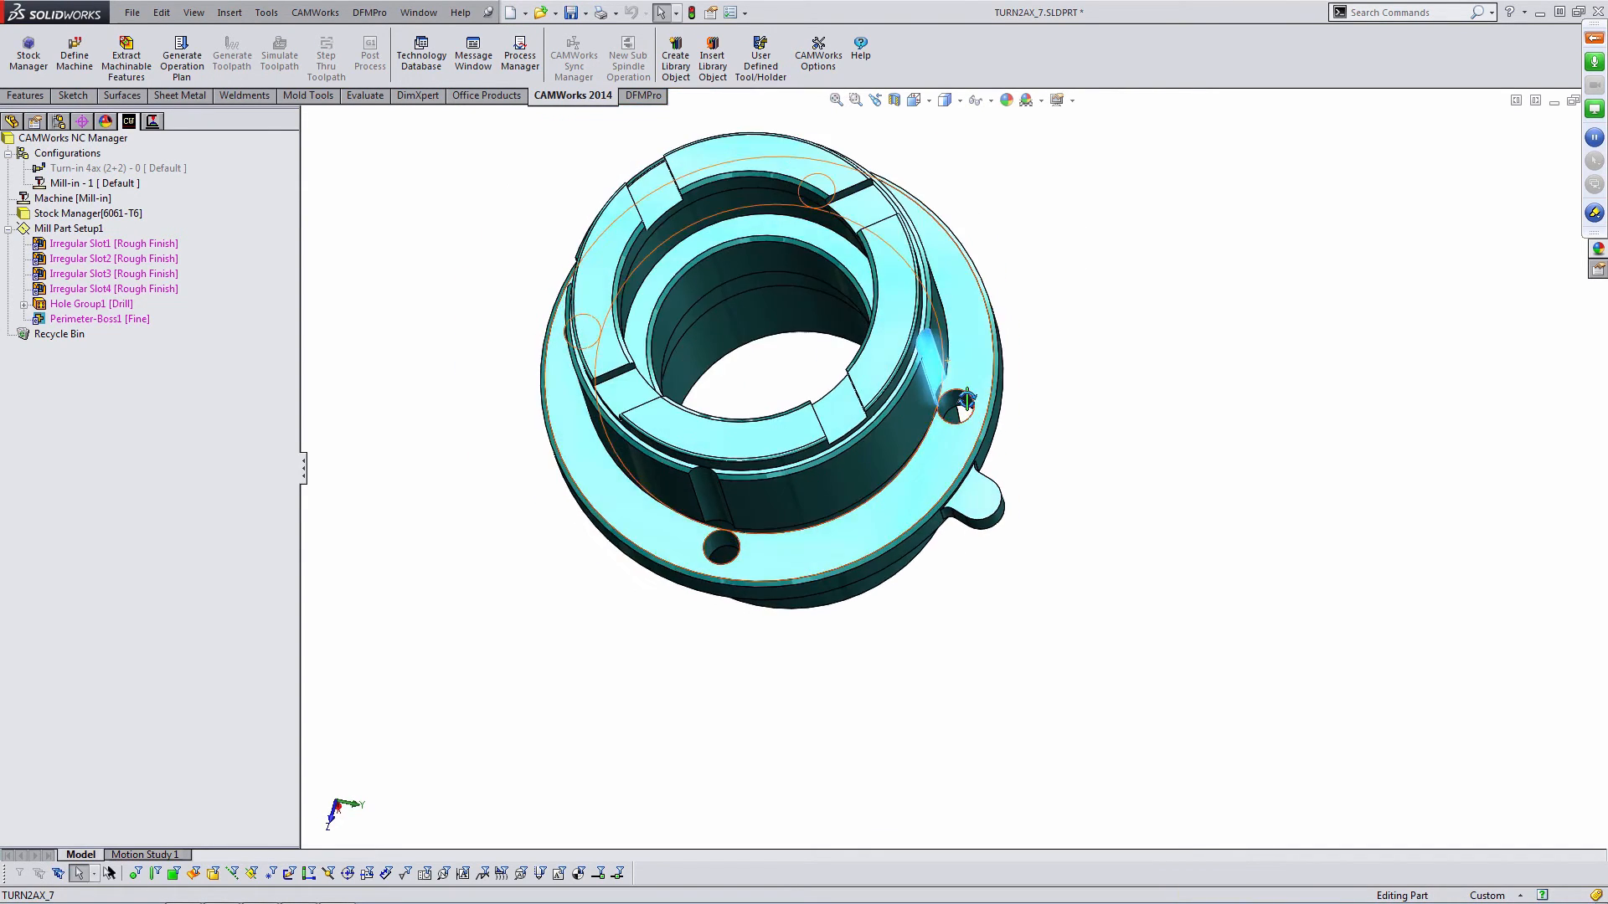
- Open the sketch of Cut-Extrude1 in the feature tree to inspect it, then exit the sketch
left_click(12, 122)
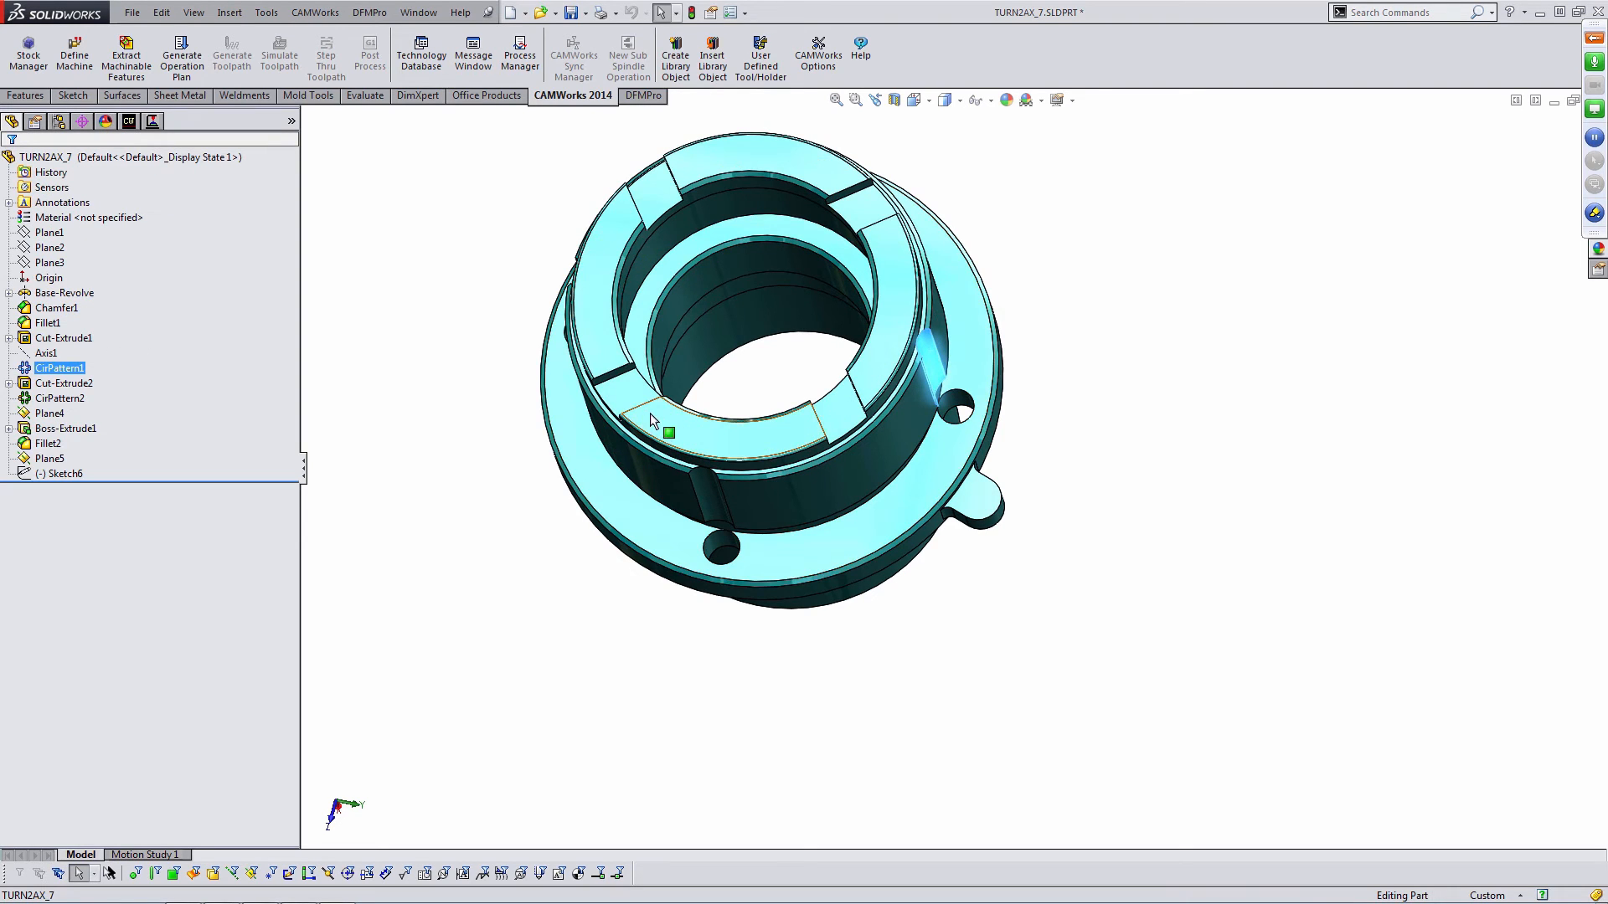
left_click(959, 396)
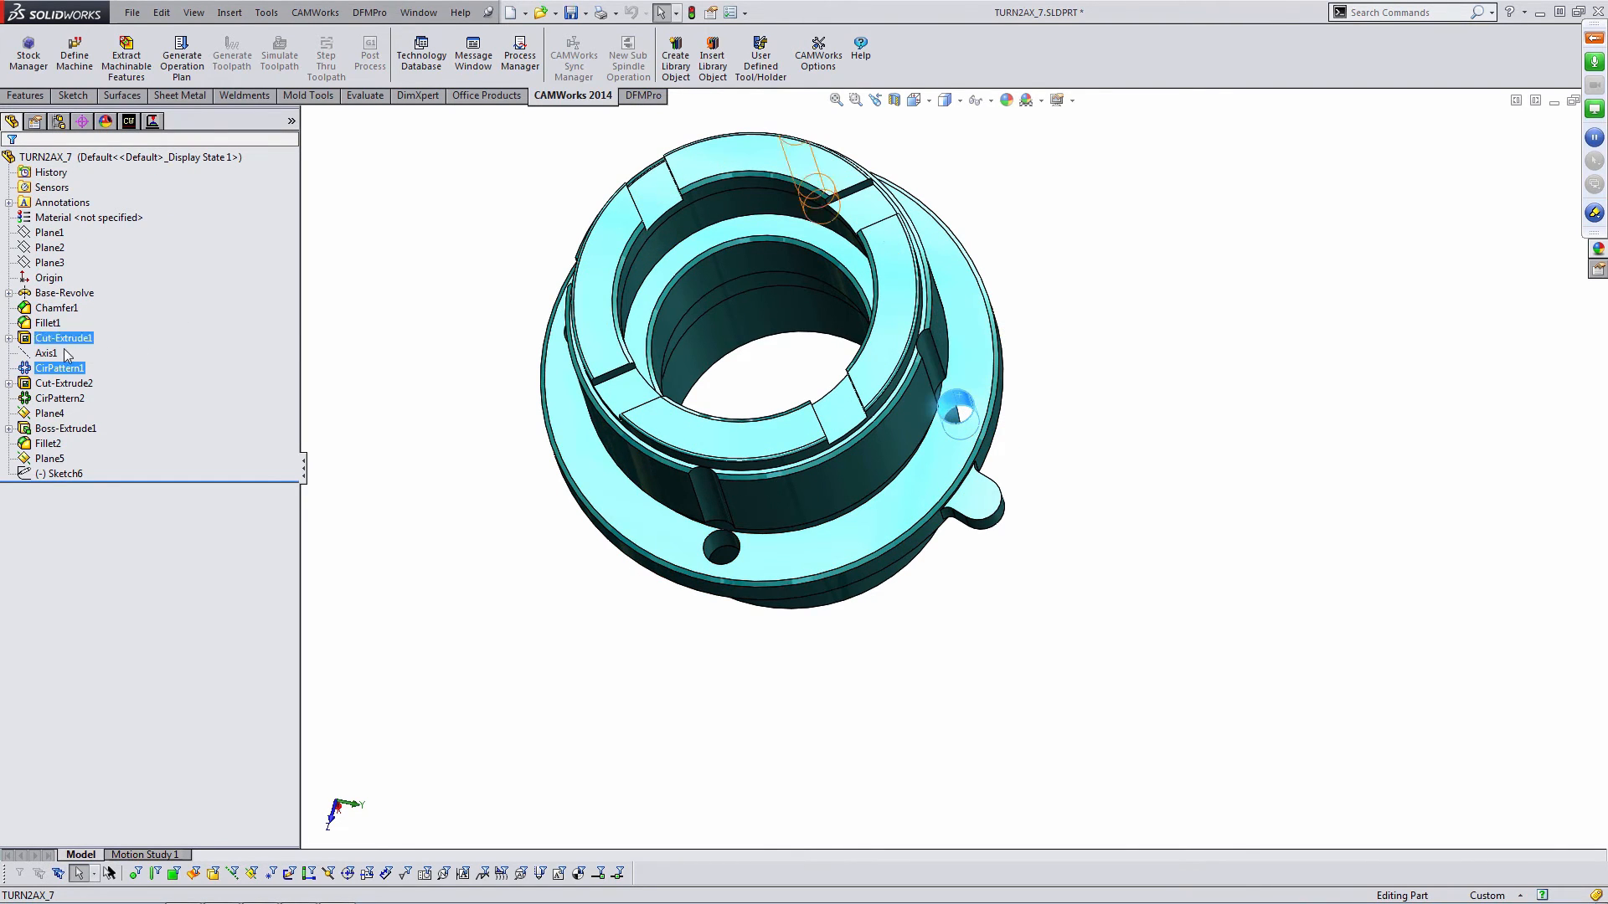
left_click(8, 338)
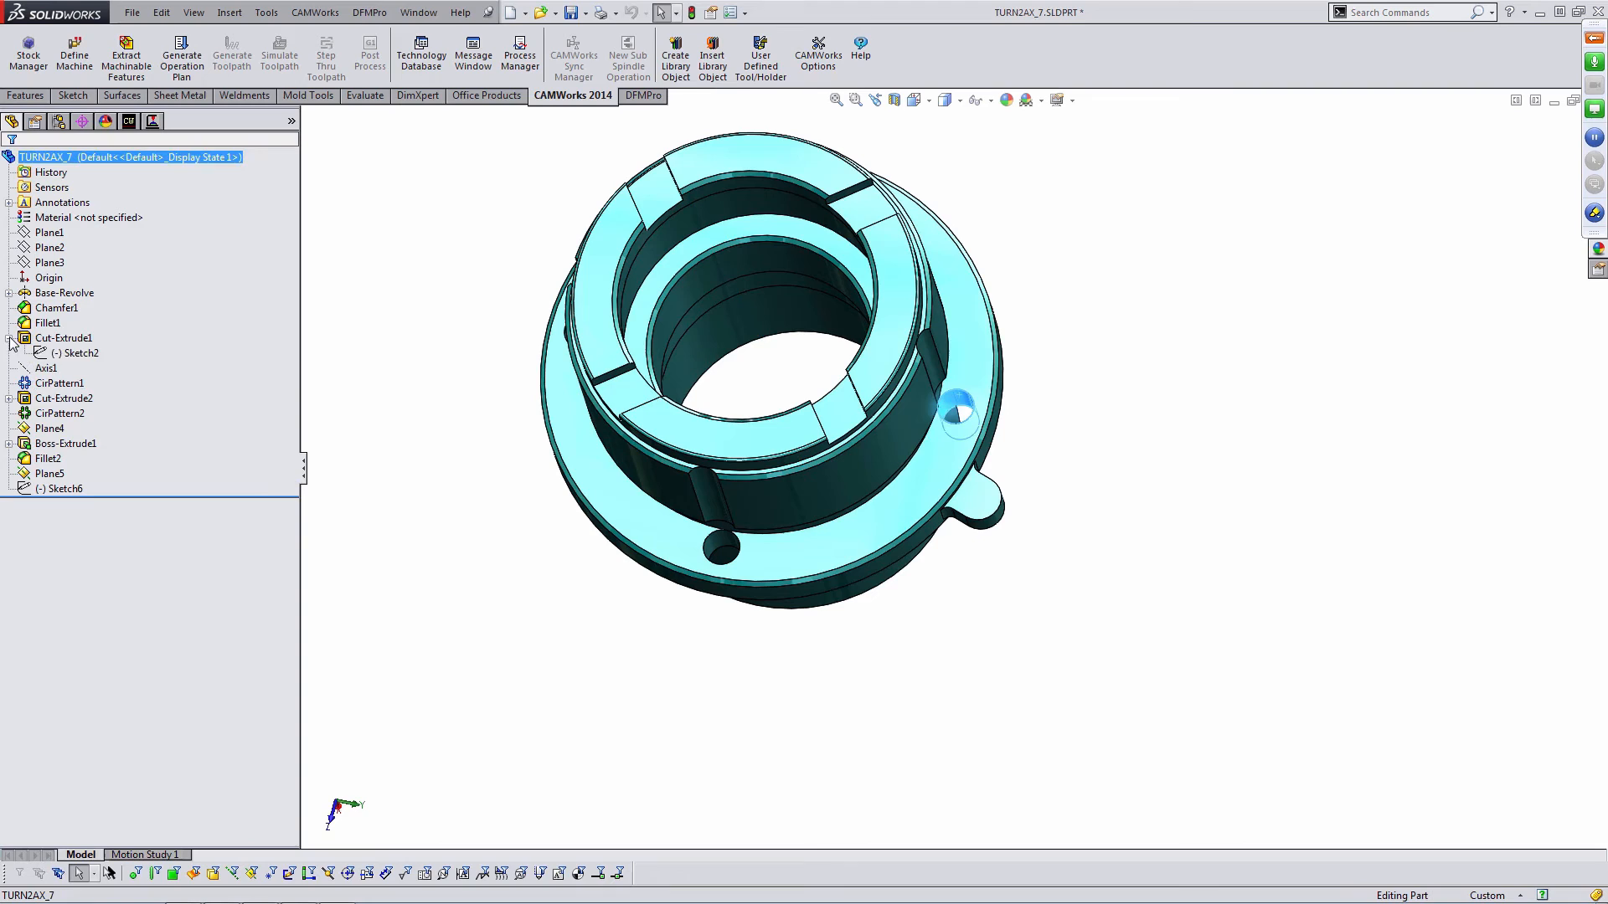
left_click(67, 353)
left_click(70, 306)
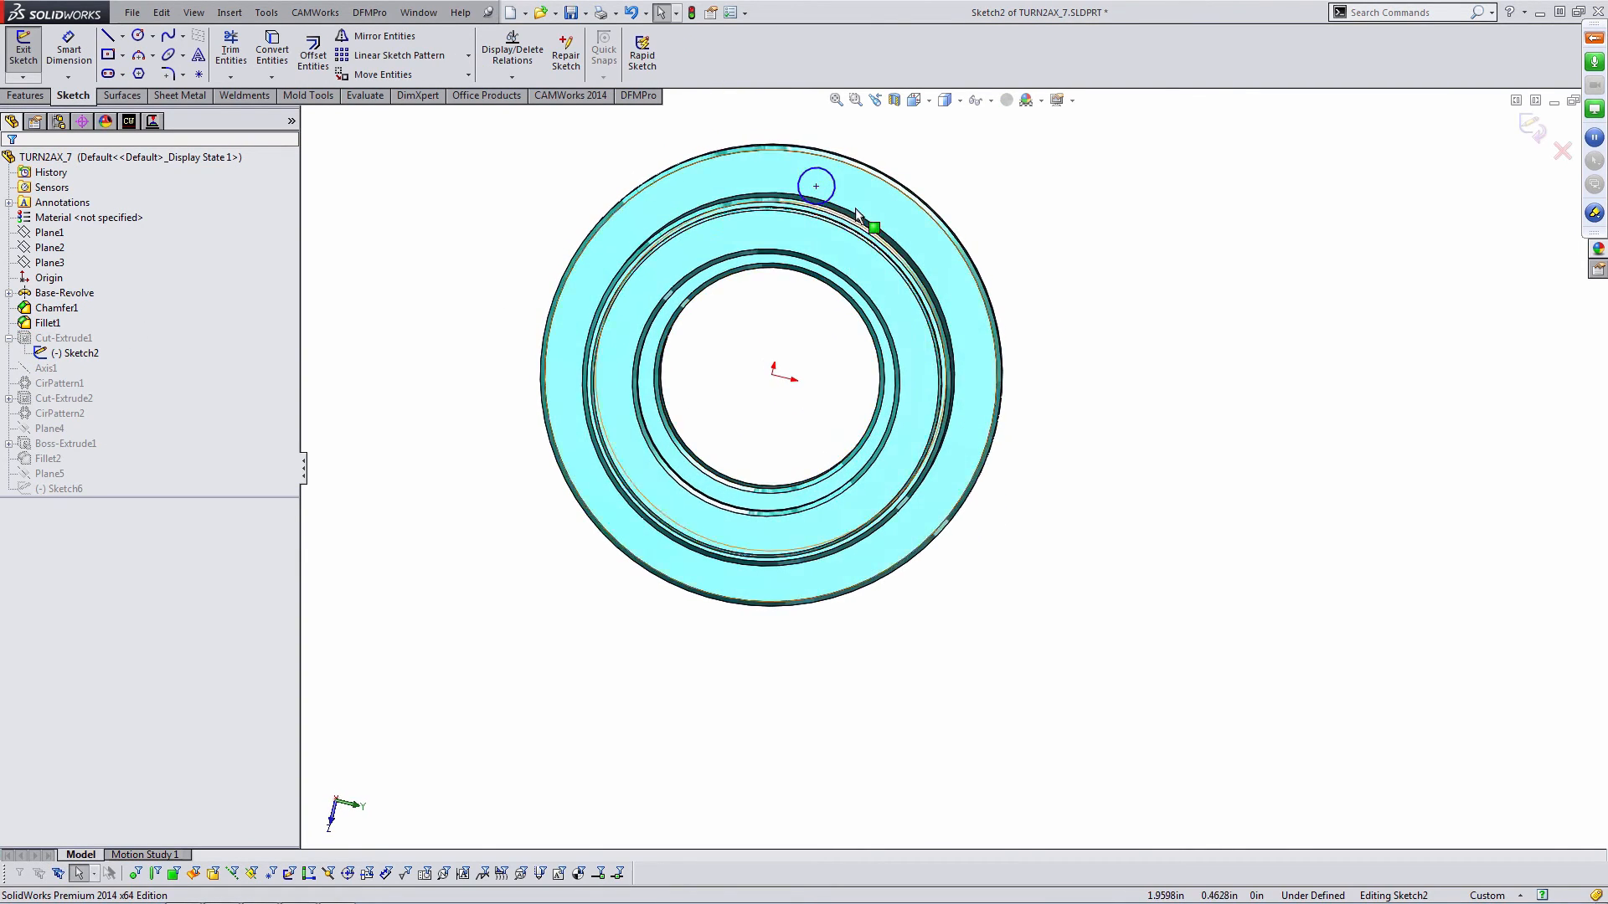
scroll(861, 226, "up", 5)
scroll(876, 383, "down", 10)
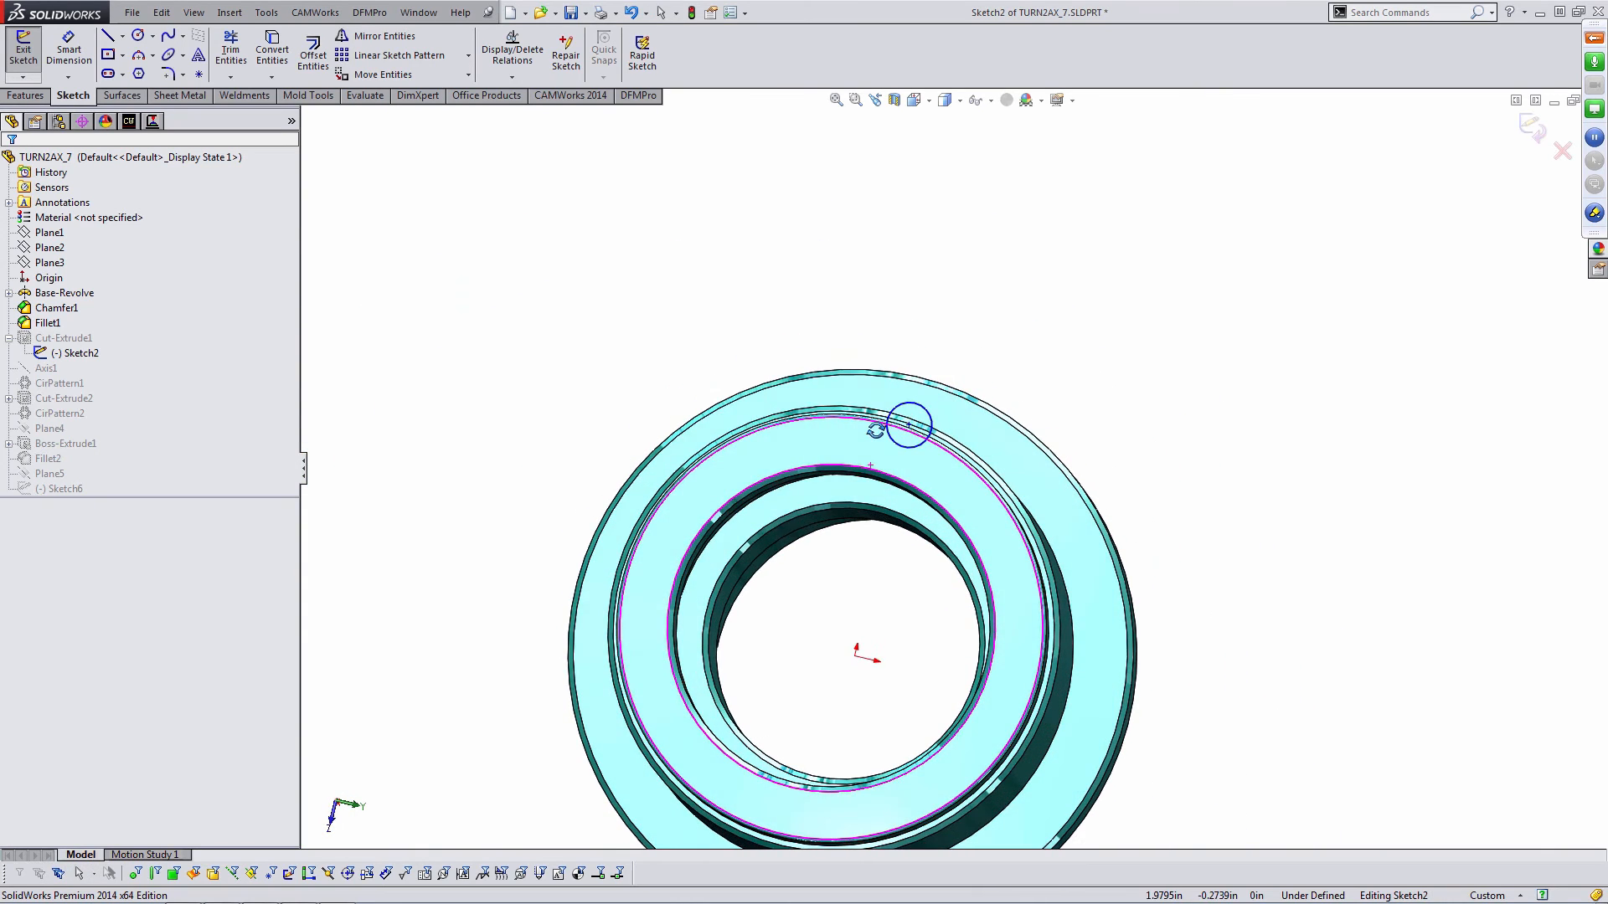
scroll(938, 546, "up", 3)
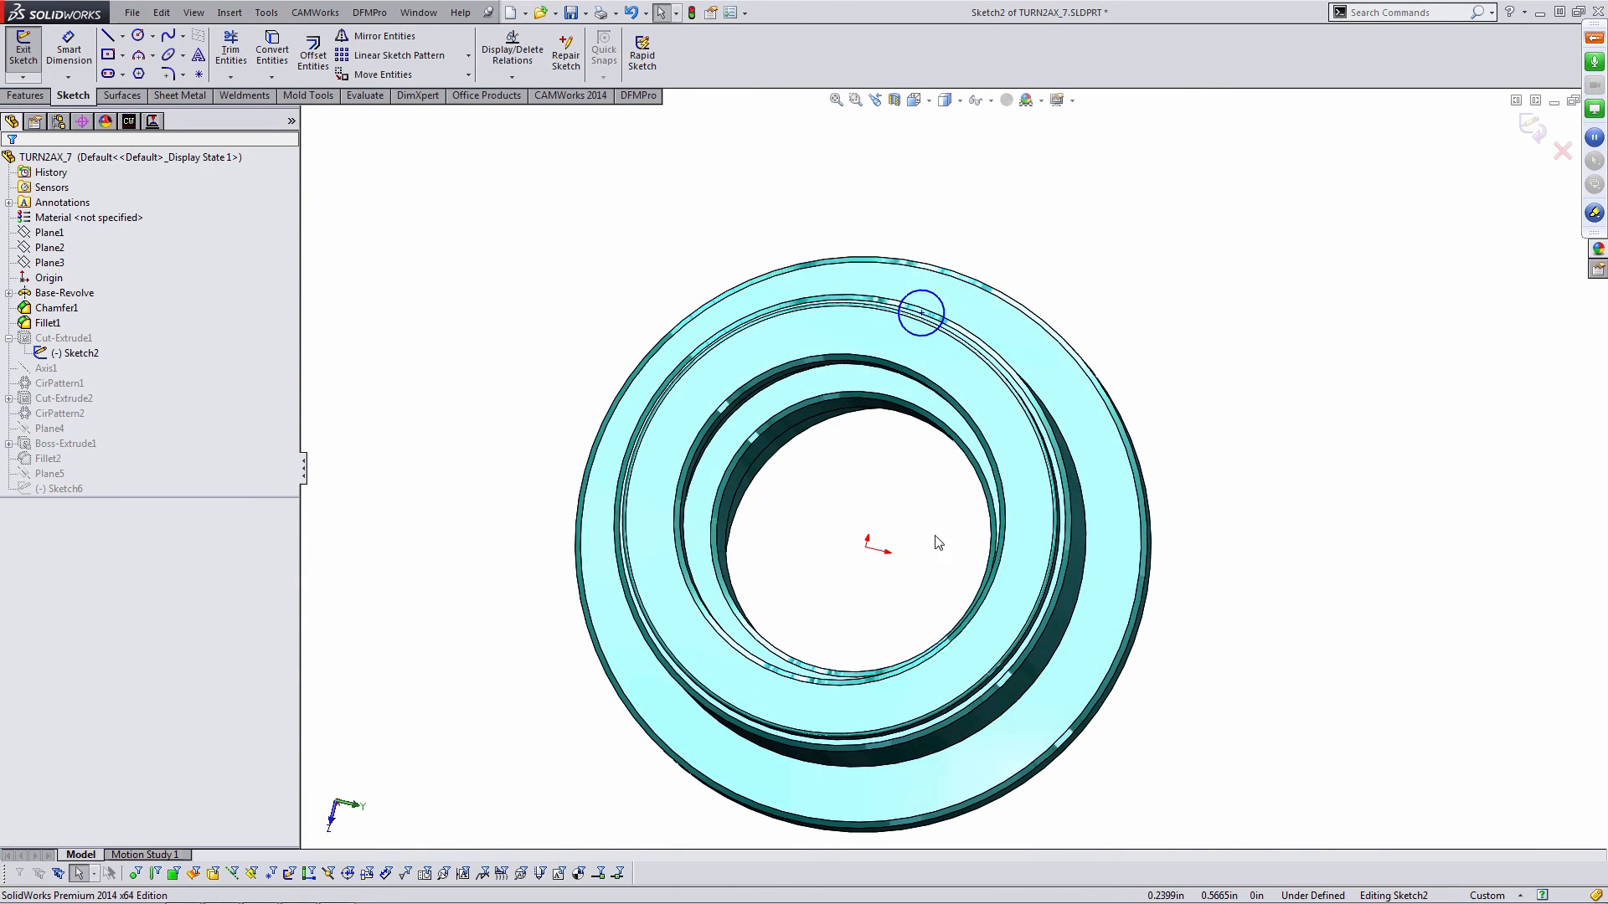
left_click(1538, 130)
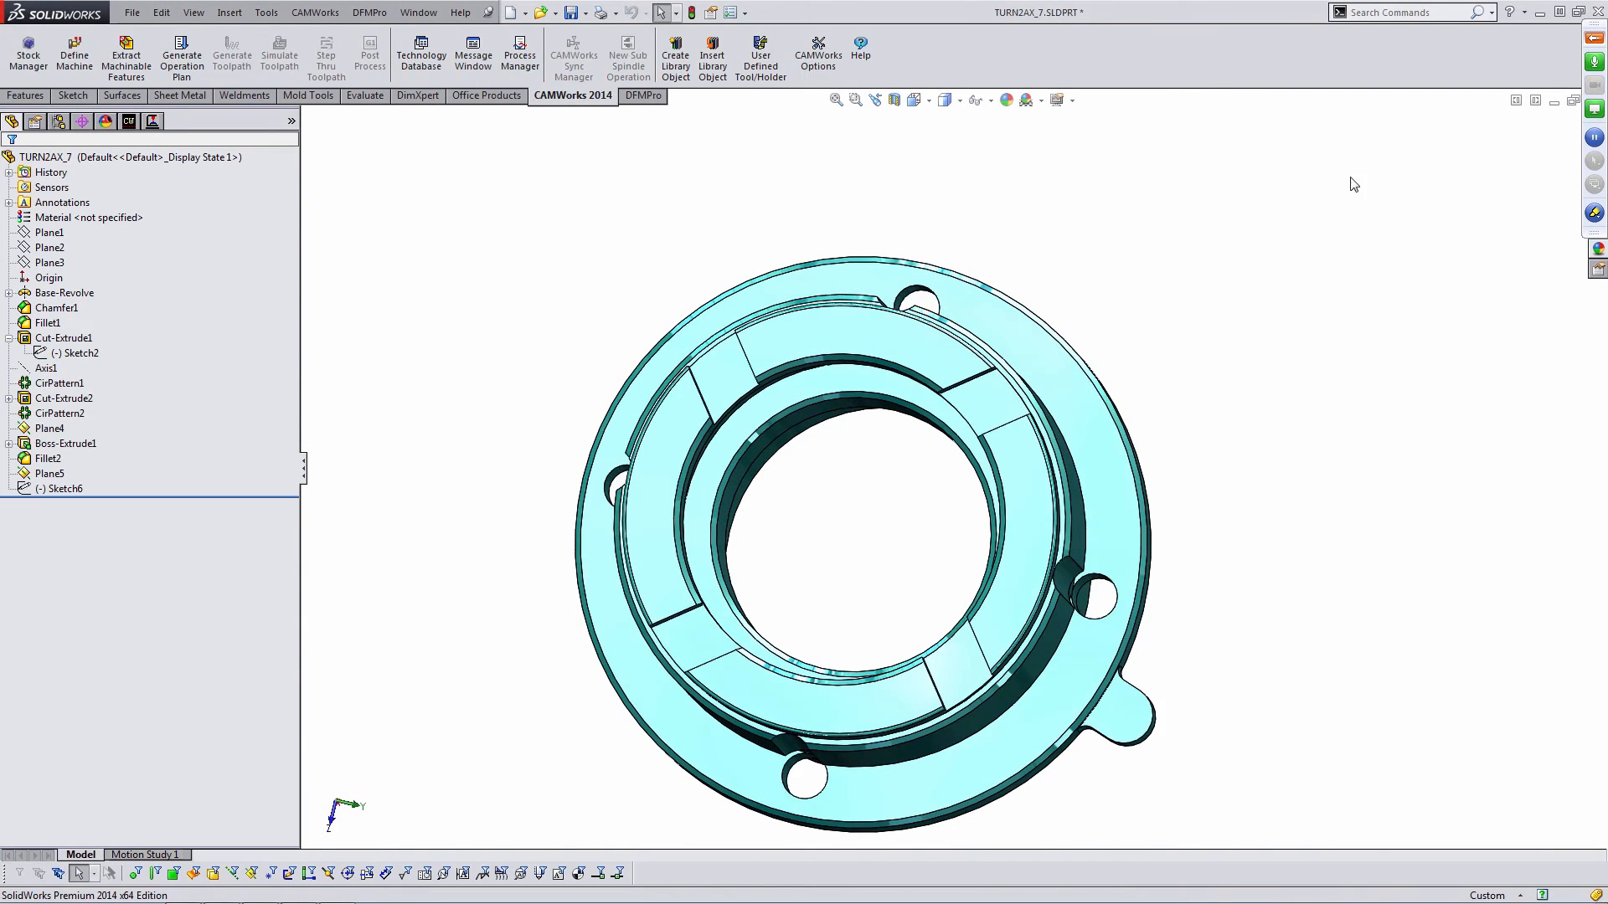
- Sketch on the flange face a vertical line from a flange hole's centre outward past the flange edge
mouse_move(1098, 538)
middle_mouse_down()
mouse_move(1059, 442)
mouse_move(1045, 445)
middle_mouse_up()
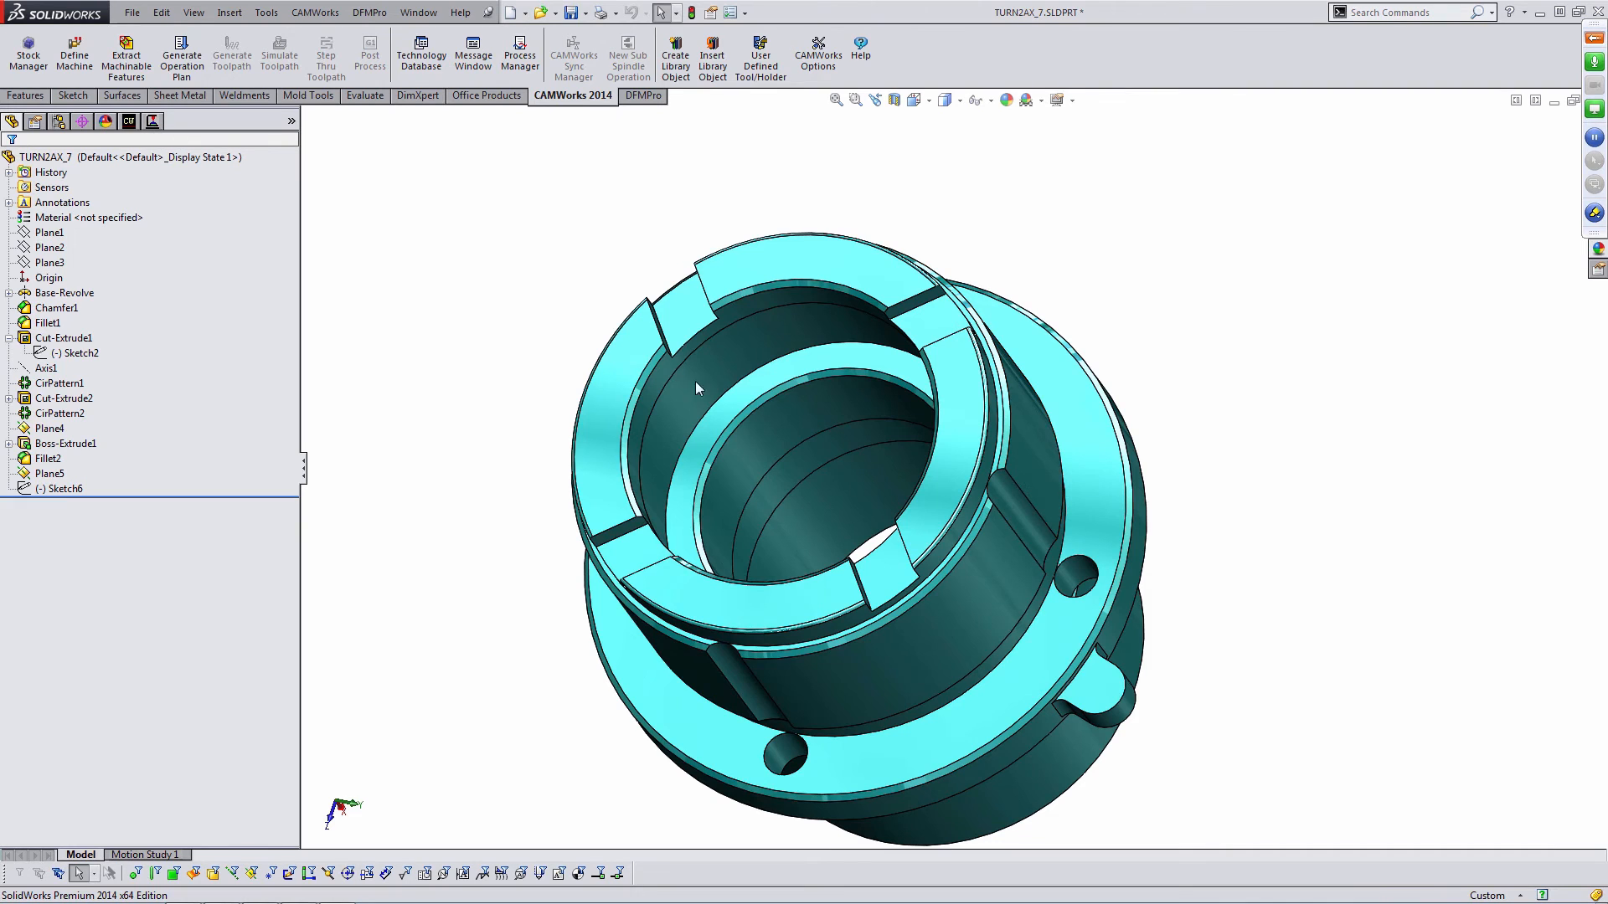
left_click(1078, 534)
left_click(1147, 480)
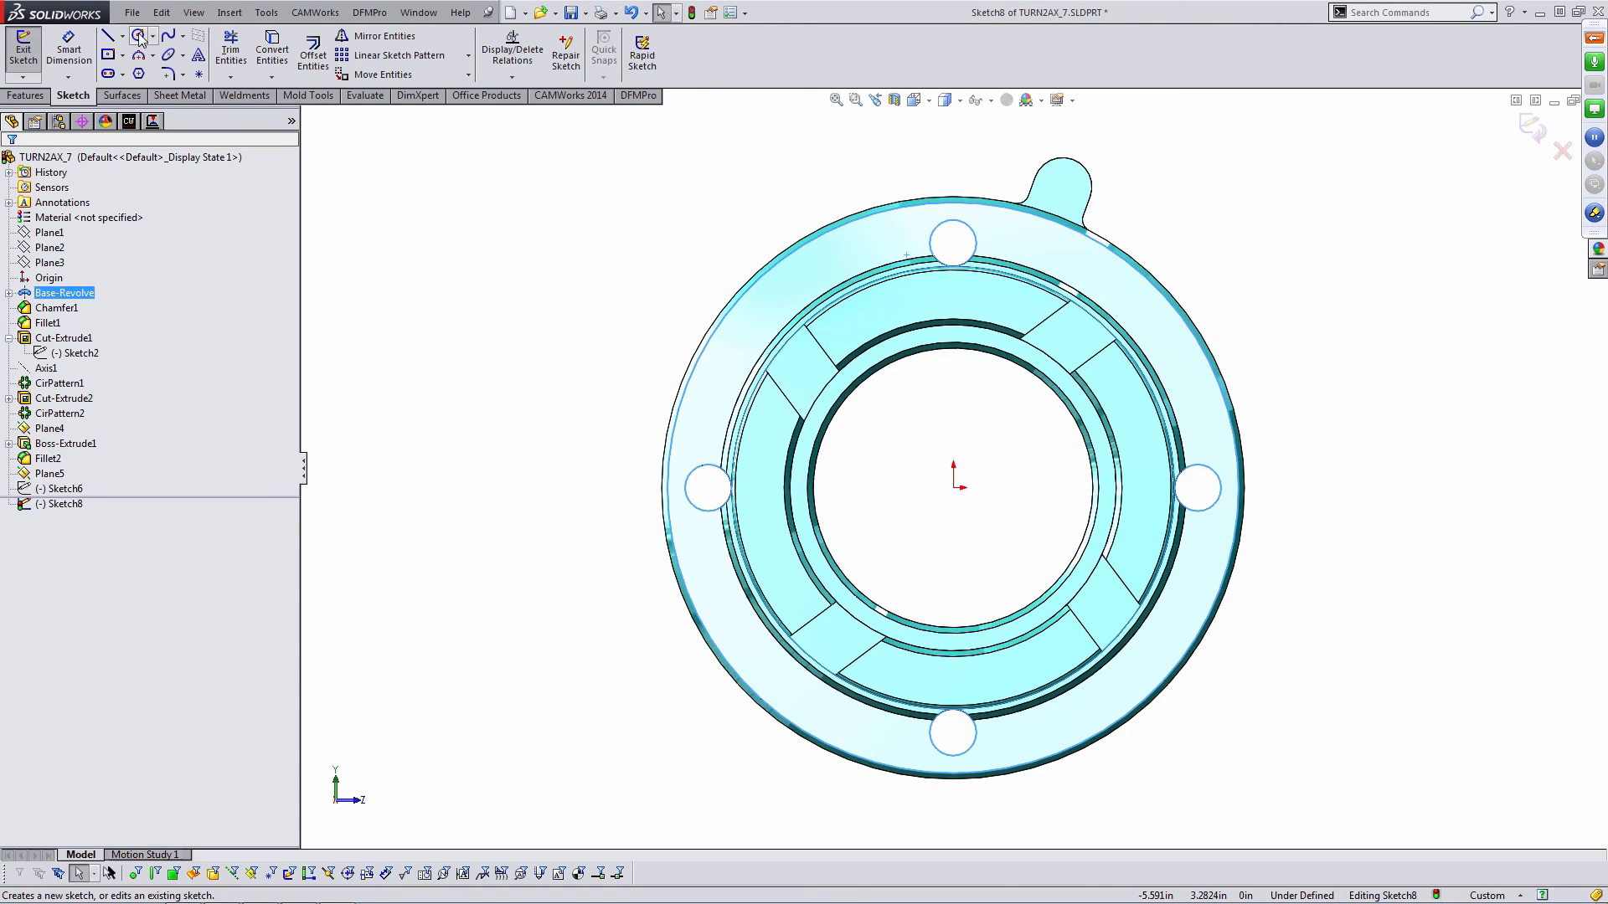
left_click(109, 36)
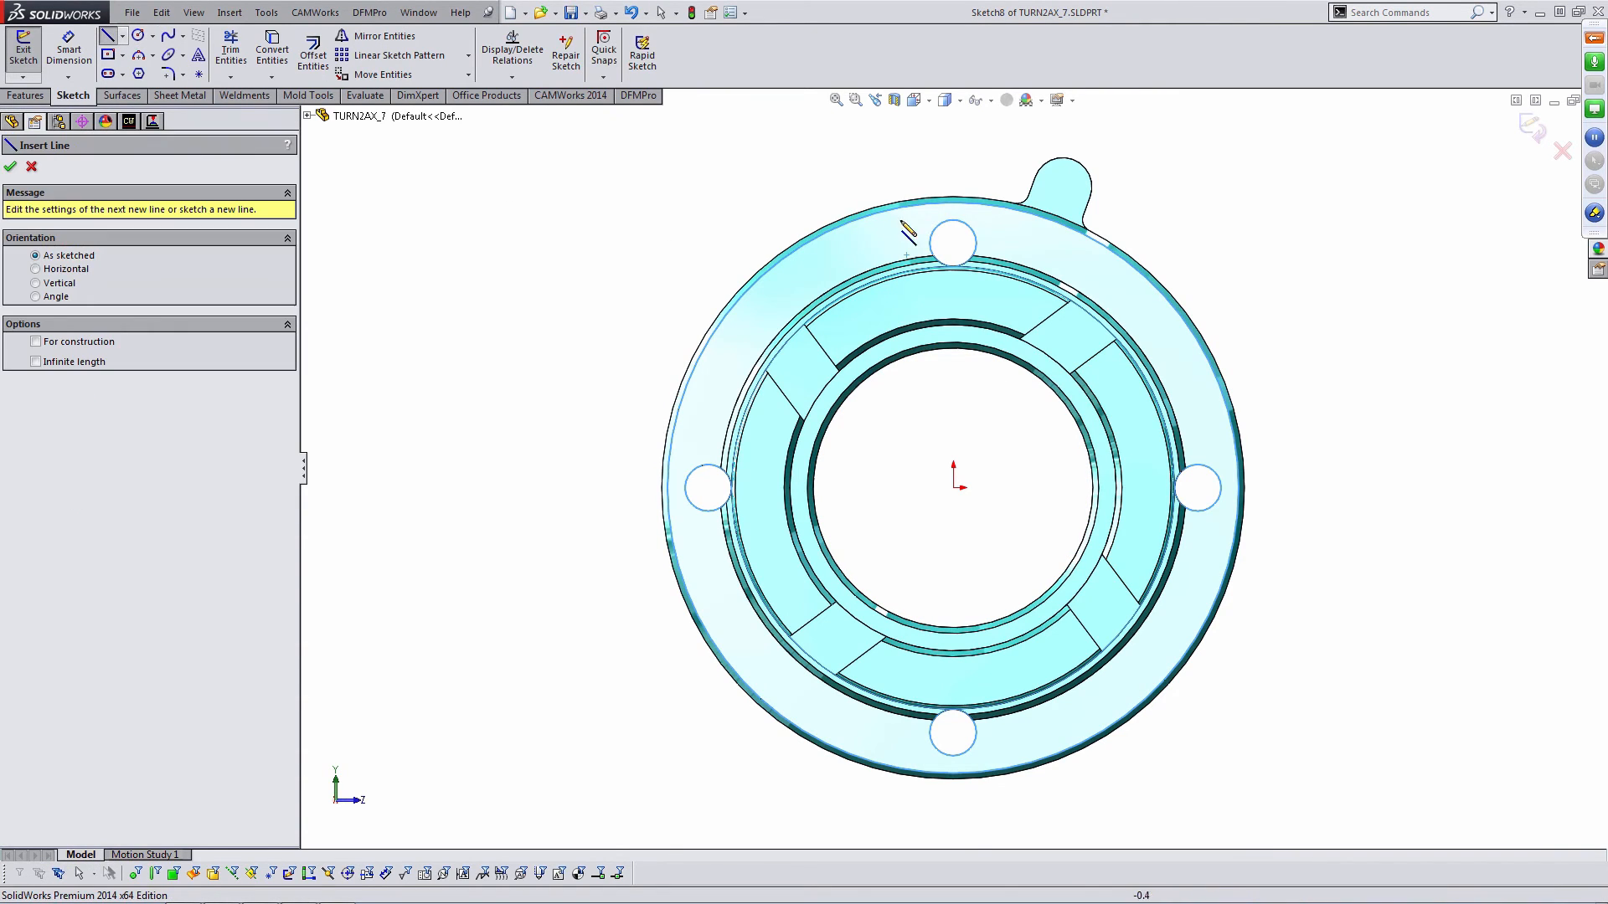
left_click(953, 243)
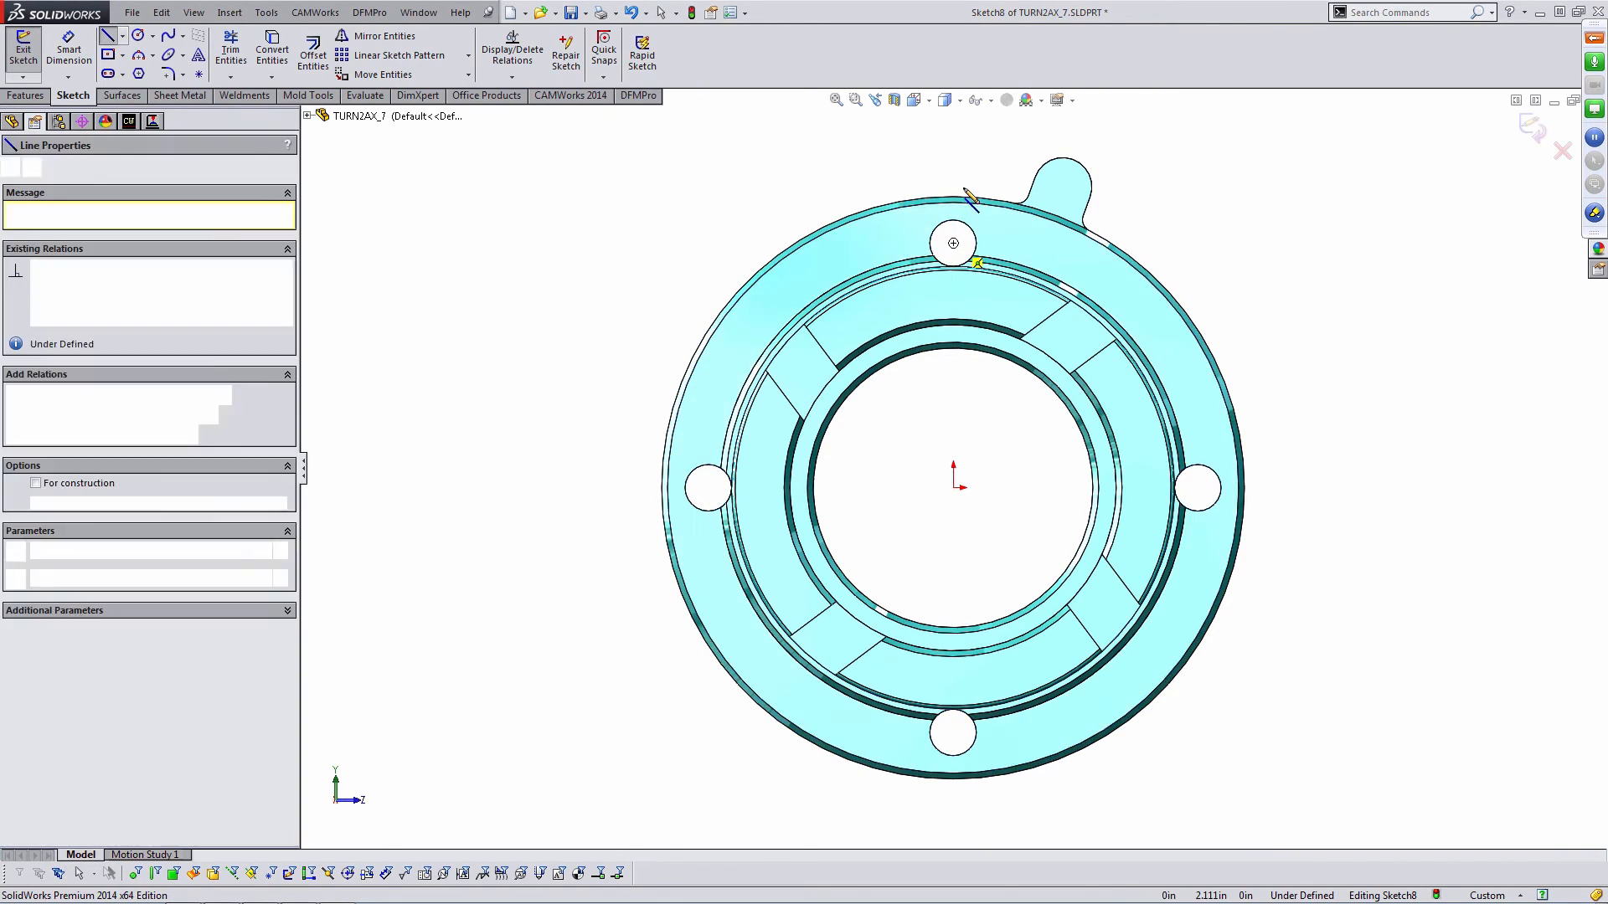
left_click(953, 152)
key("Escape")
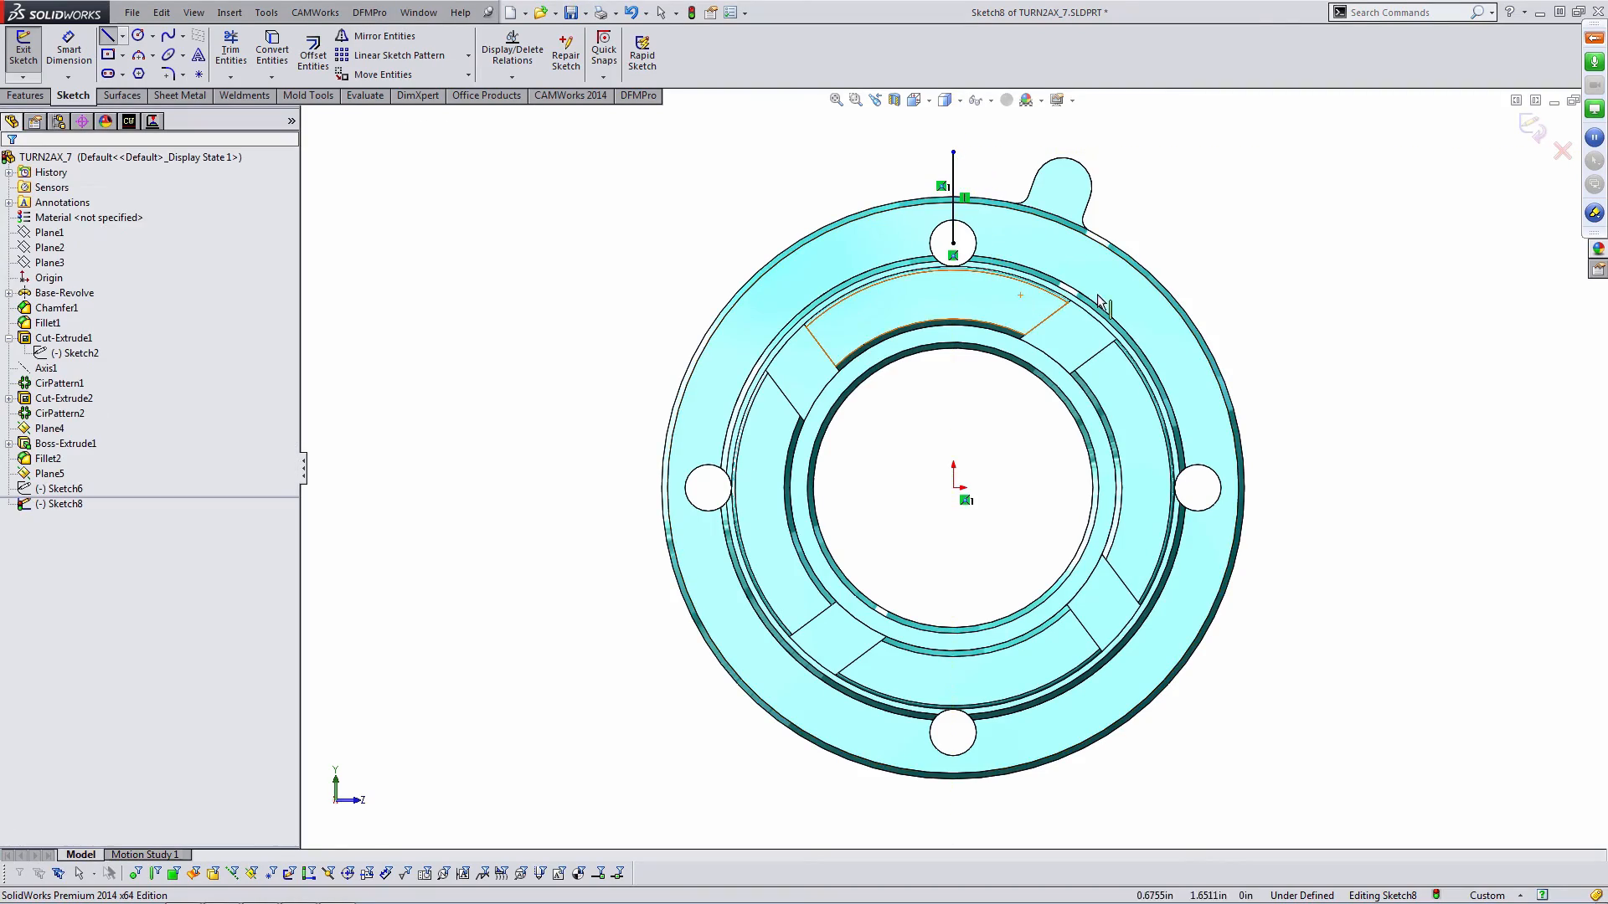
left_click(1531, 127)
middle_click_drag(1076, 366, 788, 312)
middle_click_drag(855, 466, 861, 462)
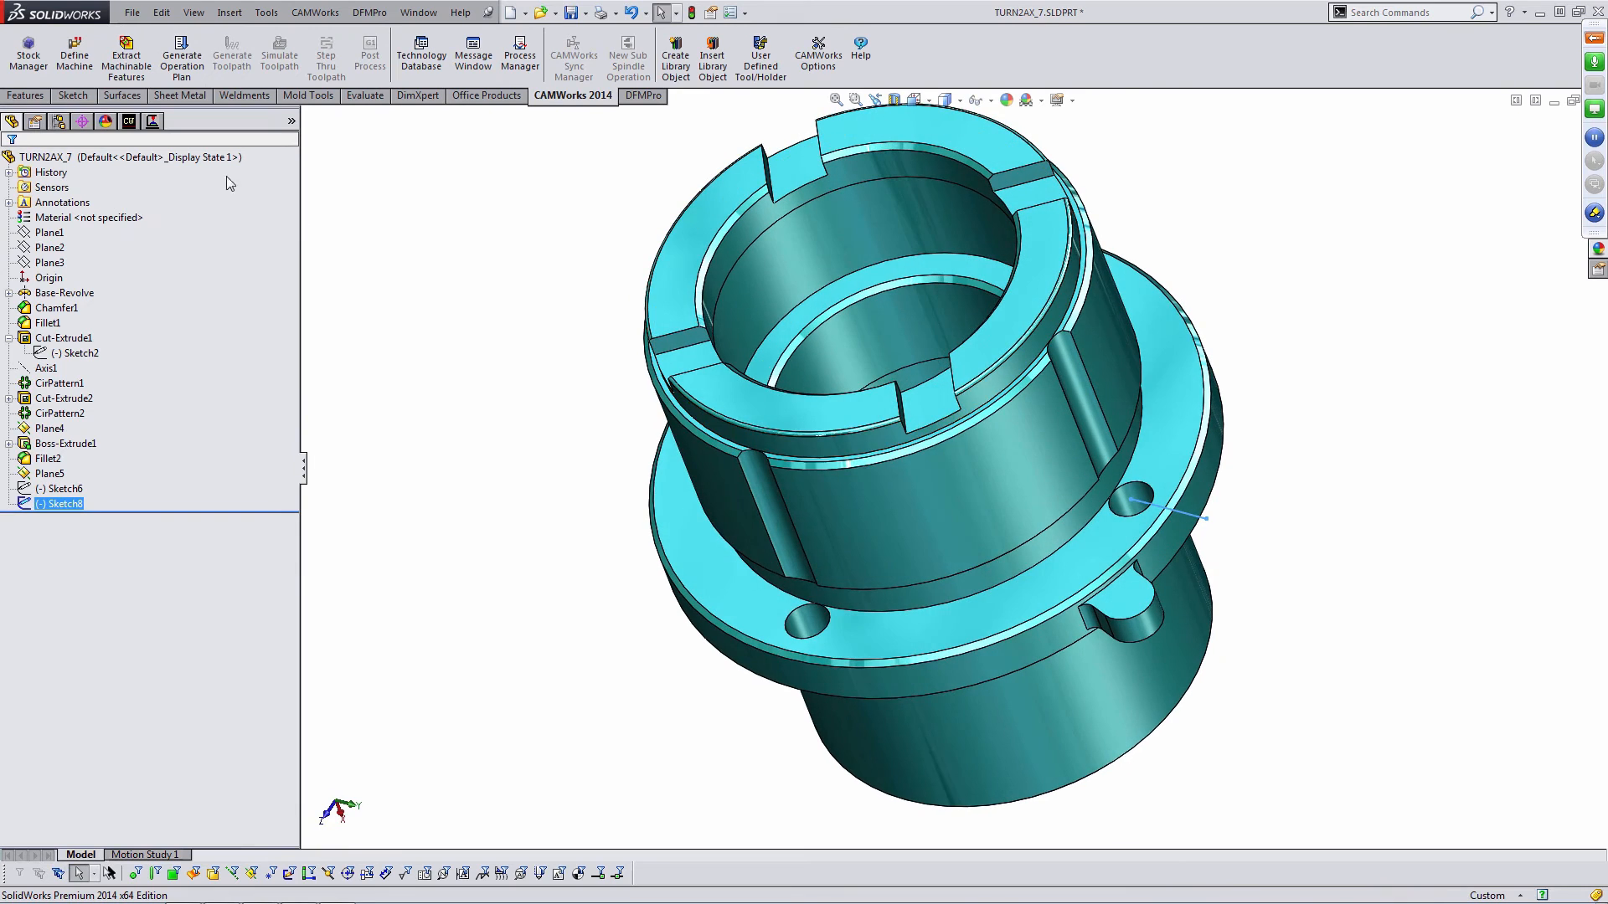
- Start a Curve Feature in the mill setup's 2.5 Axis Feature Wizard by selecting the new sketched line
left_click(128, 122)
left_click(774, 497)
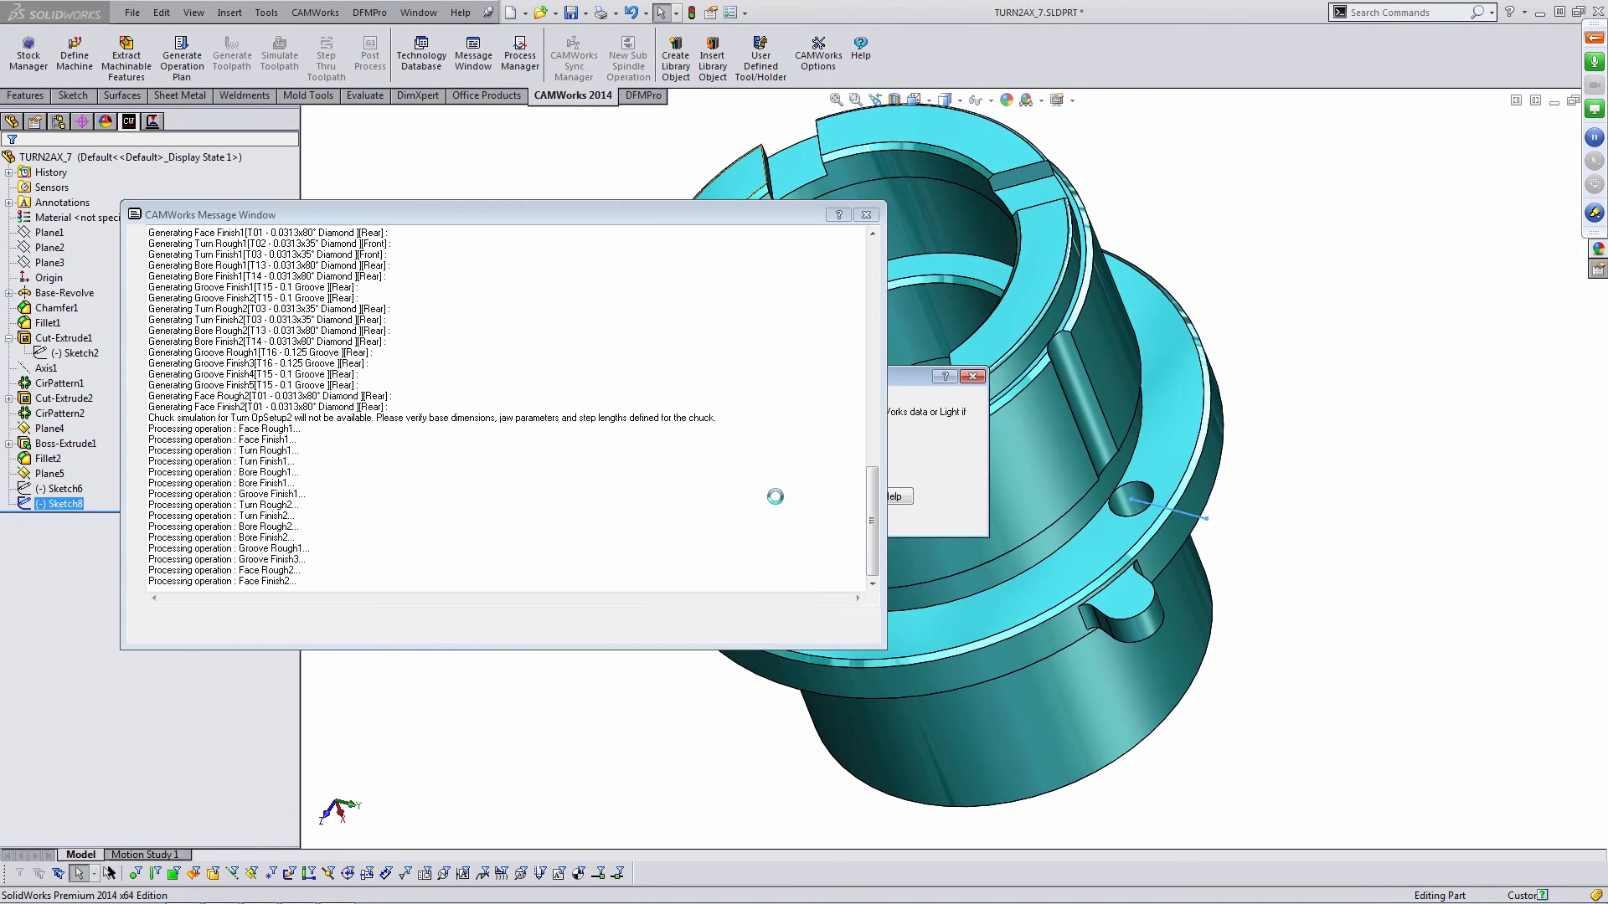
right_click(81, 228)
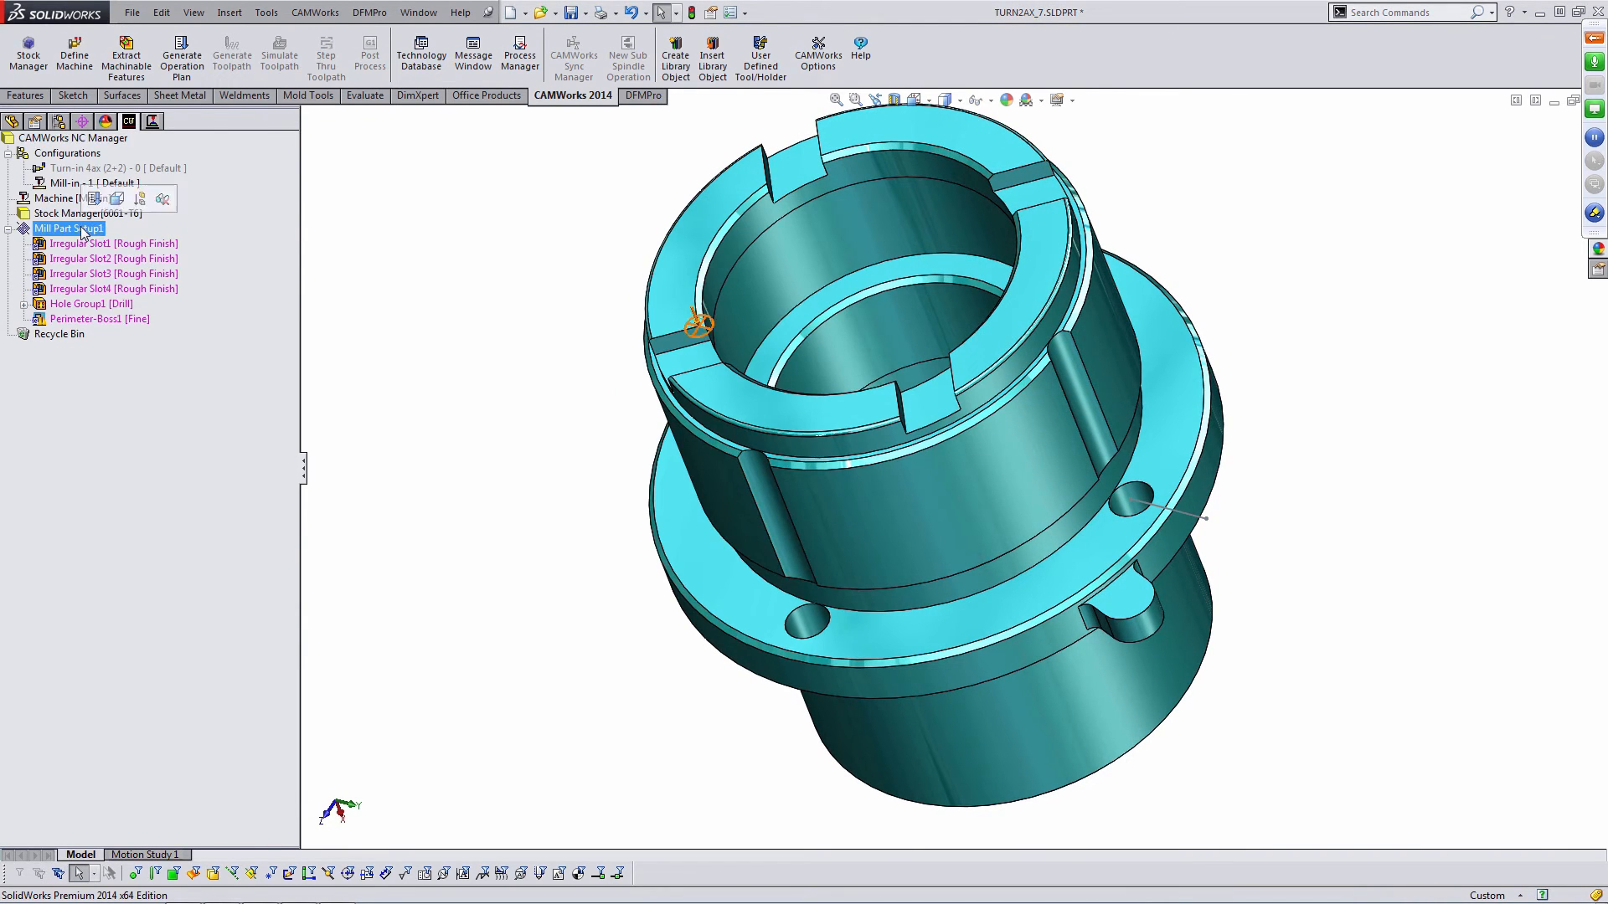
left_click(158, 357)
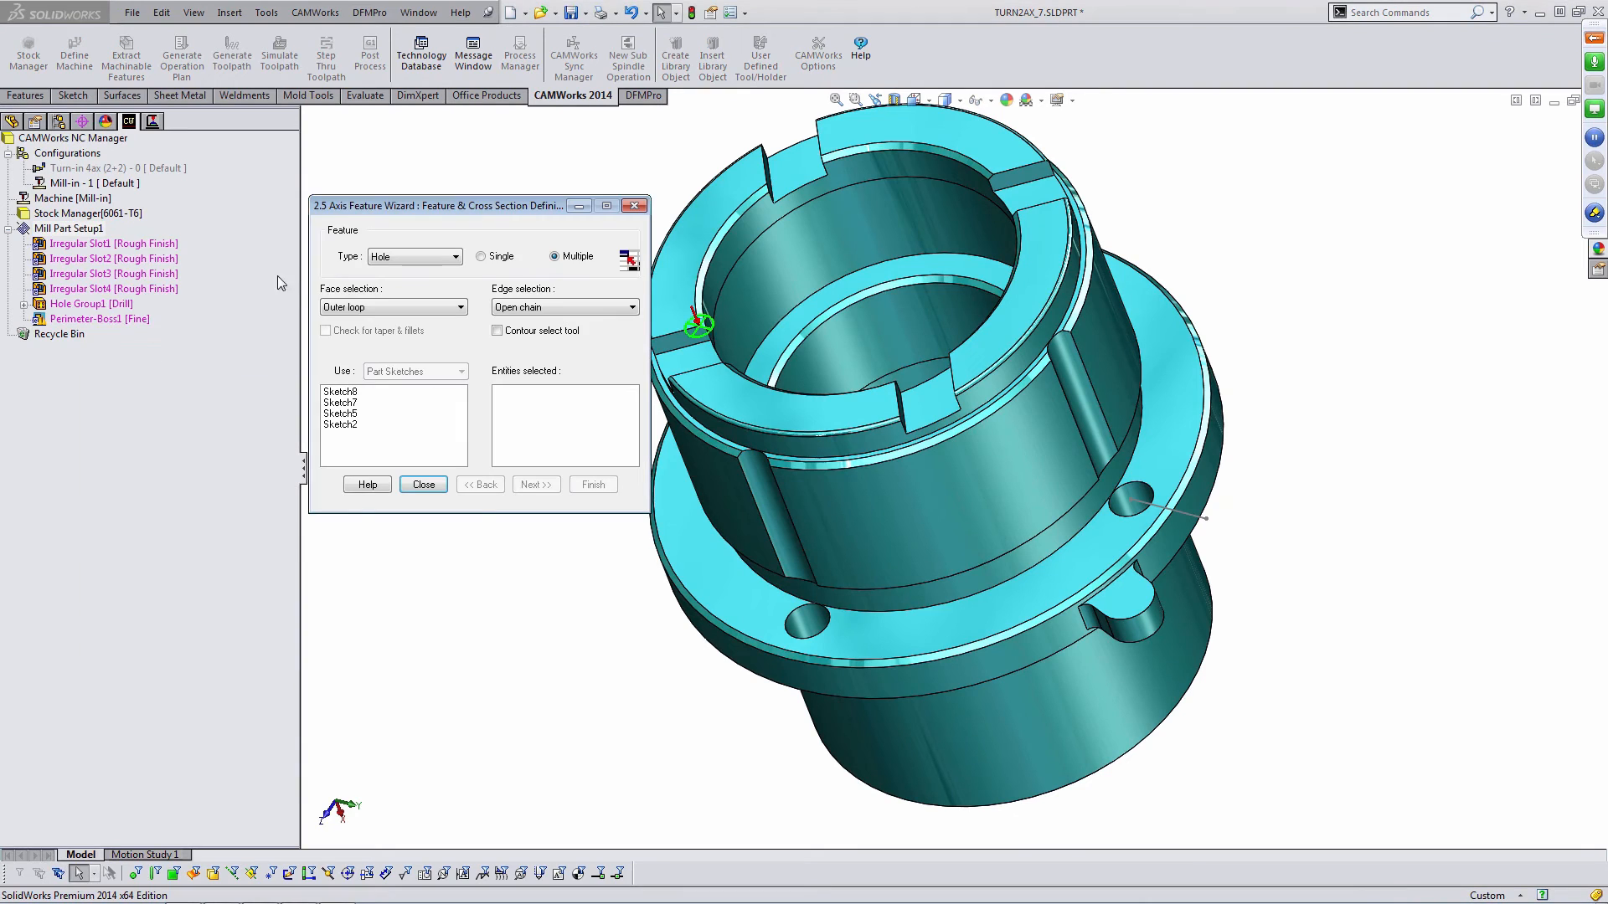
left_click(370, 258)
left_click(402, 369)
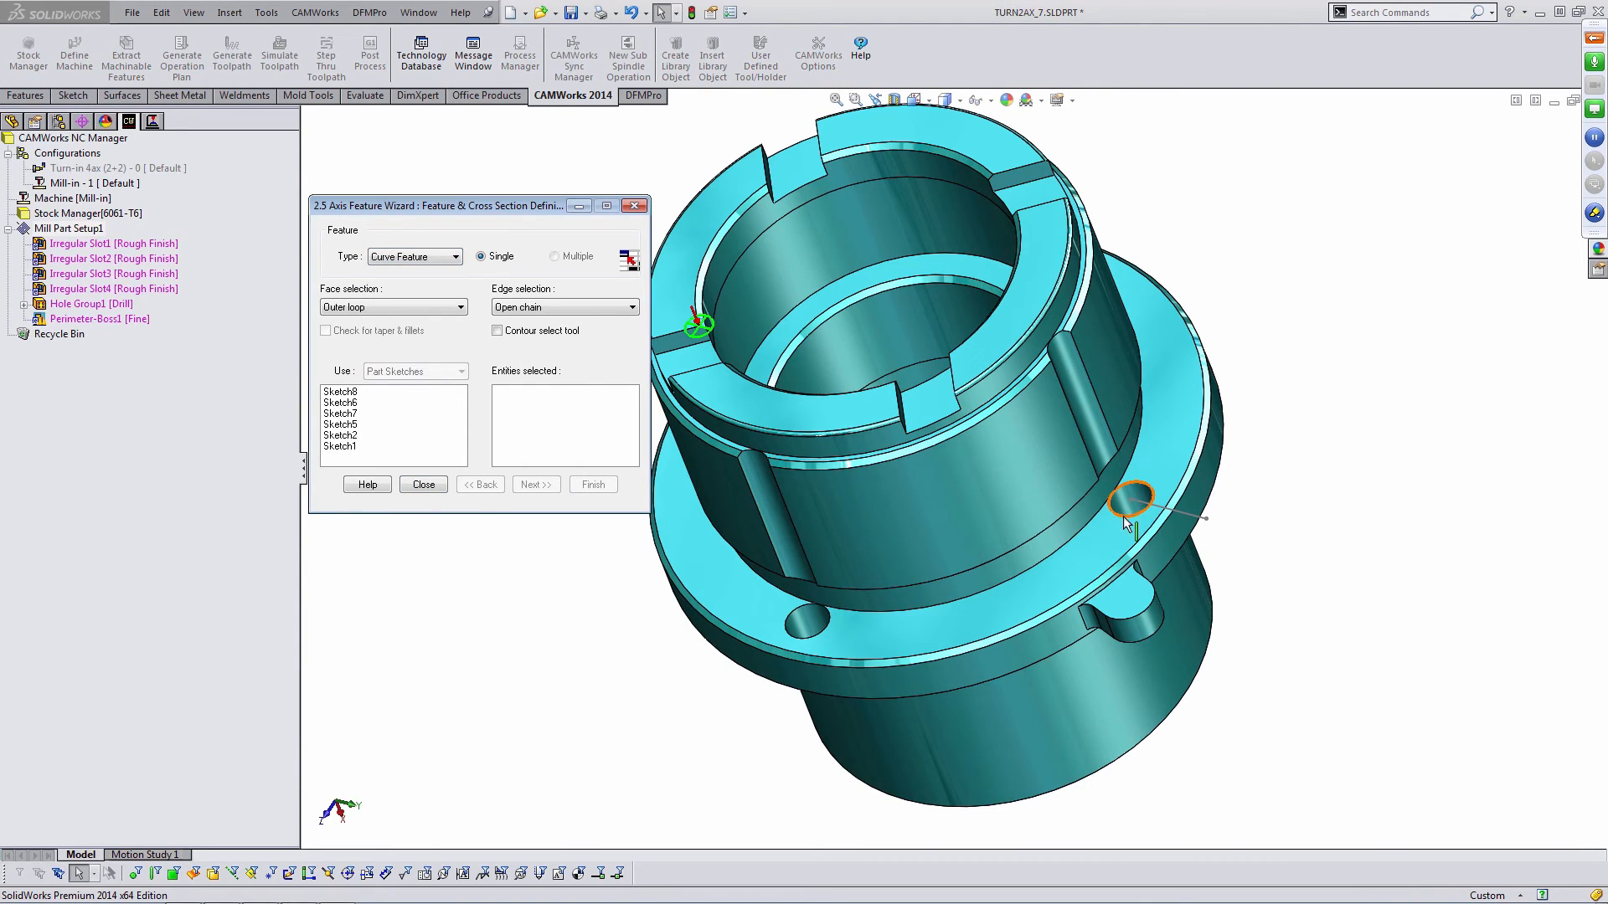
left_click(1187, 519)
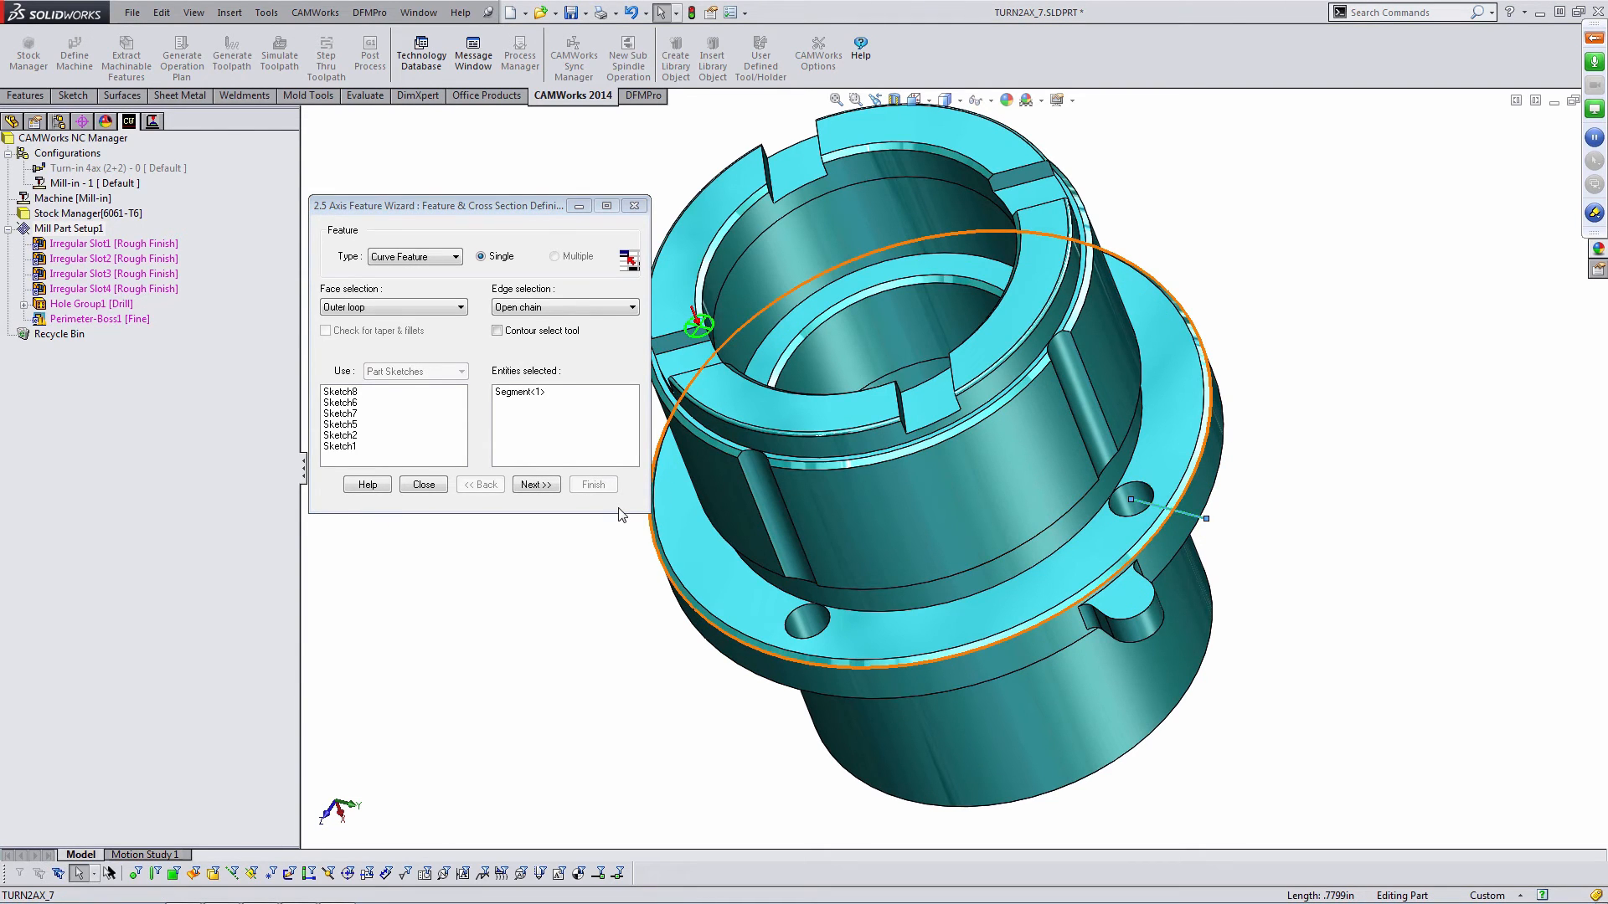
left_click(534, 485)
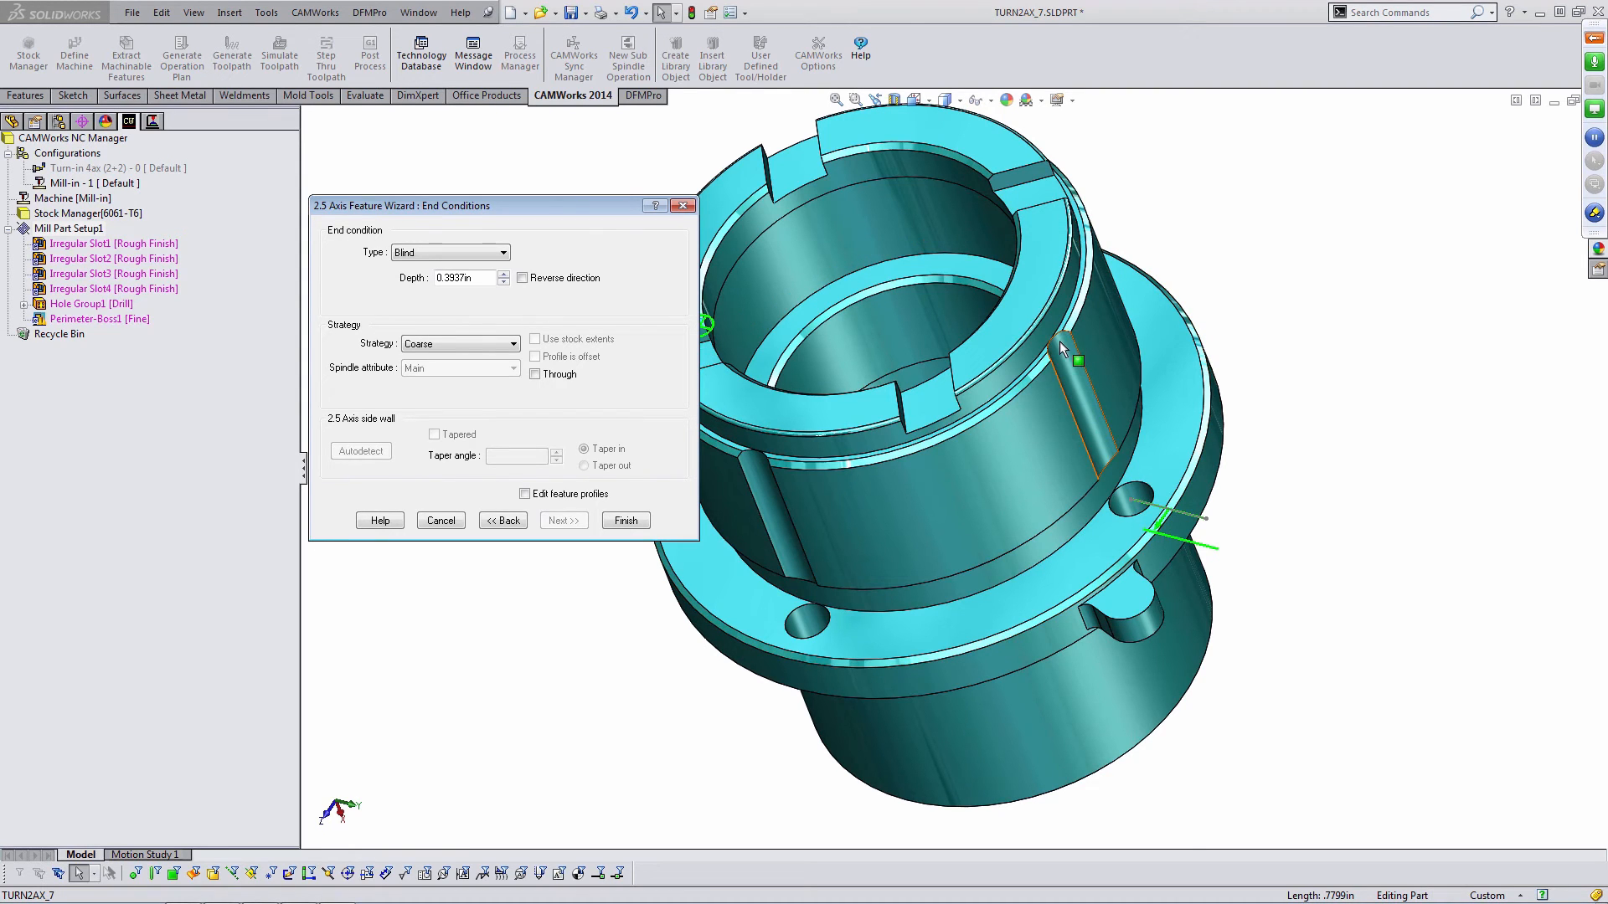
- Set the curve feature's end condition to Upto Face by picking a face, then finish and close the wizard
left_click(1025, 318)
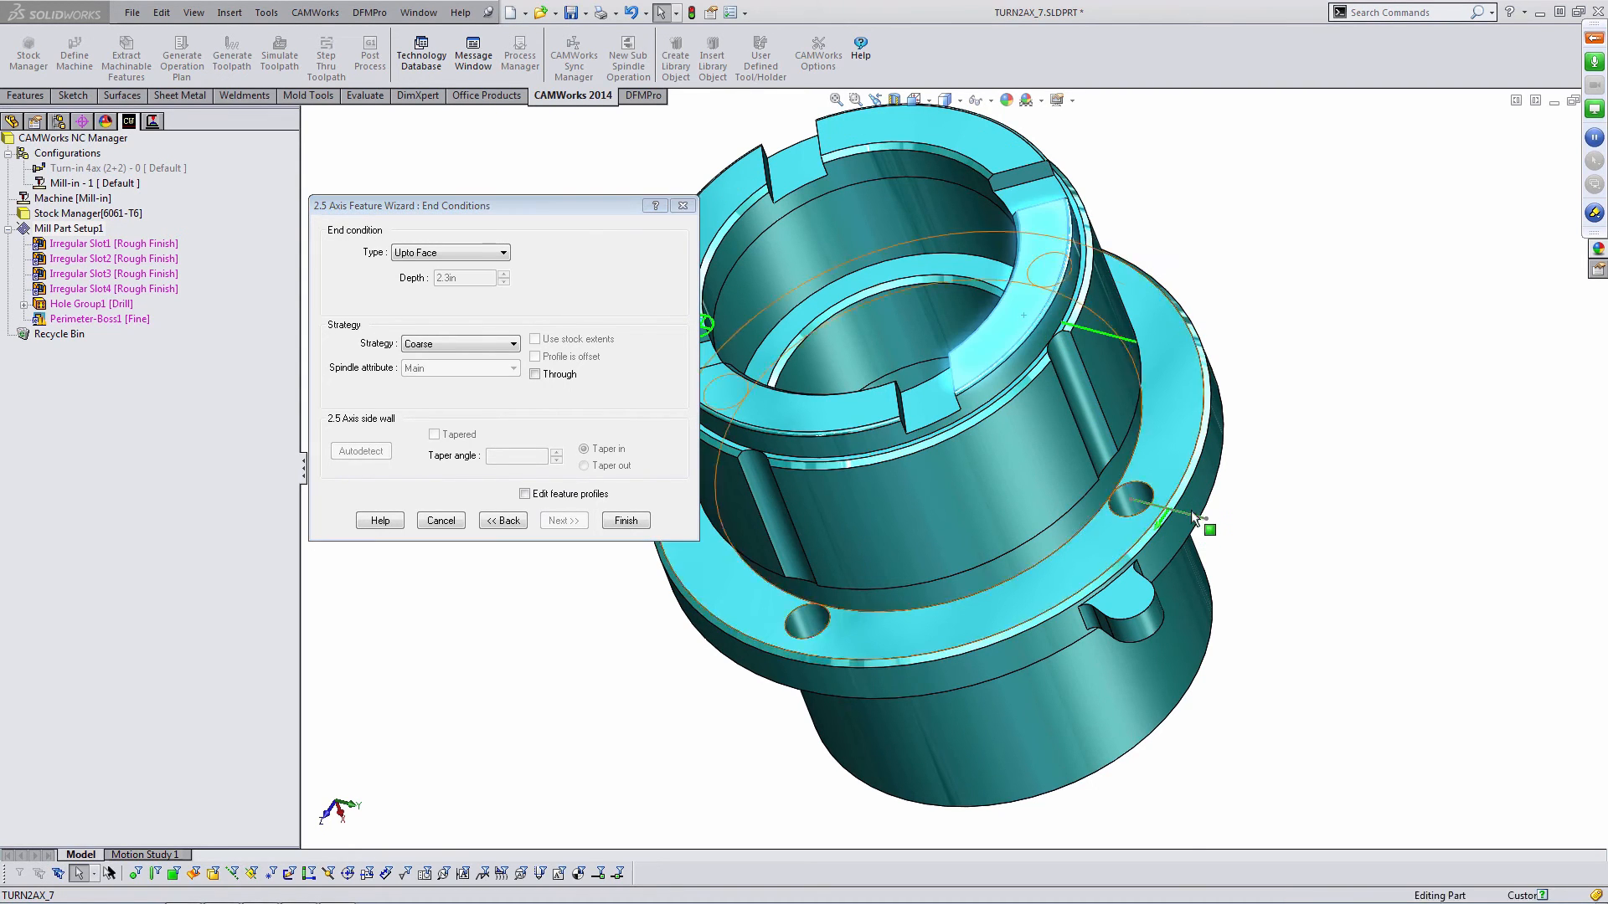
middle_click_drag(1195, 521, 1208, 432)
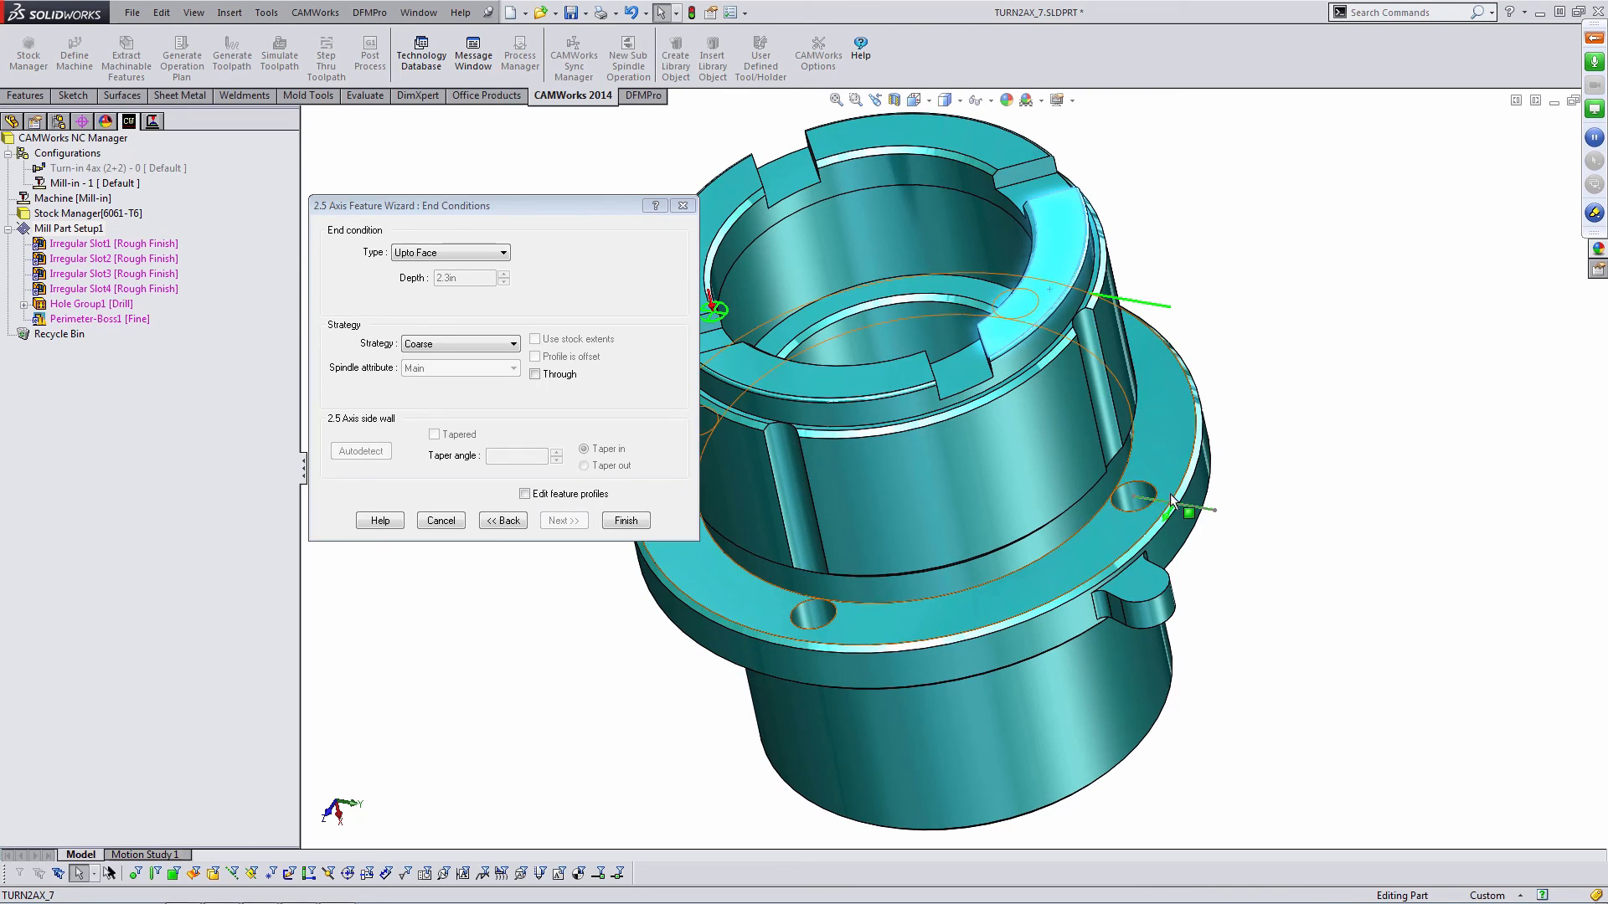
left_click(625, 521)
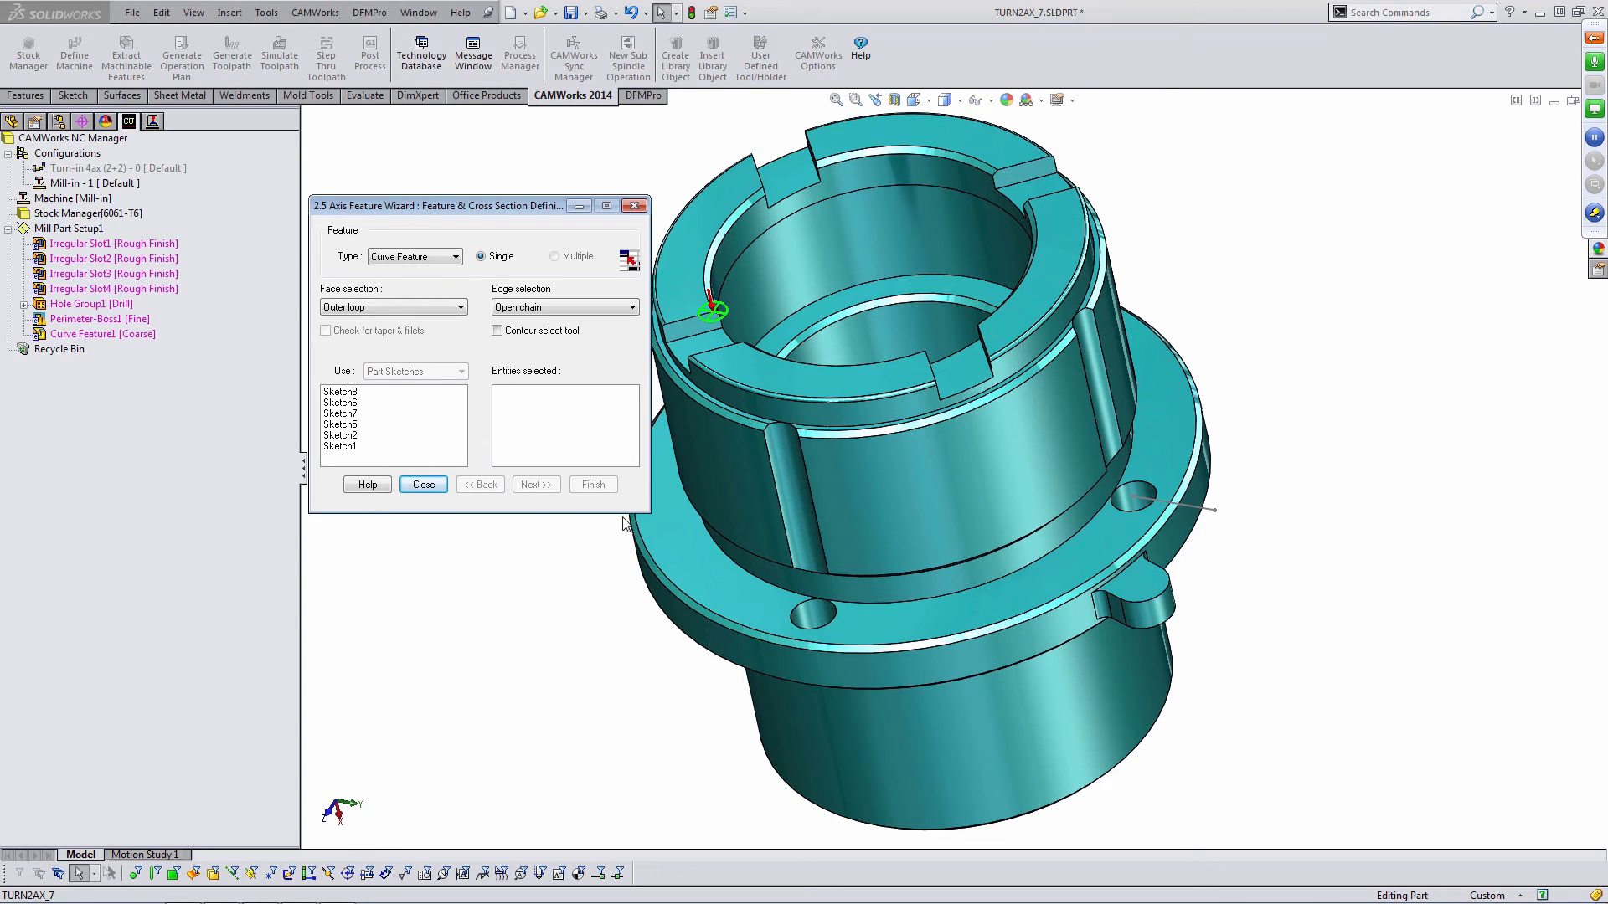
left_click(419, 487)
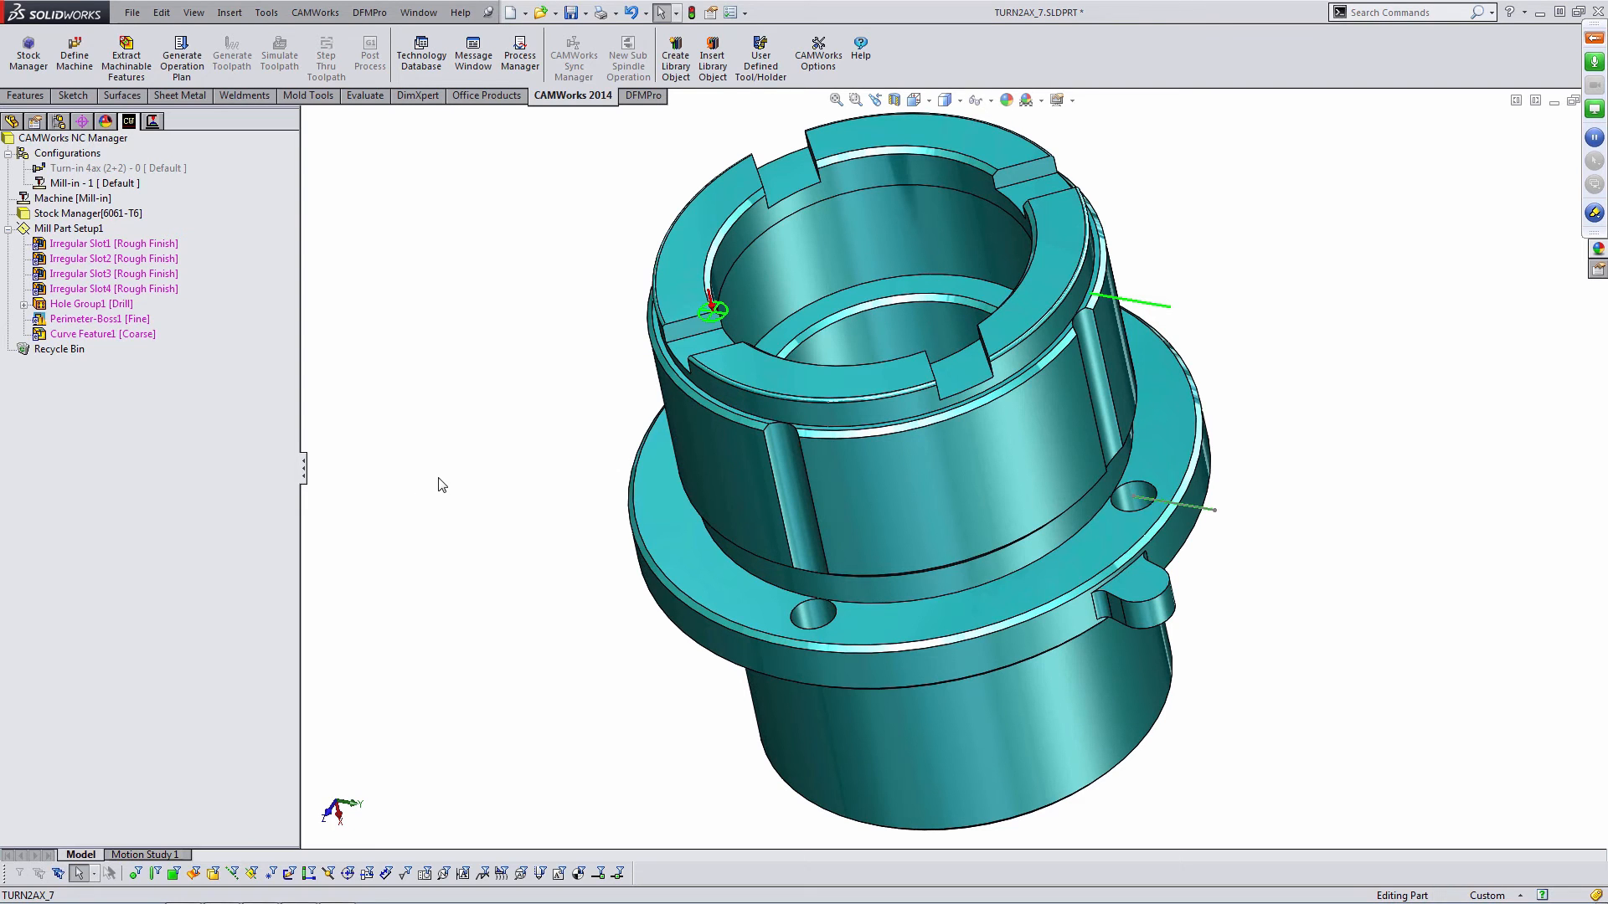
mouse_move(553, 374)
middle_mouse_down()
mouse_move(592, 377)
mouse_move(548, 390)
middle_mouse_up()
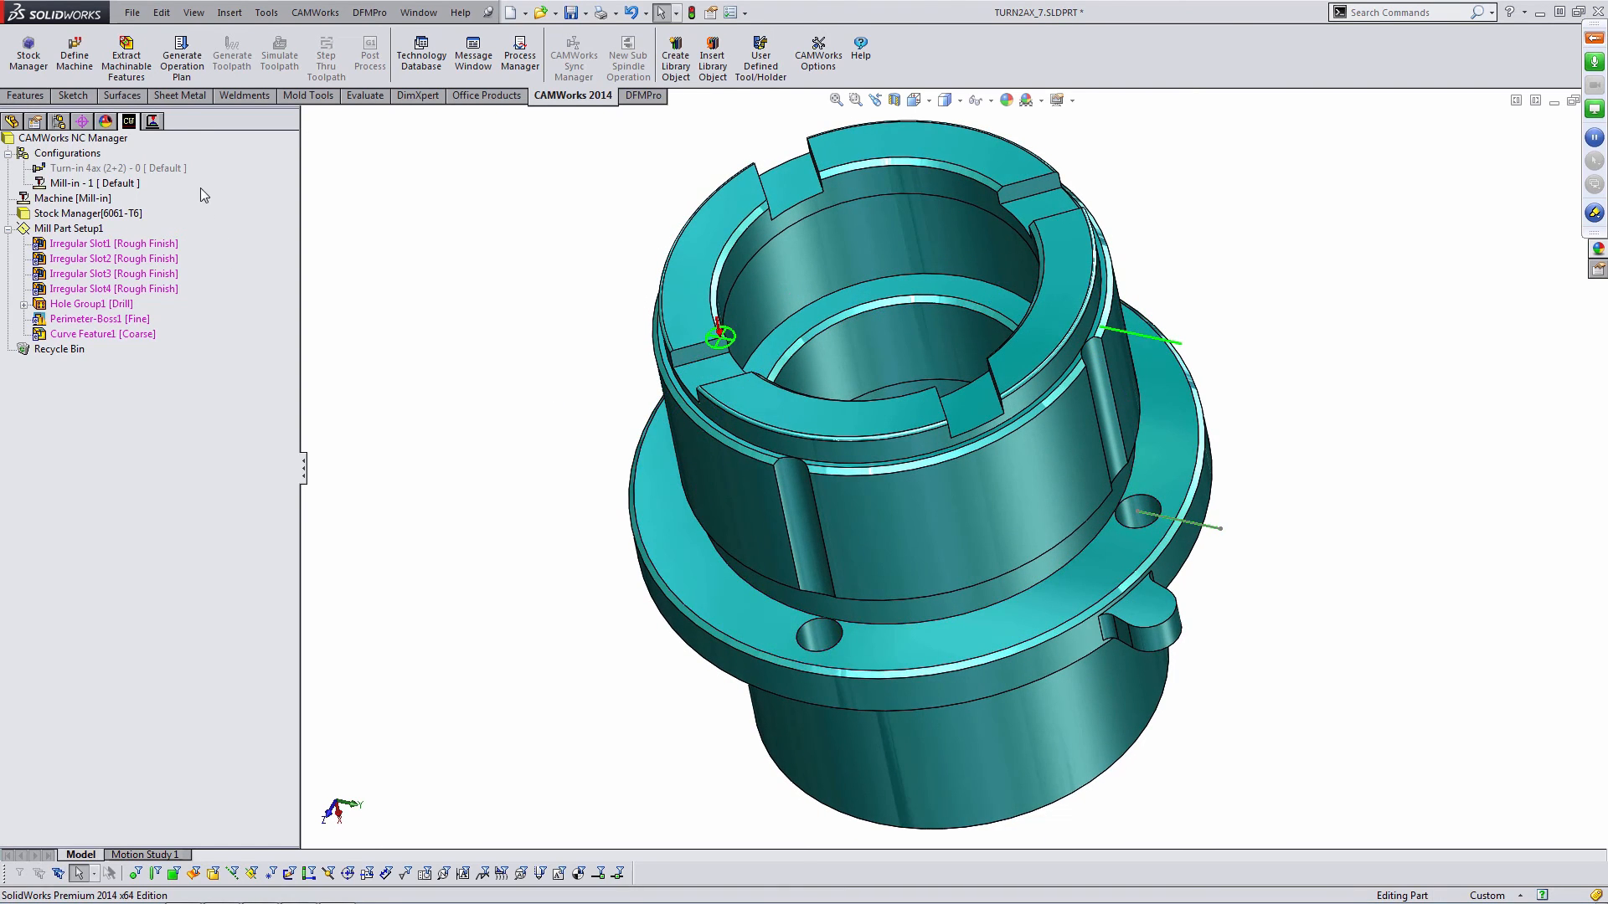
- Generate the operation plan for the mill part setup and then generate its toolpaths
left_click(203, 65)
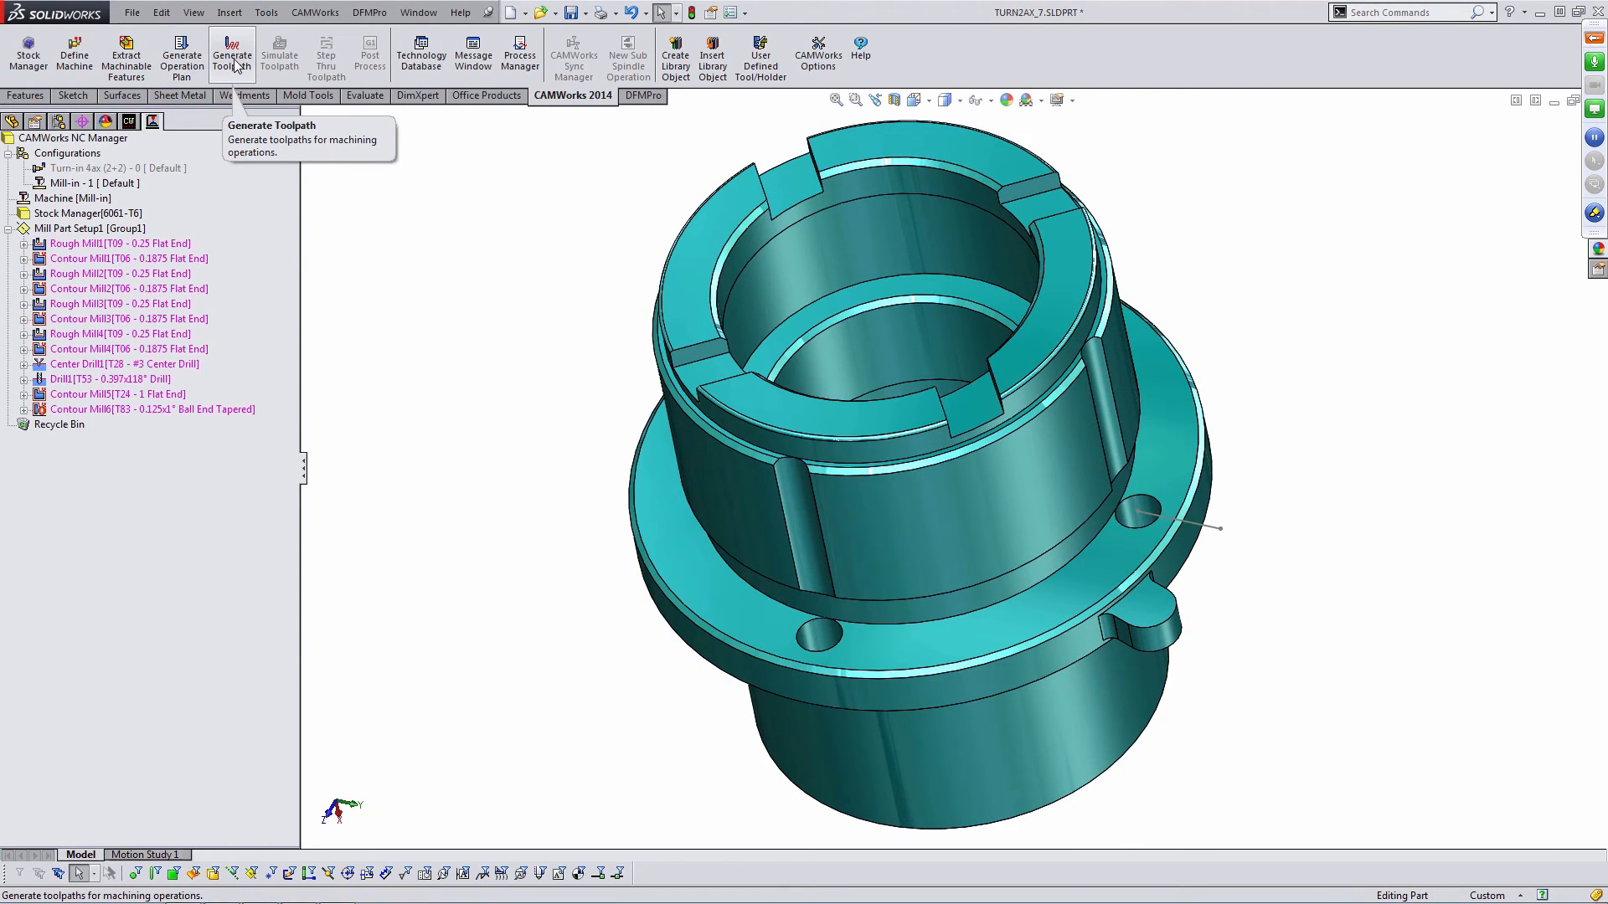
left_click(232, 58)
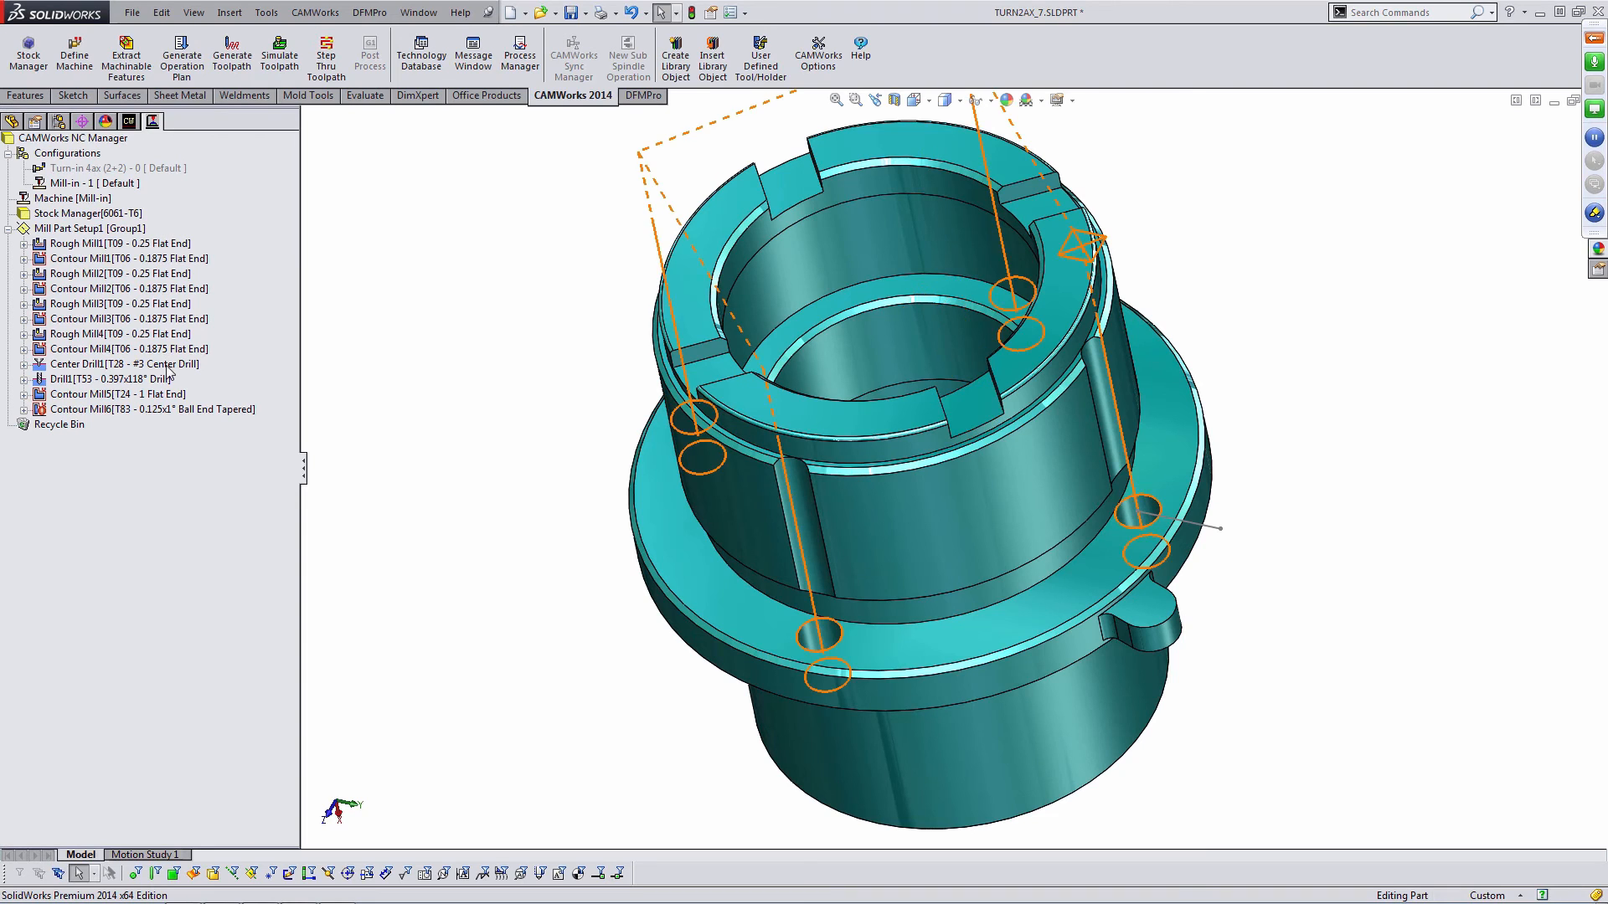
- Combine the four Rough Mill operations into a single rough mill operation
scroll(737, 286, "up", 2)
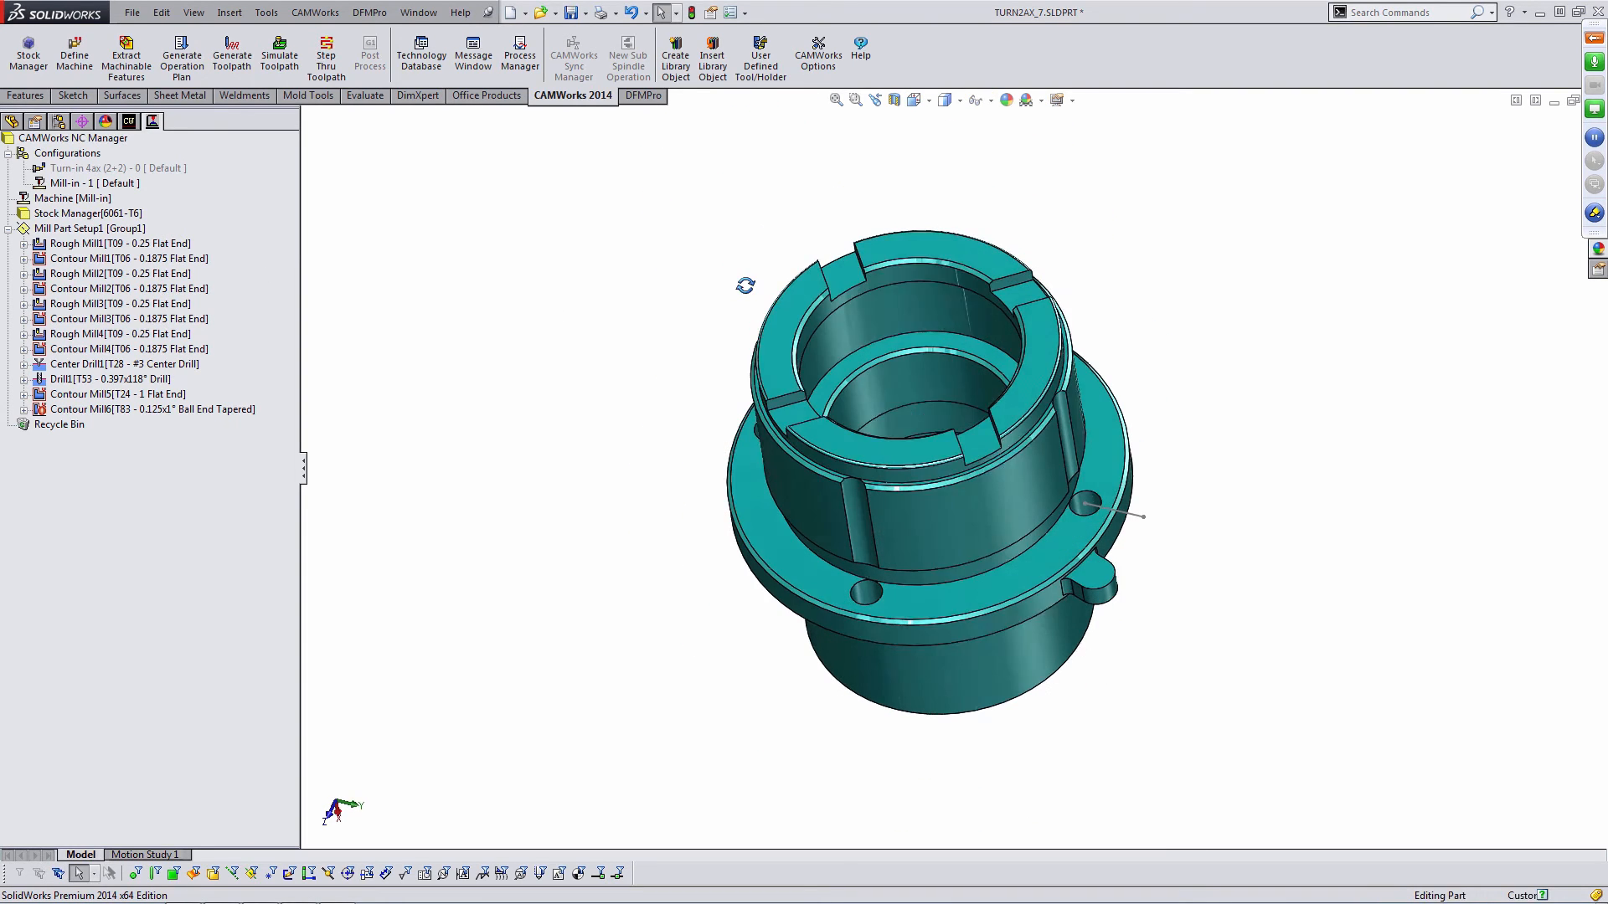
middle_click_drag(746, 284, 753, 294)
scroll(961, 355, "down", 2)
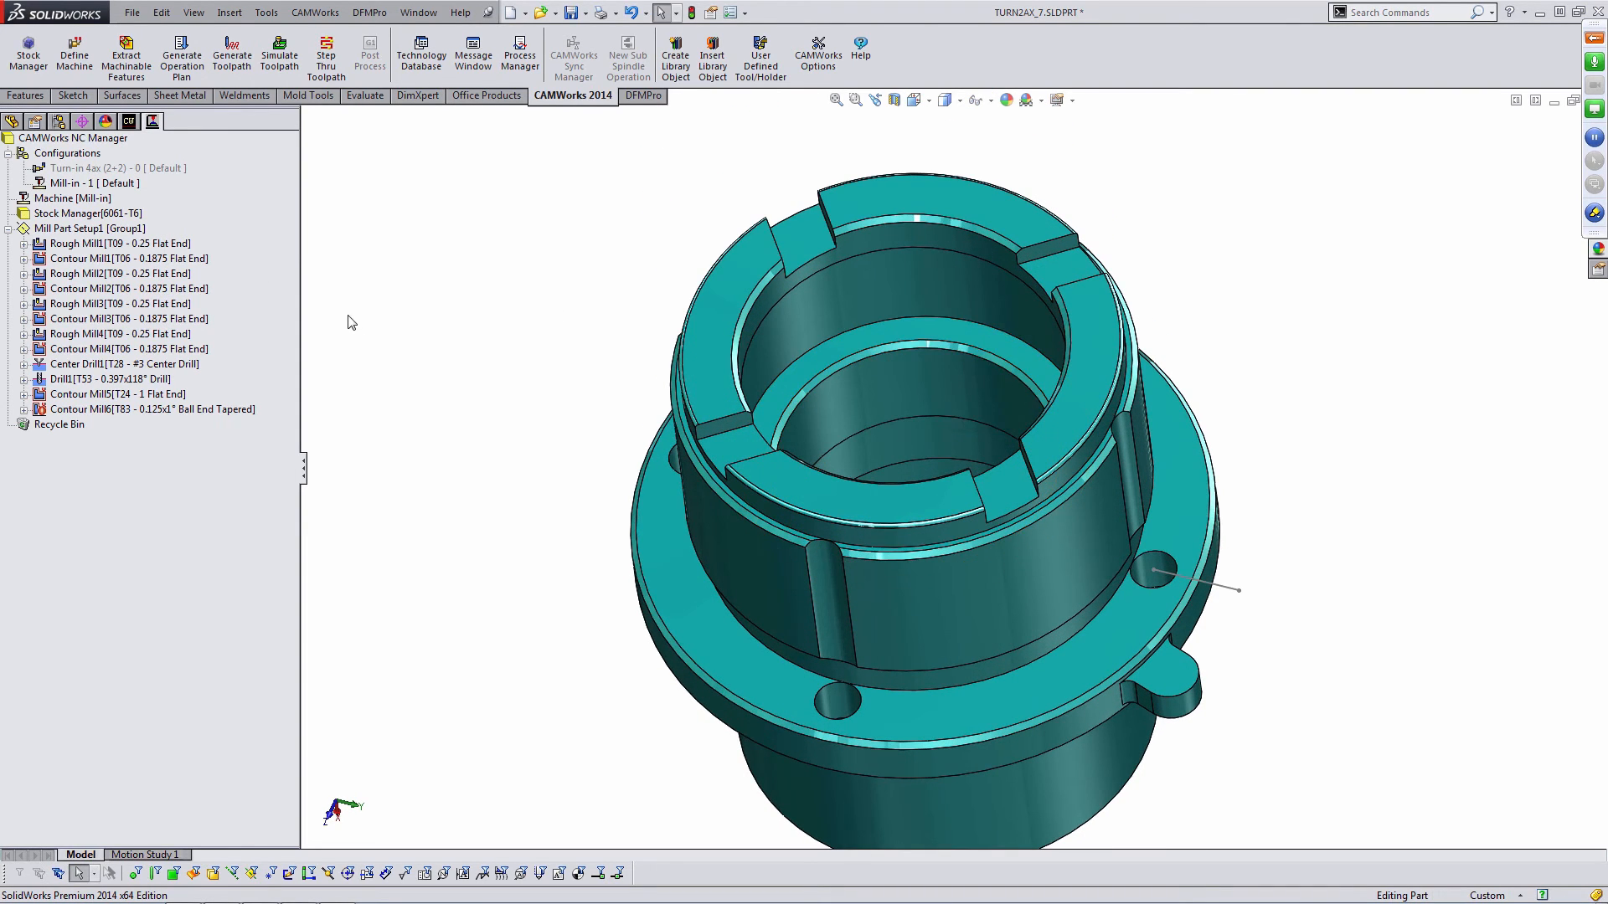
left_click(153, 245)
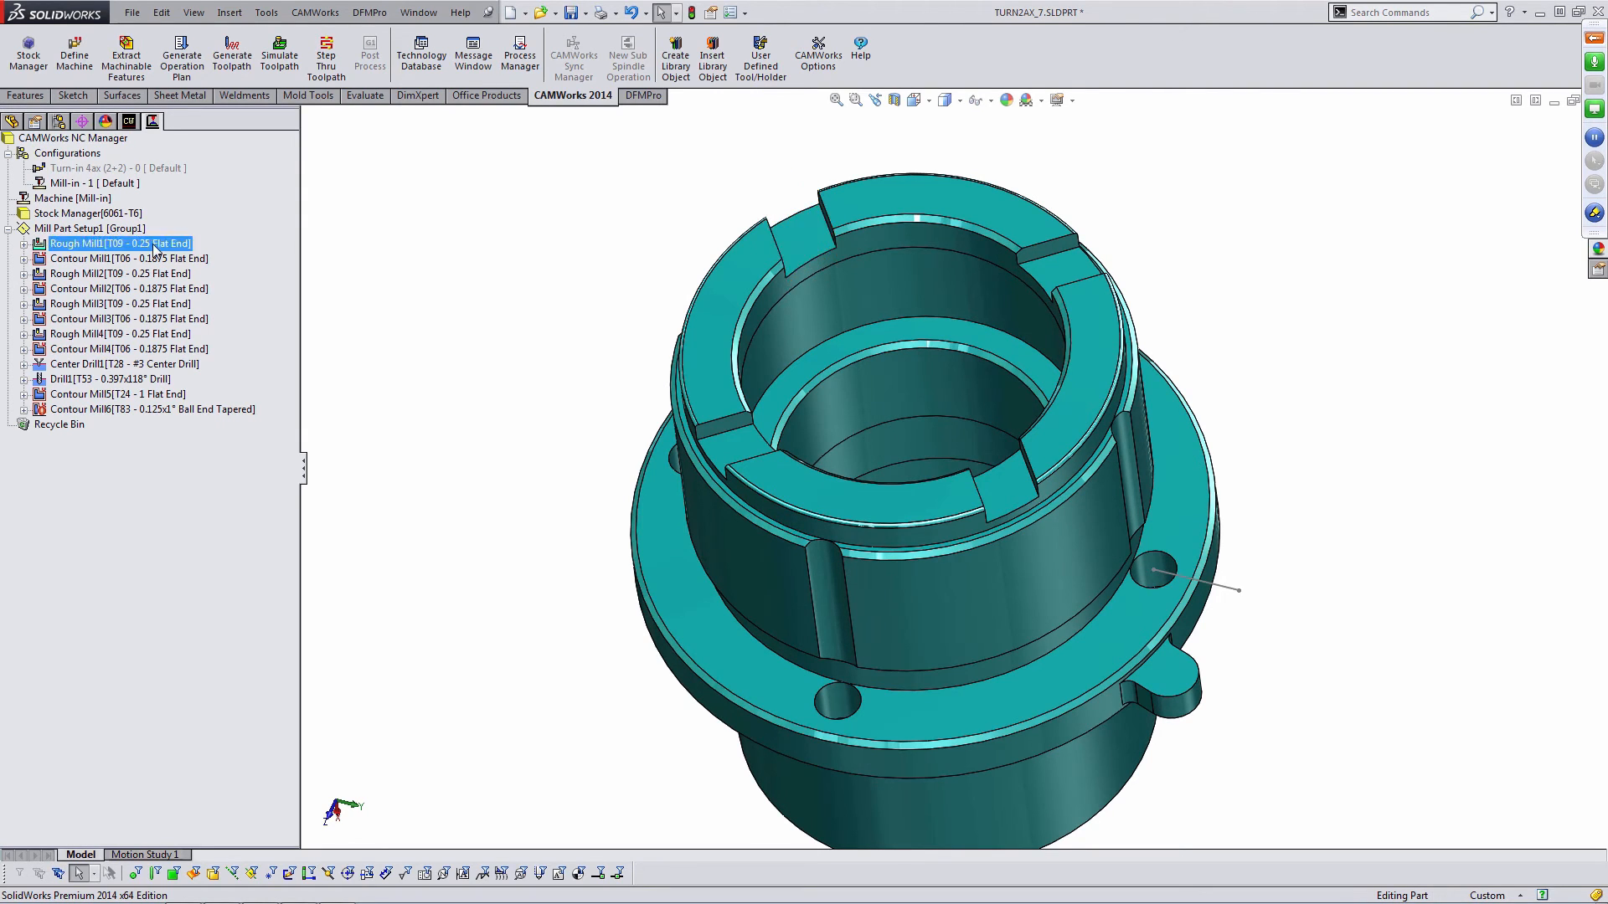
left_click(117, 274, "ctrl")
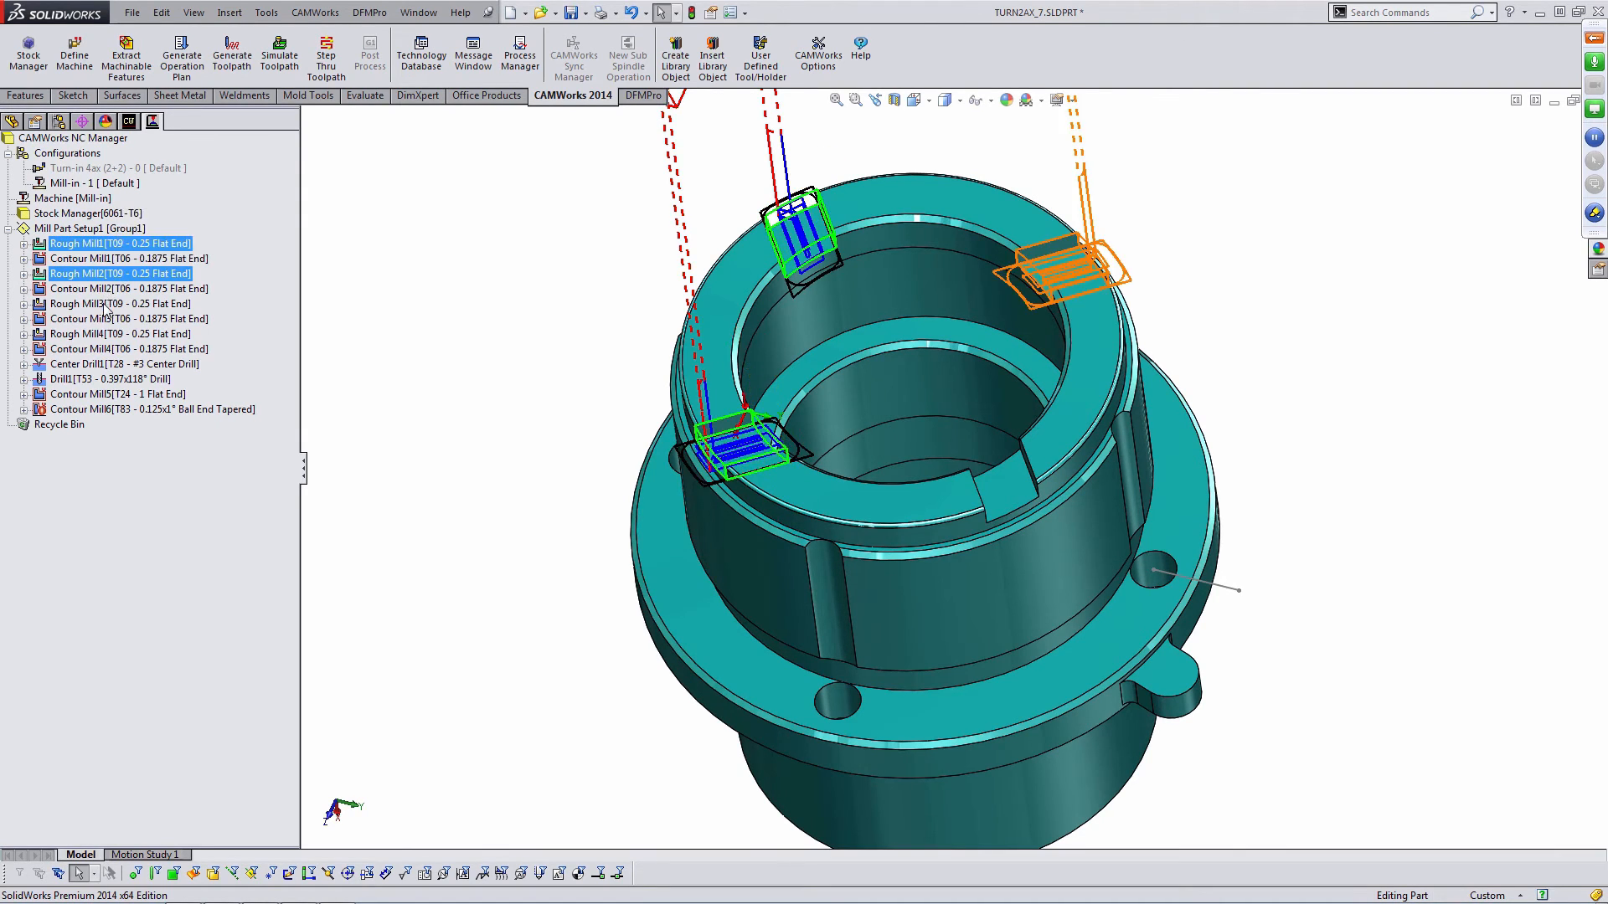
left_click(84, 304, "ctrl")
left_click(84, 334, "ctrl")
right_click(99, 335)
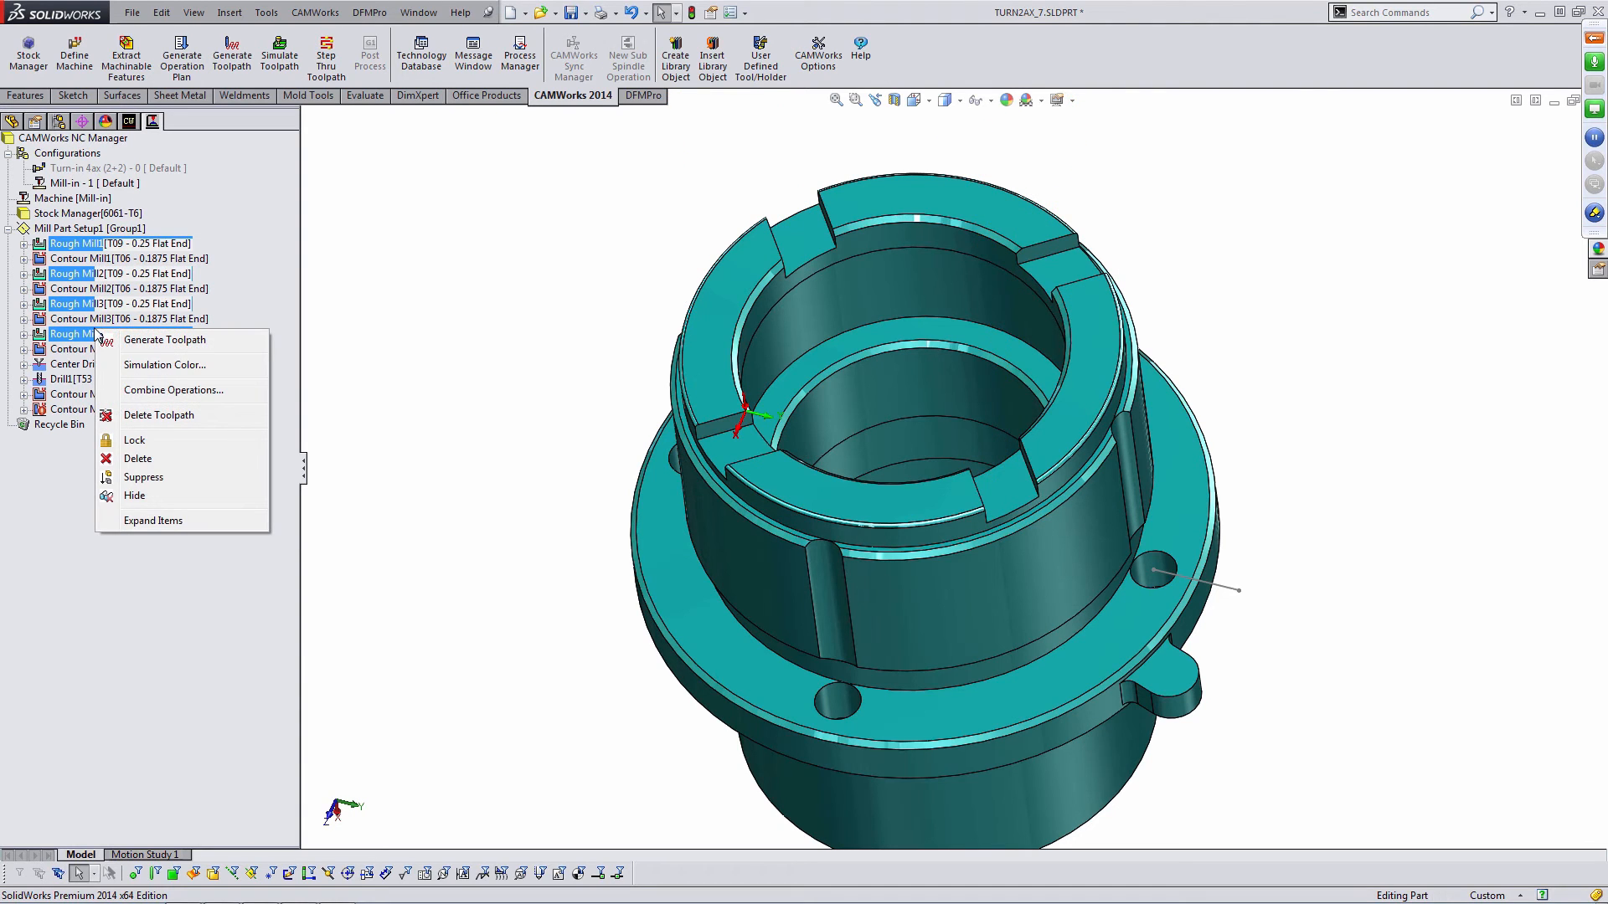
left_click(186, 391)
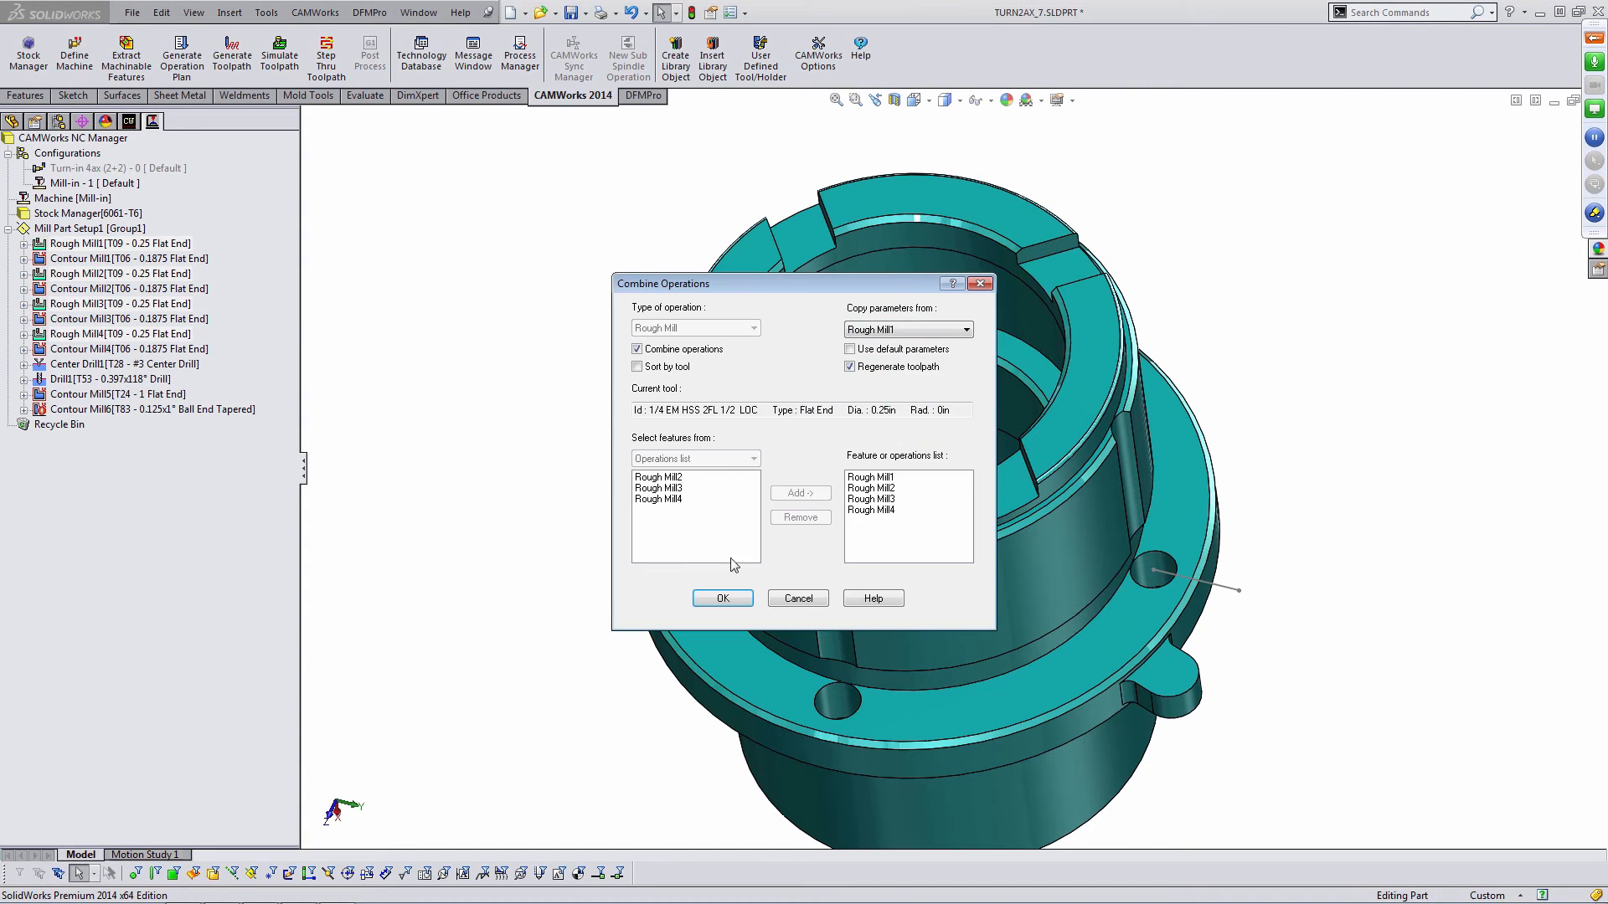
left_click(735, 599)
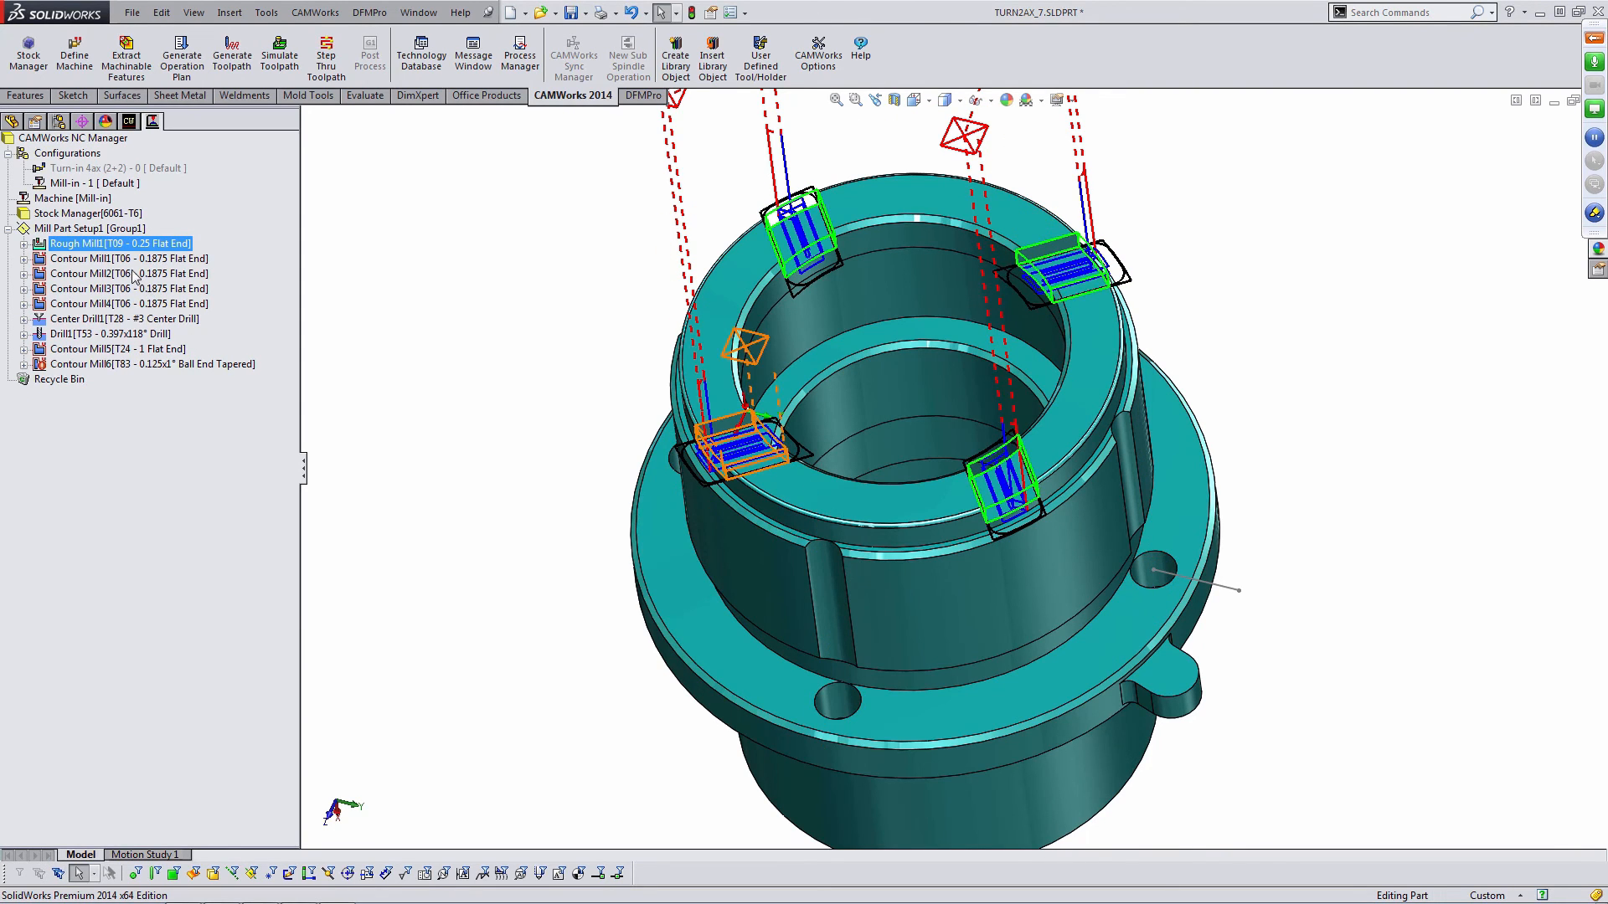
right_click(120, 248)
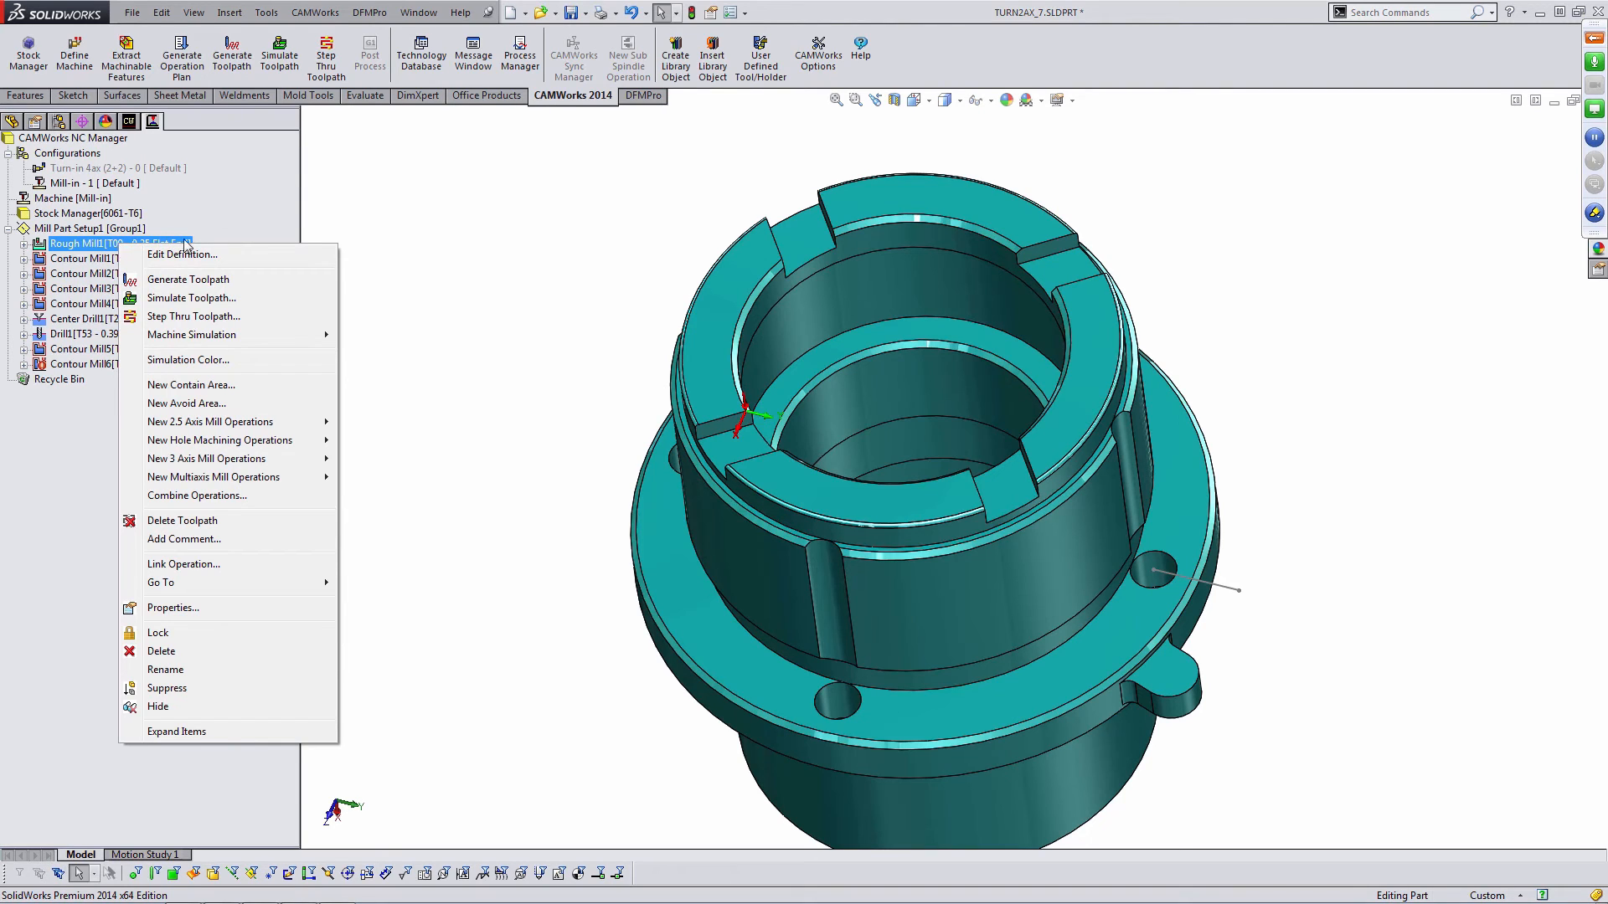
left_click(407, 225)
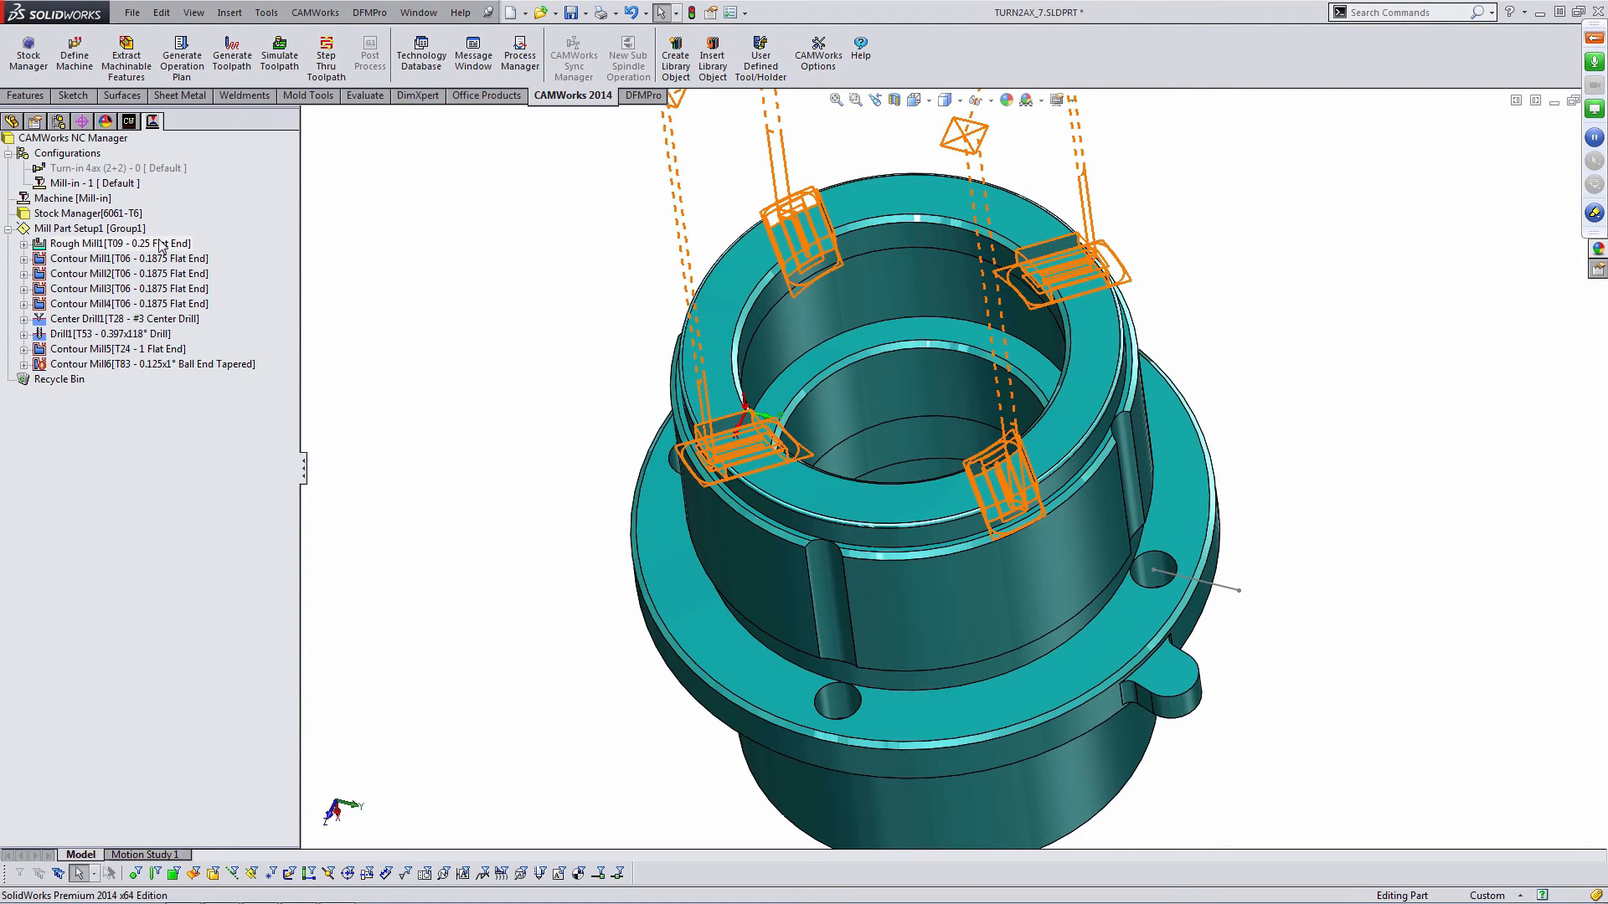
left_click(134, 124)
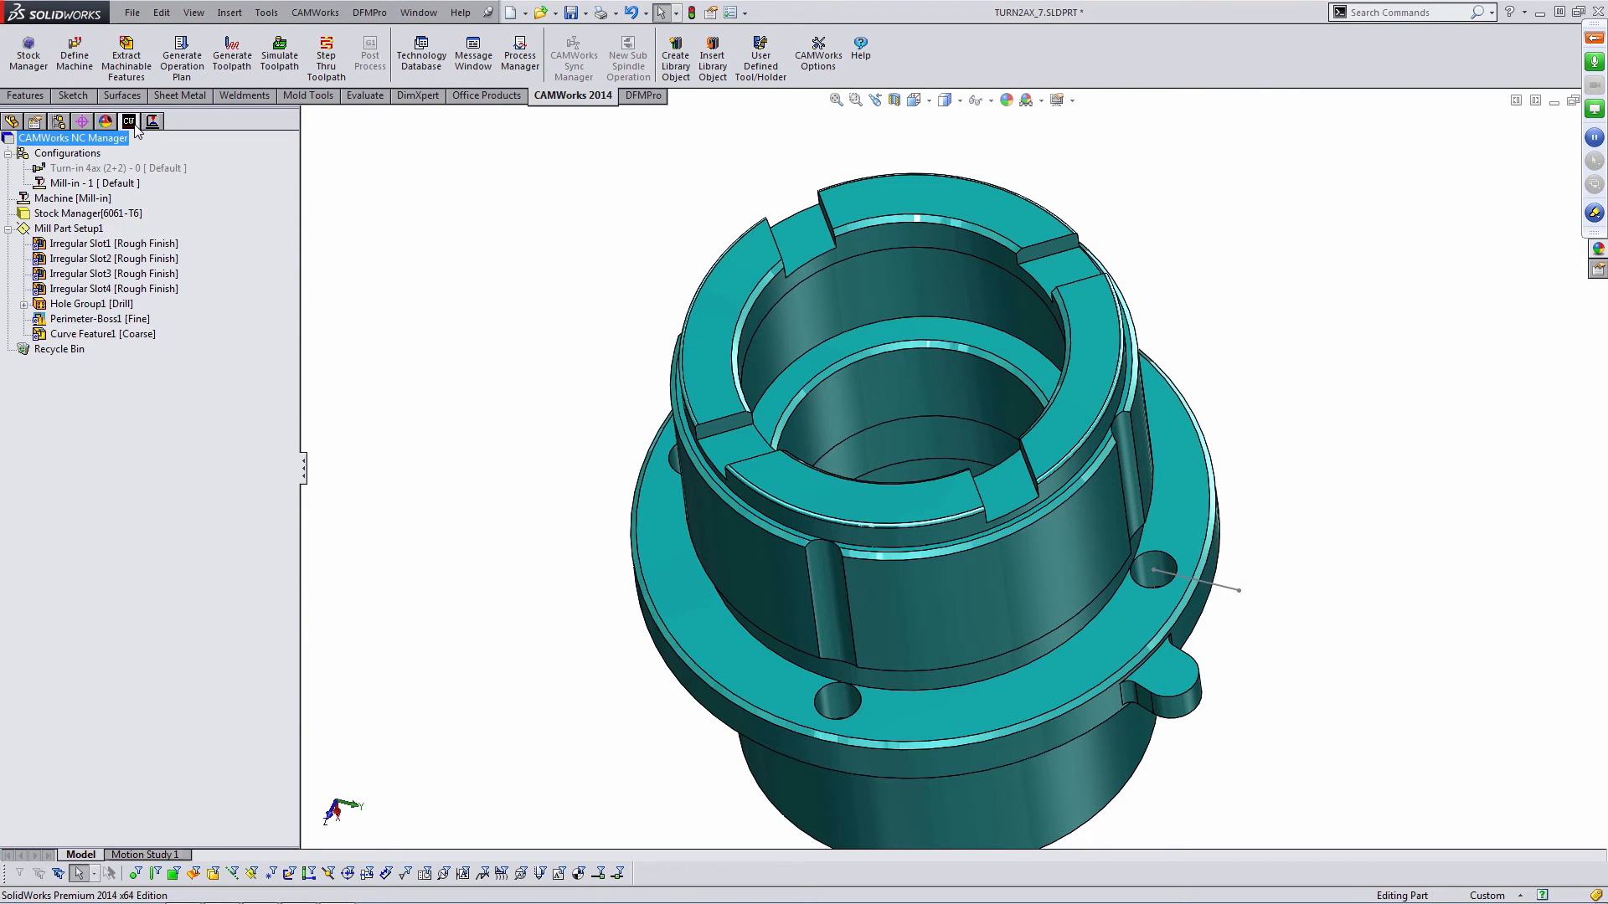
left_click(154, 123)
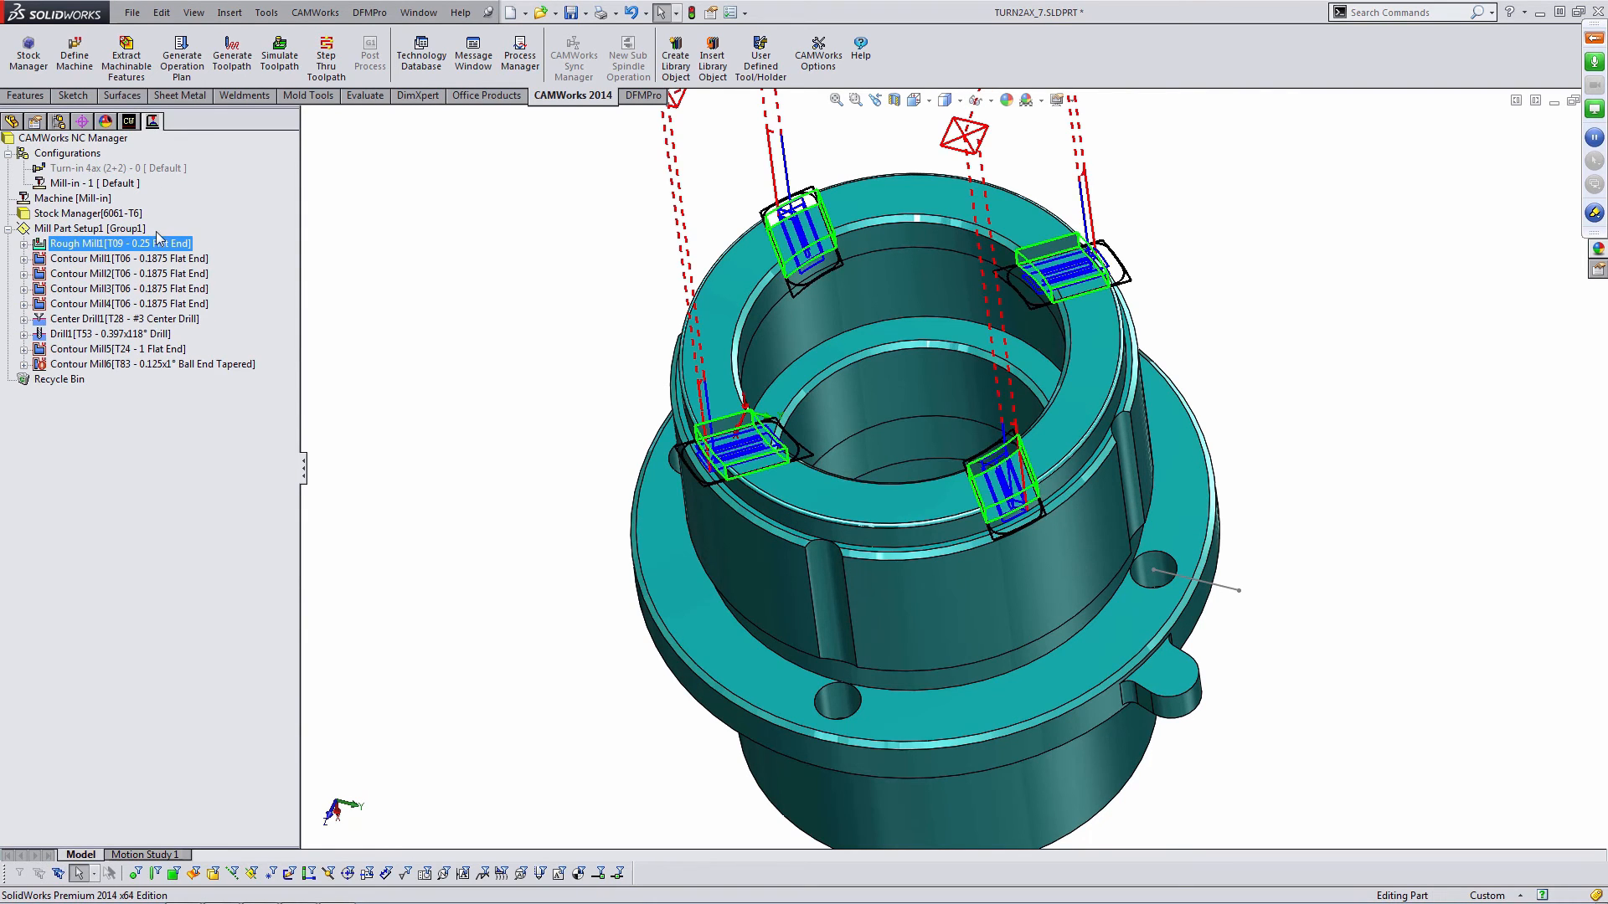
- Delete the combined Rough Mill1 and the Contour Mill1 to Contour Mill4 slot operations
left_click(99, 304, "shift")
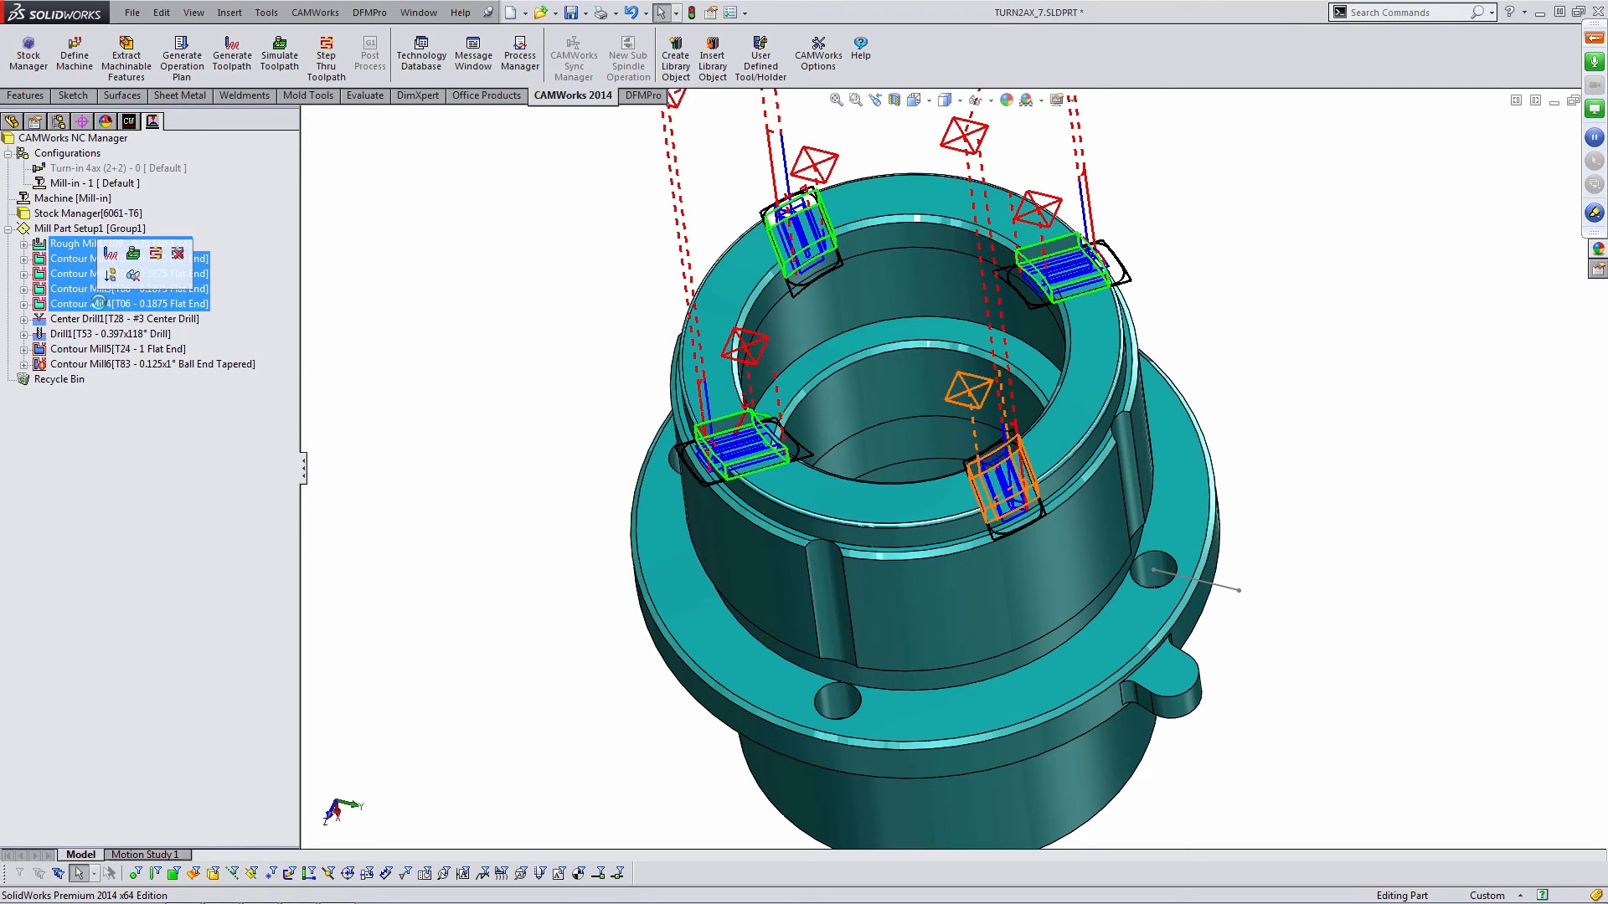
key("Delete")
left_click(862, 499)
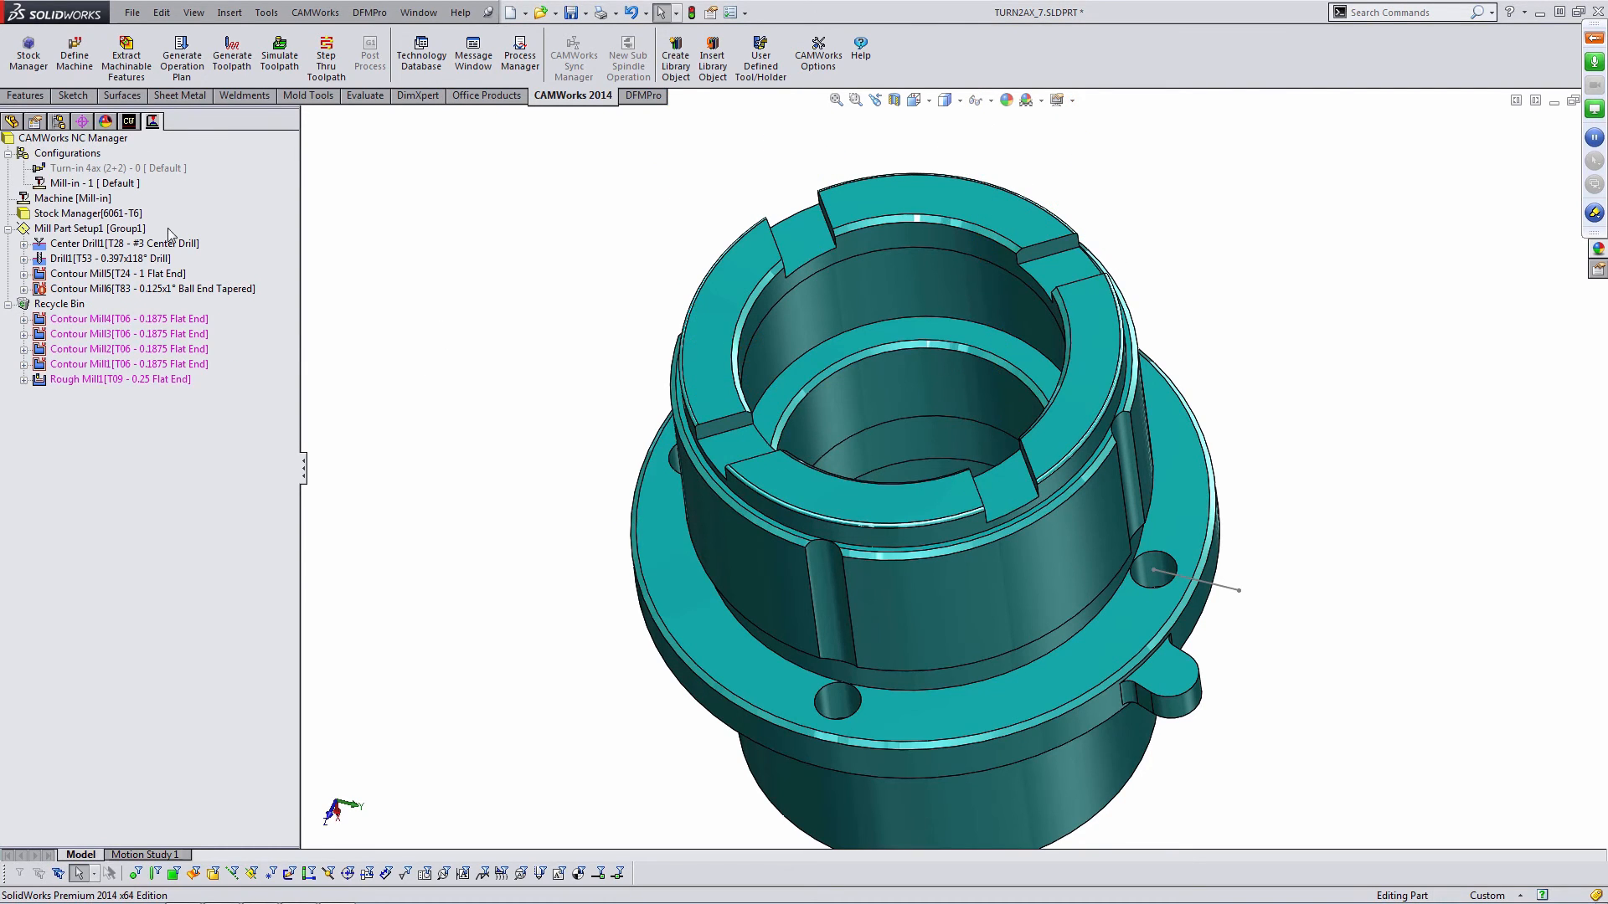
- Group Irregular Slot1 through Irregular Slot4 into one irregular slot feature group
left_click(131, 125)
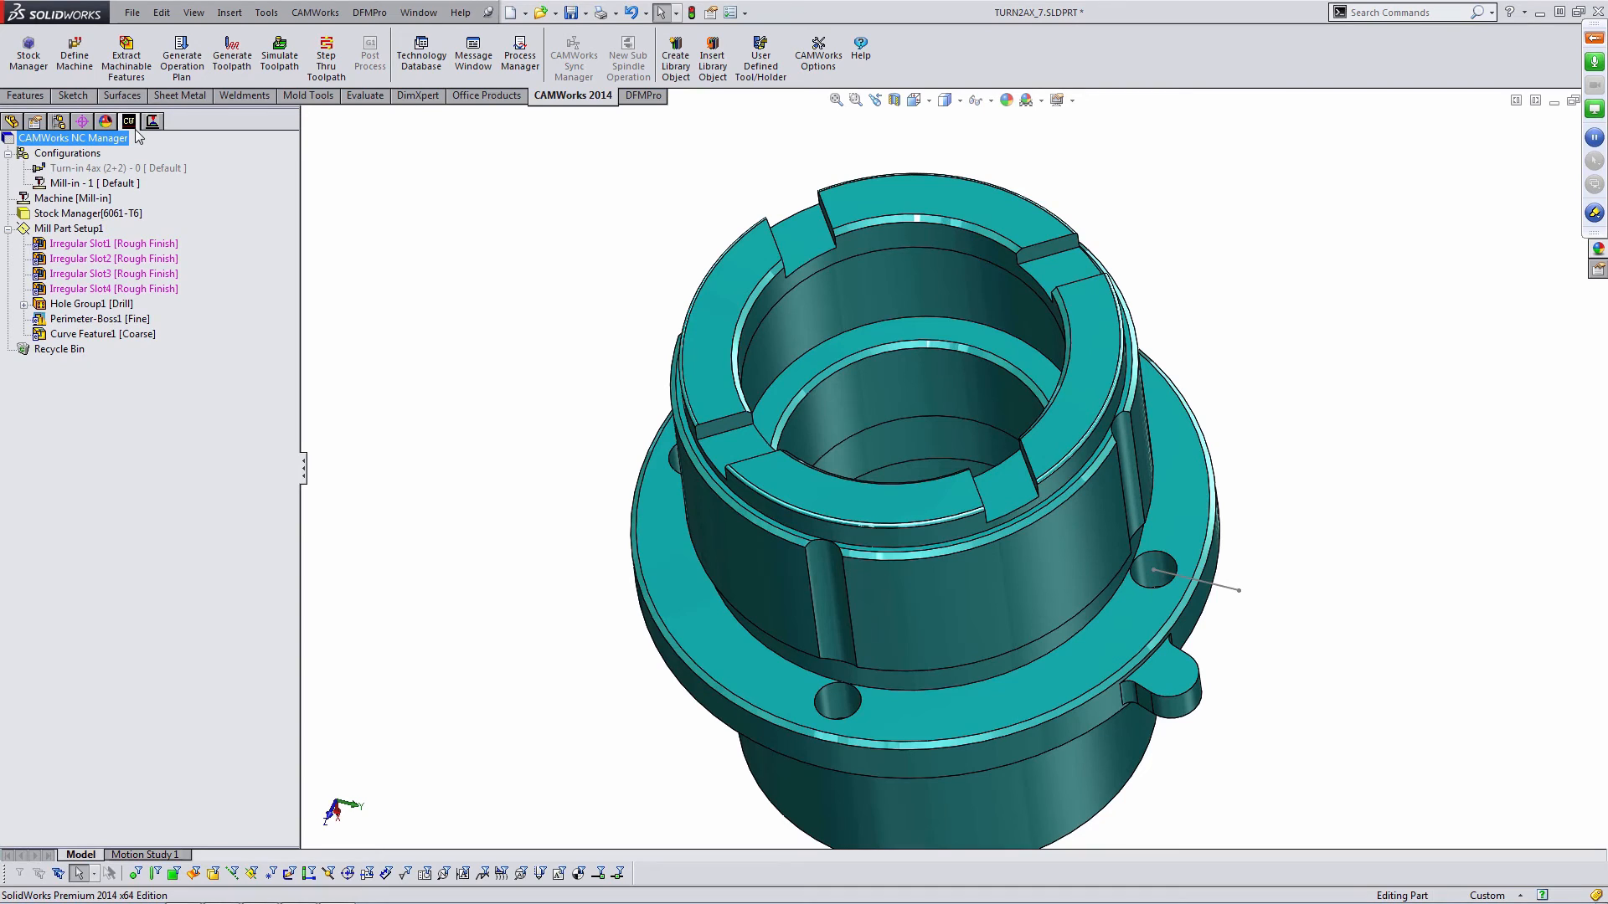
left_click(129, 244)
left_click(134, 289, "shift")
right_click(136, 289)
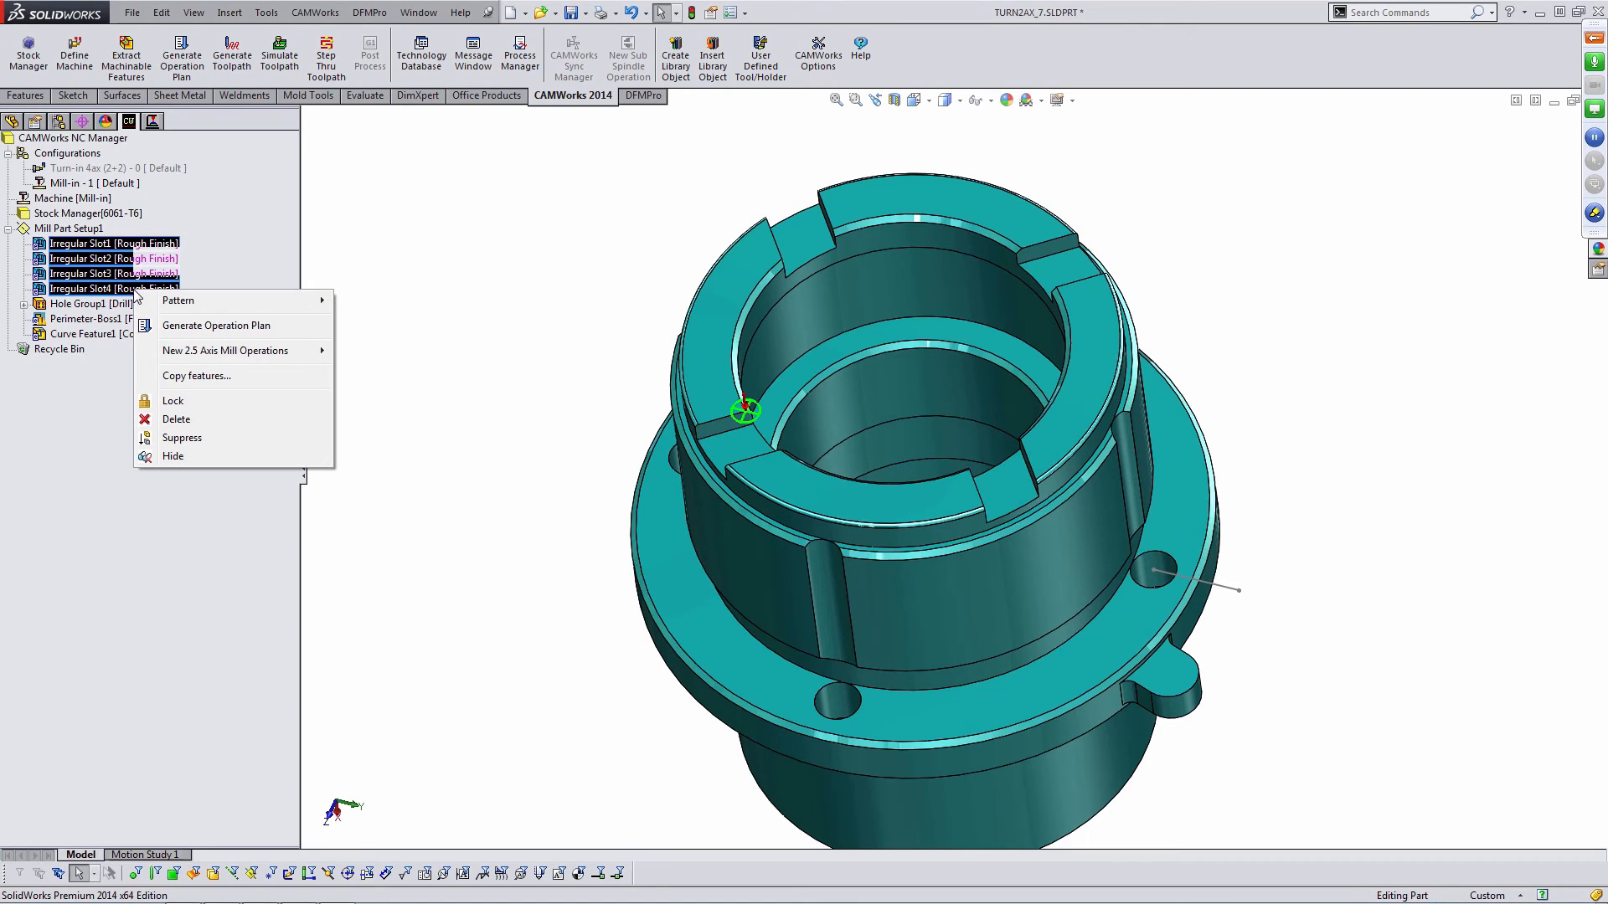
right_click(118, 241)
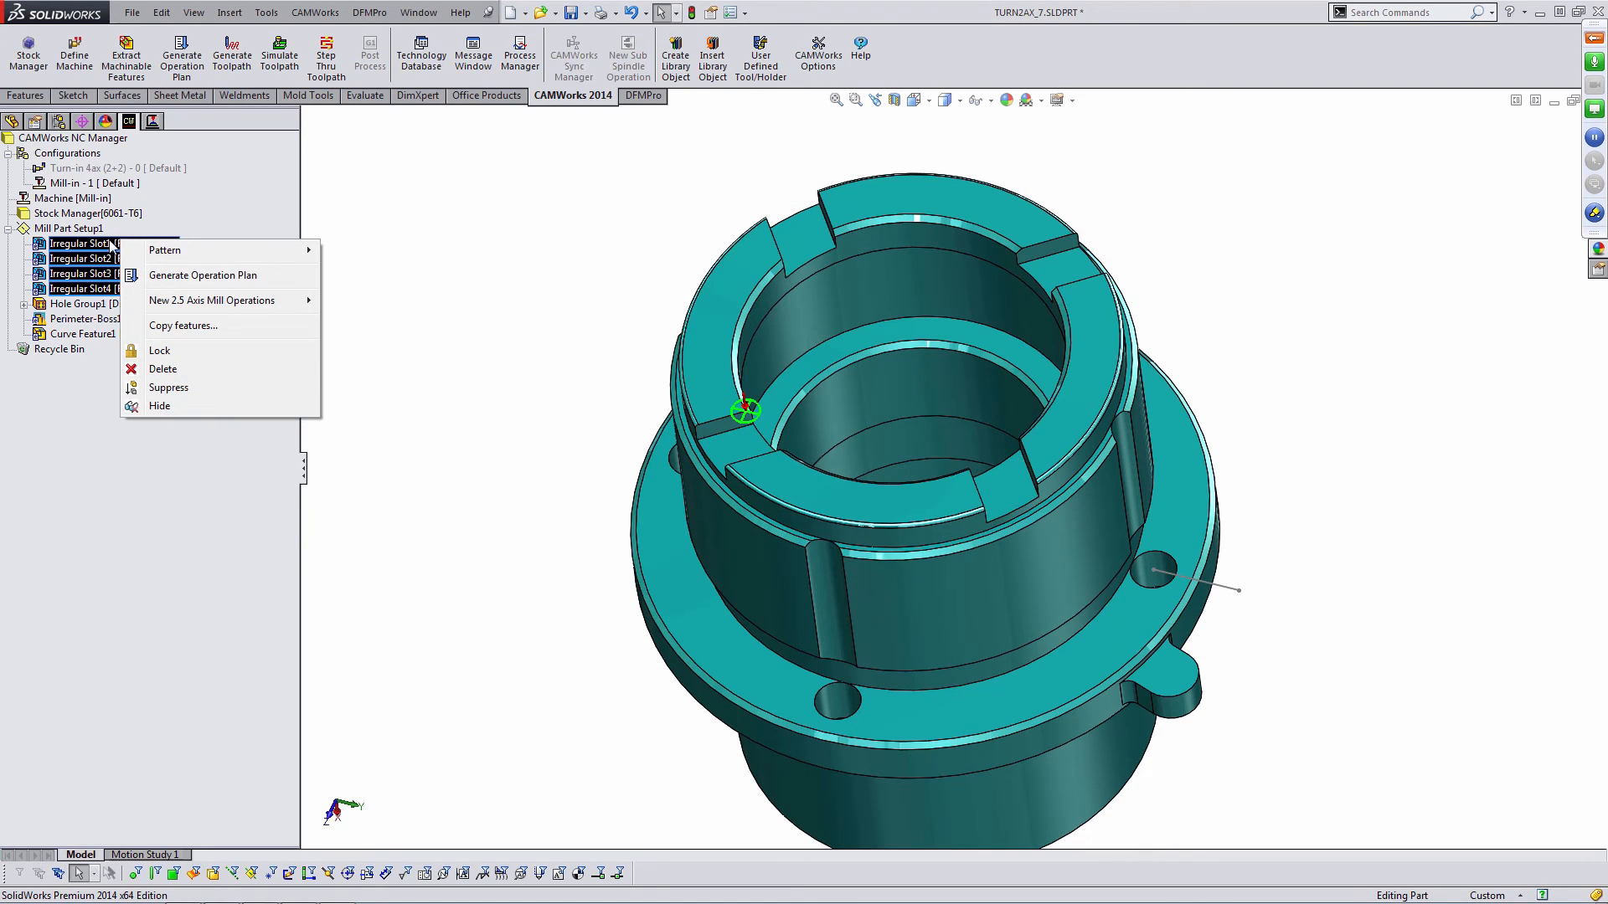
left_click(363, 403)
right_click(136, 251)
left_click(106, 375)
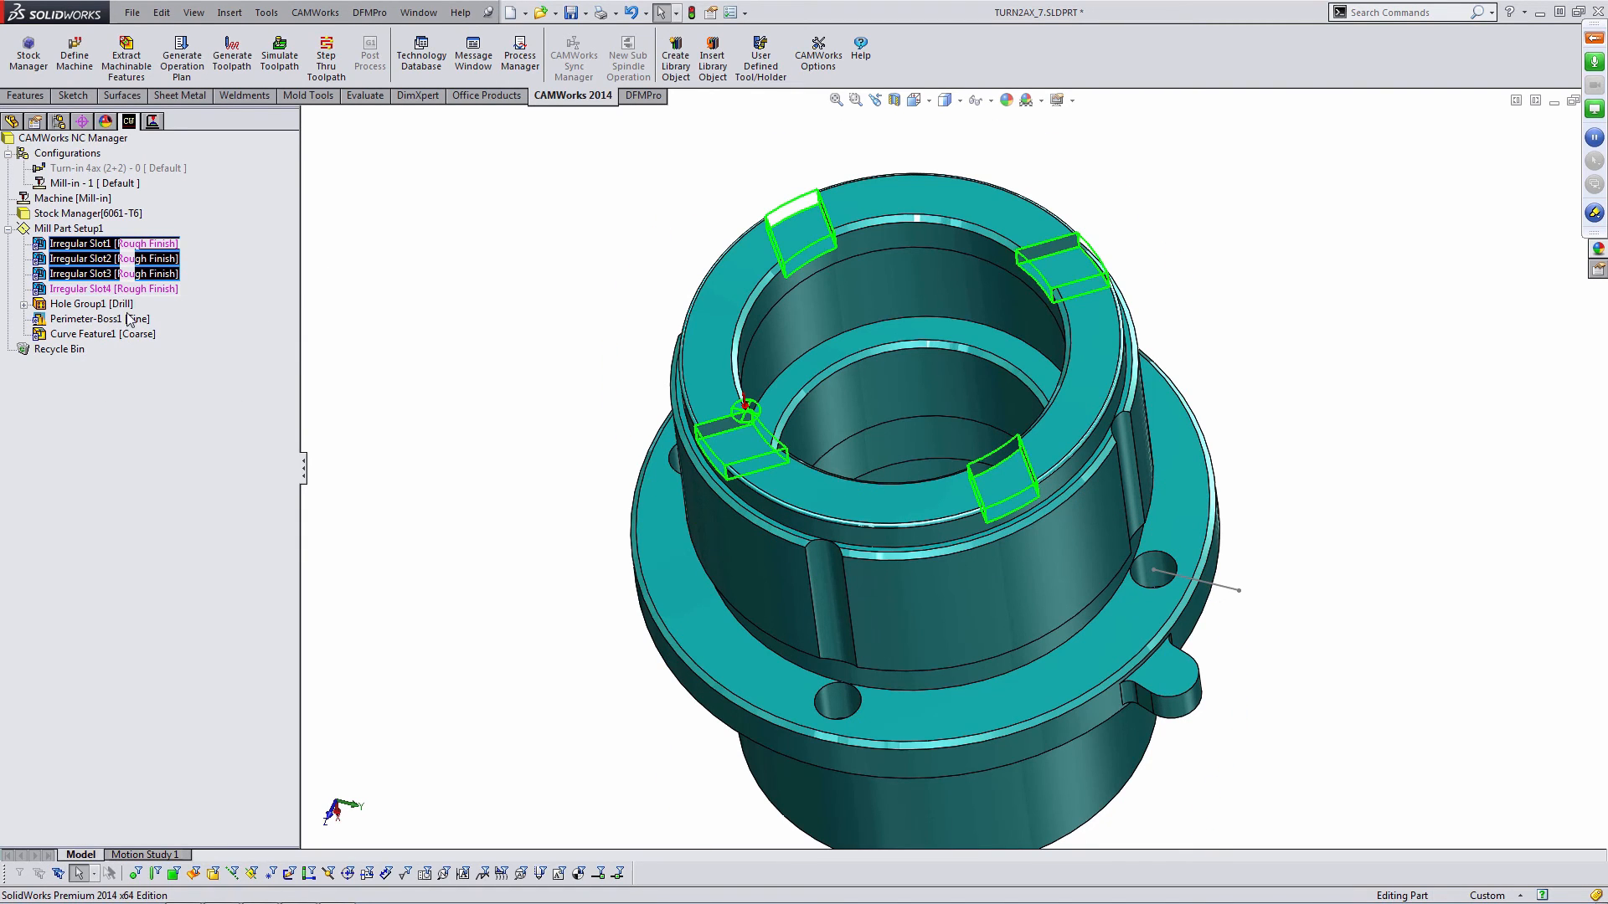
left_click(84, 244)
right_click(111, 242)
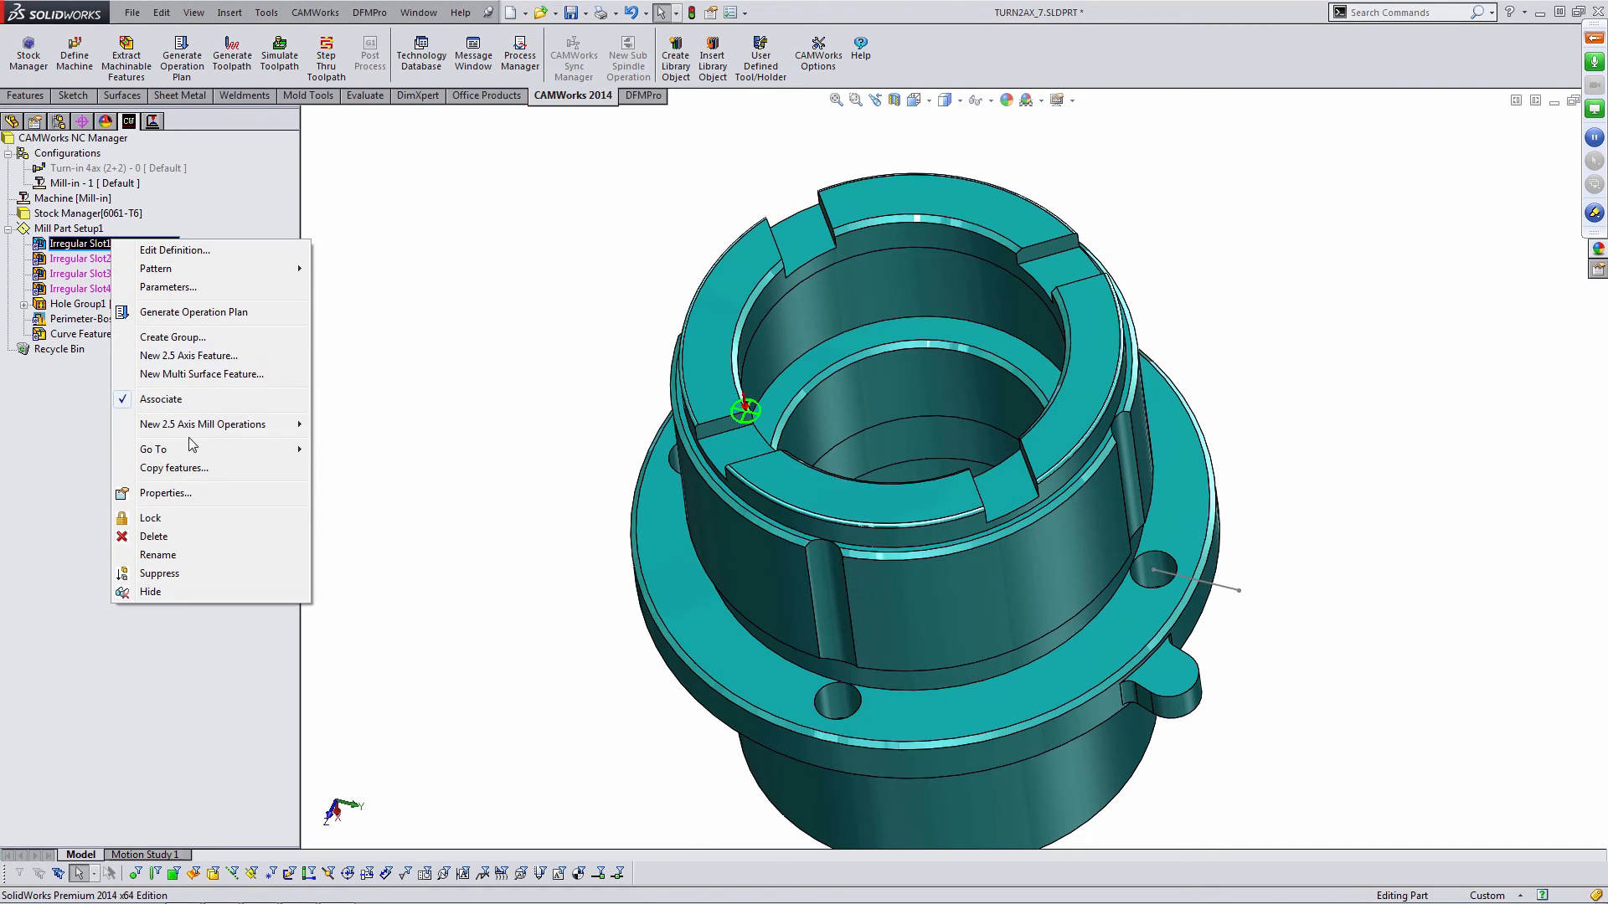
left_click(189, 338)
left_click(695, 395)
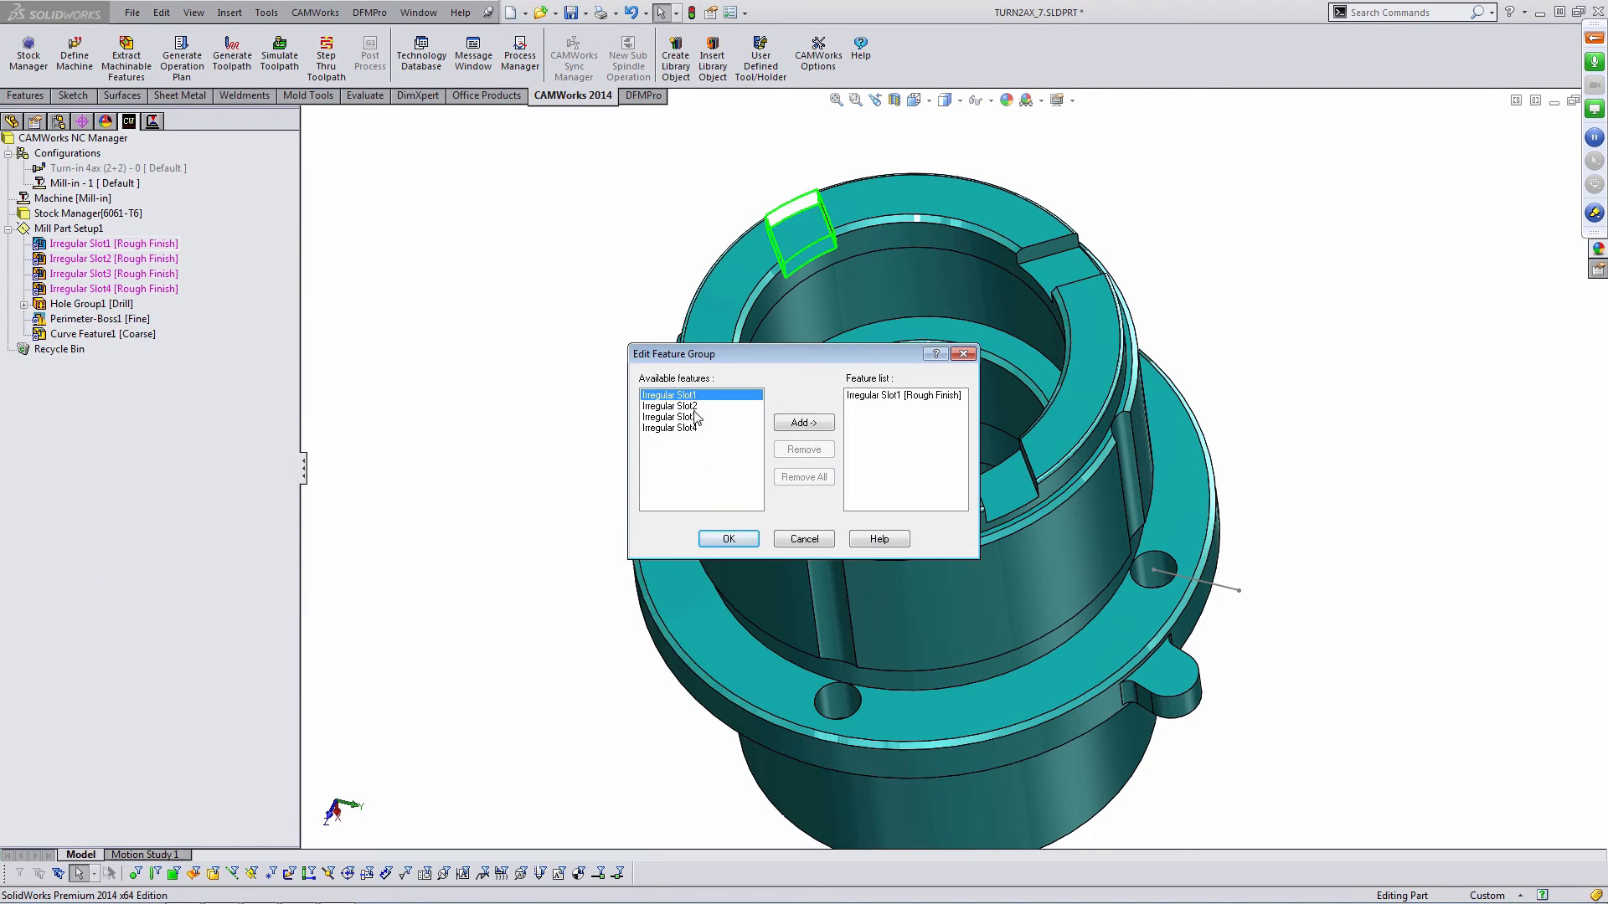
left_click(683, 429, "shift")
left_click(800, 423)
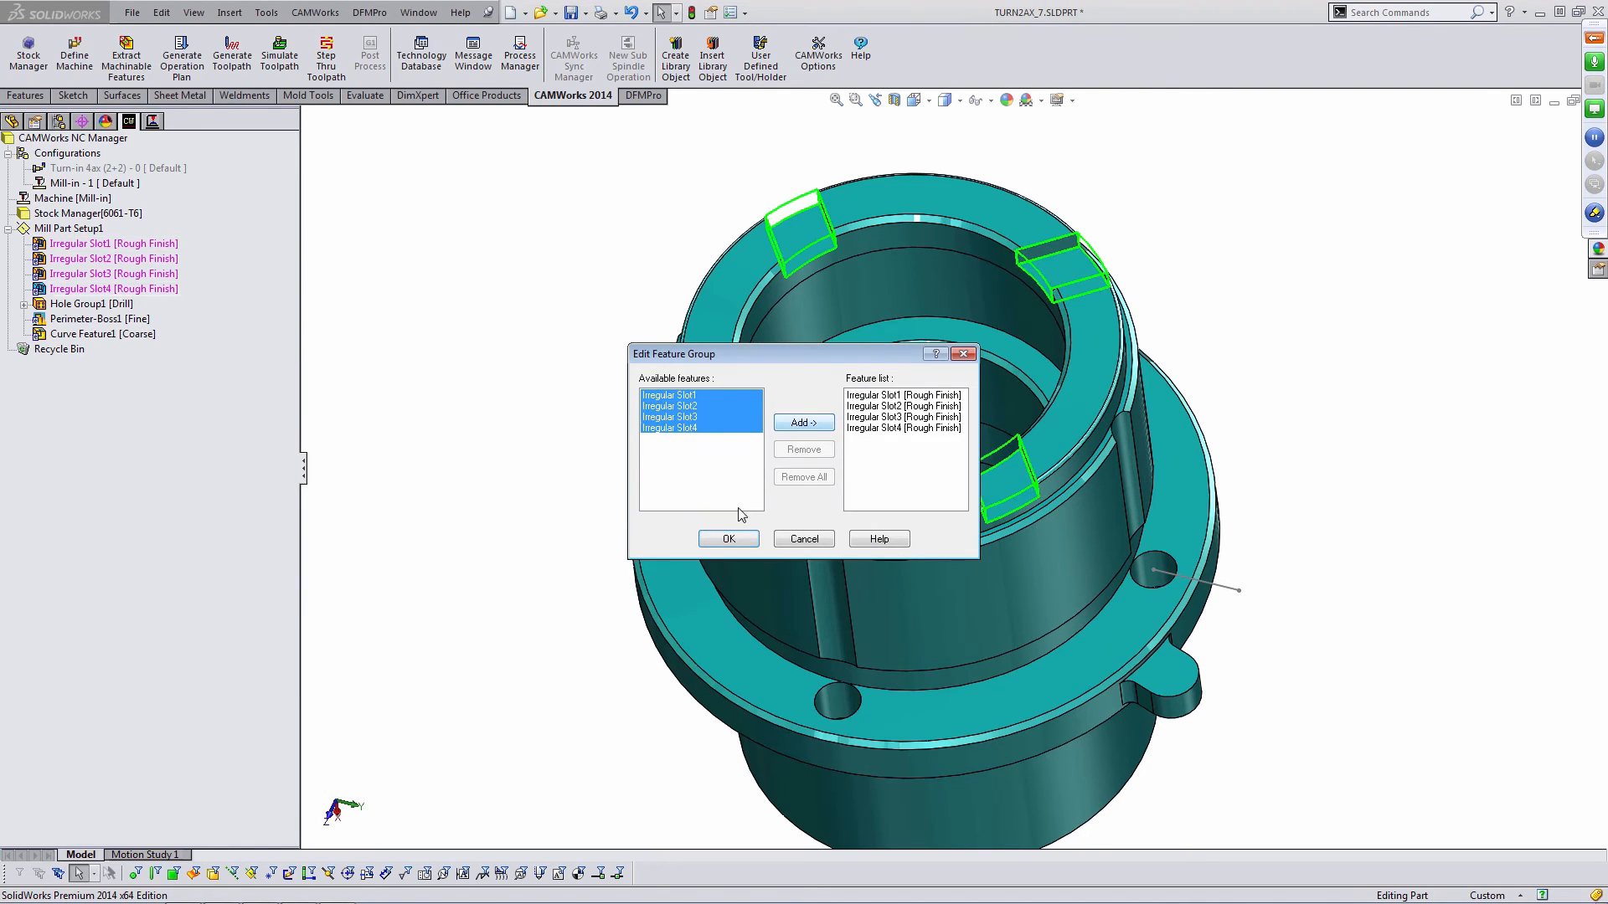
left_click(737, 538)
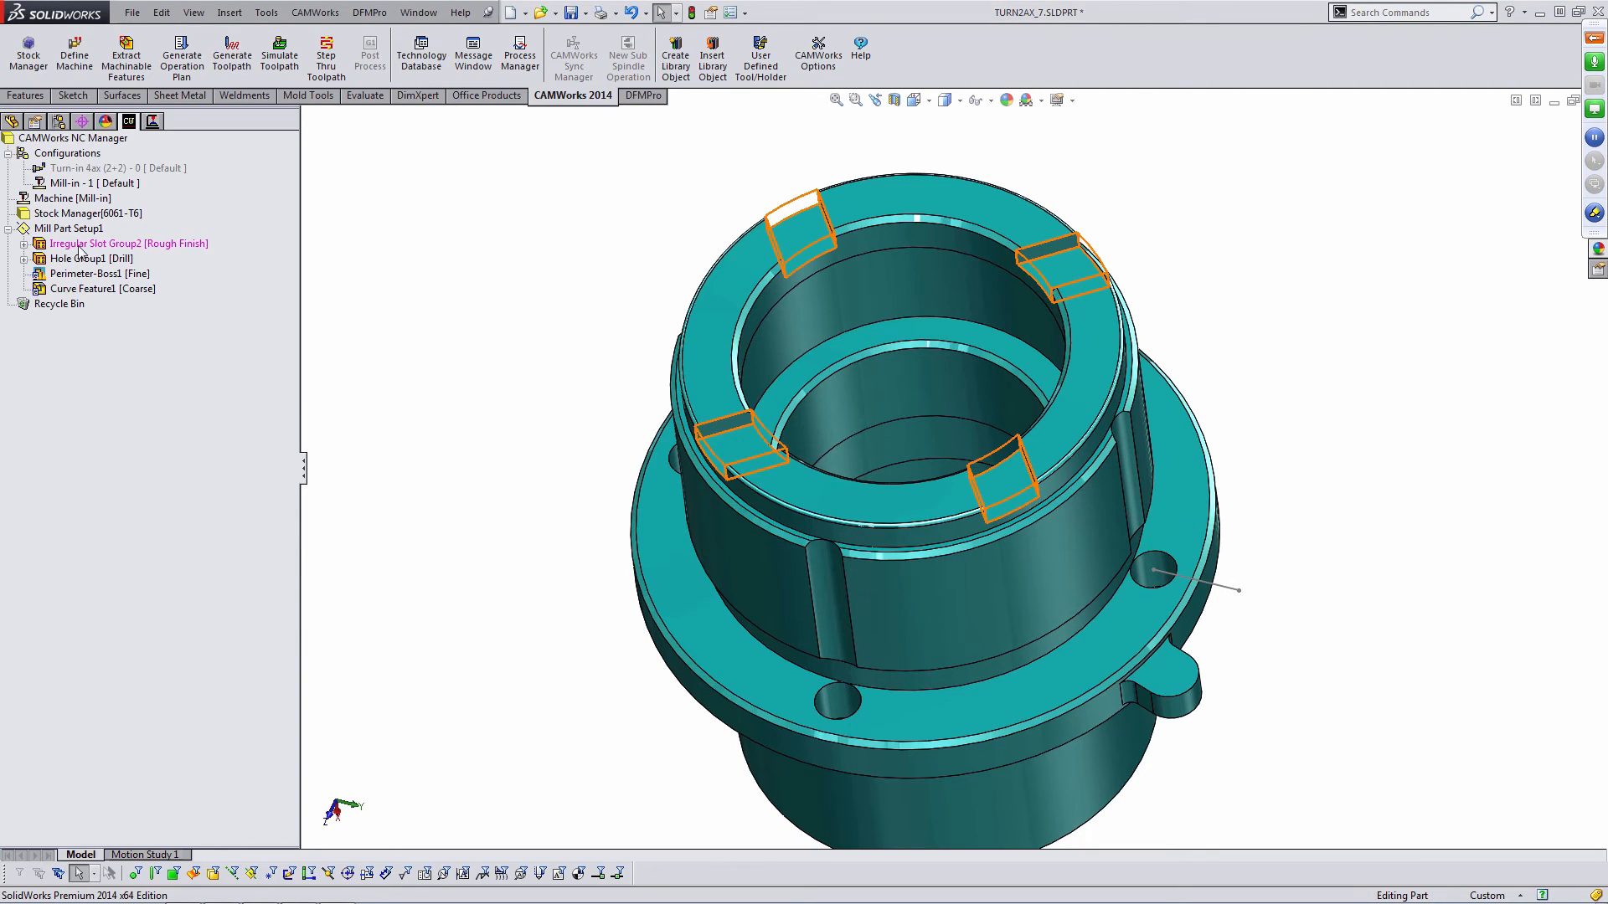
- Generate the operation plan for the new irregular slot group
left_click(29, 245)
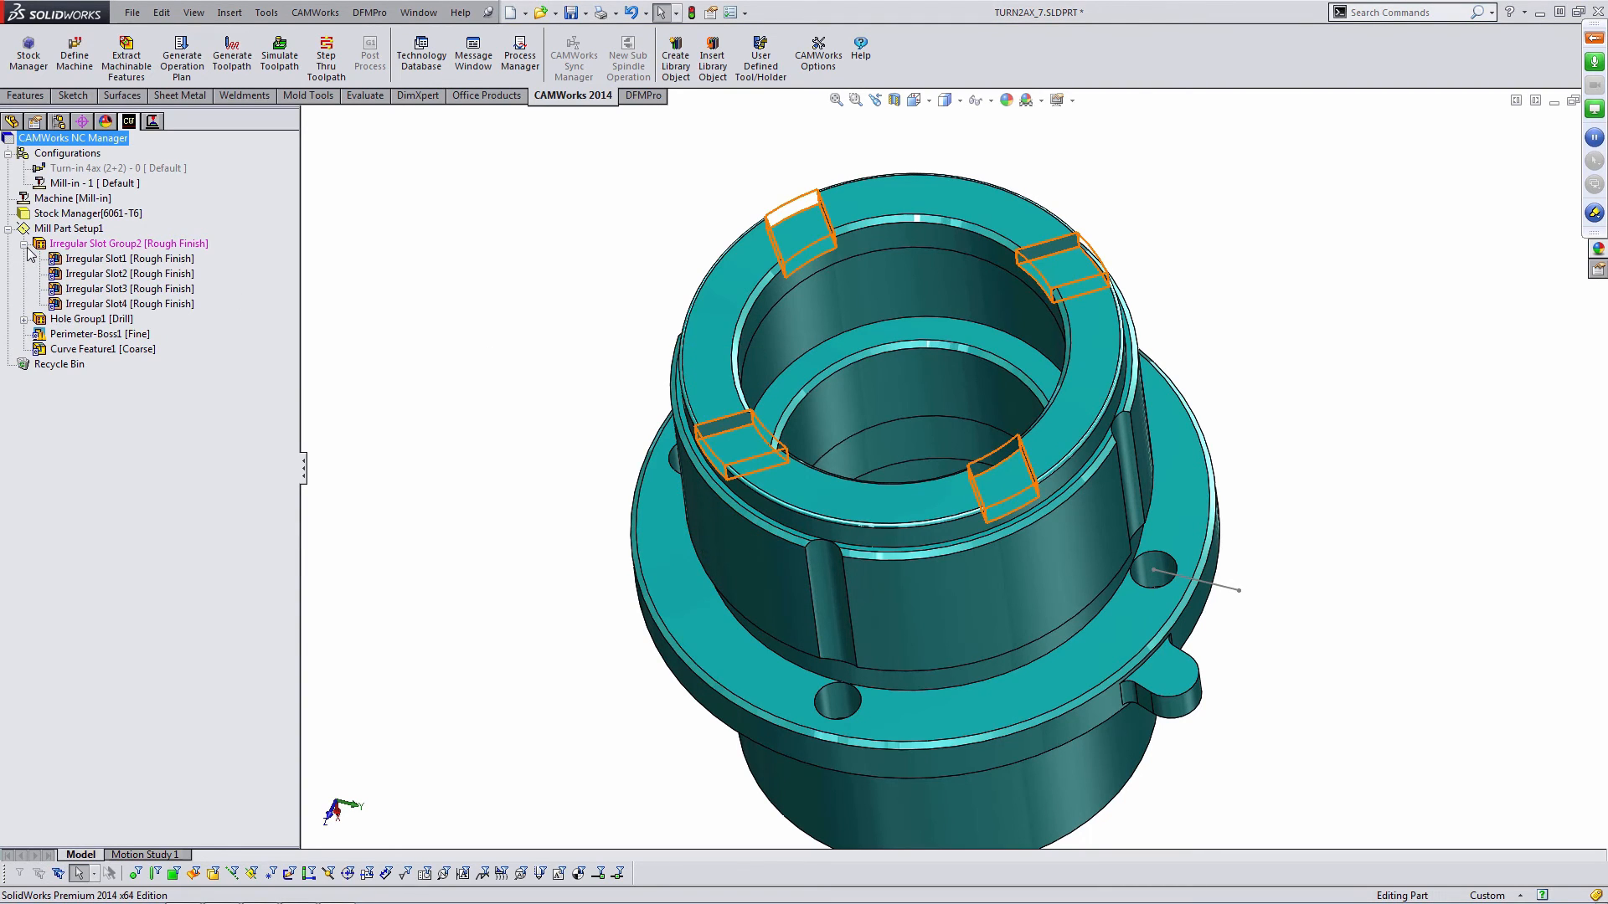
right_click(93, 243)
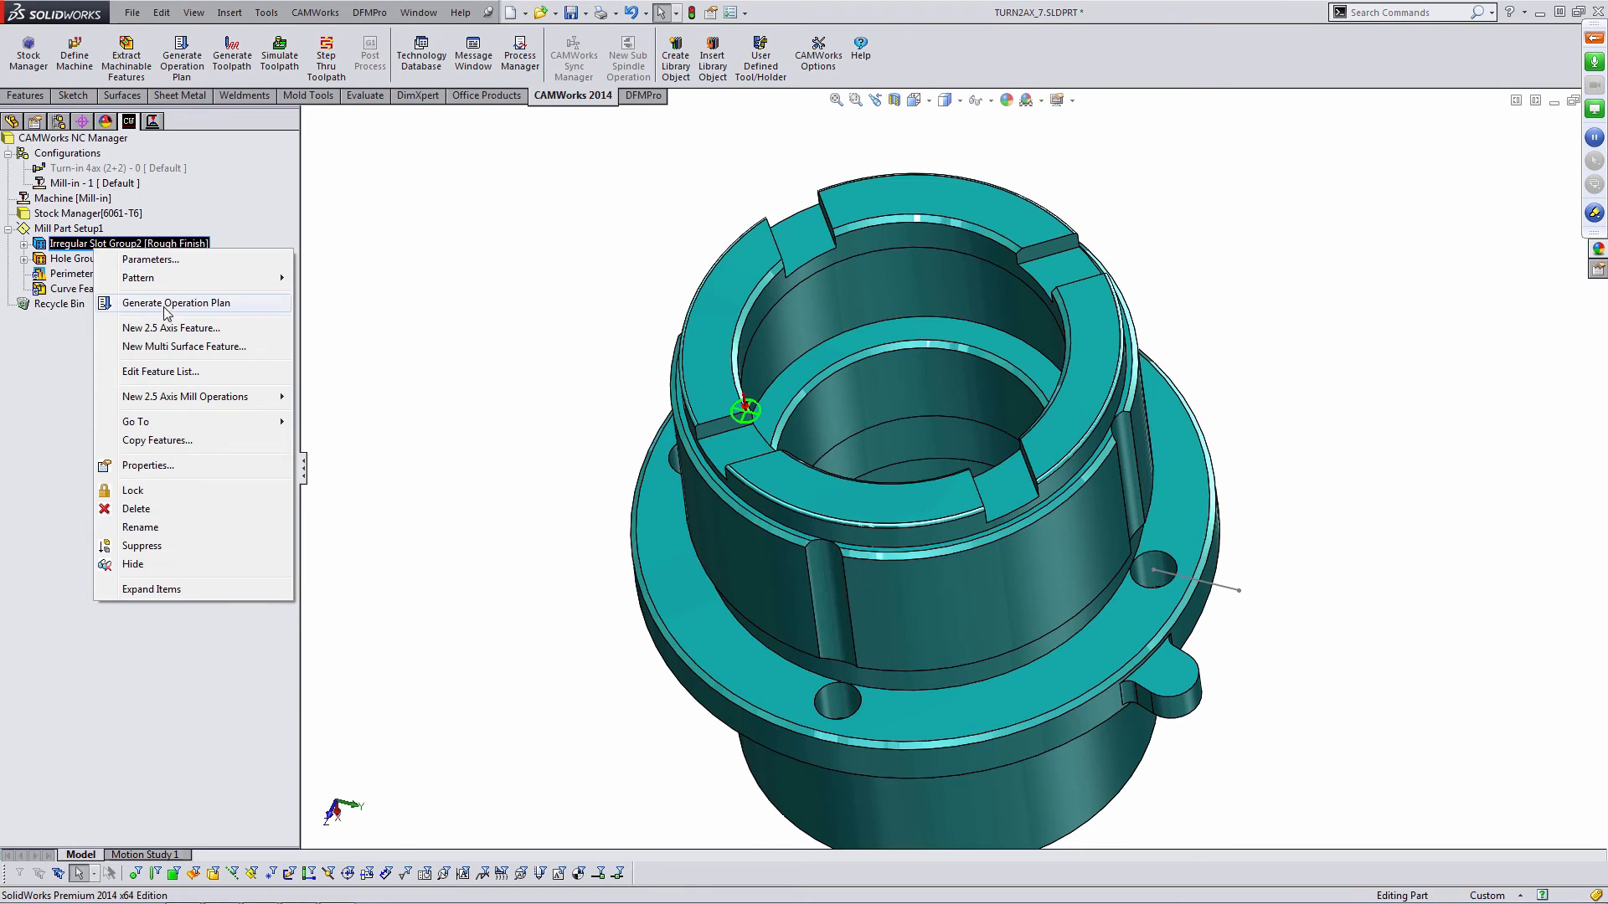
left_click(142, 306)
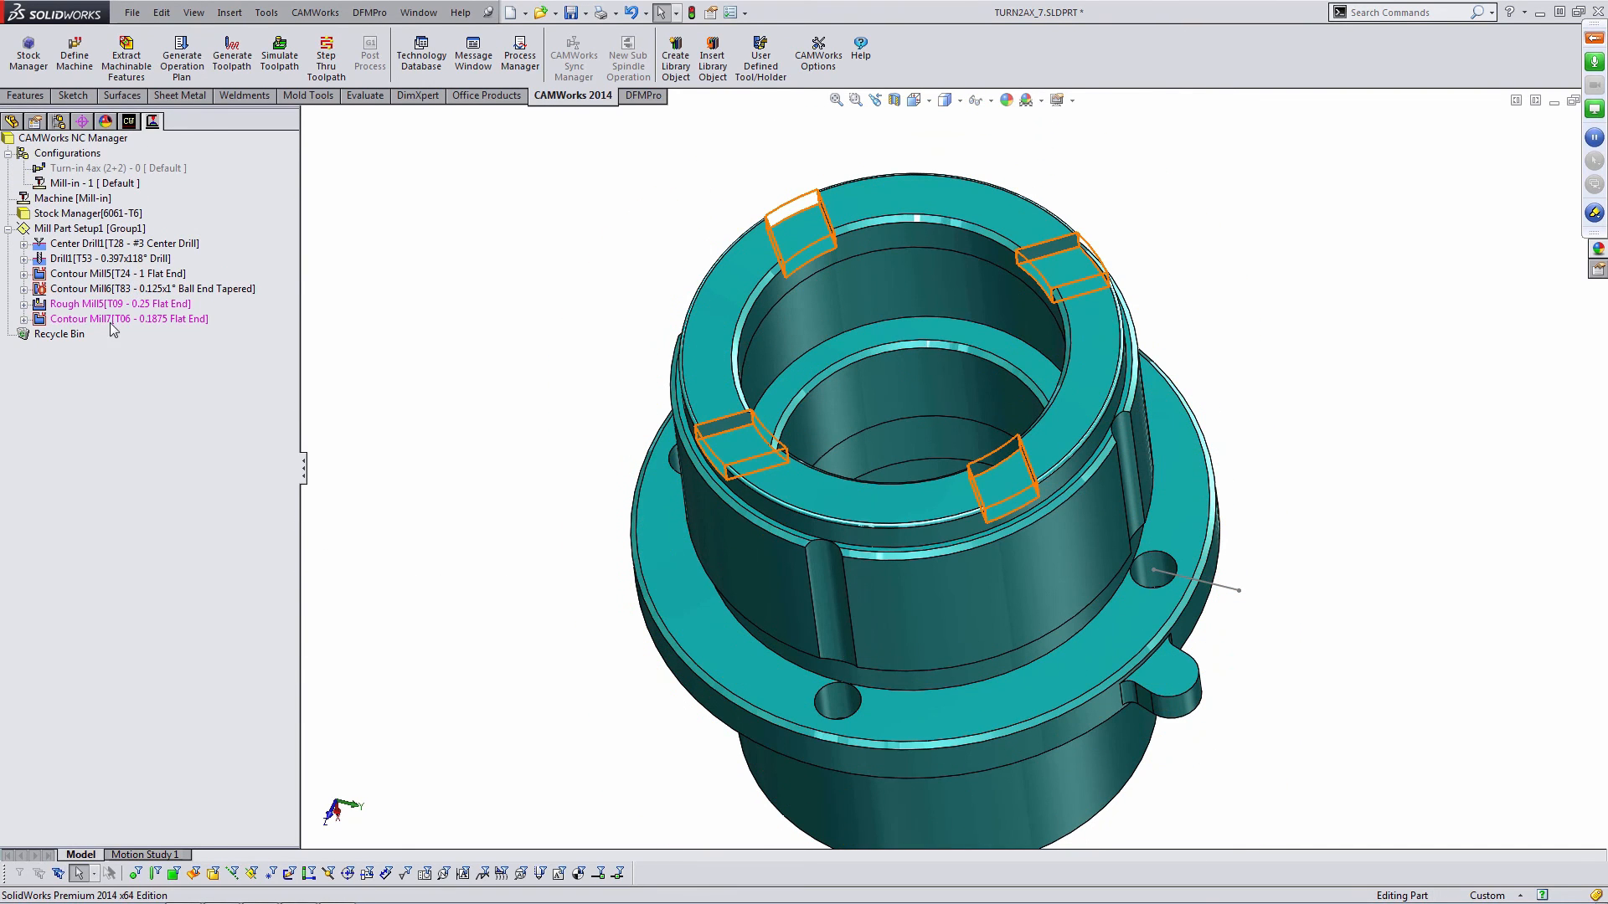
- Generate toolpaths for the new Rough Mill5 and Contour Mill7 slot operations
left_click(104, 305)
left_click(110, 321, "shift")
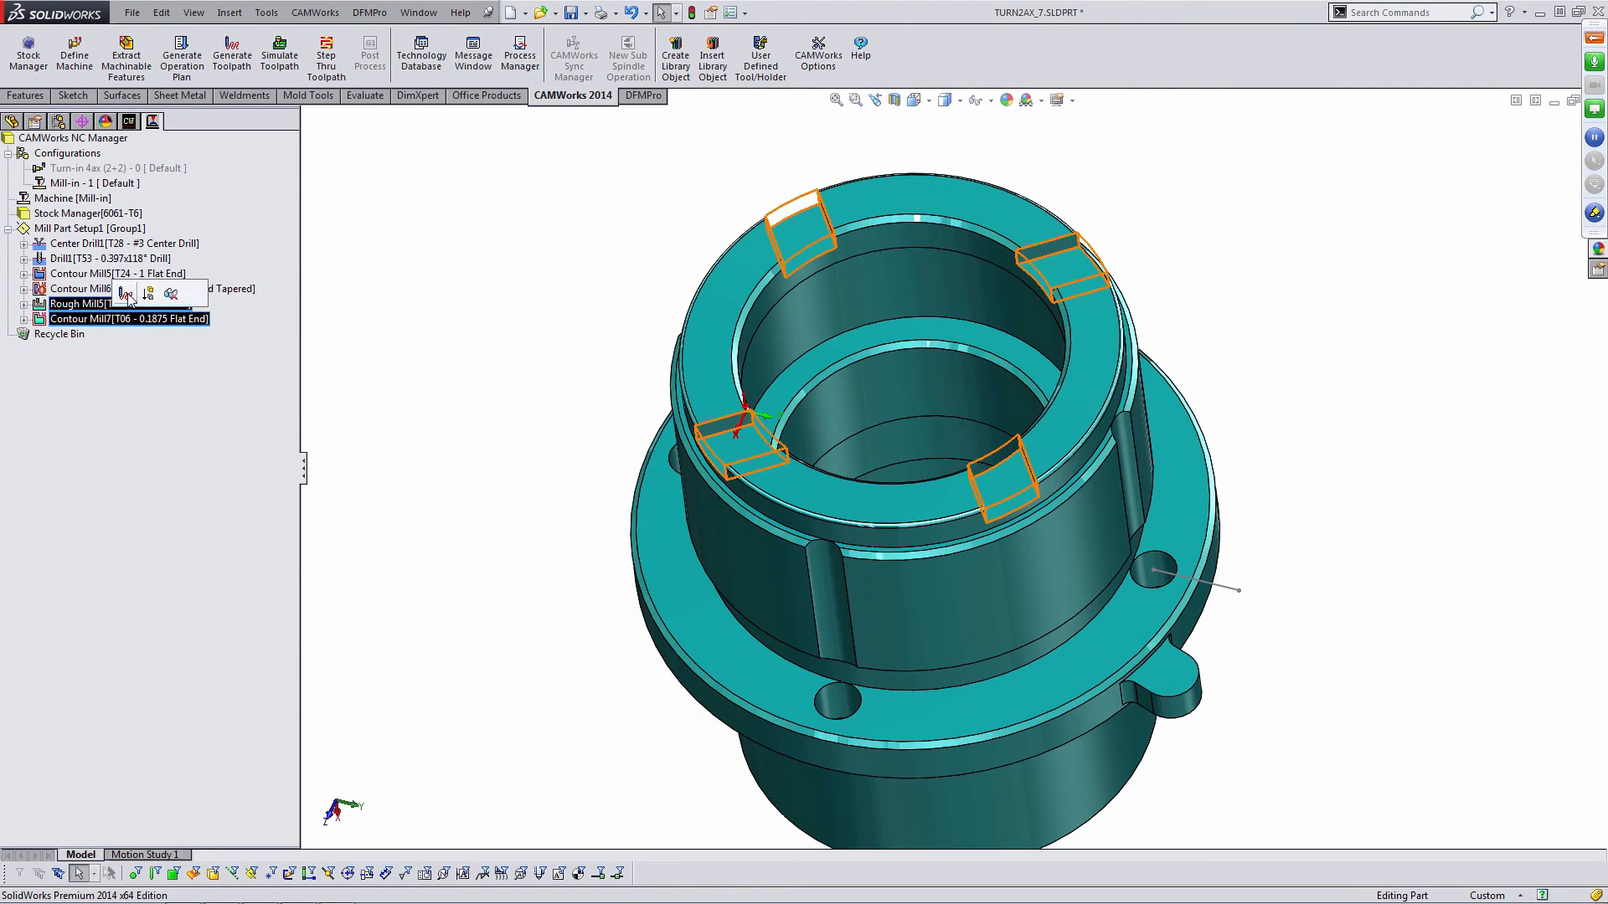
left_click(125, 293)
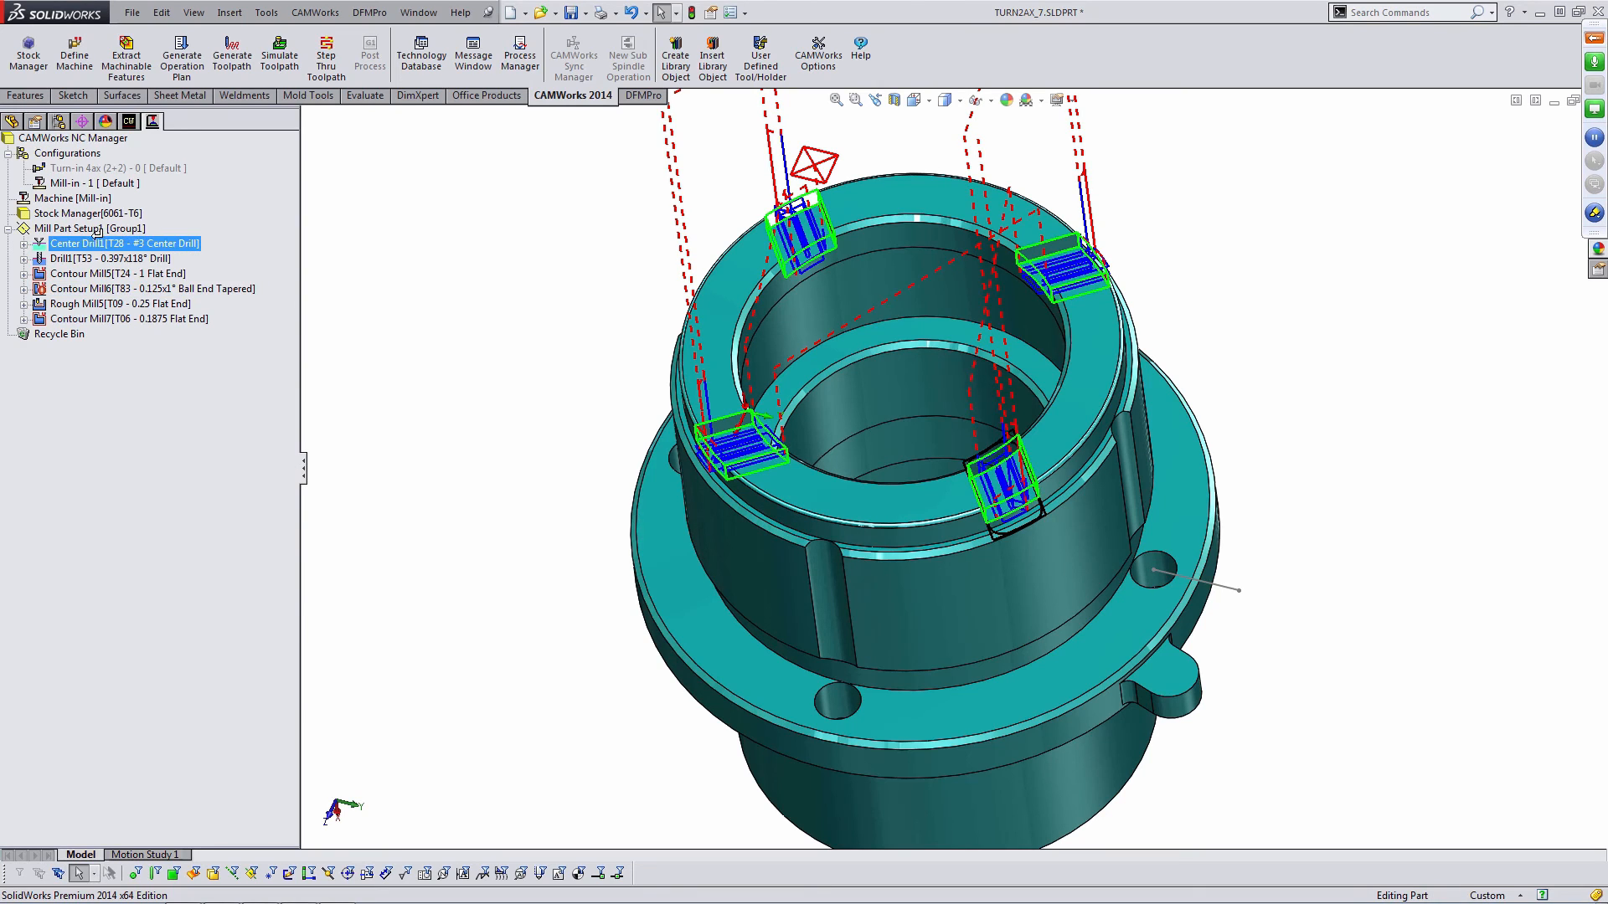
- Inspect the slot rough-milling, center drill and drill toolpaths on the part from different angles
left_click(112, 305)
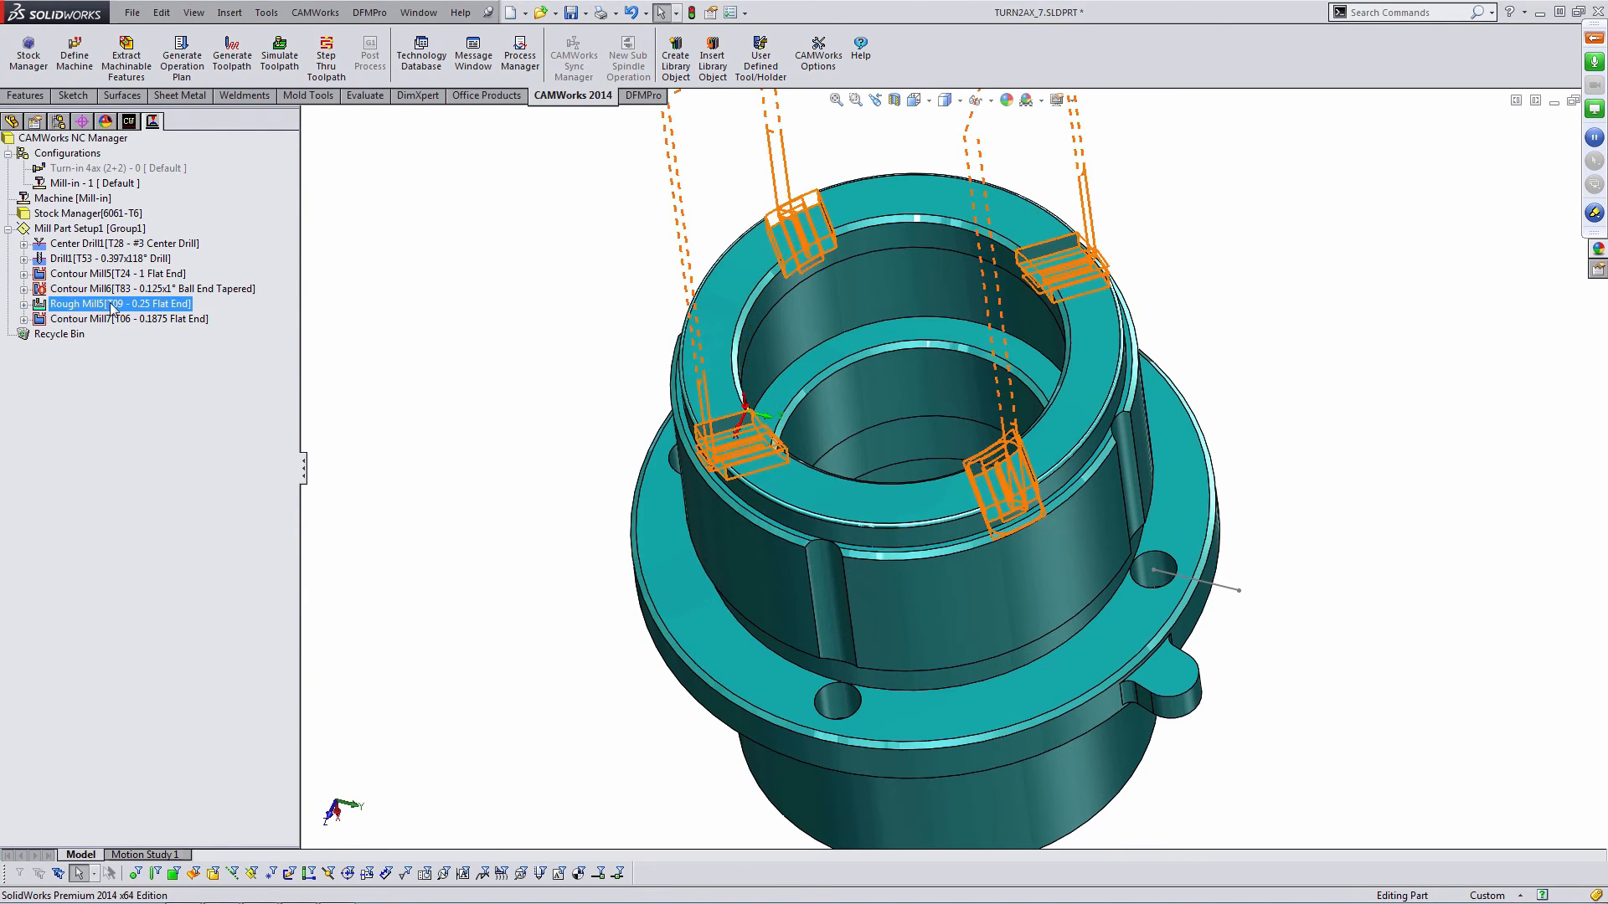
left_click(396, 297)
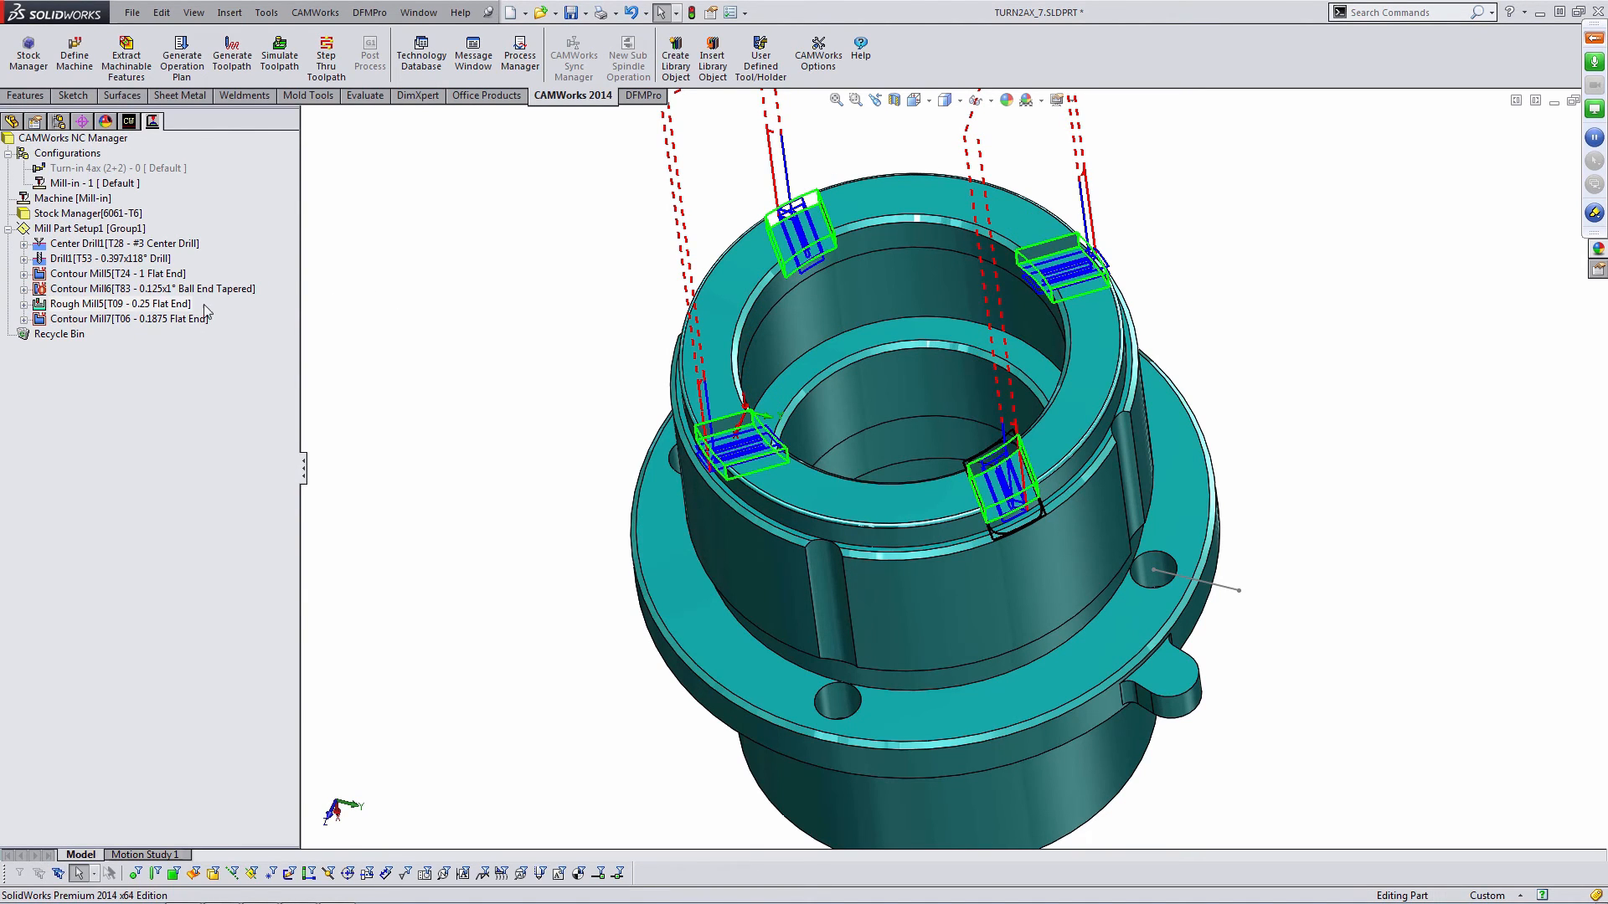
left_click(126, 245)
left_click(402, 355)
mouse_move(701, 469)
middle_mouse_down()
mouse_move(697, 366)
mouse_move(700, 456)
middle_mouse_up()
left_click(154, 260)
left_click(596, 461)
middle_click_drag(667, 511, 1216, 281)
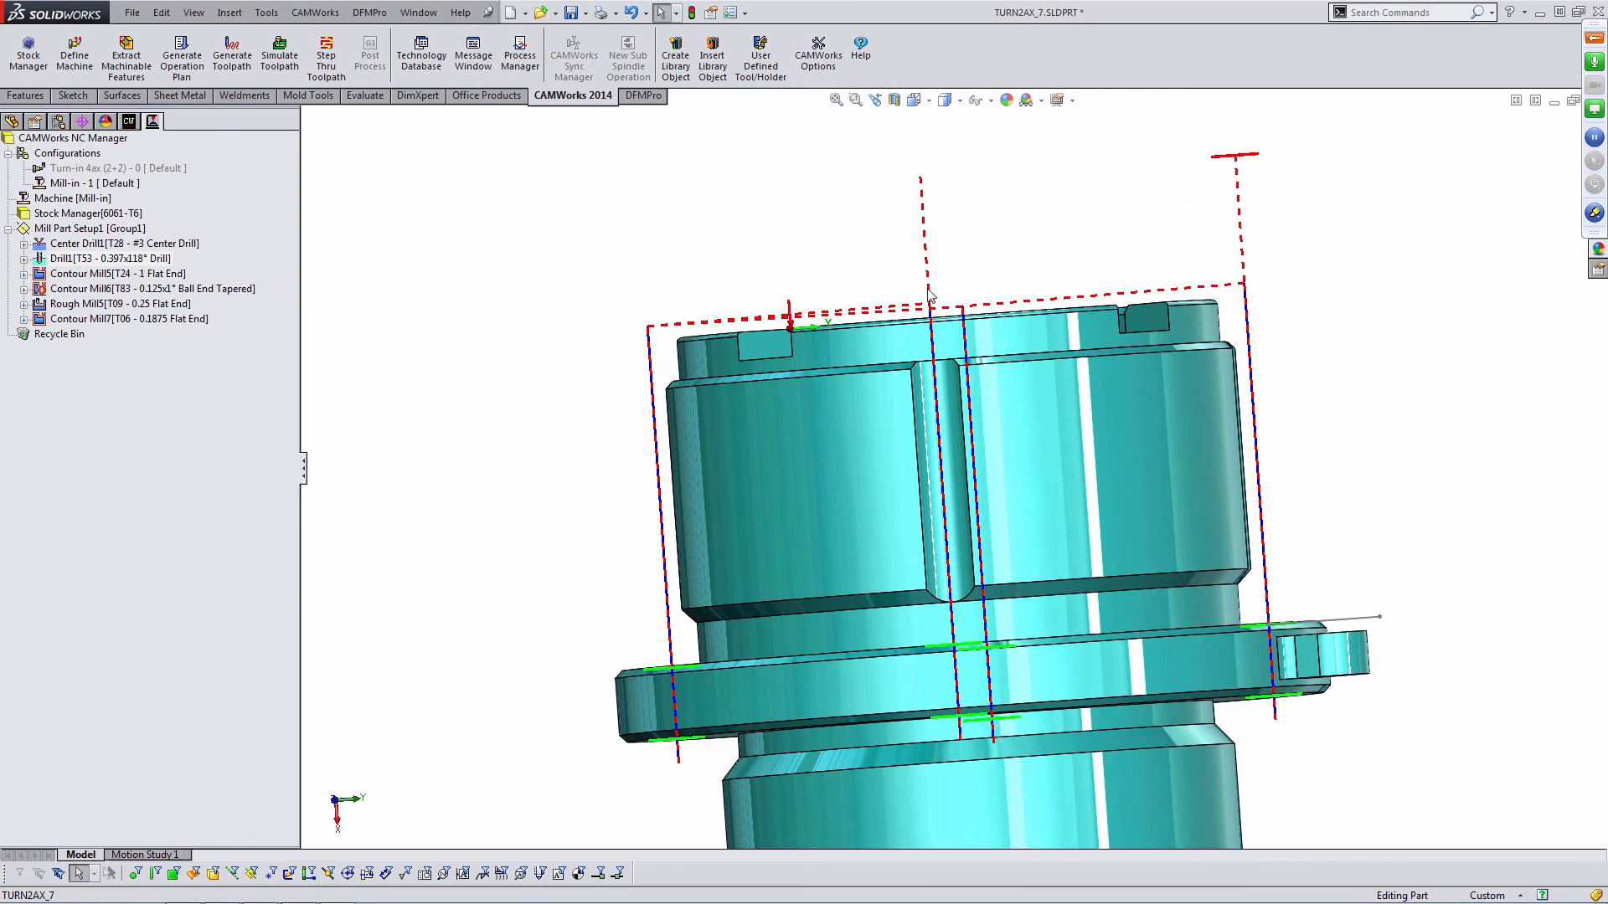
middle_click_drag(919, 294, 924, 456)
- Inspect the center drill and Contour Mill5 toolpaths around the whole part from several angles
left_click(136, 241)
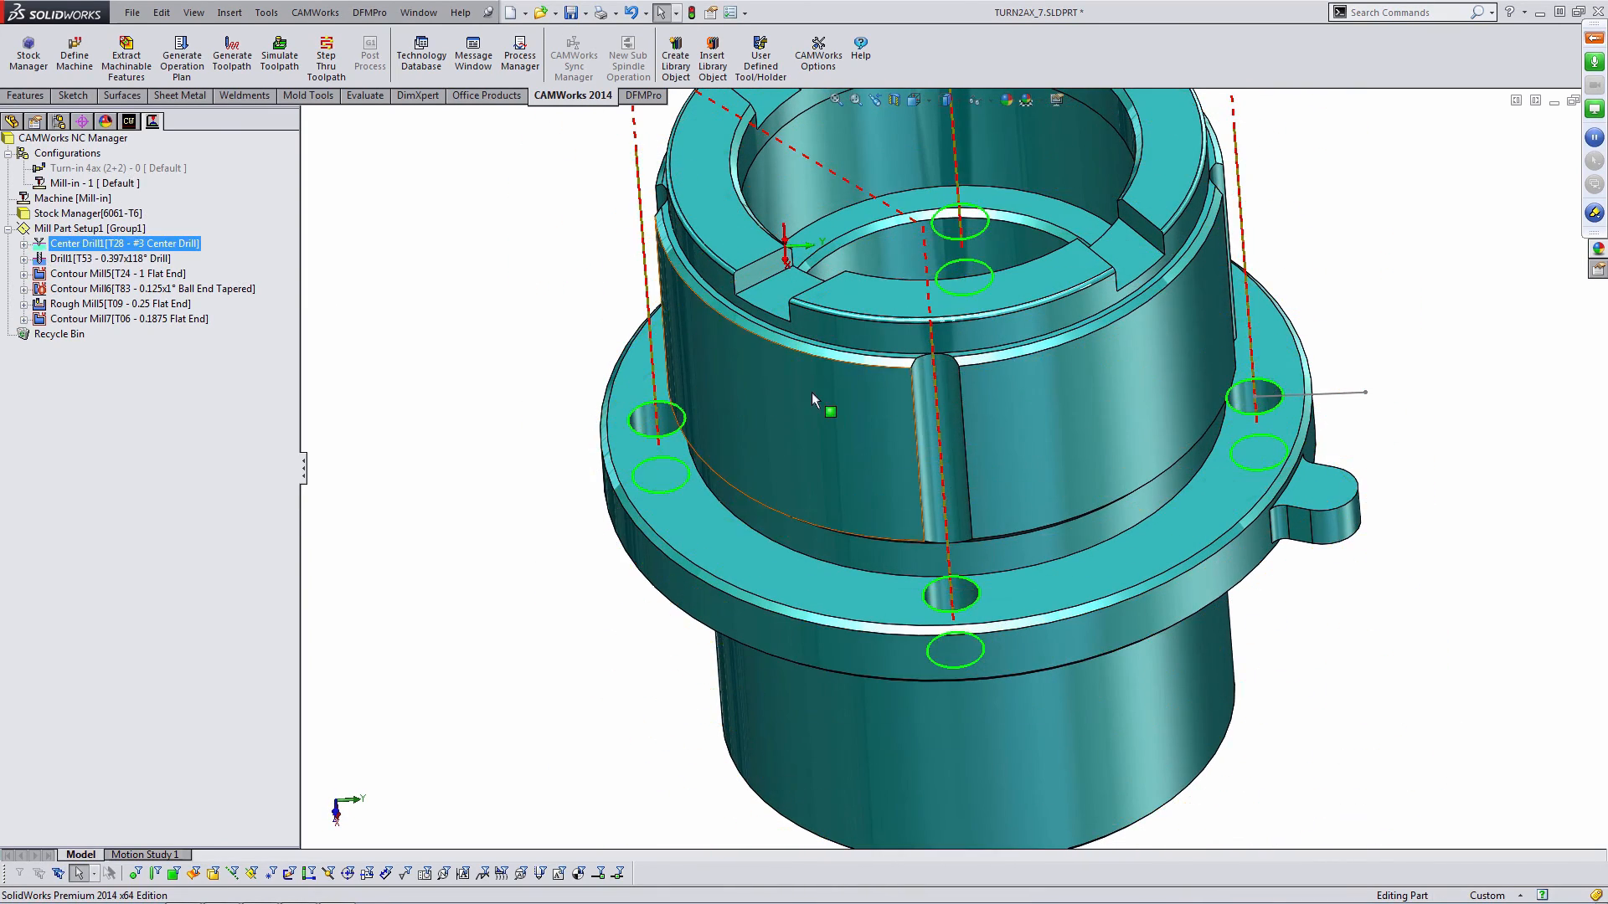
middle_click_drag(812, 390, 908, 334)
scroll(821, 354, "up", 3)
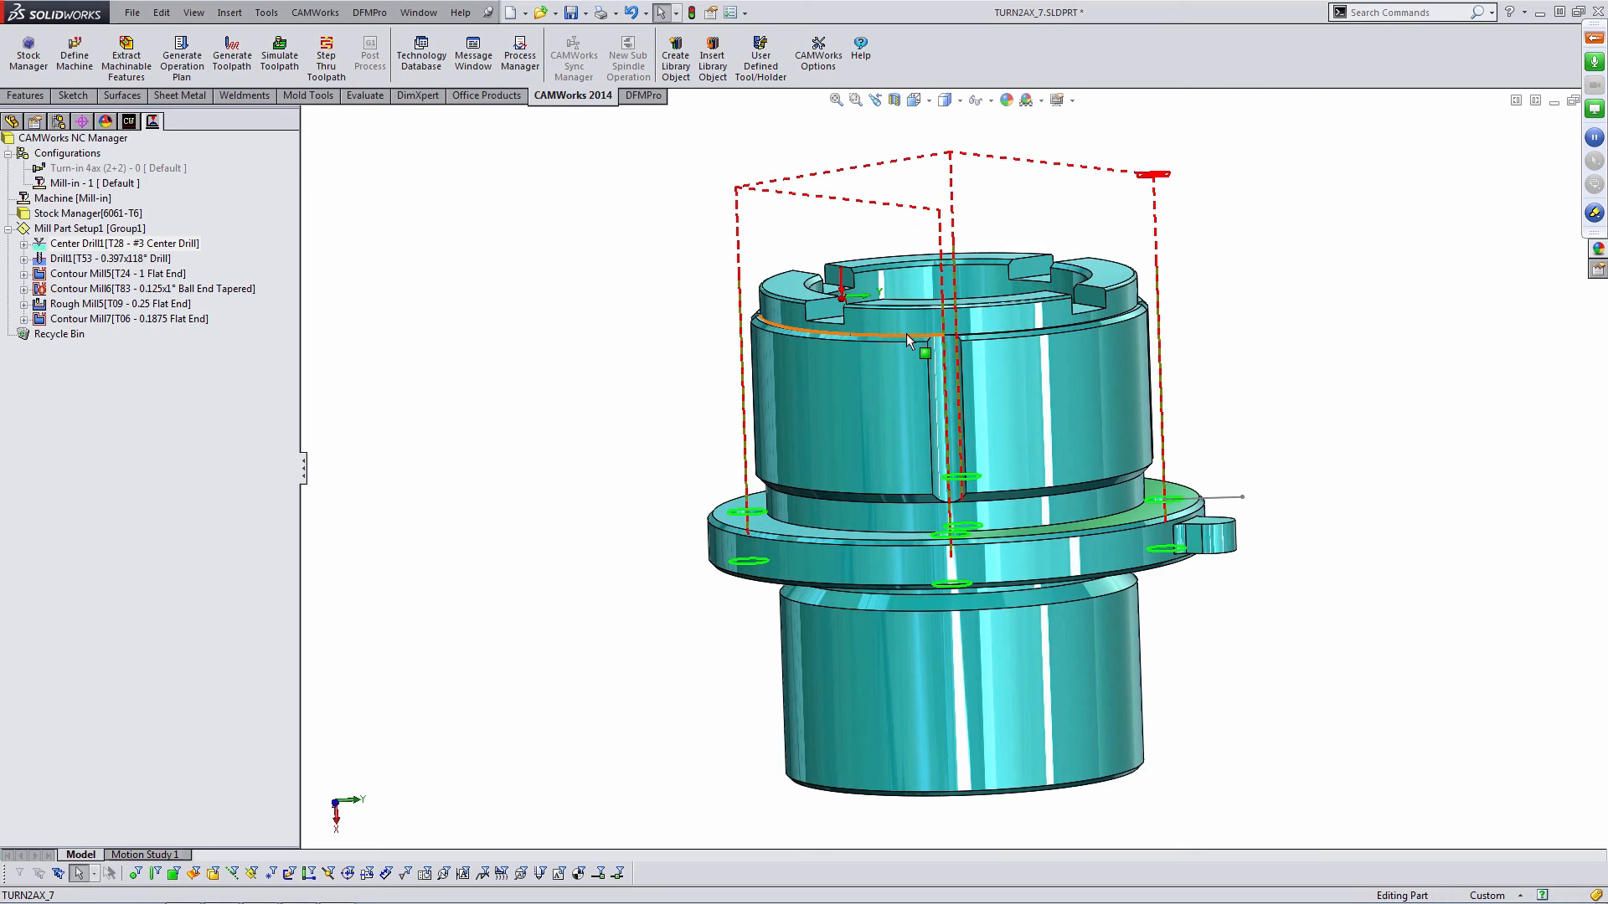
middle_click_drag(906, 333, 731, 352)
left_click(111, 277)
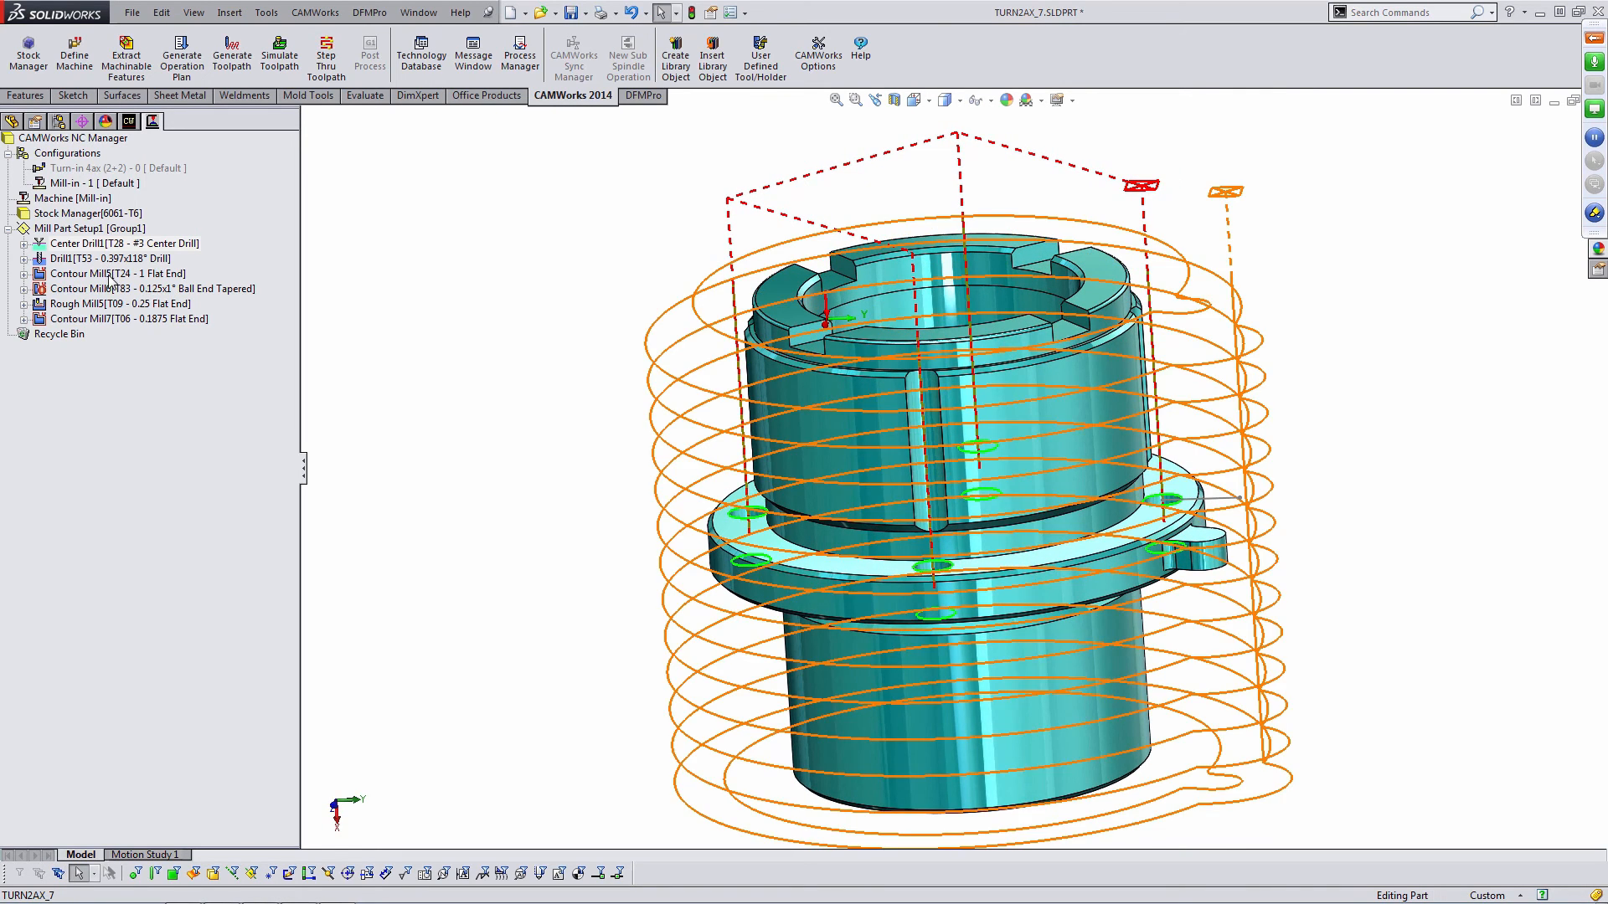
left_click(110, 278)
middle_click_drag(867, 389, 892, 504)
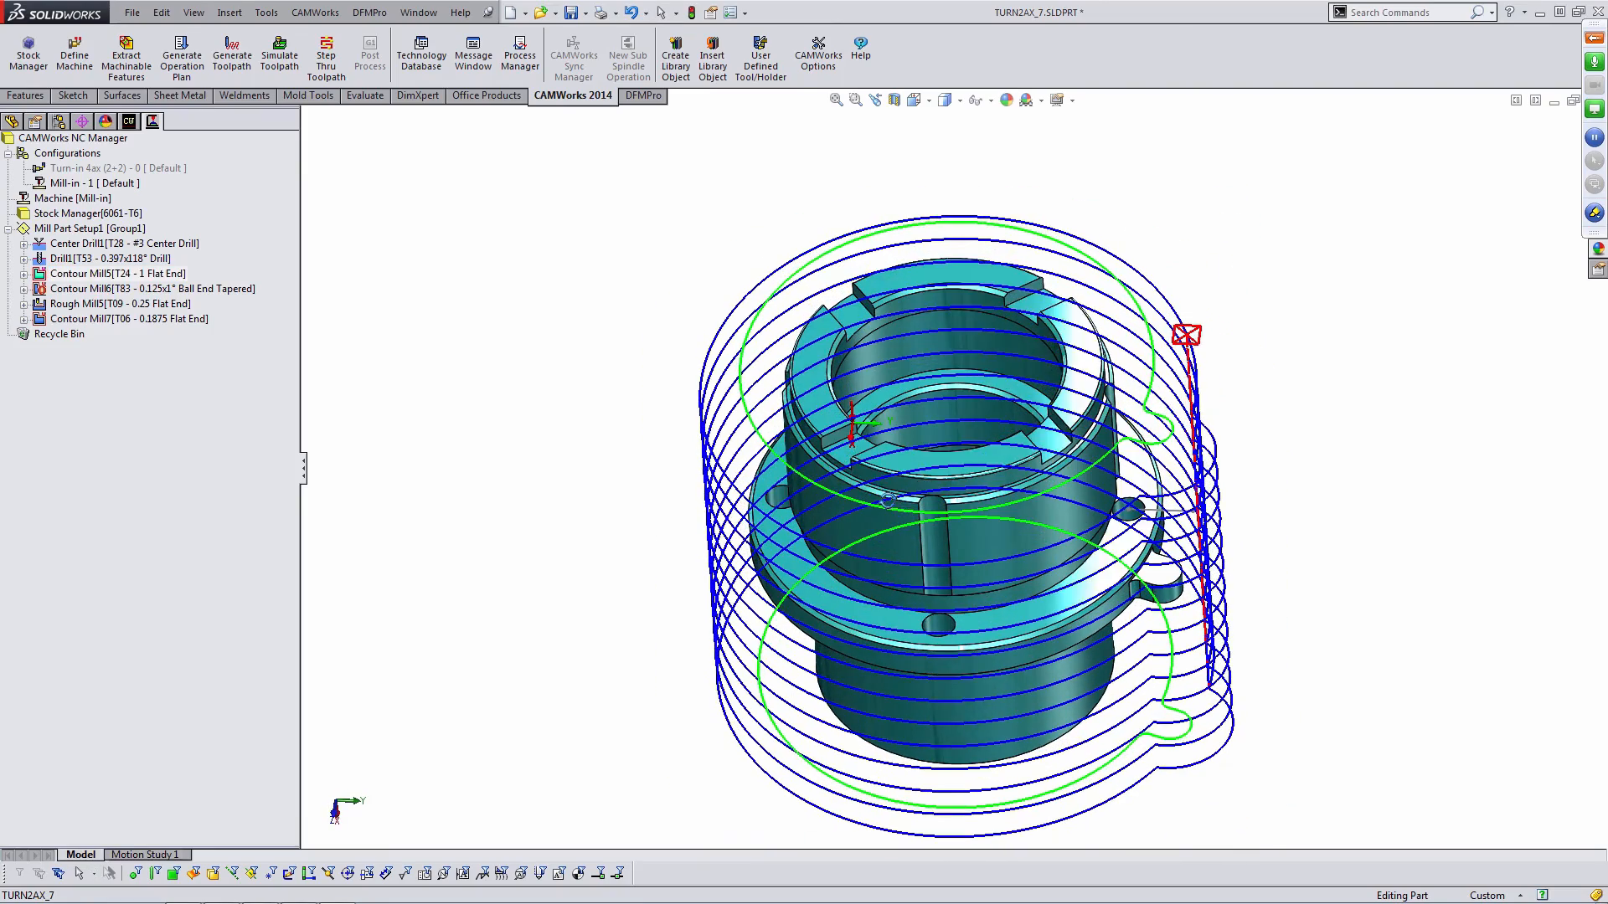
- Open Contour Mill5's parameters and set its first cut to User Defined, picking a flange vertex for Z start (-2.4 in)
double_click(73, 275)
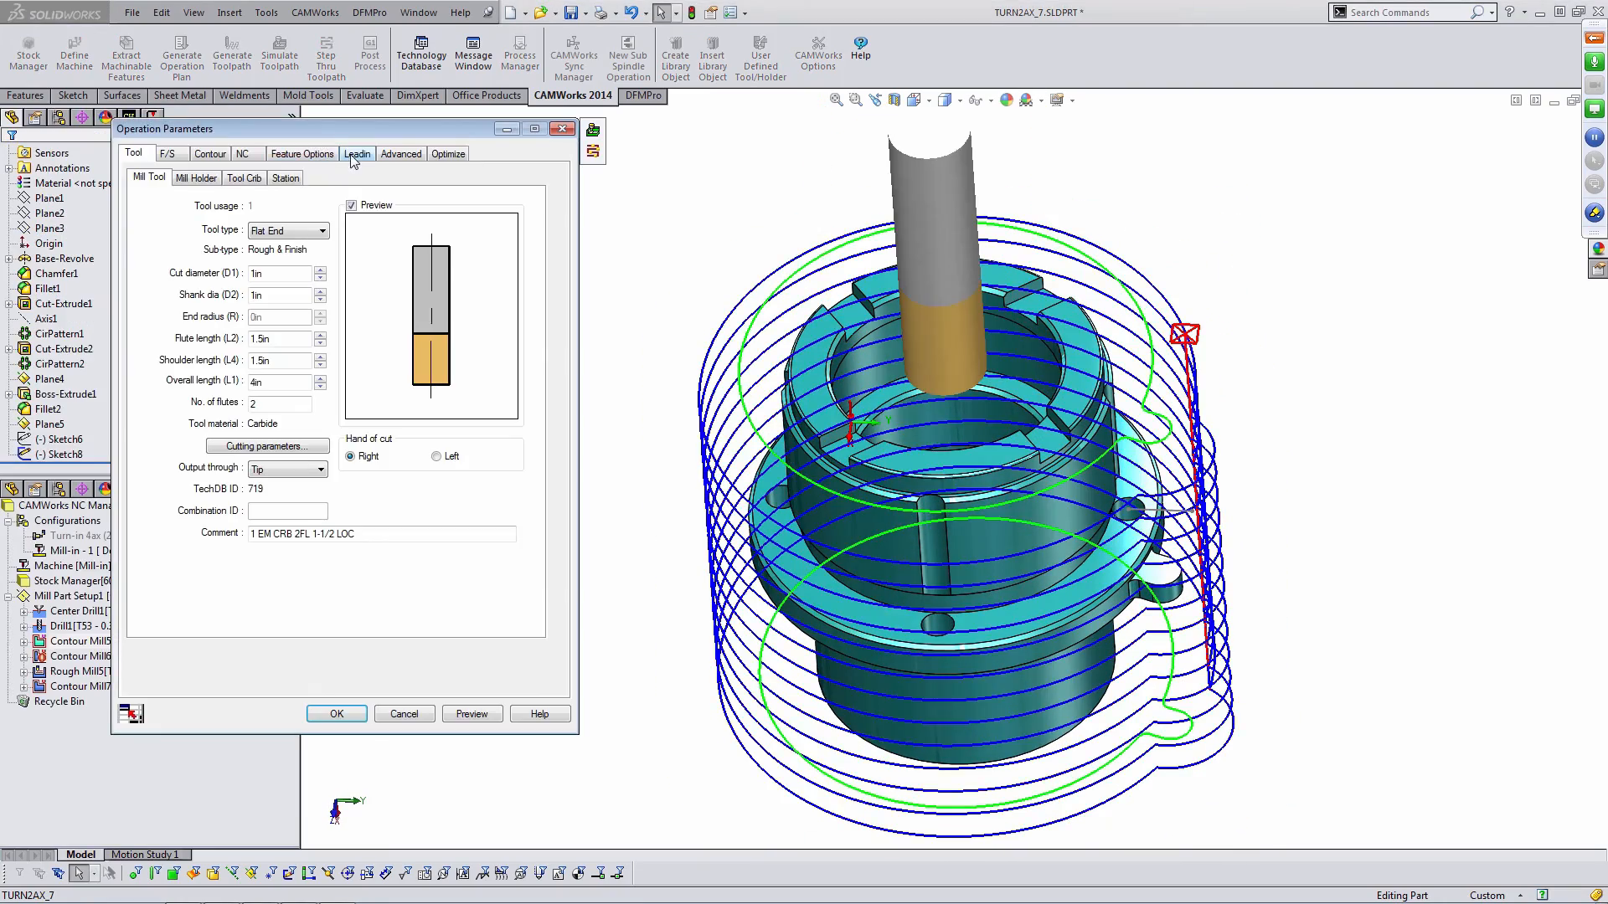
left_click(319, 156)
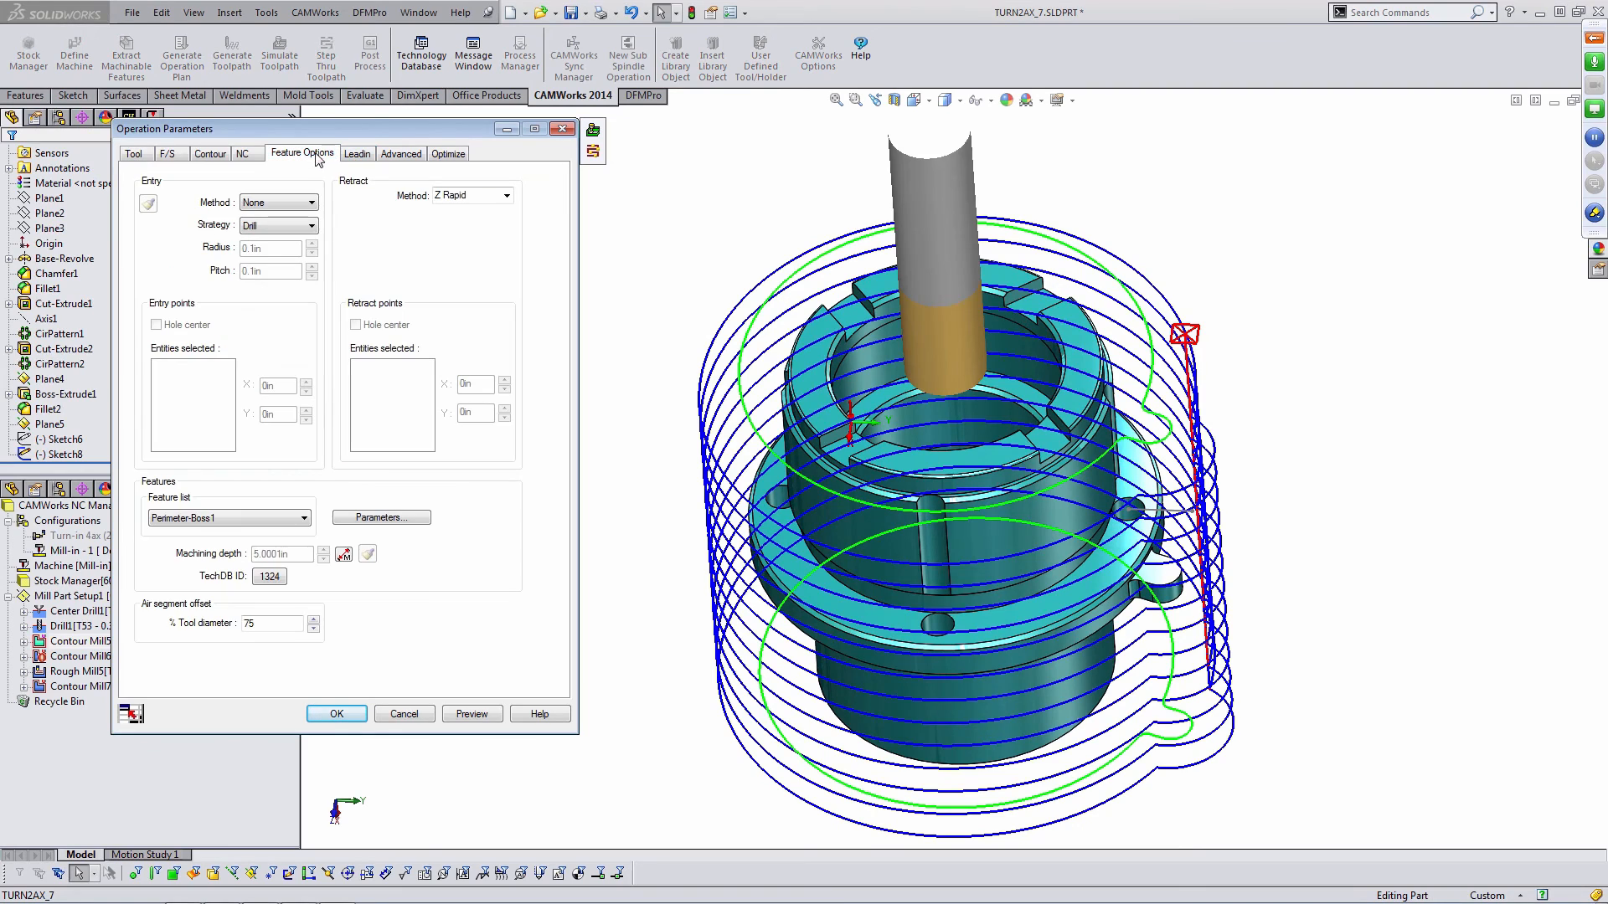
left_click(399, 156)
left_click(252, 220)
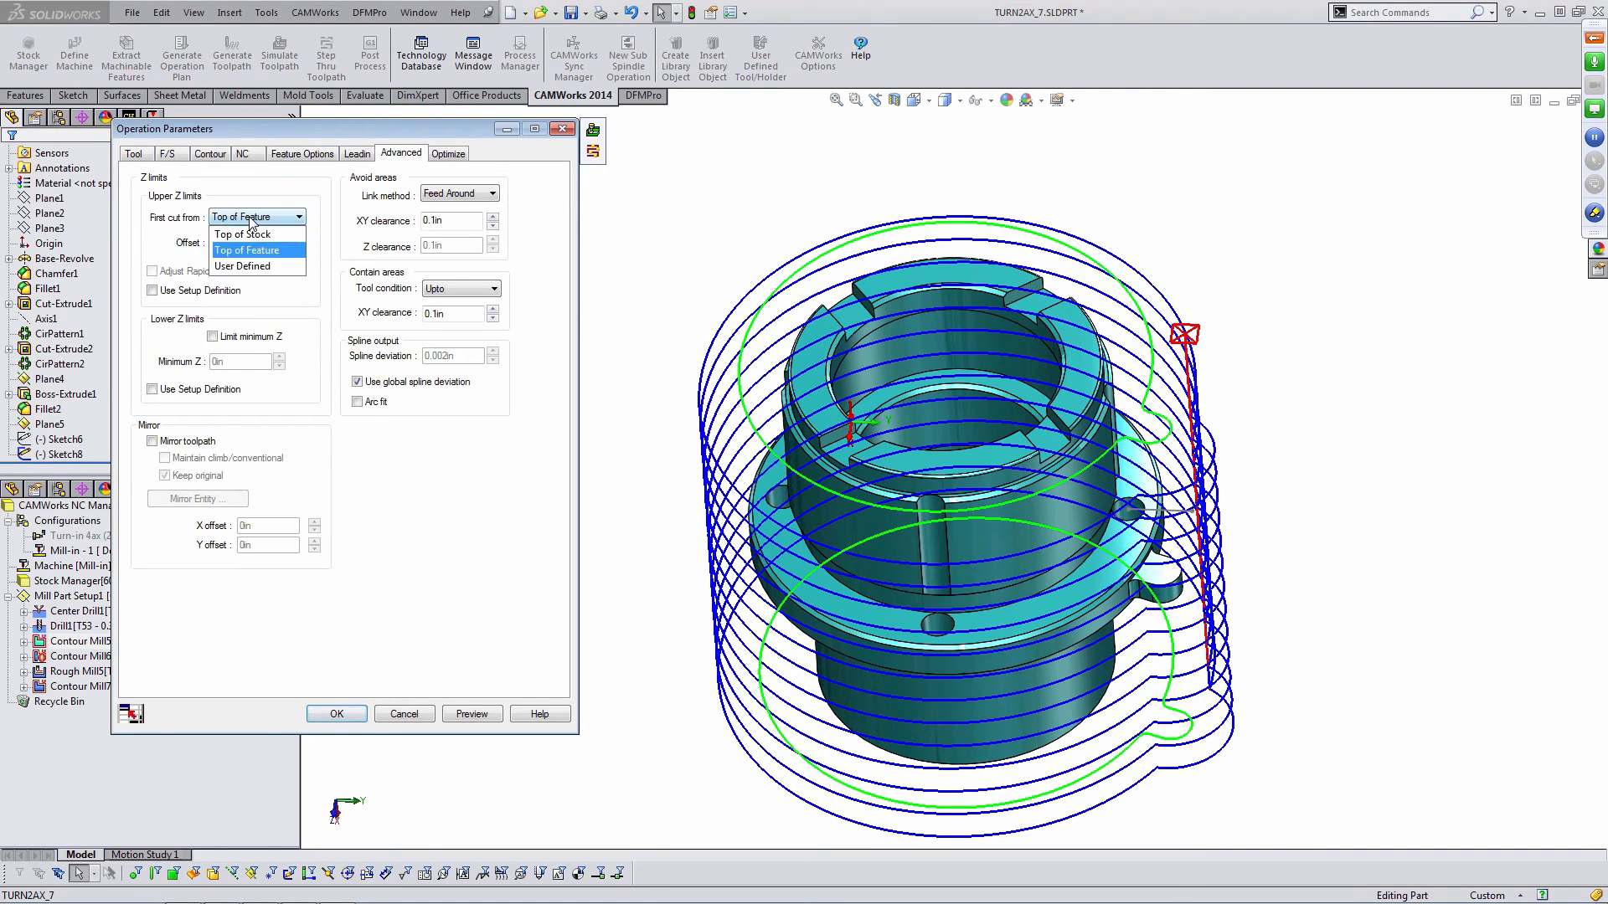
left_click(265, 264)
left_click(296, 243)
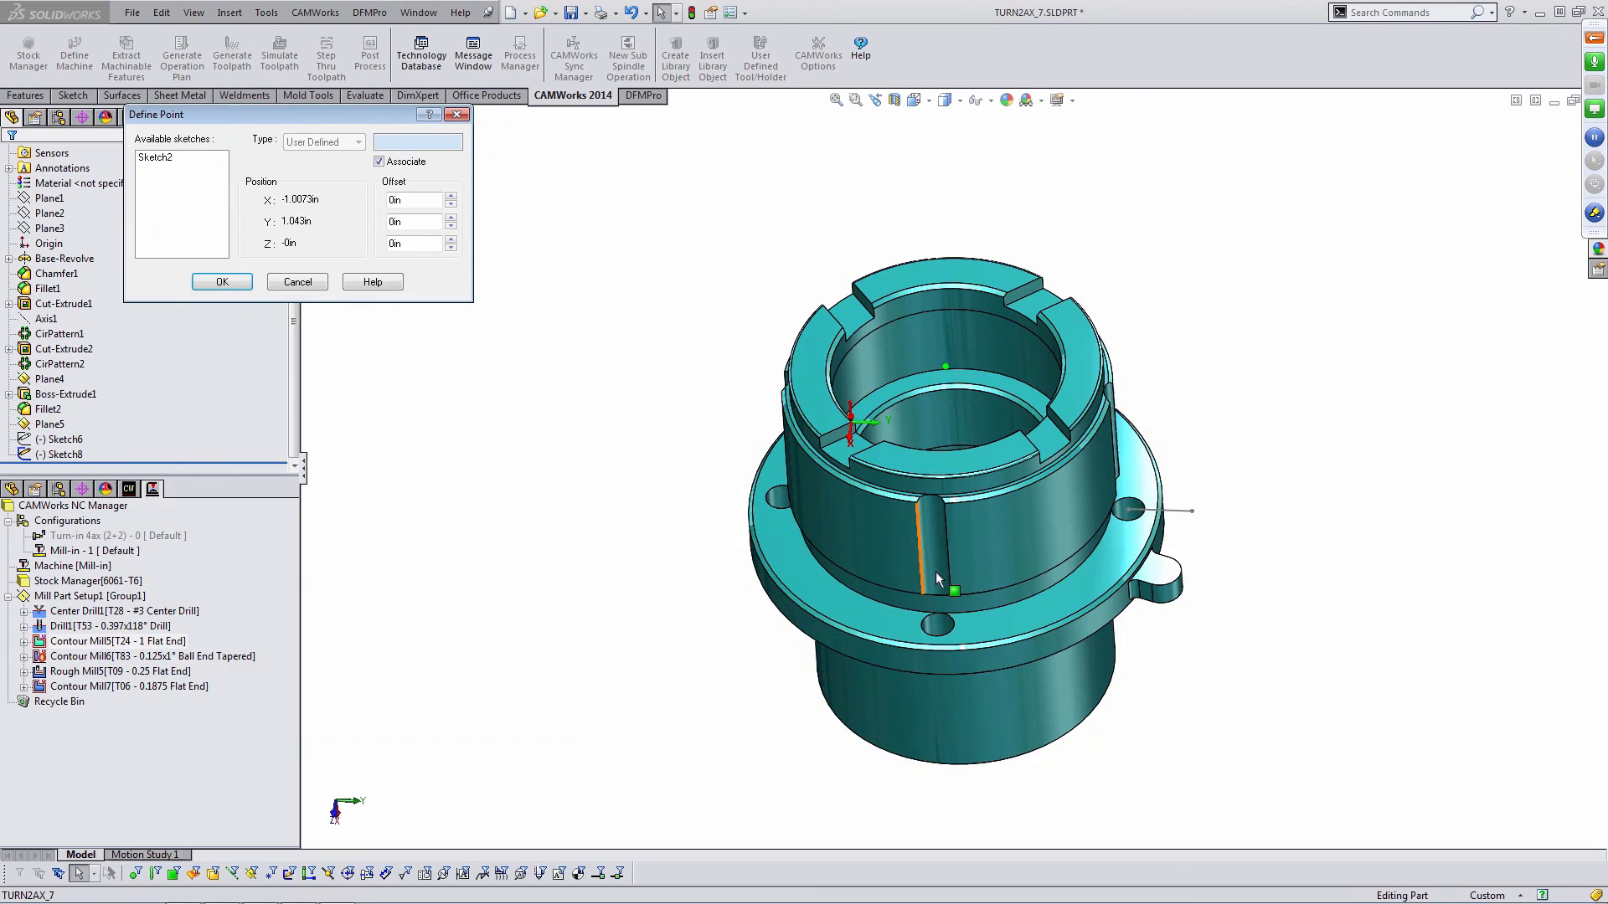
scroll(1068, 603, "down", 4)
left_click(1190, 561)
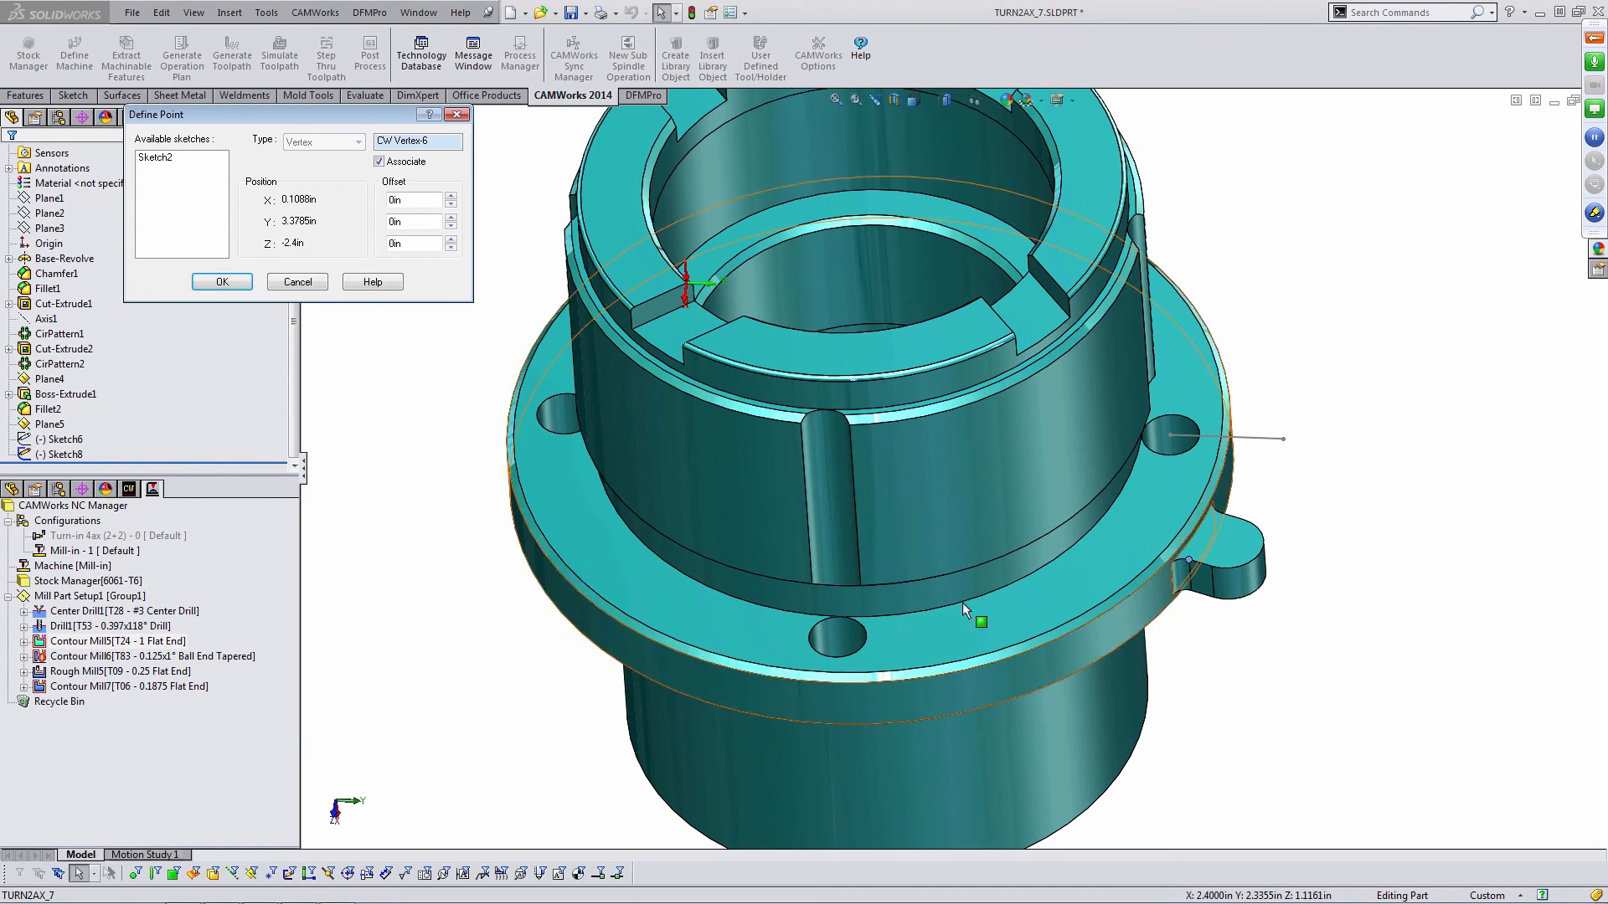
left_click(222, 282)
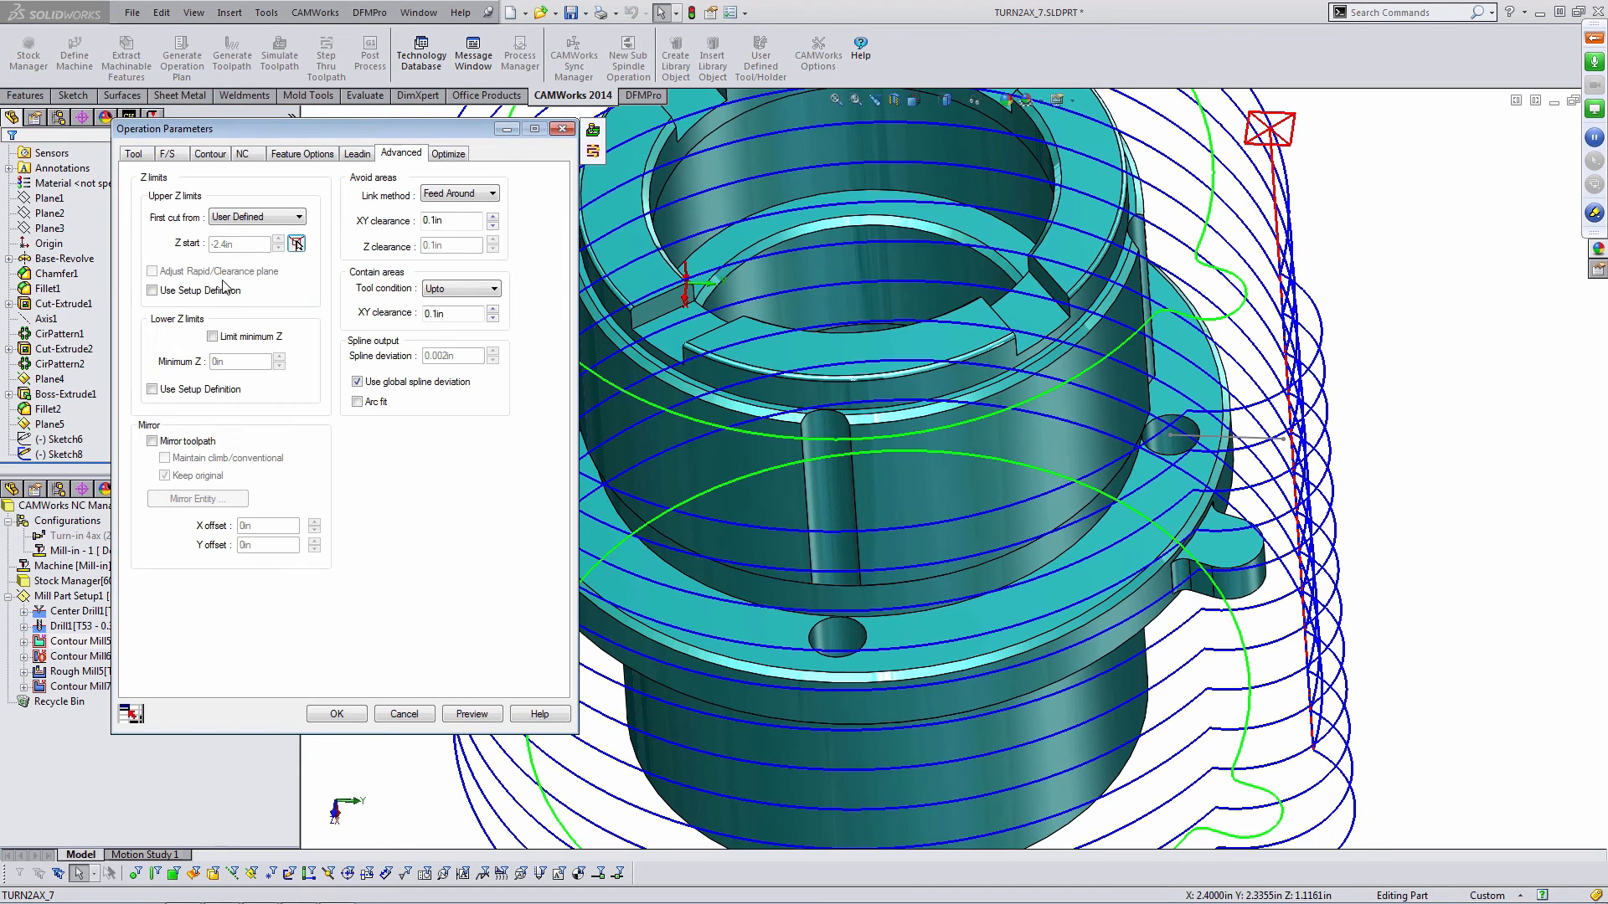
- Enable Limit minimum Z, pick a vertex at the lug's bottom for the minimum (-2.8 in), and preview the toolpath
left_click(216, 338)
left_click(296, 361)
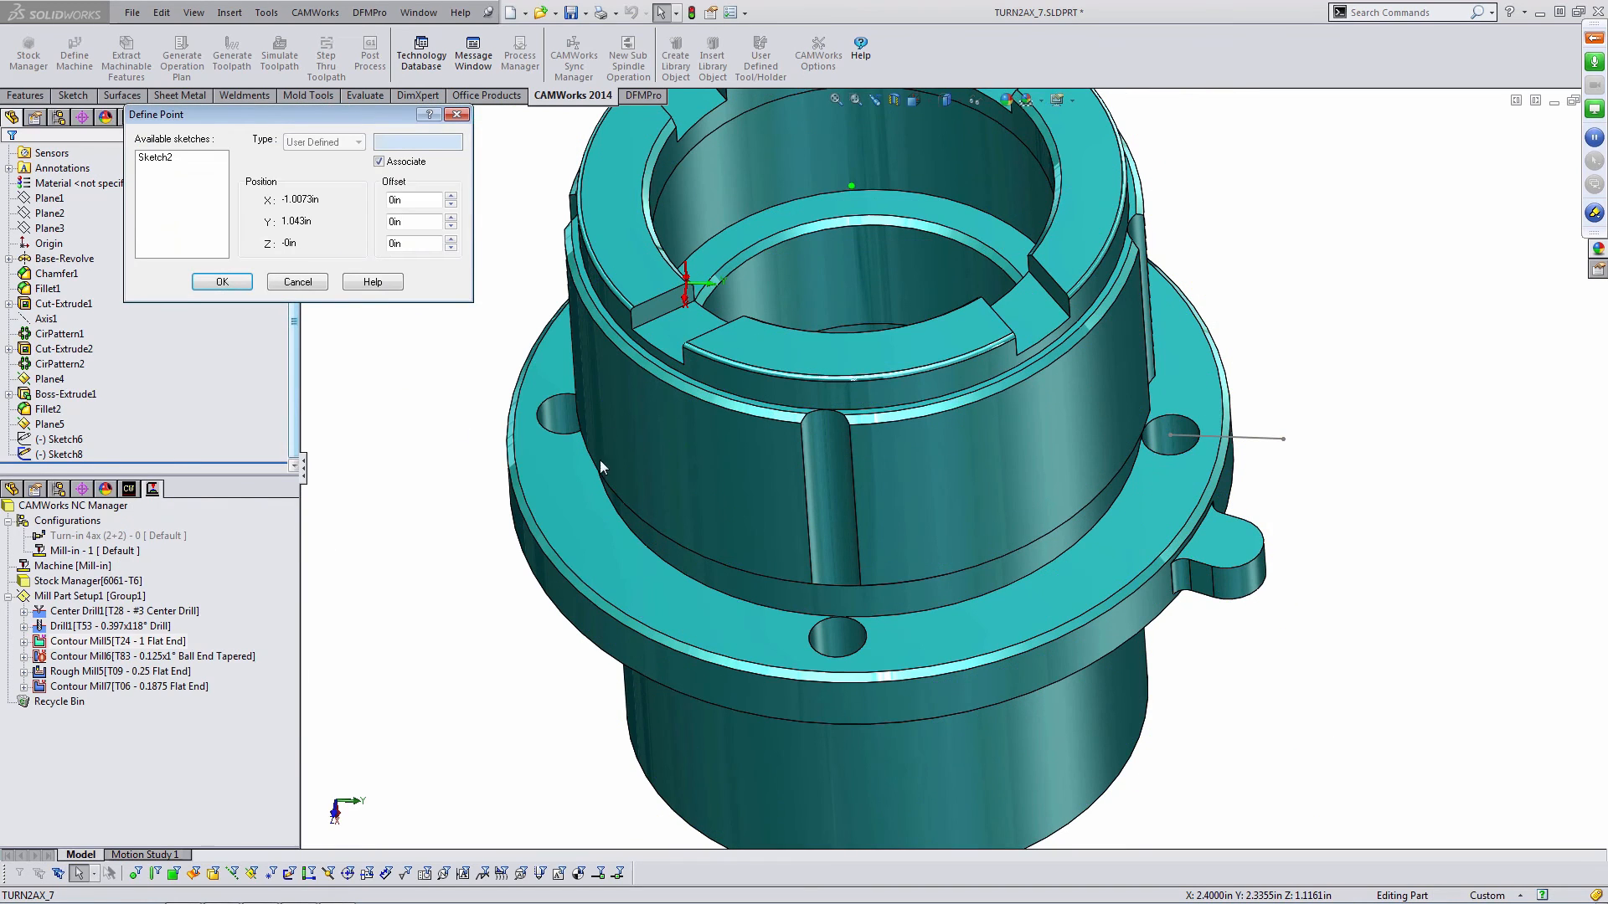
left_click(1193, 590)
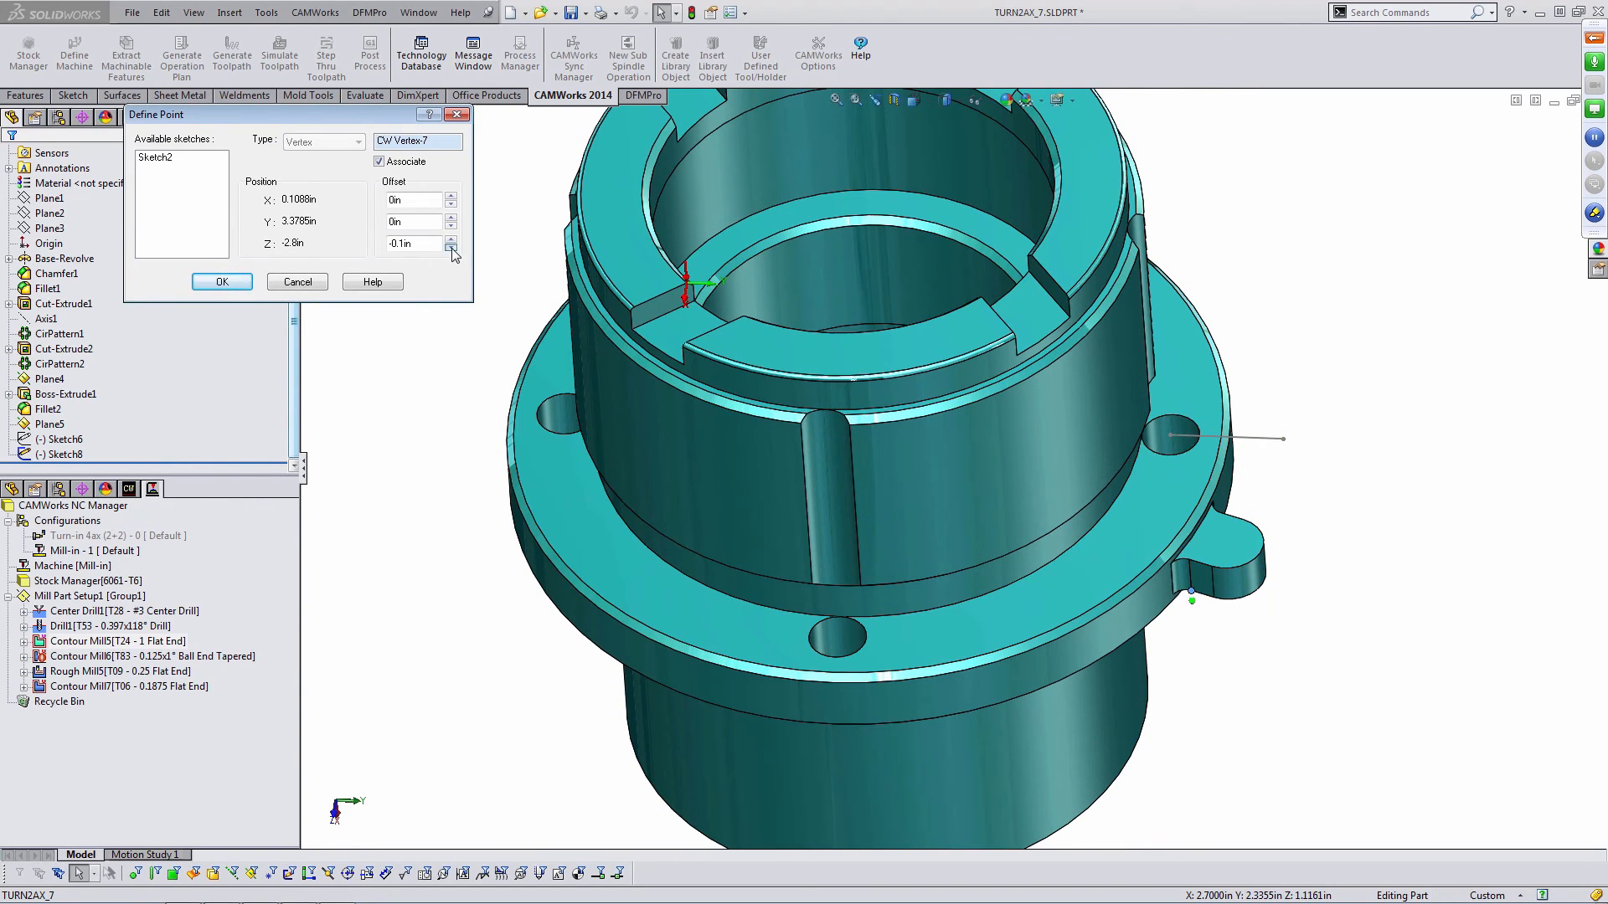
left_click(222, 282)
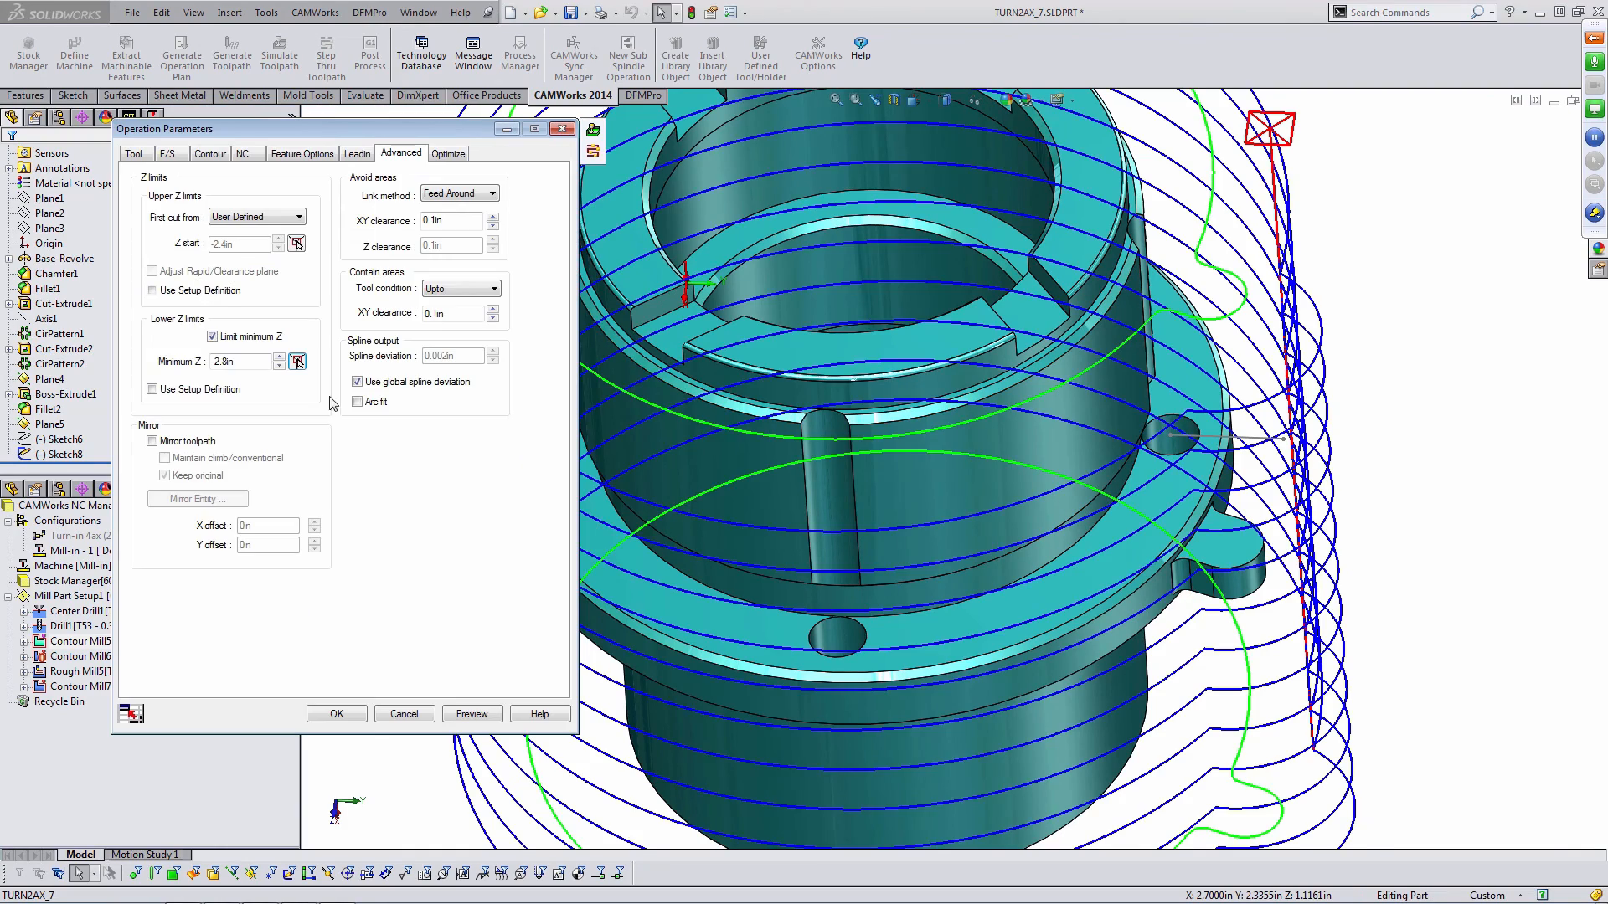
left_click(472, 714)
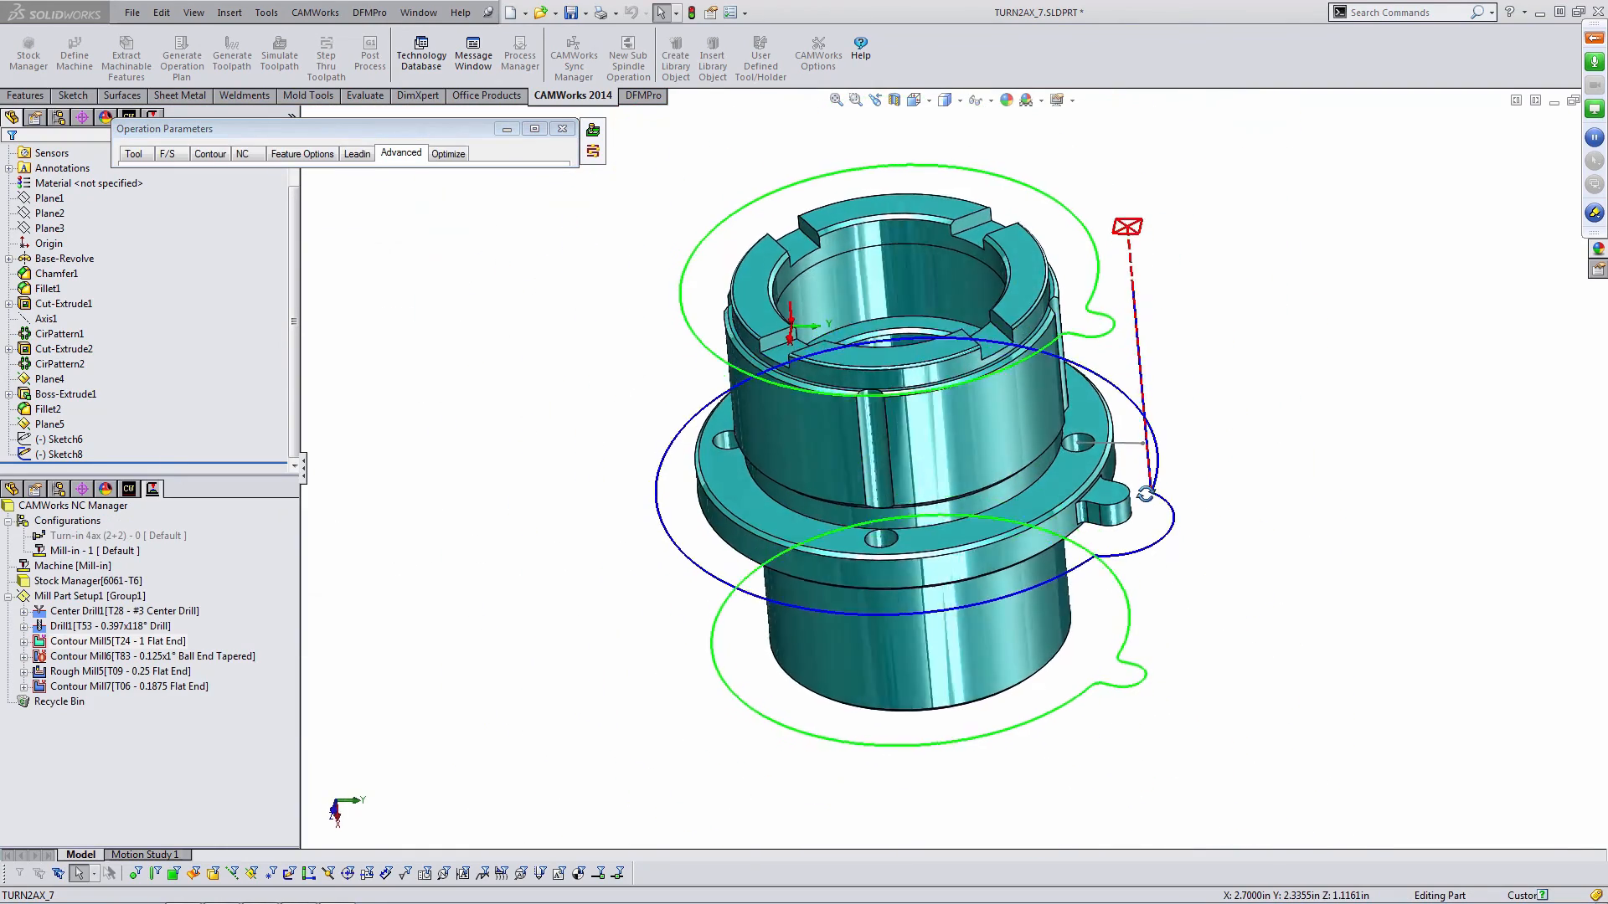
- Switch Contour Mill5 to the 1/8 EM HSS 4FL flat end mill from station 04 and preview the toolpath
middle_click_drag(1137, 431, 1162, 529)
scroll(1161, 529, "down", 2)
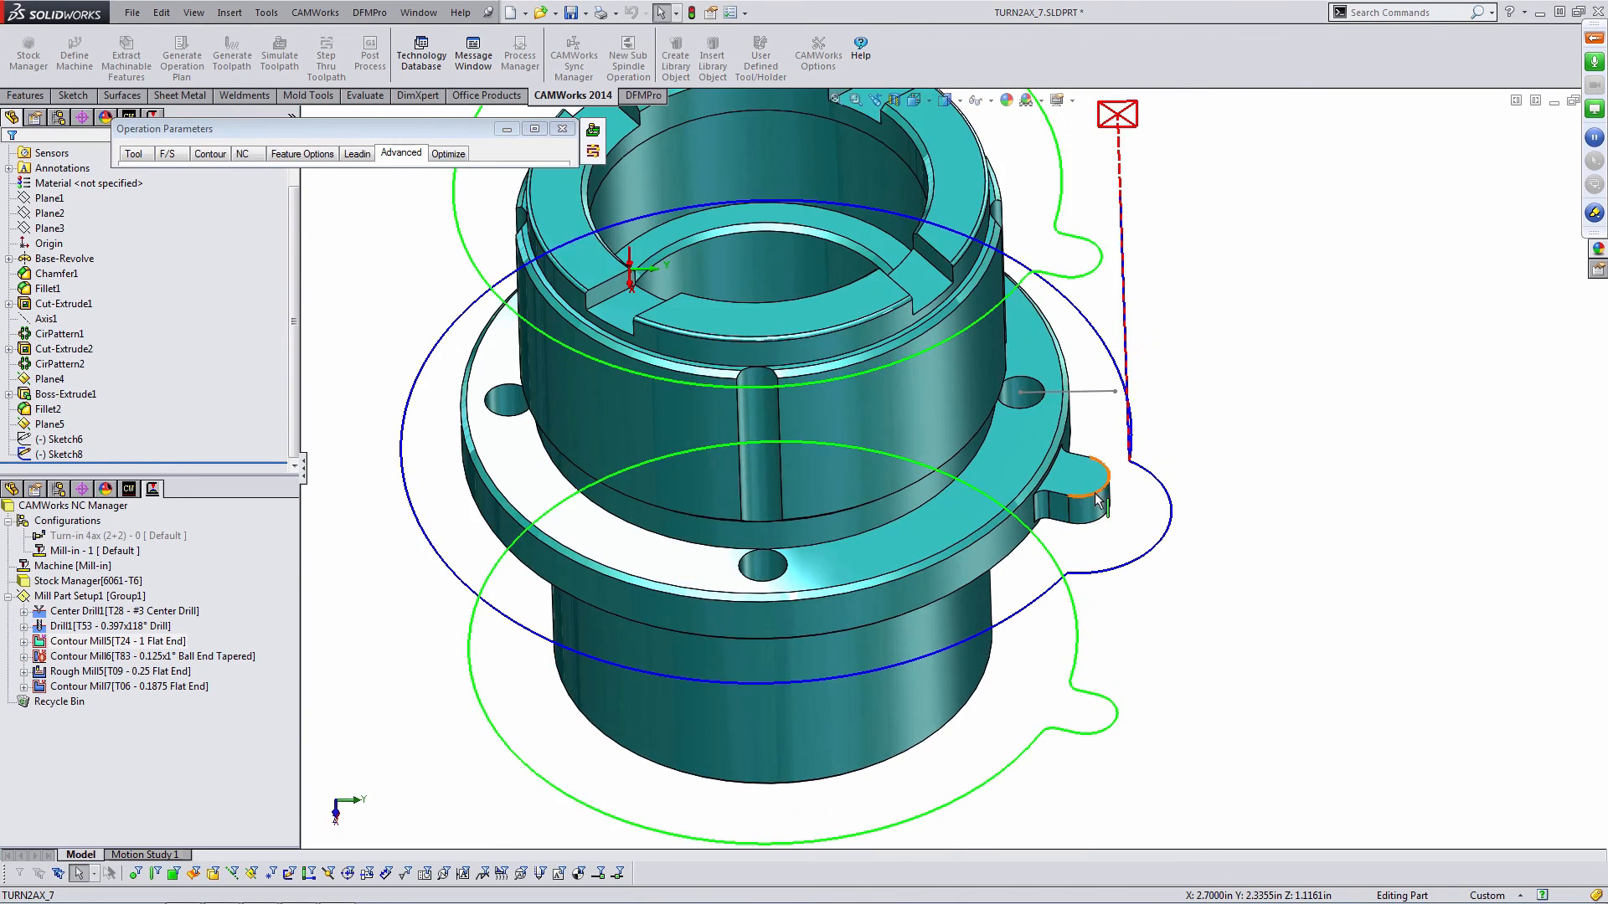
scroll(1068, 488, "down", 3)
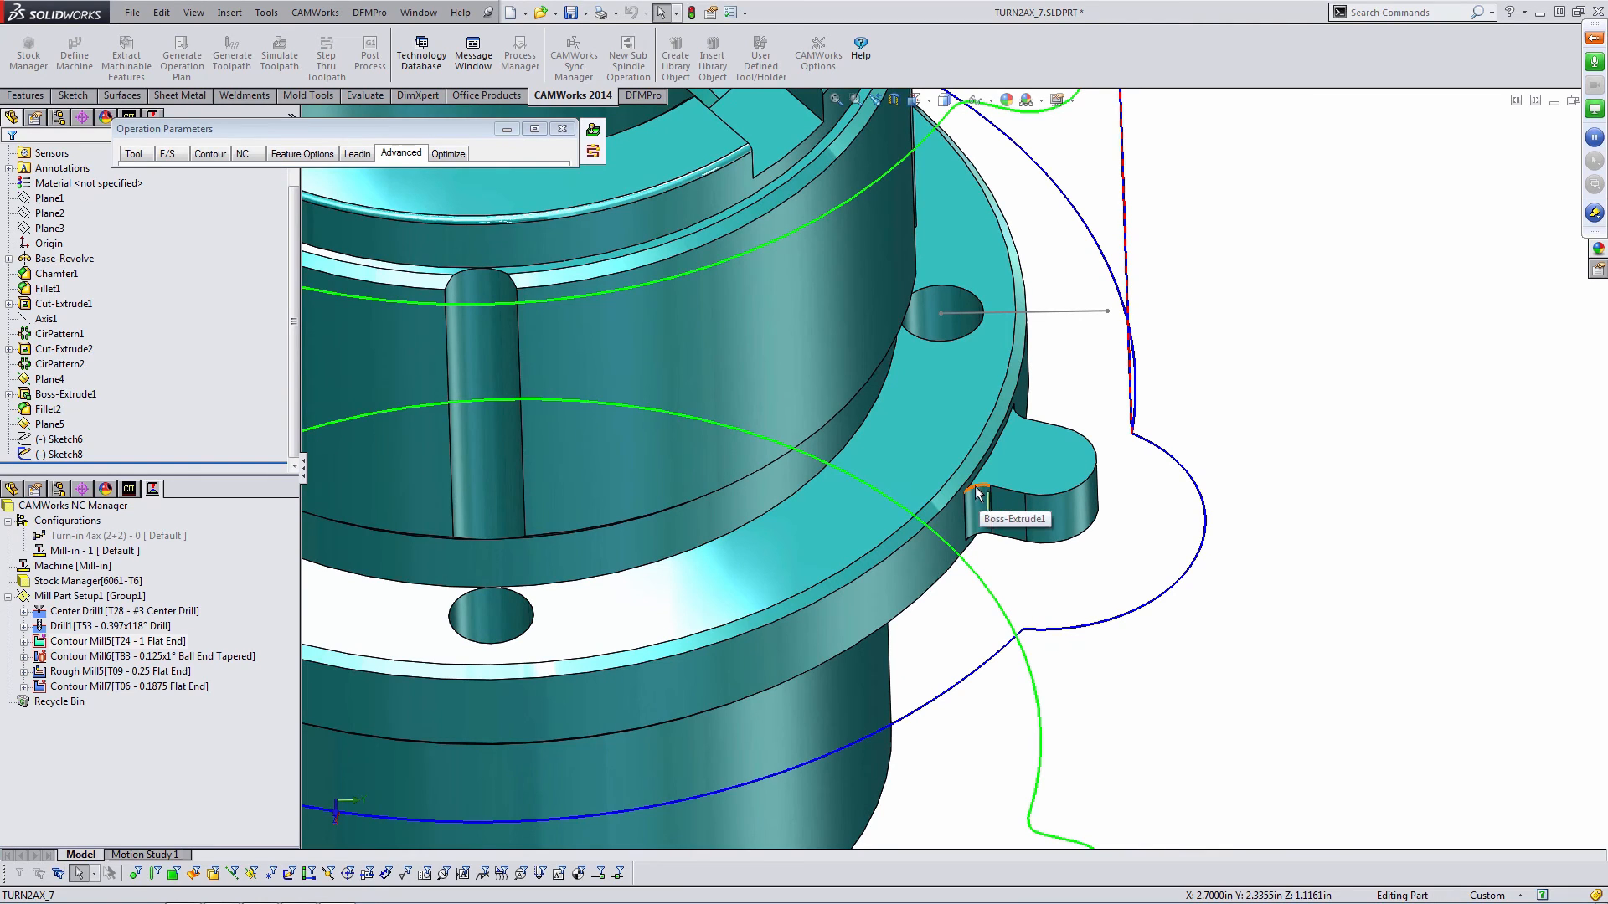
left_click(137, 153)
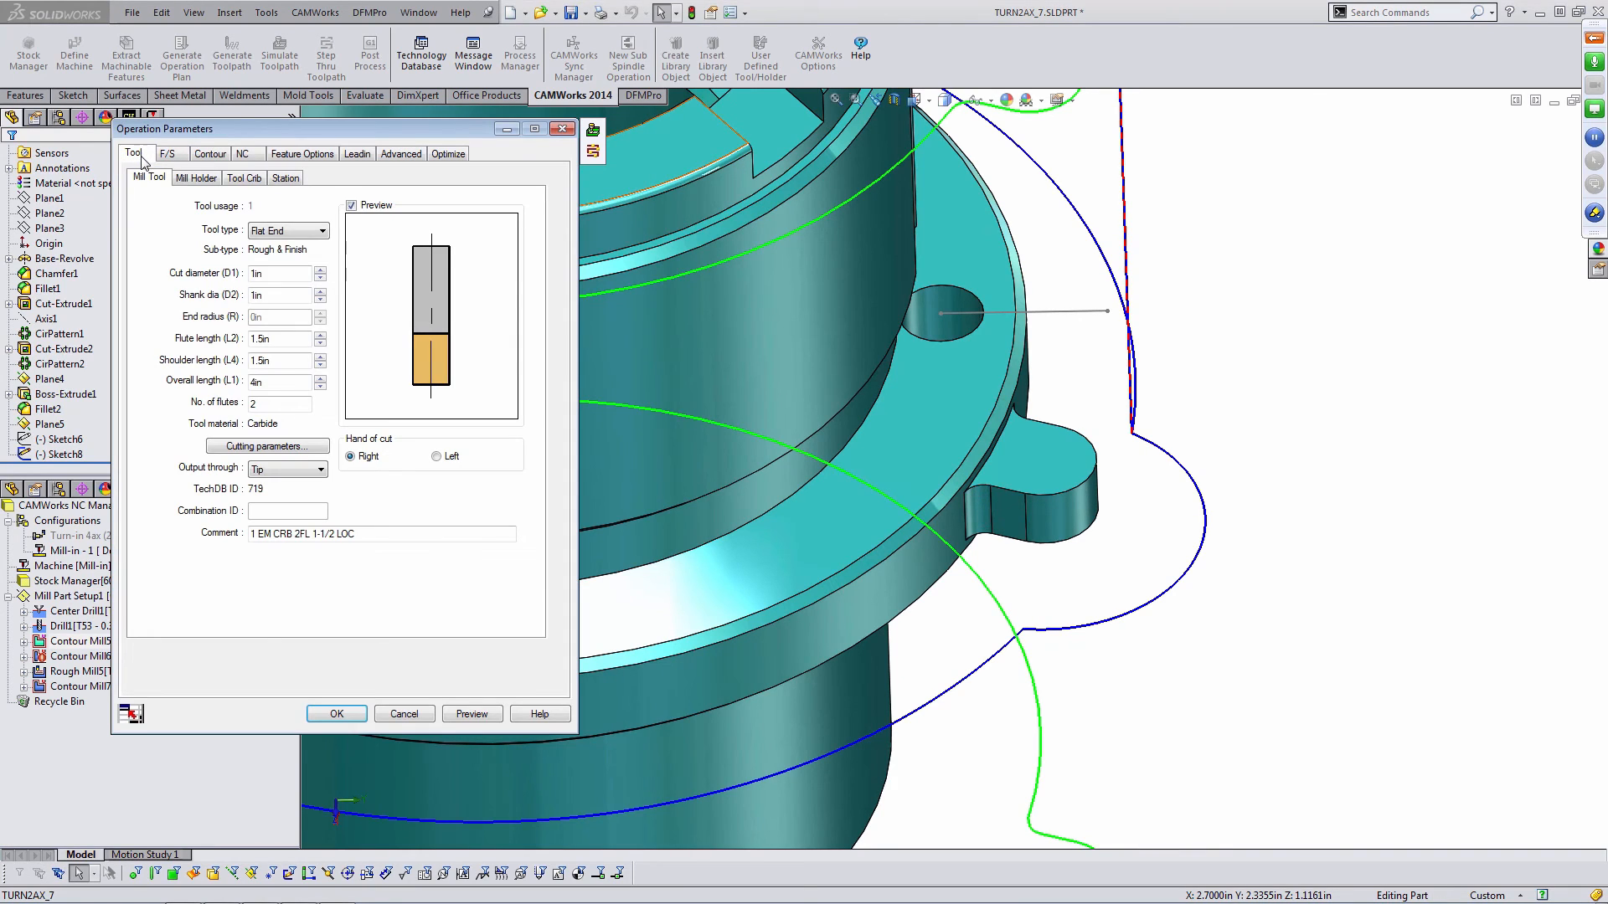
left_click(242, 180)
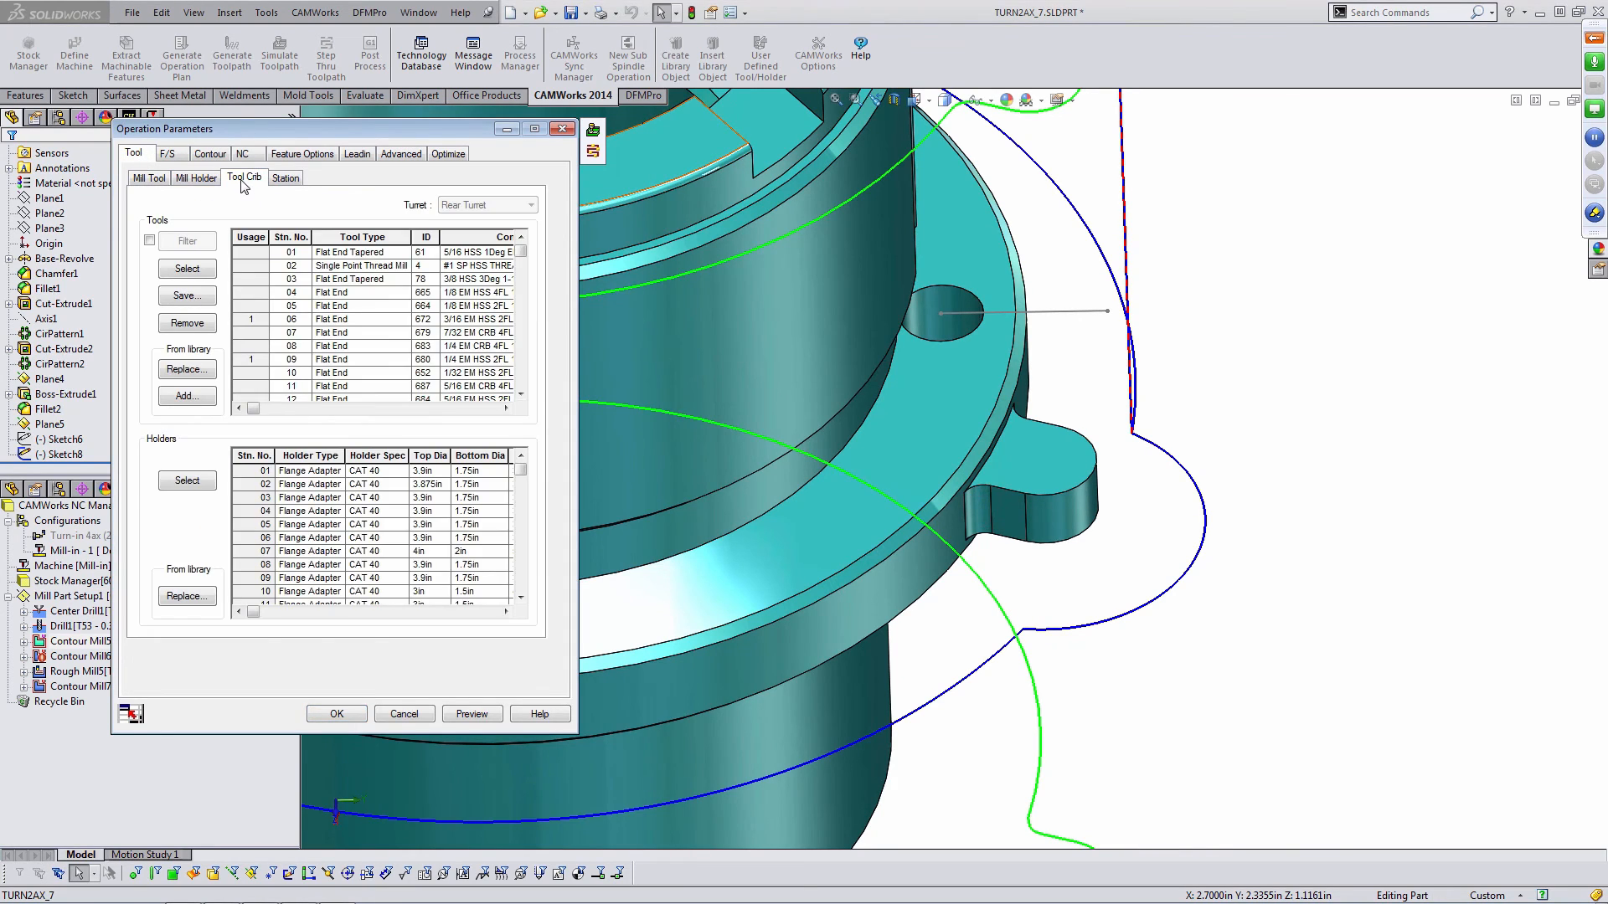
left_click(257, 292)
left_click(187, 269)
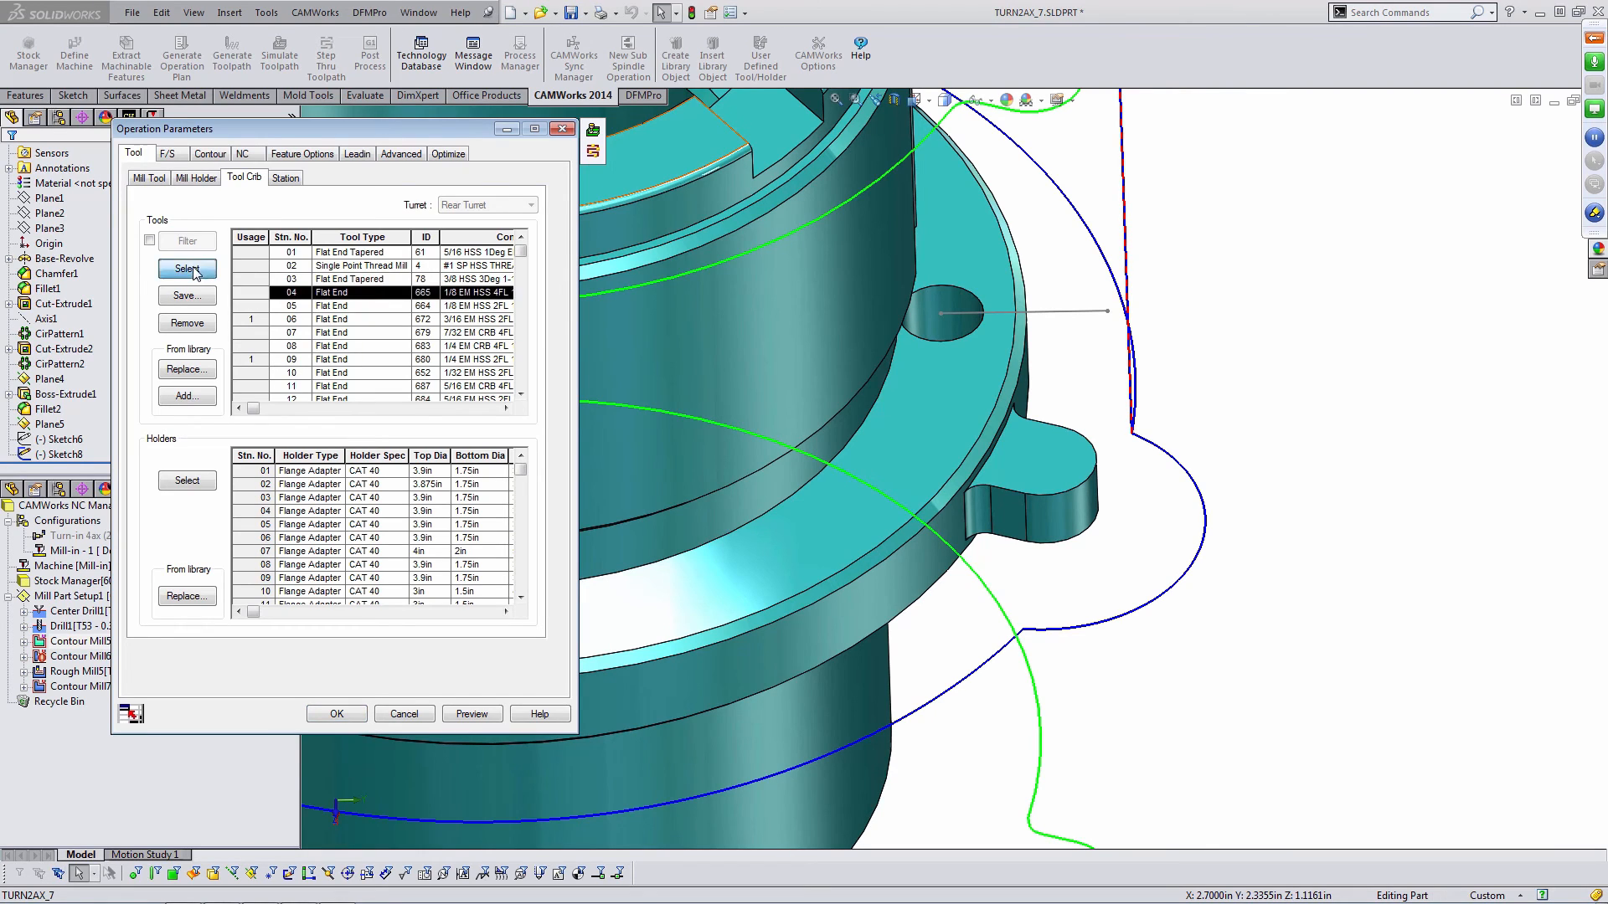
left_click(307, 465)
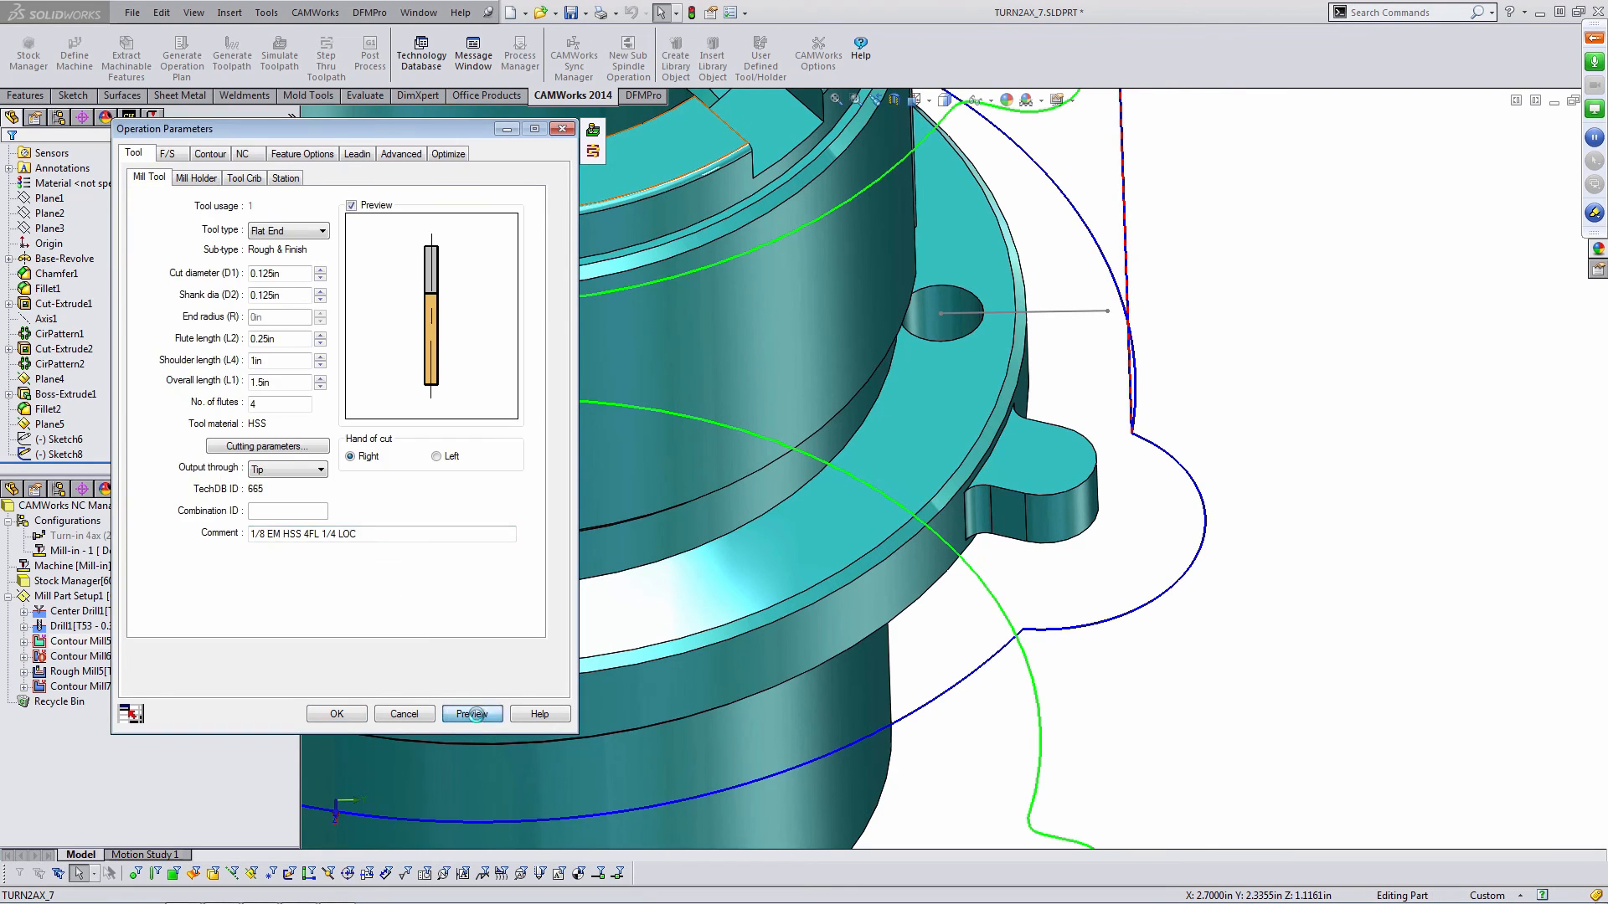
left_click(474, 712)
- Accept the Contour Mill5 parameter changes
middle_click_drag(985, 453, 952, 448)
scroll(947, 442, "up", 2)
left_click(562, 129)
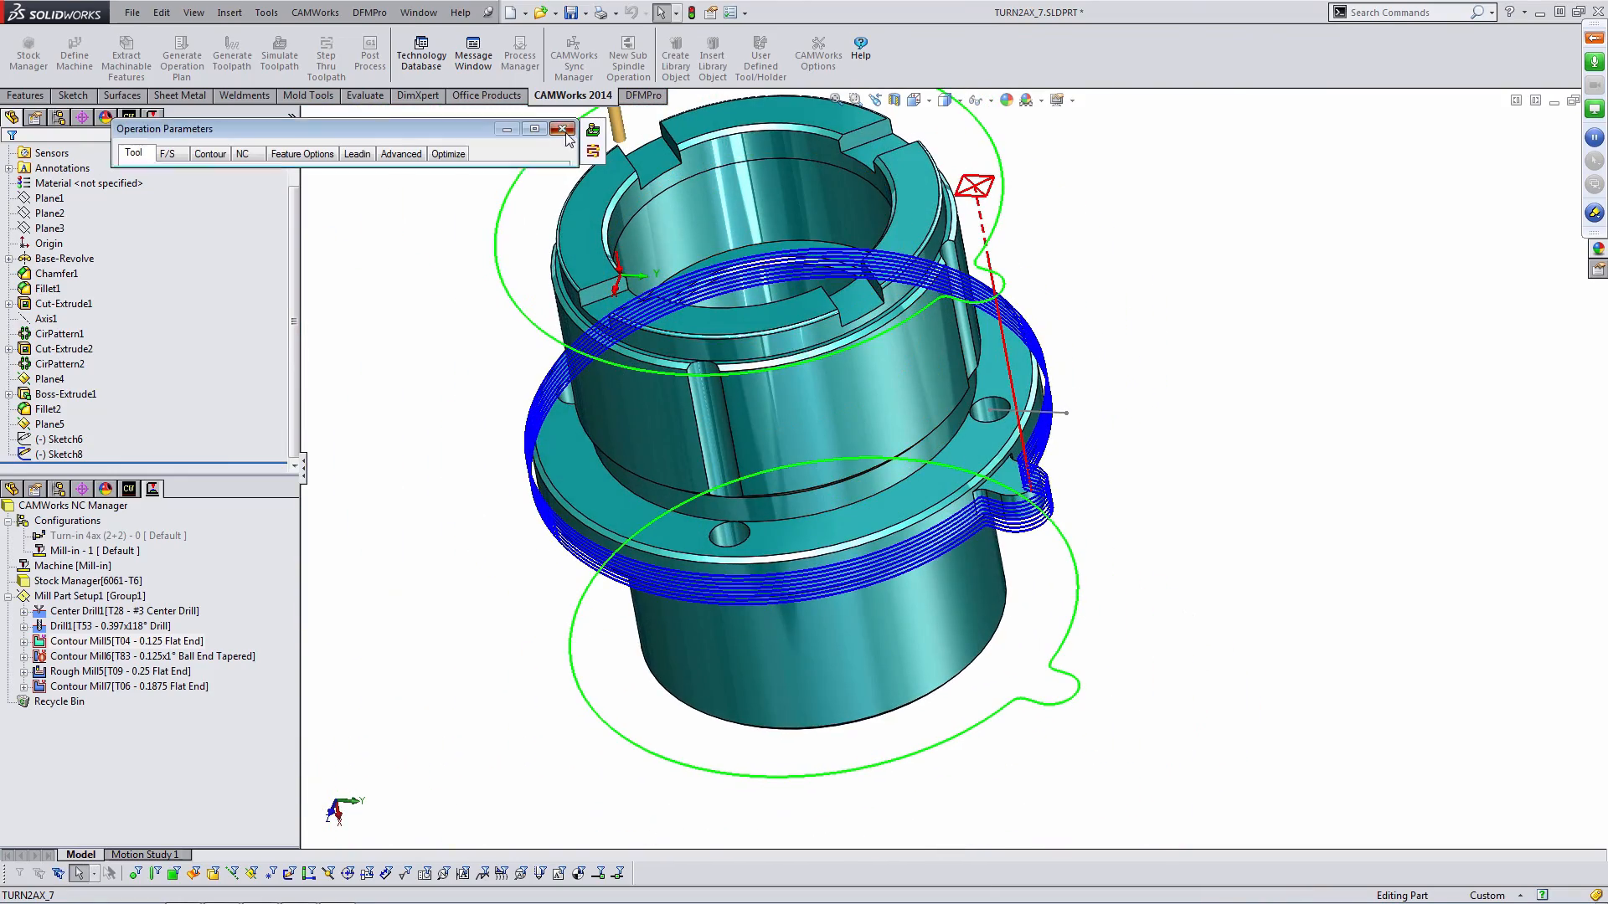
left_click(336, 714)
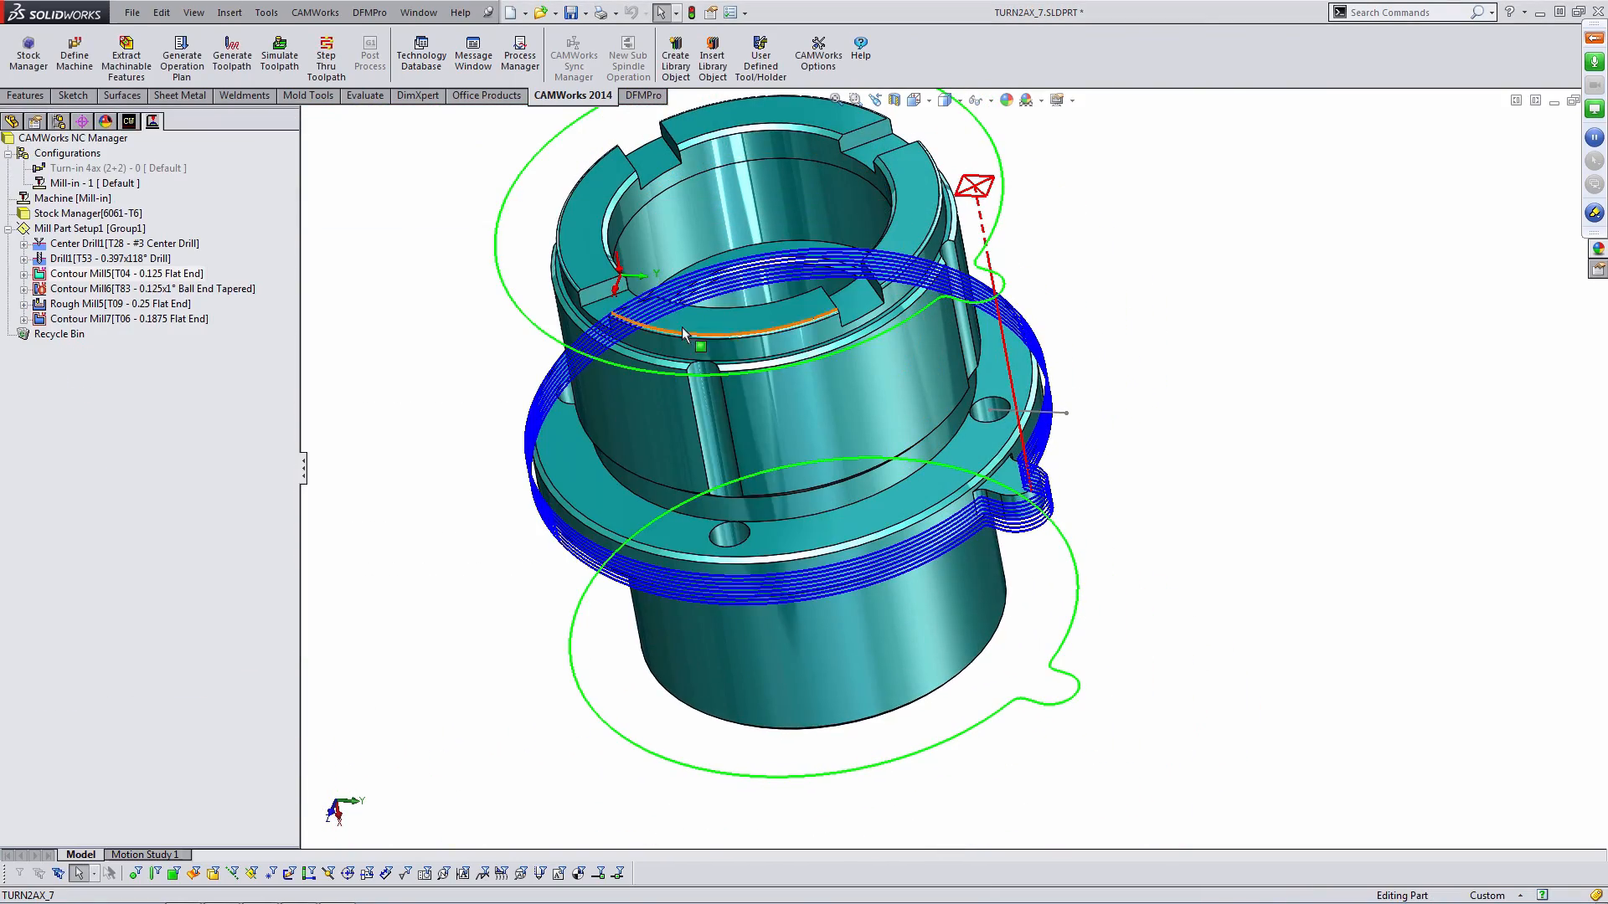
- Open Contour Mill6's parameters and set its first cut to User Defined, picking the slot's top vertex for Z start (-0.3 in)
middle_click_drag(681, 327, 697, 219)
key("Escape")
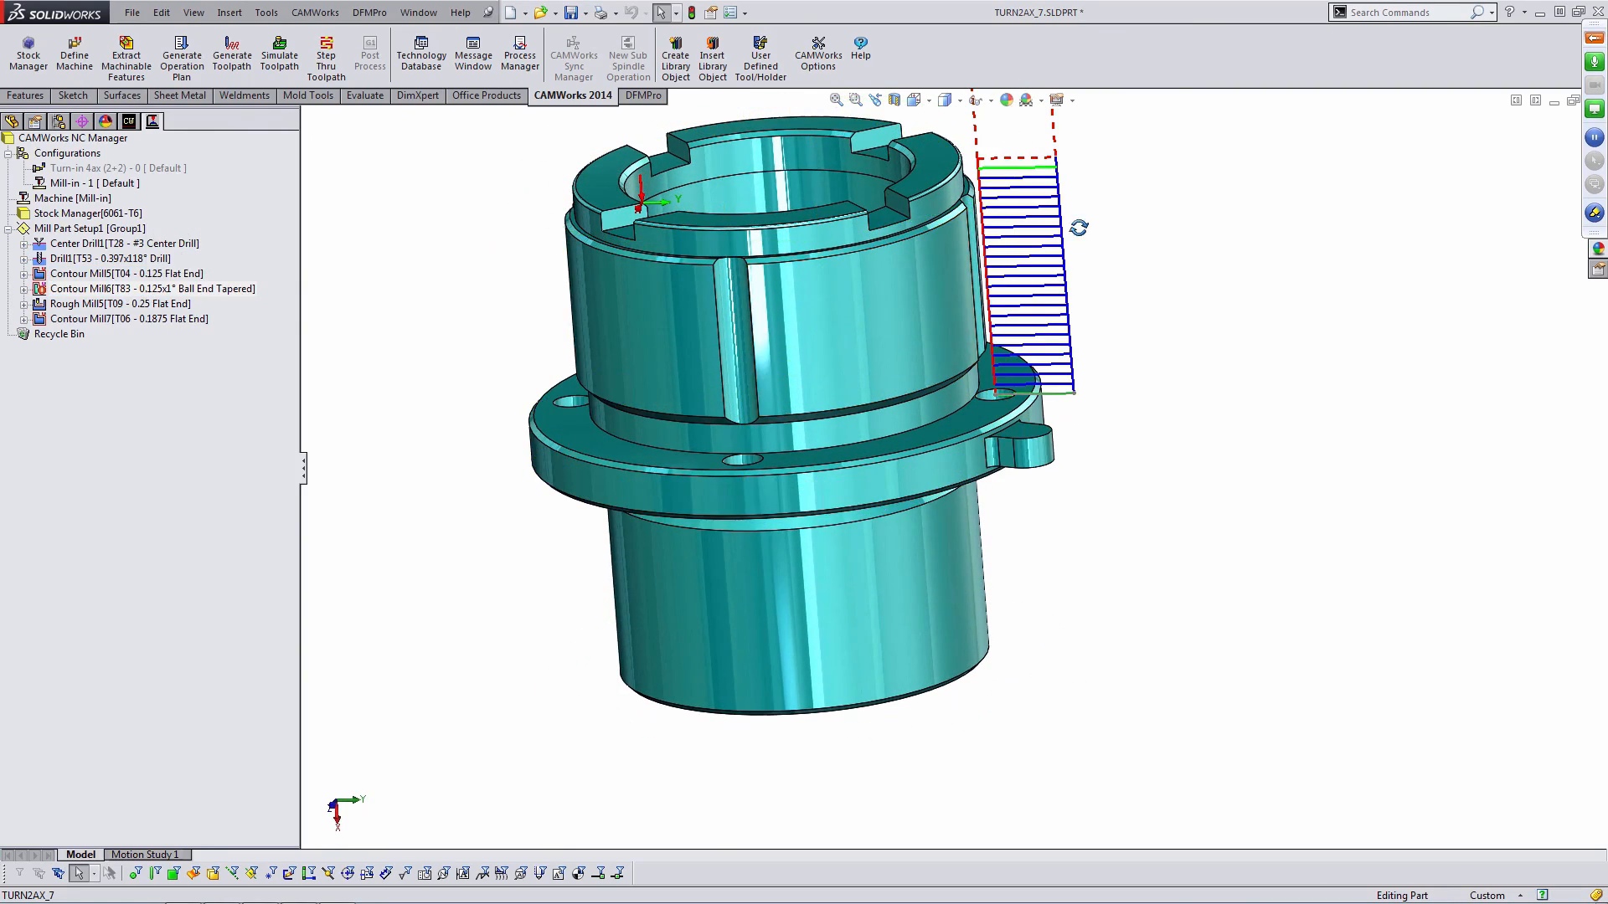
mouse_move(921, 419)
middle_mouse_down()
mouse_move(938, 402)
mouse_move(963, 423)
mouse_move(951, 399)
mouse_move(932, 405)
middle_mouse_up()
scroll(963, 423, "down", 5)
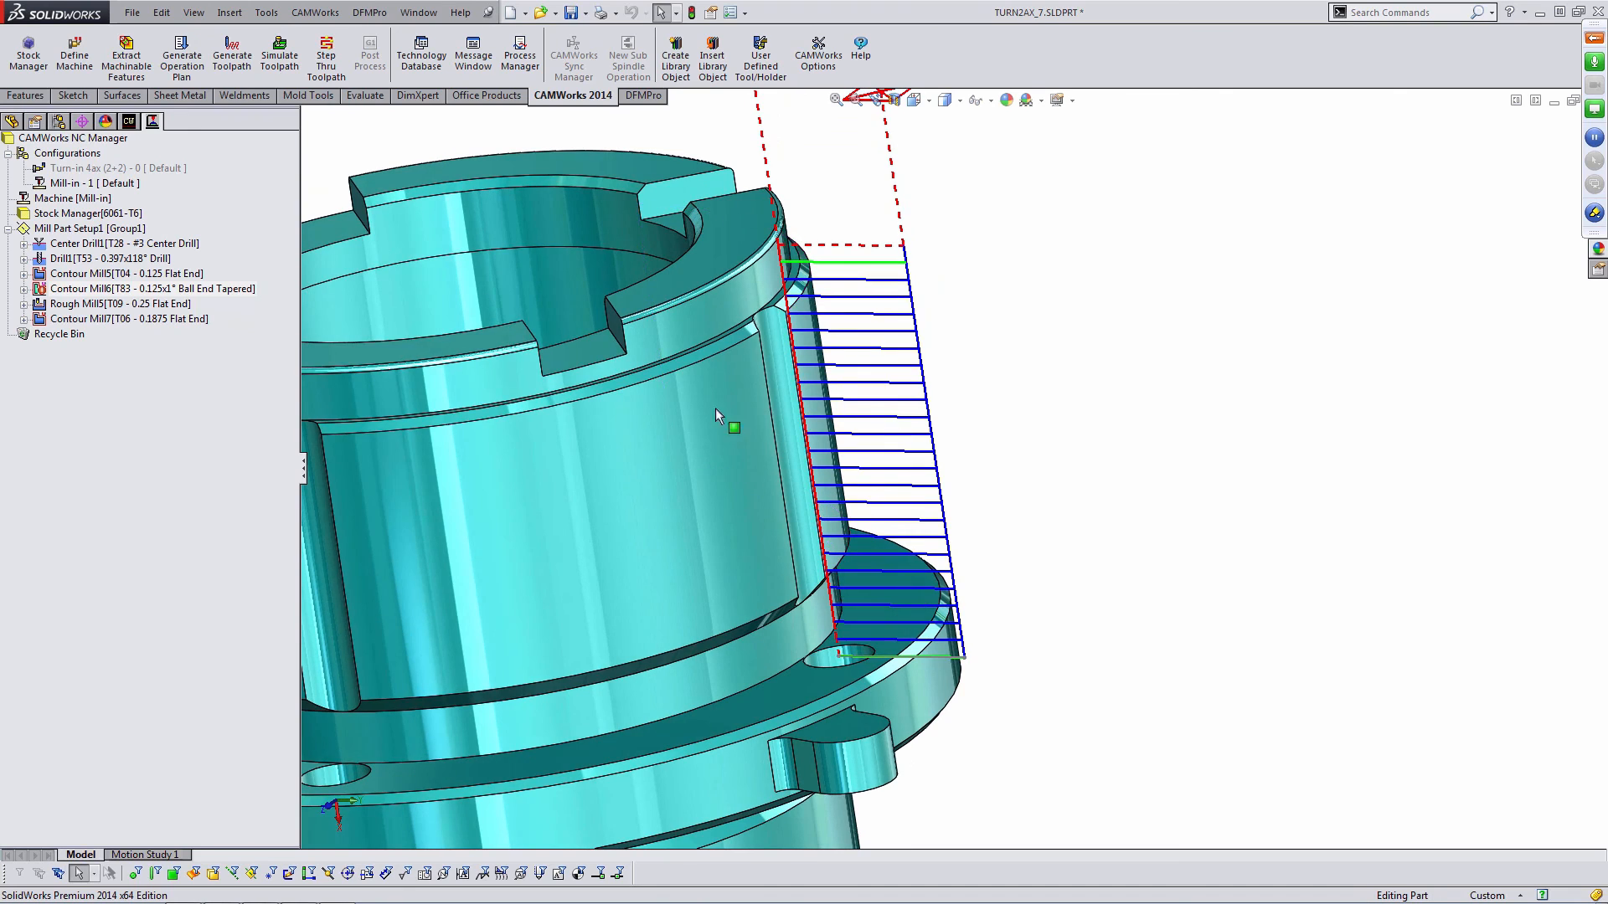
double_click(115, 290)
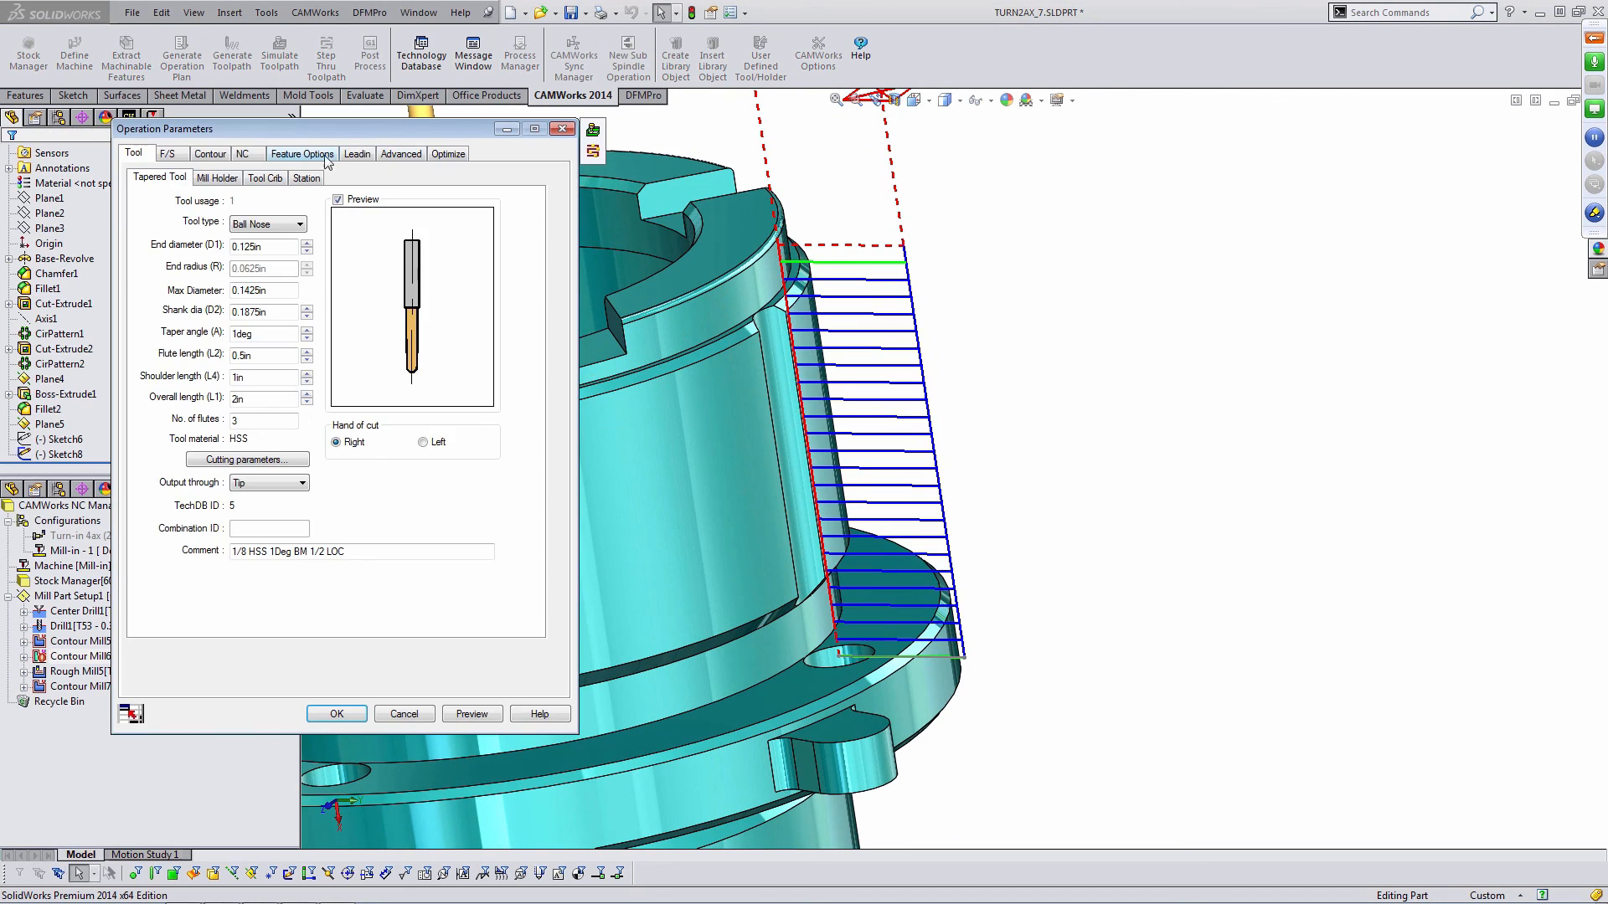
left_click(395, 158)
left_click(292, 220)
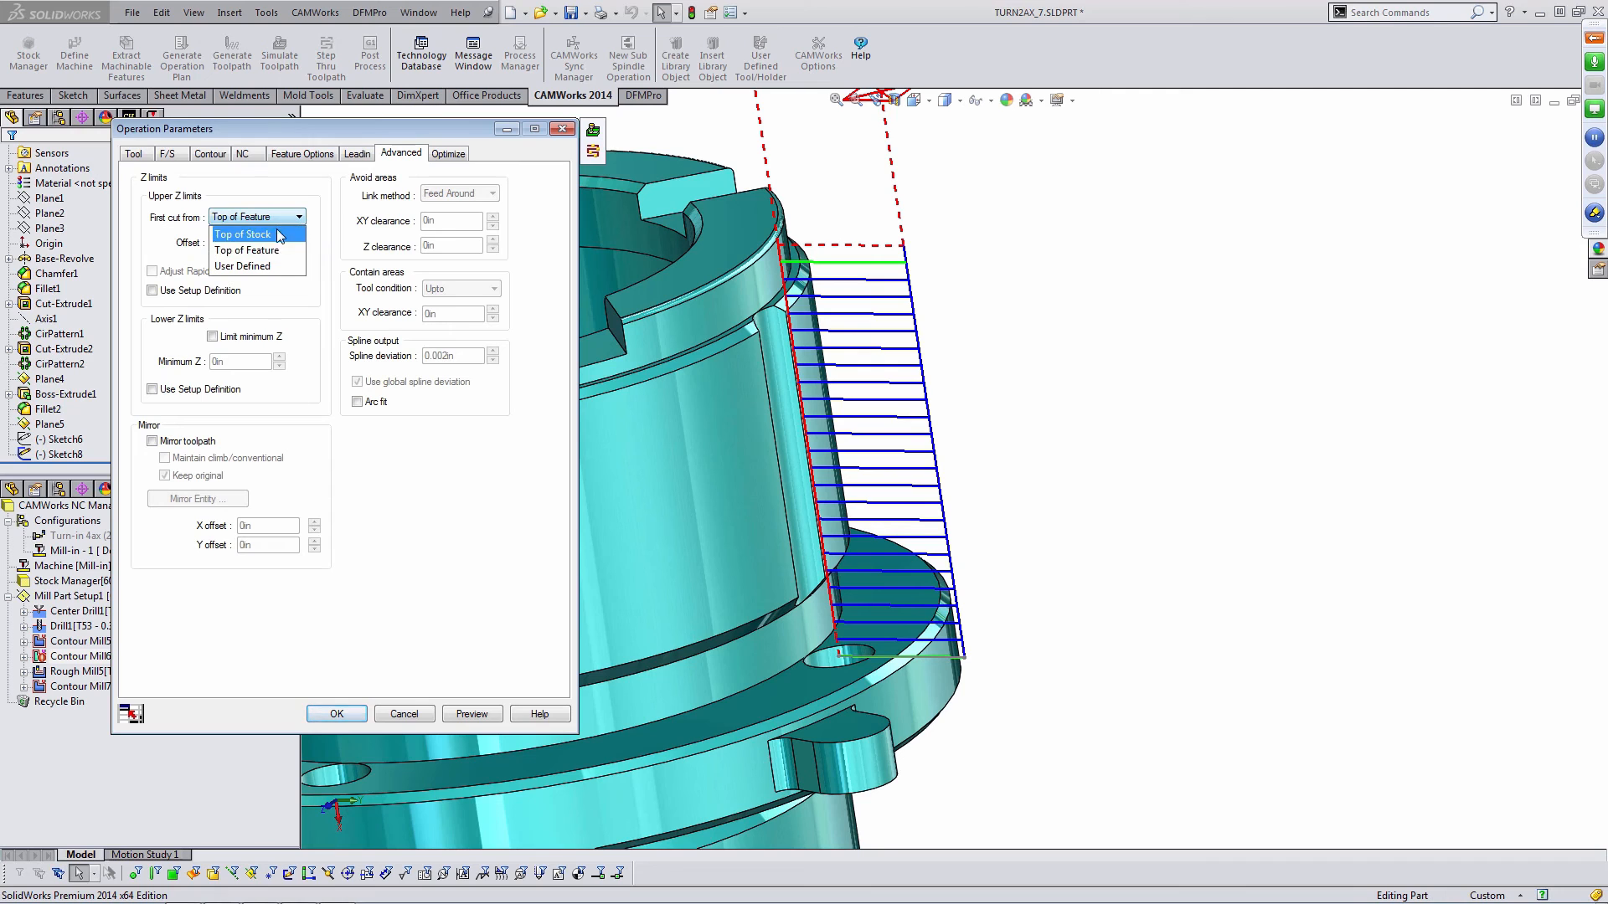
left_click(285, 261)
left_click(297, 244)
scroll(563, 298, "down", 5)
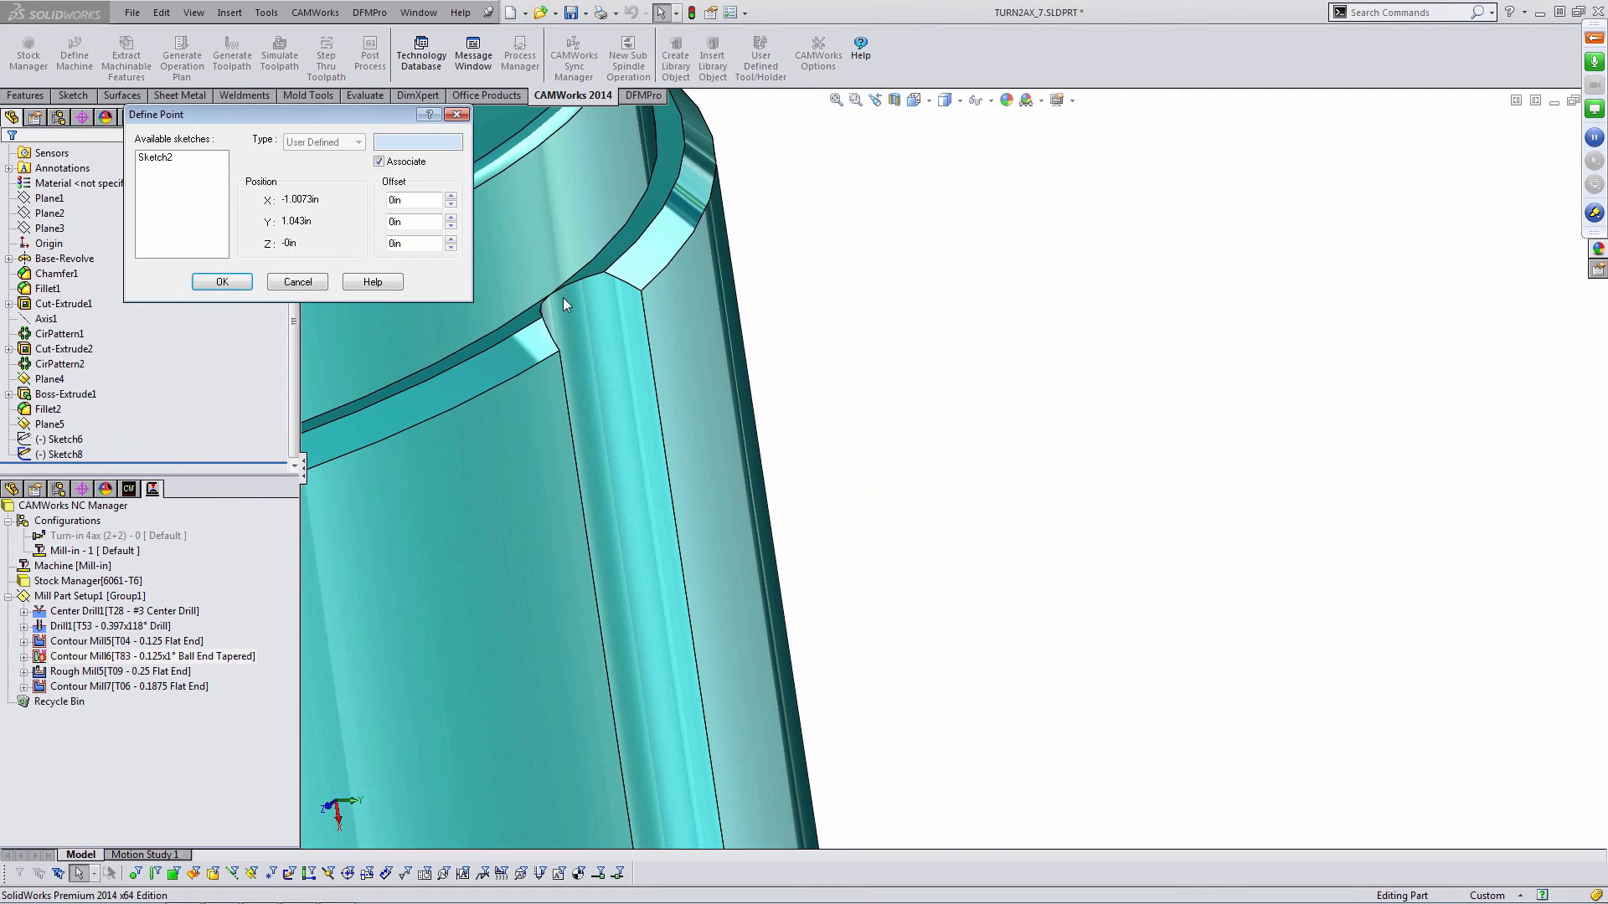
left_click(551, 295)
scroll(592, 447, "up", 5)
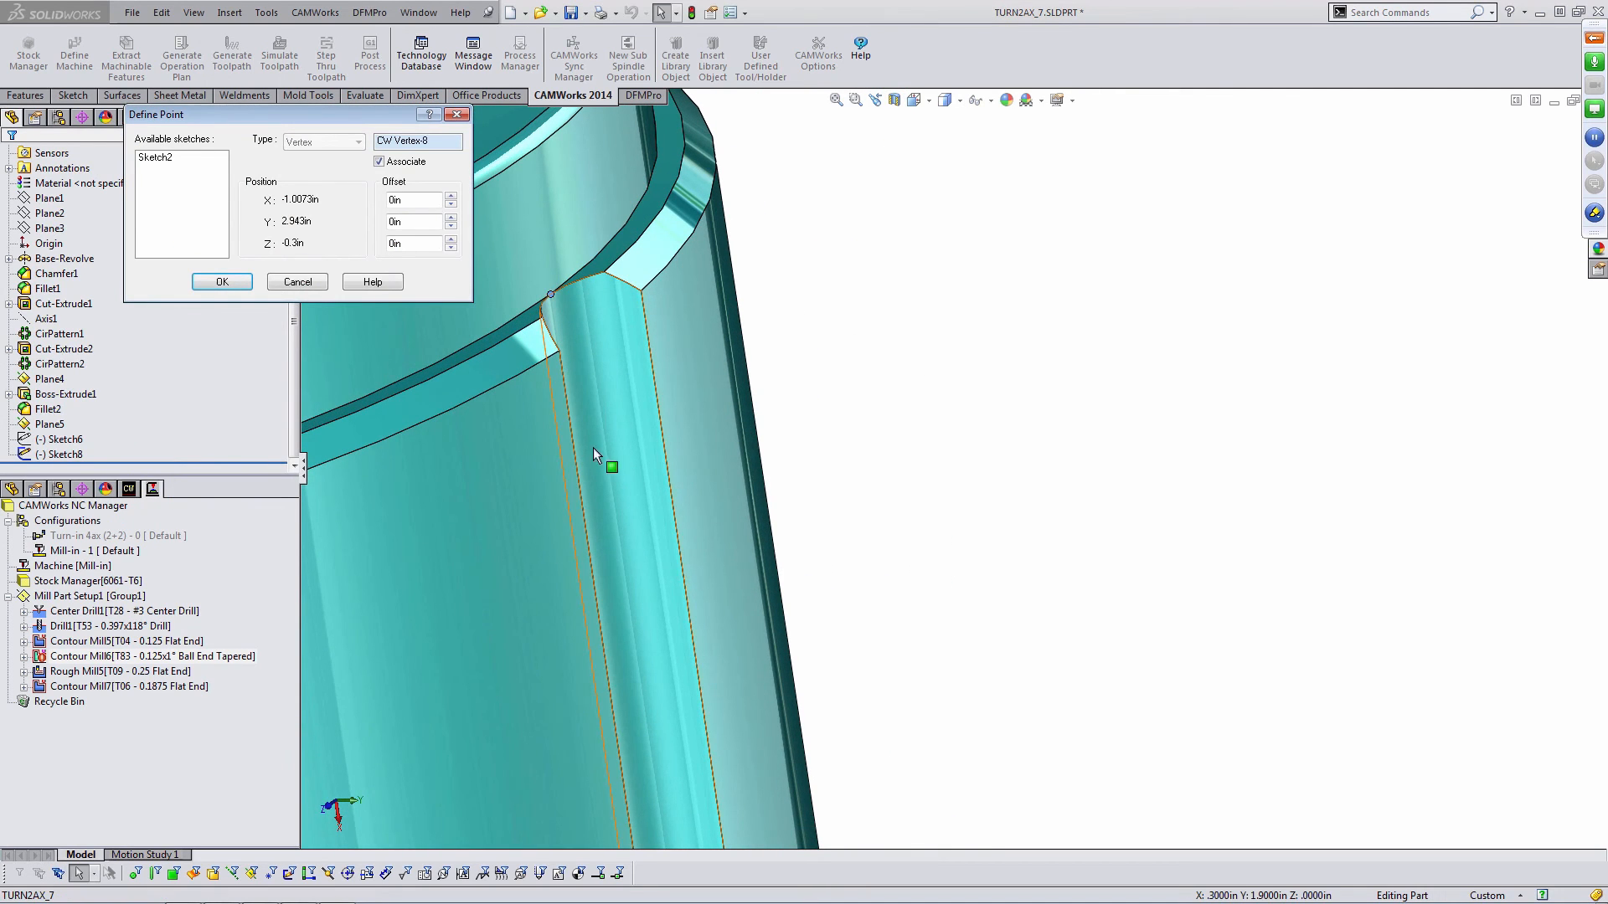
left_click(222, 282)
- Enable Limit minimum Z and pick the slot's bottom vertex with a -0.1 in Z offset (-2.1 in)
left_click(212, 336)
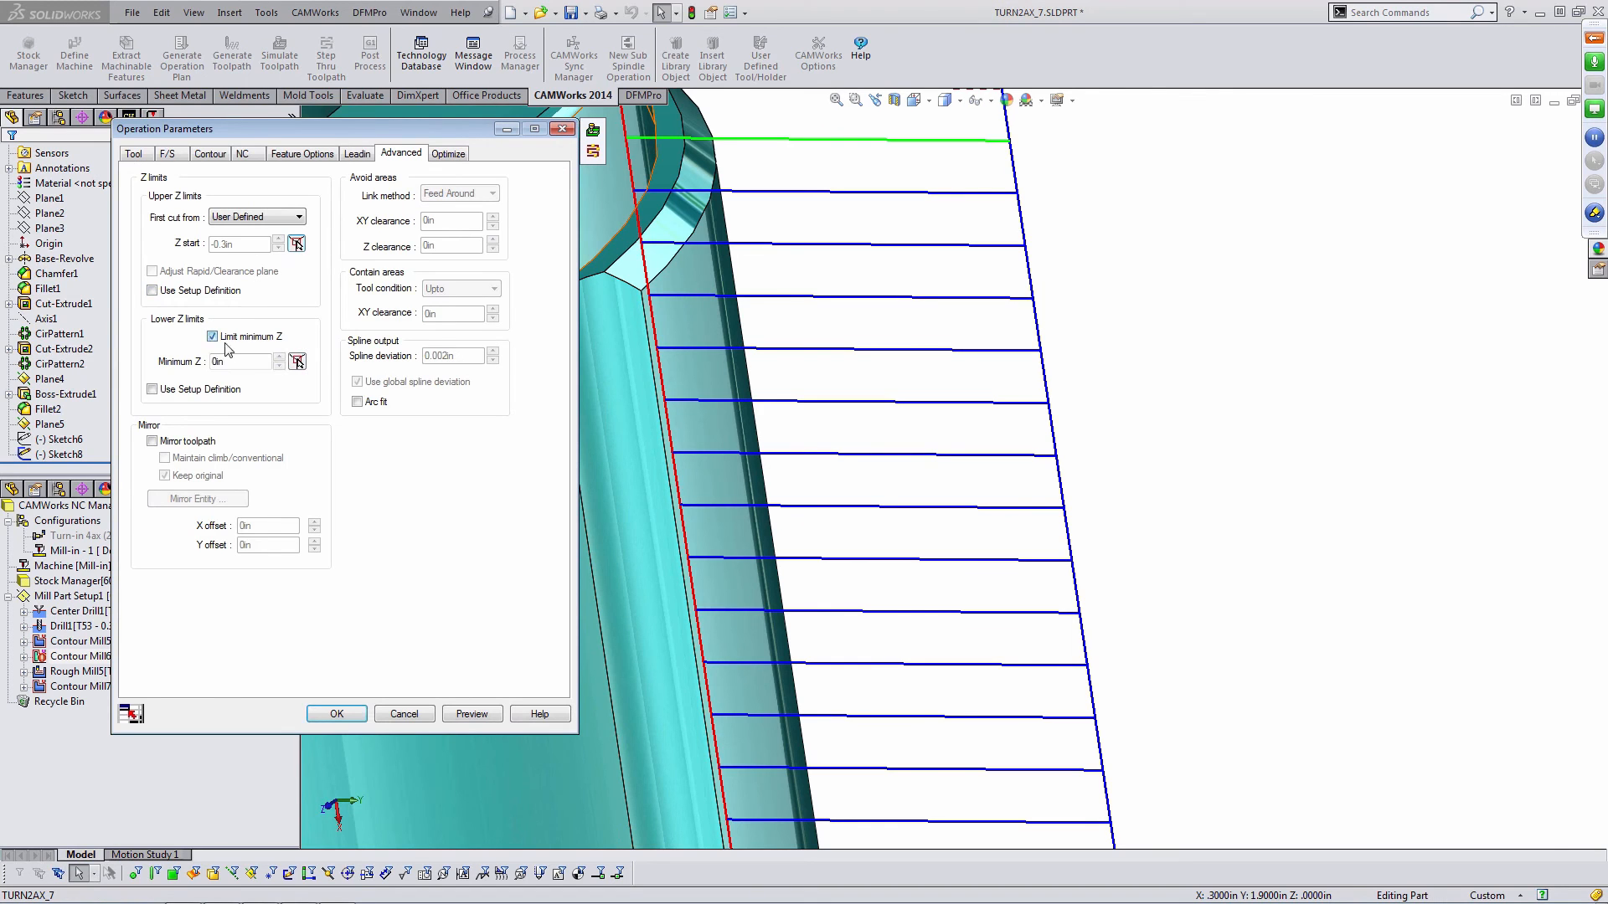
left_click(297, 362)
scroll(921, 530, "down", 6)
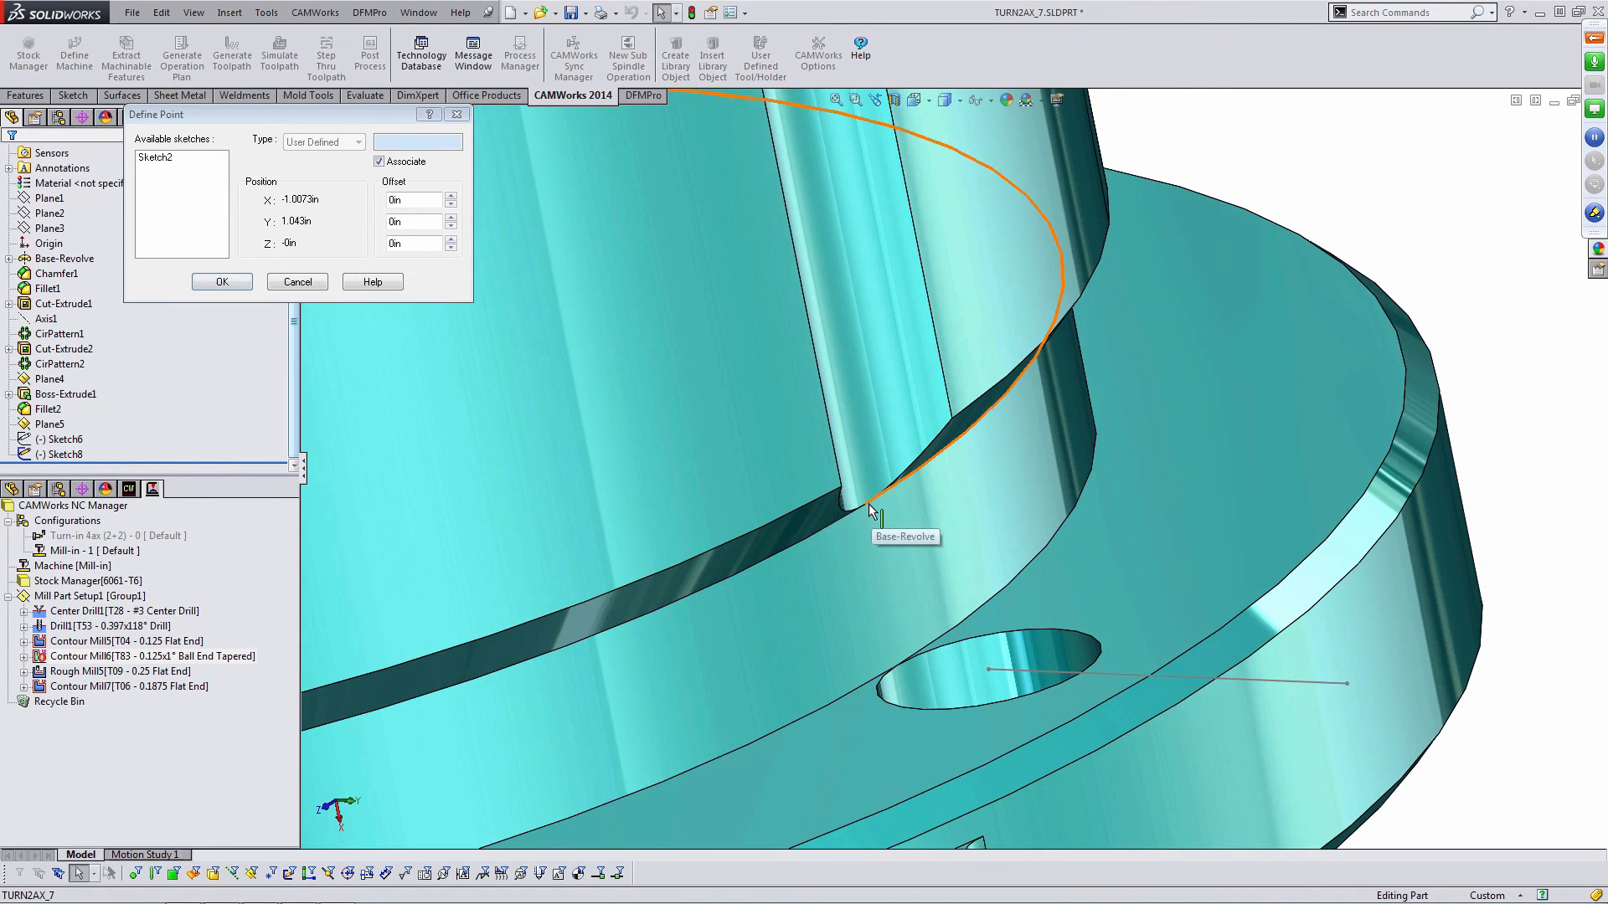
left_click(863, 502)
left_click(863, 502)
left_click(451, 248)
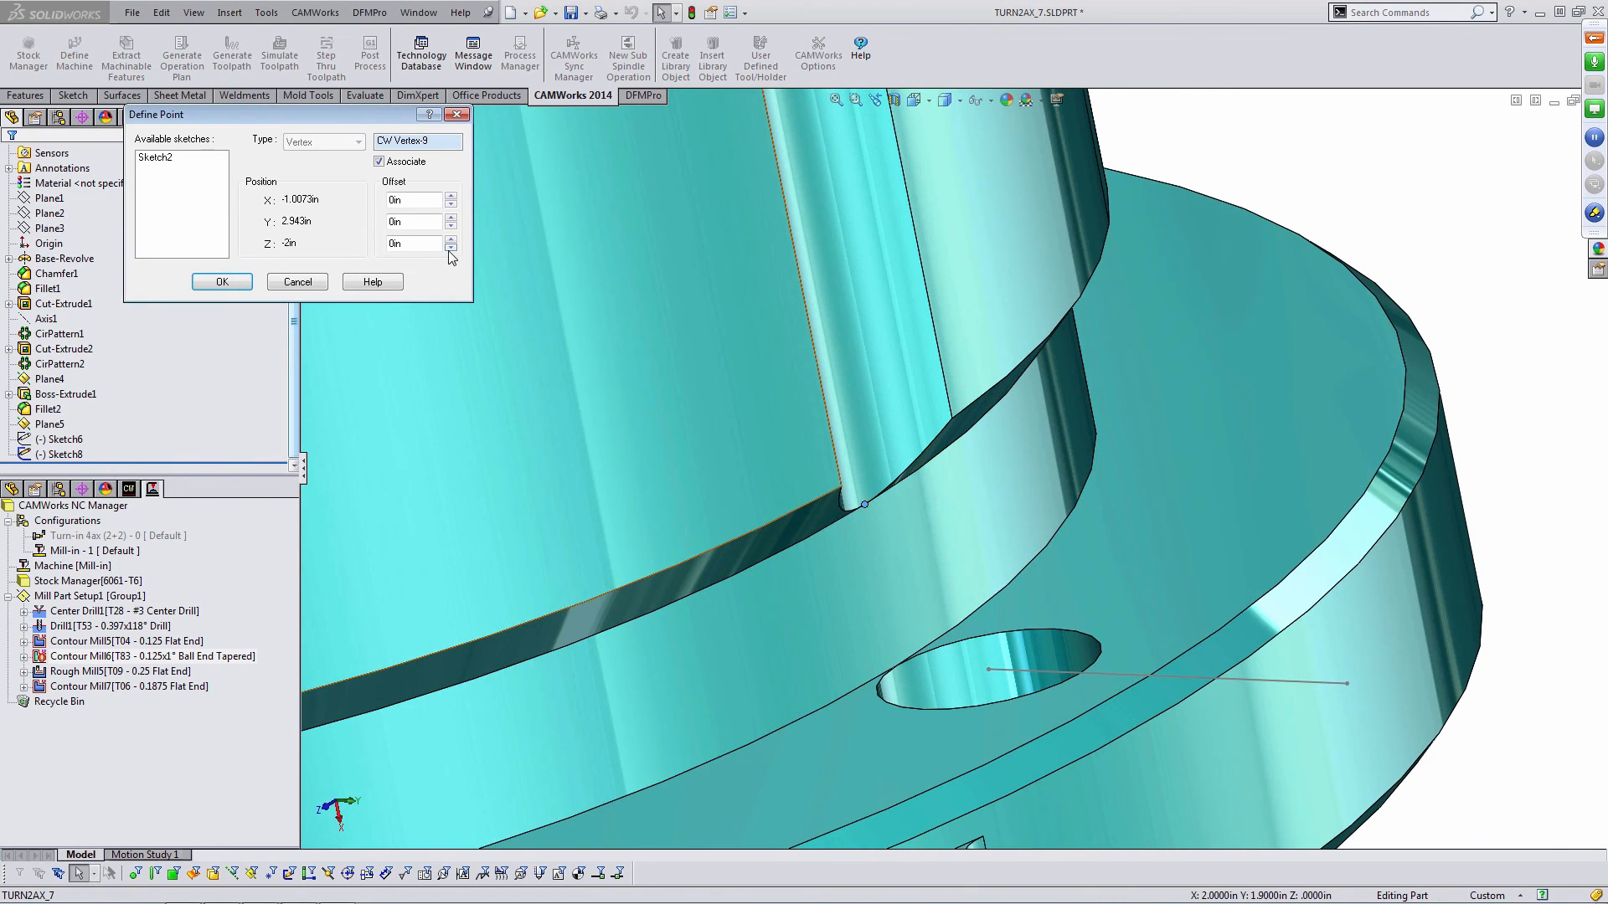
left_click(222, 281)
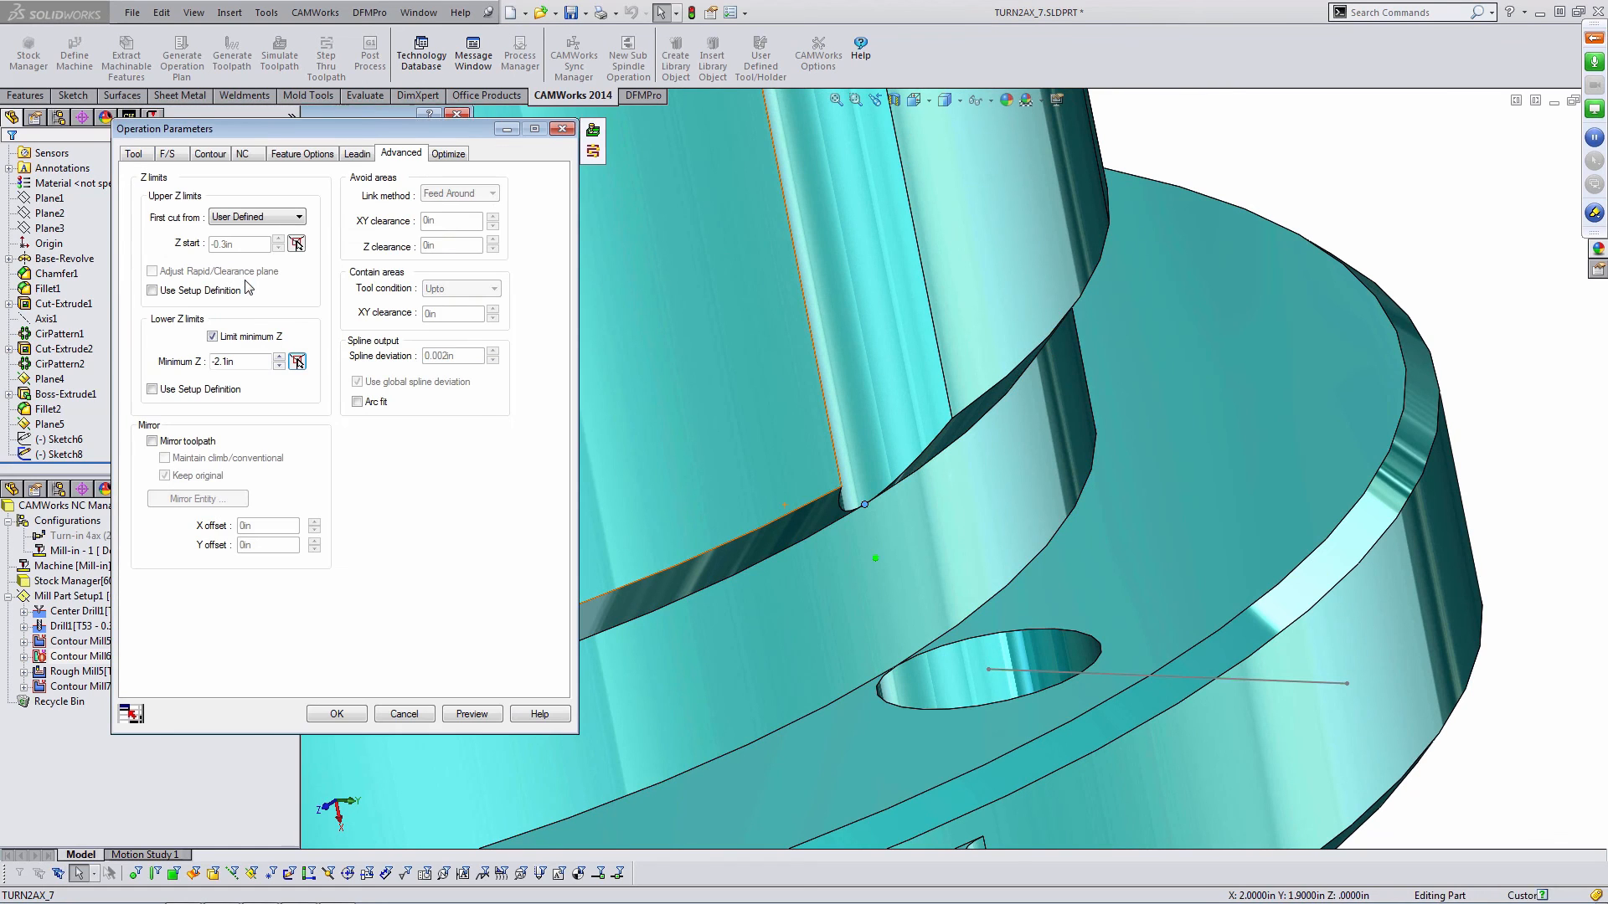
- Open the operation's tool crib and filter the tool library for Flat End tools with diameters from 0.400 to 0.45 in
scroll(902, 311, "up", 5)
scroll(902, 311, "up", 5)
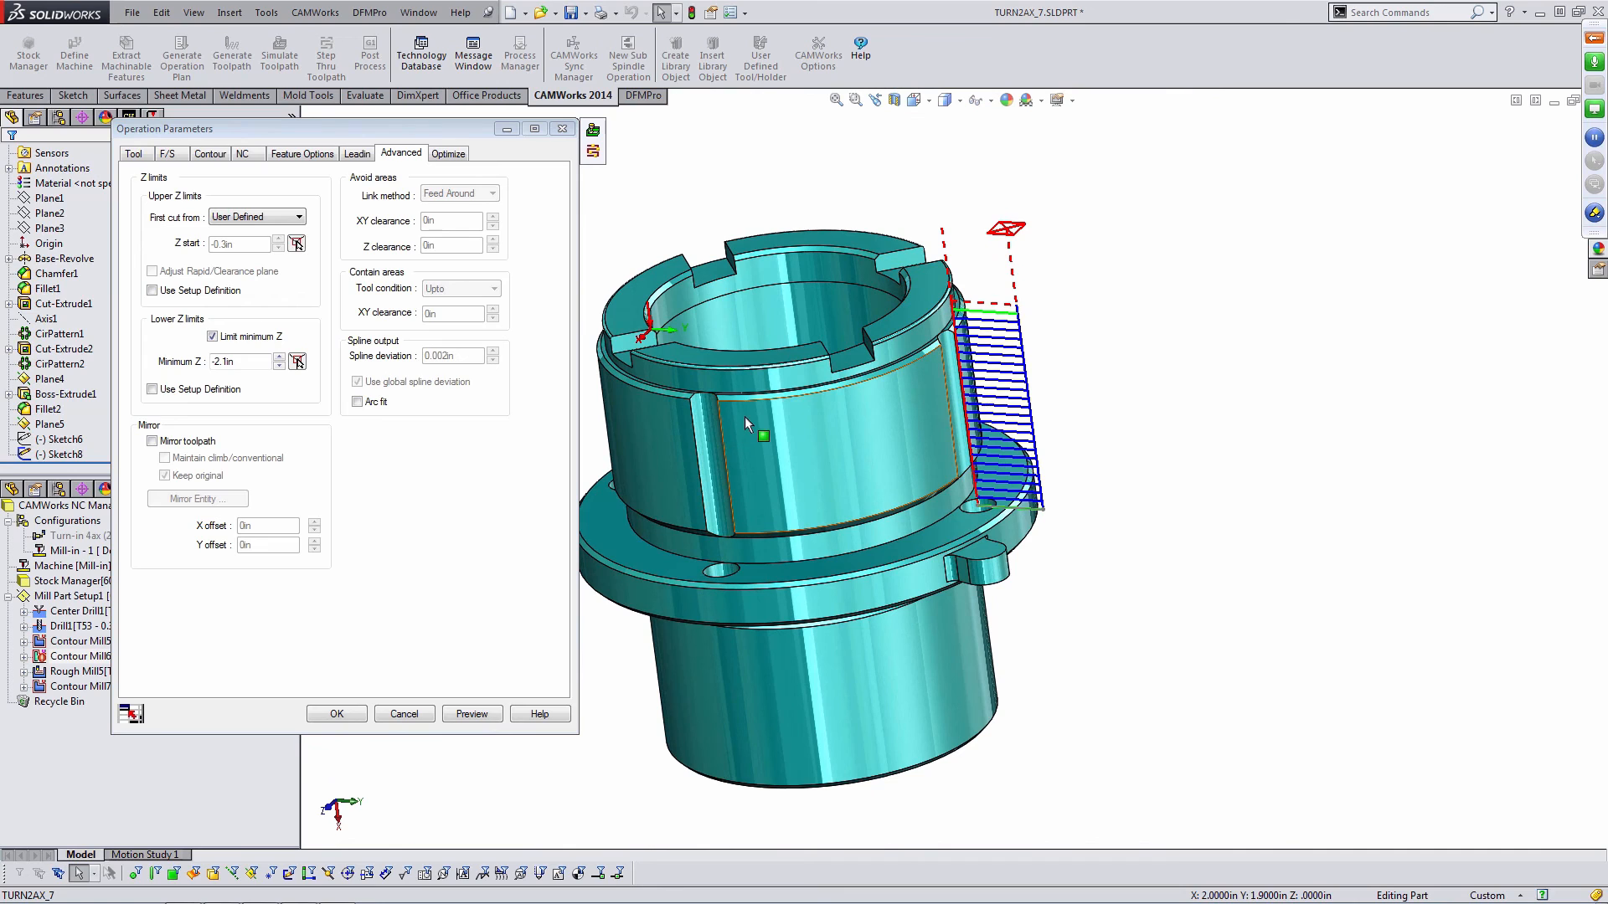
left_click(134, 155)
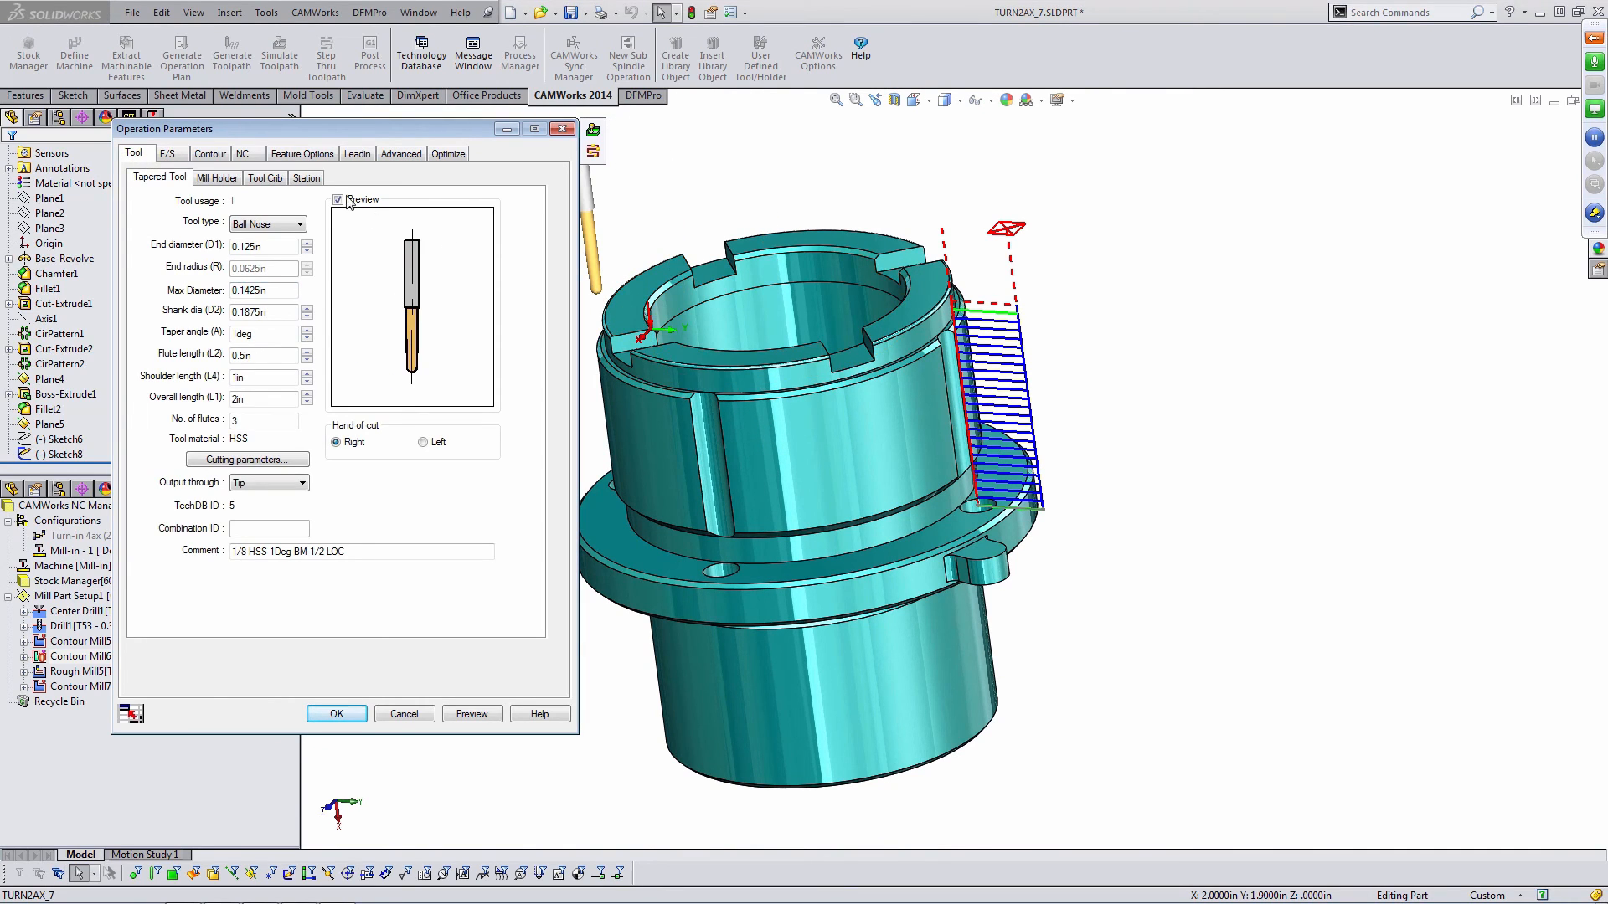
left_click(265, 179)
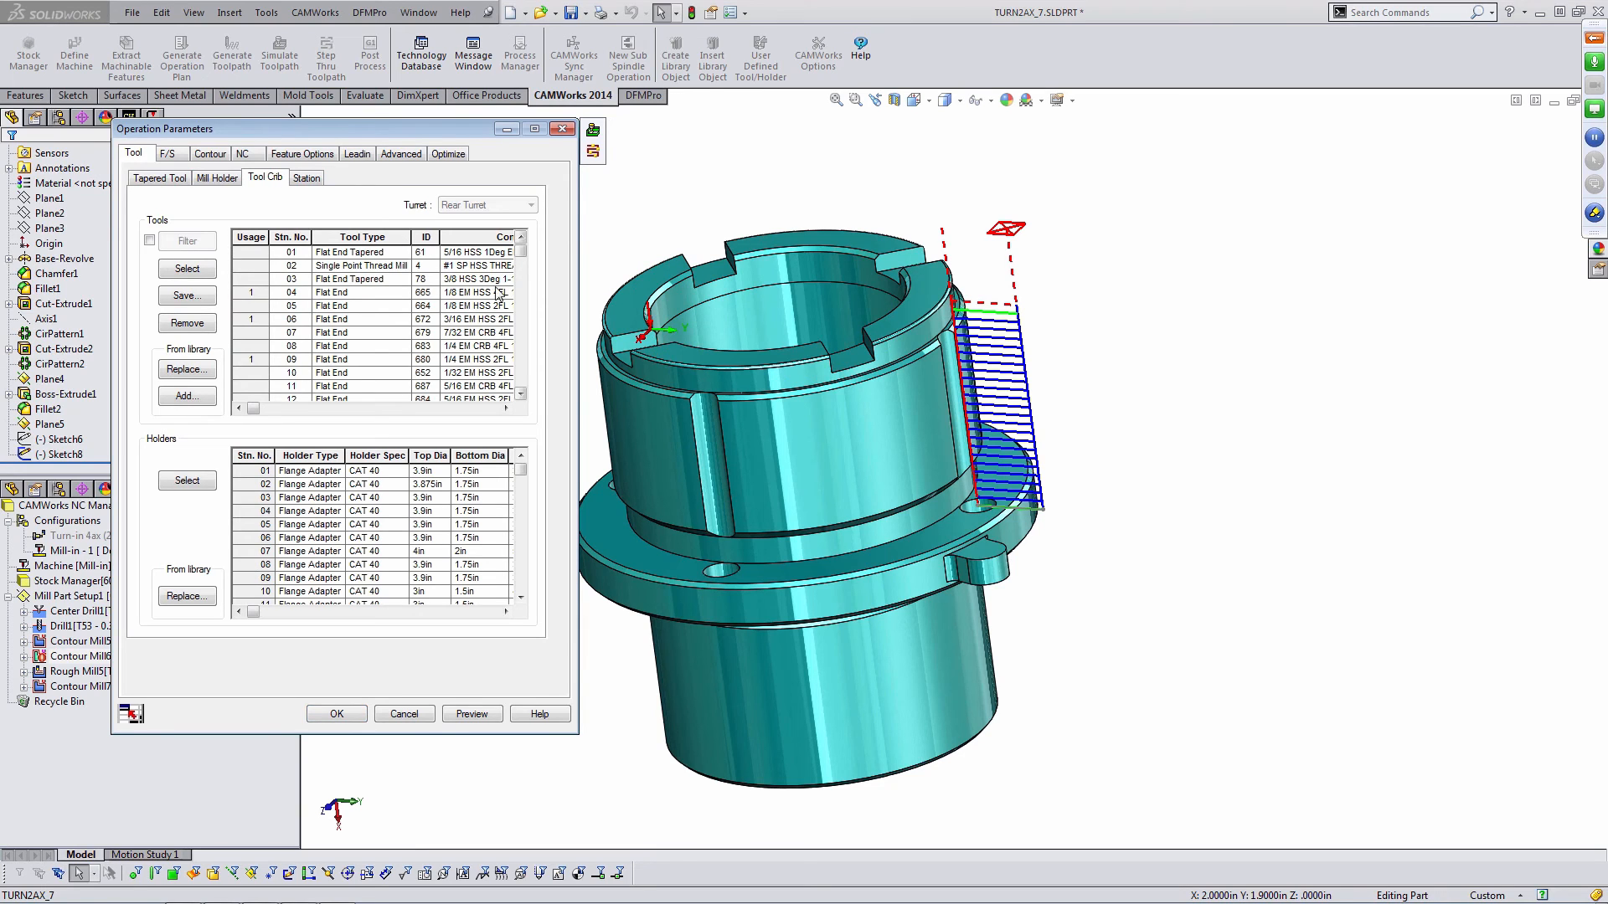
scroll(520, 258, "down", 2)
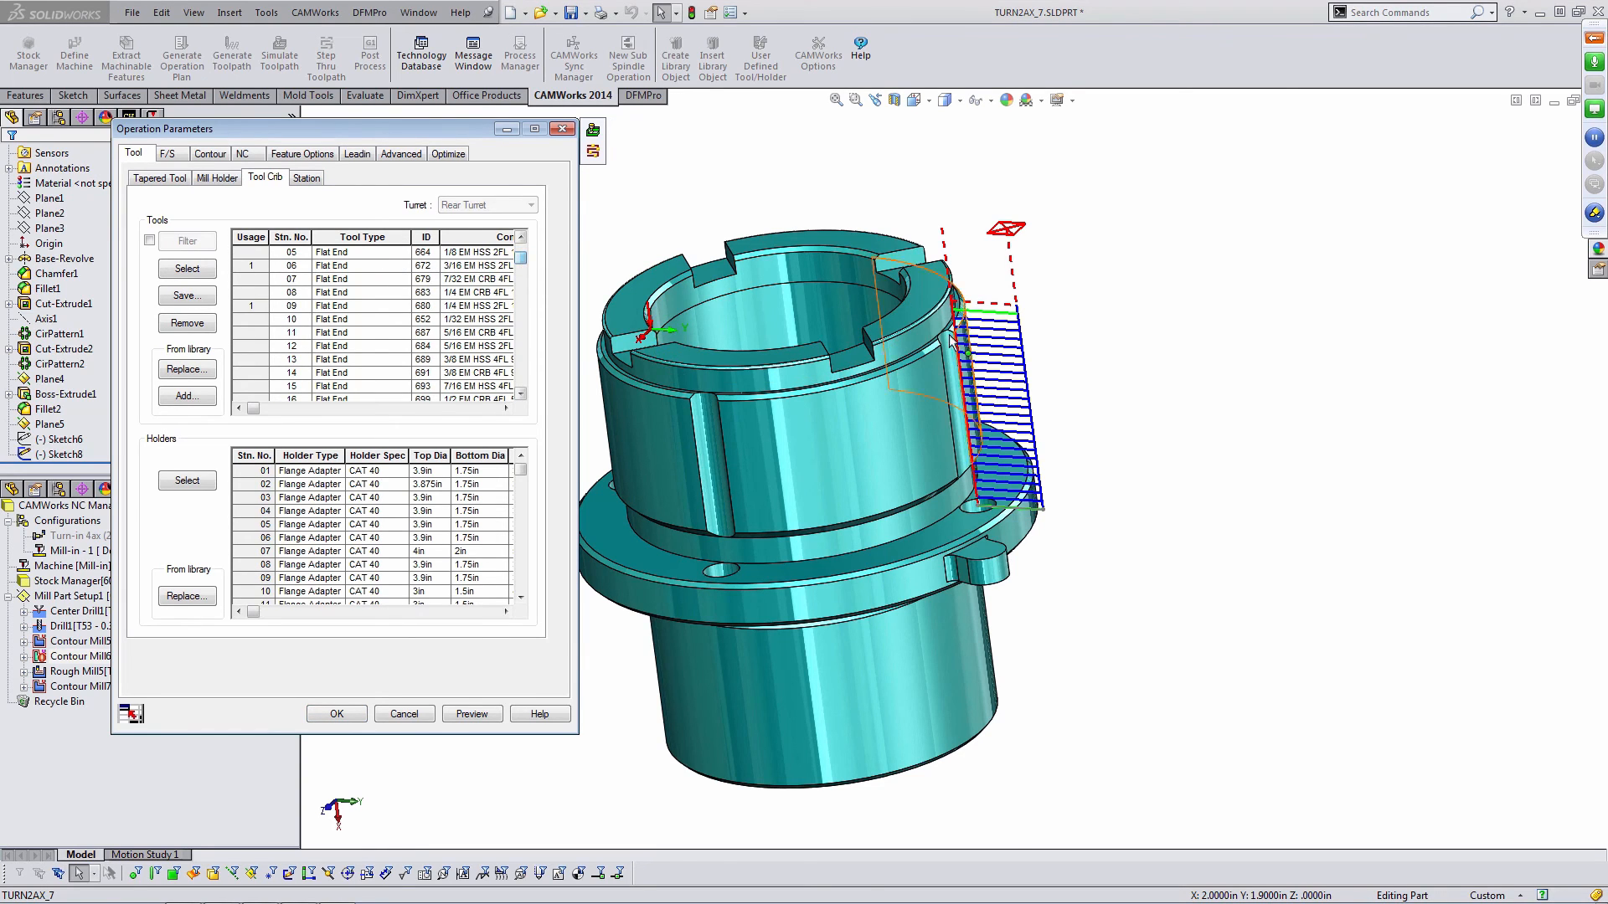
scroll(957, 360, "up", 3)
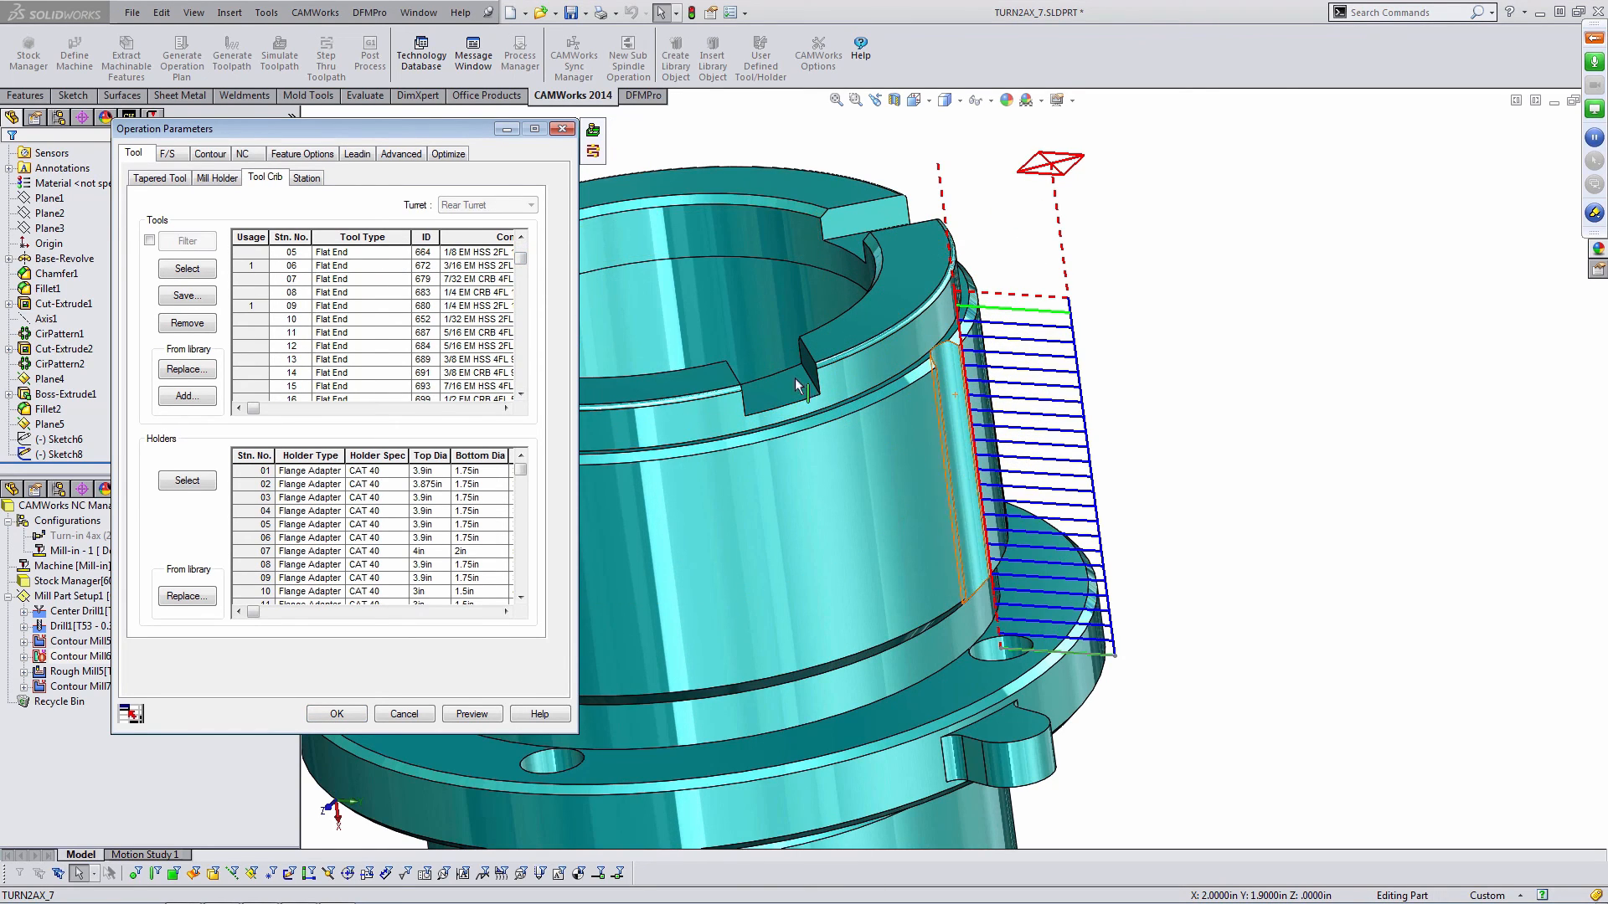
left_click(198, 395)
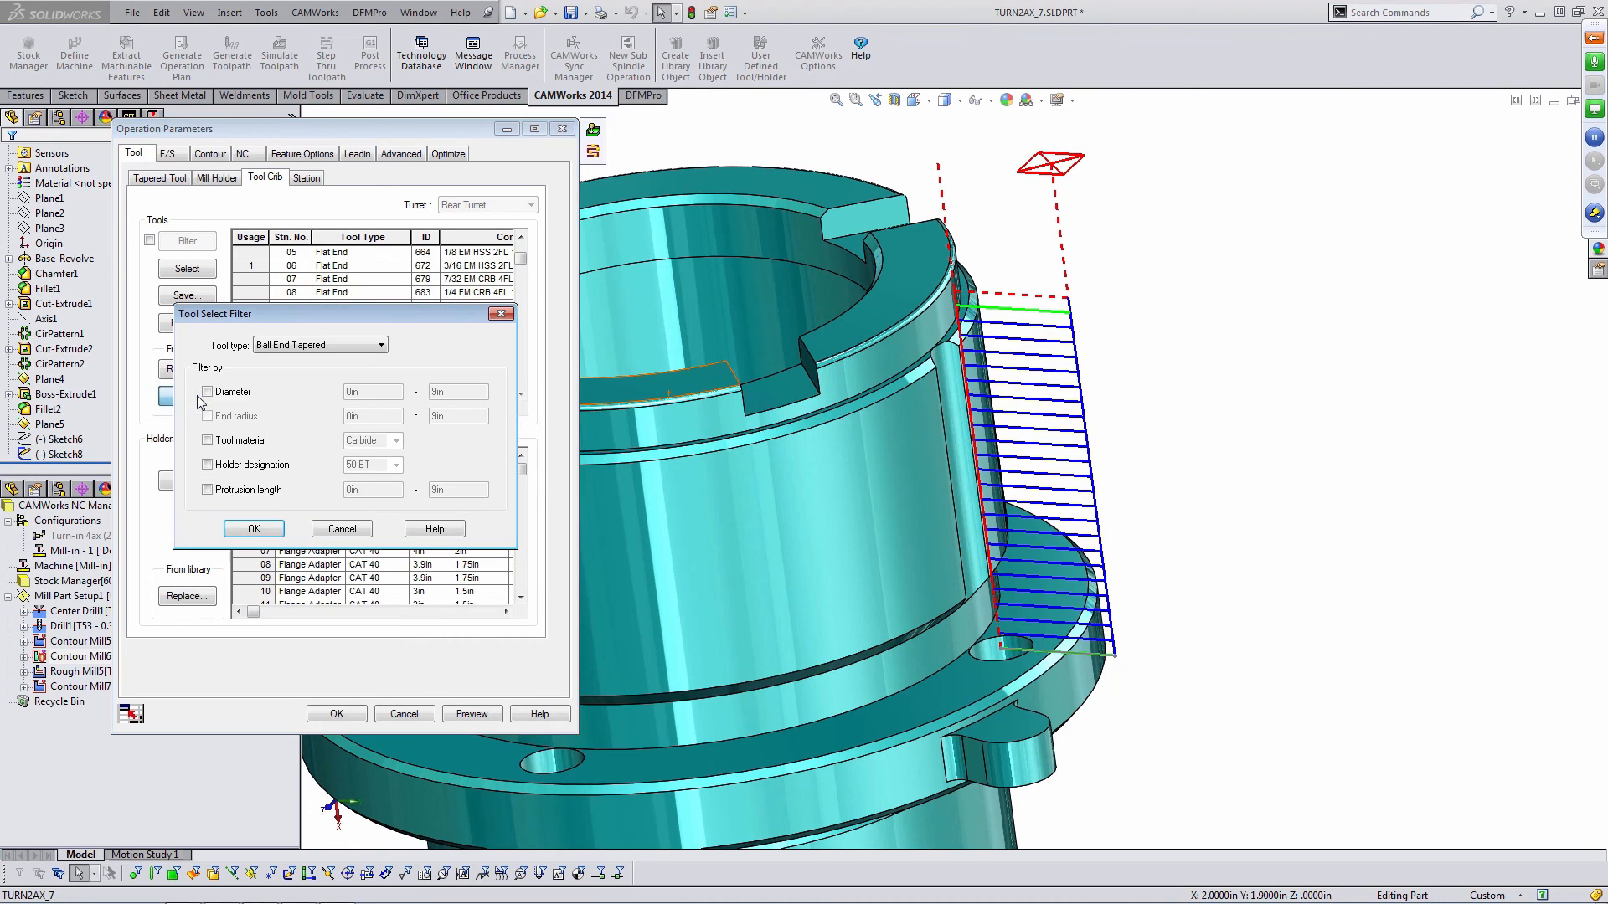
left_click(329, 347)
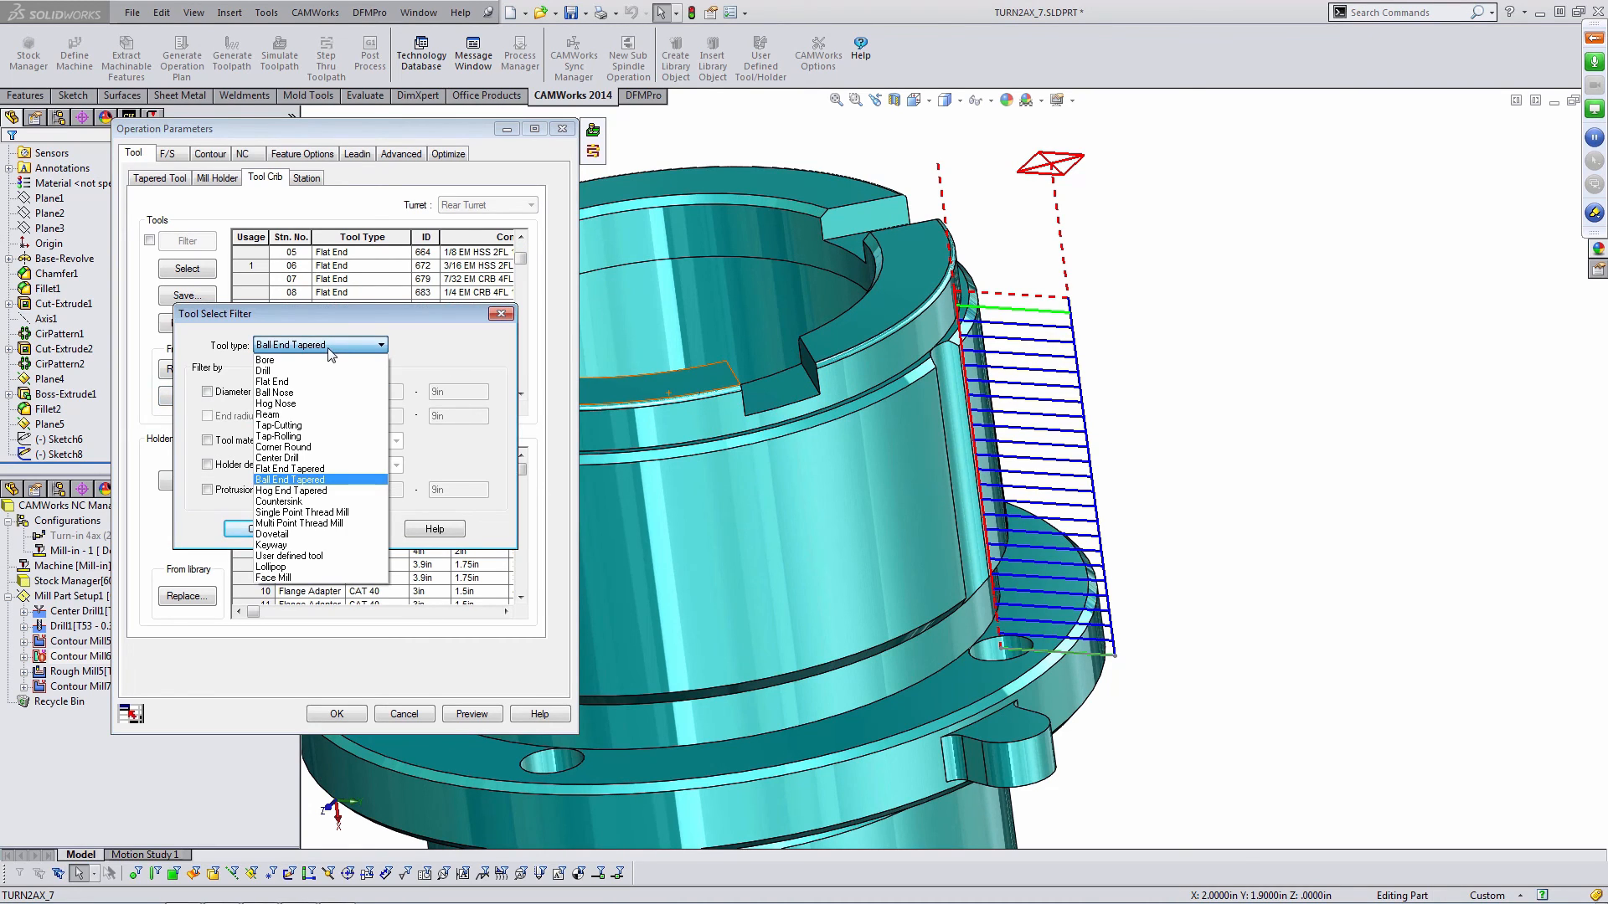
left_click(280, 382)
left_click(207, 392)
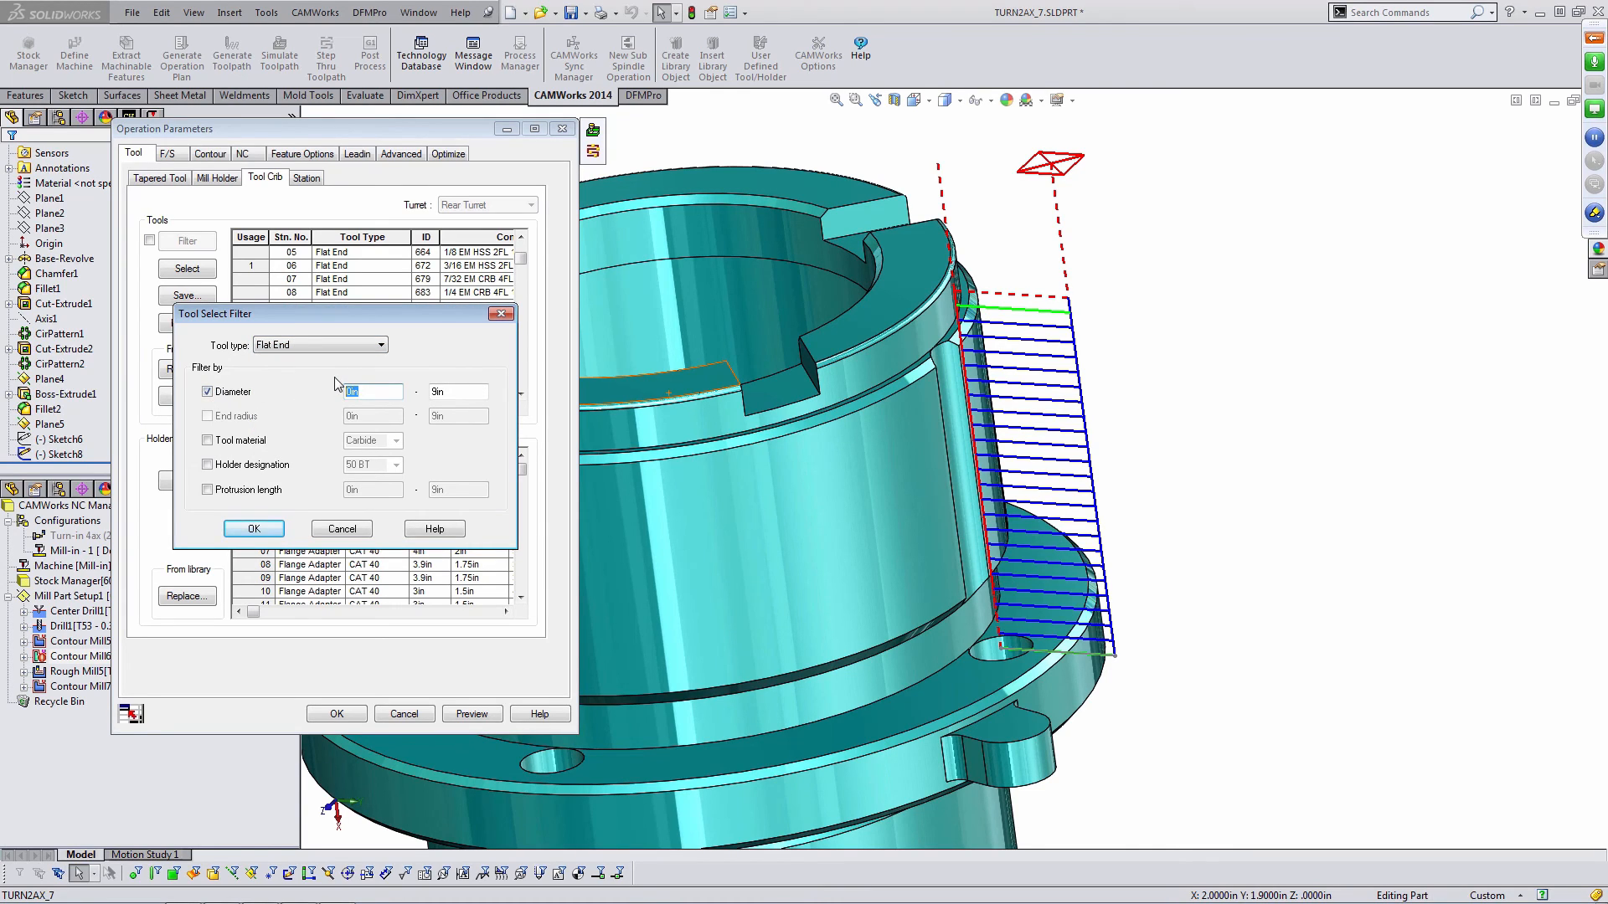
type(".4")
type("00")
key("Tab")
type(".45")
left_click(254, 529)
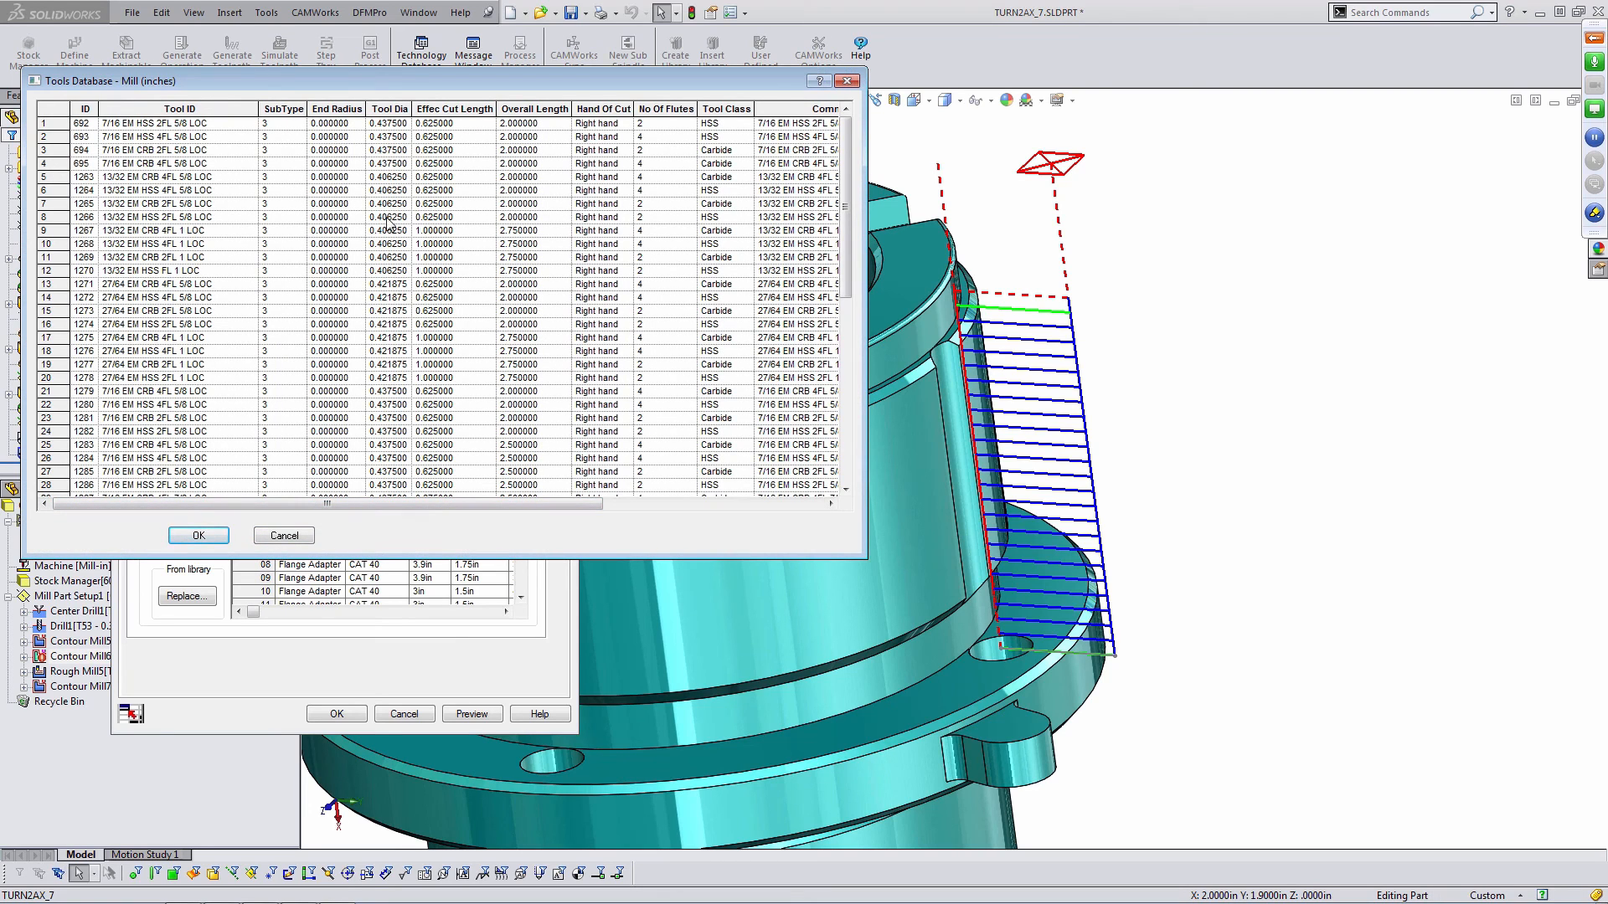
- Add the 13/32 EM HSS 2FL 5/8 LOC end mill to the crib as station 84 and select it for Contour Mill6
left_click(61, 216)
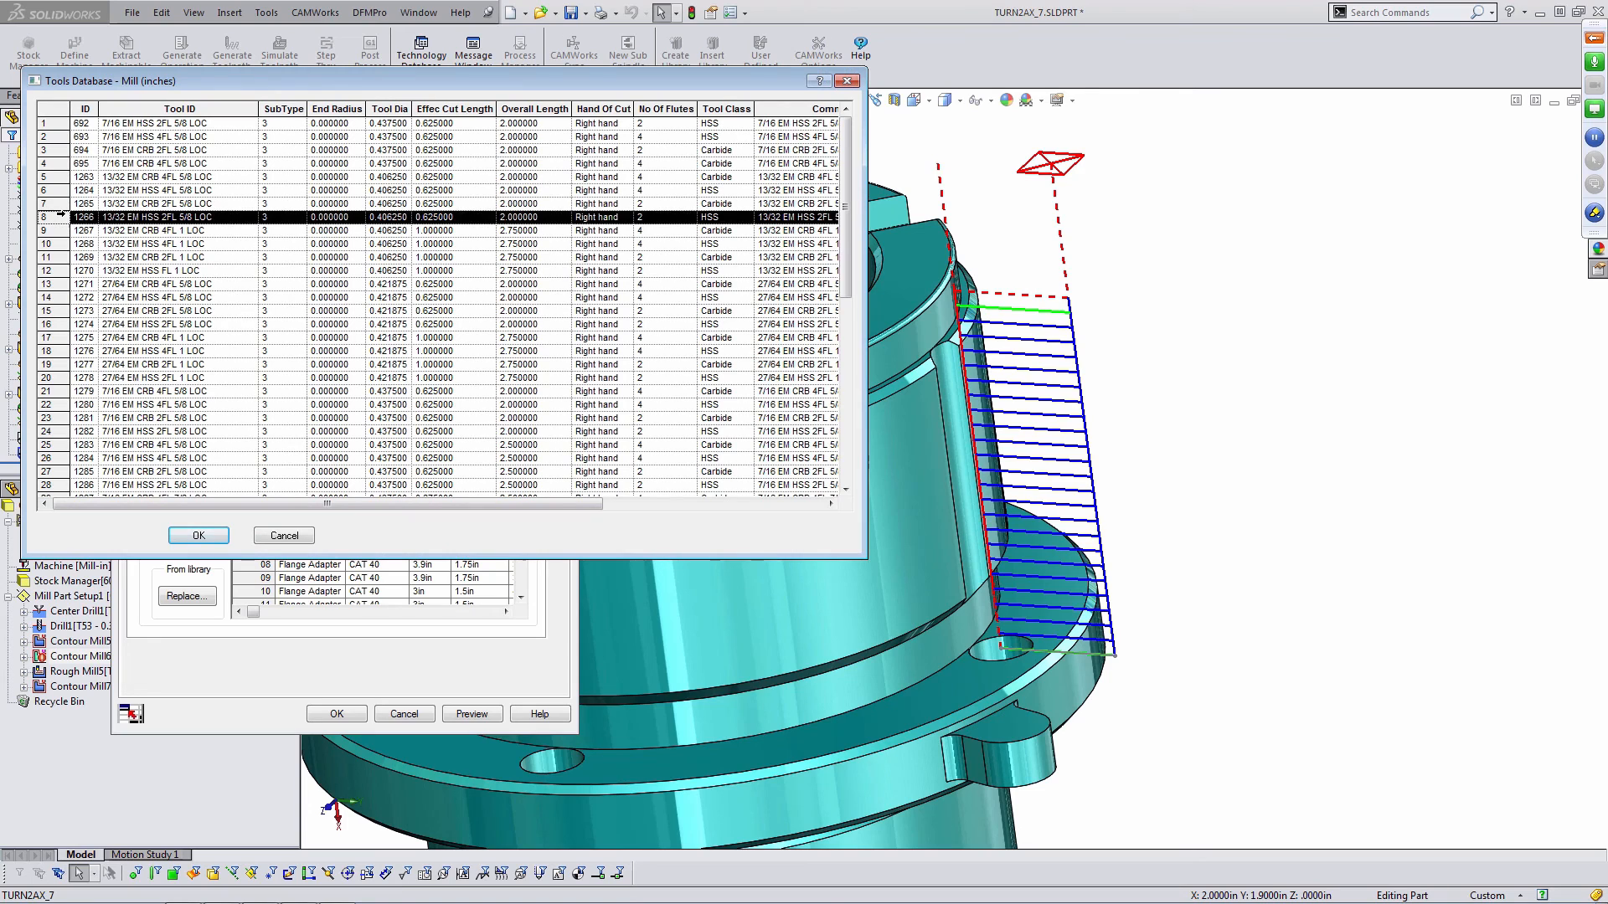
left_click(205, 536)
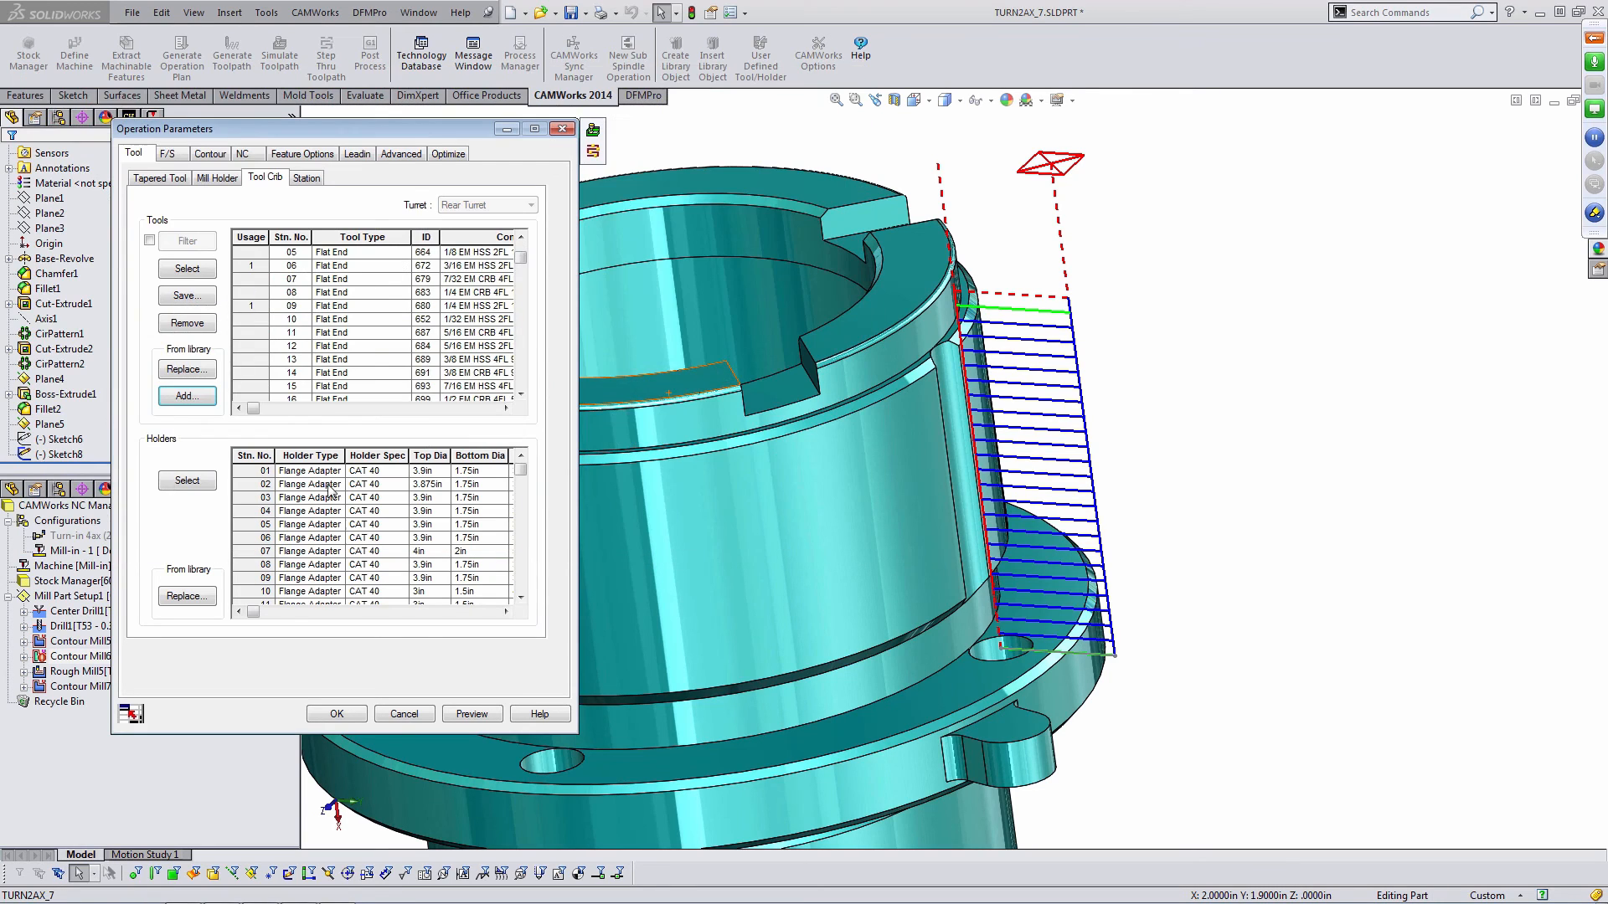
left_click_drag(520, 255, 521, 393)
left_click(259, 391)
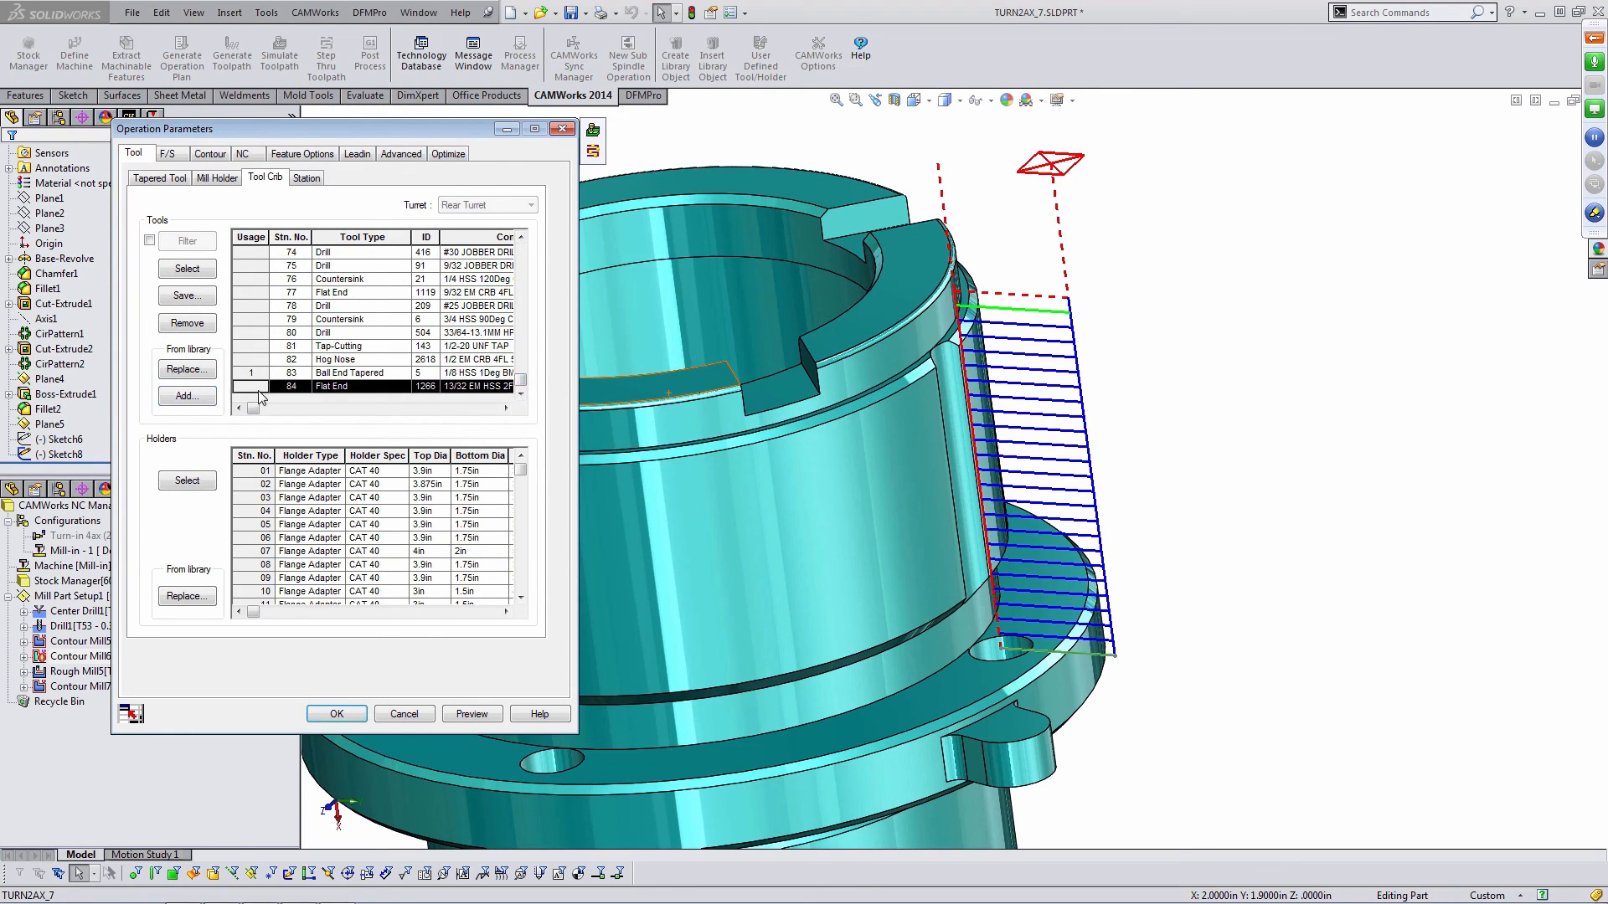
left_click(211, 277)
left_click(329, 464)
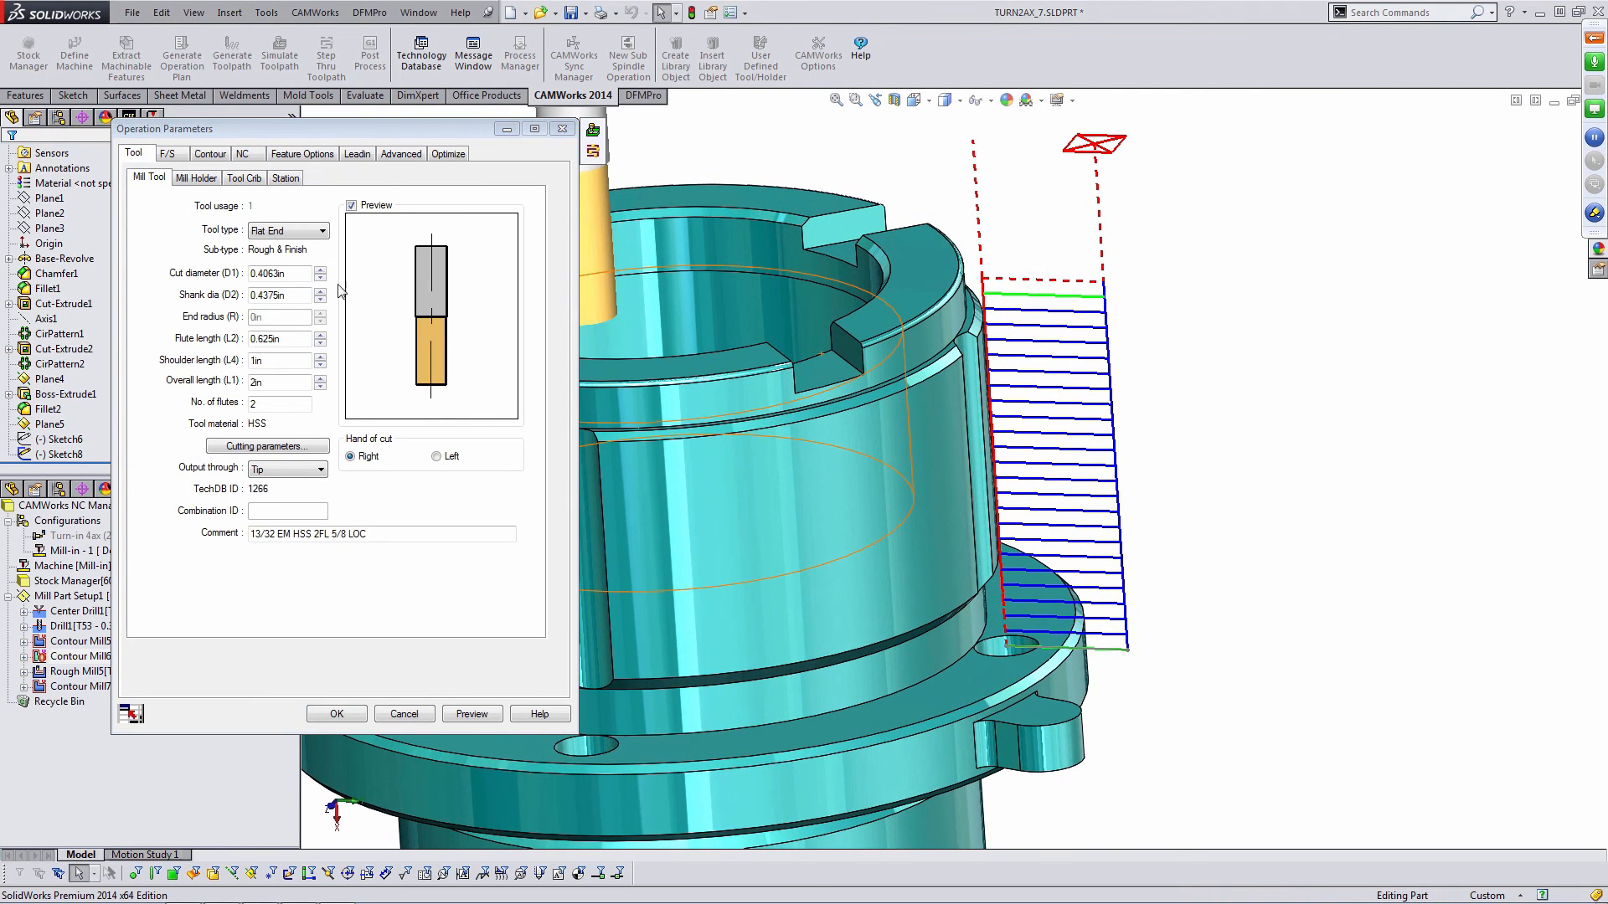
- Set the tool's shank diameter to 0.4063 in, shoulder length to 2 in and overall length to 5 in
left_click_drag(300, 301, 231, 292)
key("BackSpace")
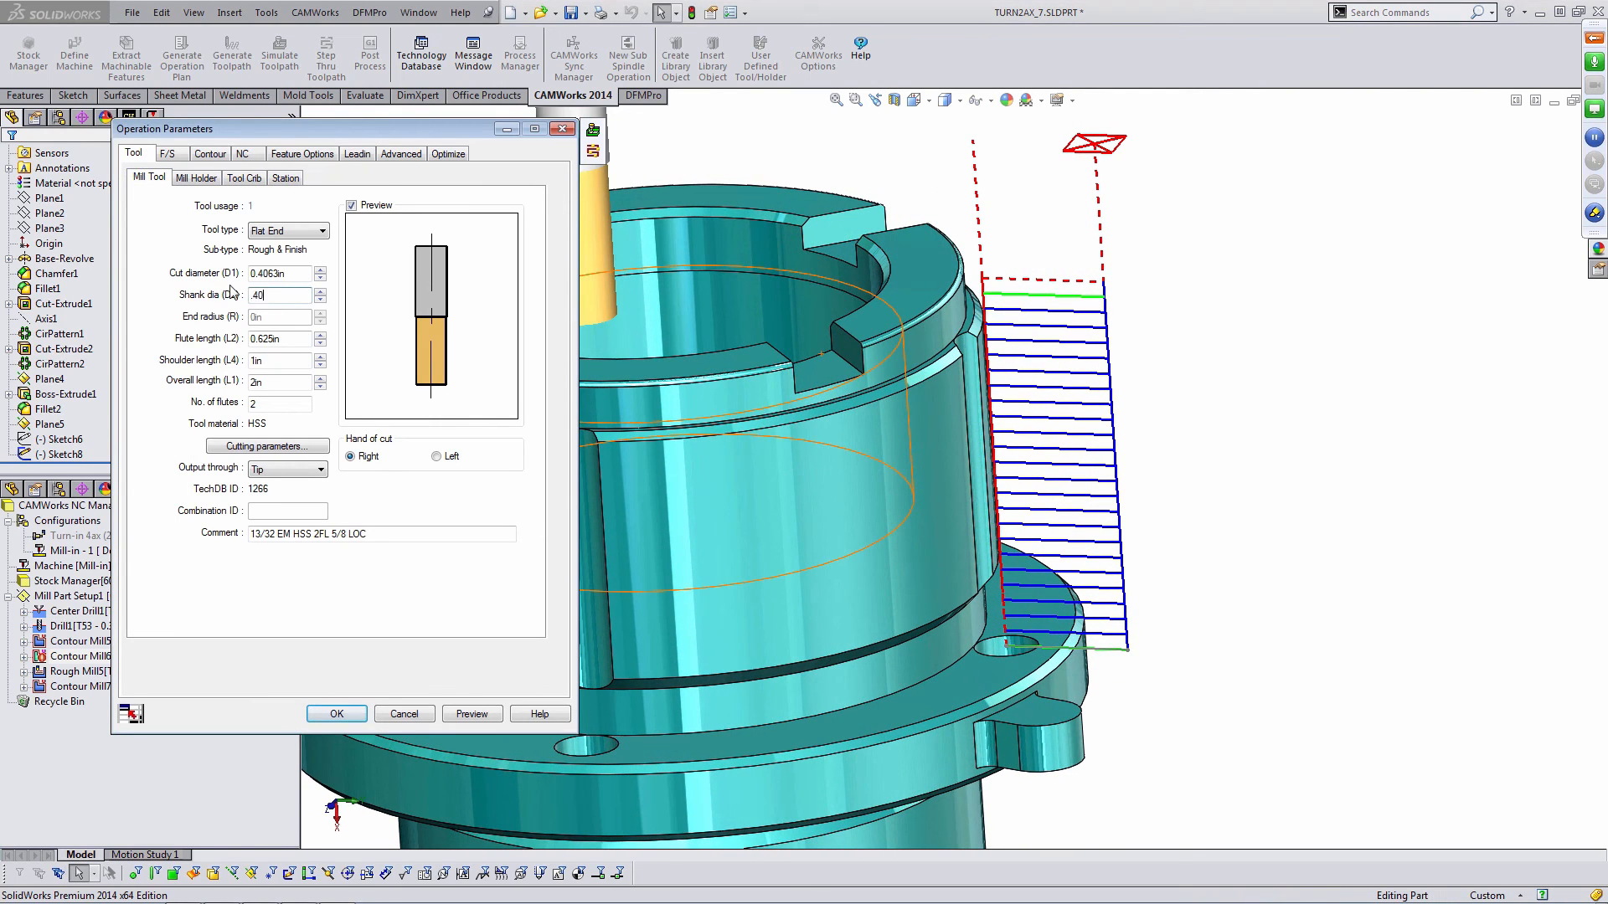
type(".4063")
key("Tab")
key("Tab")
key("Tab")
left_click_drag(290, 363, 223, 360)
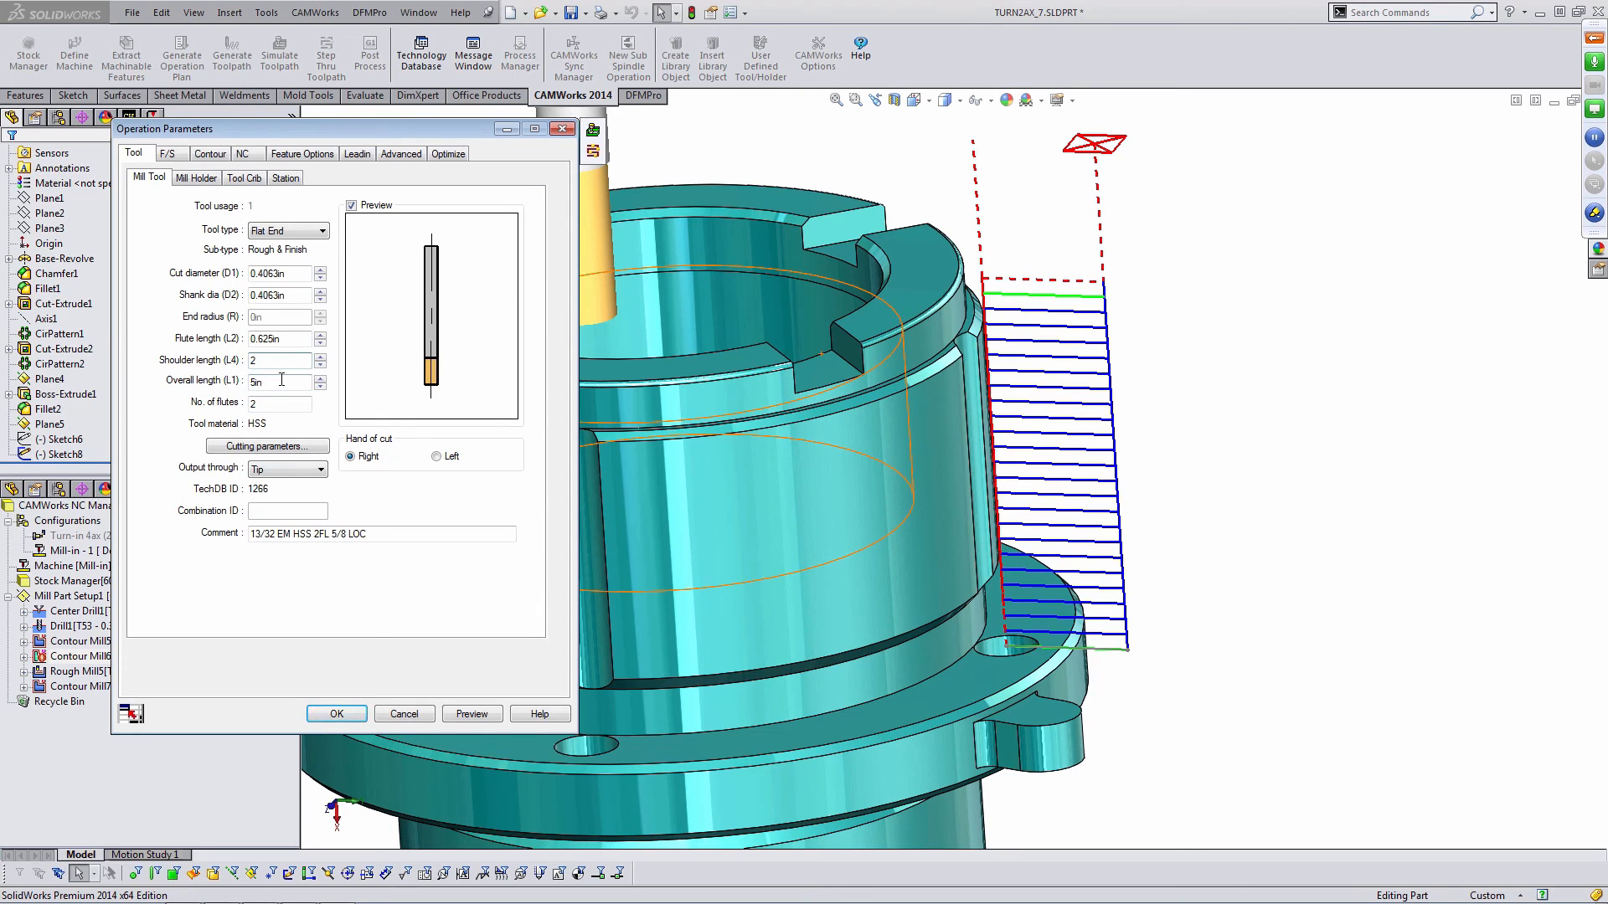
- Set the contour depth parameters' first cut amount and max cut amount to 0.5 in
left_click(214, 154)
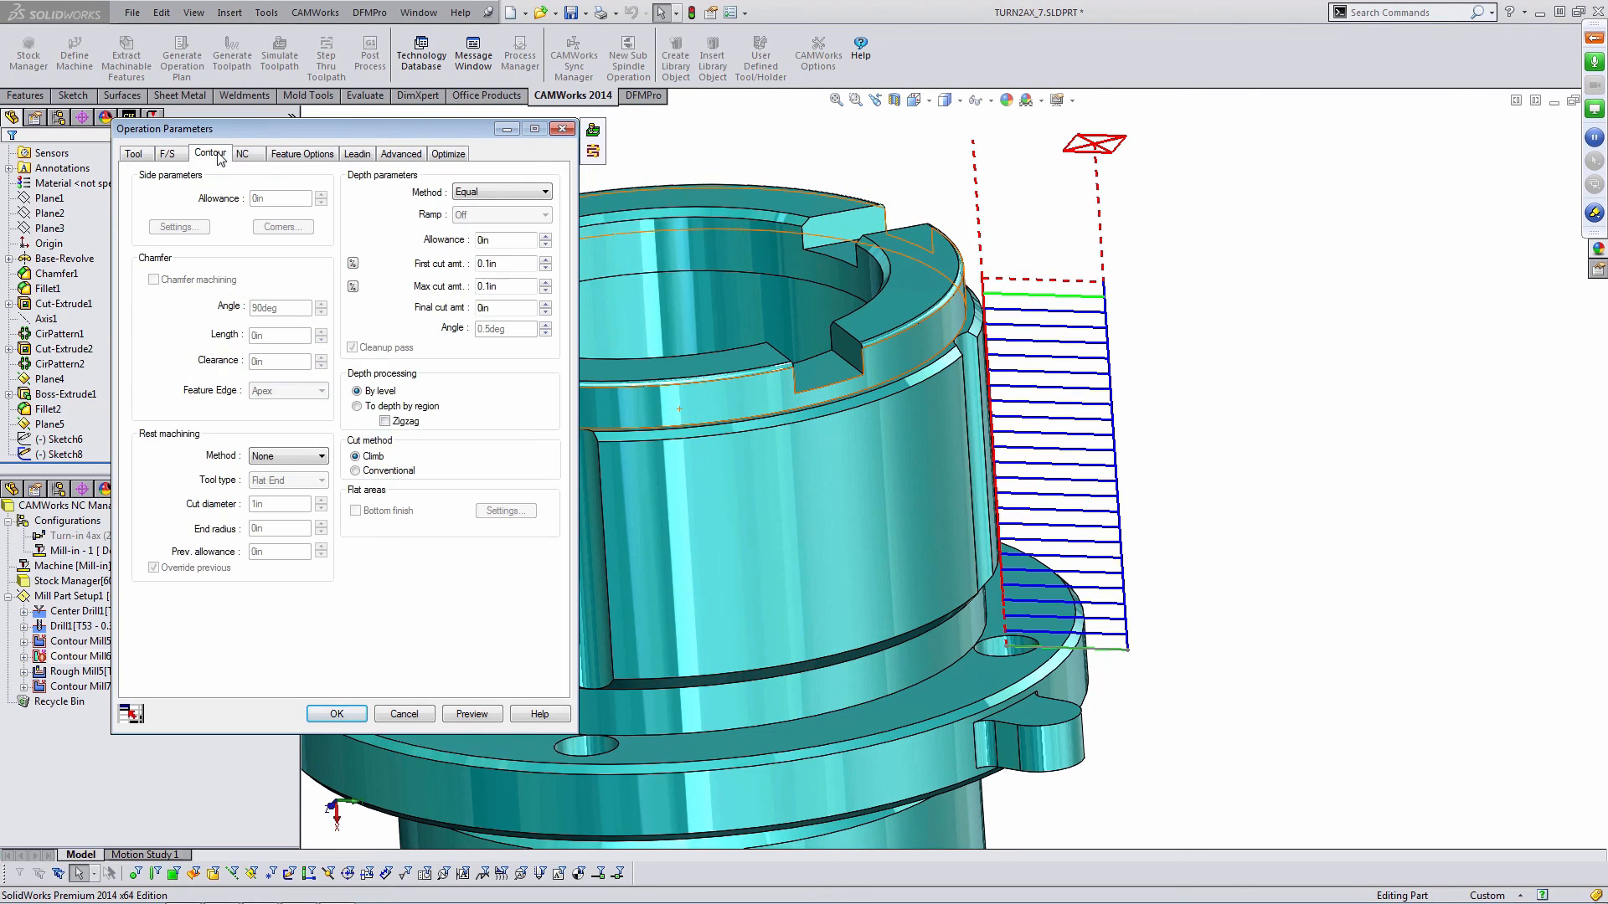
left_click_drag(519, 264, 437, 260)
type(".50")
key("Tab")
key("BackSpace")
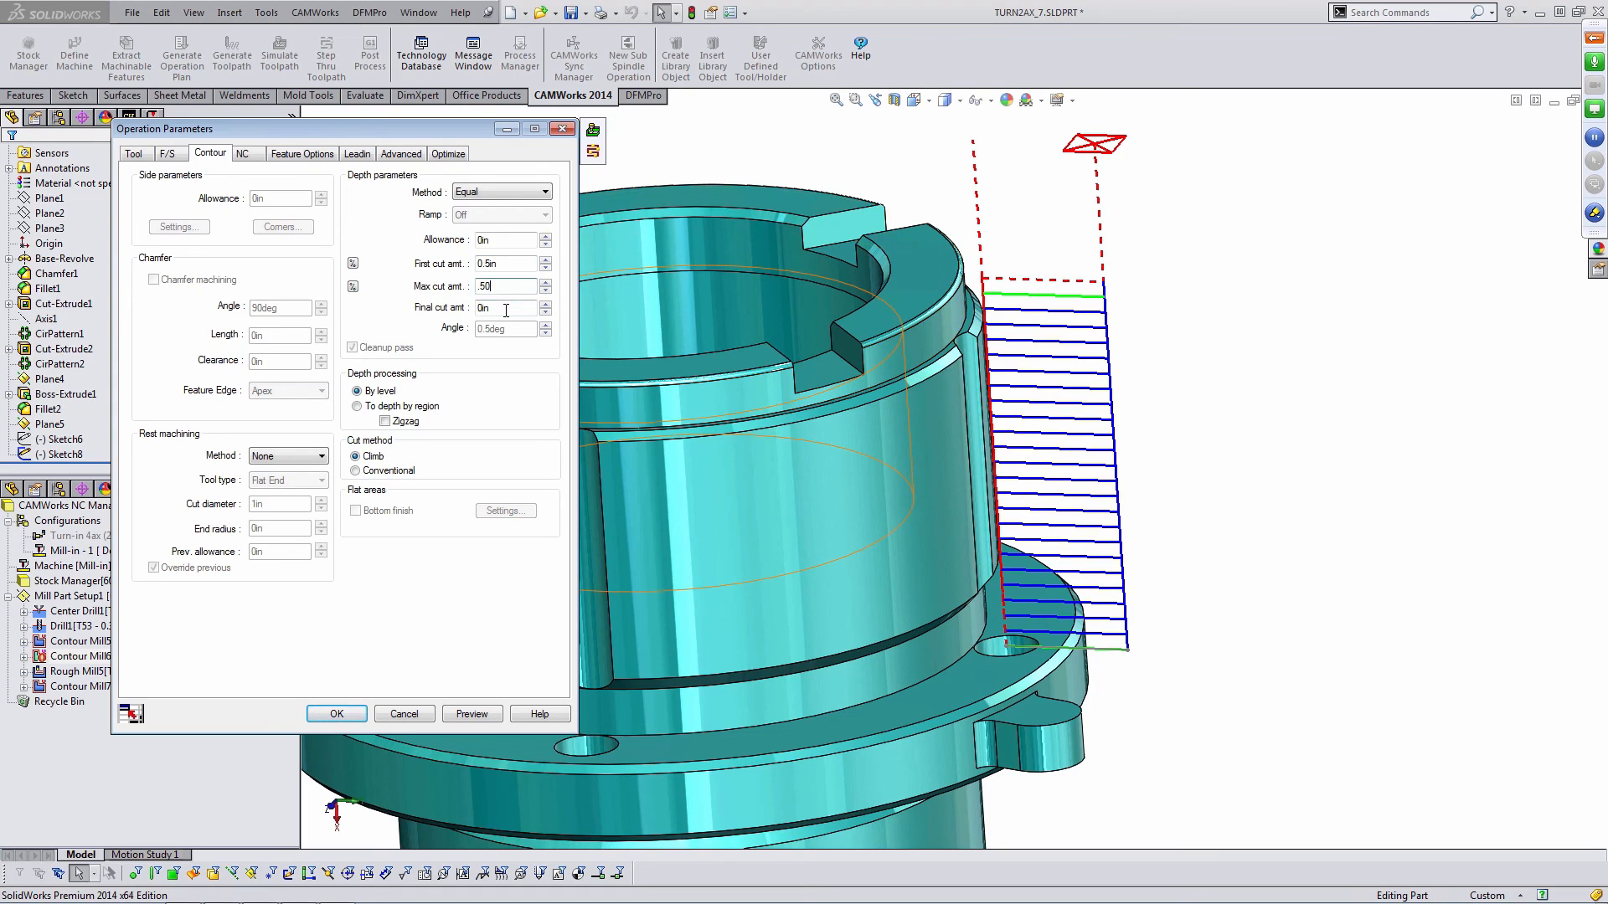
- Preview the Contour Mill6 toolpath and accept the parameter changes
left_click(458, 717)
mouse_move(1141, 467)
middle_mouse_down()
mouse_move(1106, 431)
mouse_move(1135, 456)
middle_mouse_up()
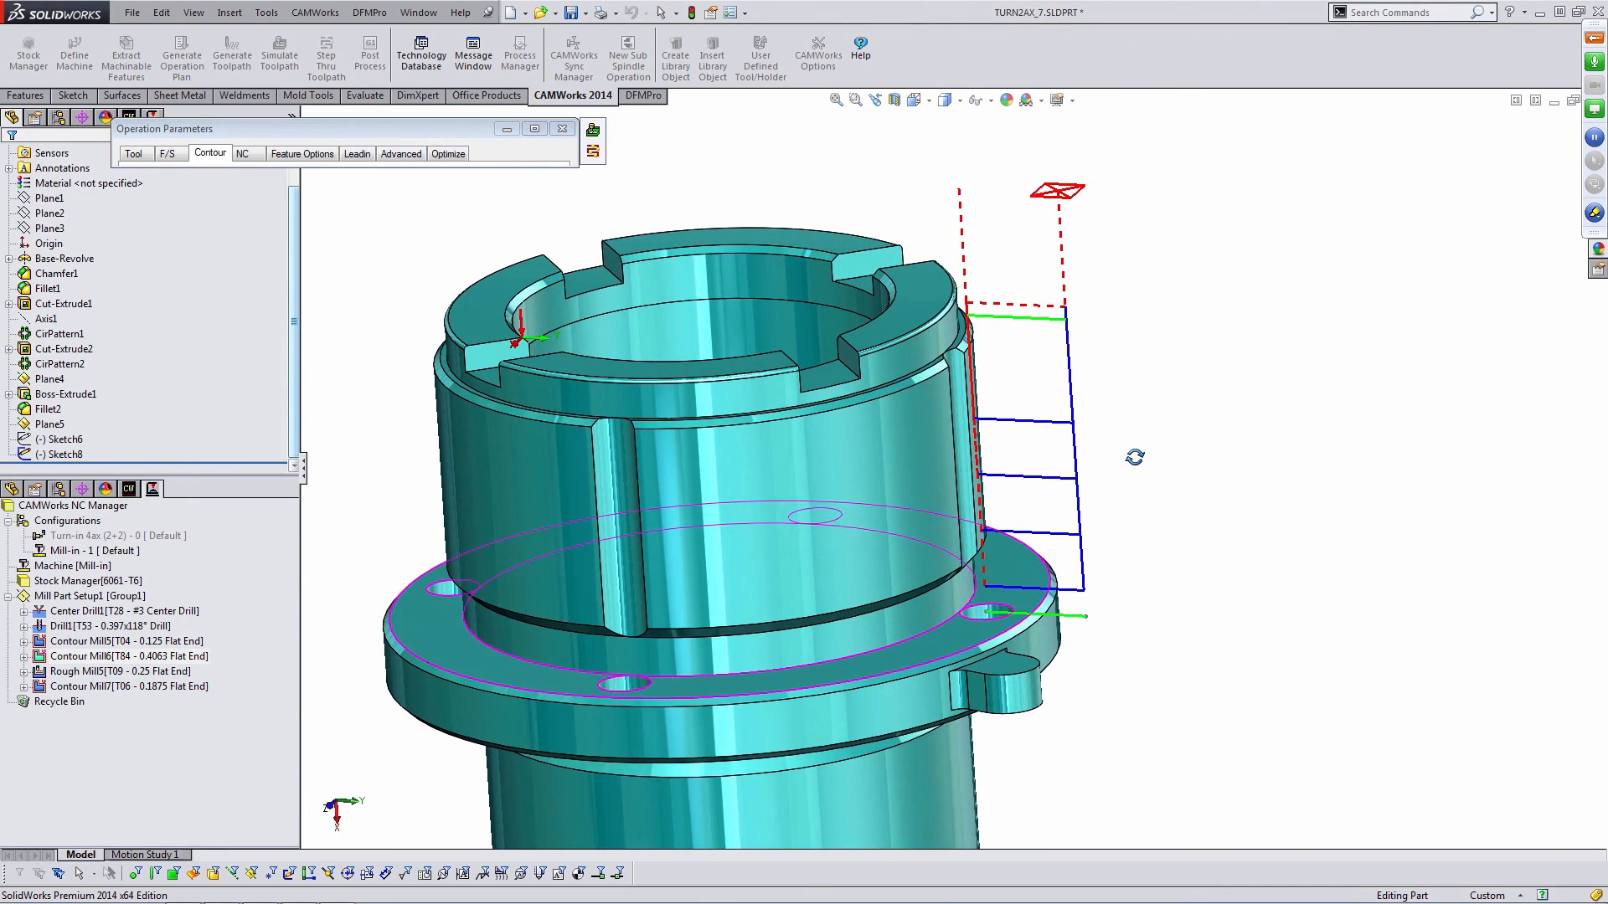
left_click(562, 130)
left_click(339, 716)
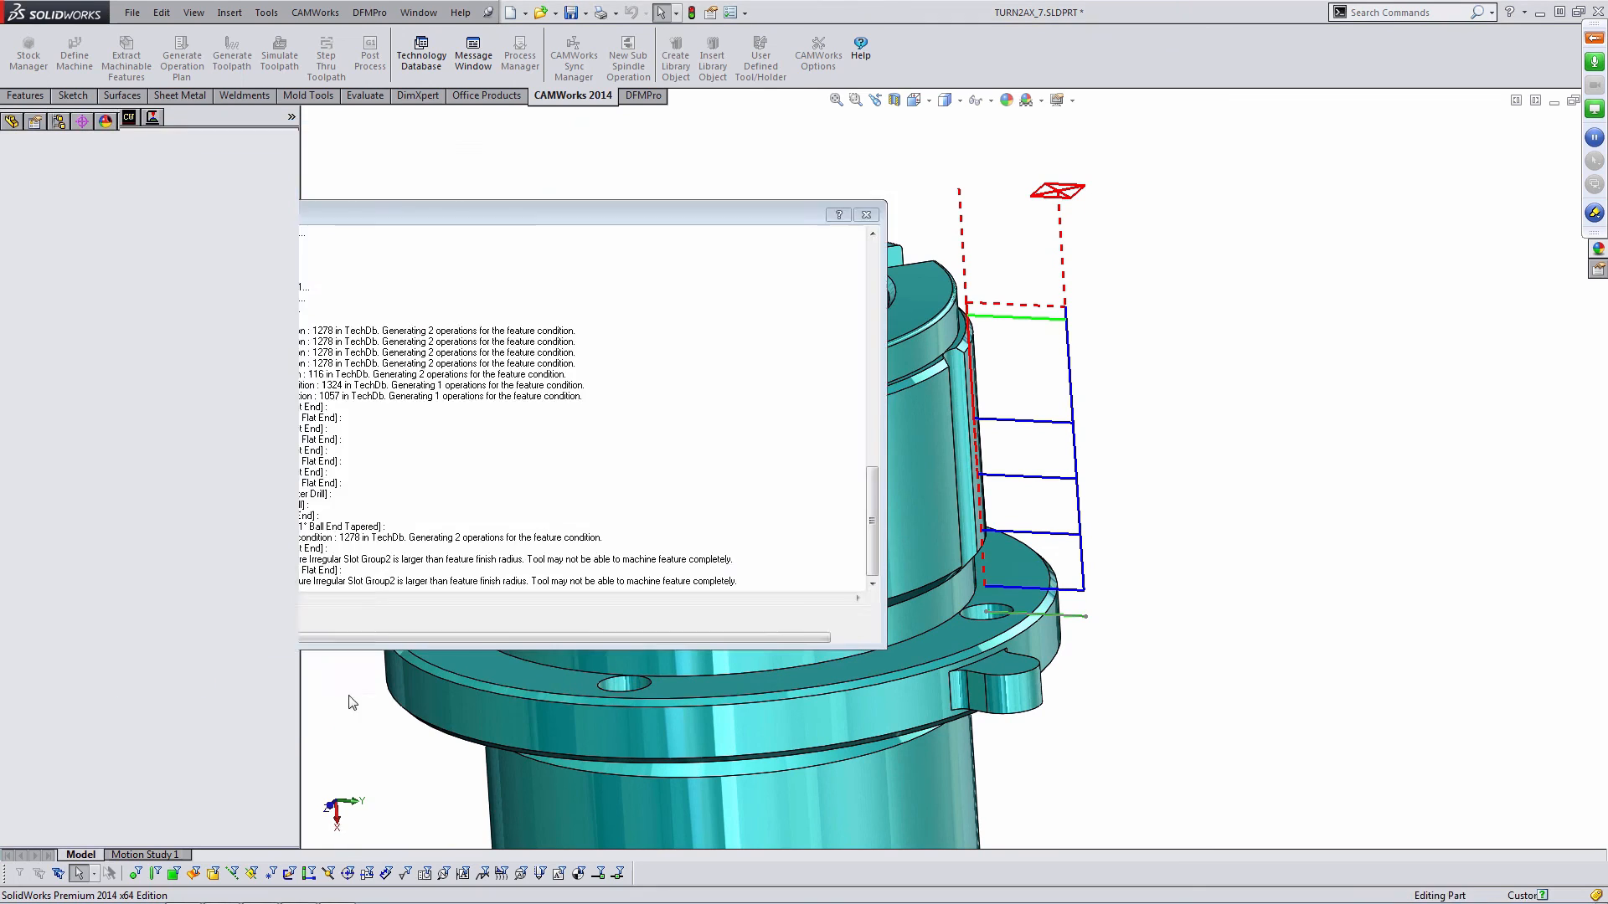
- Create a circular pattern of Curve Feature1 around the ring's circular edge with 4 instances over 360deg
left_click(130, 126)
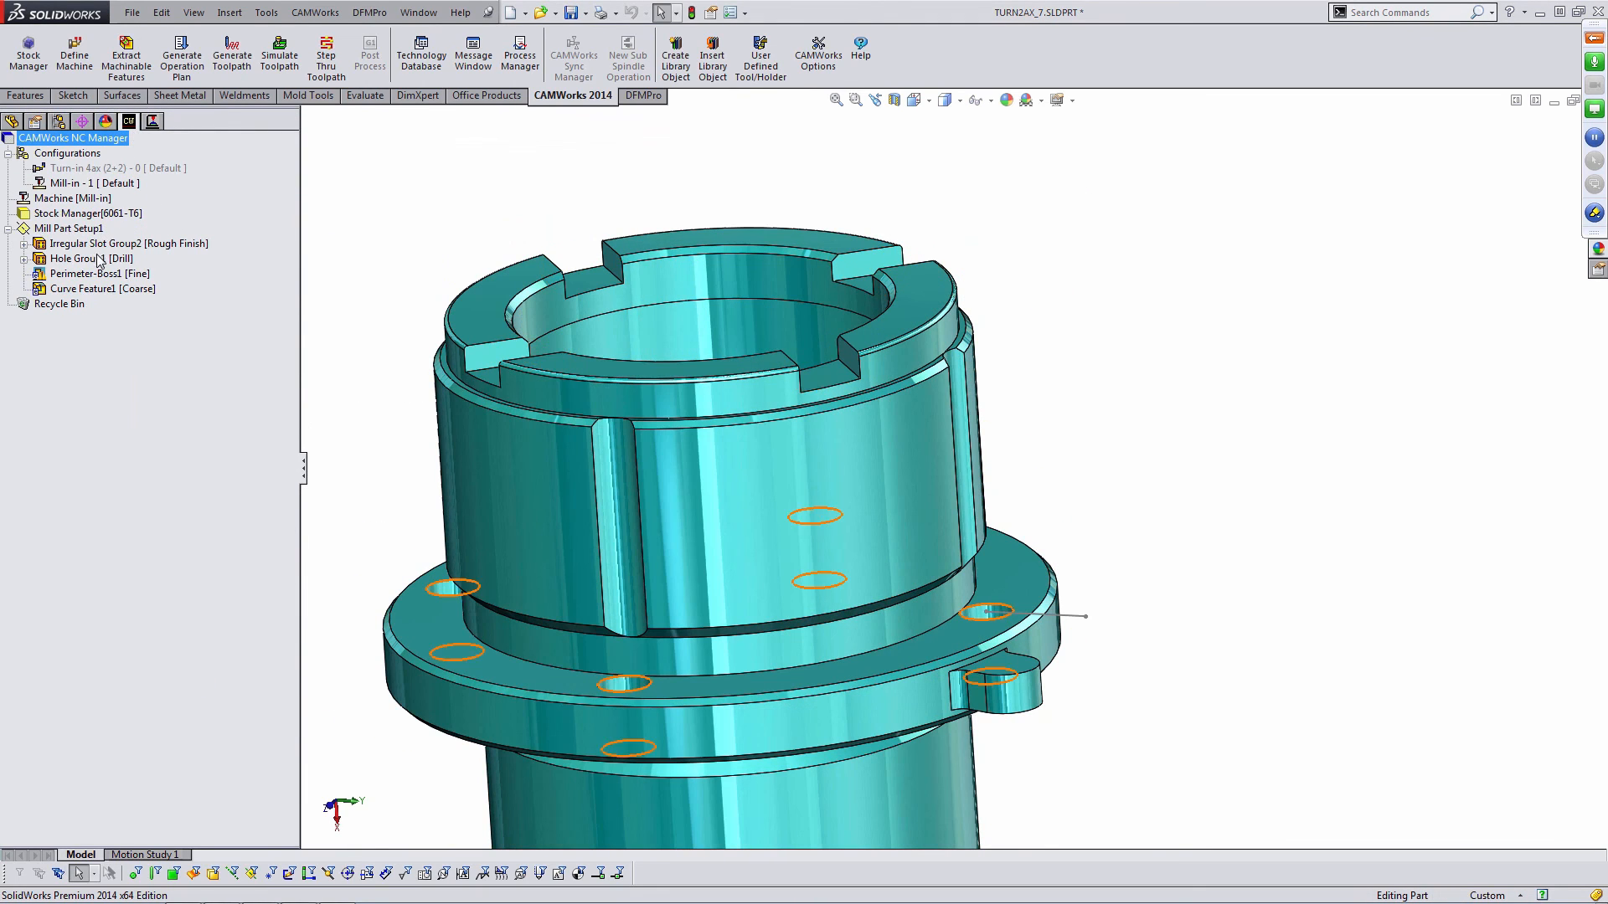
left_click(103, 294)
right_click(103, 293)
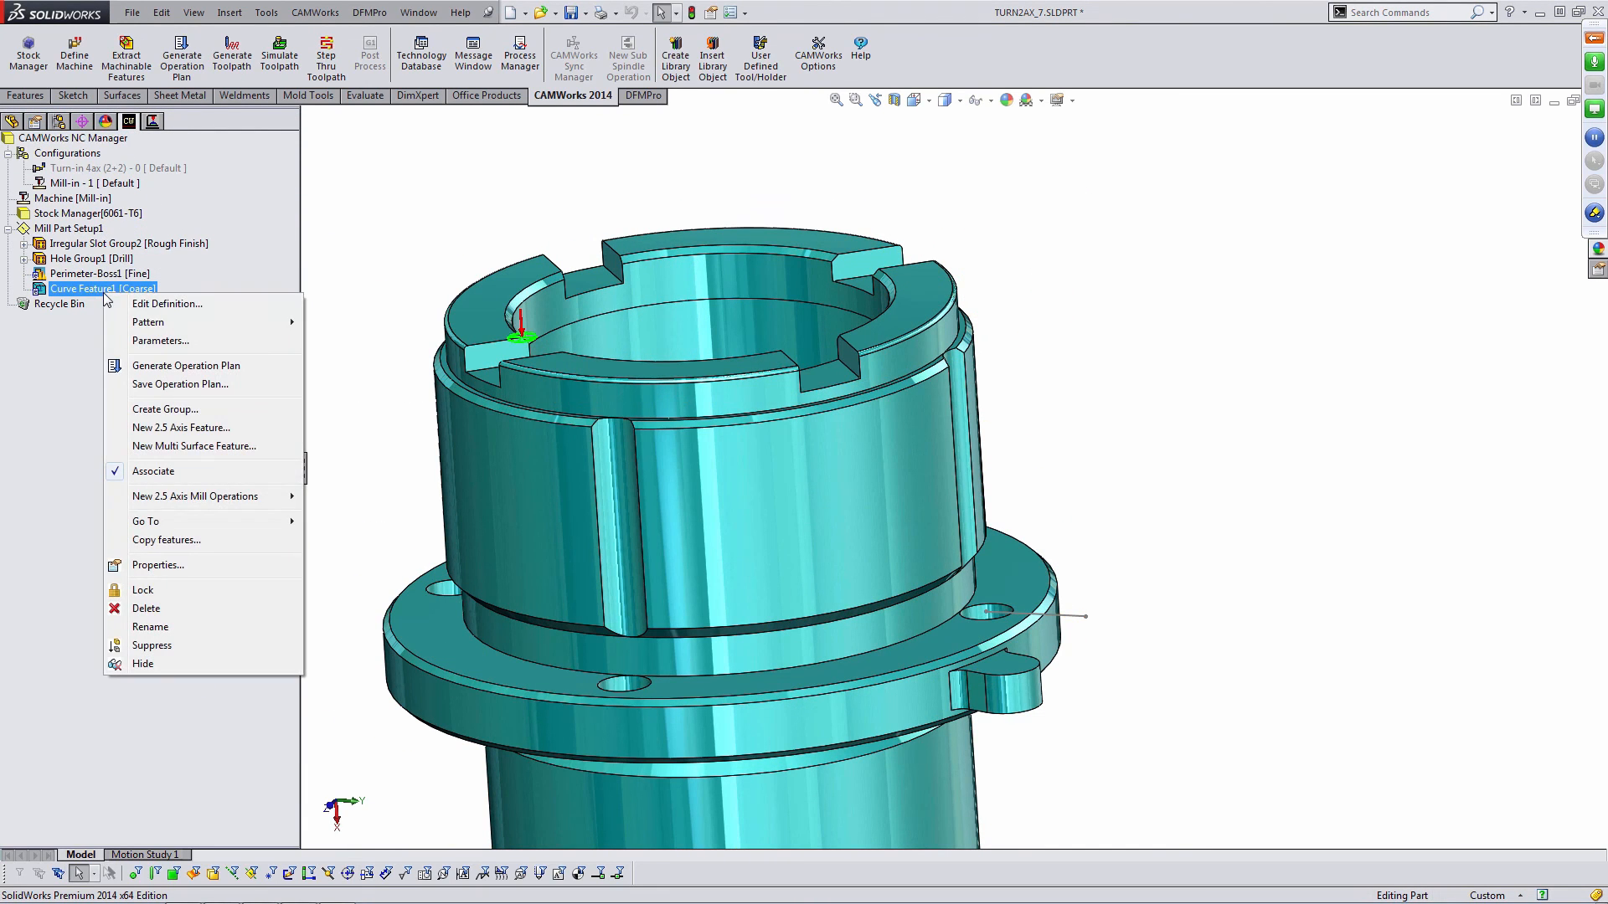
mouse_move(184, 325)
left_click(343, 321)
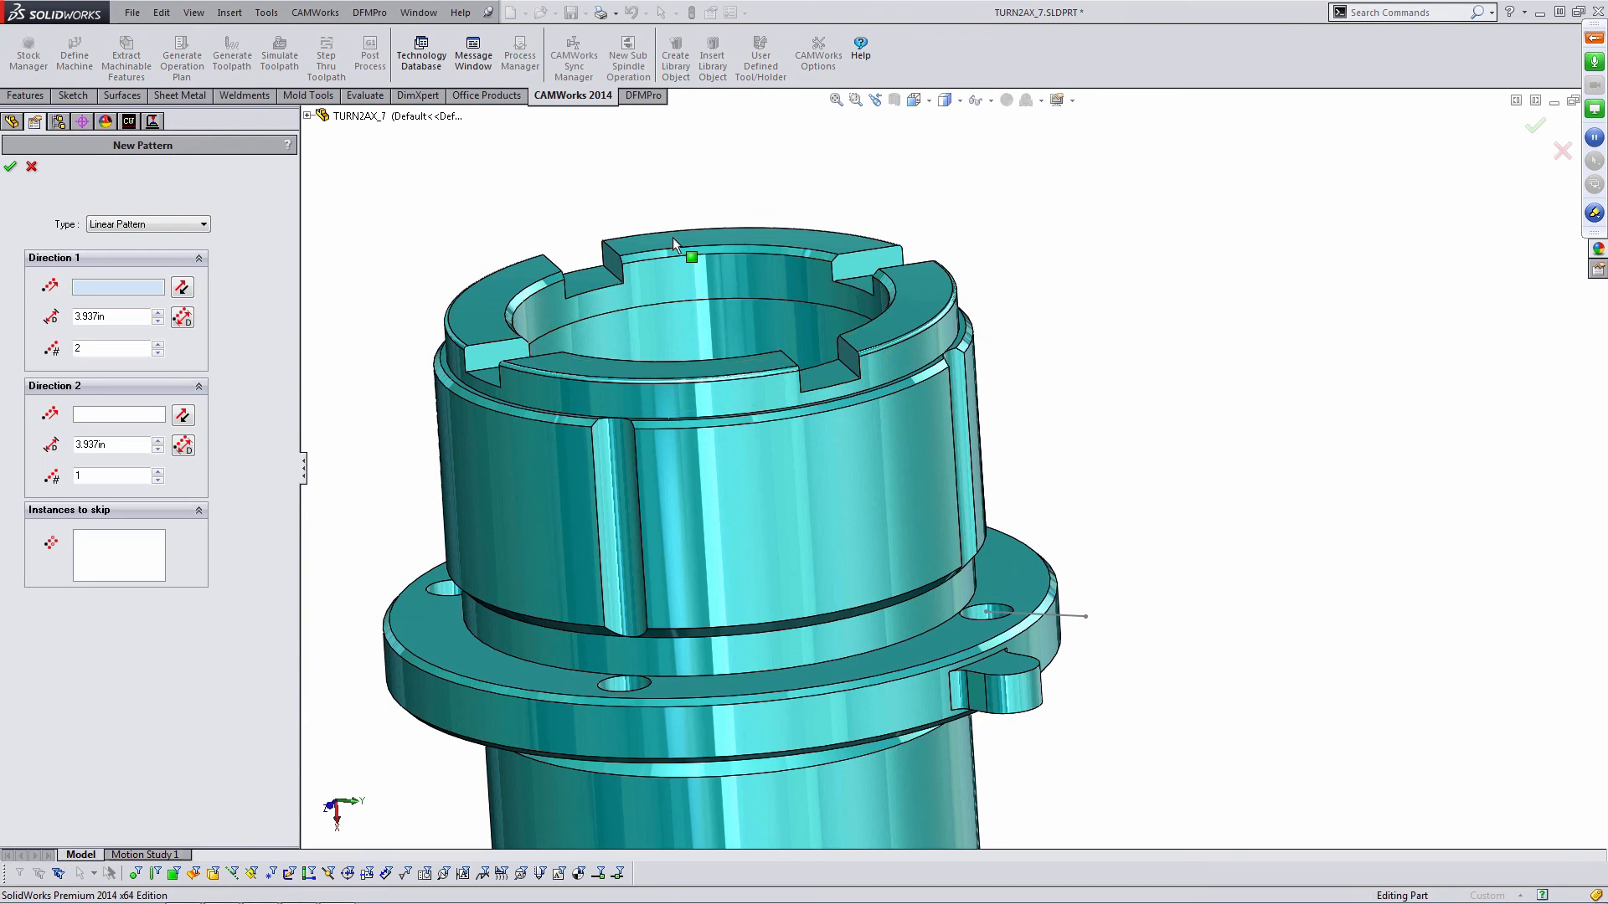
middle_click_drag(672, 238, 664, 305)
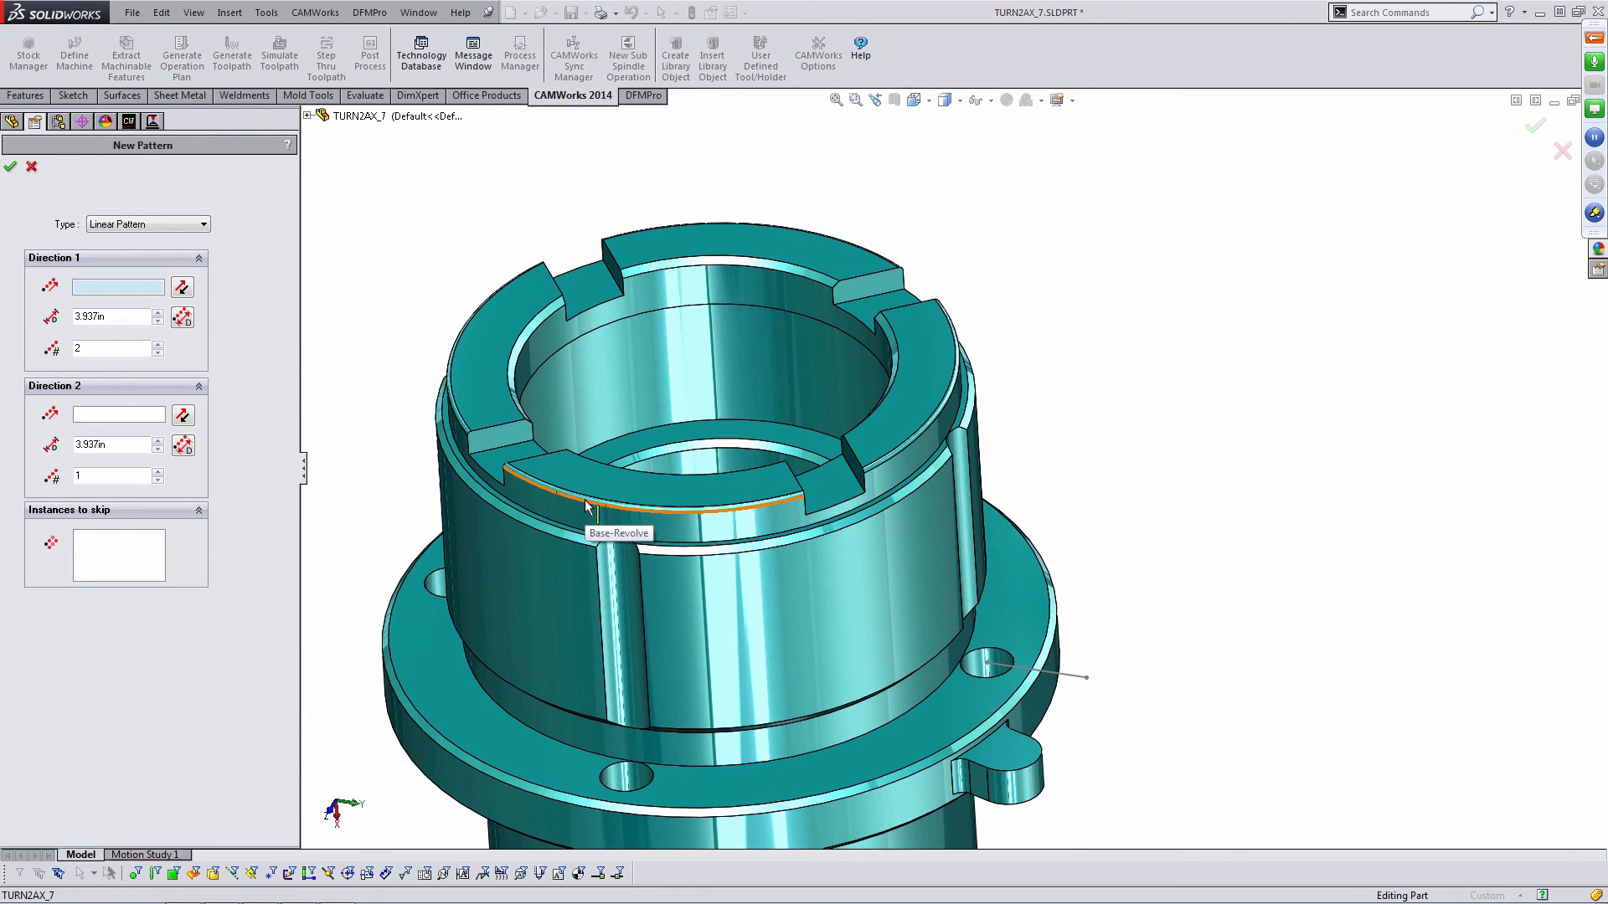
left_click(205, 226)
left_click(191, 249)
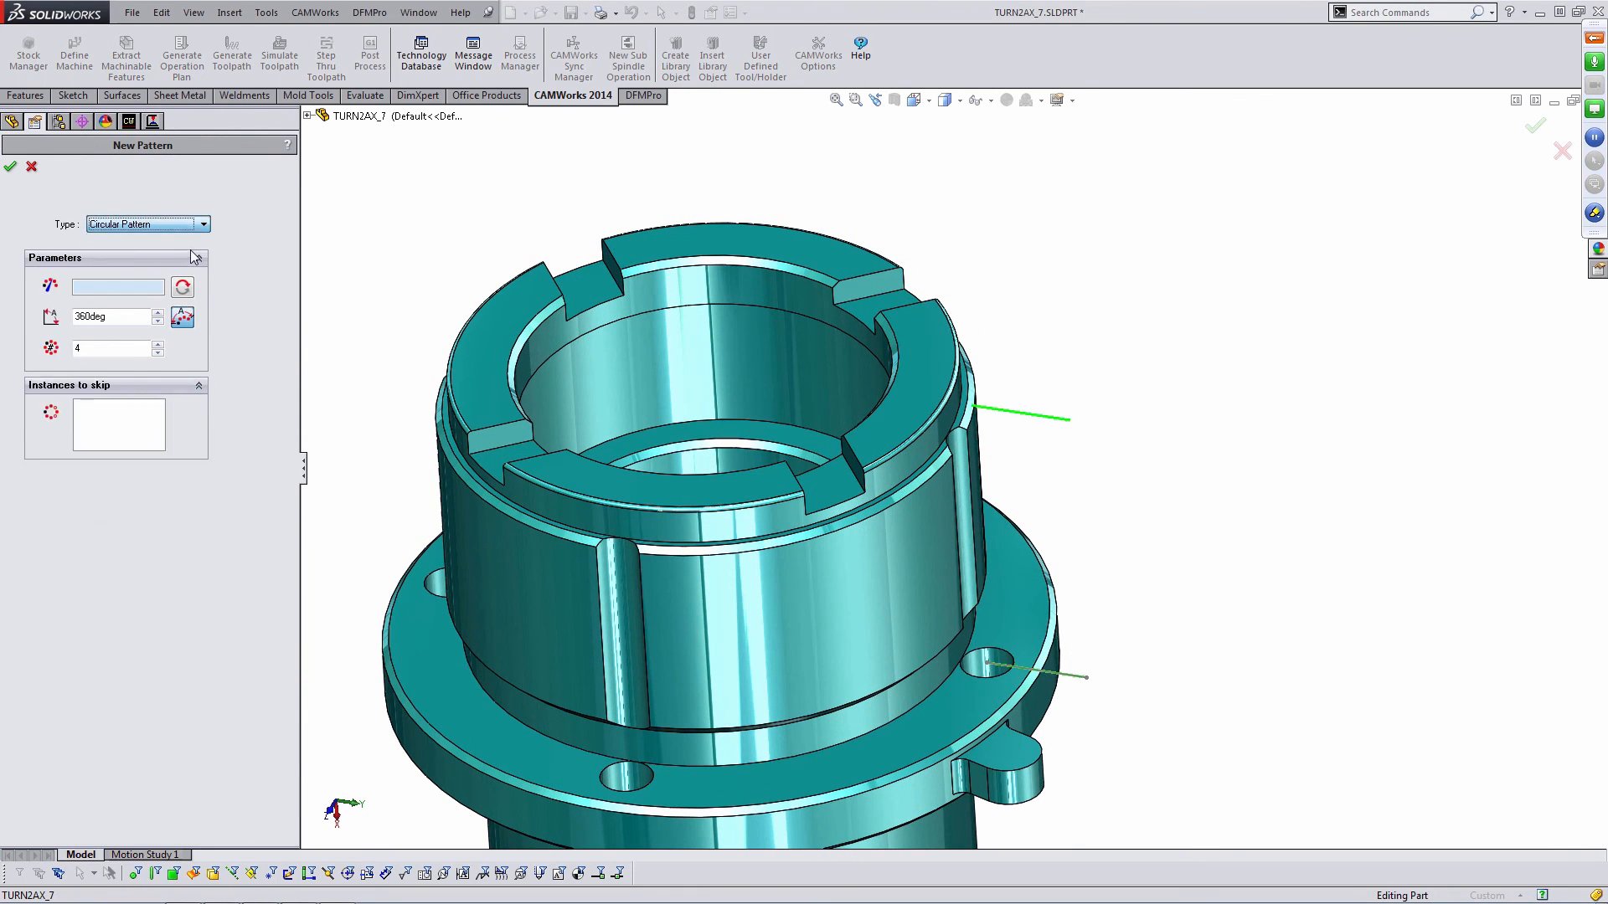
left_click(537, 494)
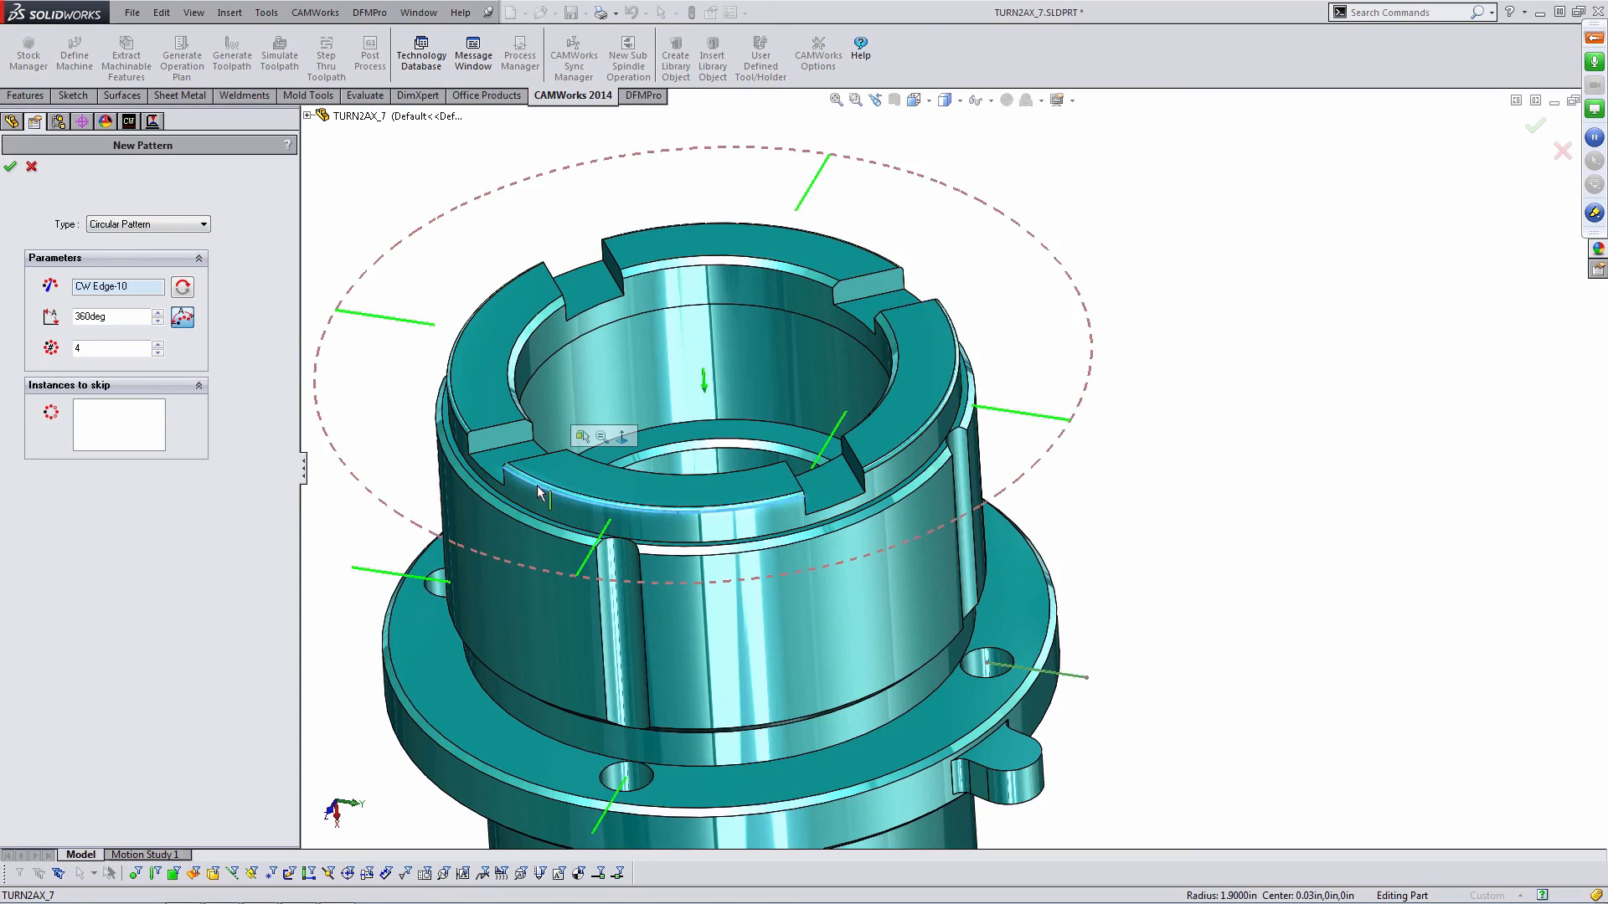
middle_click_drag(841, 402, 846, 619)
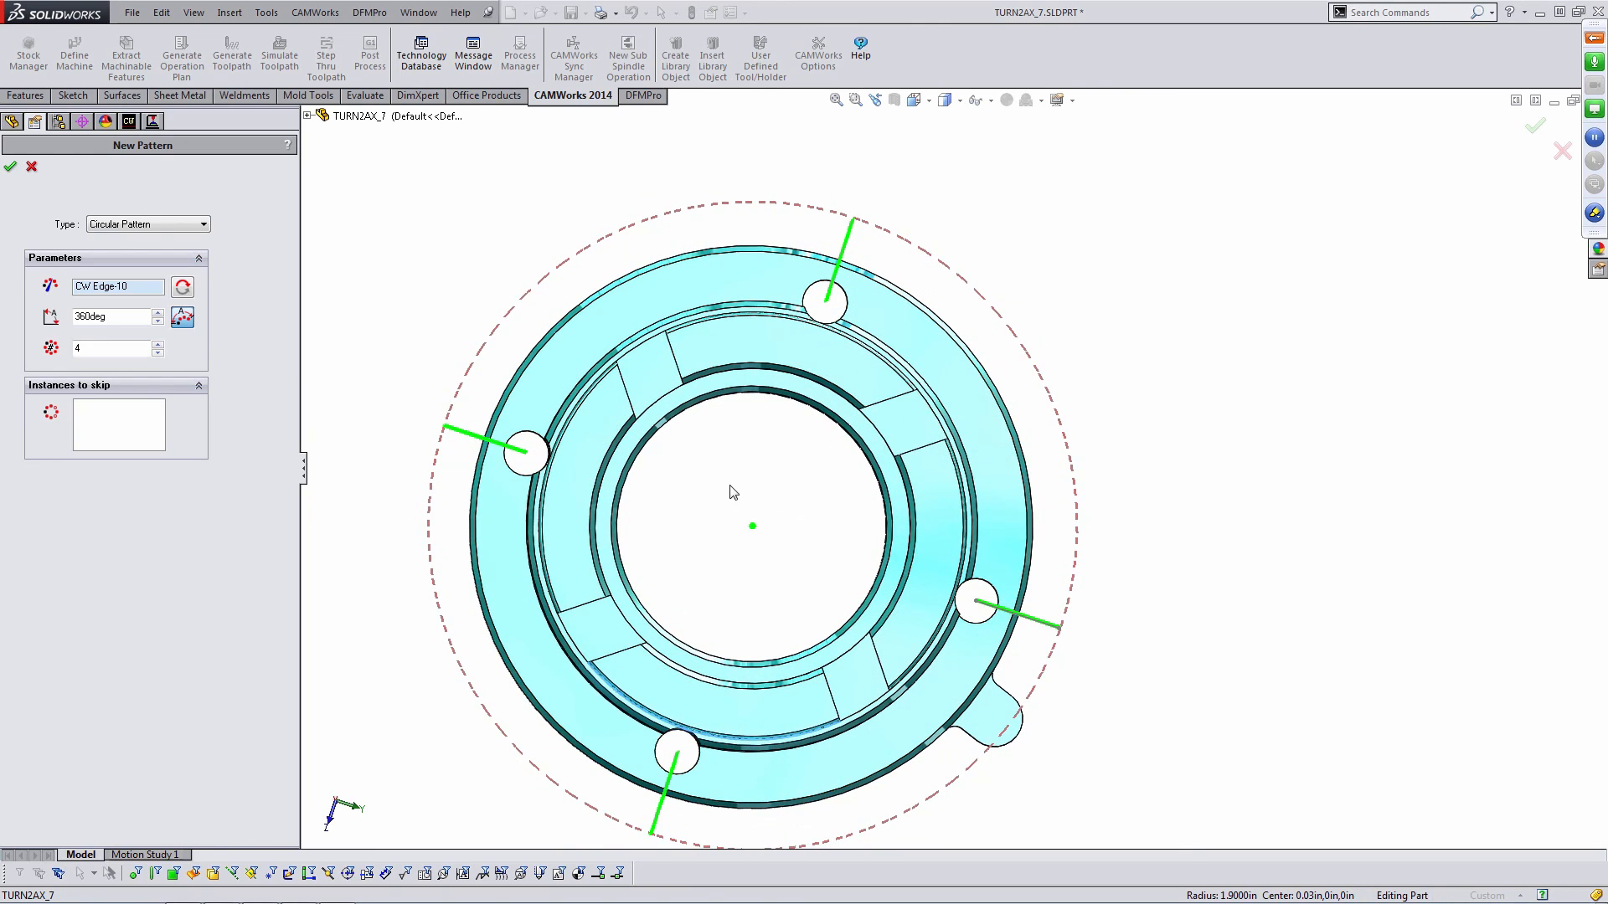
middle_click_drag(729, 492, 724, 372)
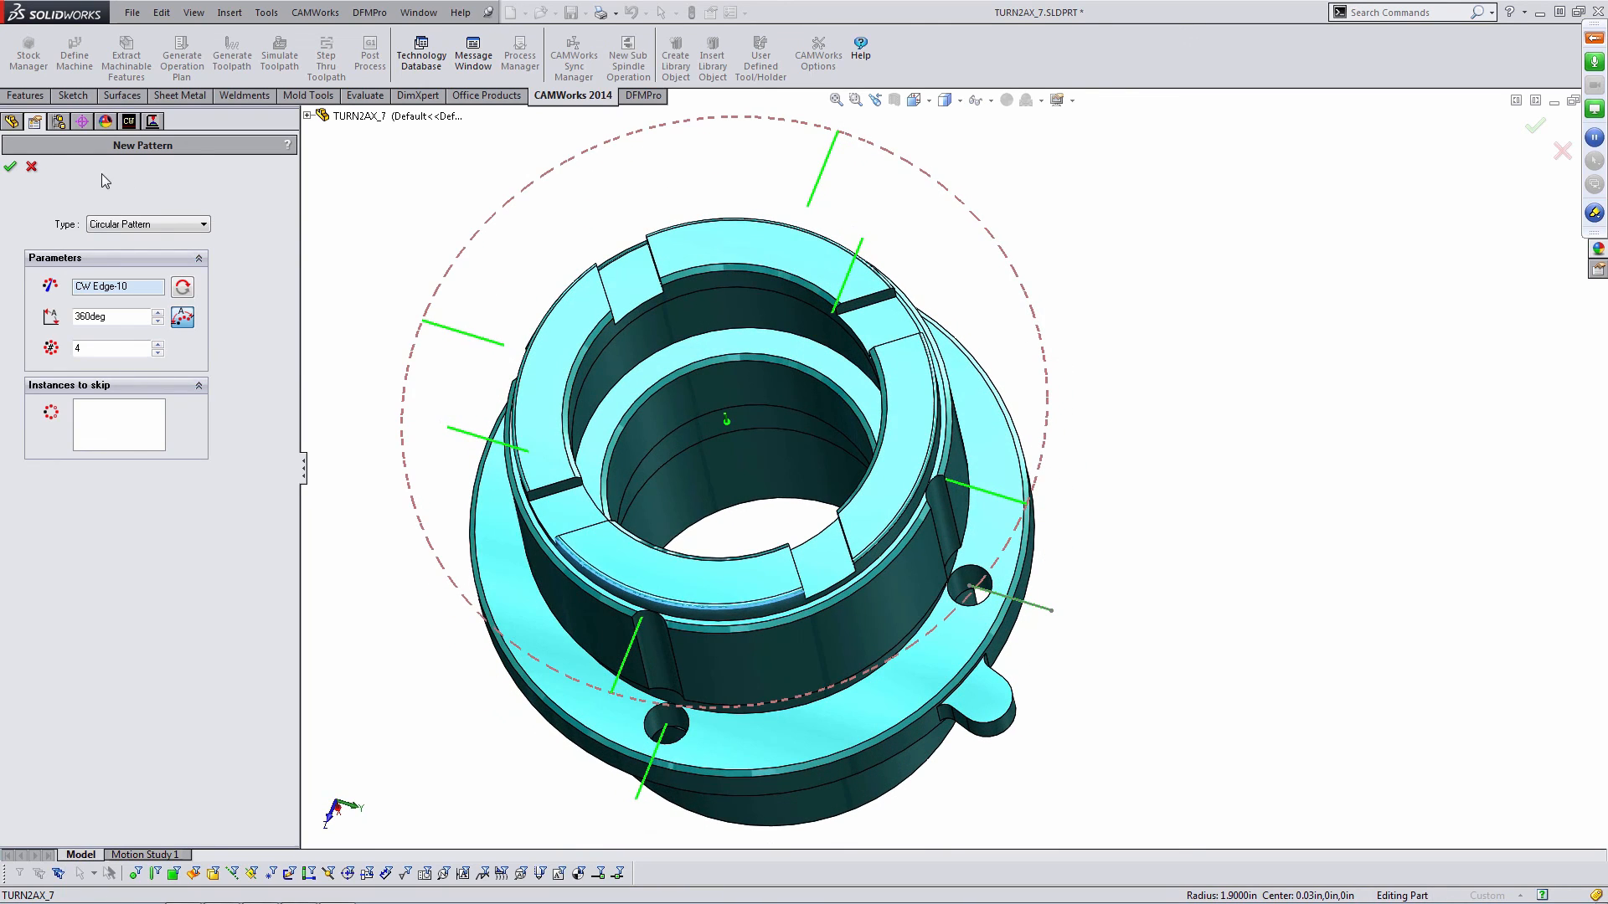
left_click(10, 166)
- Inspect the patterned Contour Mill7 and Contour Mill6 toolpaths around the part
left_click(152, 122)
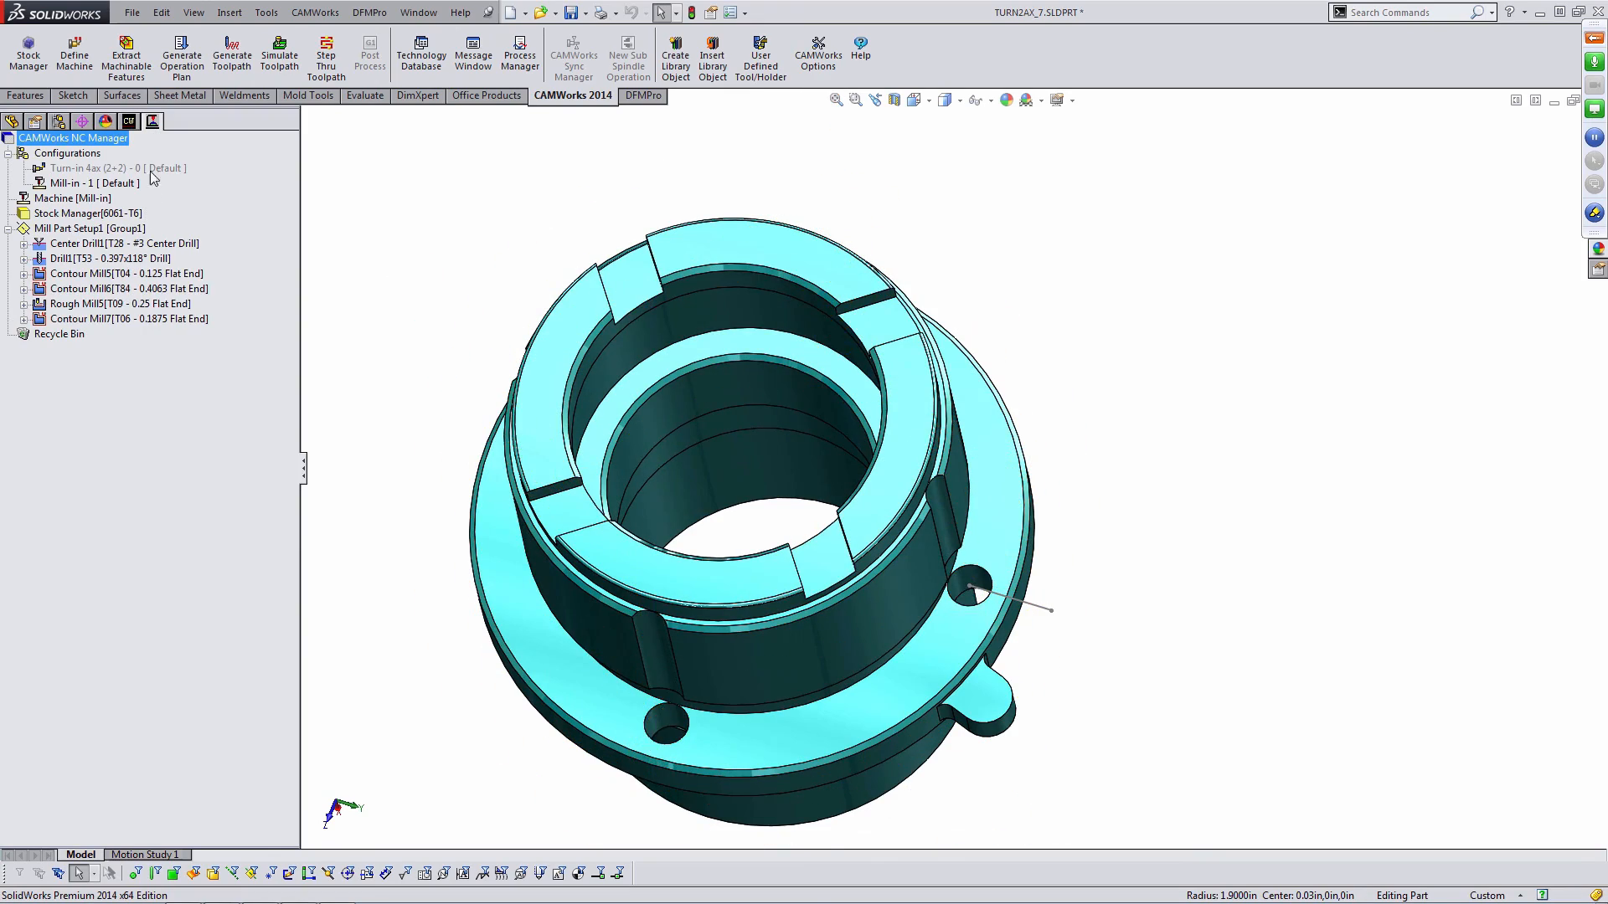
left_click(142, 319)
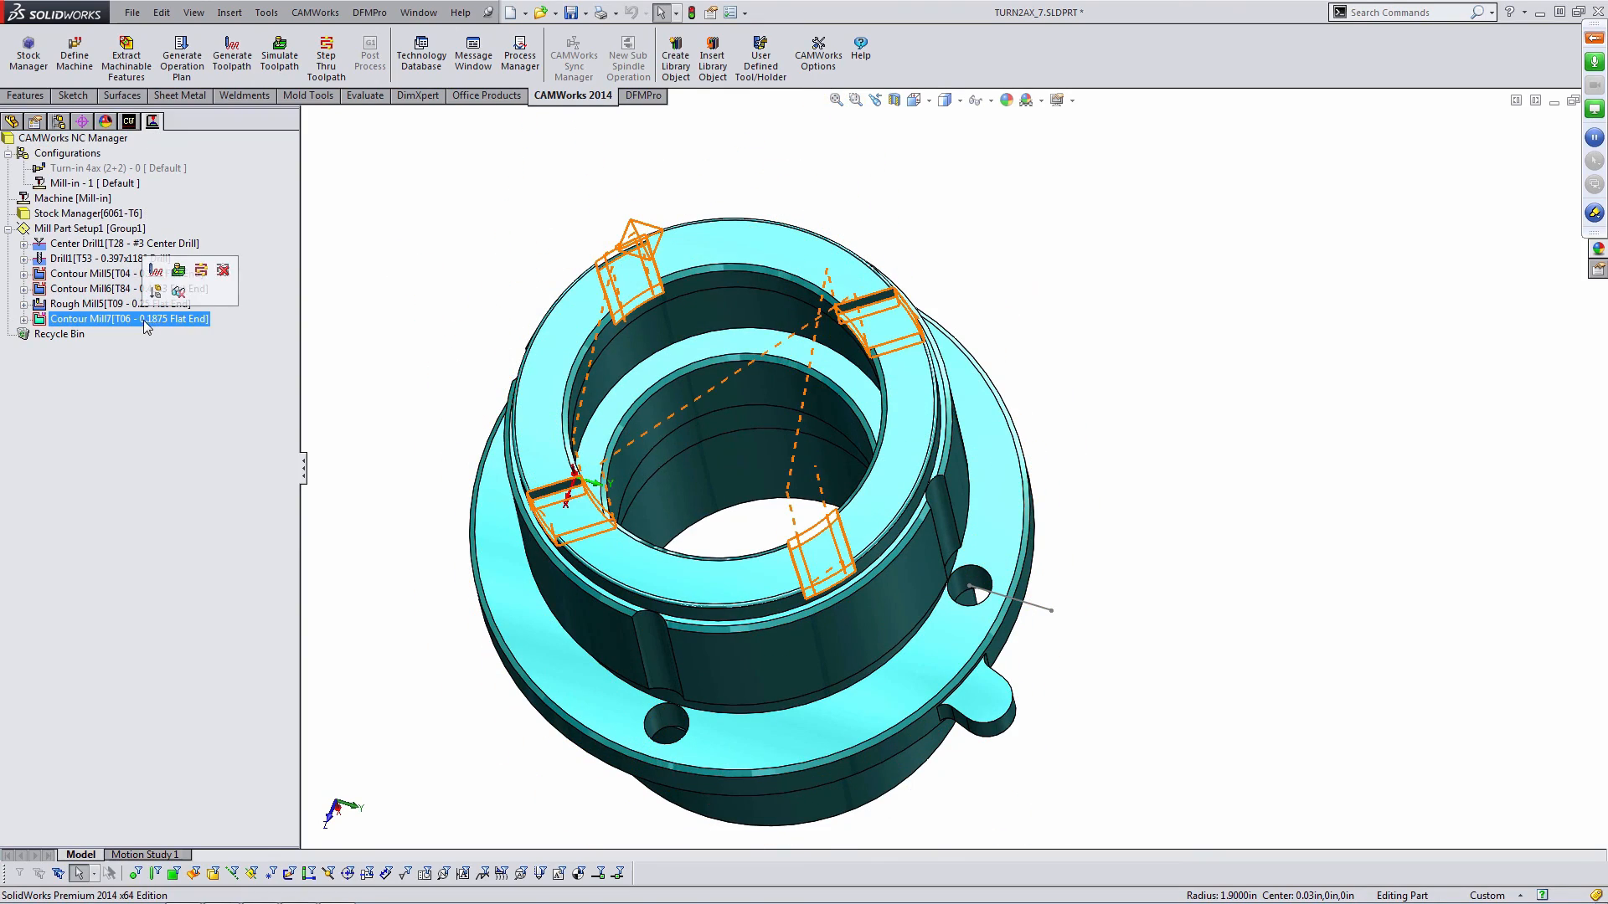
left_click(88, 291)
mouse_move(675, 359)
middle_mouse_down()
mouse_move(666, 270)
mouse_move(687, 336)
mouse_move(666, 375)
middle_mouse_up()
scroll(848, 409, "up", 2)
middle_click_drag(848, 410, 799, 406)
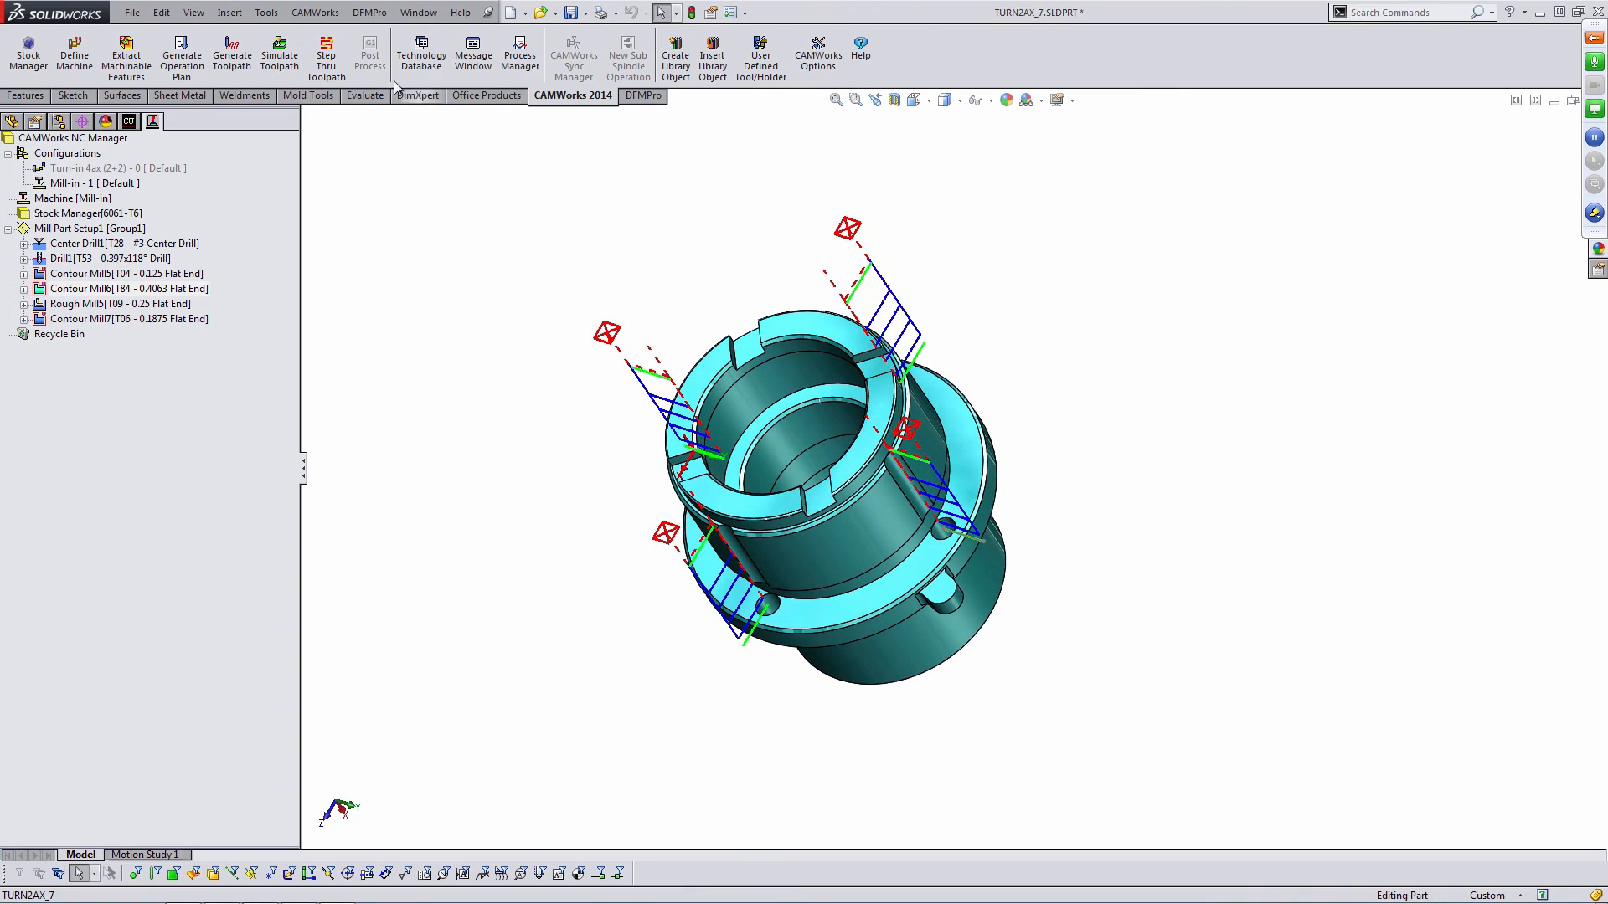
- Simulate all toolpaths to the end and compare the machined stock against the design part
left_click(294, 61)
middle_click_drag(1089, 482, 987, 519)
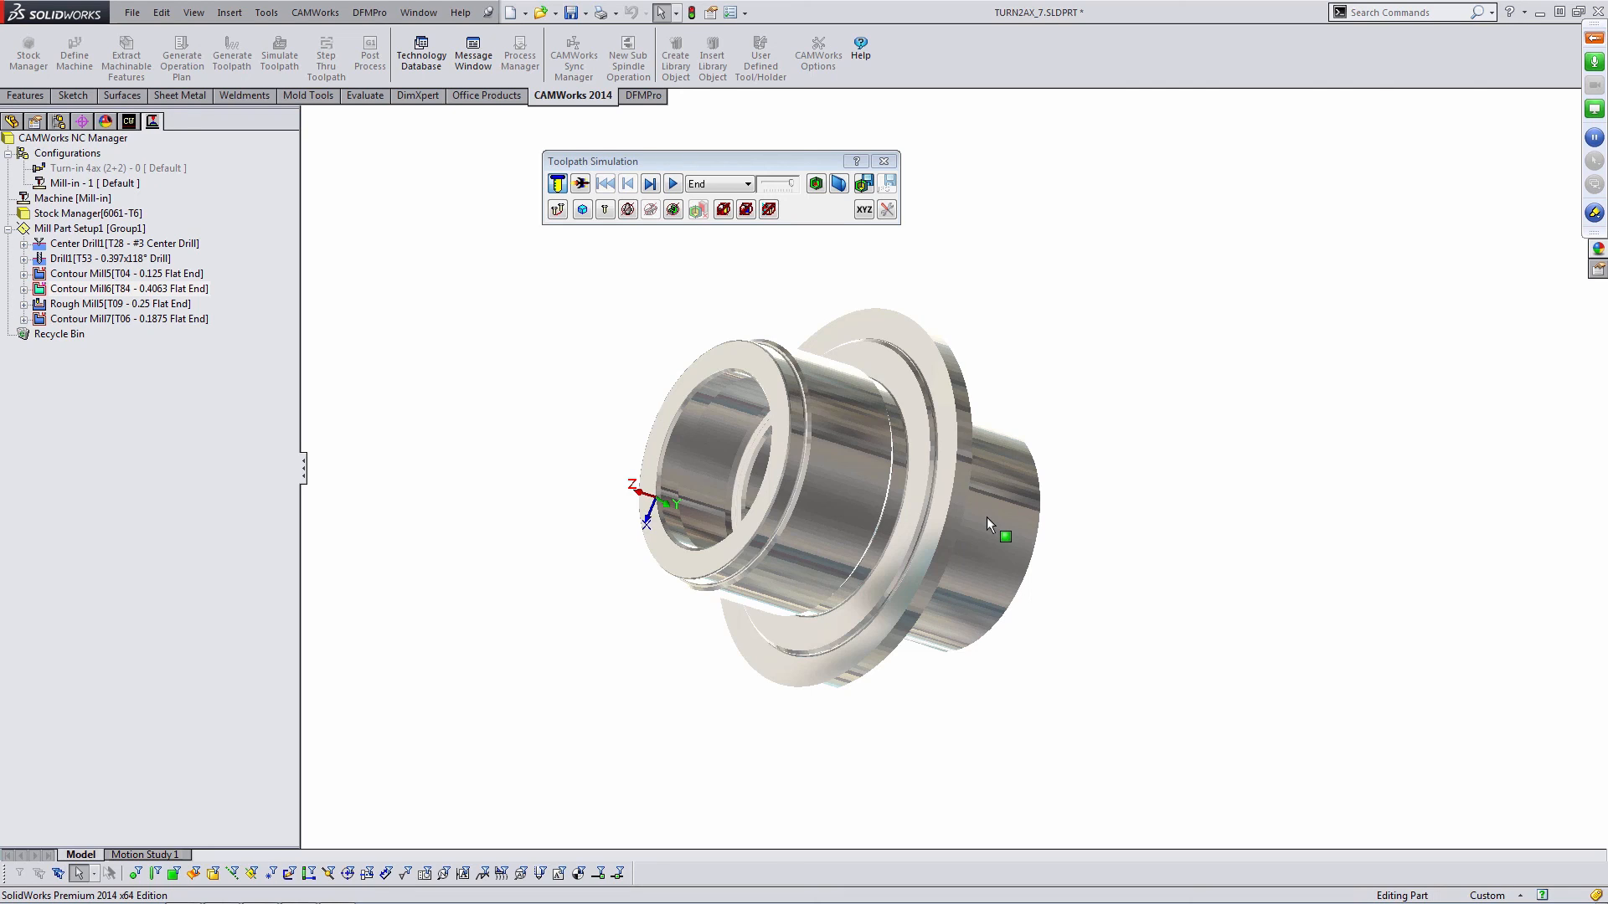
left_click(674, 185)
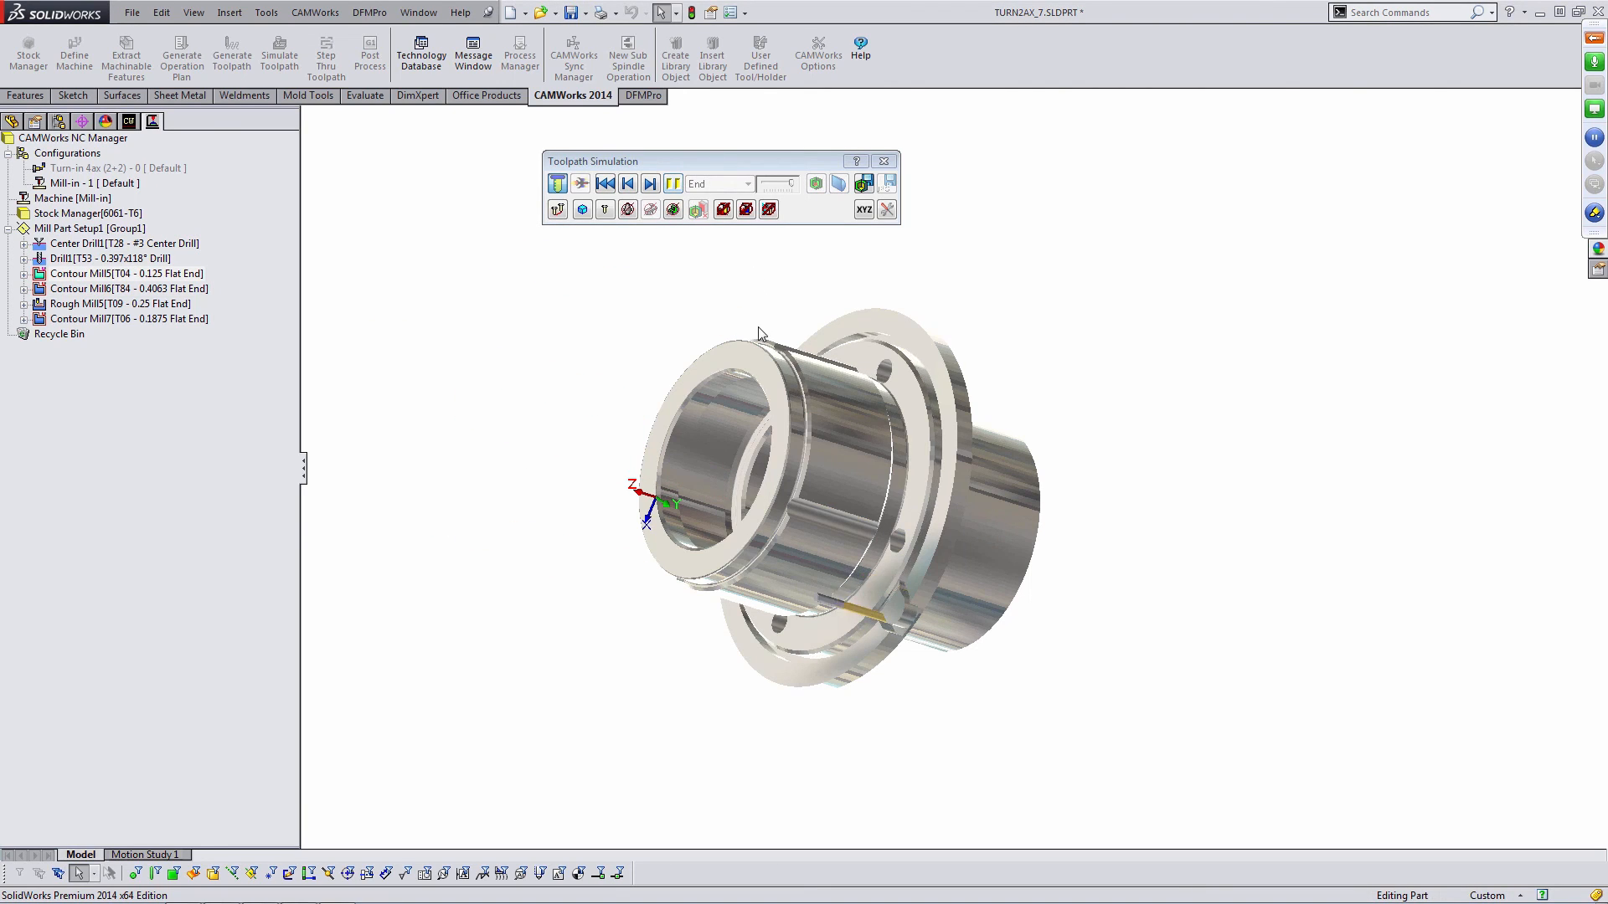
scroll(908, 459, "down", 2)
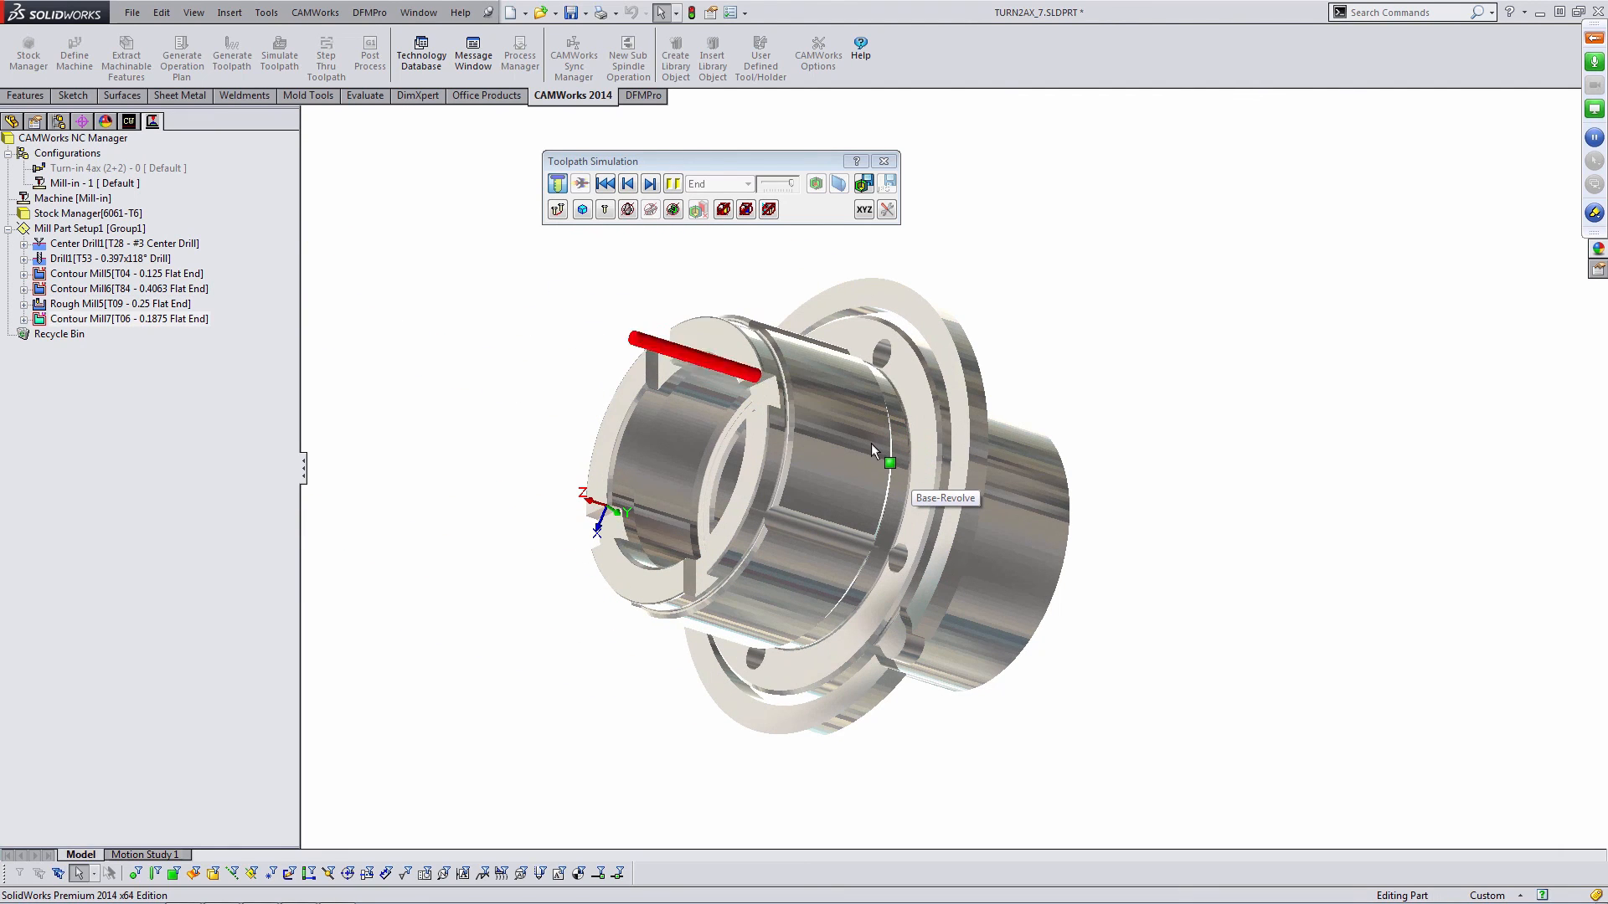
middle_click_drag(852, 440, 985, 385)
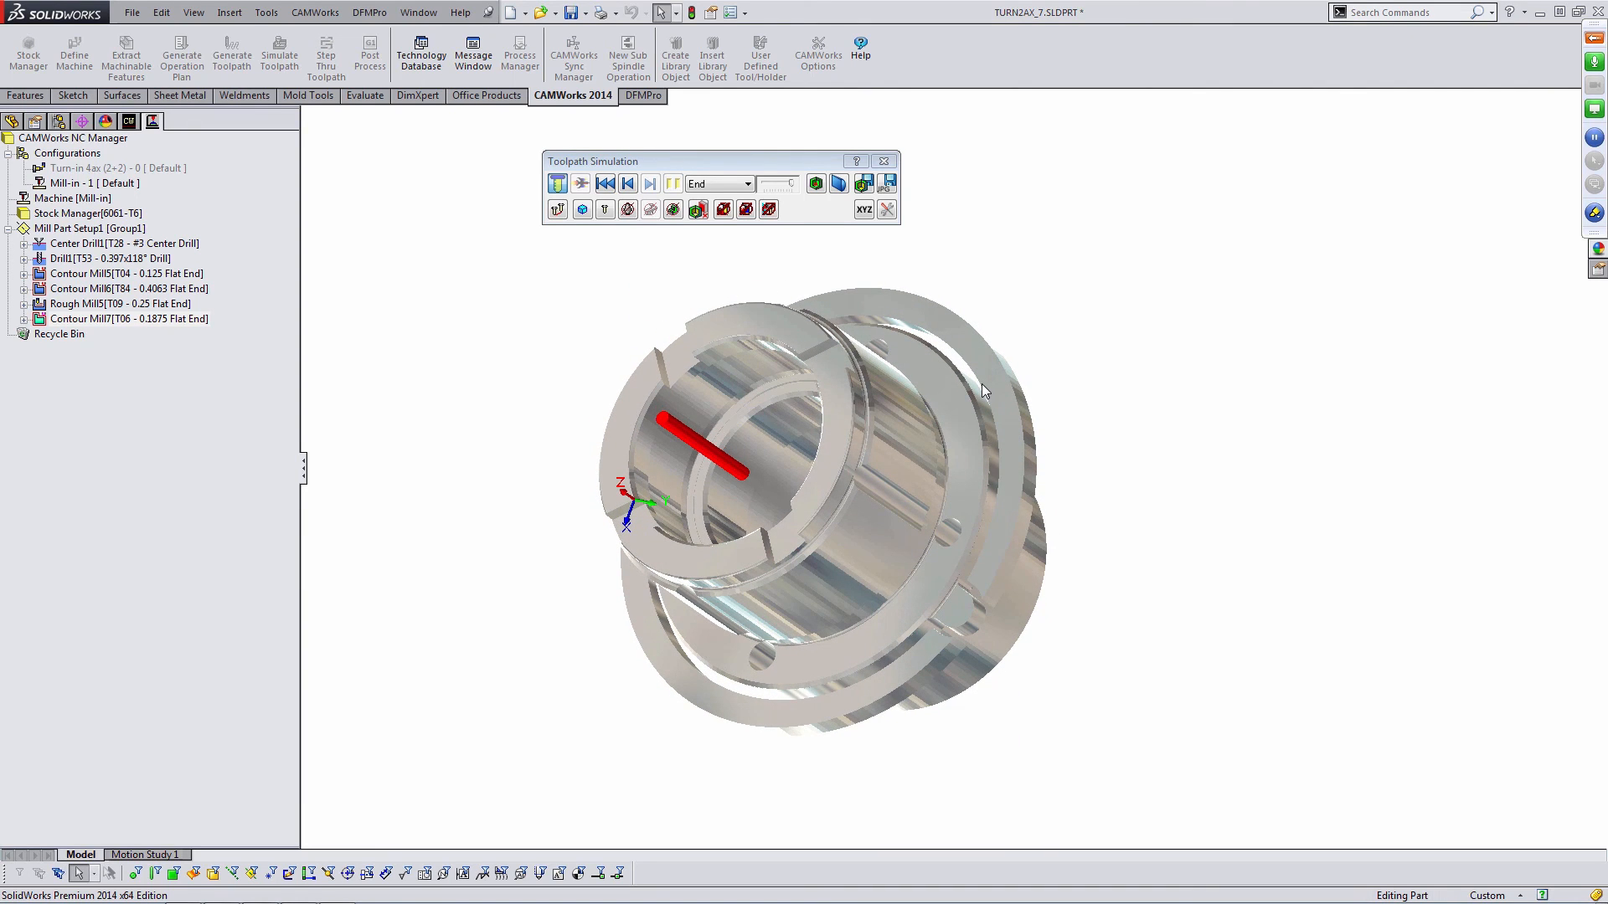
scroll(976, 385, "down", 4)
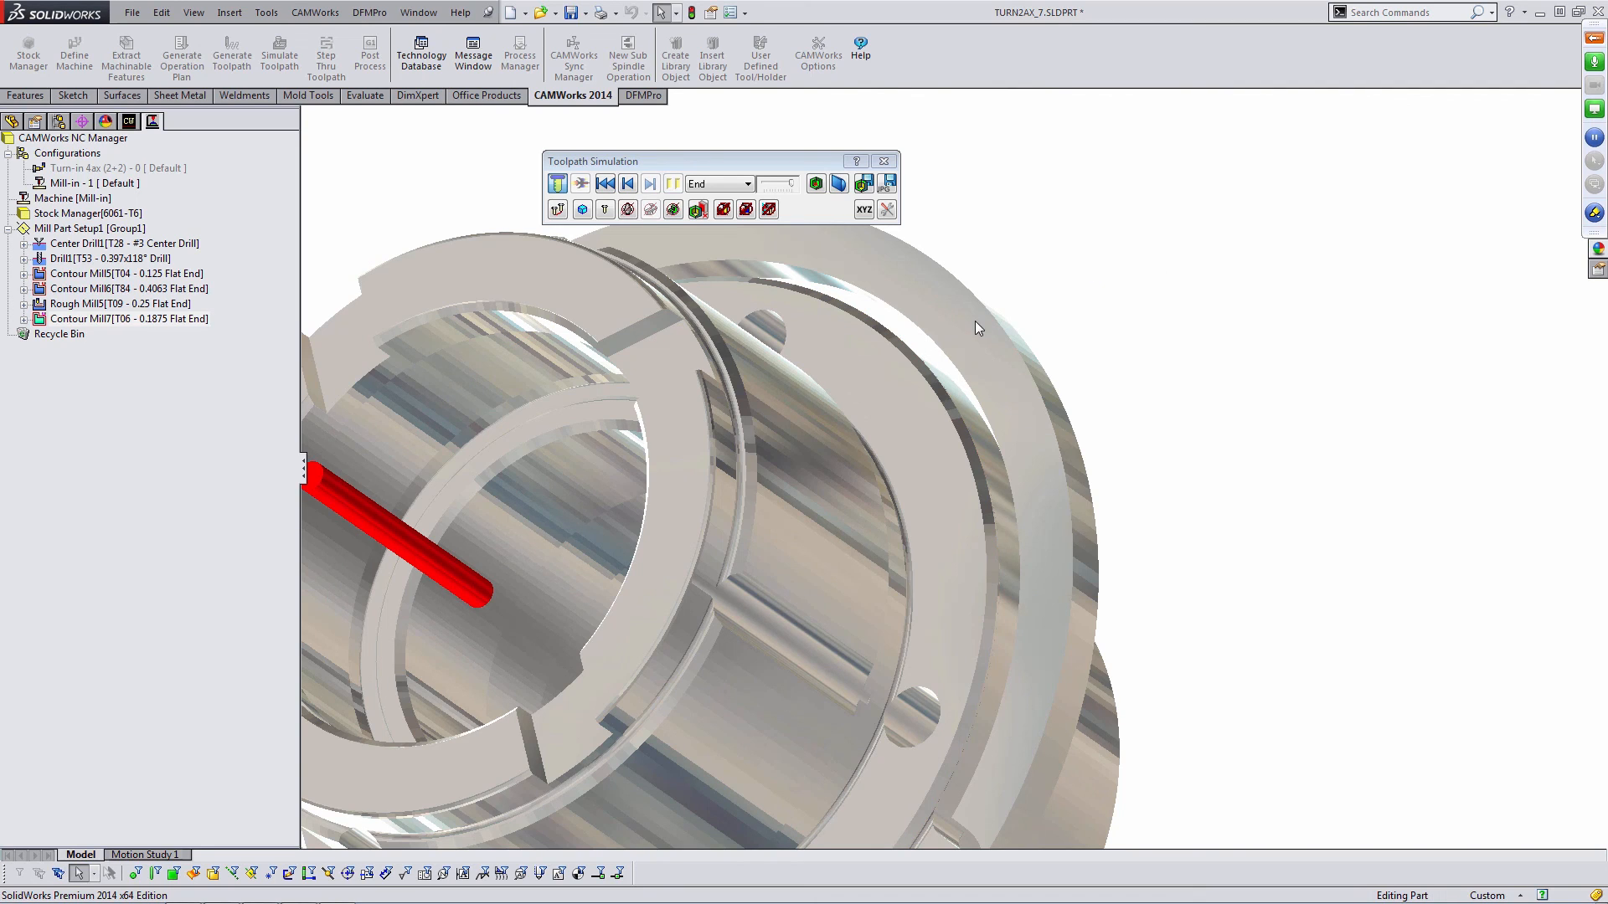
scroll(876, 397, "up", 5)
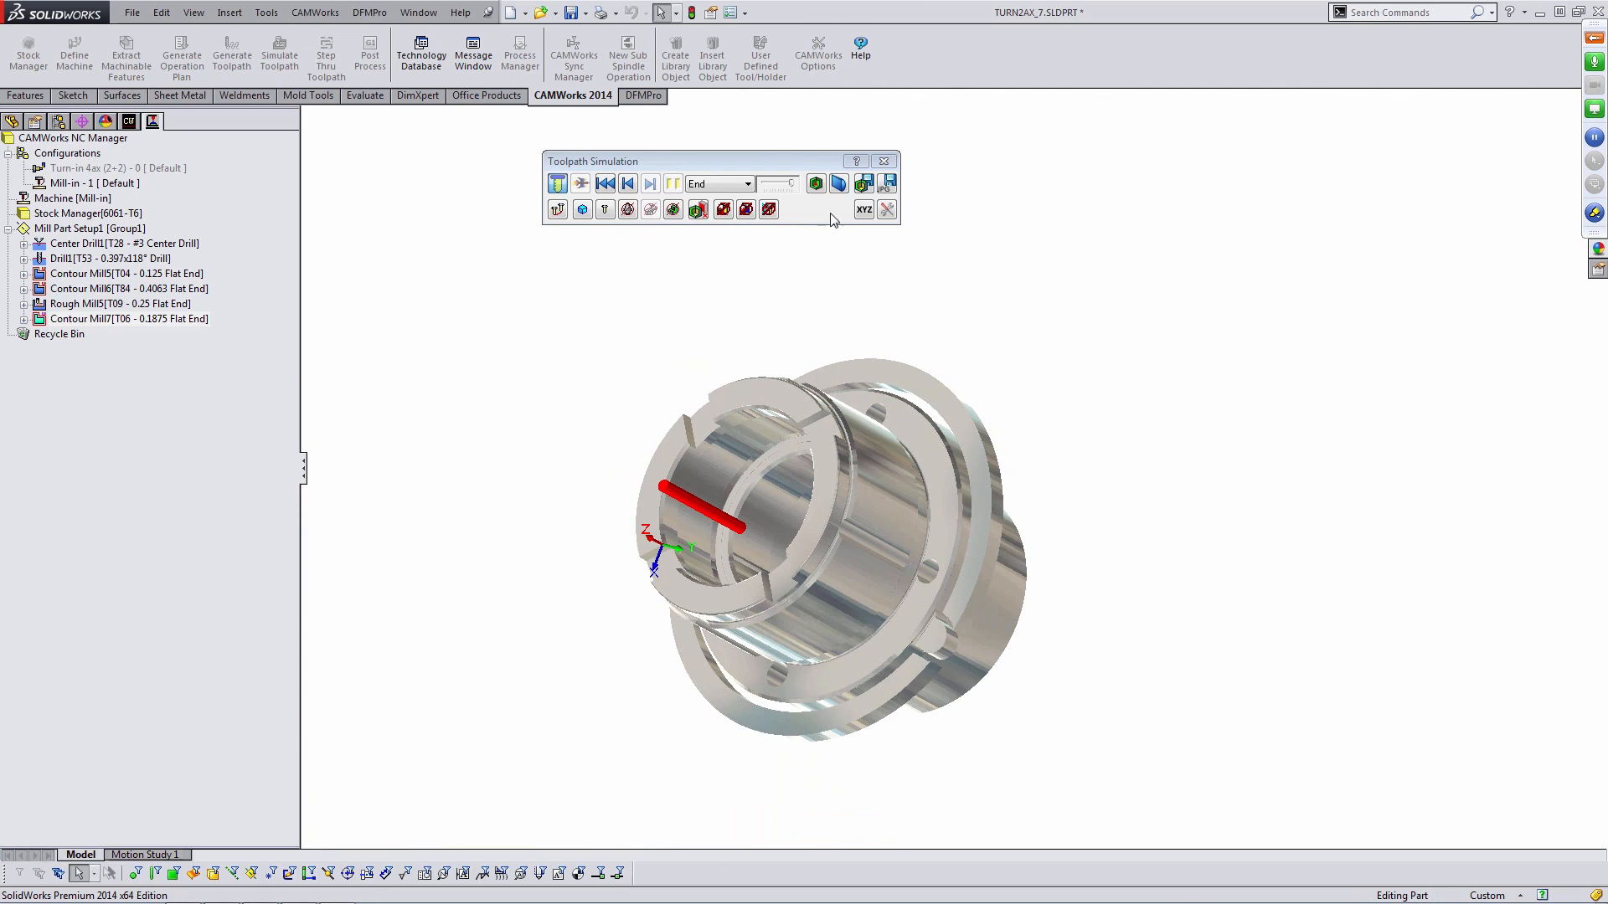
left_click(815, 183)
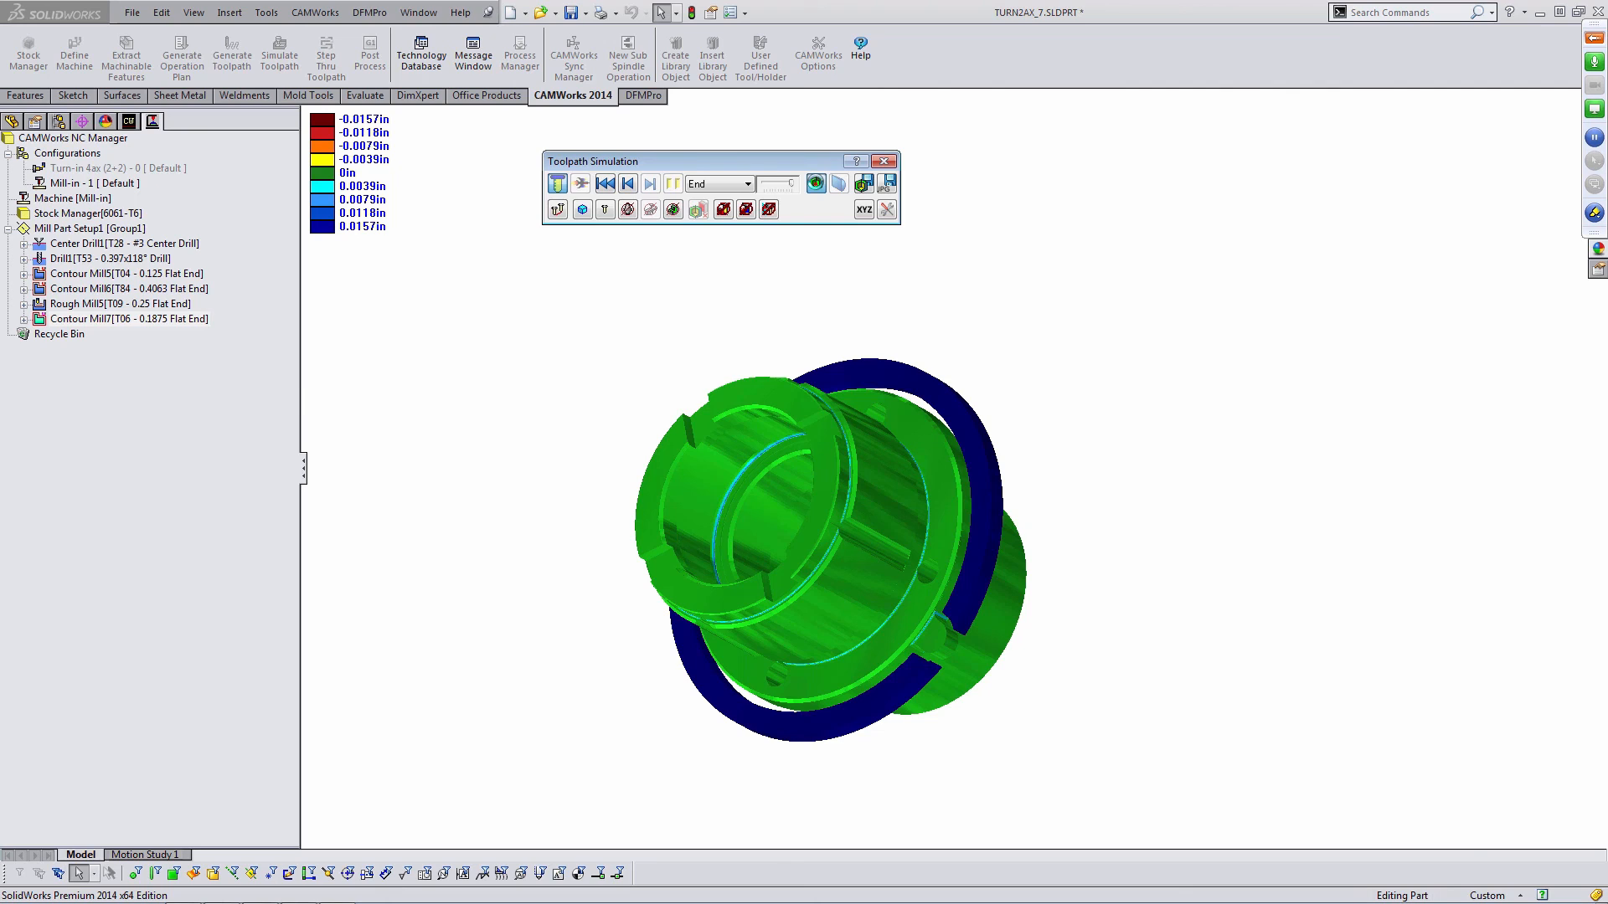
key("alt+Tab")
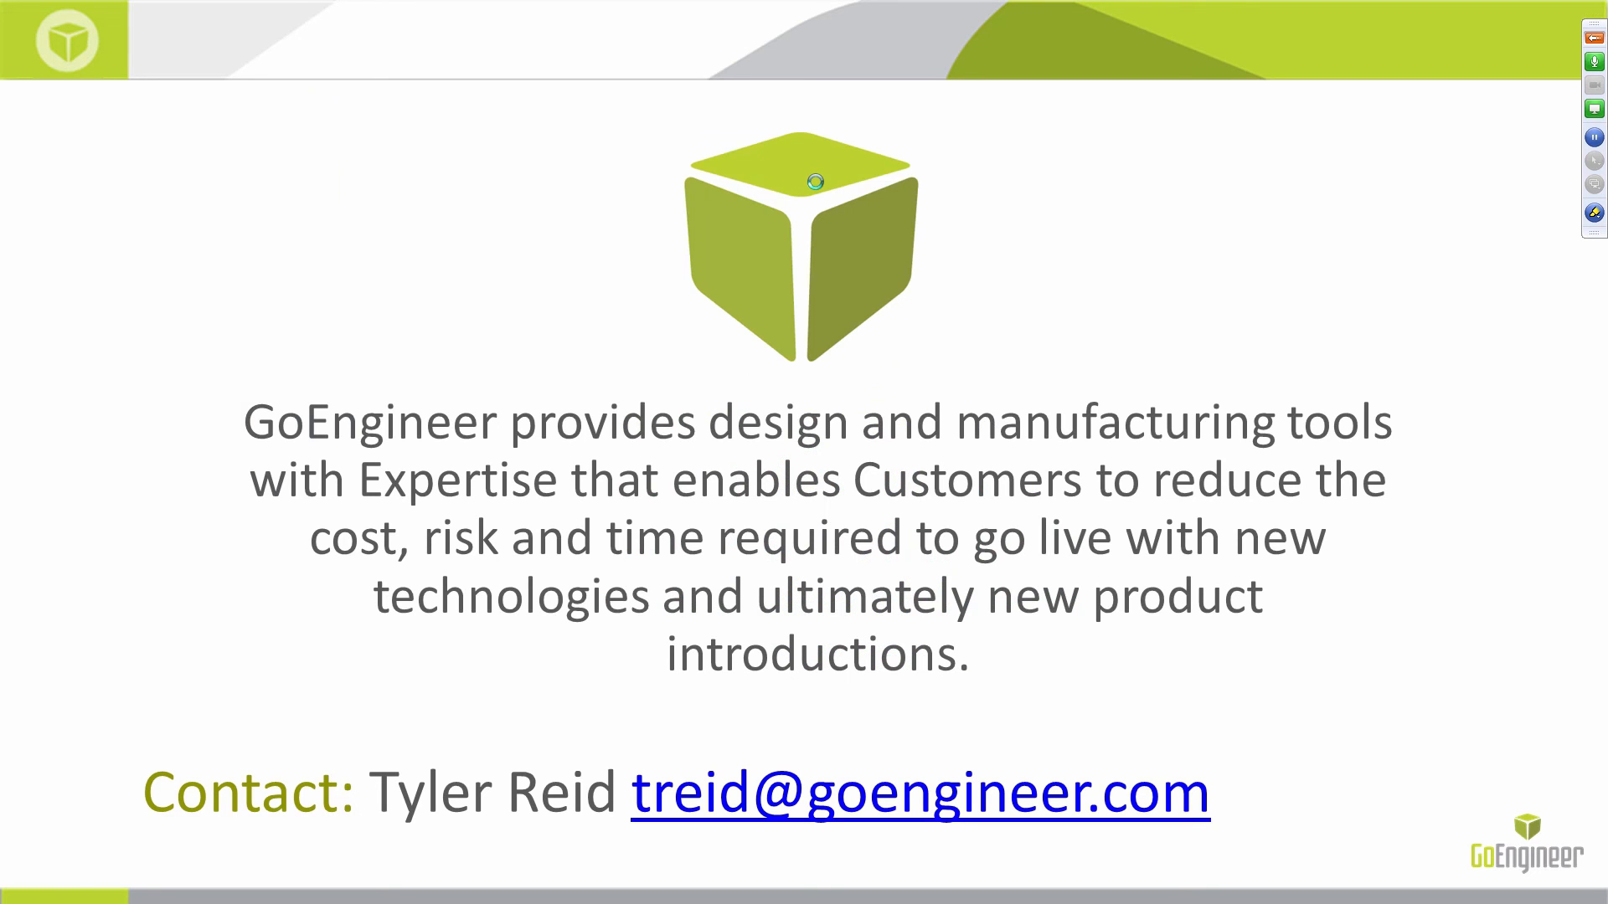